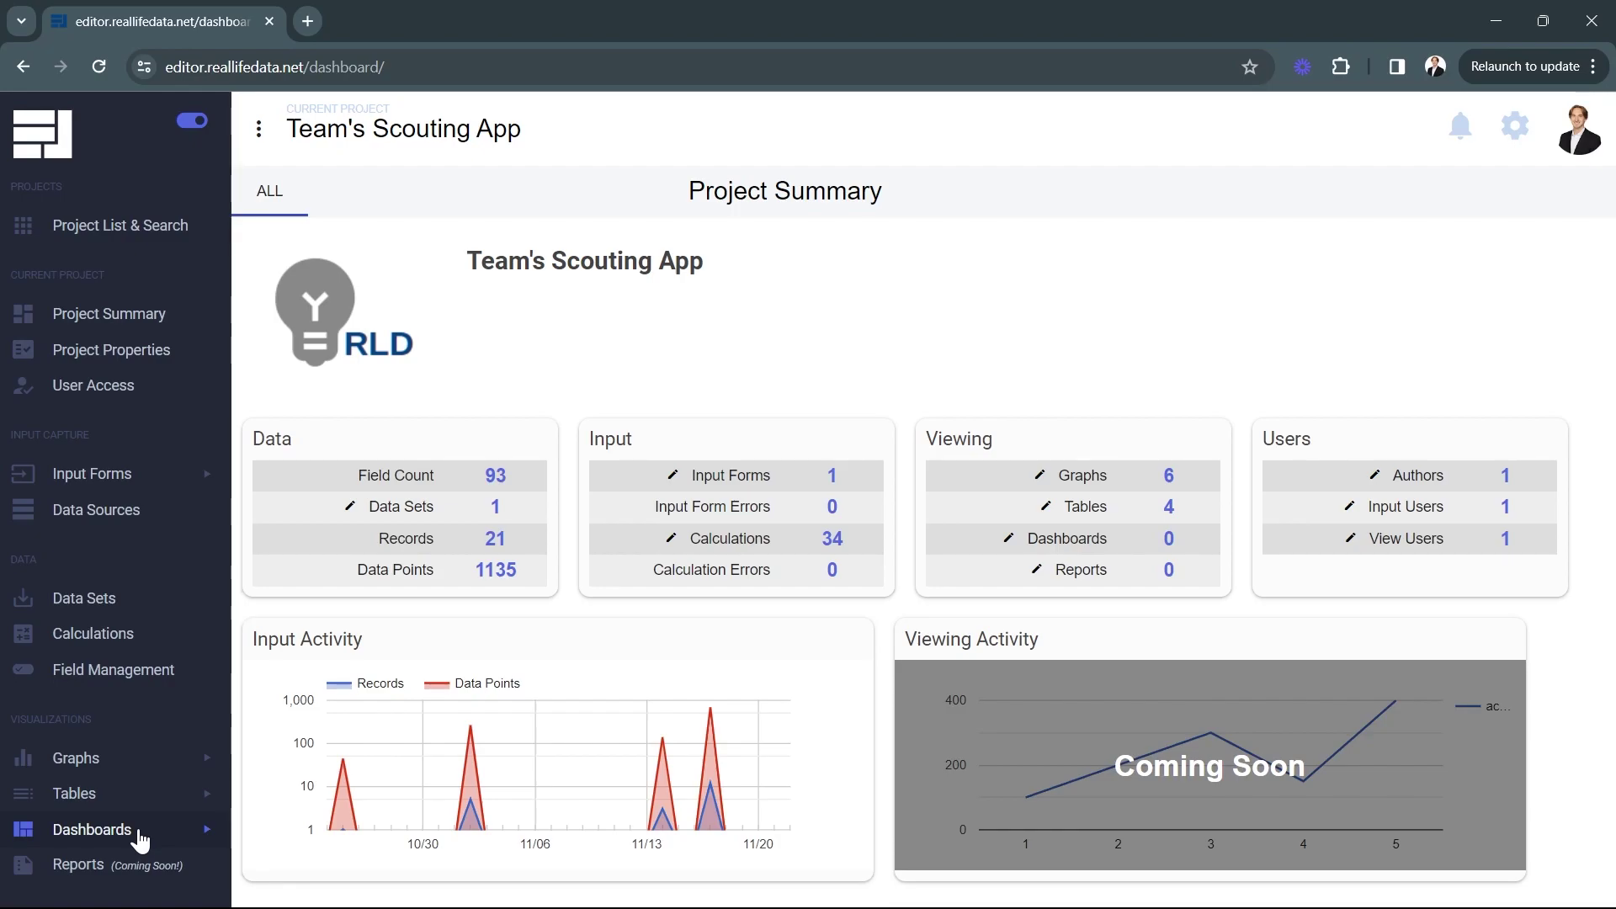
Add a new dashboard to the Team's Scouting App project and open it for editing.
{"action": "left_click", "coordinate": [141, 839]}
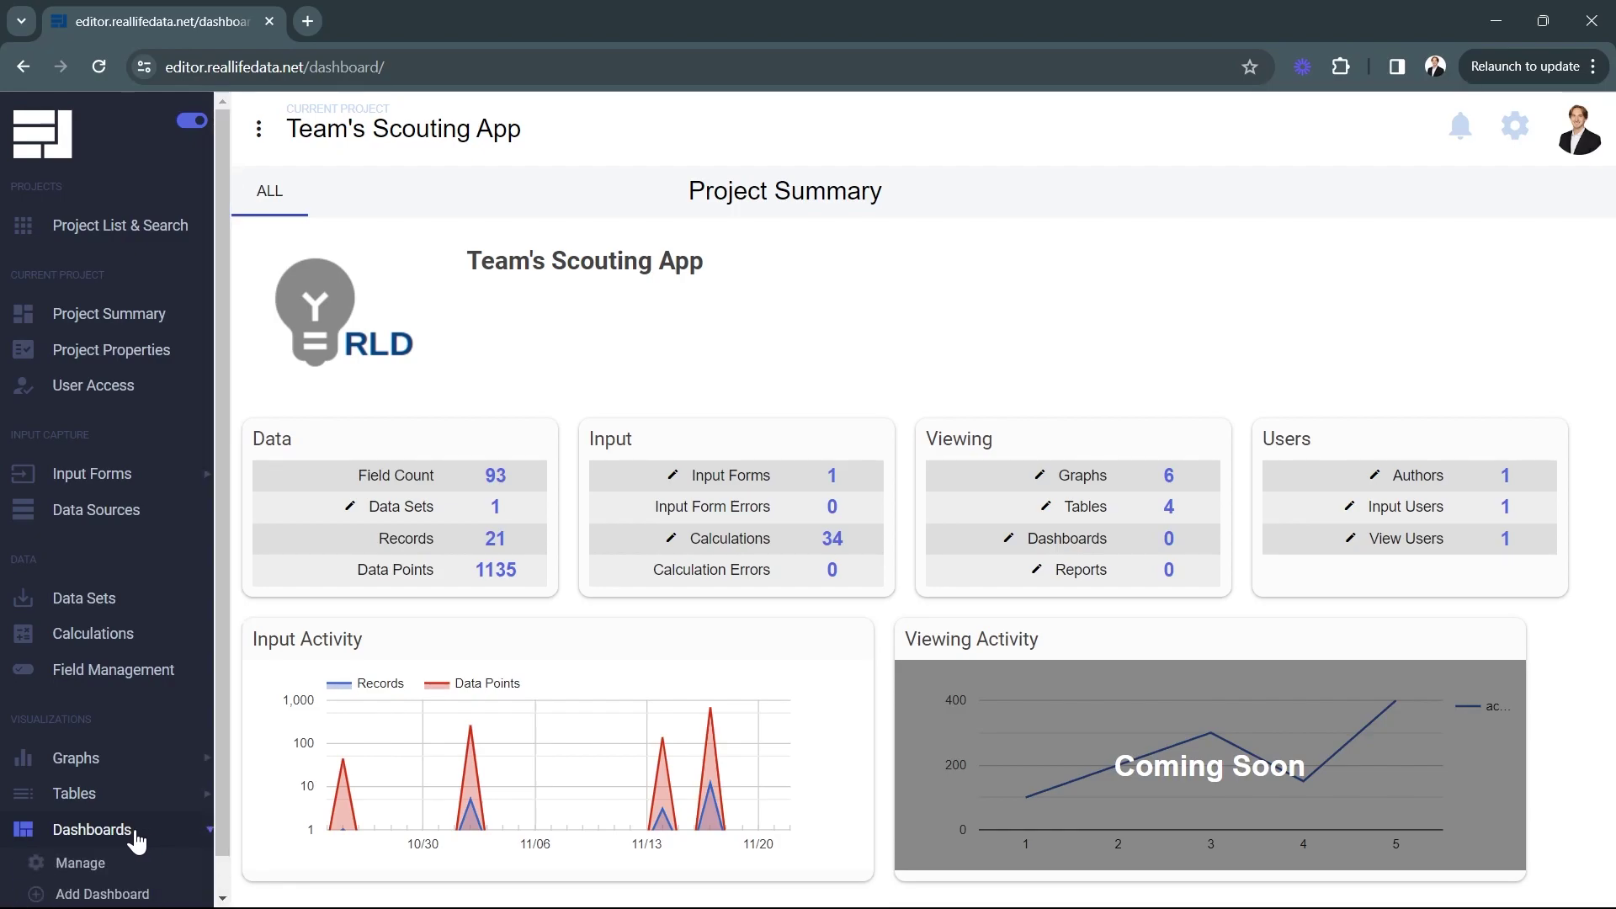
{"action": "left_click", "coordinate": [76, 821]}
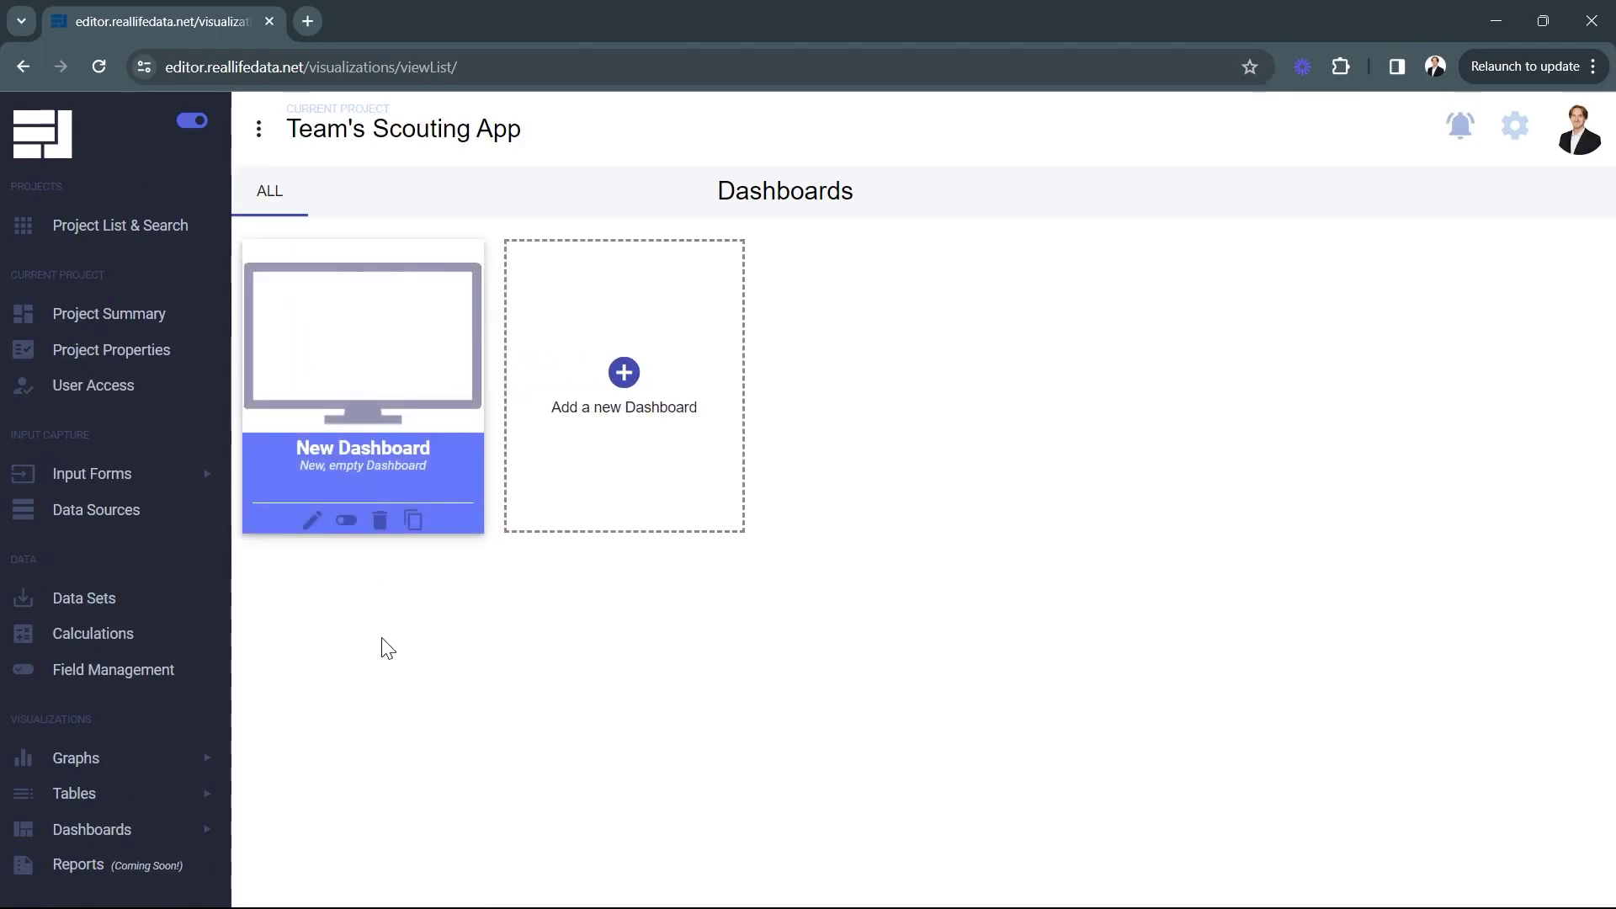
{"action": "left_click", "coordinate": [365, 322]}
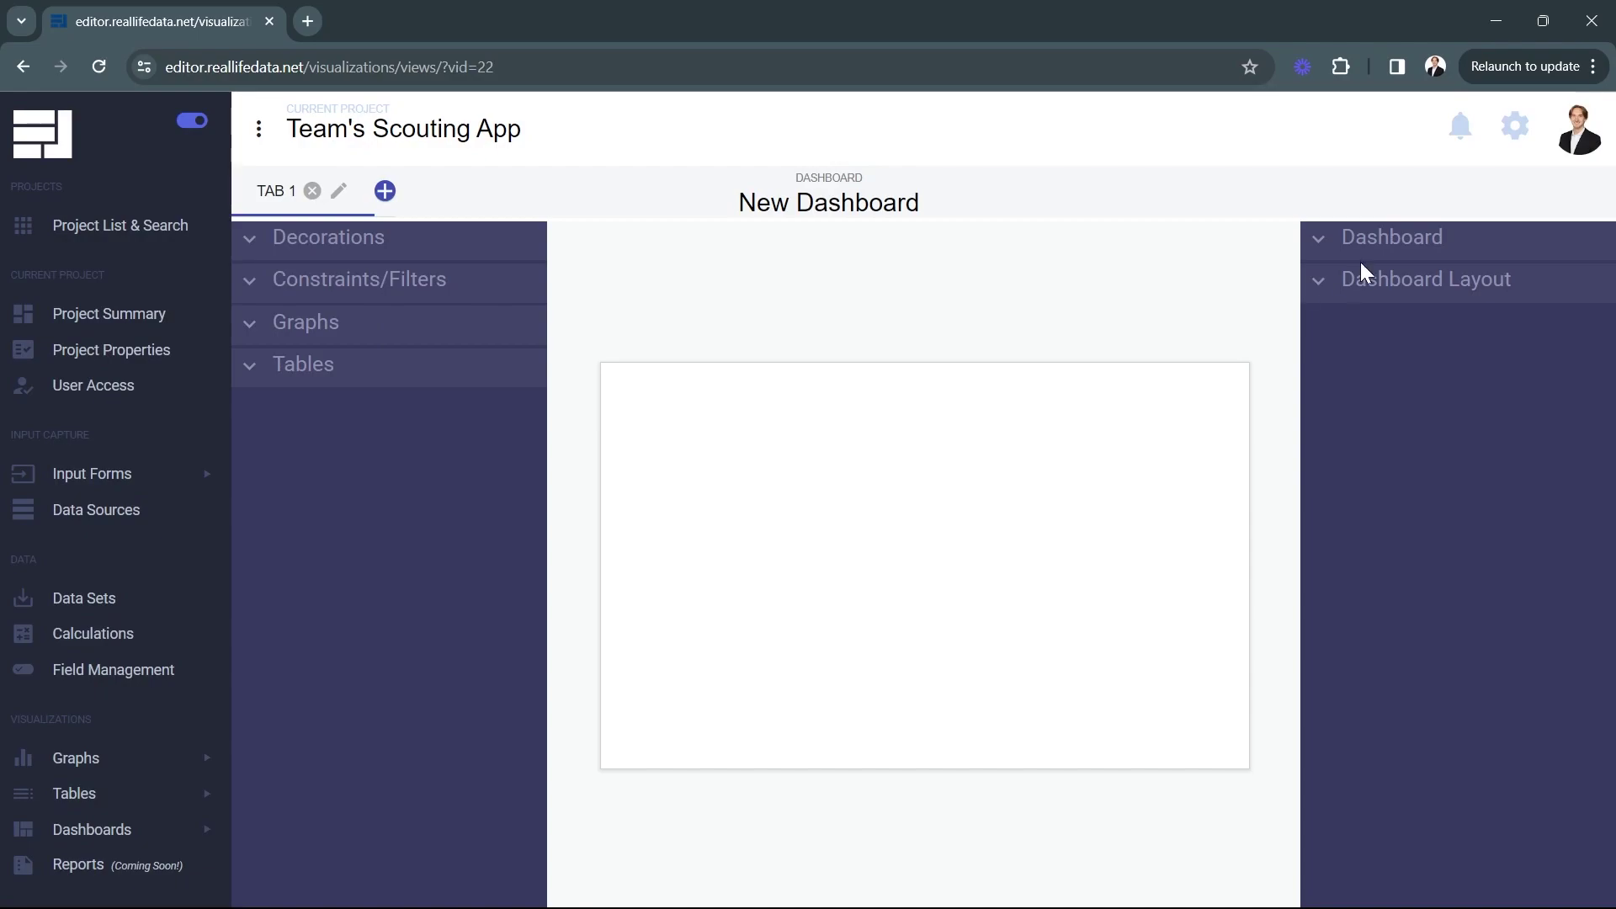
Rename the new dashboard as "Overview Dashboard".
{"action": "left_click", "coordinate": [1362, 248]}
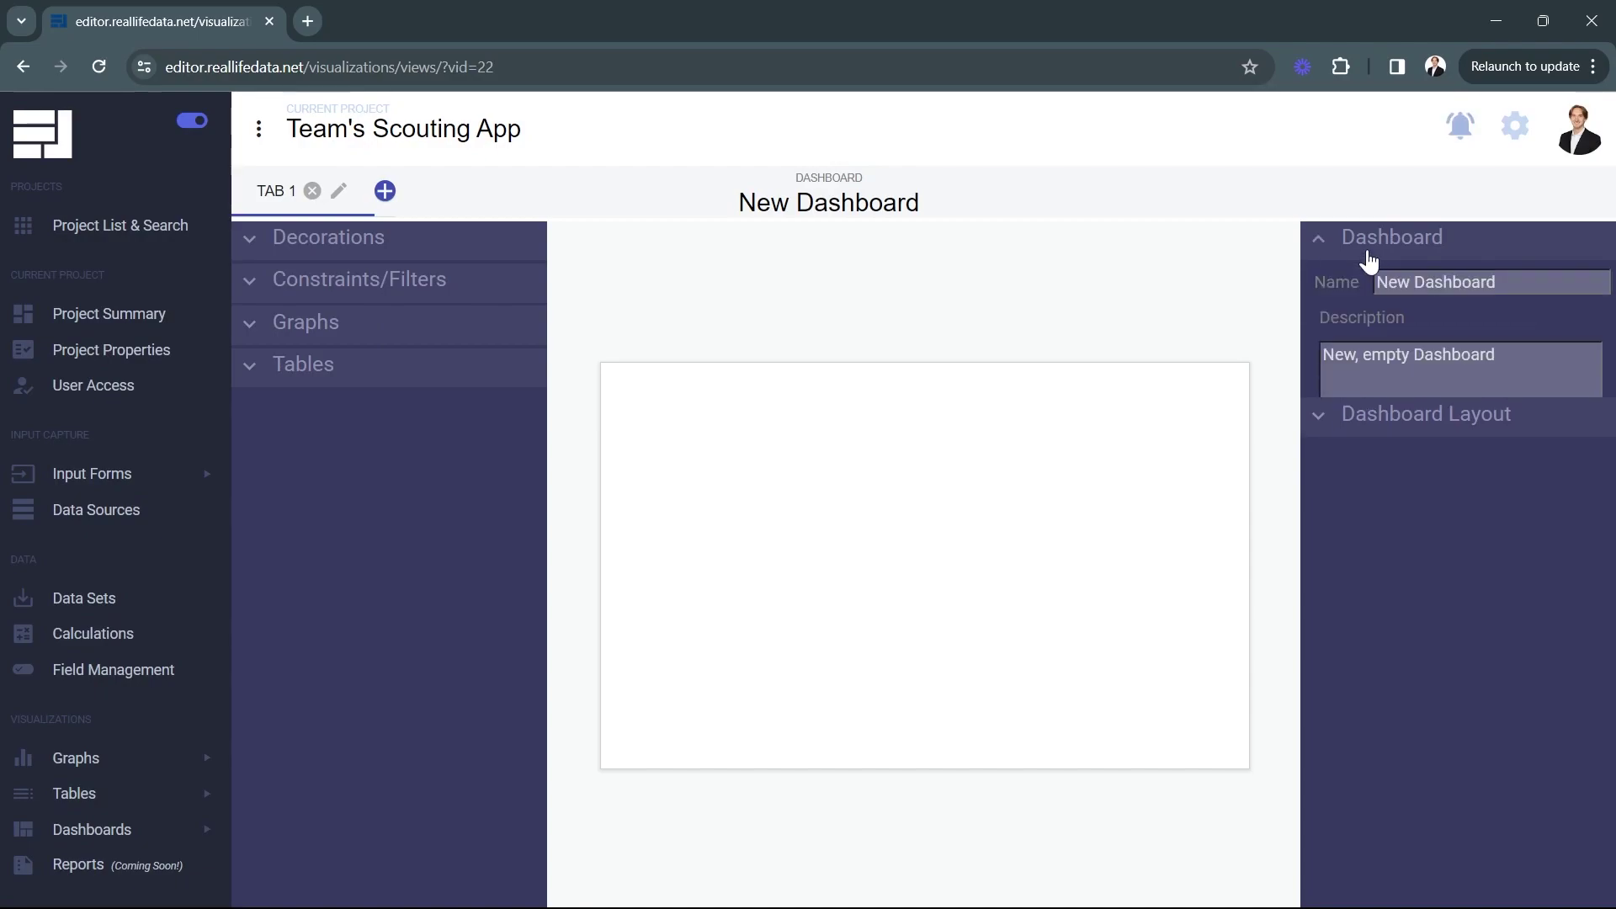
{"action": "triple_click", "coordinate": [1455, 291]}
{"action": "type", "text": "Overiew"}
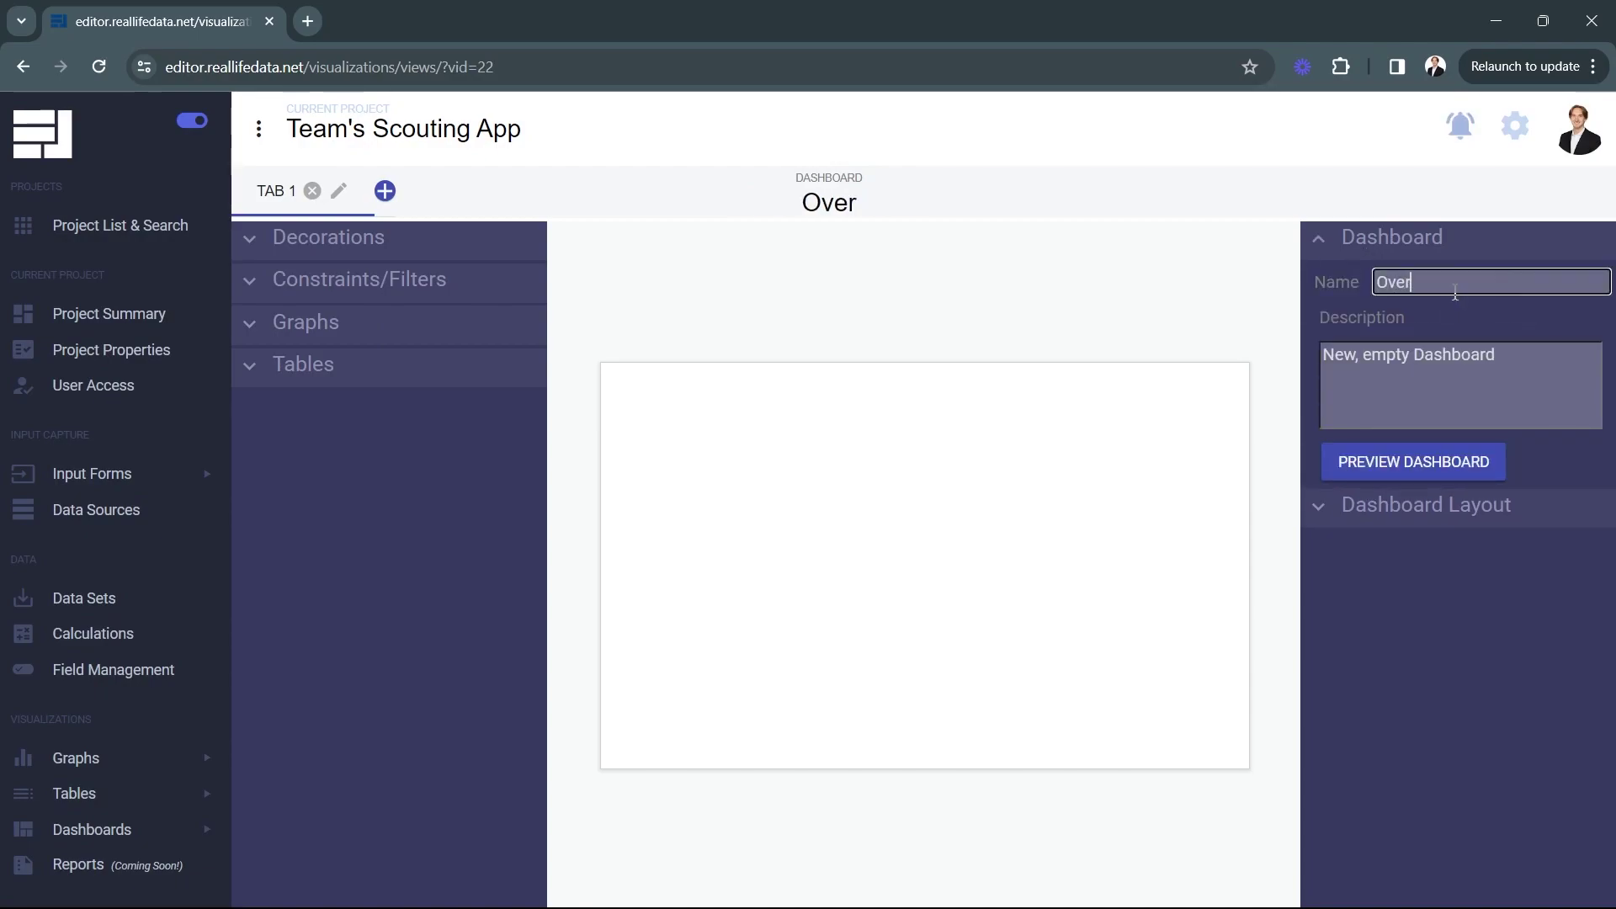
{"action": "key", "text": "BackSpace"}
{"action": "key", "text": "BackSpace"}
{"action": "key", "text": "BackSpace"}
{"action": "type", "text": "view Dashboard"}
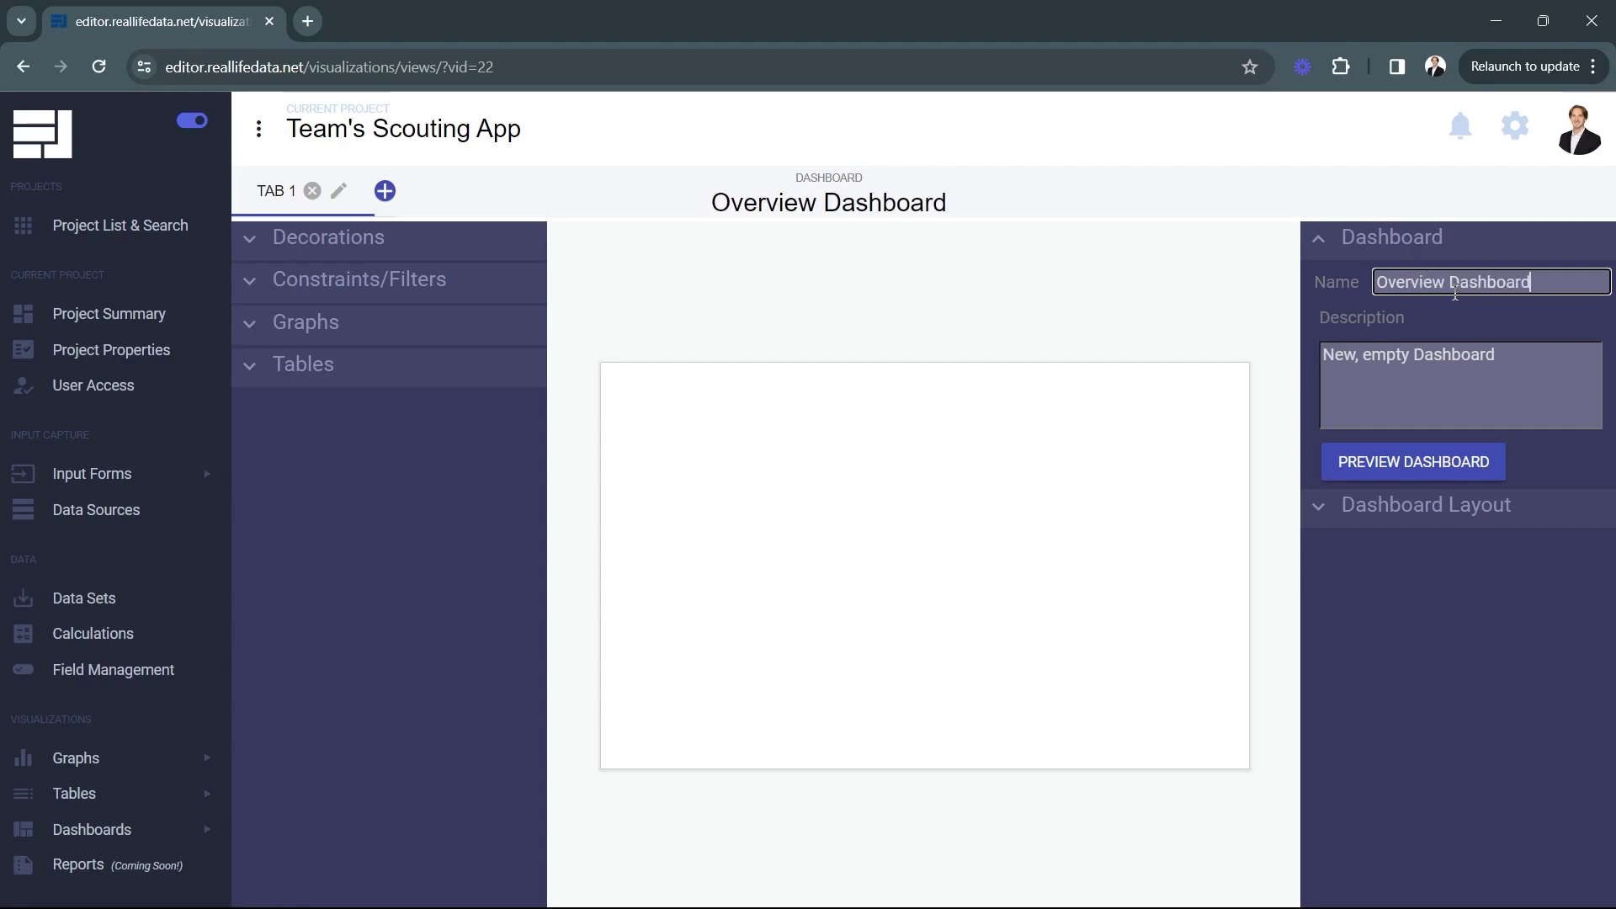
{"action": "left_click", "coordinate": [870, 326]}
Place the Score Over Time and Average Total Score graphs on the dashboard canvas.
{"action": "left_click", "coordinate": [457, 334]}
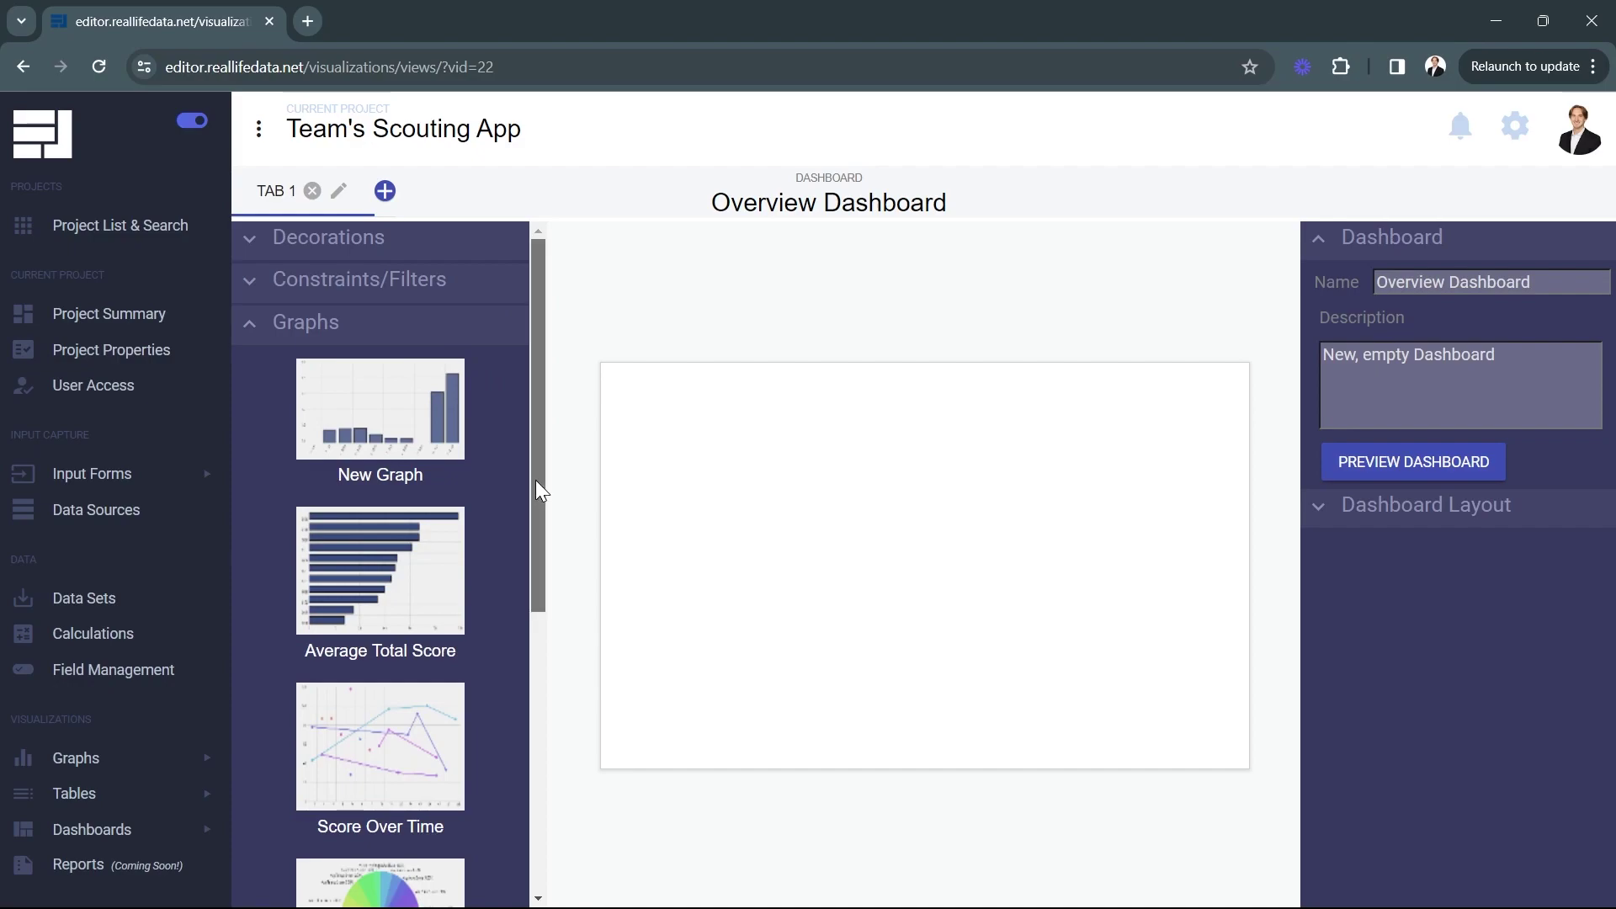
{"action": "left_click_drag", "start_coordinate": [535, 480], "coordinate": [535, 498]}
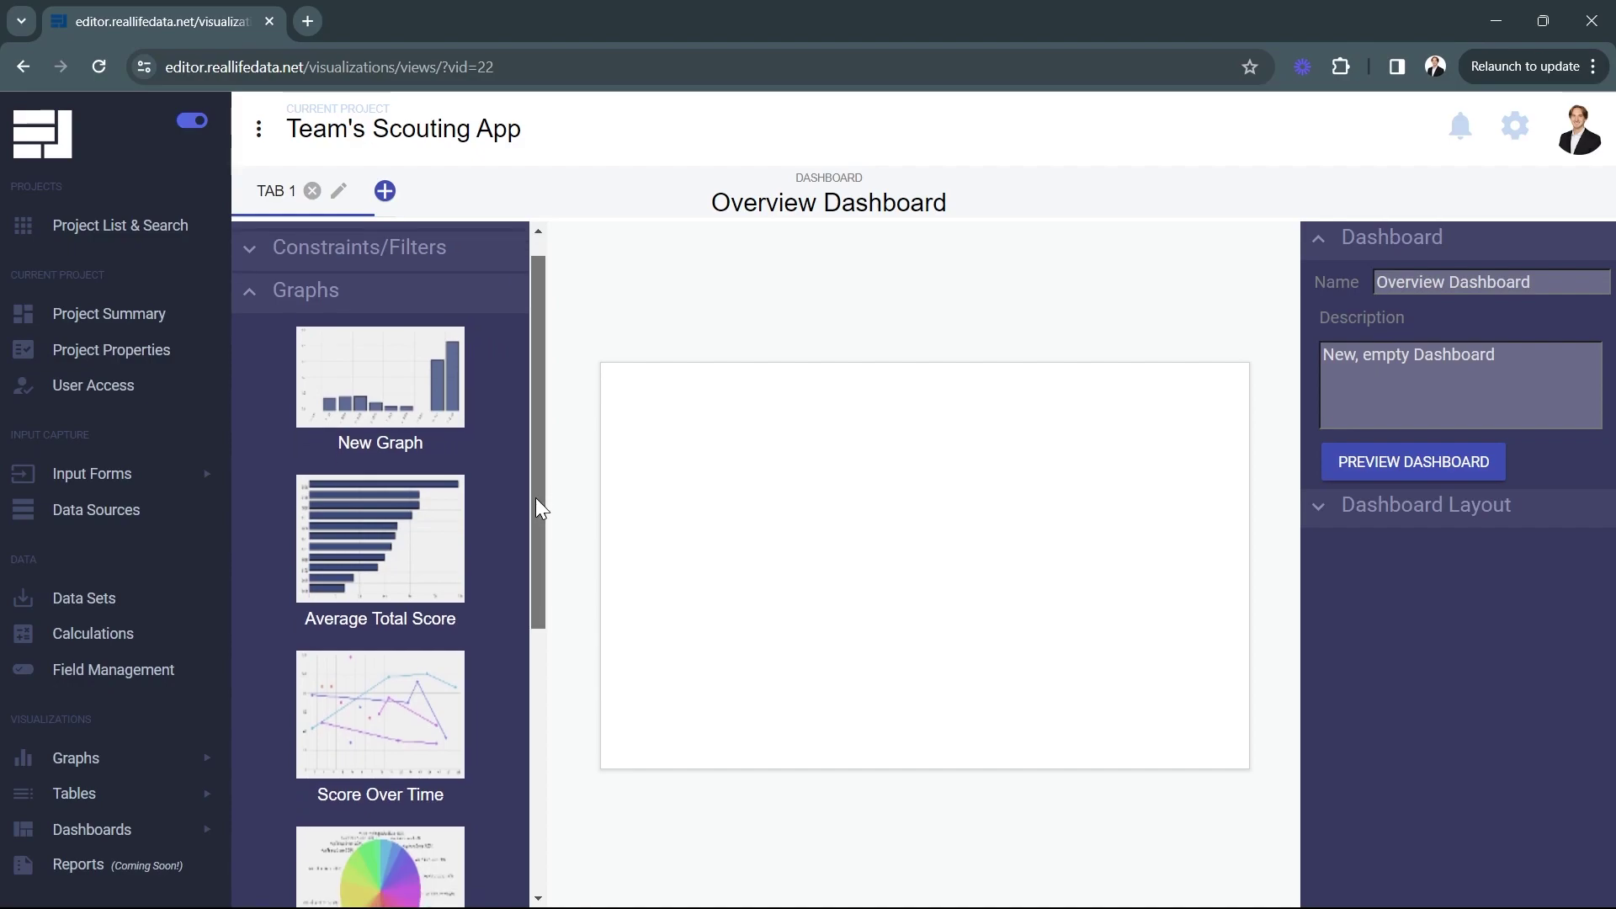
{"action": "left_click_drag", "start_coordinate": [535, 498], "coordinate": [825, 627]}
{"action": "left_click", "coordinate": [724, 423]}
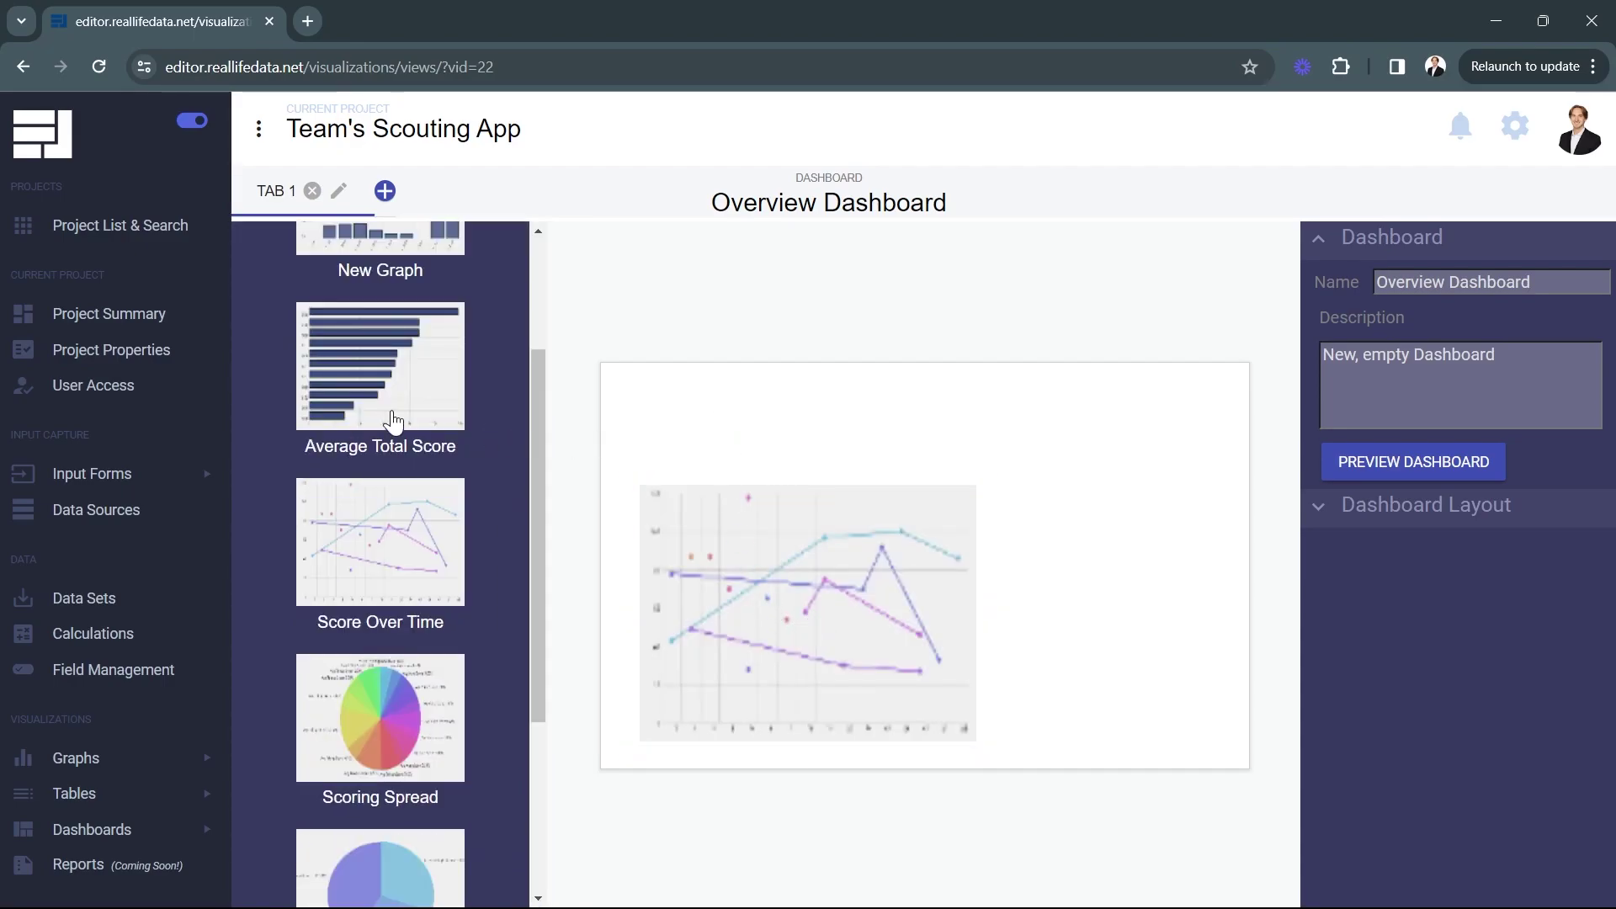
{"action": "left_click_drag", "start_coordinate": [382, 383], "coordinate": [801, 415]}
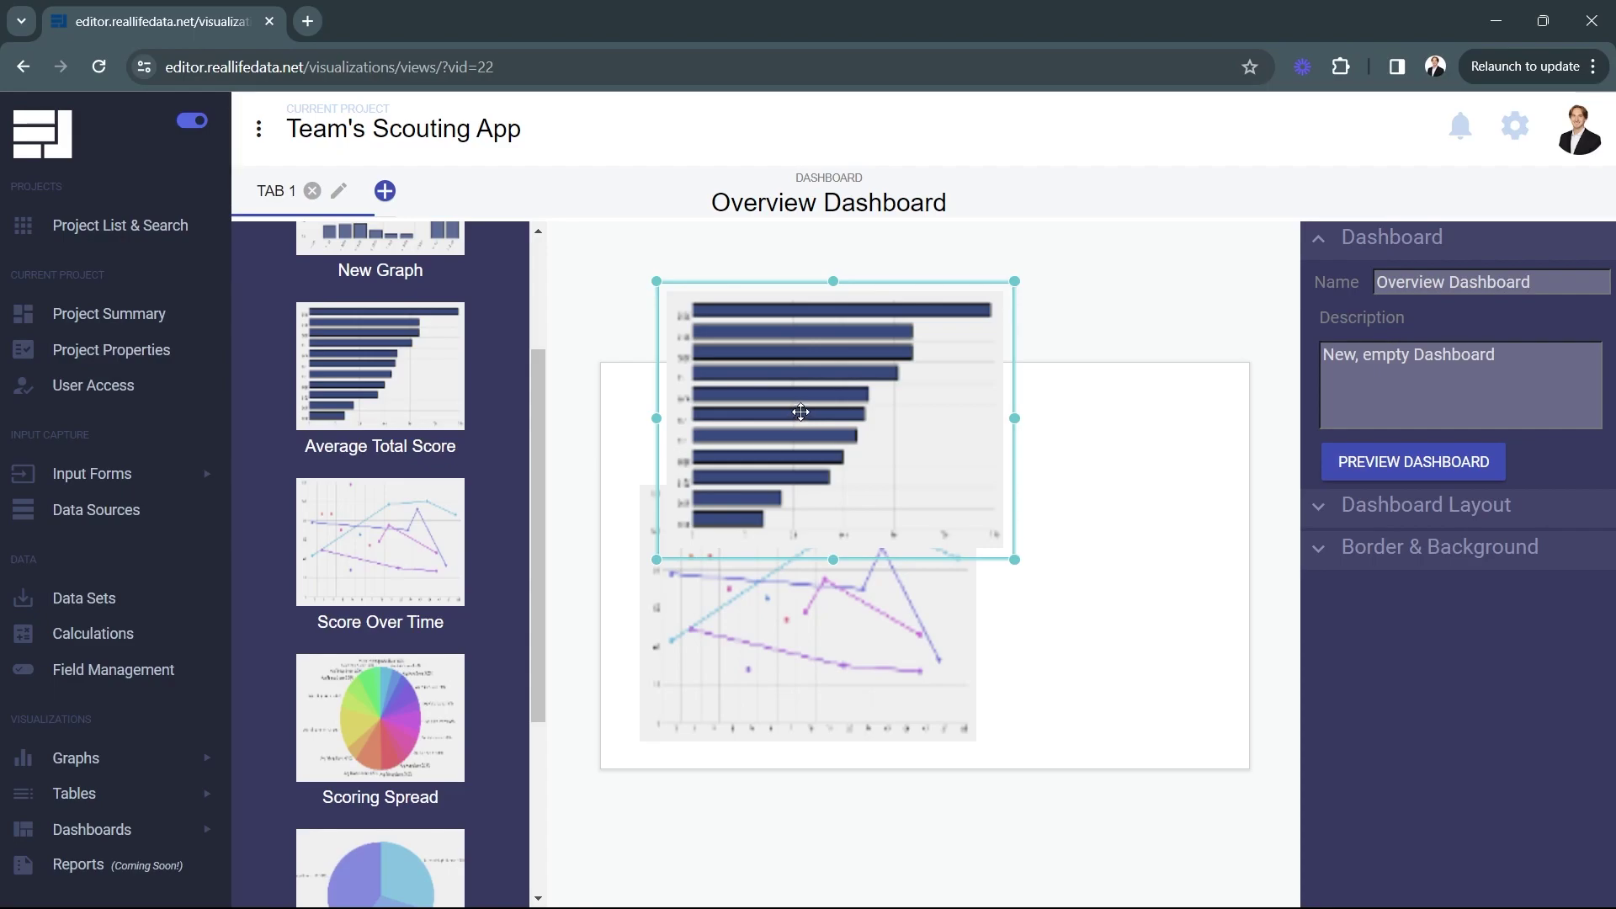
Add the Frequency of Cycle Time and Scoring Spread graphs to the dashboard canvas and collapse the graph list.
{"action": "scroll", "coordinate": [406, 602], "scroll_direction": "down", "scroll_amount": 3}
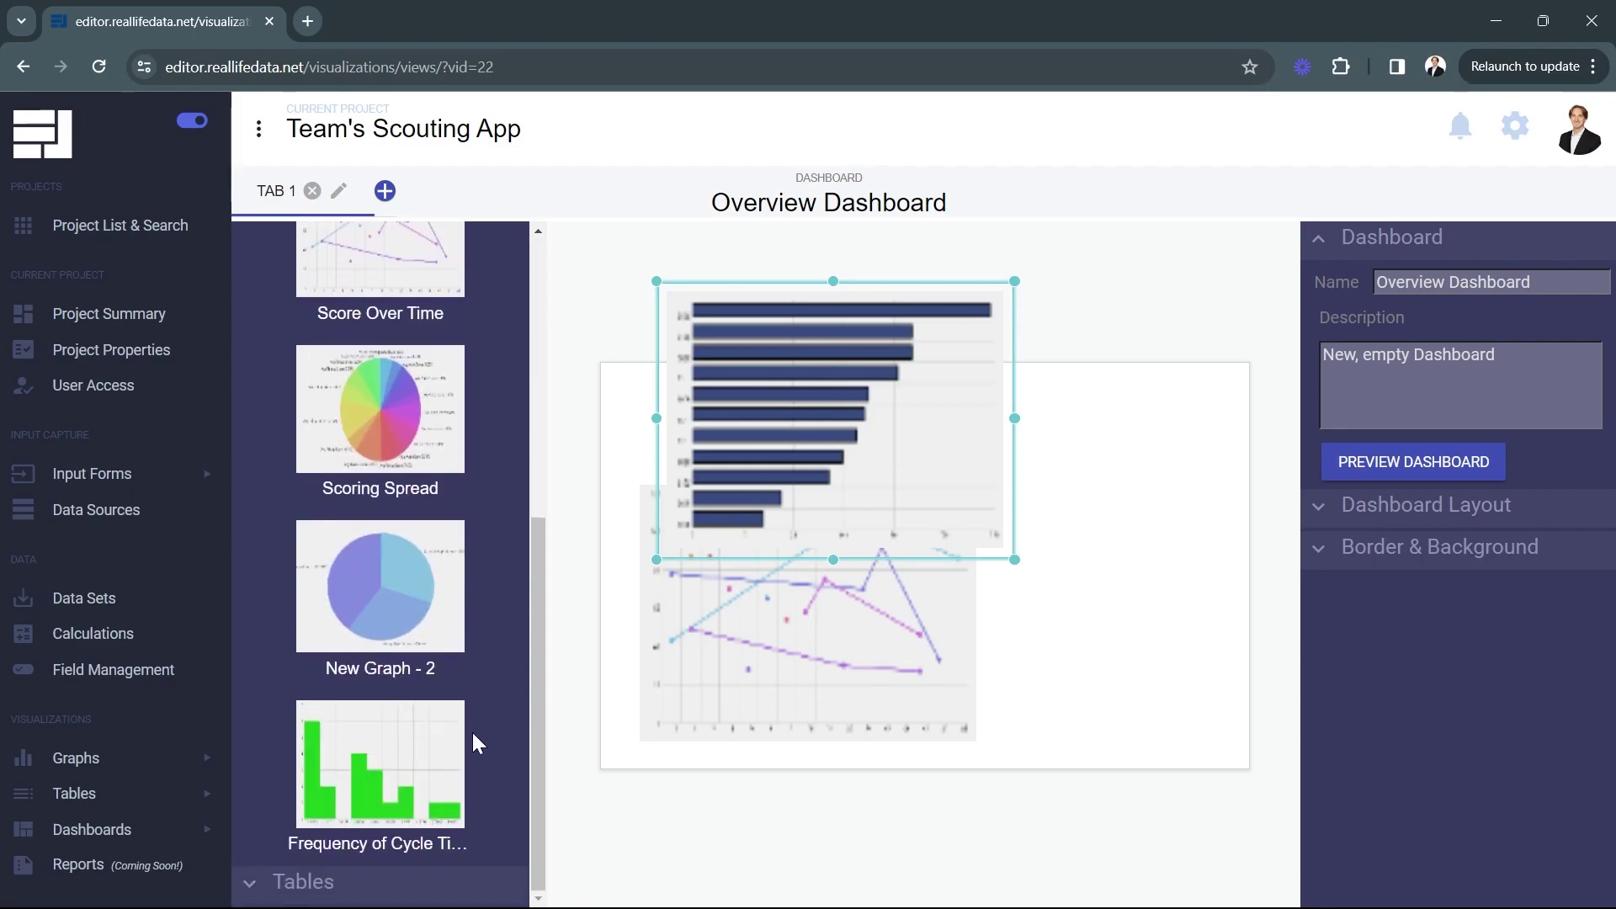
{"action": "left_click_drag", "start_coordinate": [403, 787], "coordinate": [962, 673]}
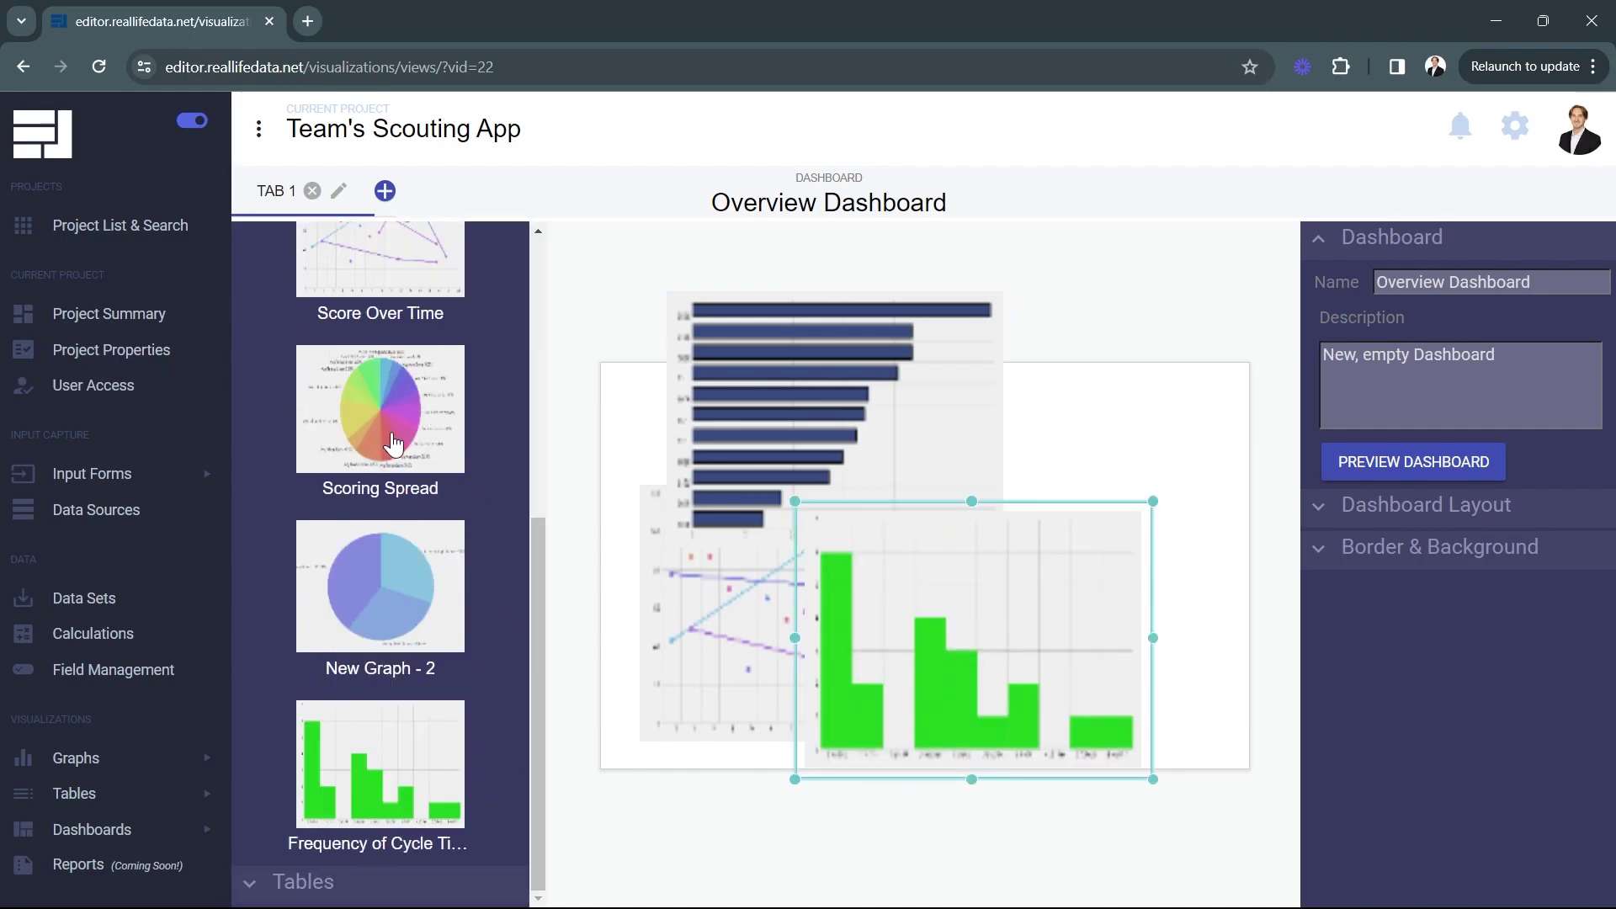
{"action": "left_click_drag", "start_coordinate": [389, 428], "coordinate": [1016, 496]}
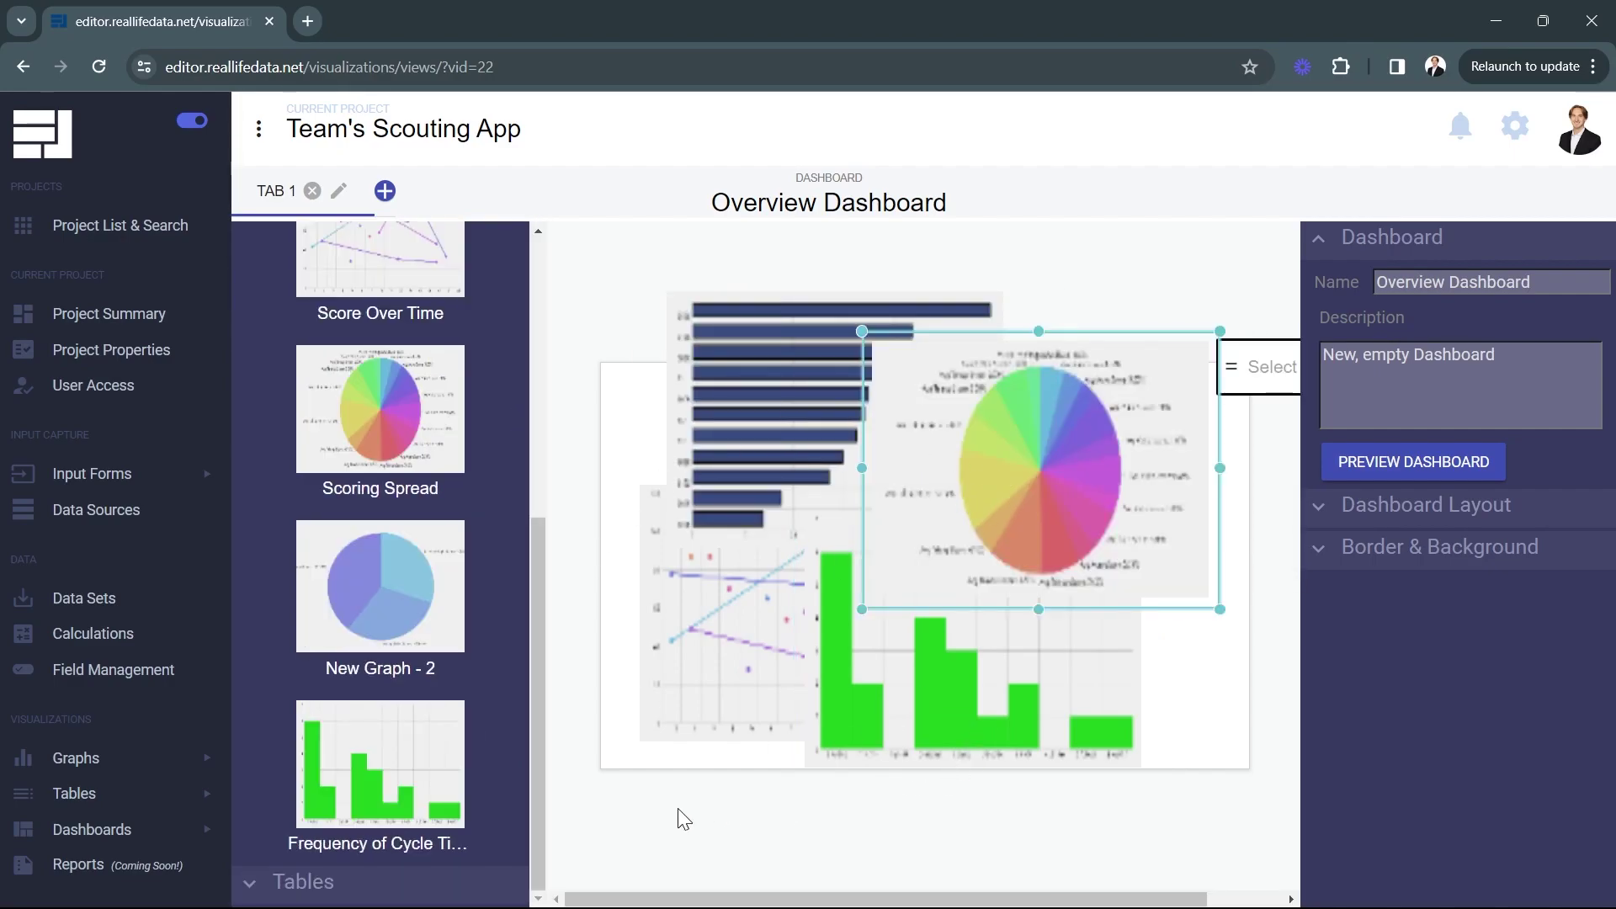
{"action": "left_click_drag", "start_coordinate": [539, 646], "coordinate": [538, 379]}
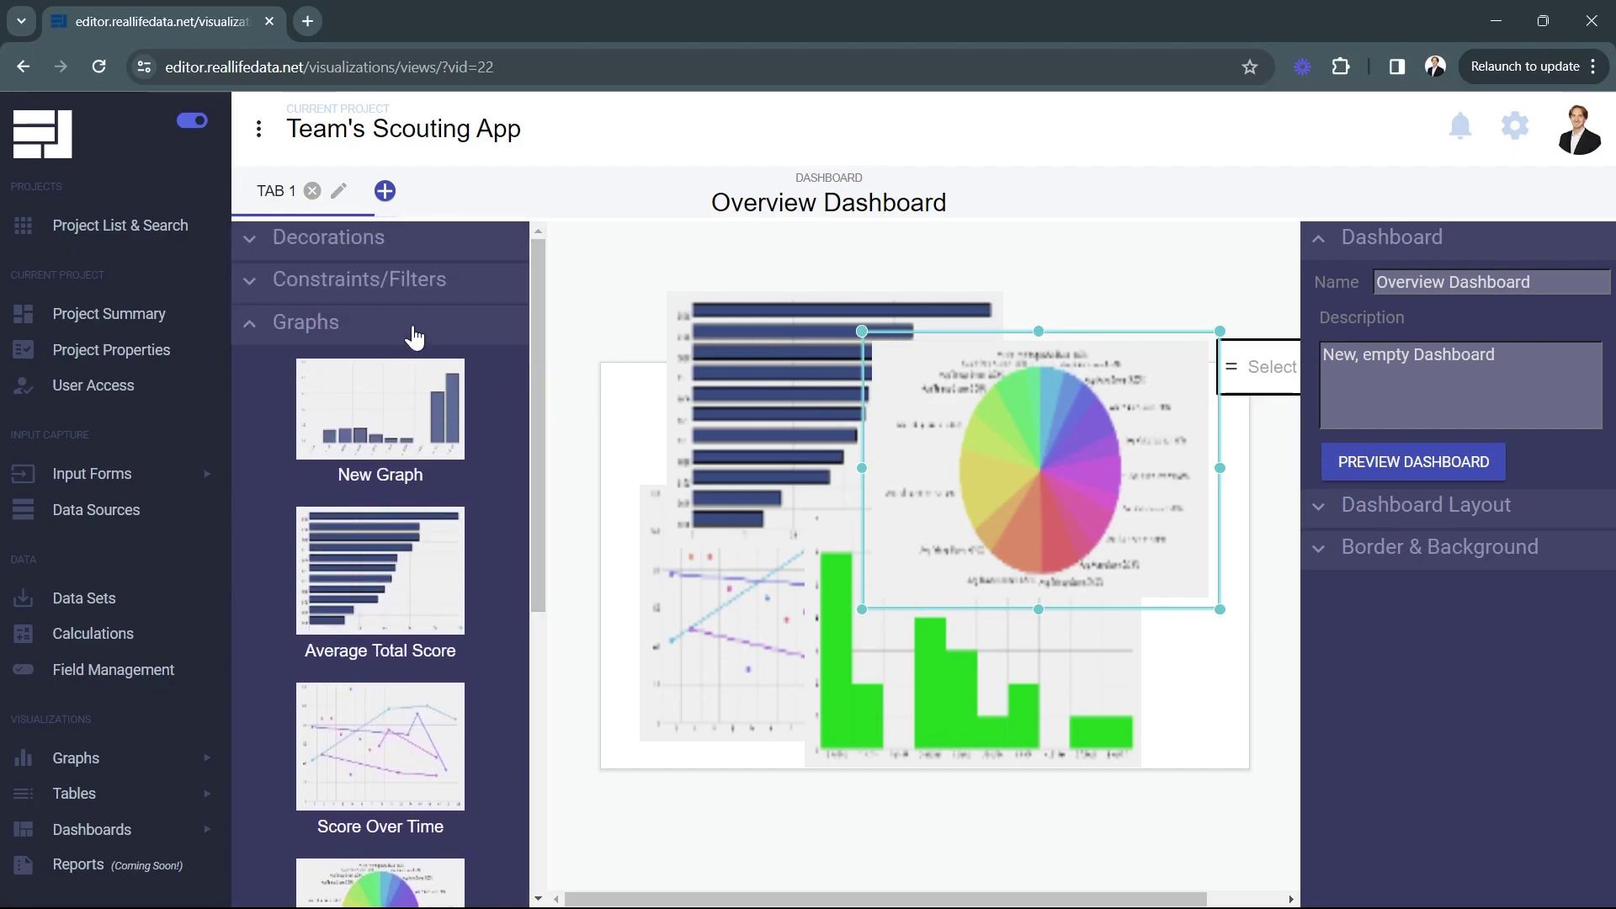
{"action": "left_click", "coordinate": [413, 336]}
Shrink the Scoring Spread pie chart and the Average Total Score bar chart on the canvas.
{"action": "left_click", "coordinate": [722, 673]}
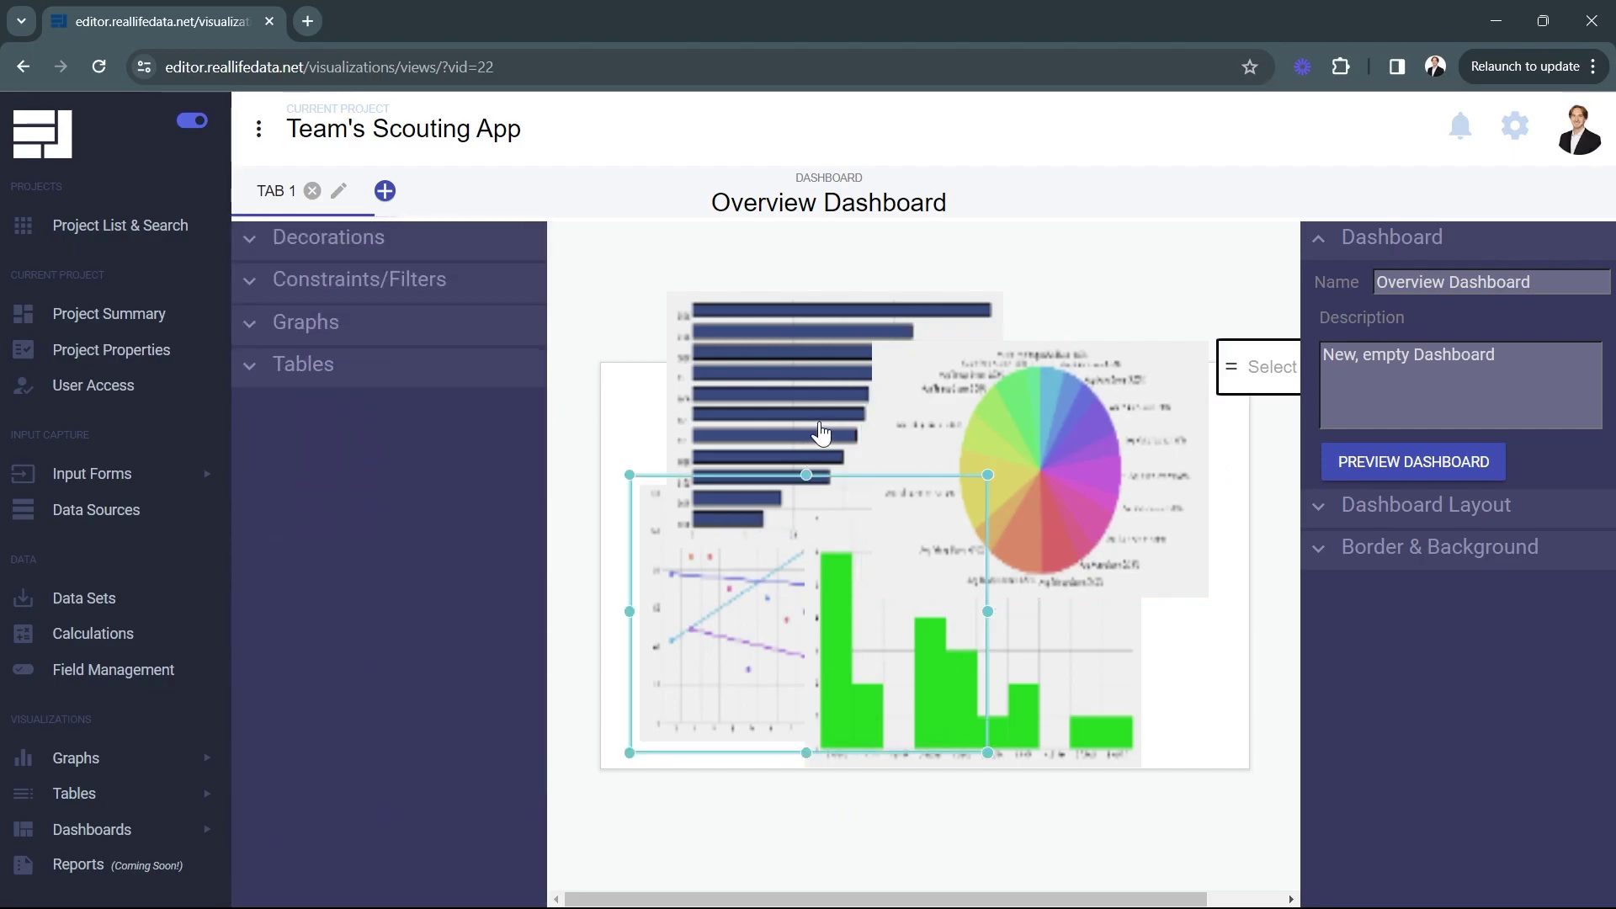
{"action": "left_click", "coordinate": [1109, 439]}
{"action": "left_click_drag", "start_coordinate": [1210, 340], "coordinate": [1115, 431]}
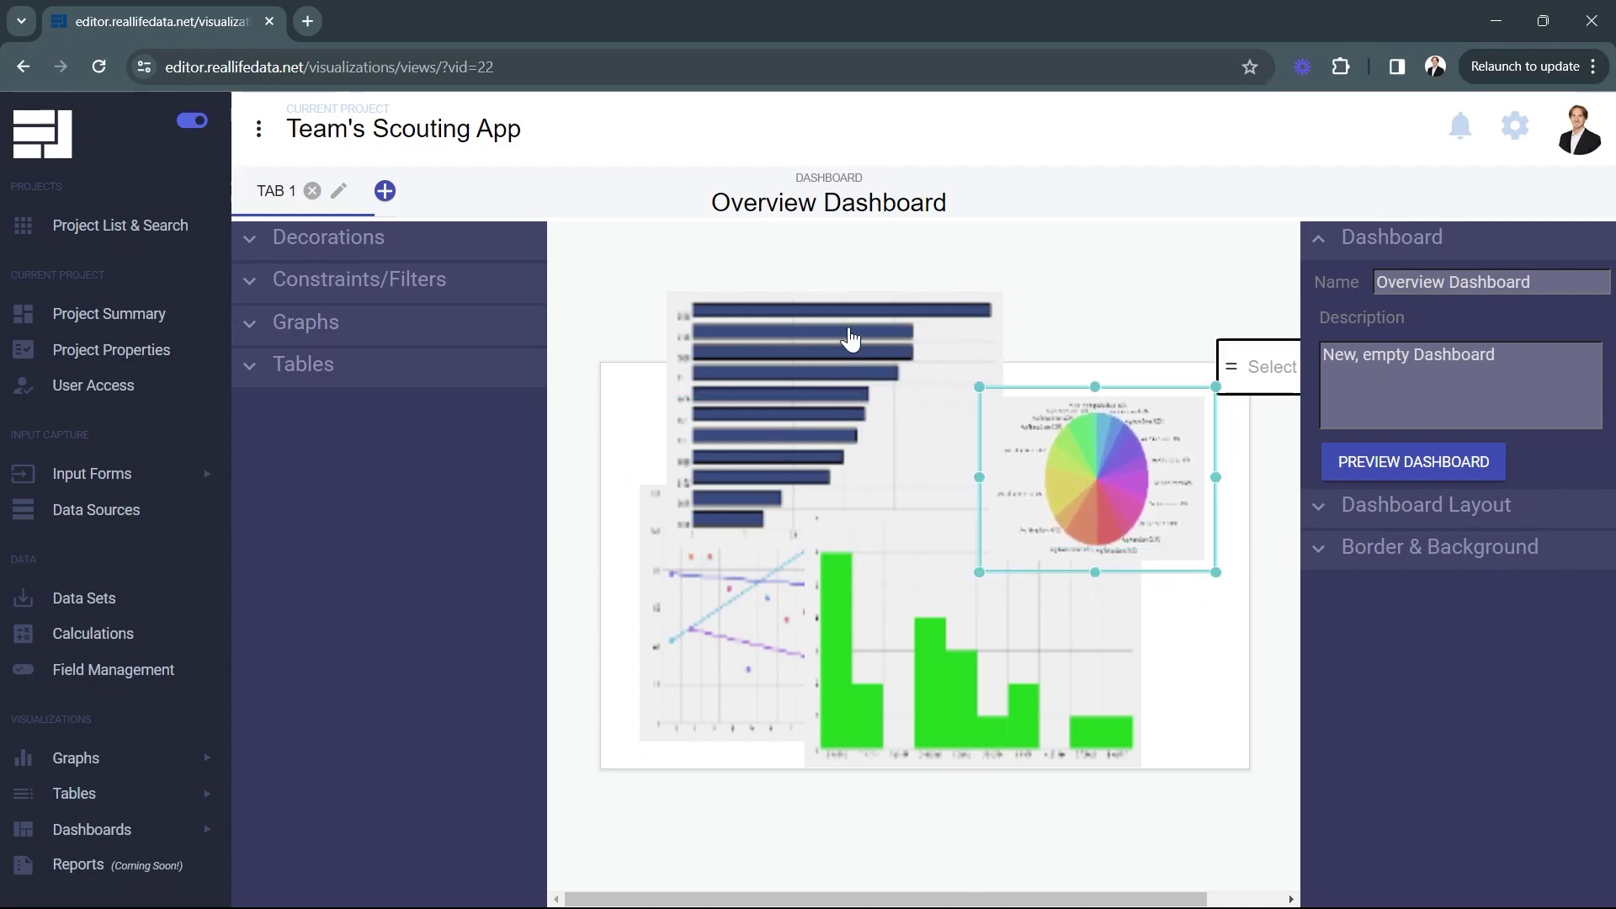
{"action": "left_click", "coordinate": [813, 348]}
{"action": "left_click_drag", "start_coordinate": [1015, 280], "coordinate": [926, 376]}
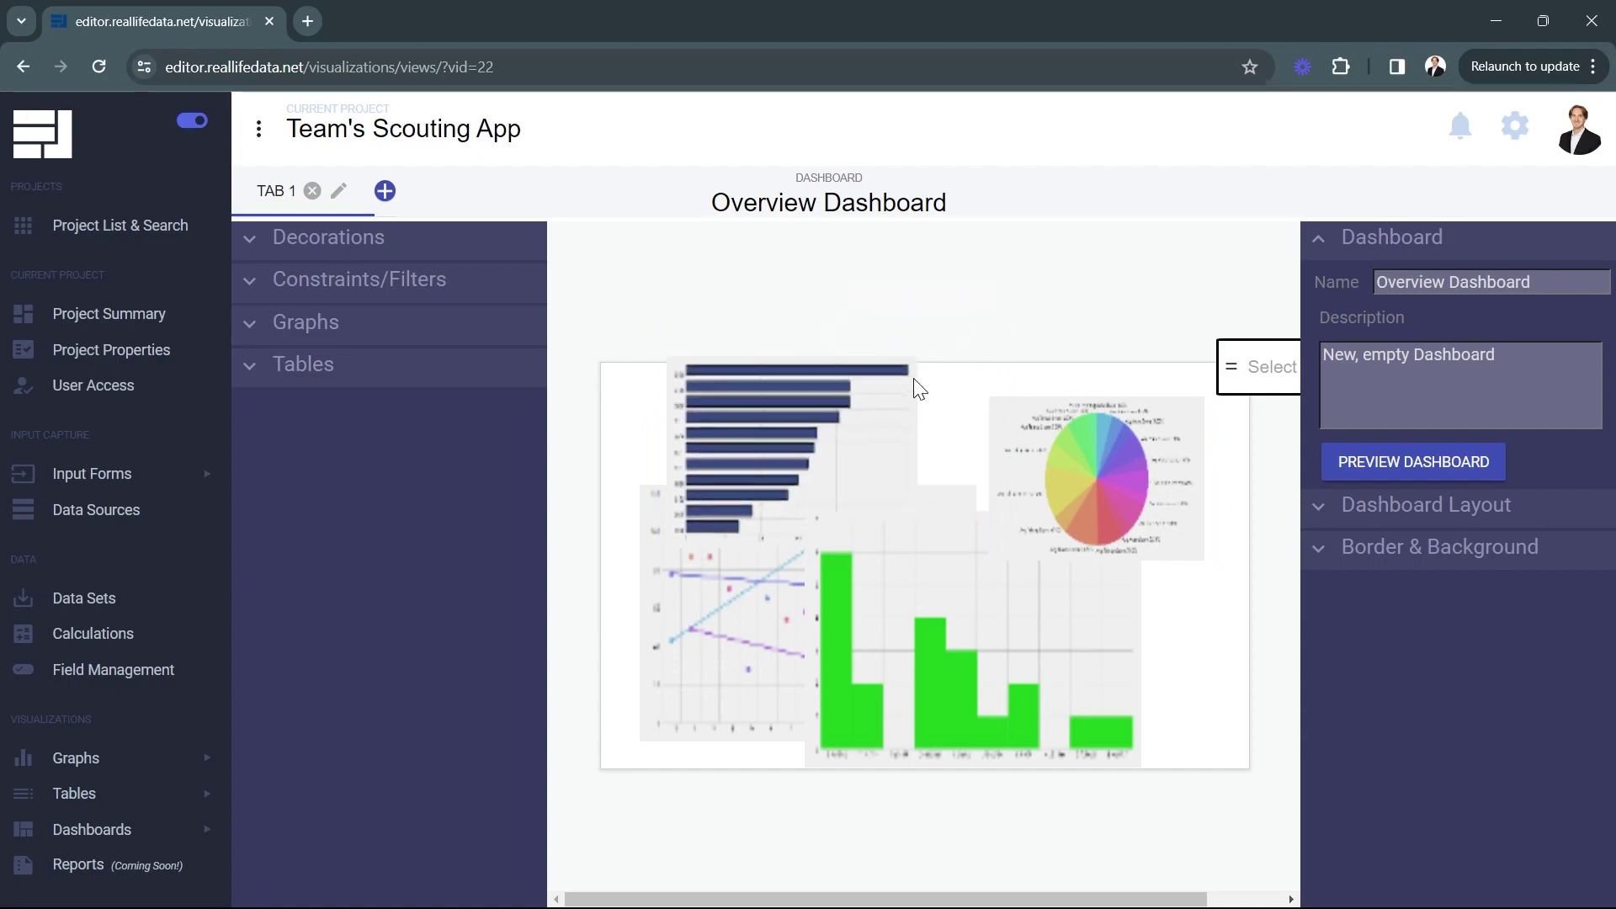
Shrink the line chart and the green histogram, moving them to the lower left and lower right of the canvas.
{"action": "left_click_drag", "start_coordinate": [800, 696], "coordinate": [787, 649]}
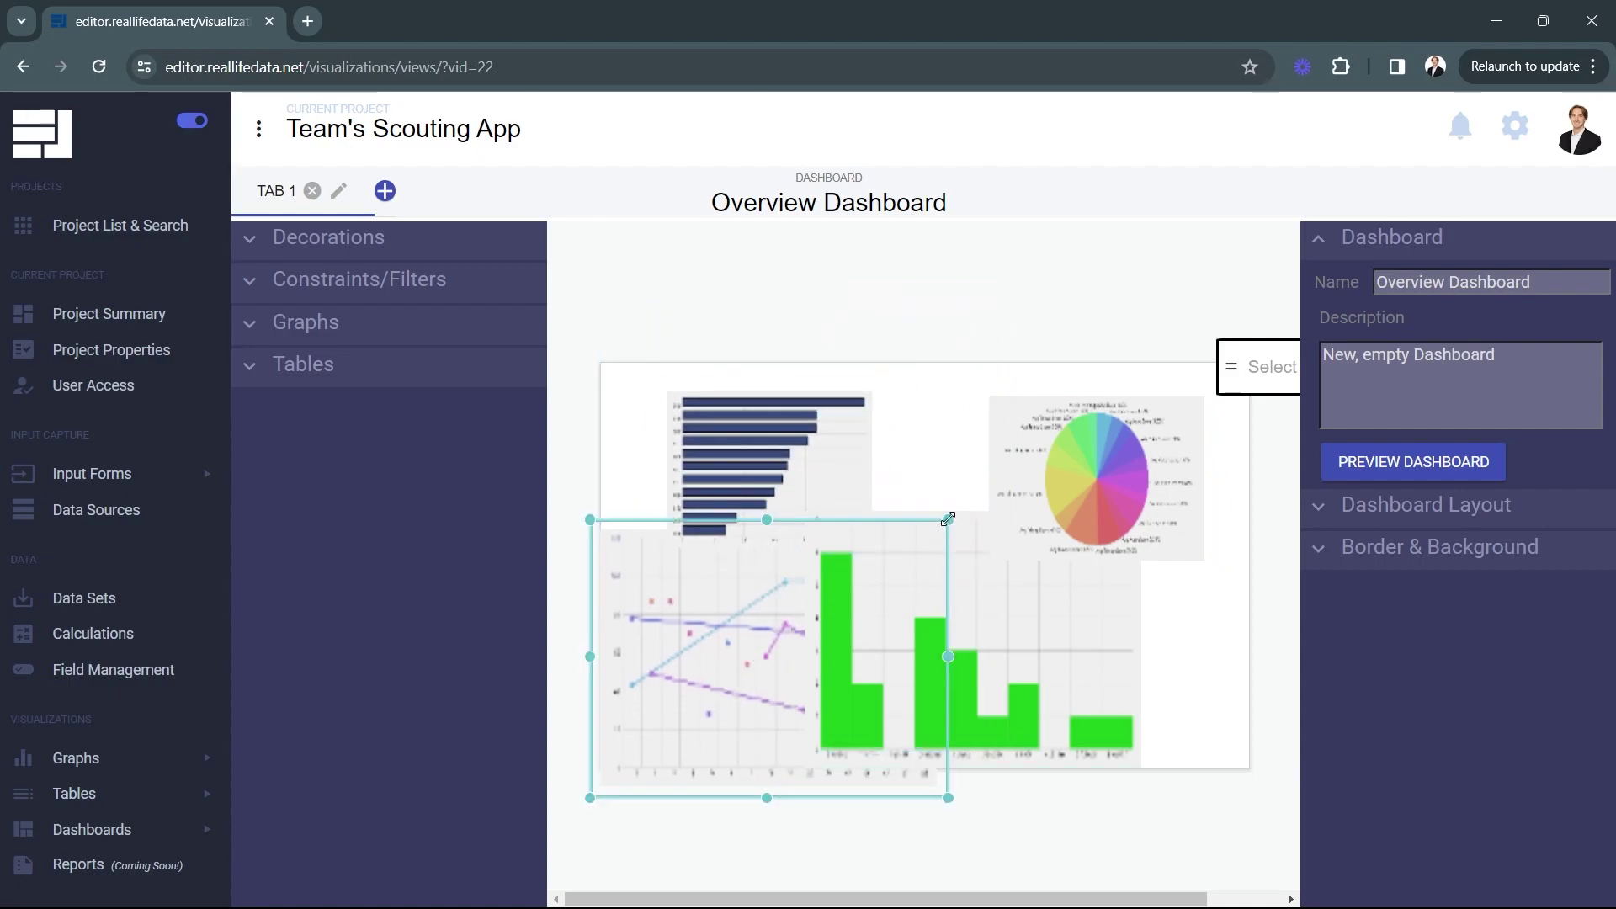
{"action": "left_click_drag", "start_coordinate": [960, 648], "coordinate": [1014, 655]}
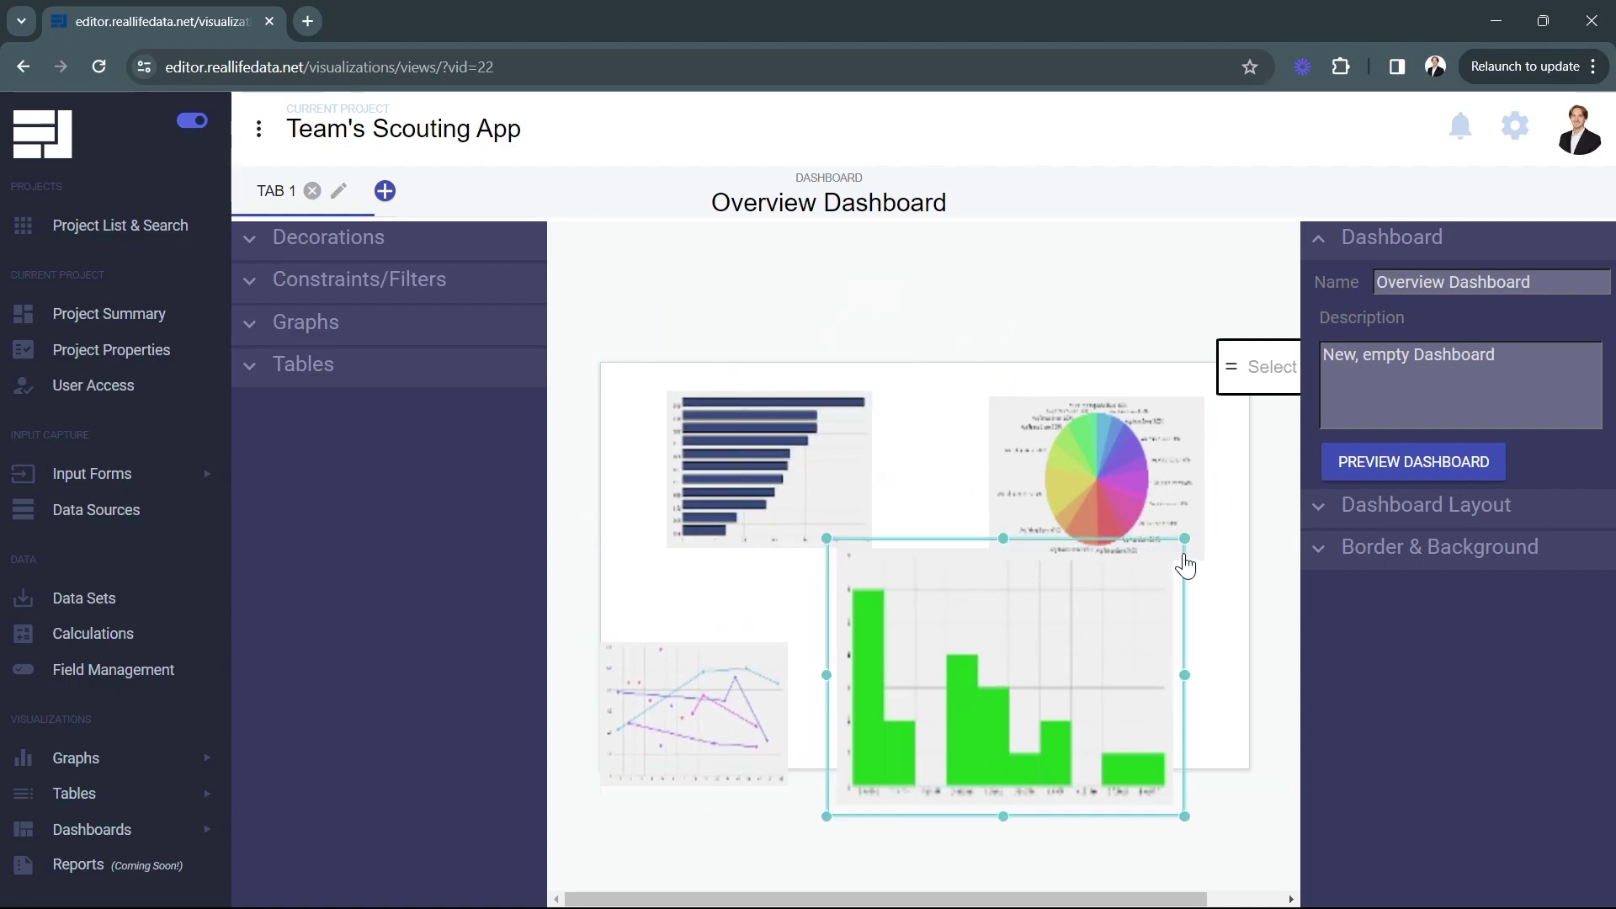
{"action": "left_click_drag", "start_coordinate": [1185, 539], "coordinate": [1023, 669]}
{"action": "left_click_drag", "start_coordinate": [674, 725], "coordinate": [715, 664]}
{"action": "left_click", "coordinate": [881, 681]}
{"action": "left_click", "coordinate": [1039, 670]}
{"action": "left_click_drag", "start_coordinate": [1038, 671], "coordinate": [1051, 747]}
Stretch the Score Over Time line chart to about half the canvas width and turn off its background.
{"action": "left_click", "coordinate": [705, 674]}
{"action": "left_click_drag", "start_coordinate": [705, 674], "coordinate": [705, 680]}
{"action": "left_click_drag", "start_coordinate": [806, 679], "coordinate": [927, 679]}
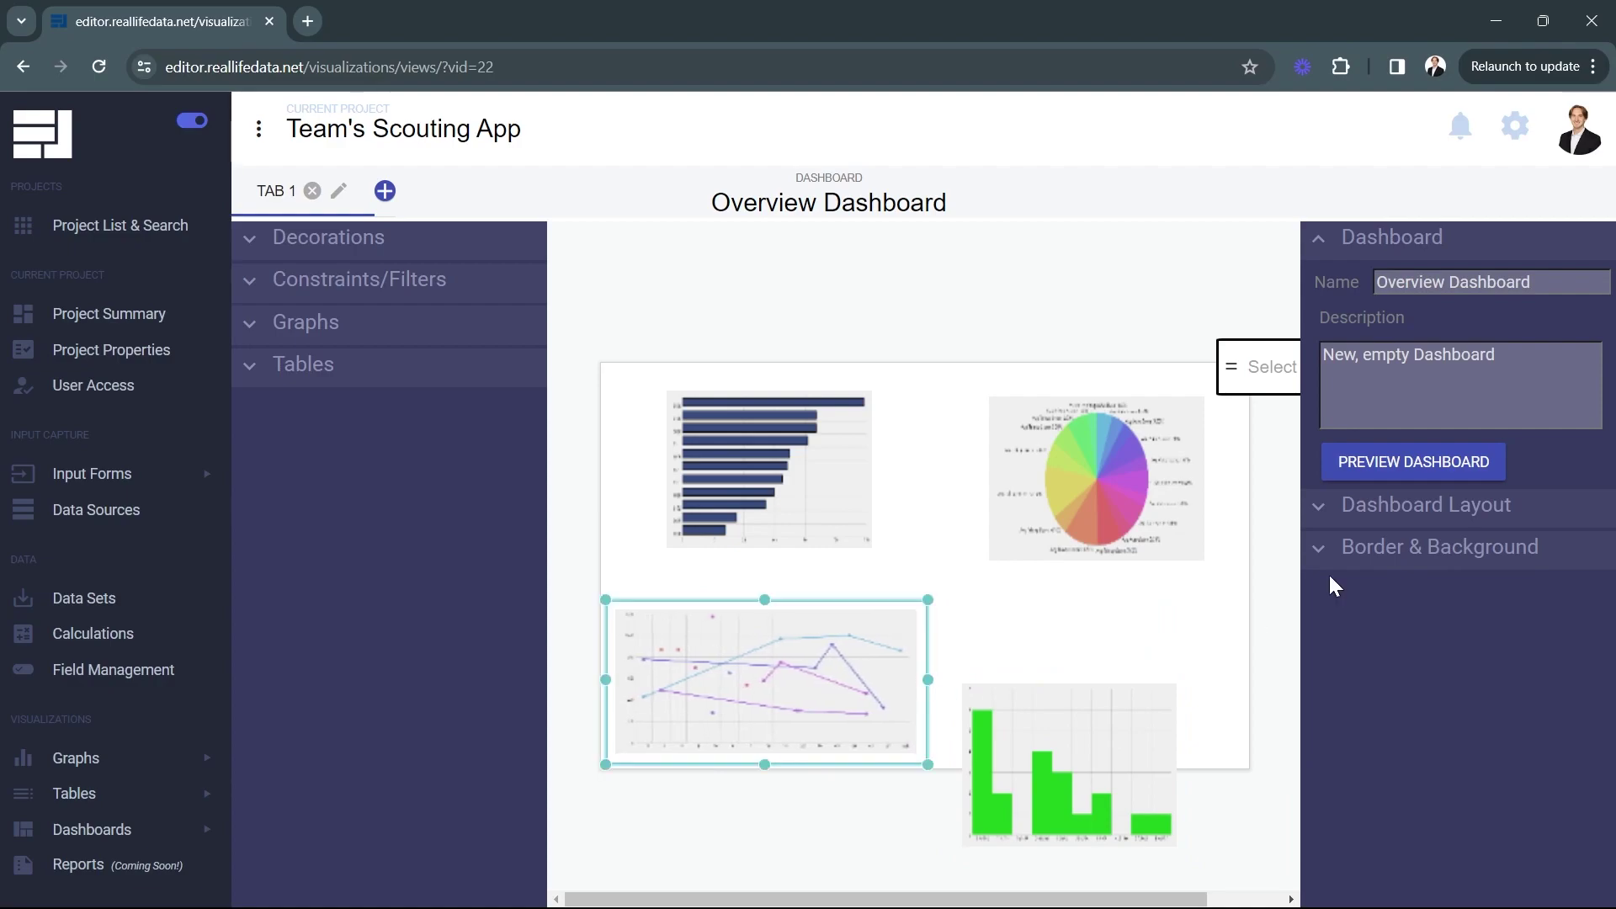
{"action": "left_click", "coordinate": [1448, 560]}
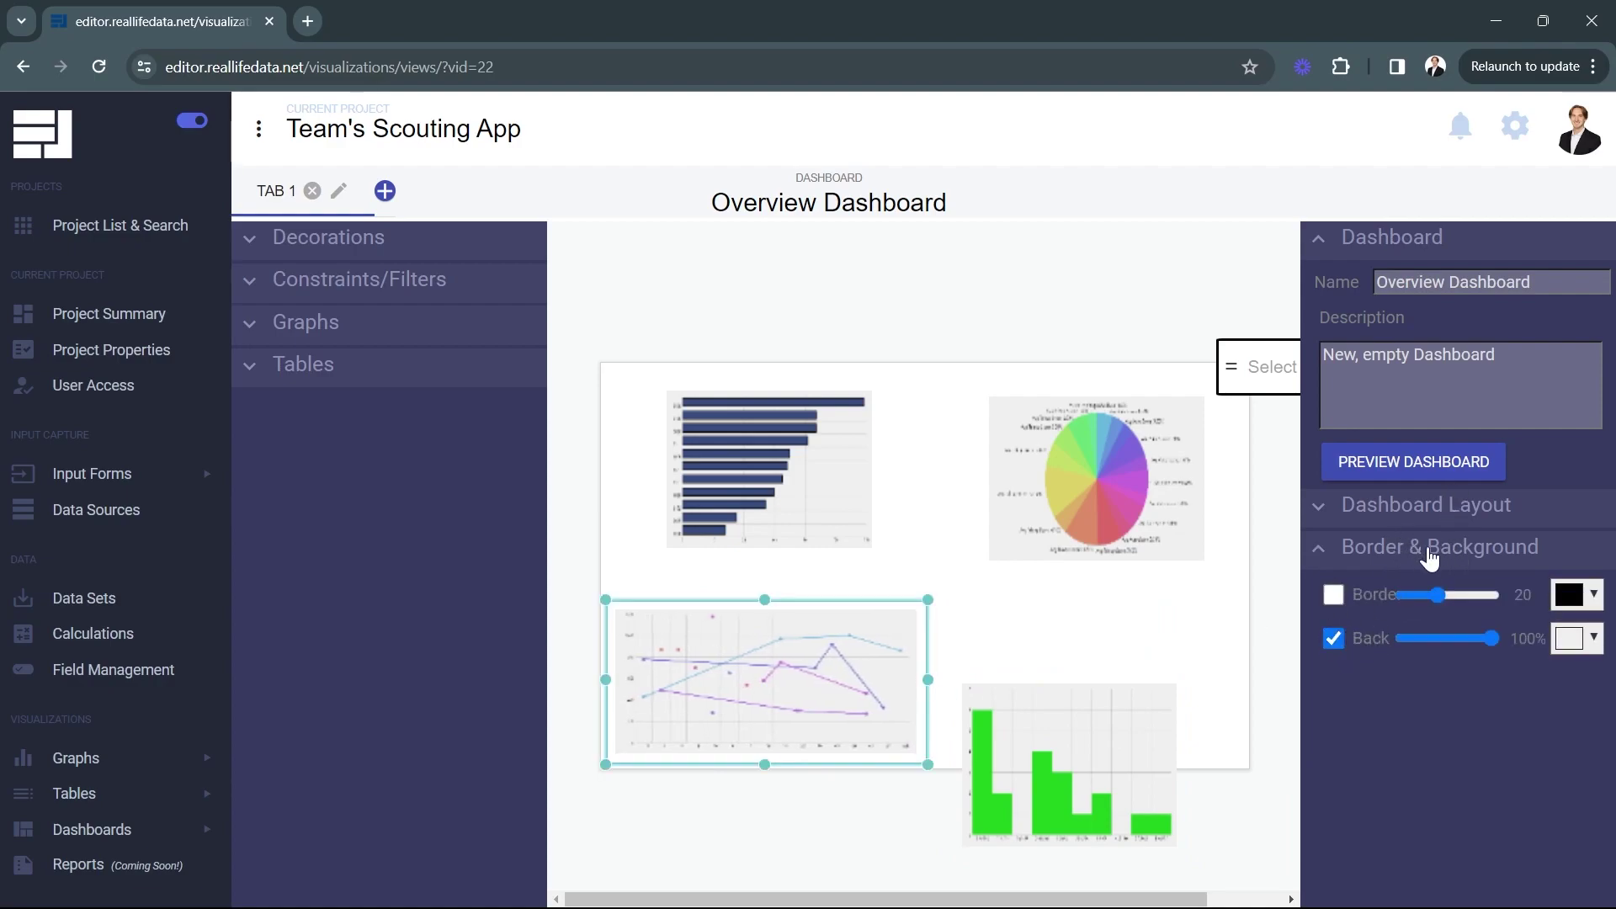
{"action": "left_click", "coordinate": [1332, 639]}
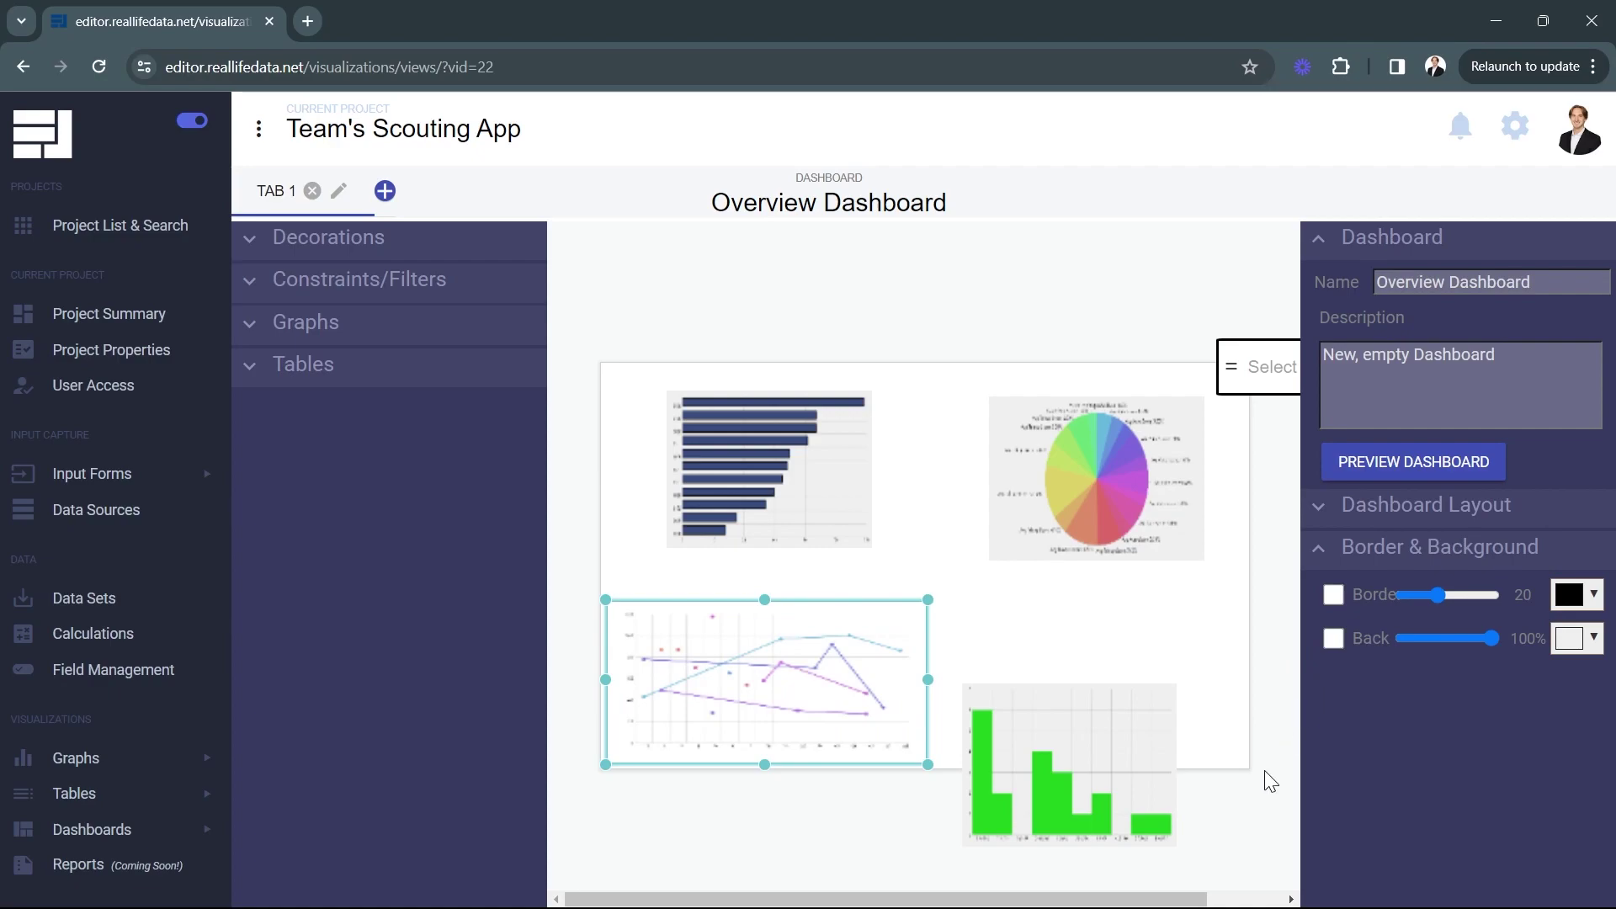
Move the bar chart directly above the line chart, widen it to match, and turn off its background.
{"action": "left_click", "coordinate": [813, 469]}
{"action": "left_click_drag", "start_coordinate": [772, 459], "coordinate": [729, 512]}
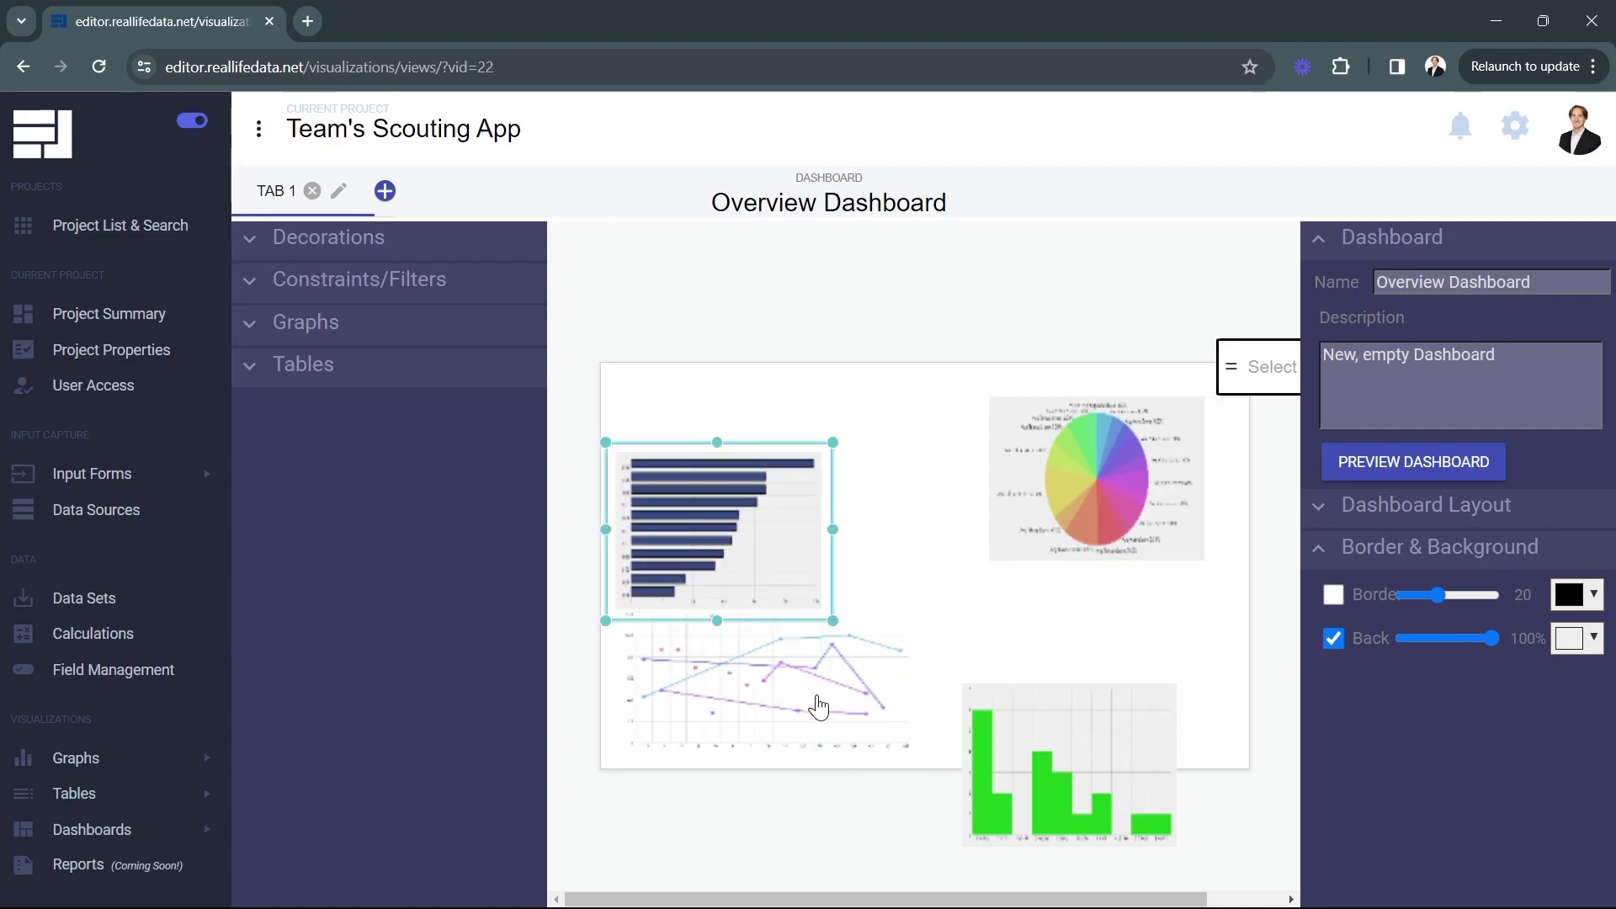
{"action": "left_click_drag", "start_coordinate": [830, 536], "coordinate": [931, 526]}
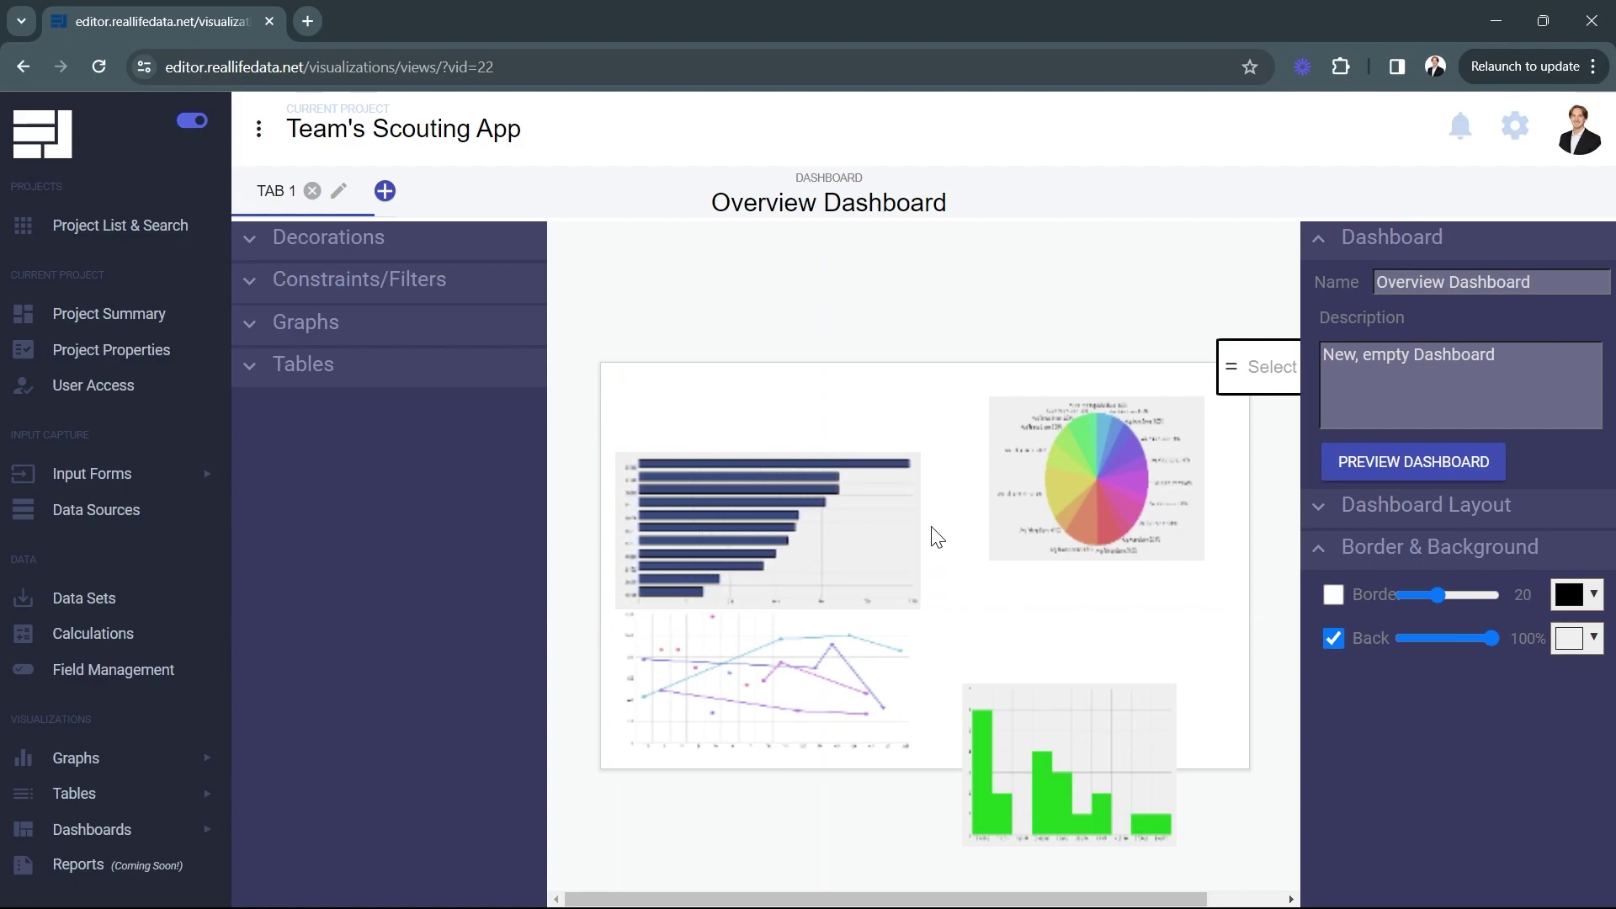
{"action": "left_click", "coordinate": [937, 536]}
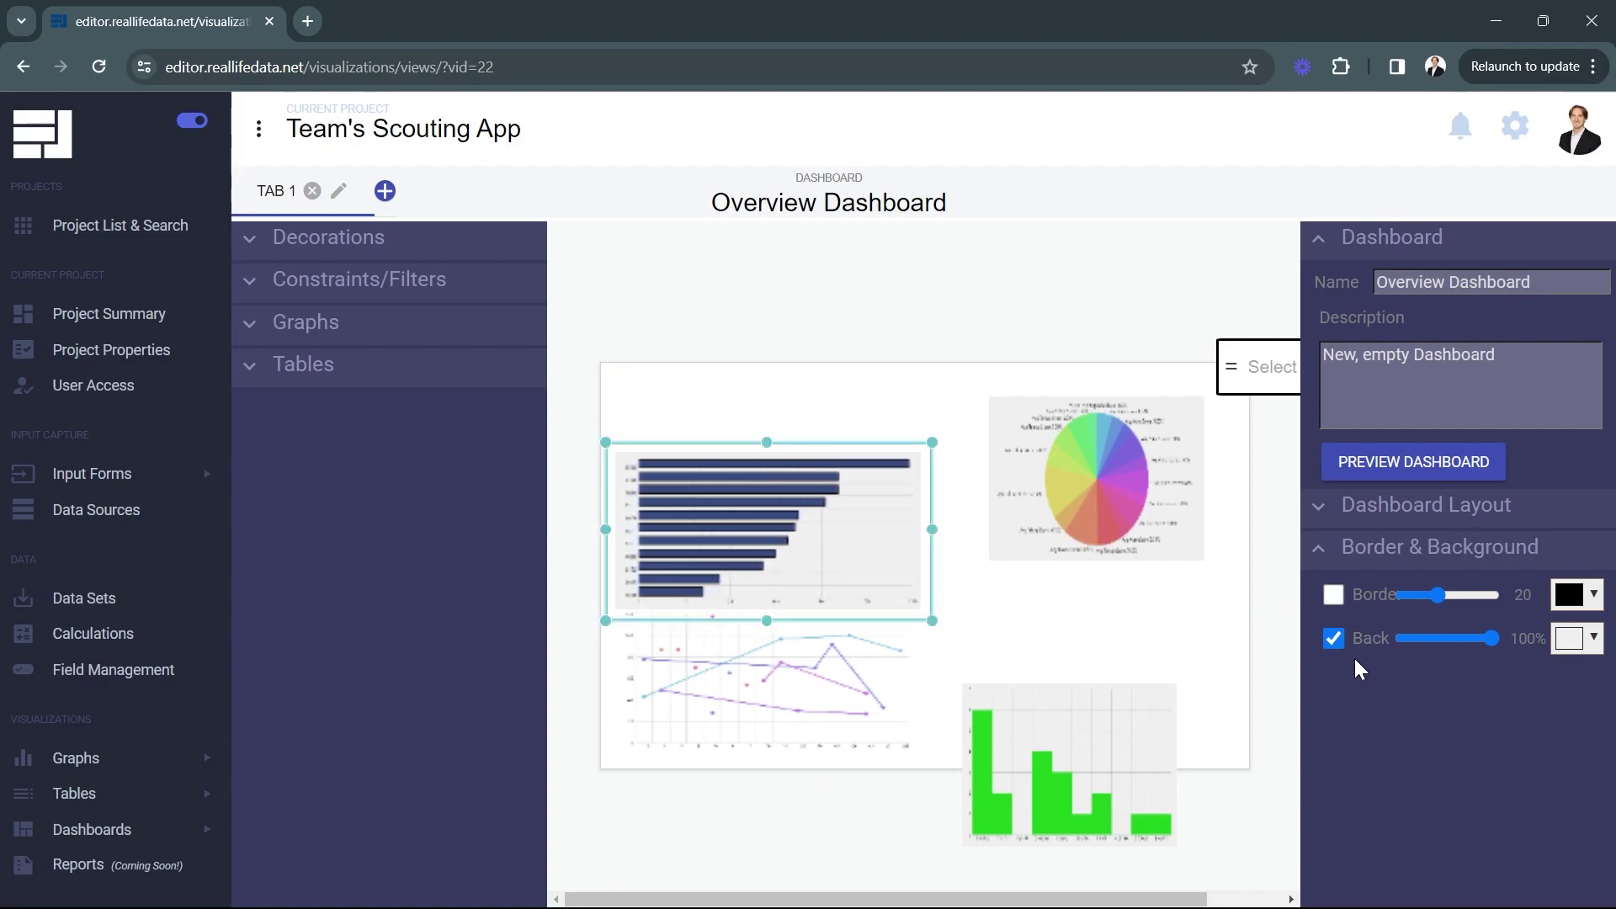
{"action": "left_click", "coordinate": [1332, 638]}
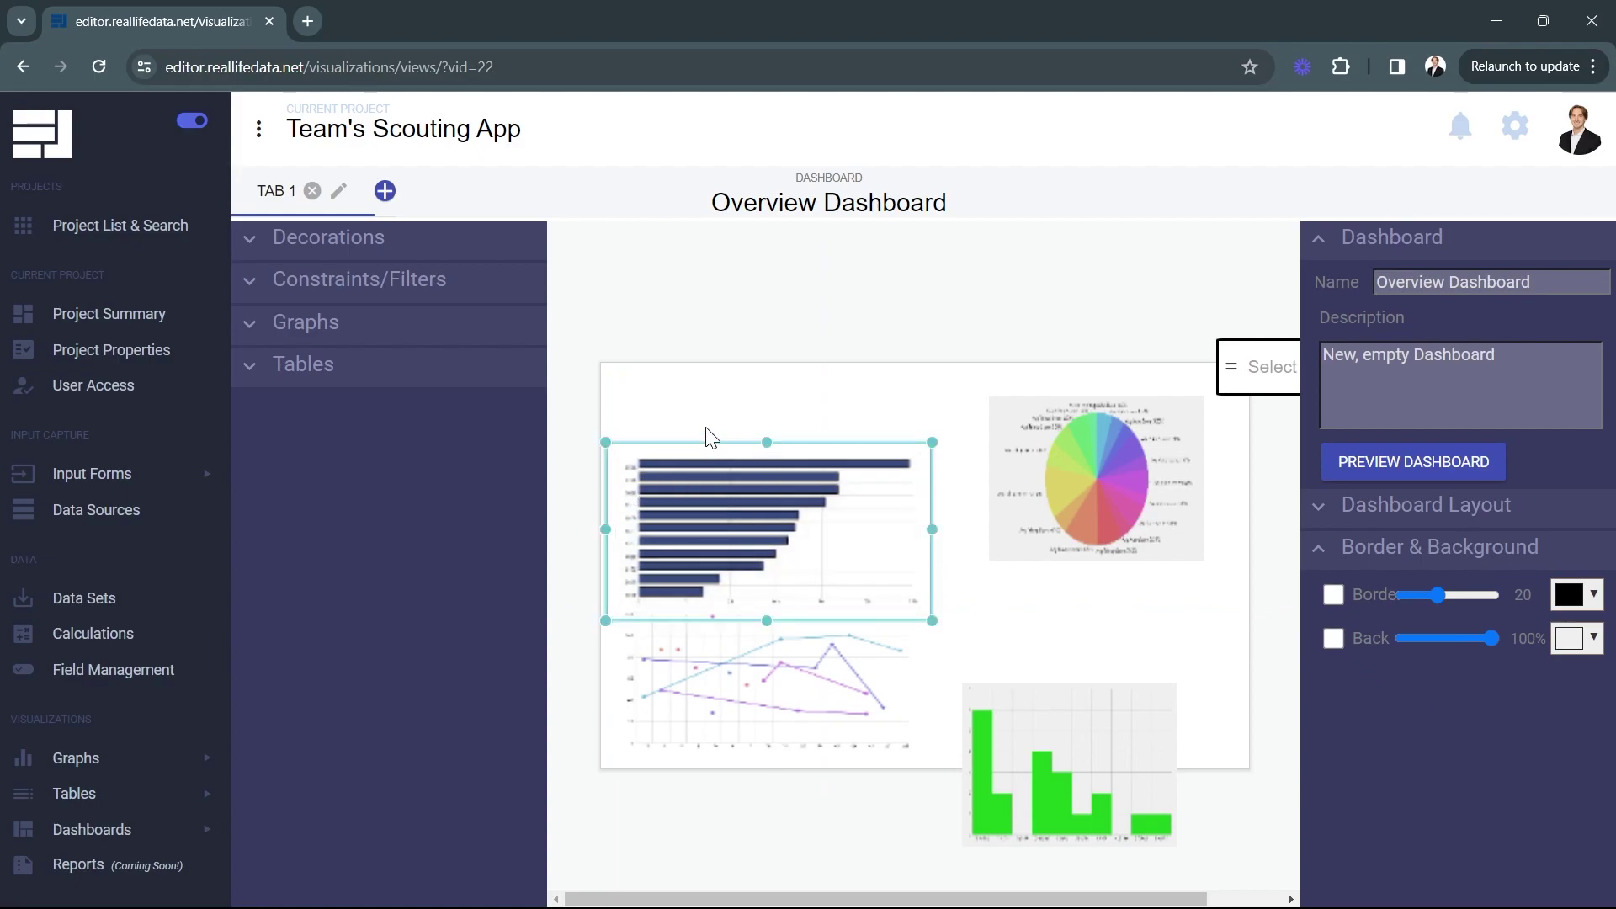
{"action": "left_click", "coordinate": [752, 414]}
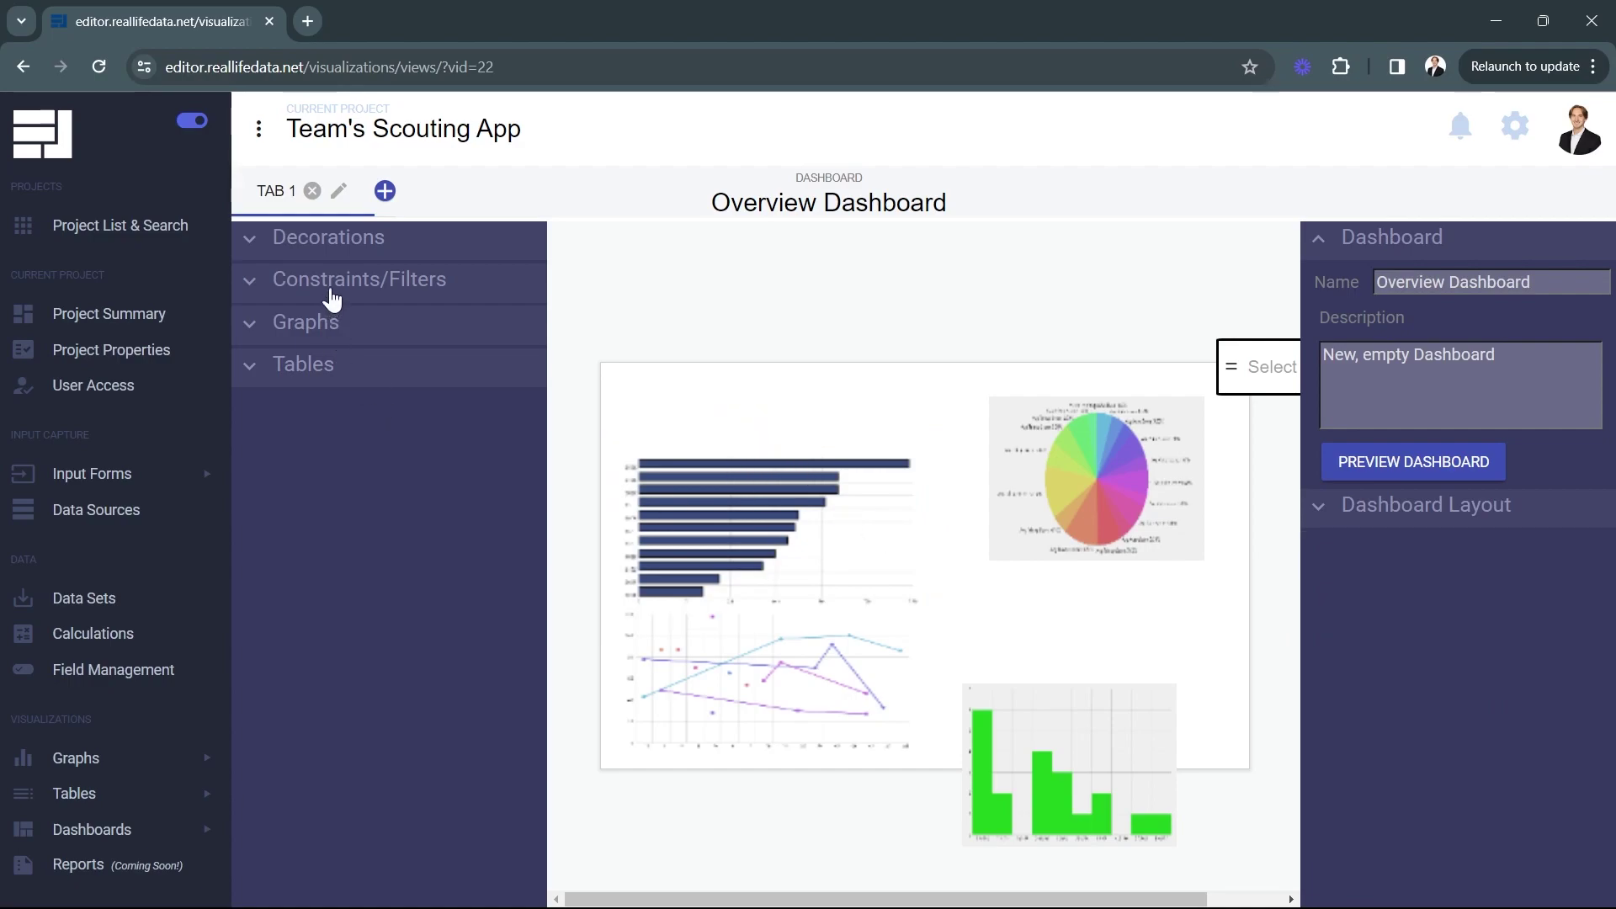
Move the pie chart beside the bar chart, reduce its height to match, and widen it to the canvas's right edge.
{"action": "left_click_drag", "start_coordinate": [1123, 503], "coordinate": [1067, 547]}
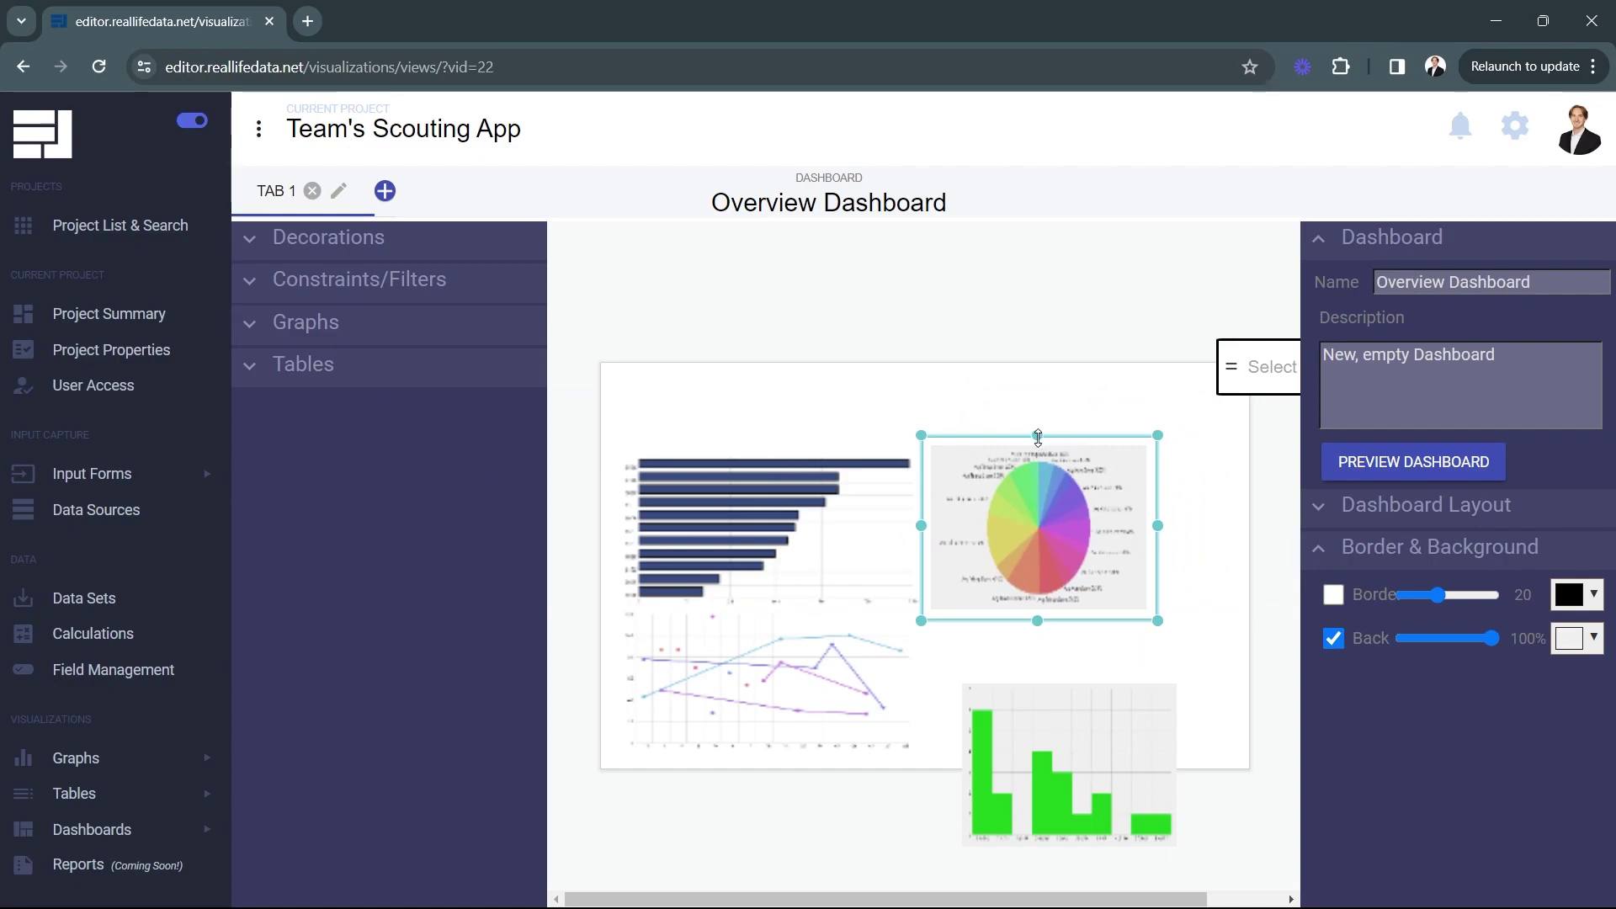
{"action": "left_click_drag", "start_coordinate": [1039, 446], "coordinate": [1043, 501]}
{"action": "left_click_drag", "start_coordinate": [1147, 527], "coordinate": [1262, 541]}
{"action": "left_click", "coordinate": [1222, 669]}
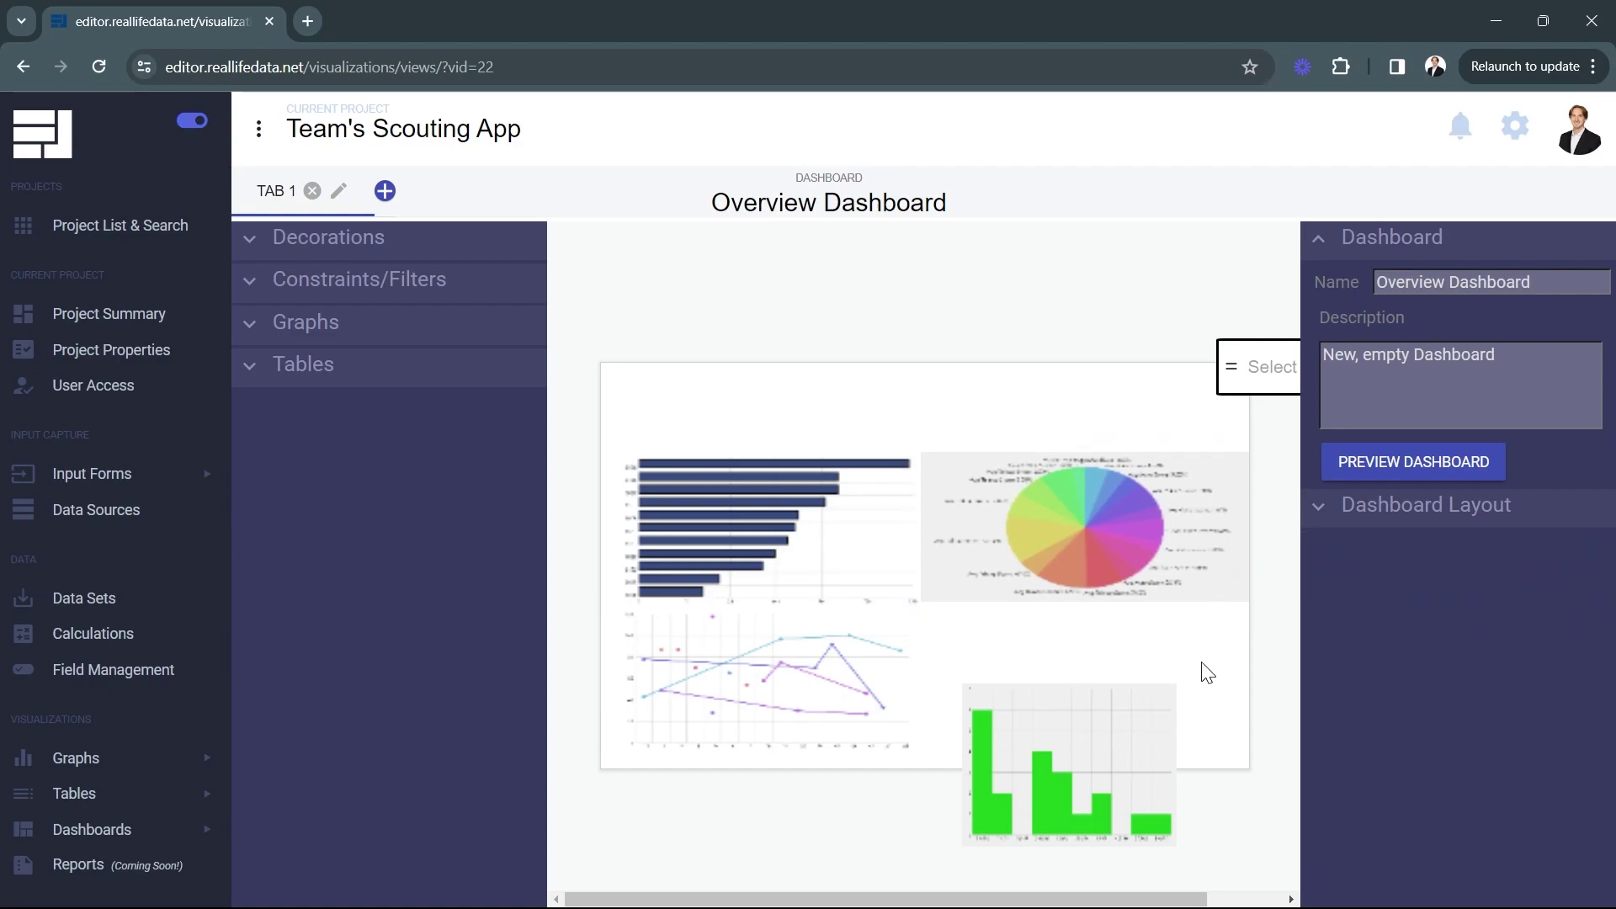
Position the green histogram below the pie chart, widen it to the canvas's right edge, and turn off its background.
{"action": "left_click", "coordinate": [1123, 716]}
{"action": "left_click_drag", "start_coordinate": [1085, 754], "coordinate": [1046, 673]}
{"action": "left_click_drag", "start_coordinate": [1147, 680], "coordinate": [1259, 681]}
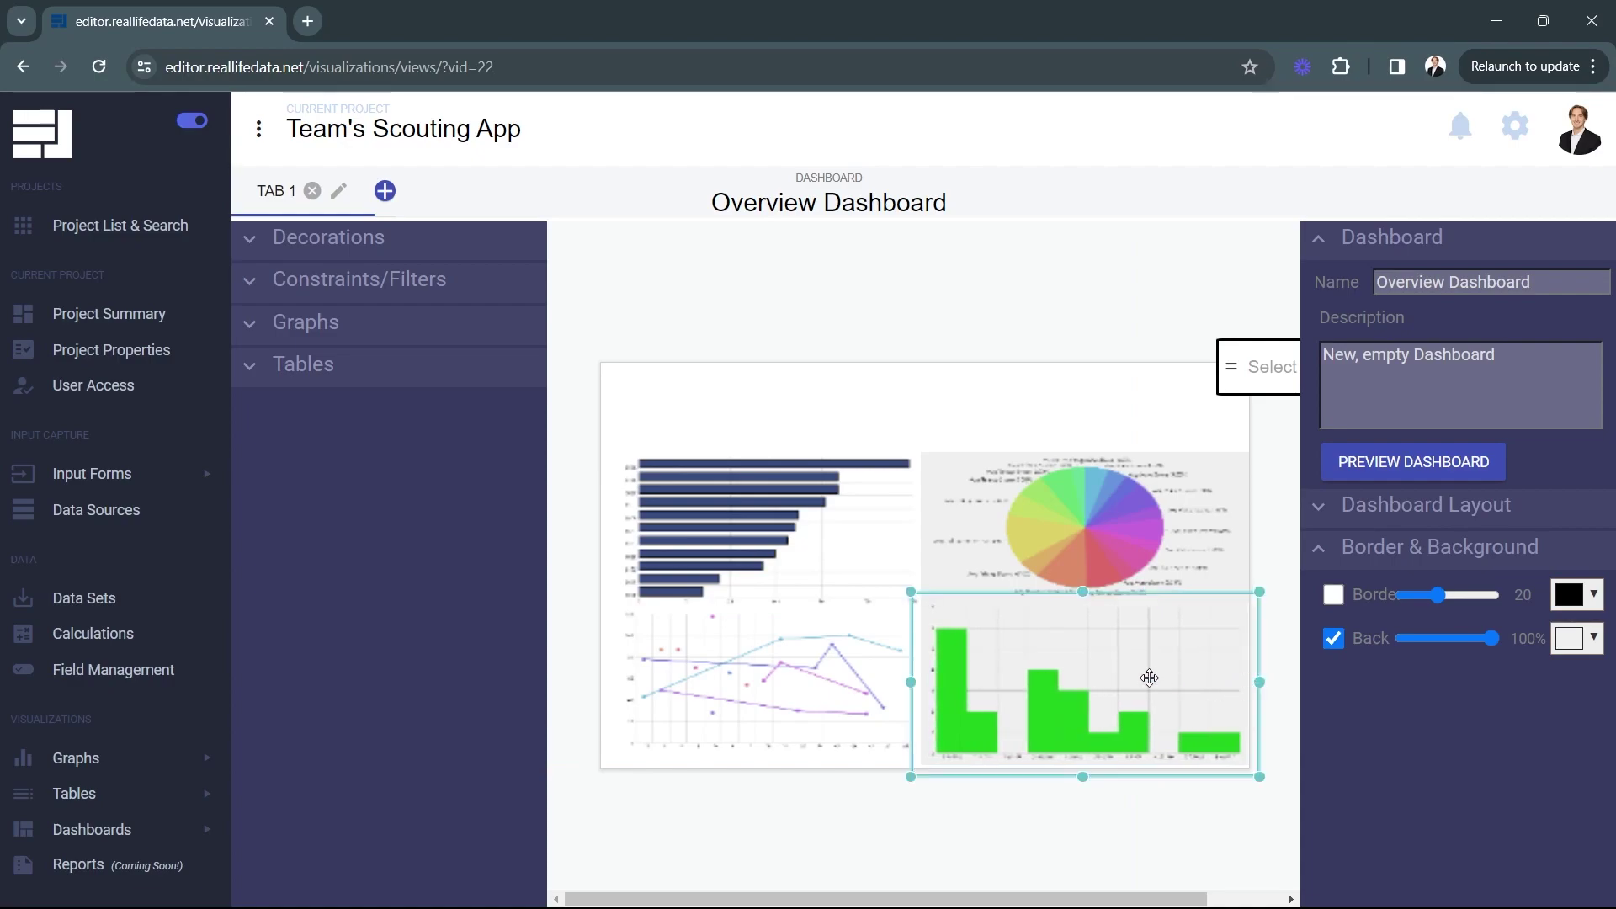
{"action": "left_click", "coordinate": [1331, 642]}
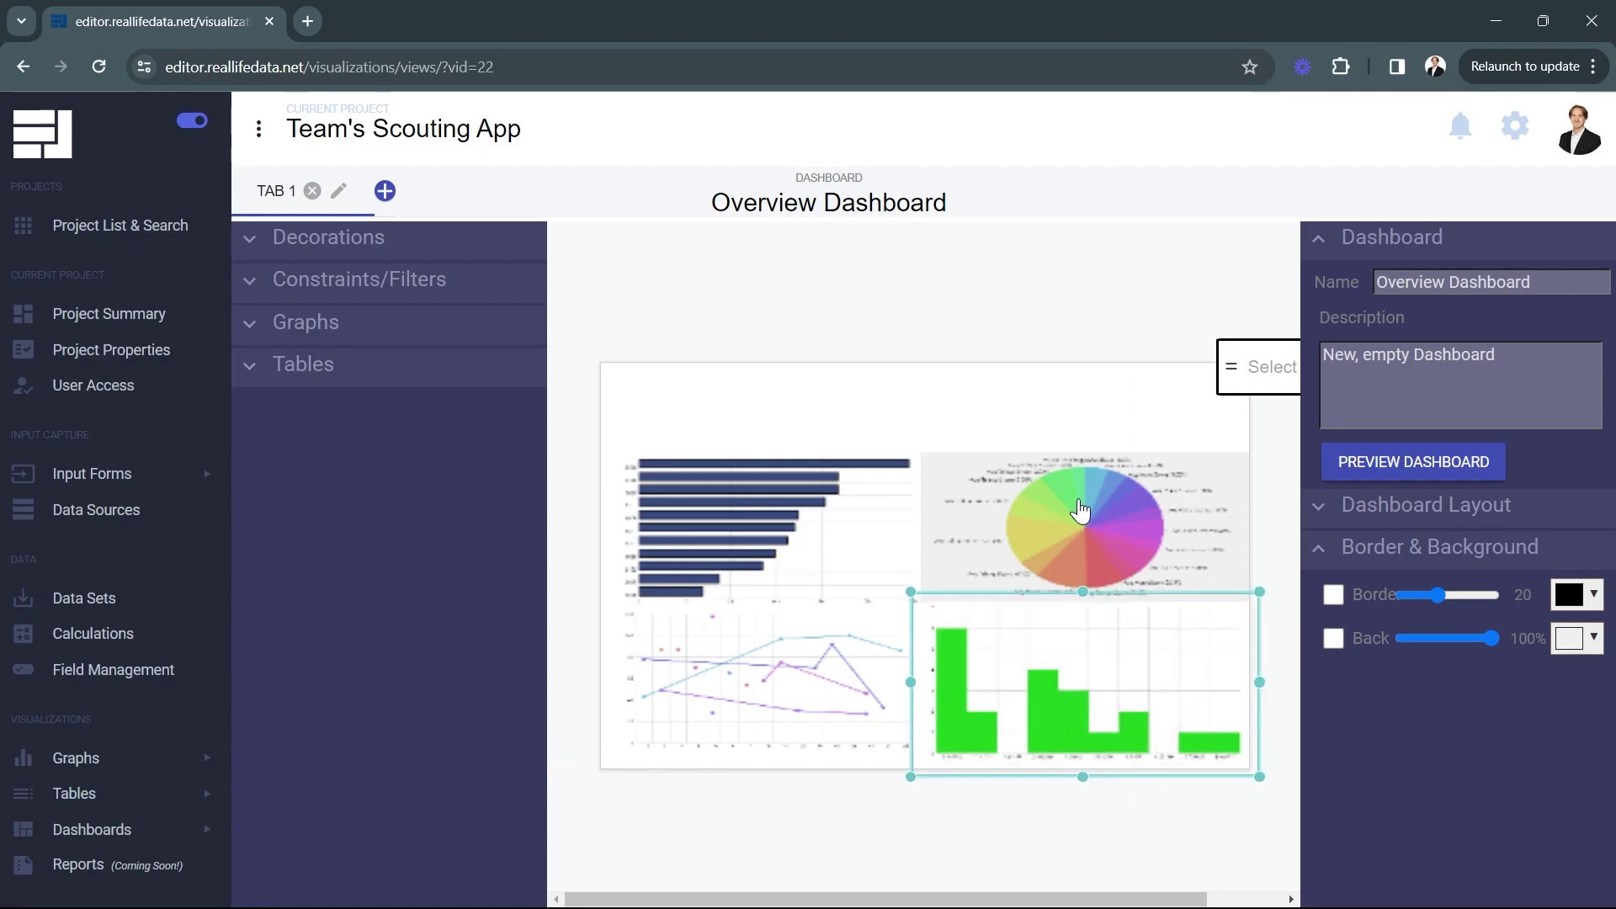
Turn off the background of the Scoring Spread pie chart.
{"action": "left_click", "coordinate": [1211, 556]}
{"action": "left_click", "coordinate": [1334, 639]}
{"action": "left_click", "coordinate": [1021, 378]}
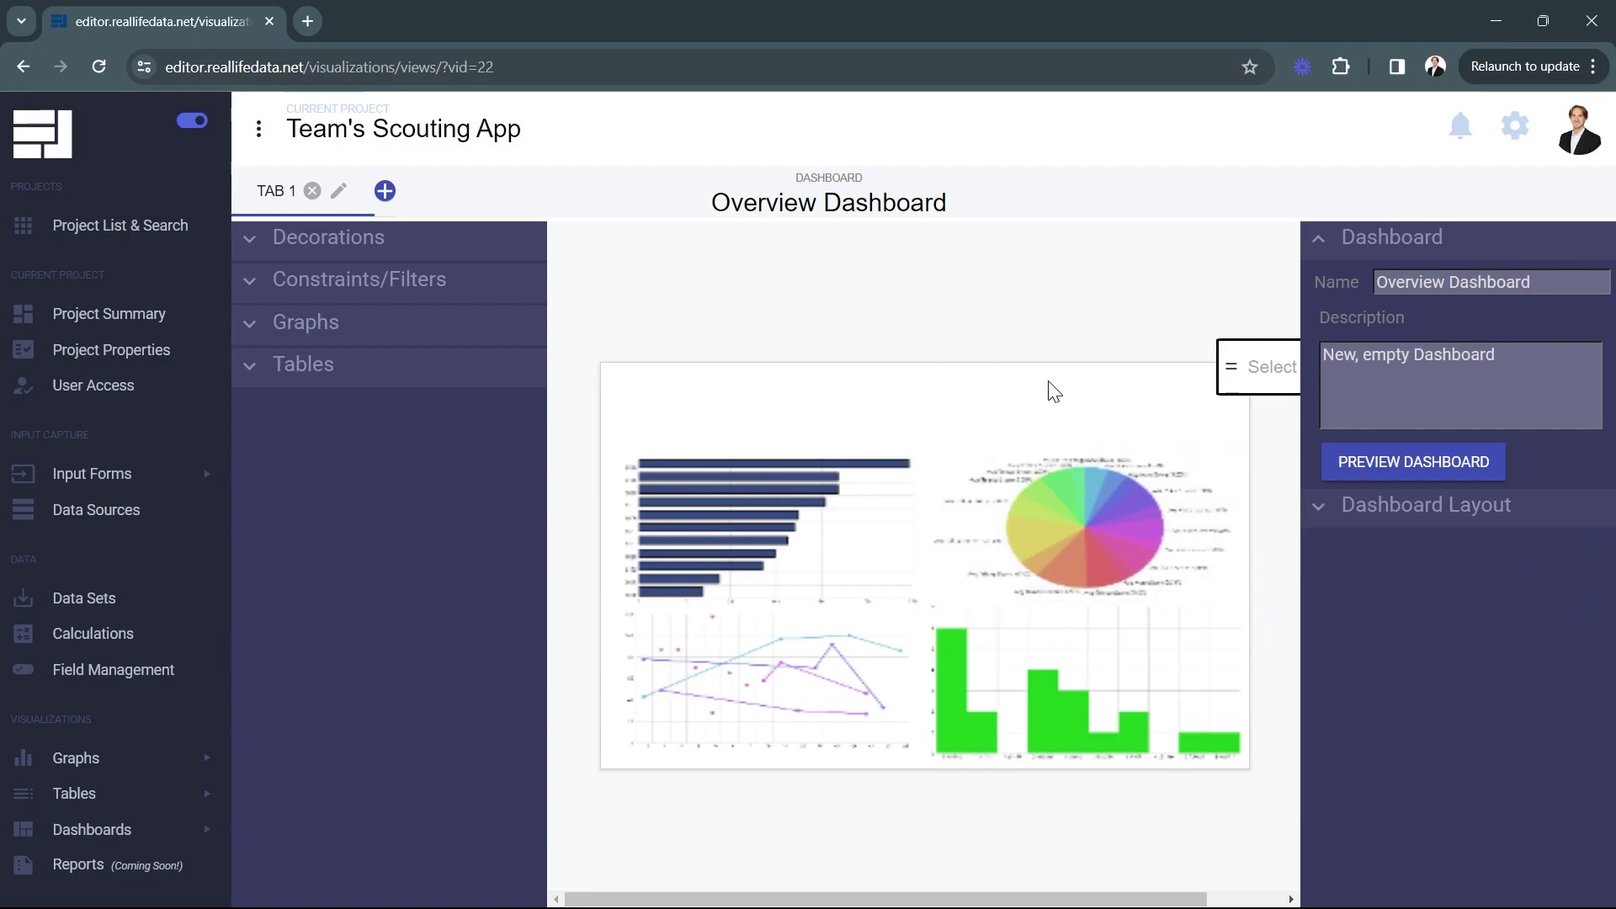
Move the team number selector onto the canvas above the pie chart and widen it to show its full prompt.
{"action": "left_click_drag", "start_coordinate": [1254, 370], "coordinate": [961, 387]}
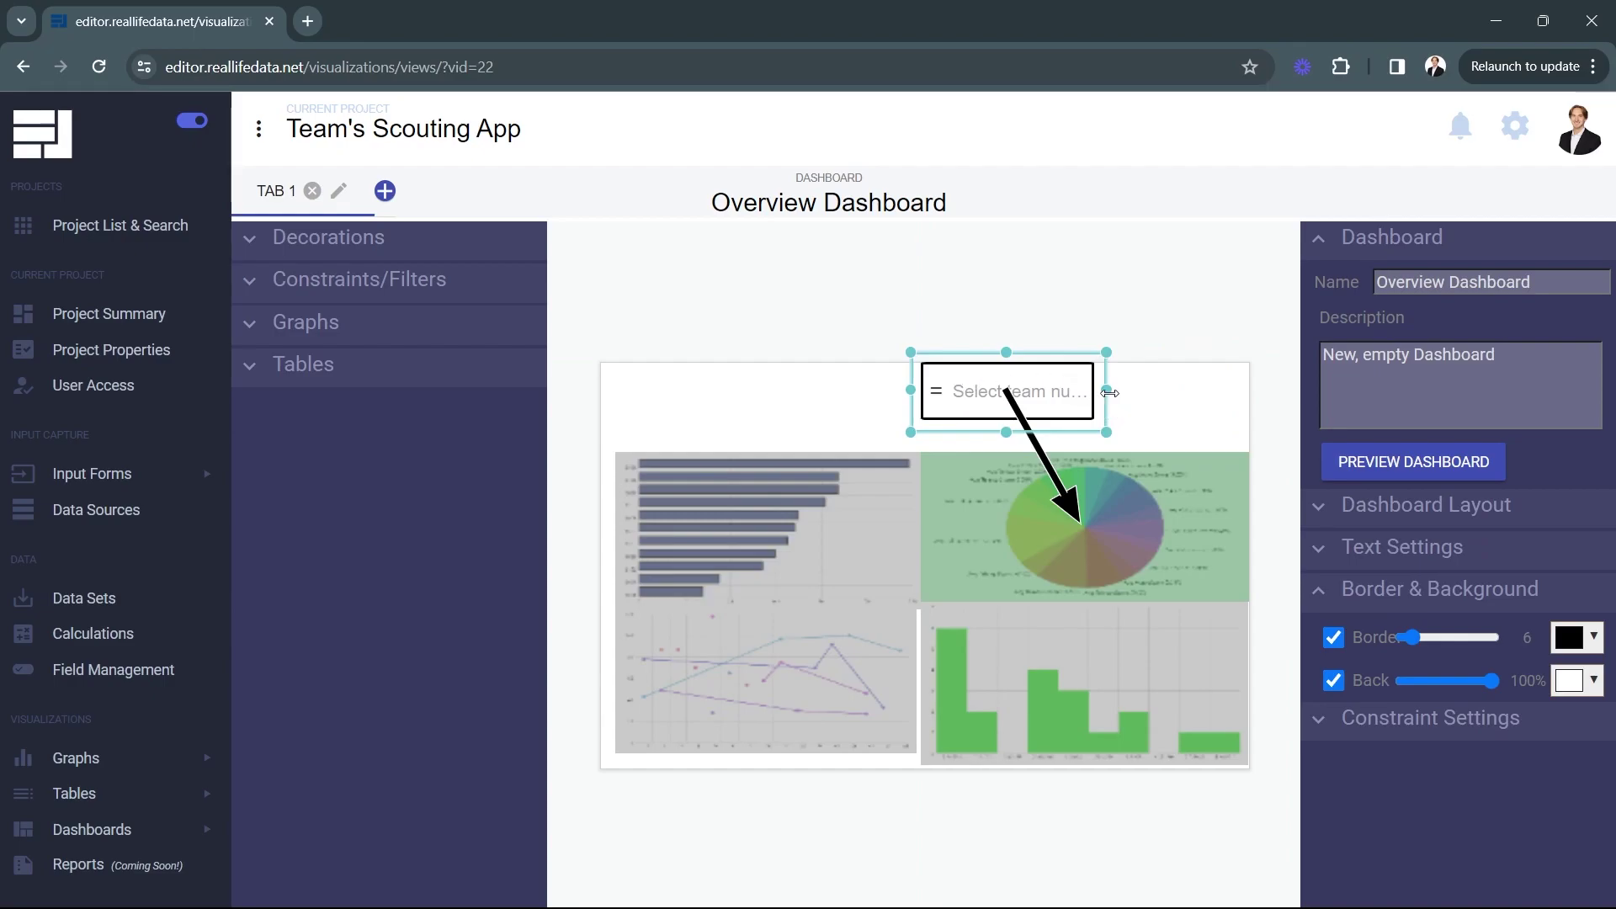
{"action": "left_click_drag", "start_coordinate": [1116, 401], "coordinate": [1222, 395]}
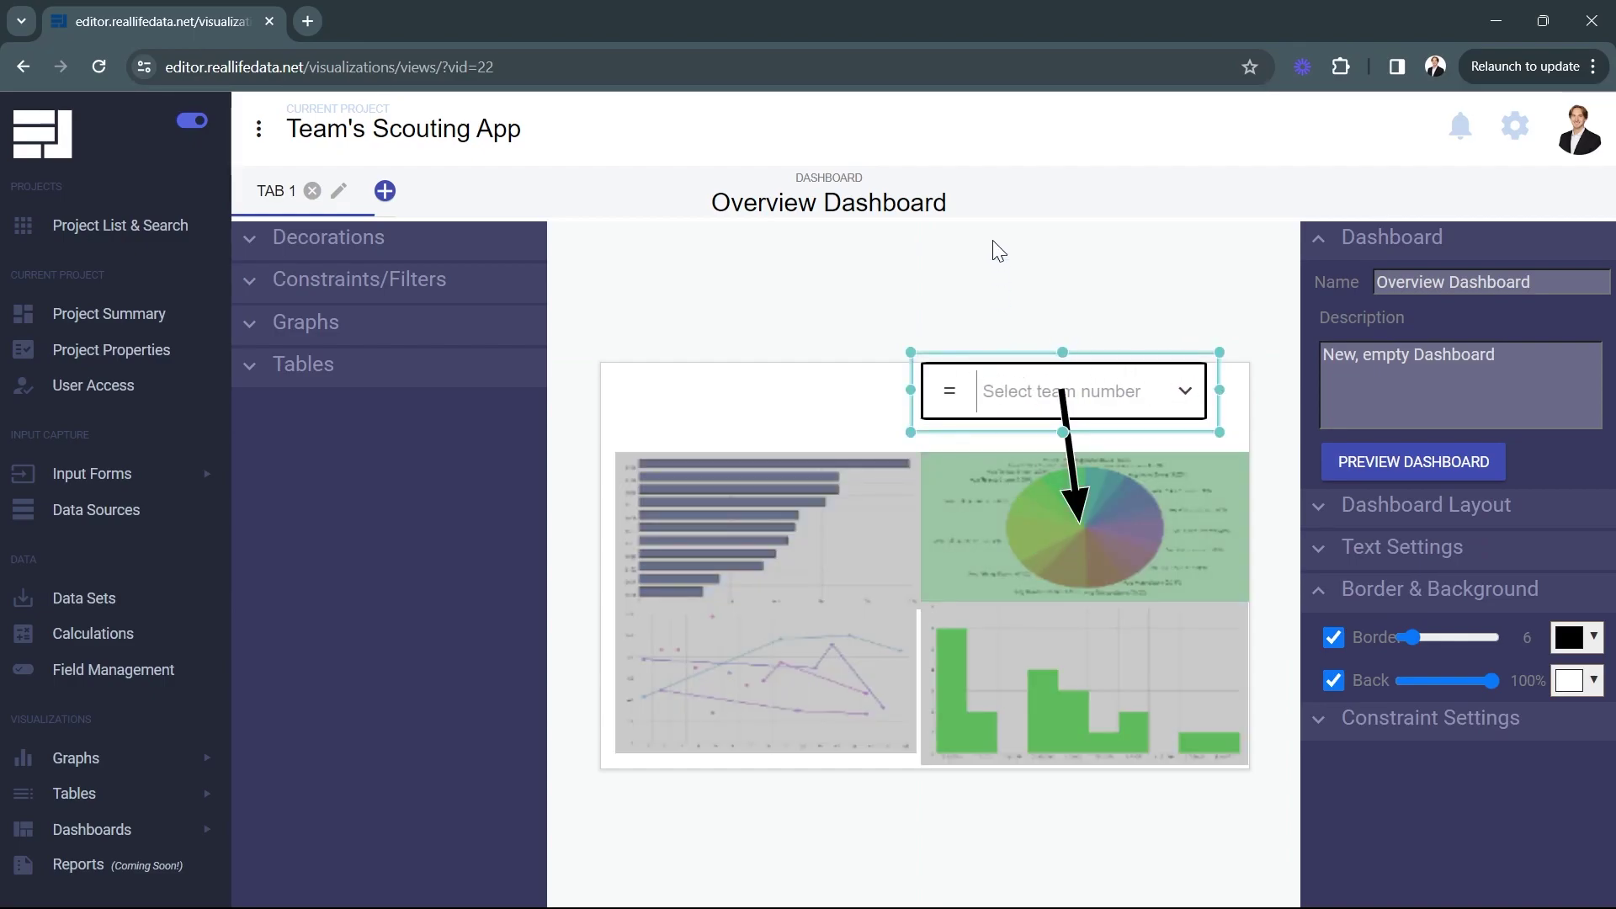
{"action": "left_click", "coordinate": [995, 308]}
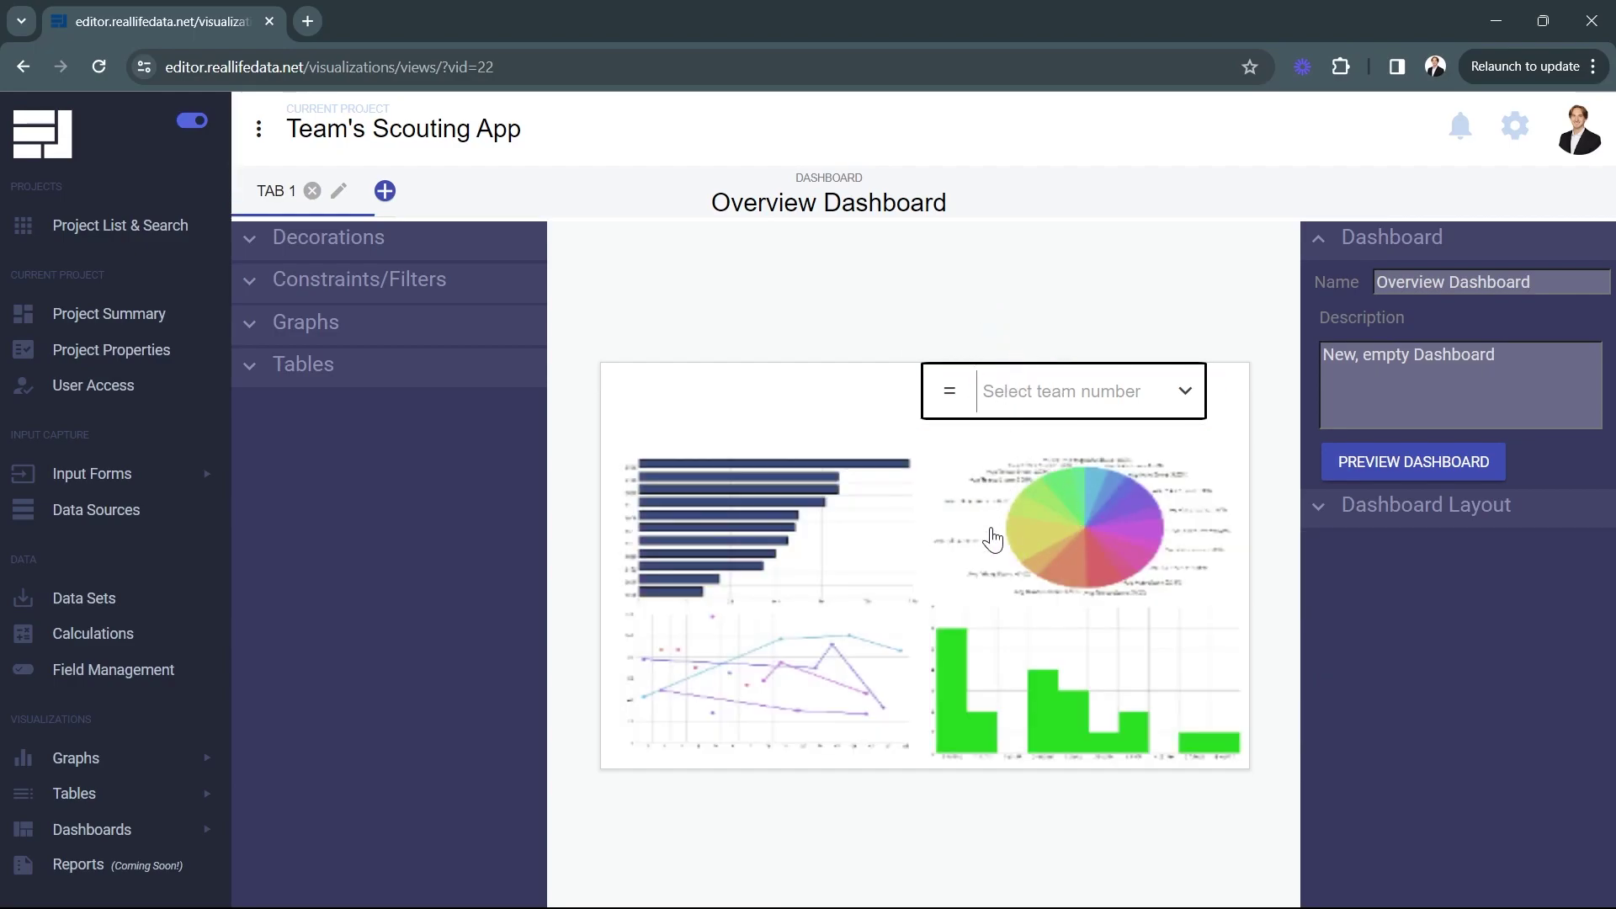
Connect the team number selector to the pie chart, the line graph and the green histogram.
{"action": "left_click", "coordinate": [1017, 393]}
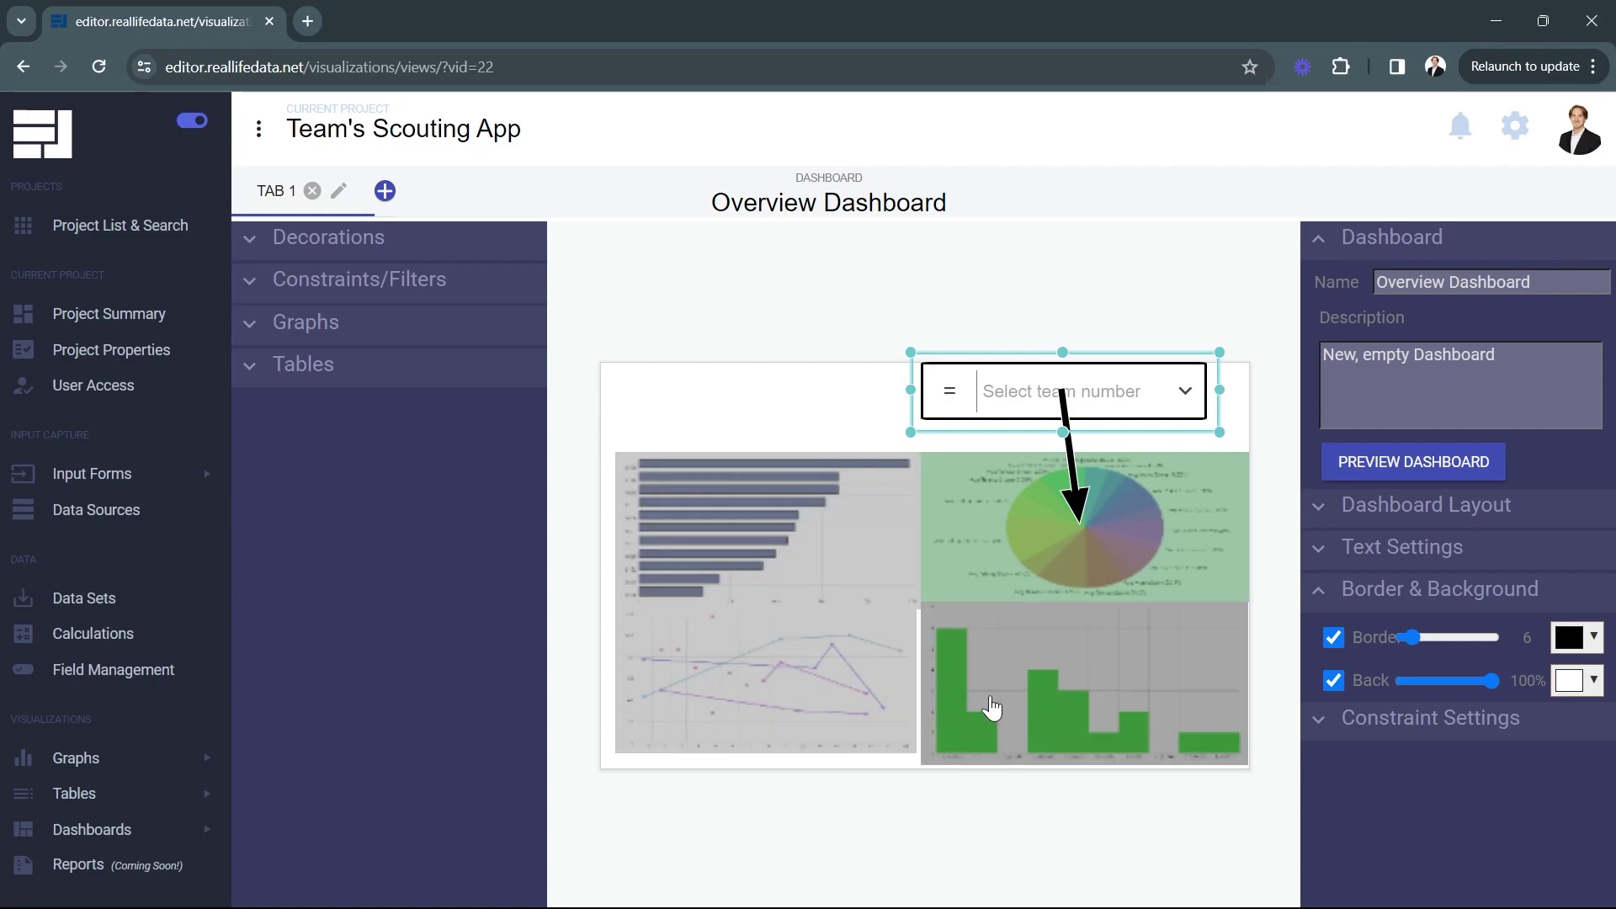
{"action": "left_click", "coordinate": [768, 716]}
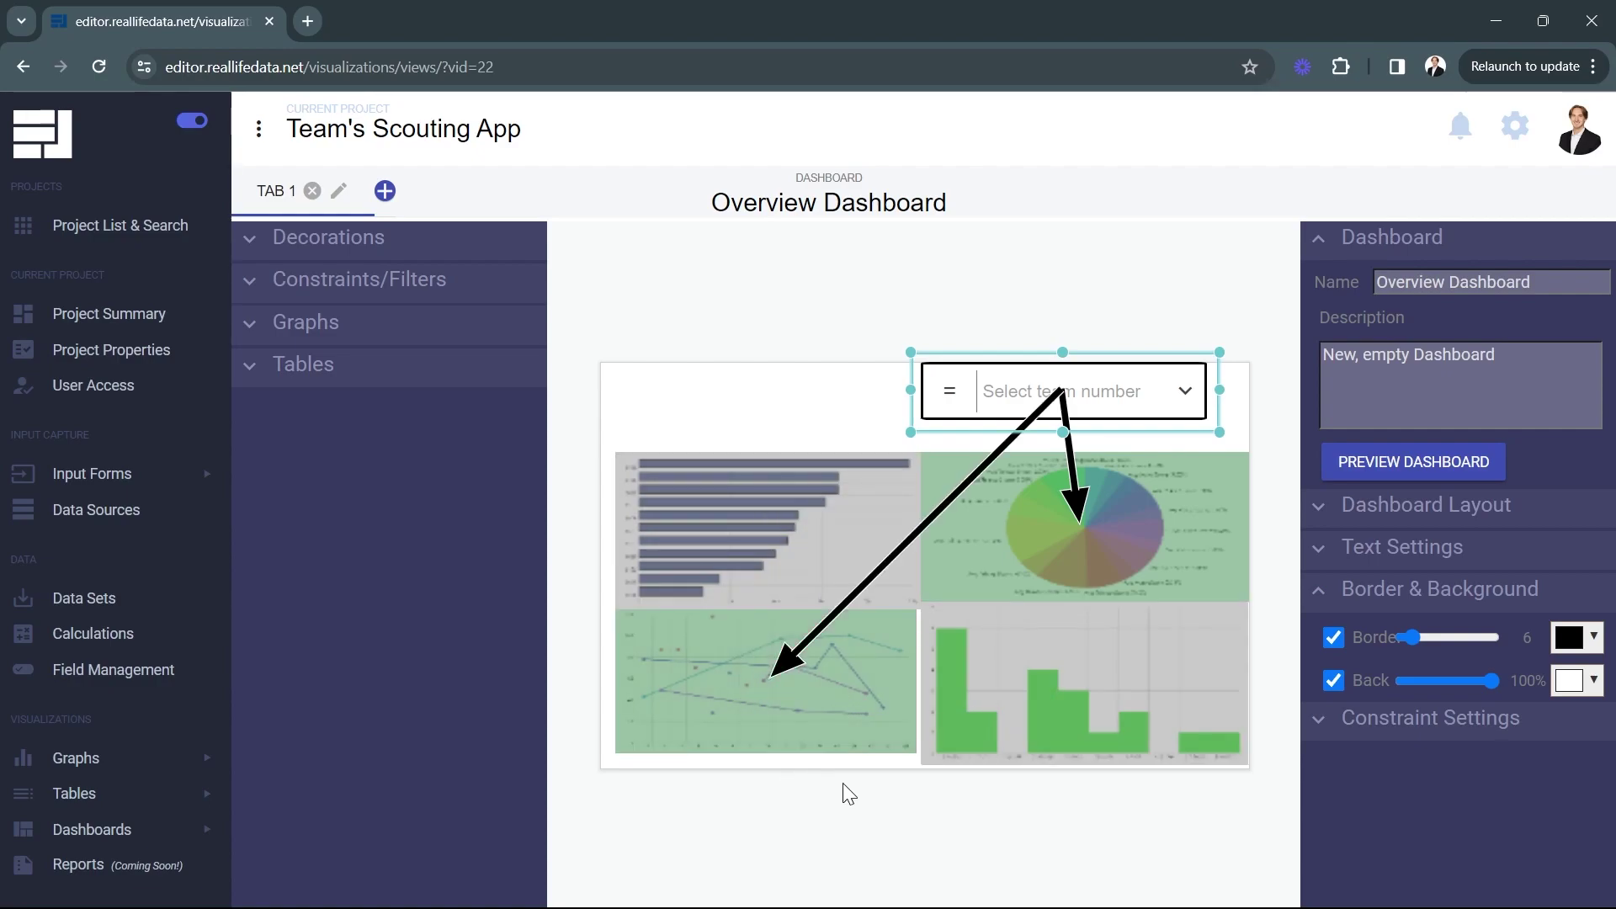
{"action": "left_click", "coordinate": [1120, 663]}
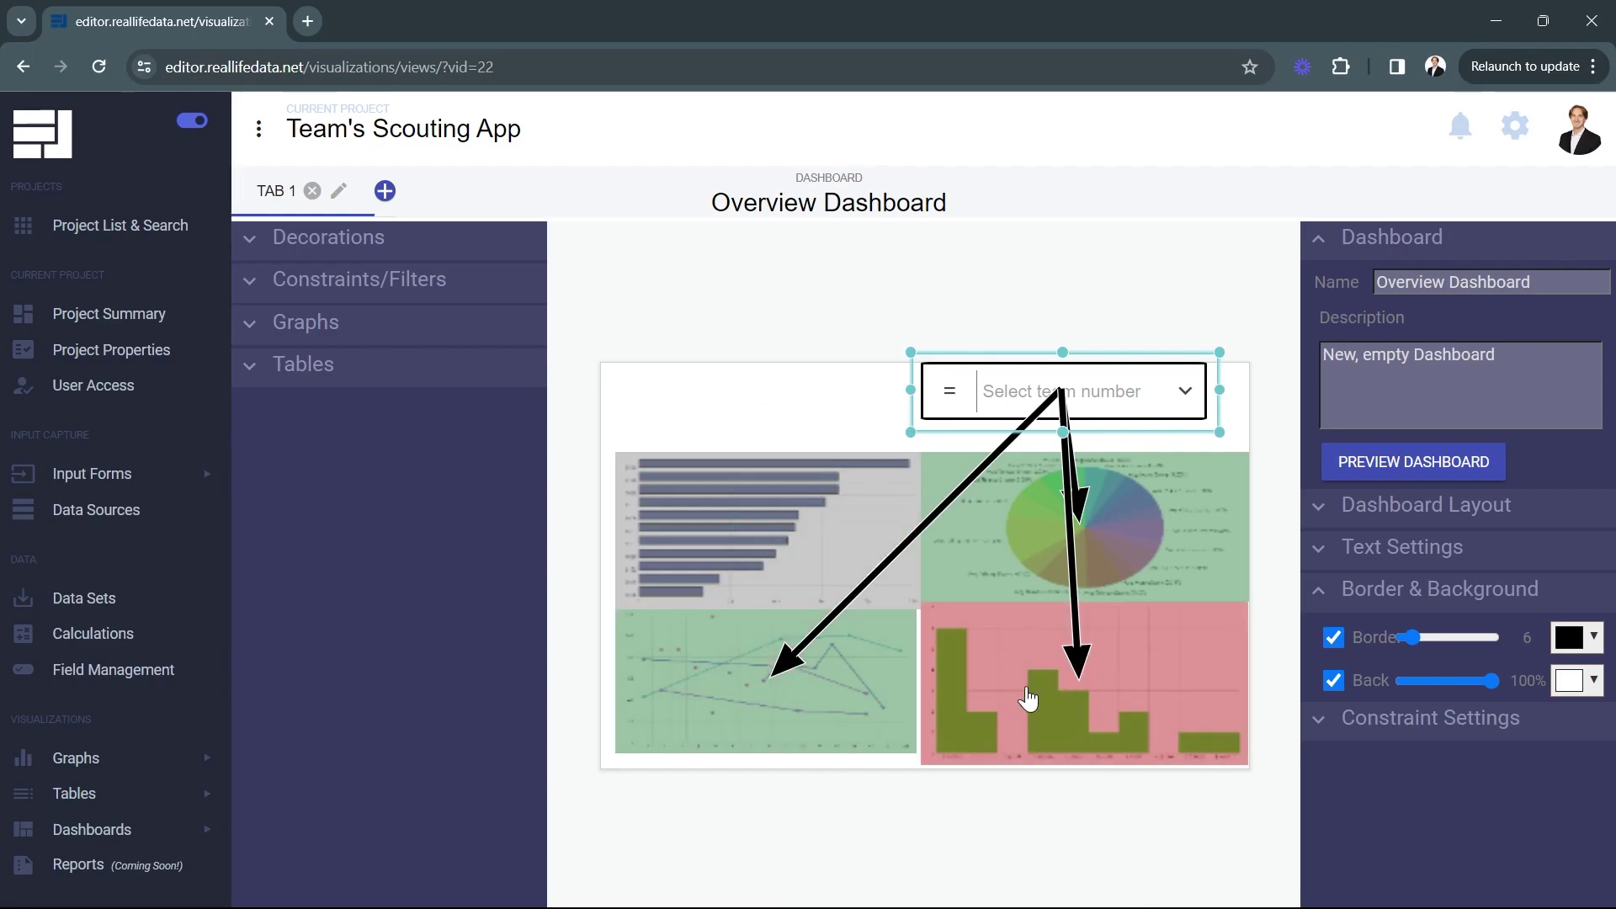
{"action": "left_click", "coordinate": [707, 383]}
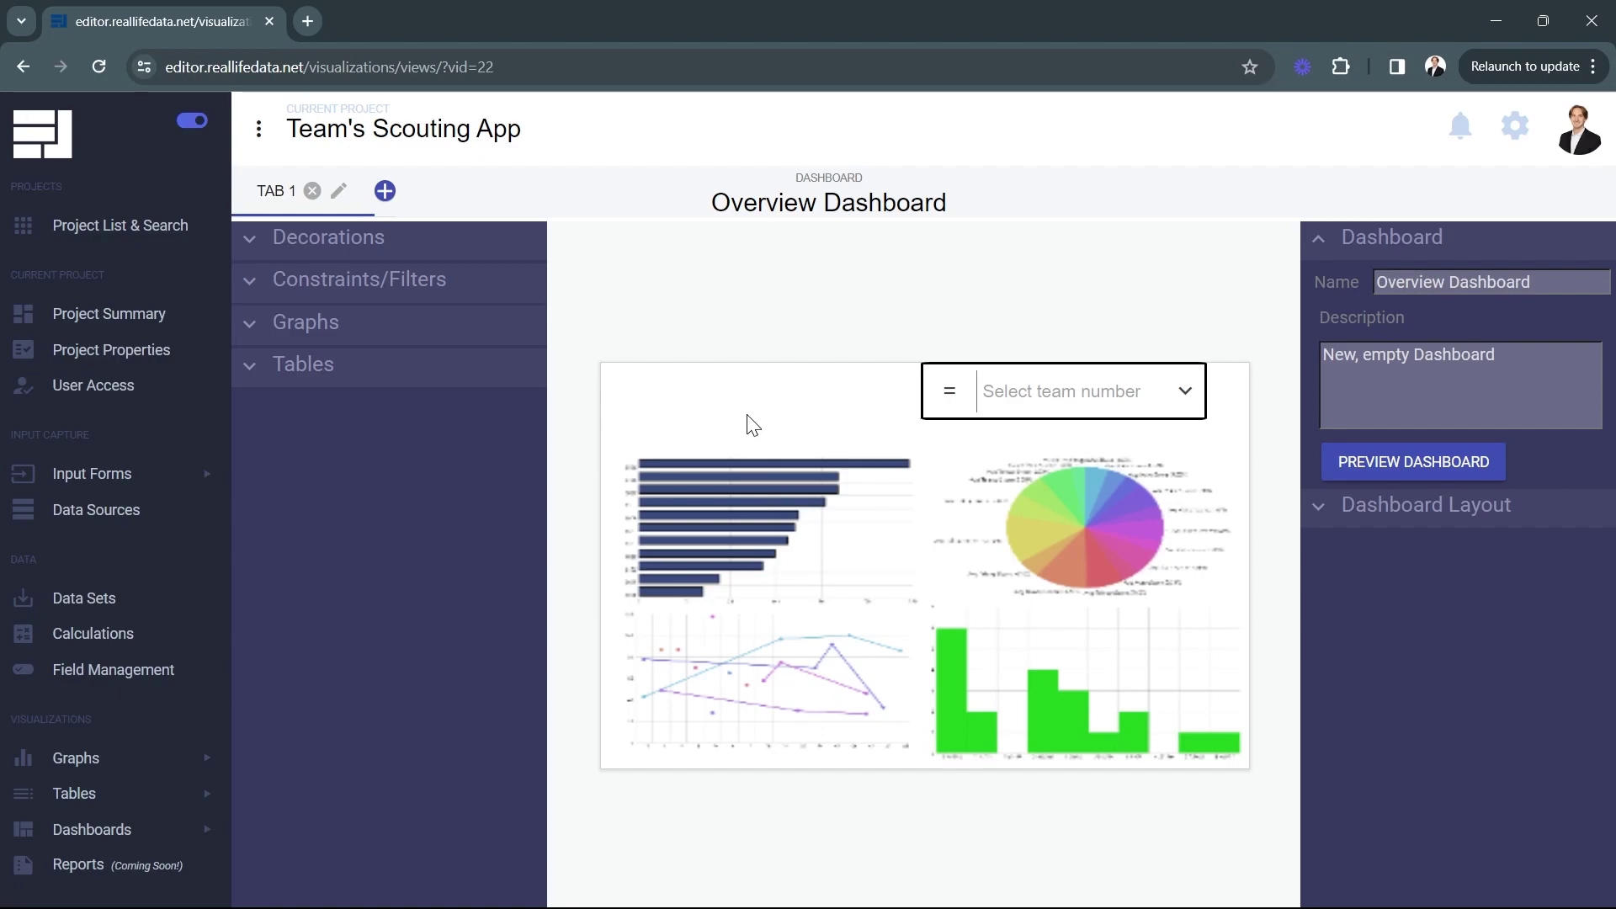
Enlarge the line graph slightly toward the bottom of the canvas and toward the histogram.
{"action": "left_click", "coordinate": [775, 678]}
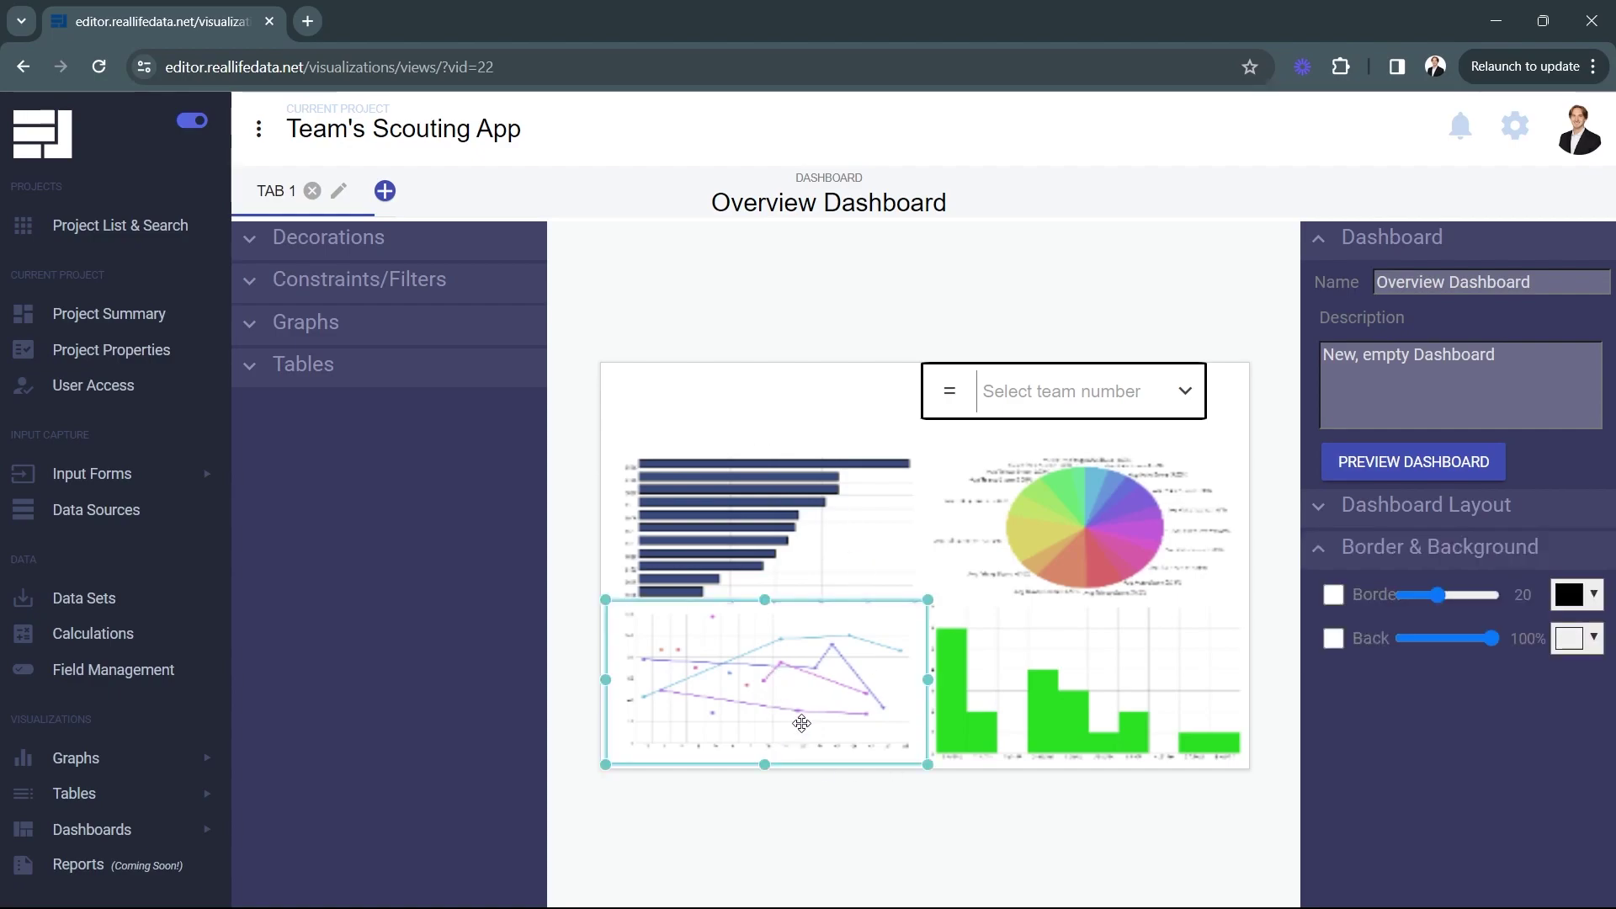
{"action": "left_click_drag", "start_coordinate": [762, 760], "coordinate": [764, 771]}
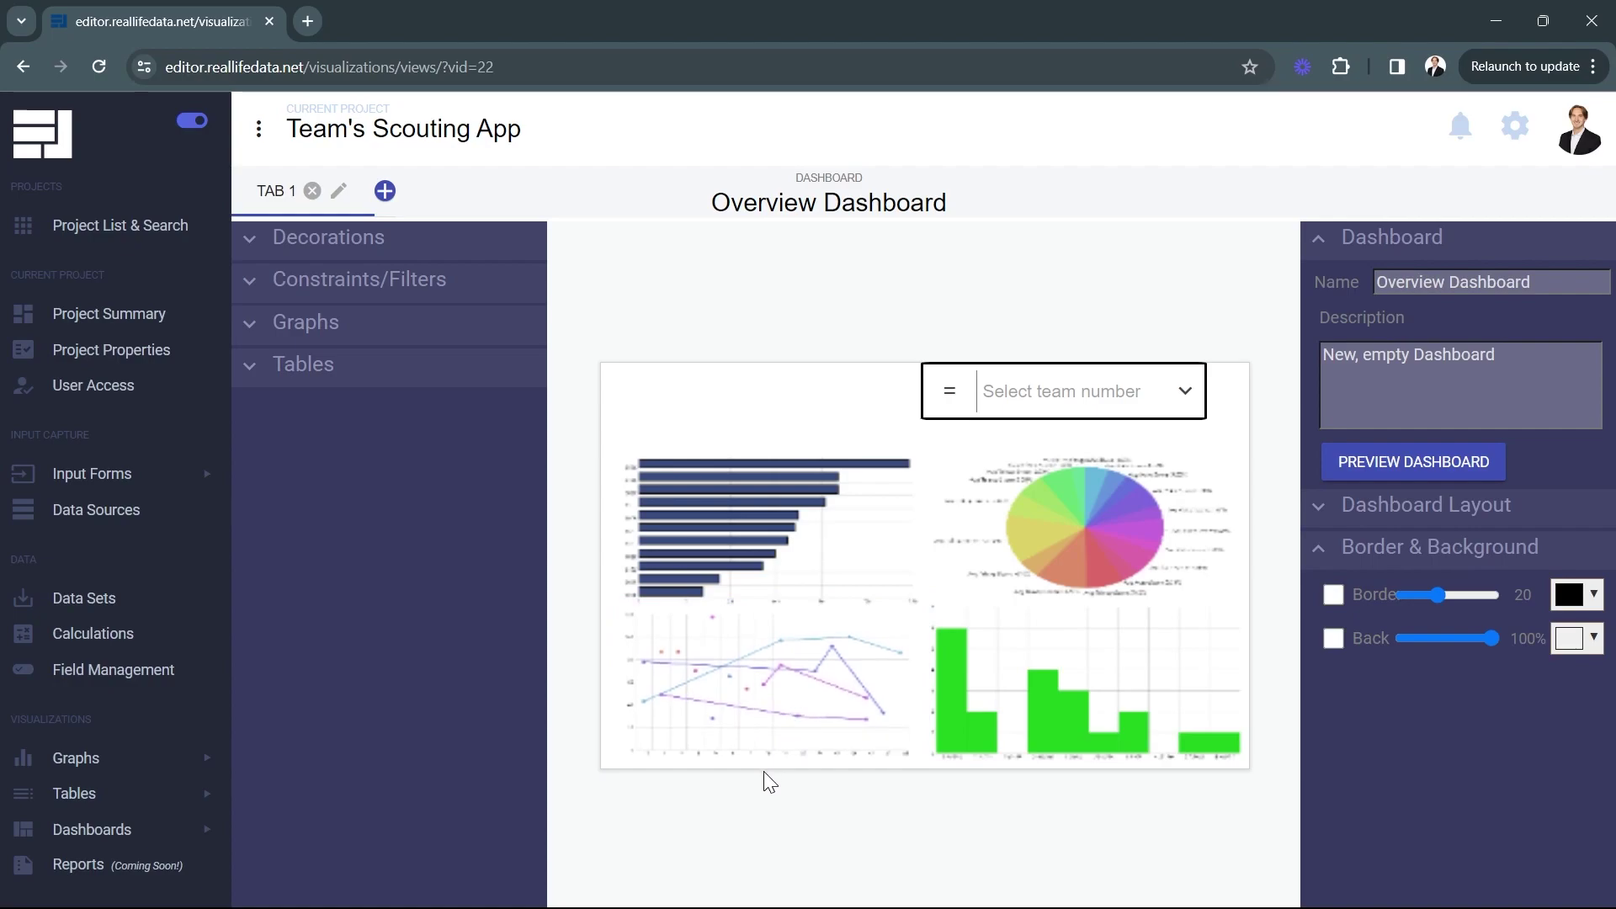
{"action": "left_click_drag", "start_coordinate": [928, 684], "coordinate": [936, 685]}
{"action": "left_click", "coordinate": [1058, 841]}
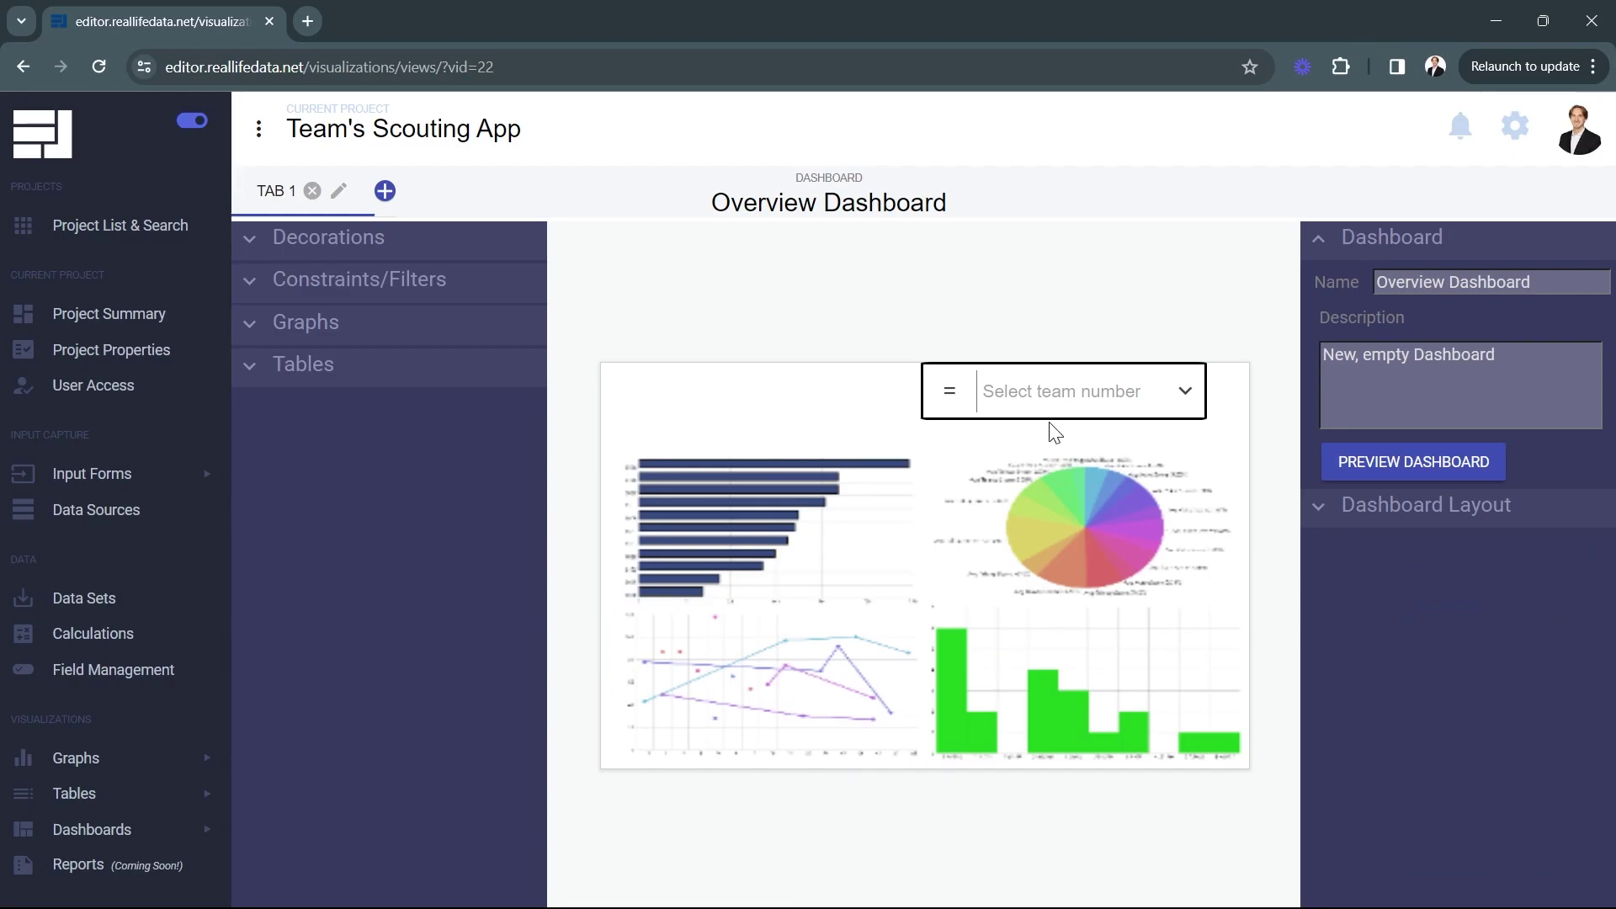
Lower the team number selector slightly above the pie chart and move the bar chart up, away from the line graph.
{"action": "left_click", "coordinate": [1060, 390]}
{"action": "left_click_drag", "start_coordinate": [1060, 390], "coordinate": [1043, 404]}
{"action": "left_click", "coordinate": [1045, 329]}
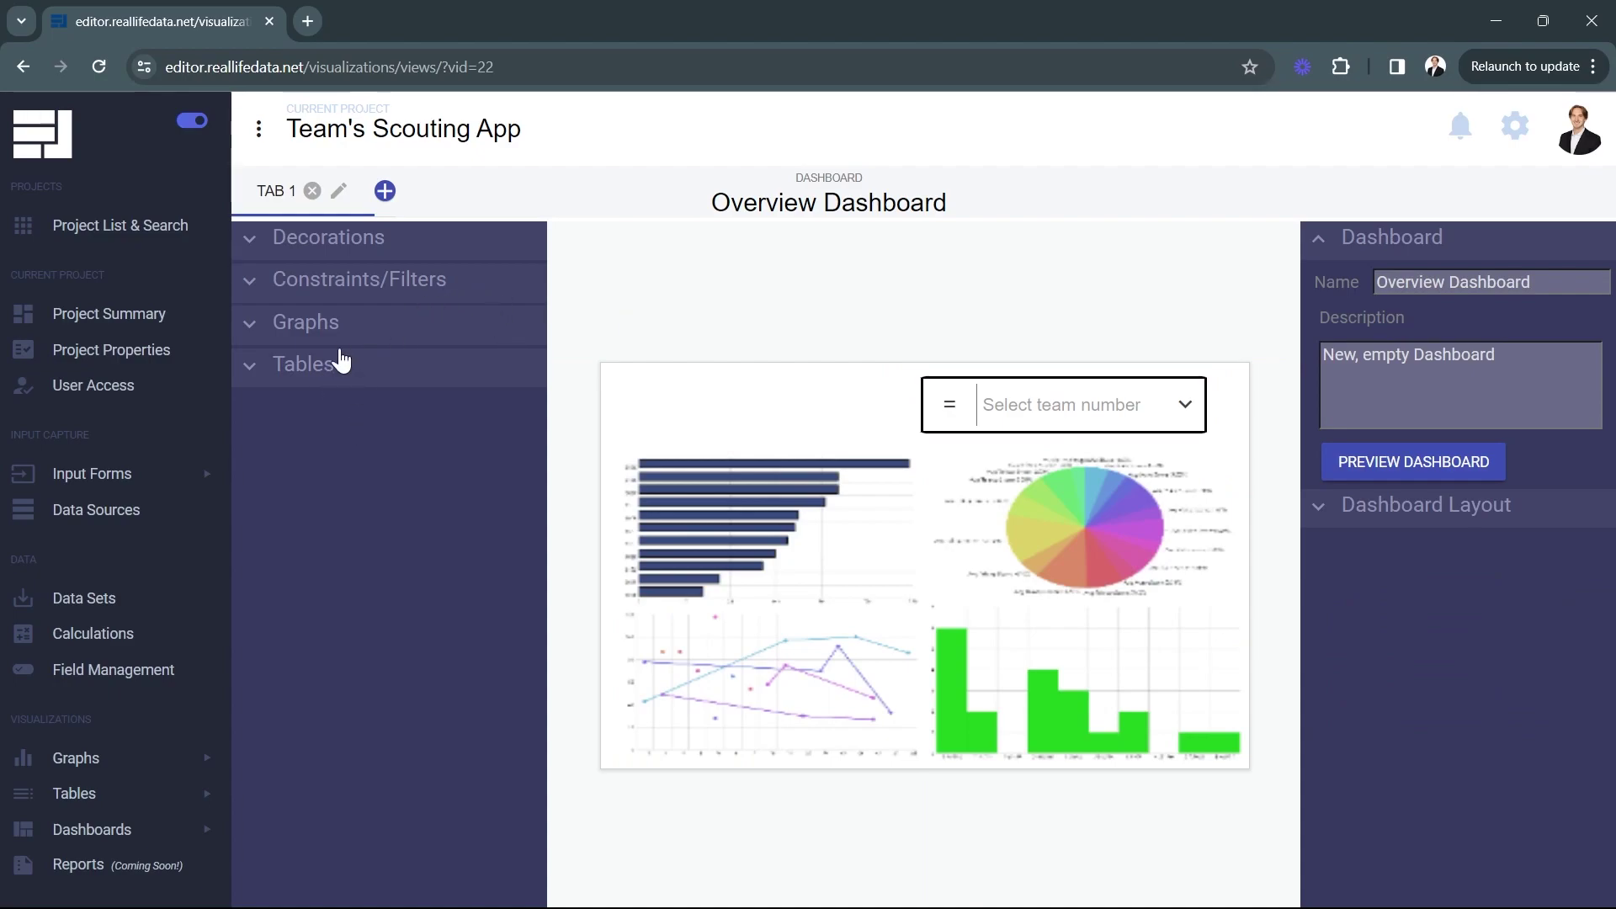
{"action": "left_click_drag", "start_coordinate": [787, 542], "coordinate": [752, 501]}
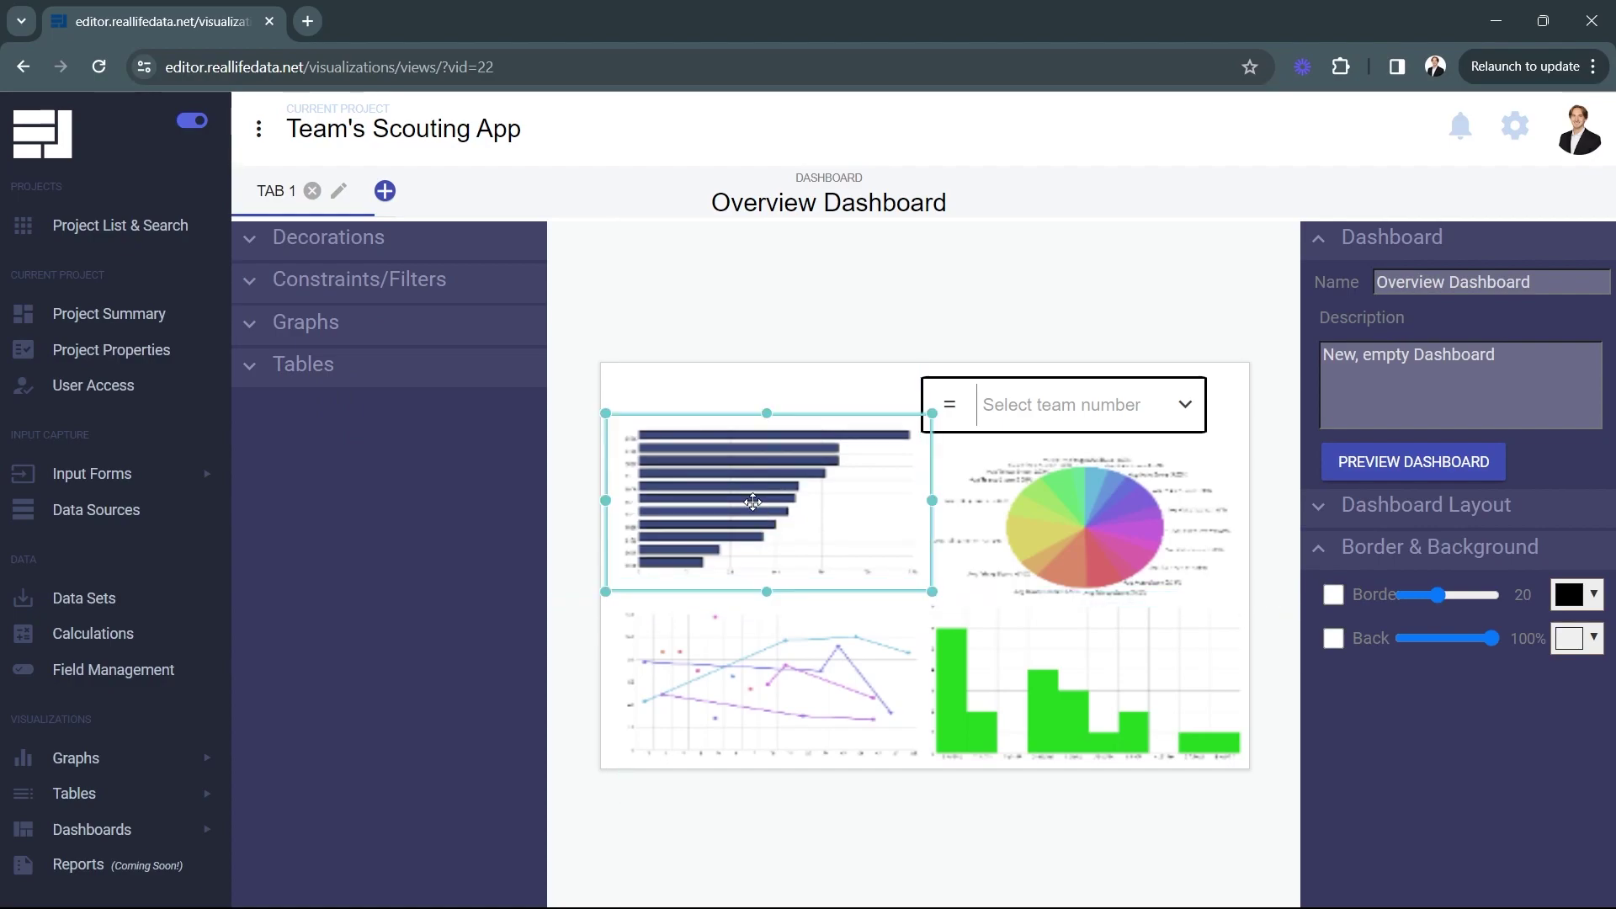
Add a text decoration reading "All Teams Avg Scores" and place it above the bar chart.
{"action": "left_click", "coordinate": [325, 249]}
{"action": "left_click_drag", "start_coordinate": [323, 328], "coordinate": [753, 413]}
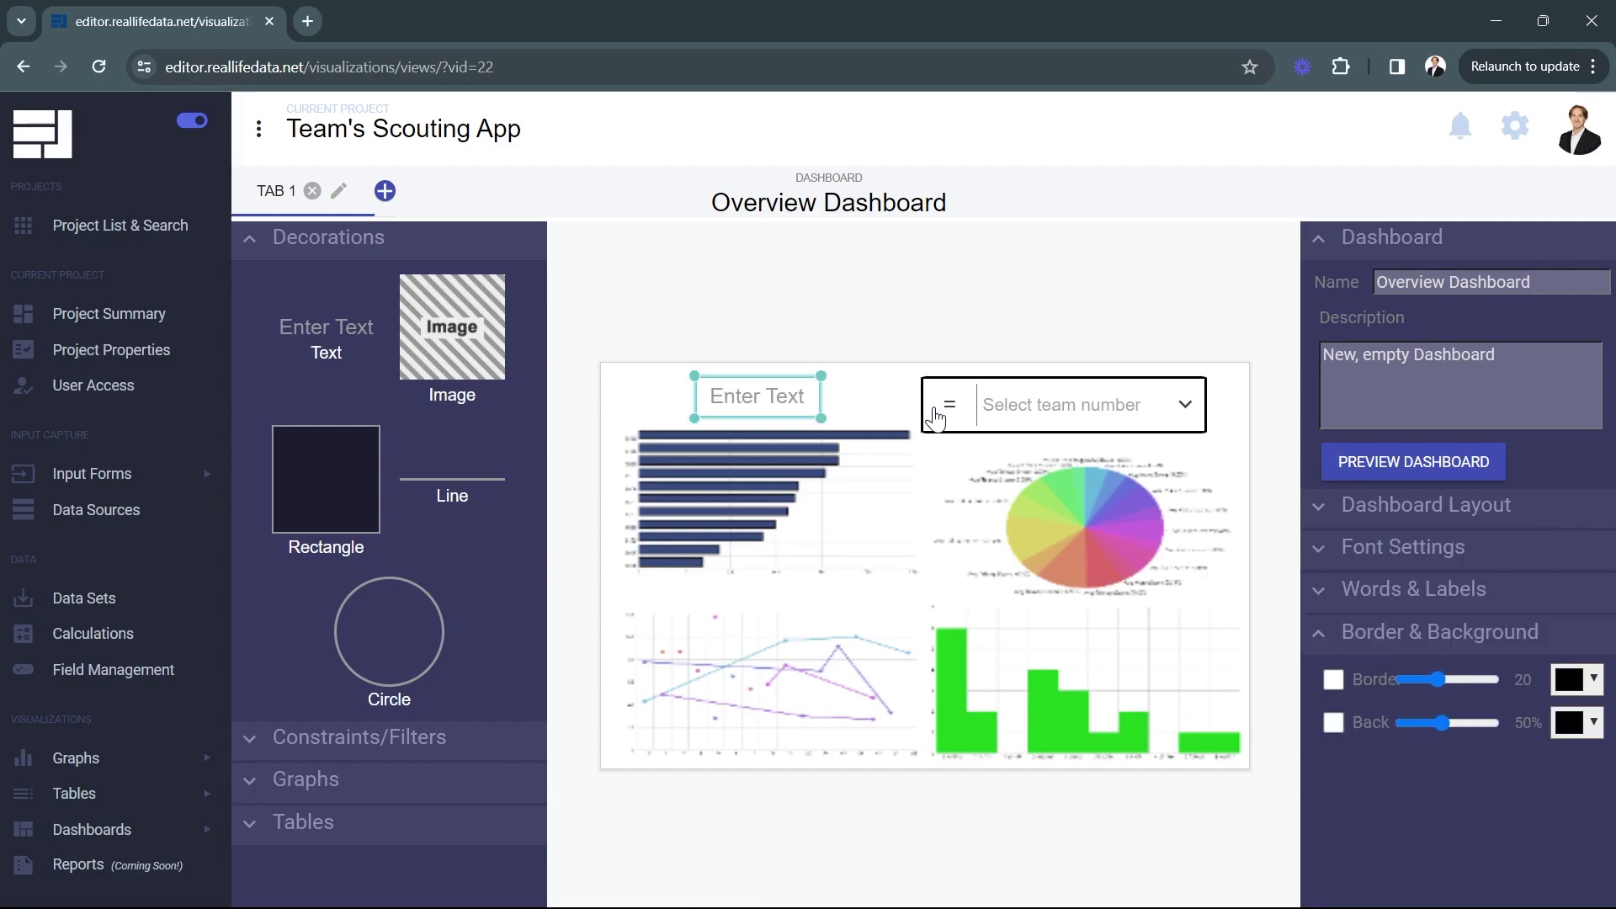
{"action": "left_click", "coordinate": [1405, 593]}
{"action": "triple_click", "coordinate": [1413, 632]}
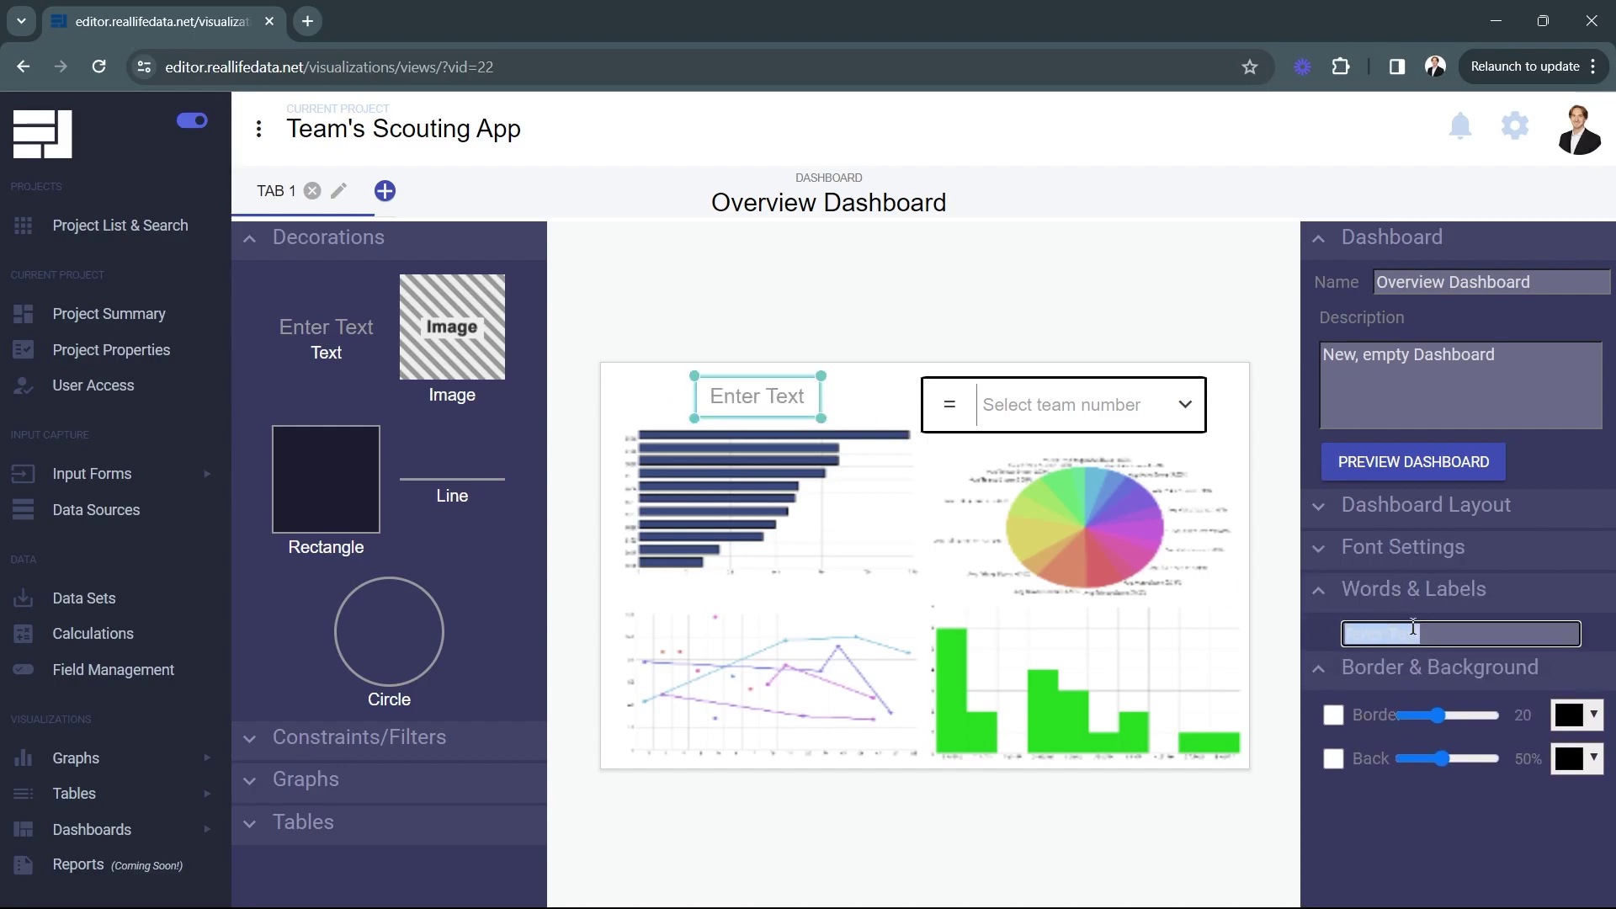
{"action": "type", "text": "All Tea"}
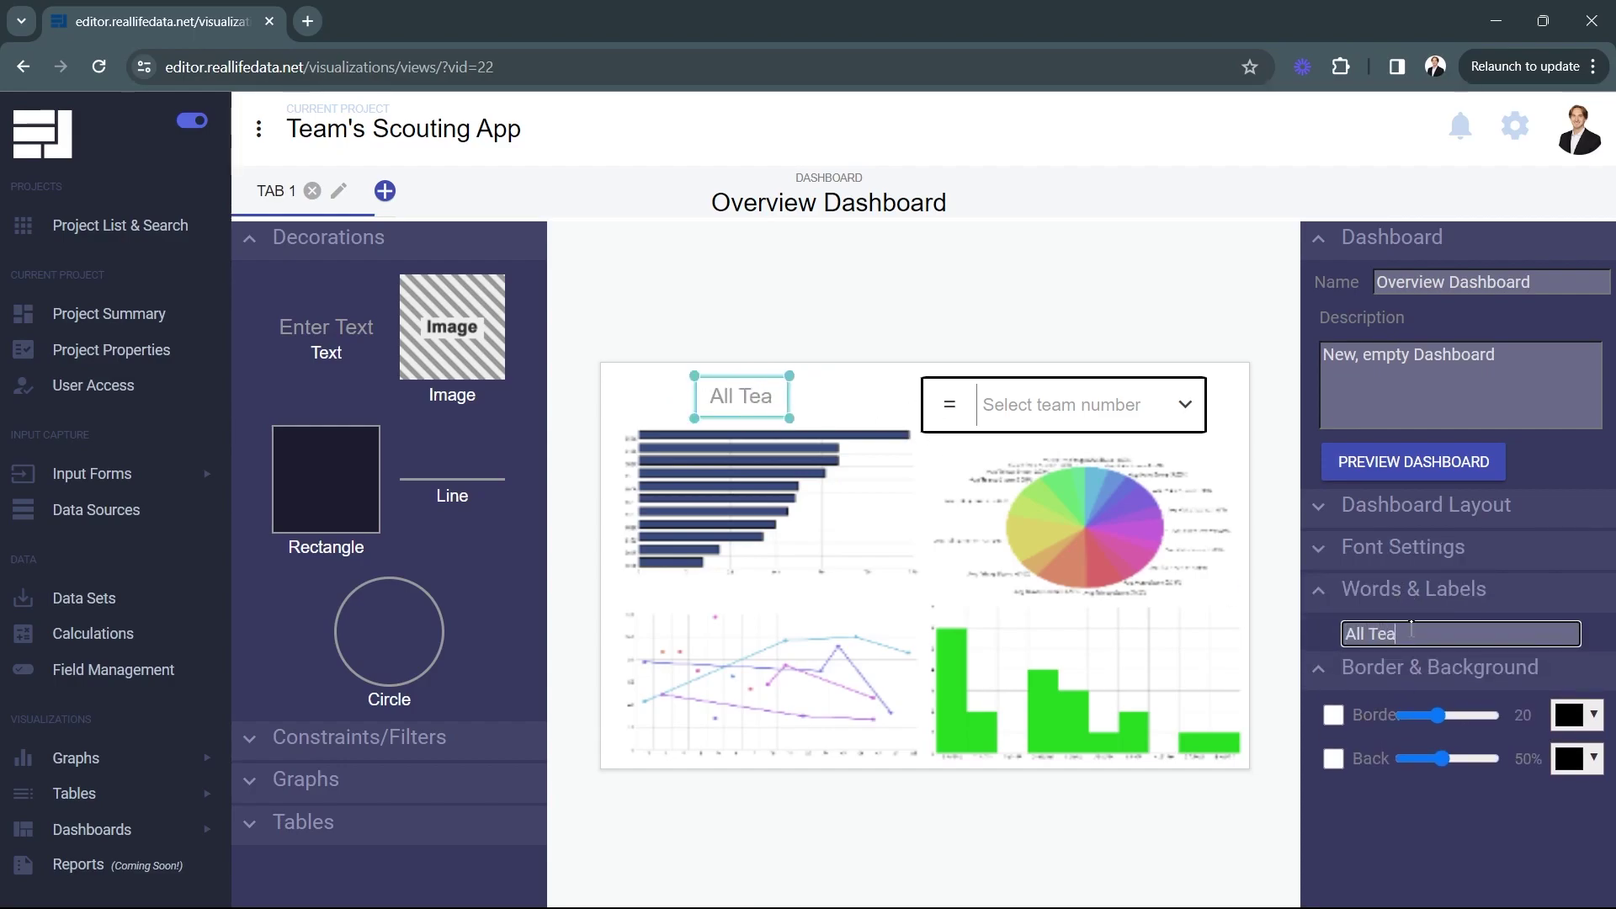
{"action": "type", "text": "ms Avg Scores"}
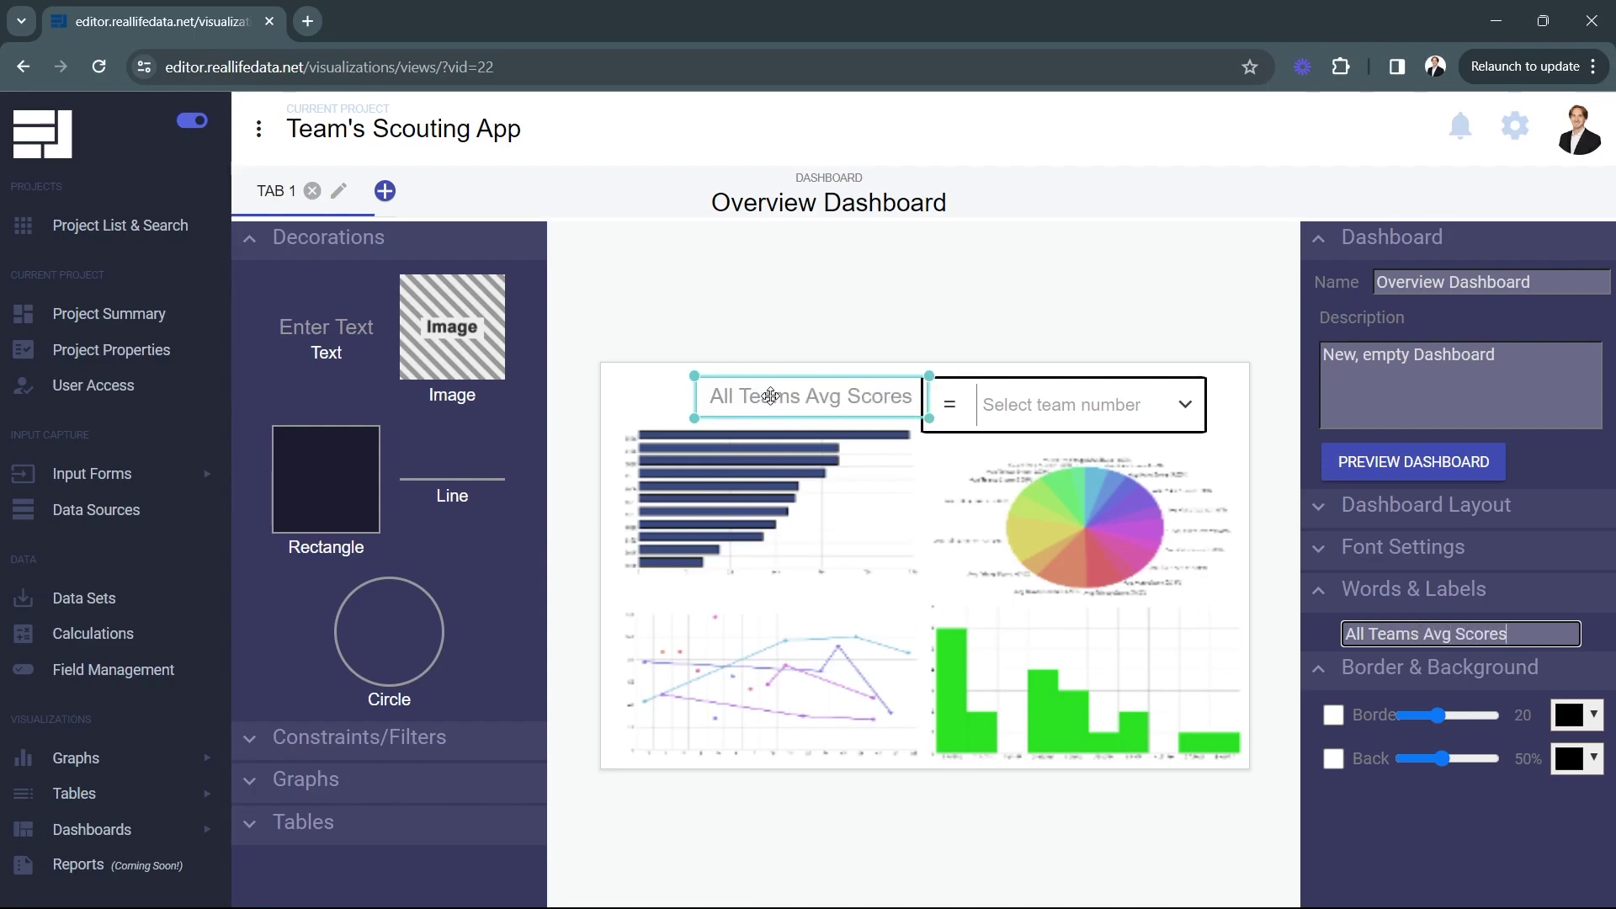
{"action": "left_click_drag", "start_coordinate": [775, 400], "coordinate": [734, 416]}
{"action": "left_click", "coordinate": [844, 343]}
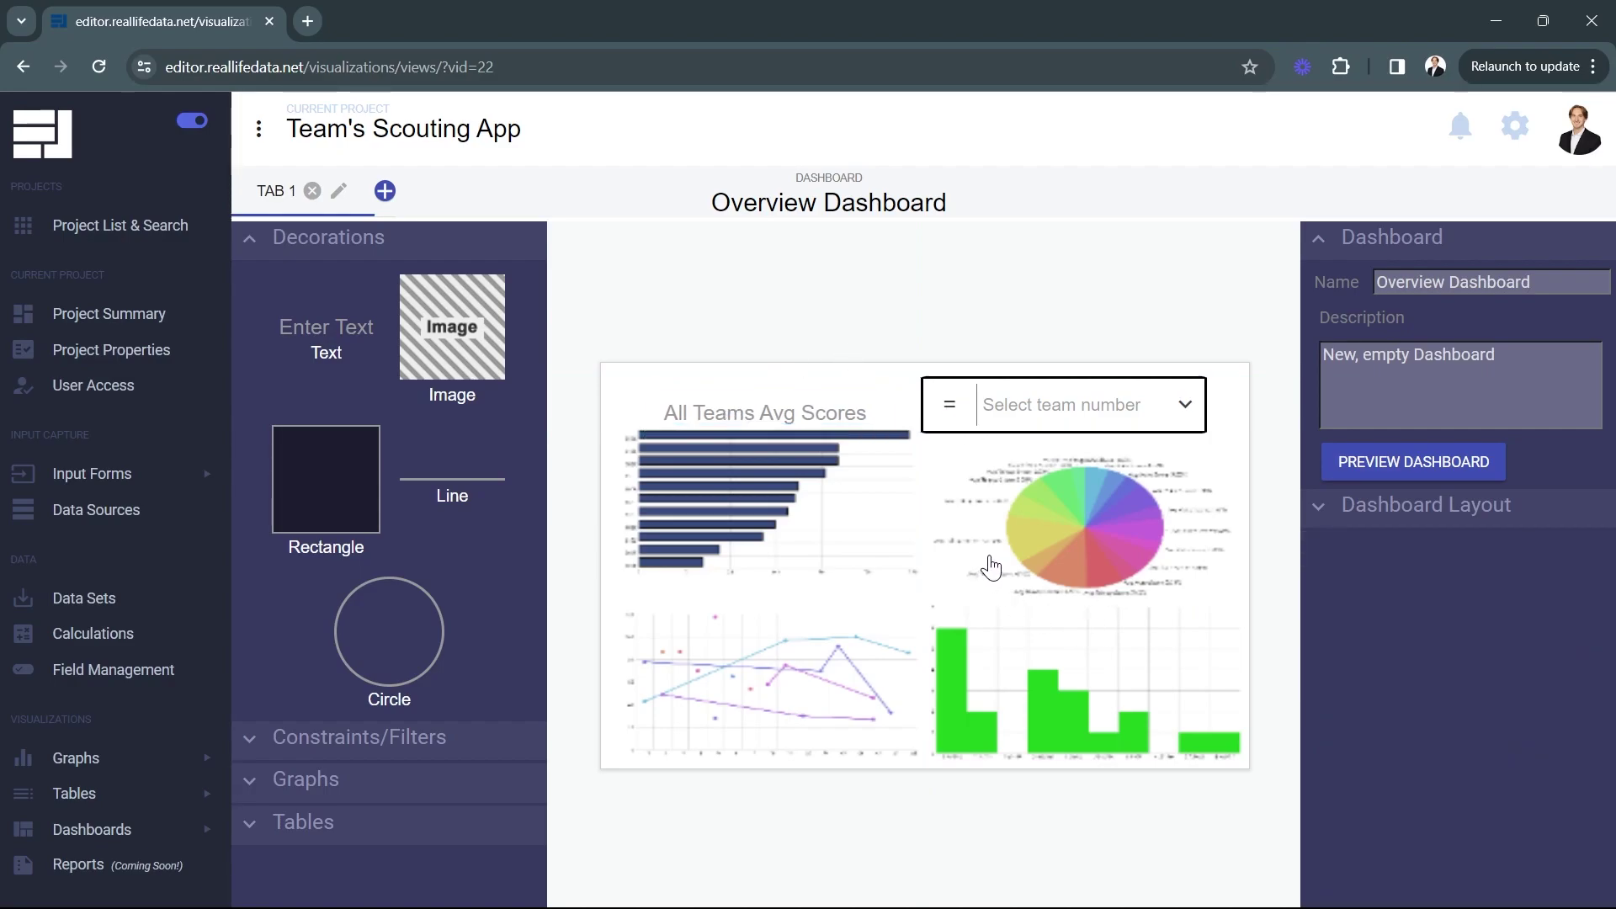
Shift the team number selector toward the canvas's right edge and raise the bar chart together with its title.
{"action": "left_click_drag", "start_coordinate": [1003, 412], "coordinate": [839, 376]}
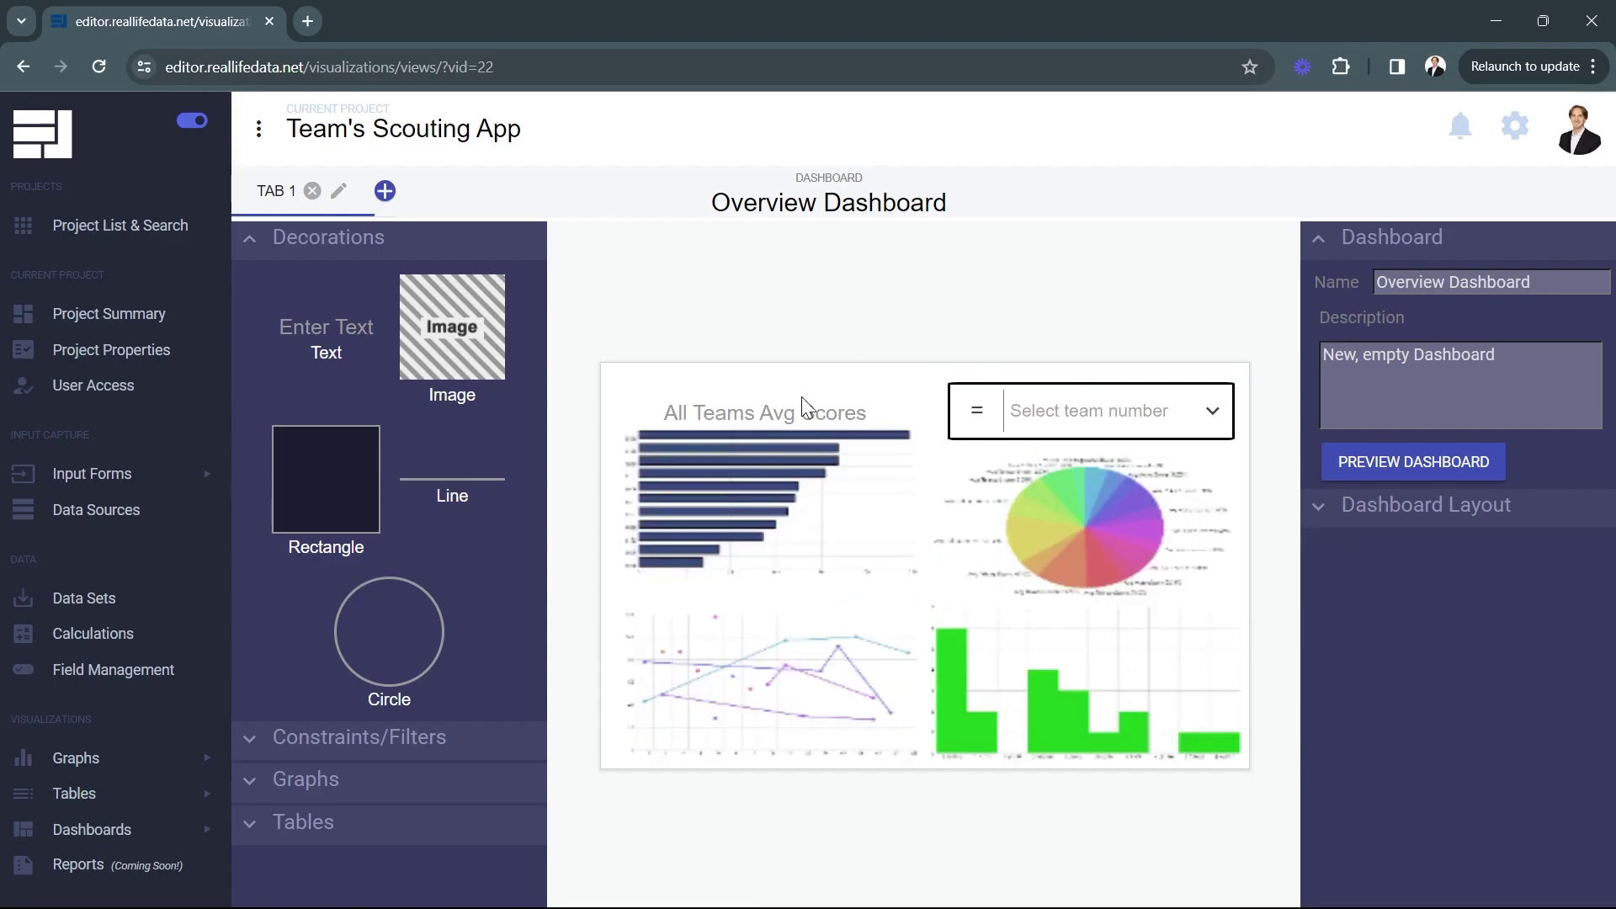
{"action": "left_click_drag", "start_coordinate": [744, 420], "coordinate": [748, 414]}
{"action": "left_click_drag", "start_coordinate": [739, 486], "coordinate": [752, 478]}
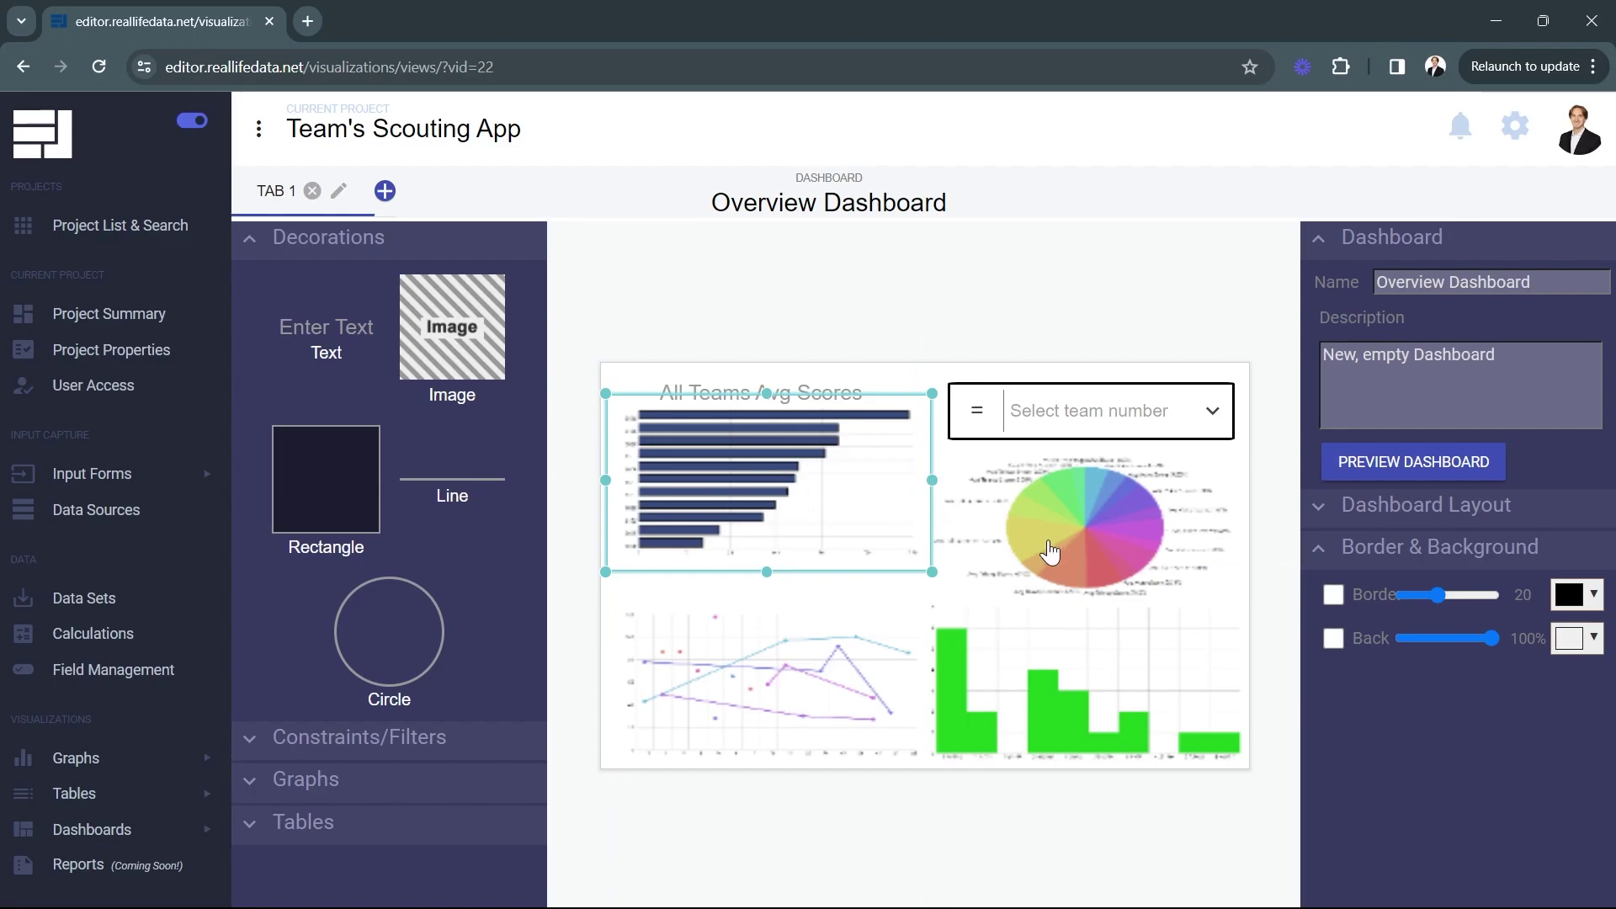
Add a horizontal line below the bar chart and a vertical line along its right side as dividers.
{"action": "left_click_drag", "start_coordinate": [430, 469], "coordinate": [934, 587]}
{"action": "left_click", "coordinate": [737, 583]}
{"action": "left_click_drag", "start_coordinate": [738, 583], "coordinate": [757, 588]}
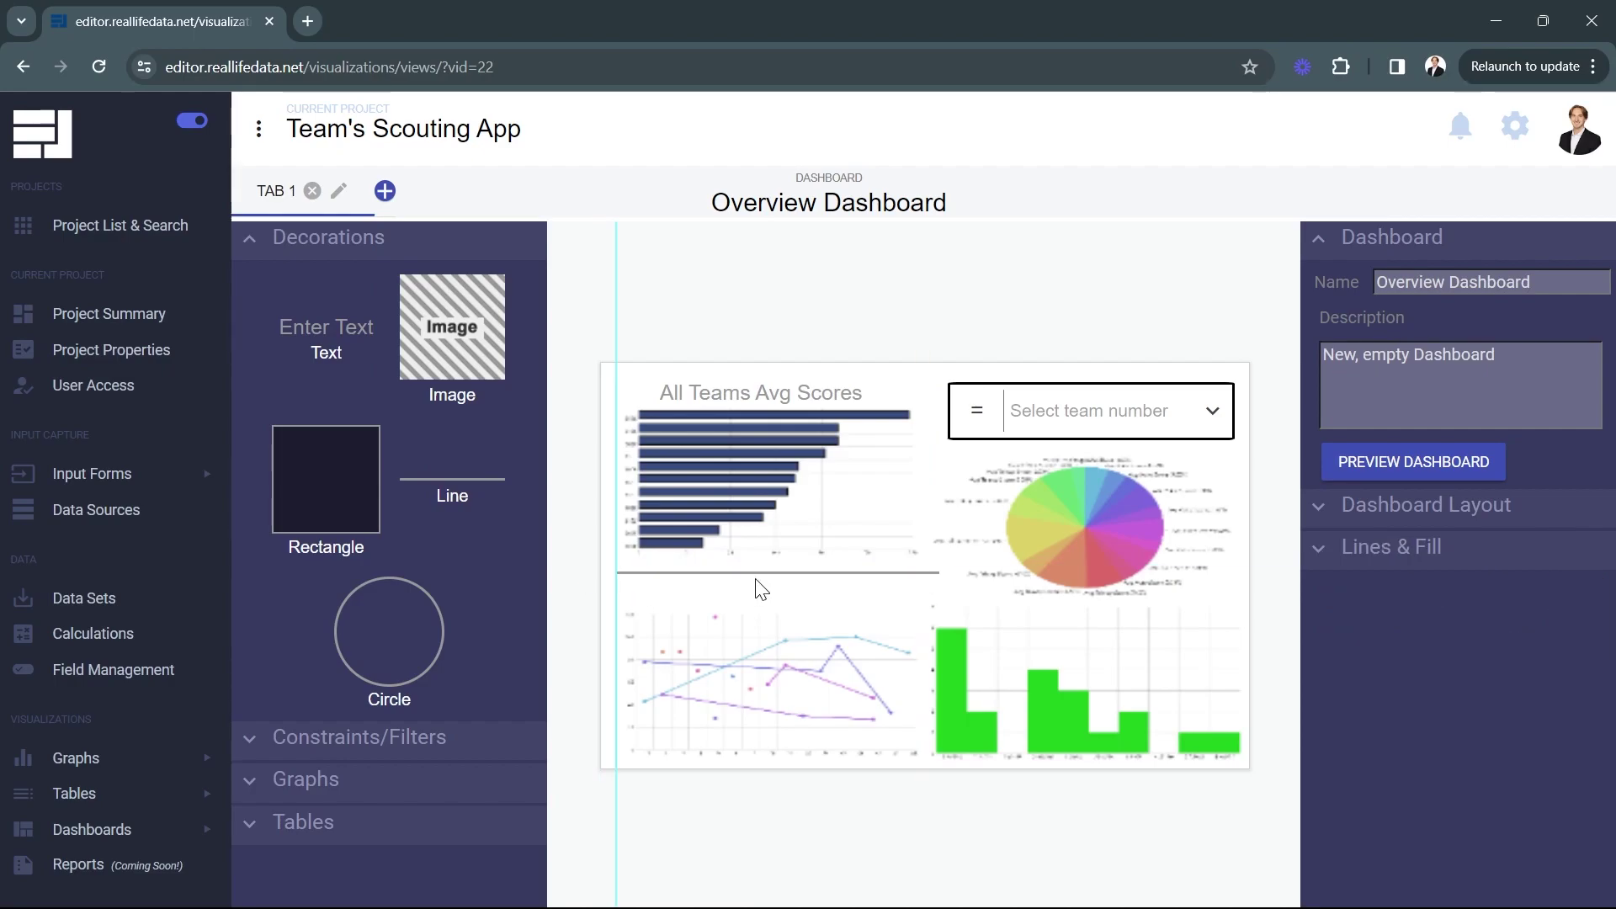
{"action": "left_click_drag", "start_coordinate": [452, 479], "coordinate": [924, 471]}
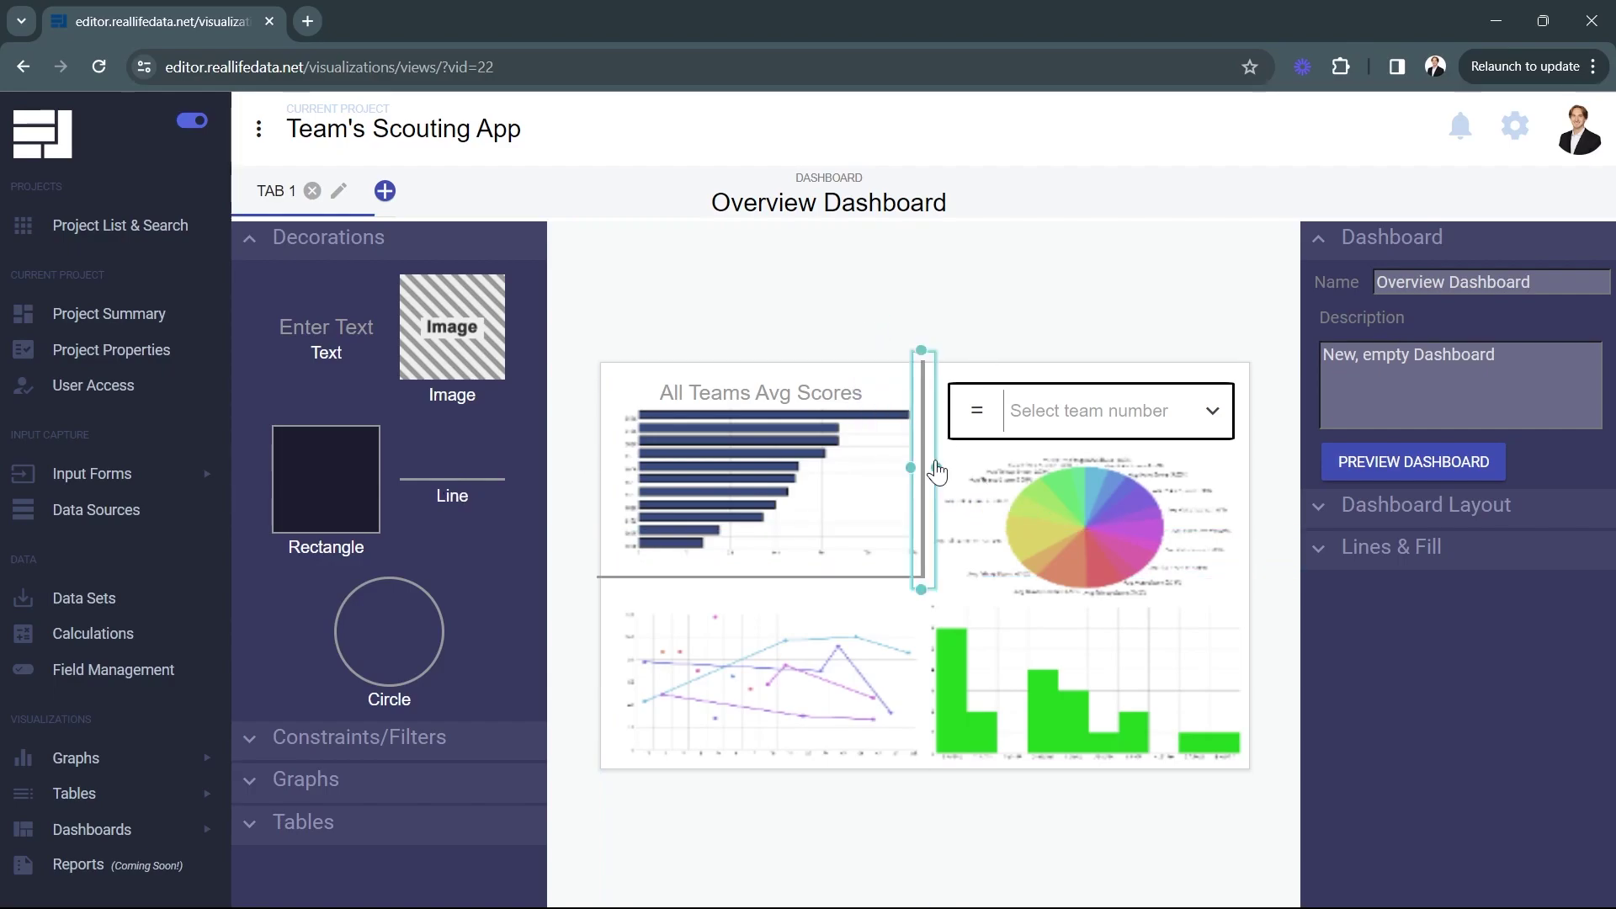
{"action": "left_click", "coordinate": [988, 277]}
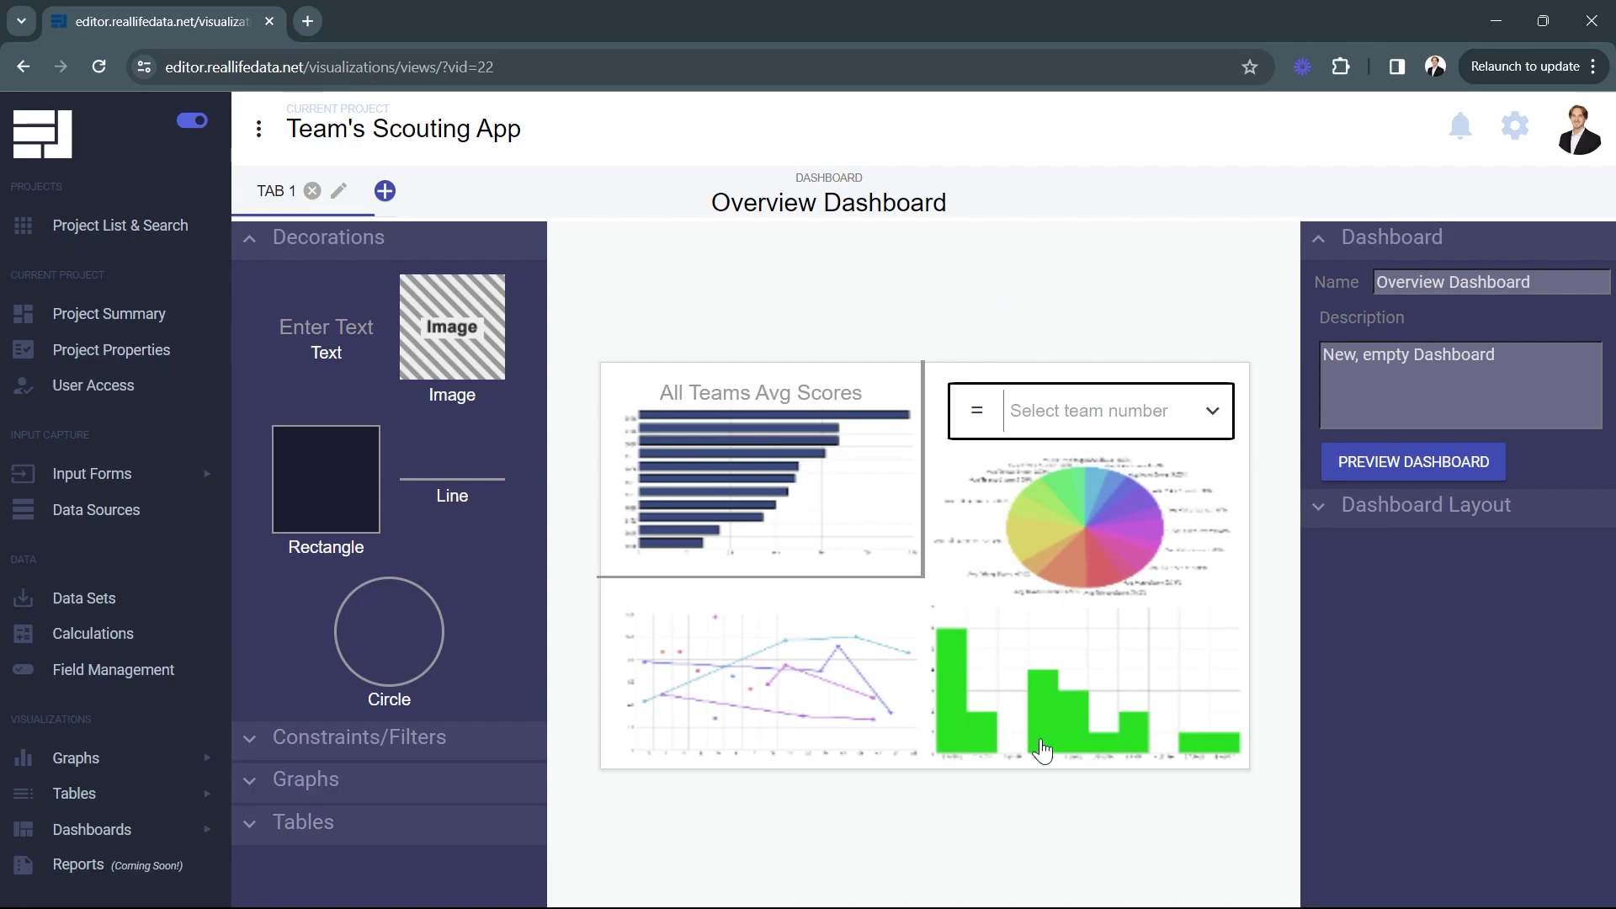
Review the team number selector's graph links, and reposition the line graph below the divider, extending its bottom edge slightly.
{"action": "left_click", "coordinate": [1089, 414]}
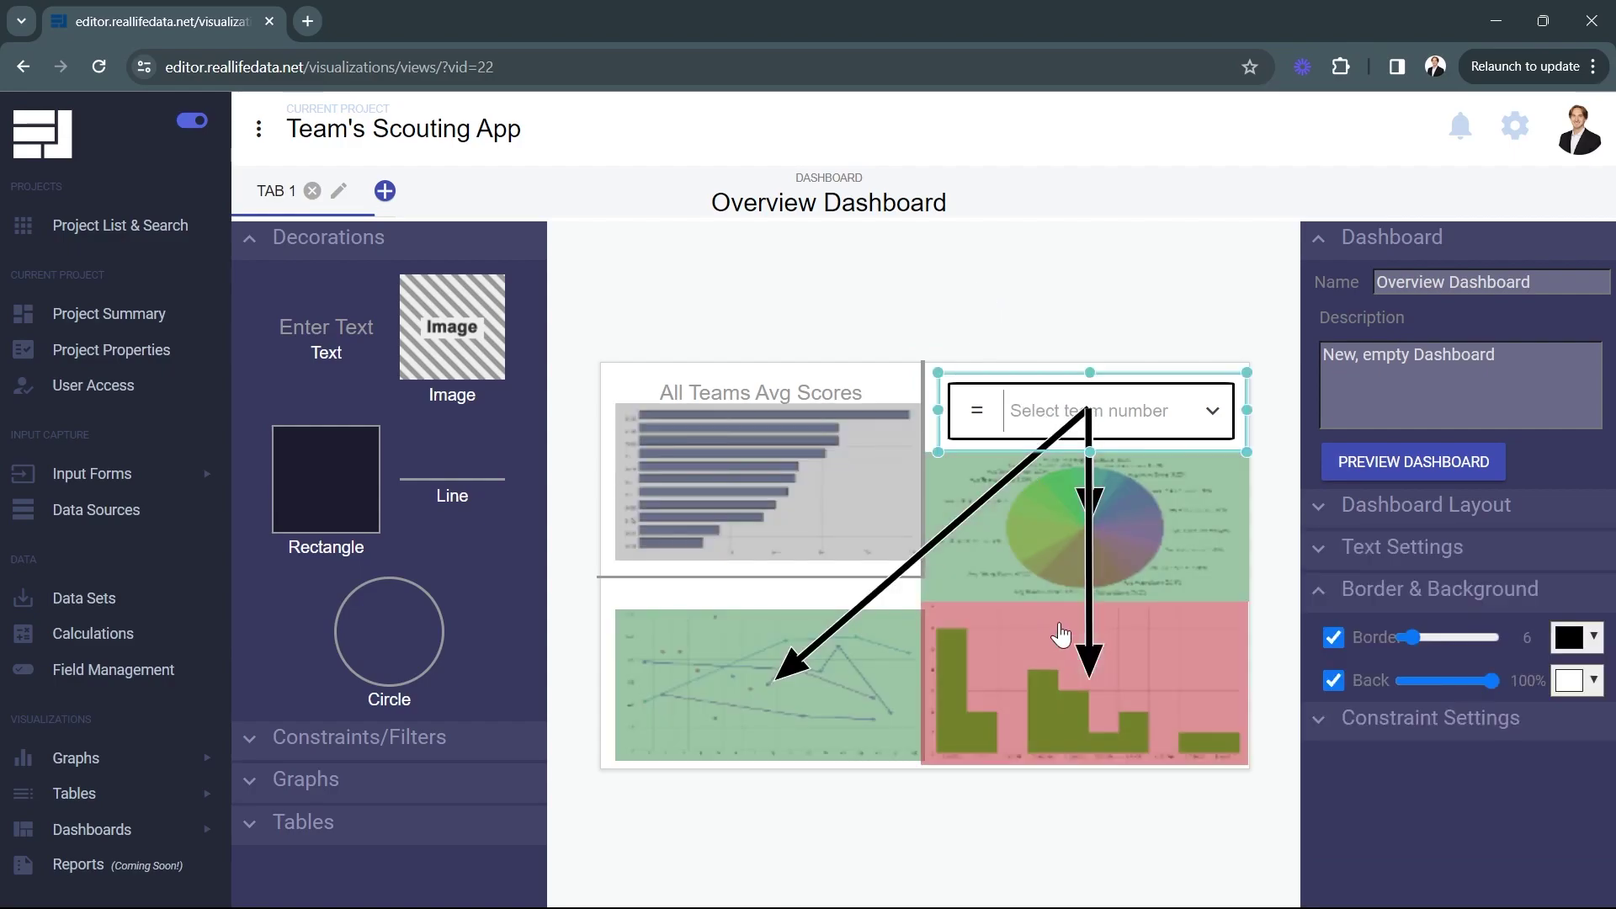
{"action": "left_click", "coordinate": [799, 847]}
{"action": "mouse_move", "coordinate": [770, 669]}
{"action": "left_mouse_down"}
{"action": "mouse_move", "coordinate": [782, 701]}
{"action": "mouse_move", "coordinate": [775, 681]}
{"action": "left_mouse_up"}
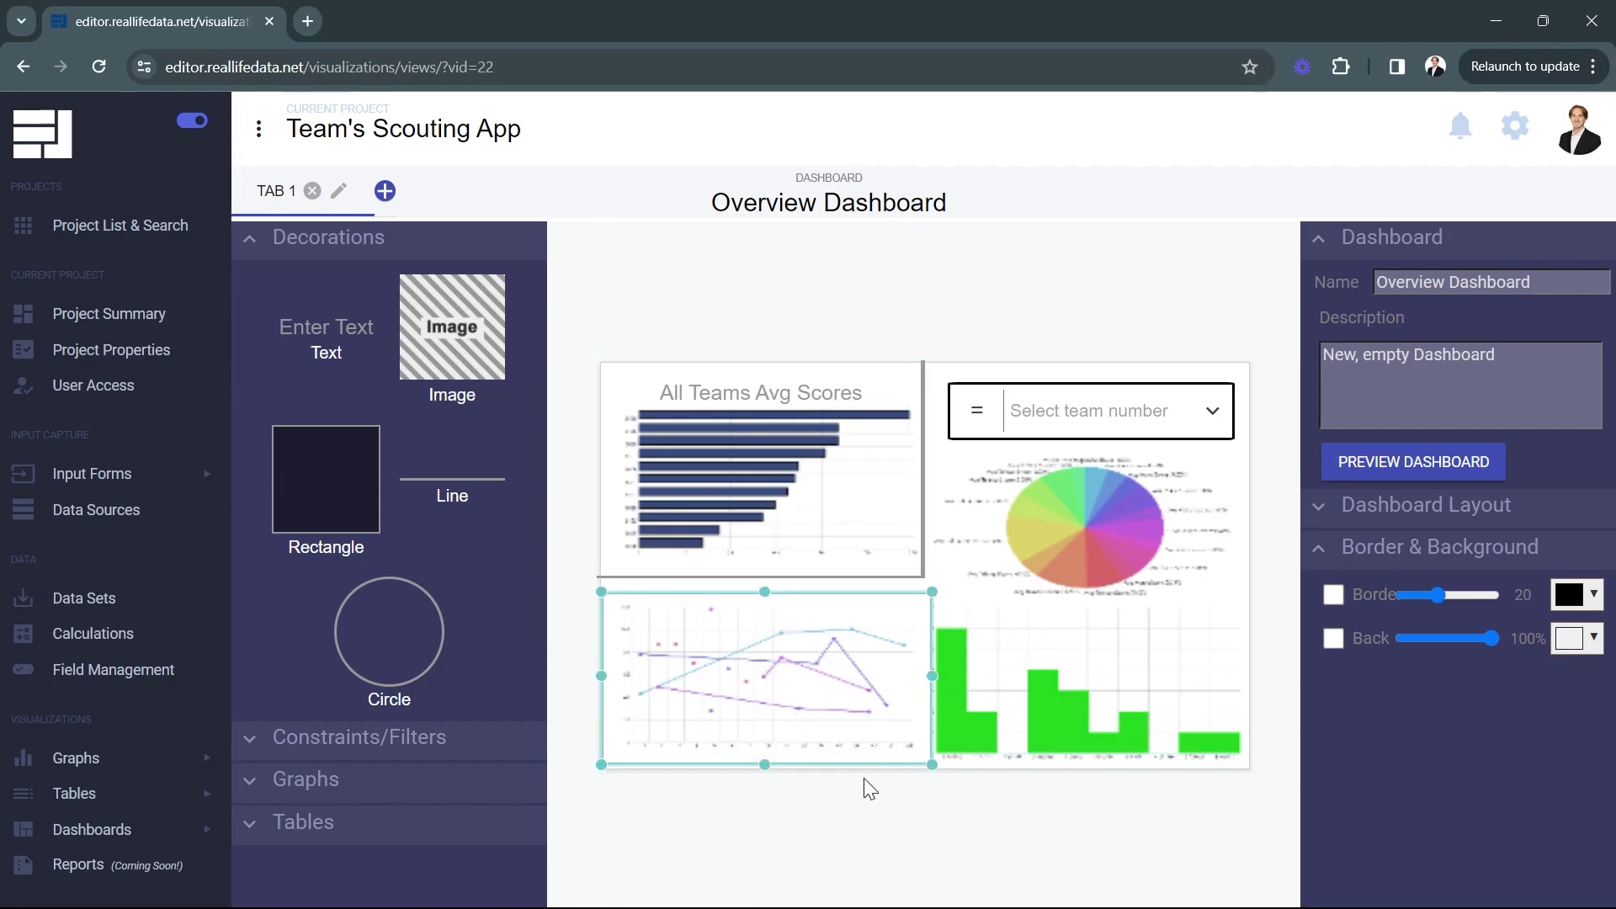
{"action": "left_click", "coordinate": [765, 775]}
{"action": "left_click", "coordinate": [763, 775]}
{"action": "left_click", "coordinate": [1005, 820]}
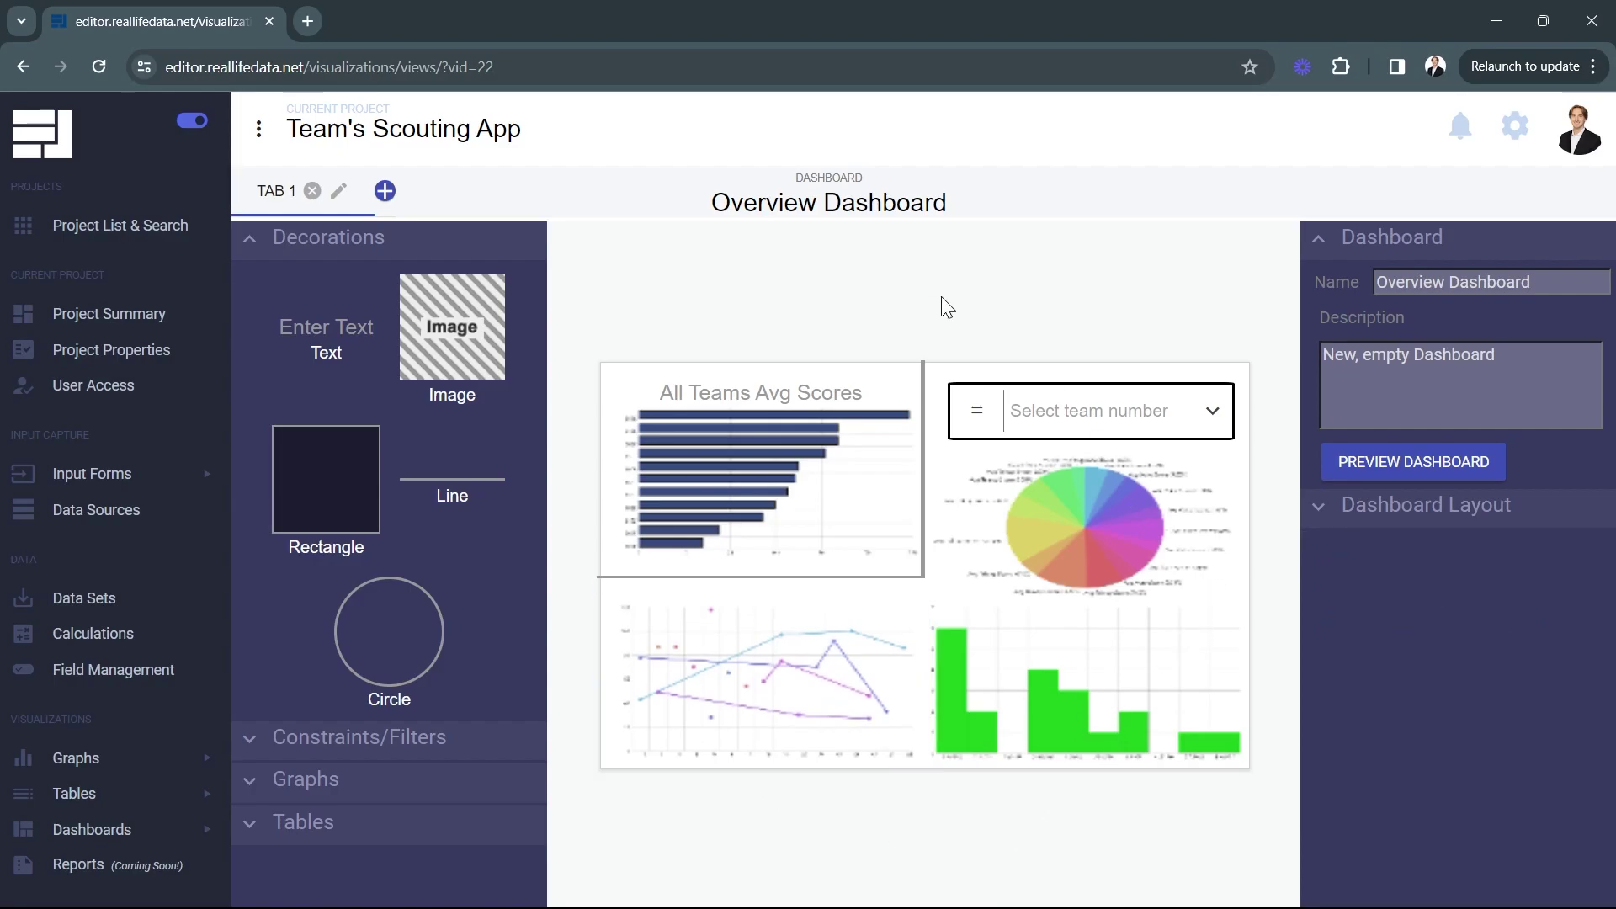
Preview the dashboard and filter the linked graphs to team 2056.
{"action": "left_click", "coordinate": [1471, 468]}
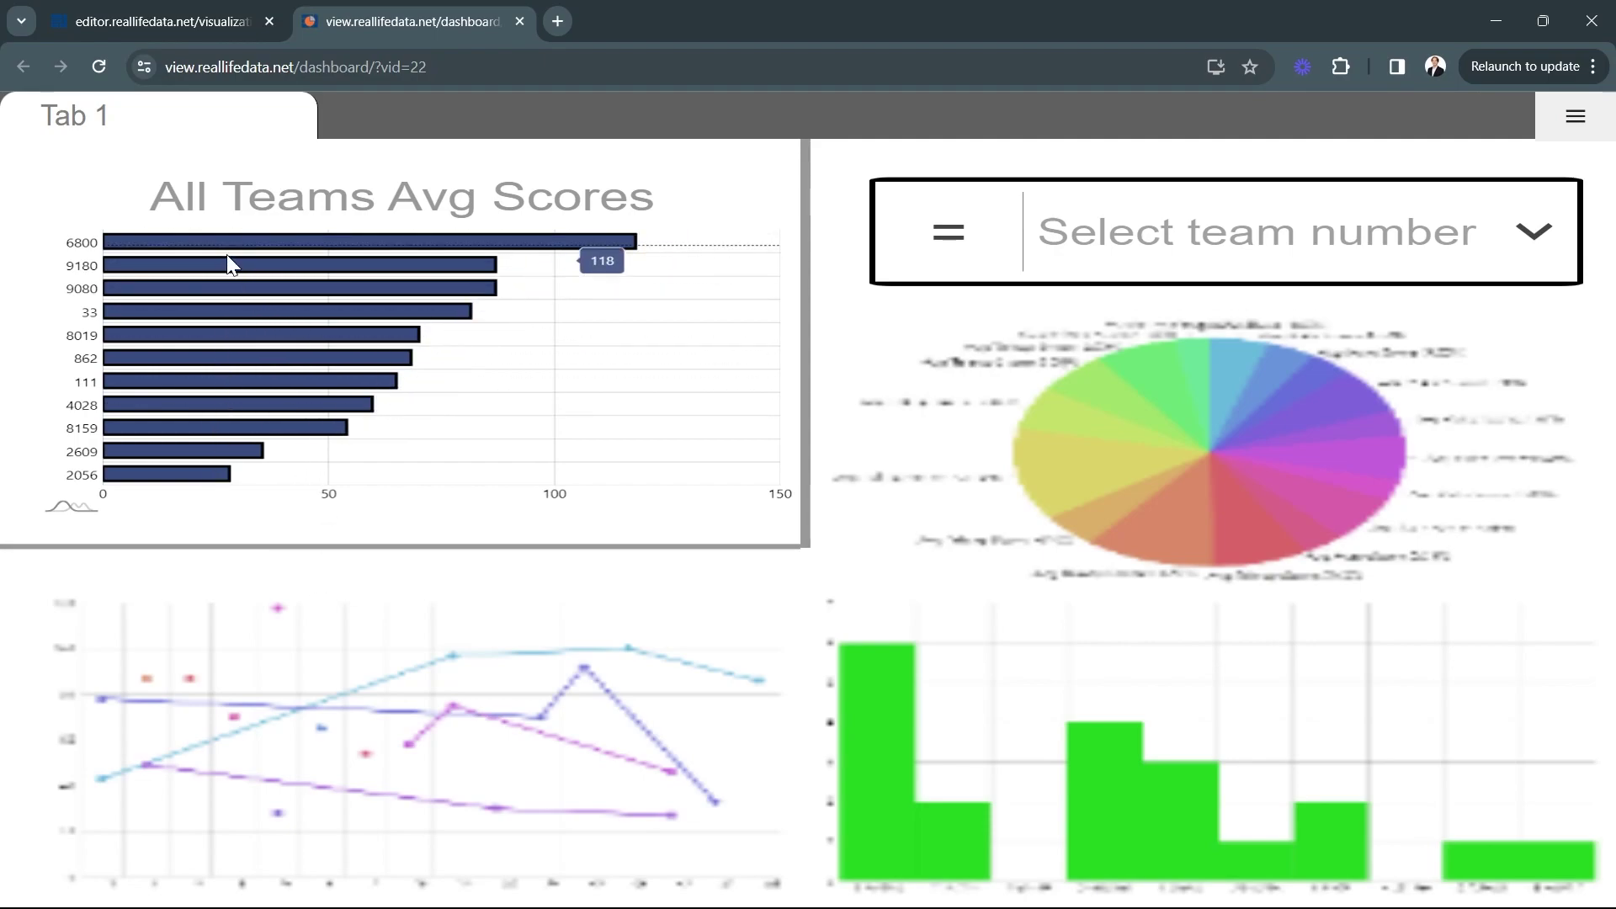
{"action": "left_click", "coordinate": [1133, 244]}
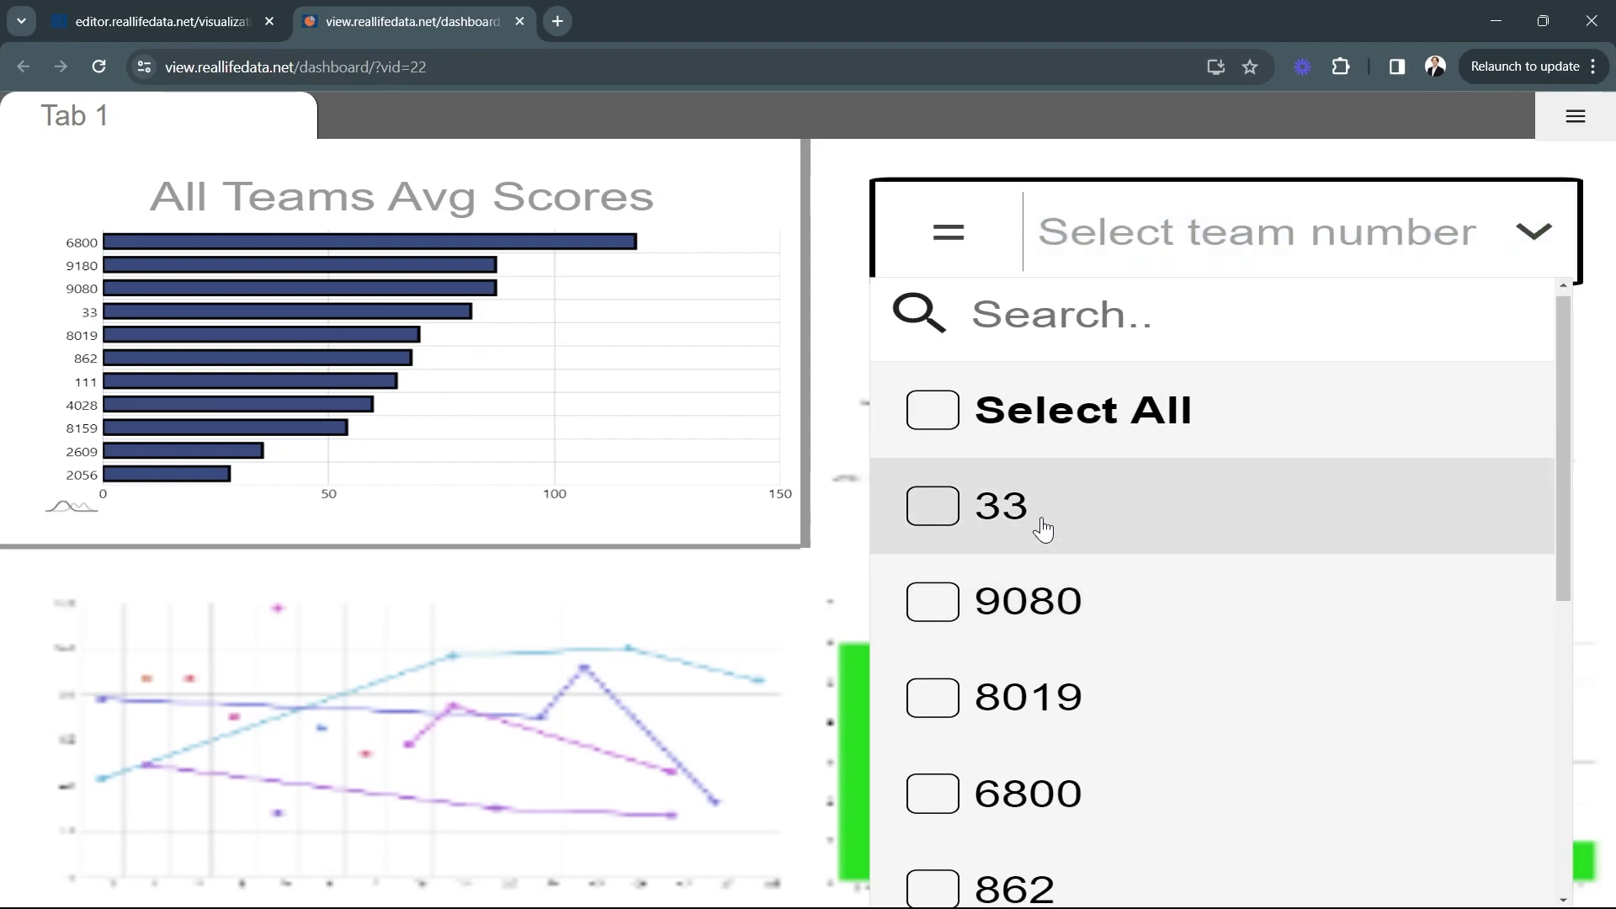
{"action": "scroll", "coordinate": [1043, 528], "scroll_direction": "down", "scroll_amount": 3}
{"action": "scroll", "coordinate": [1057, 740], "scroll_direction": "down", "scroll_amount": 2}
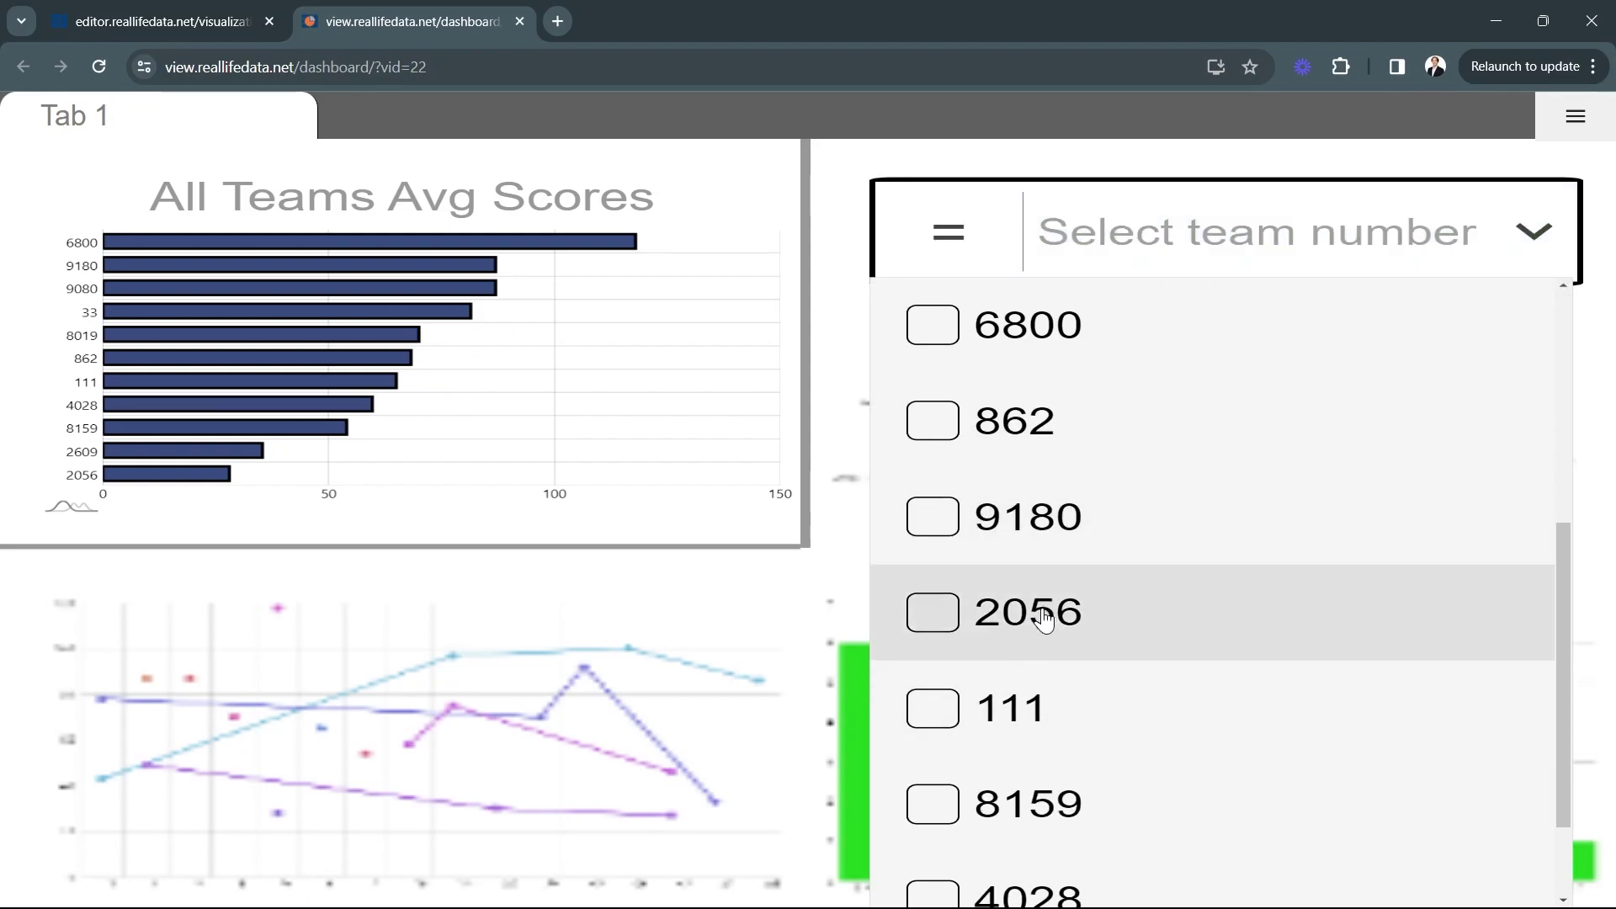
{"action": "scroll", "coordinate": [1048, 640], "scroll_direction": "up", "scroll_amount": 1}
{"action": "left_click", "coordinate": [1043, 688]}
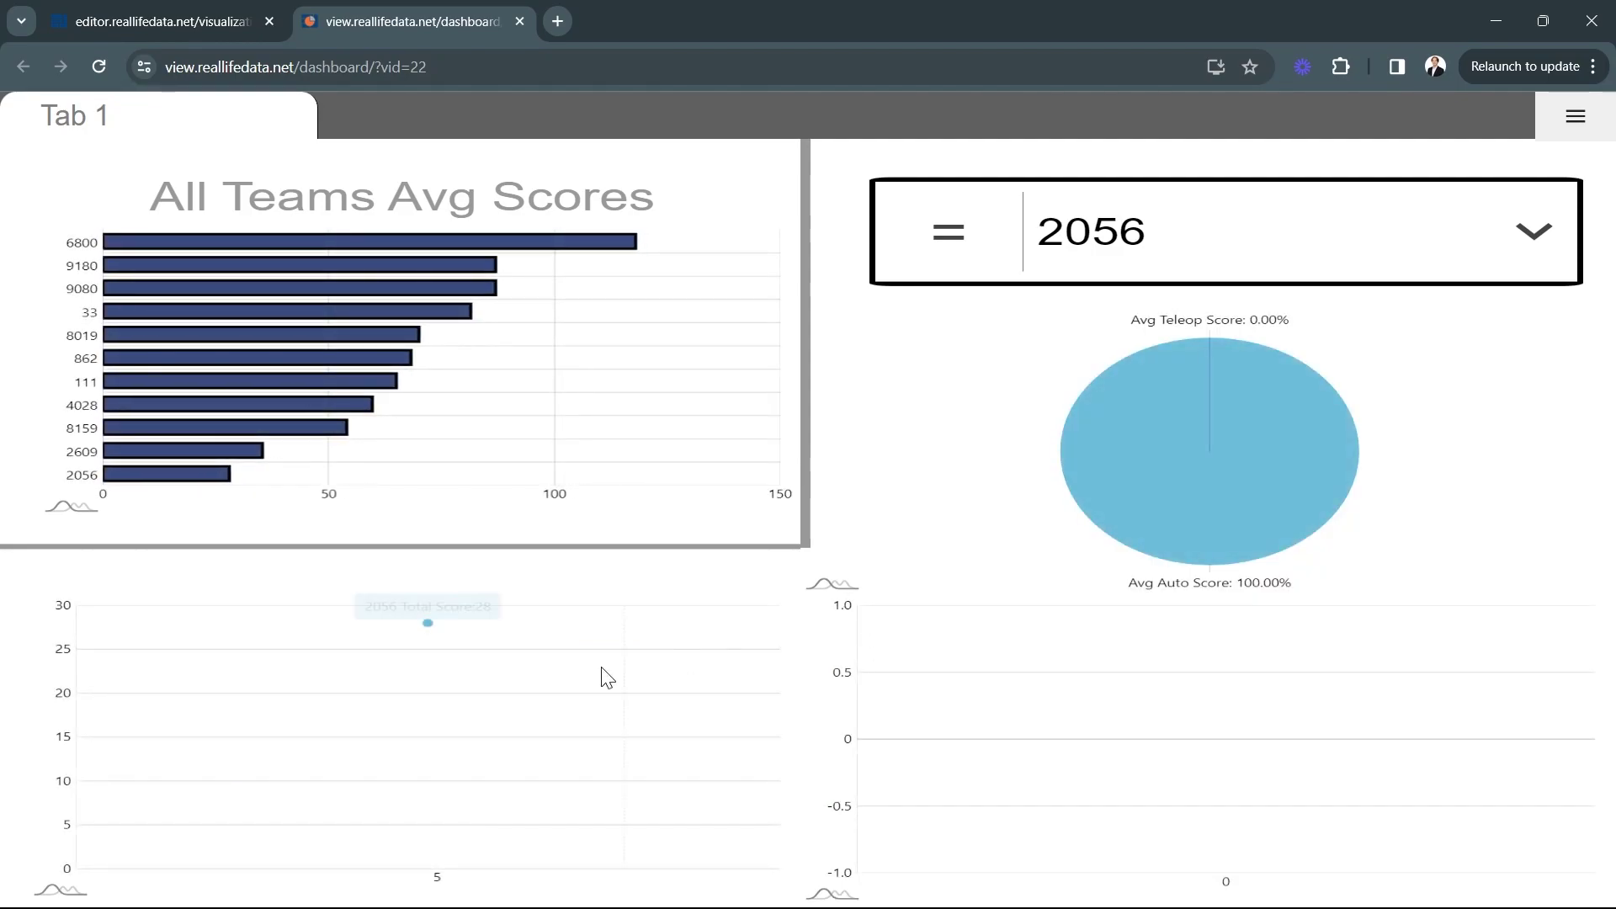
Switch the preview's team filter from 2056 to 33 and examine the values in the pie chart.
{"action": "left_click", "coordinate": [1125, 216]}
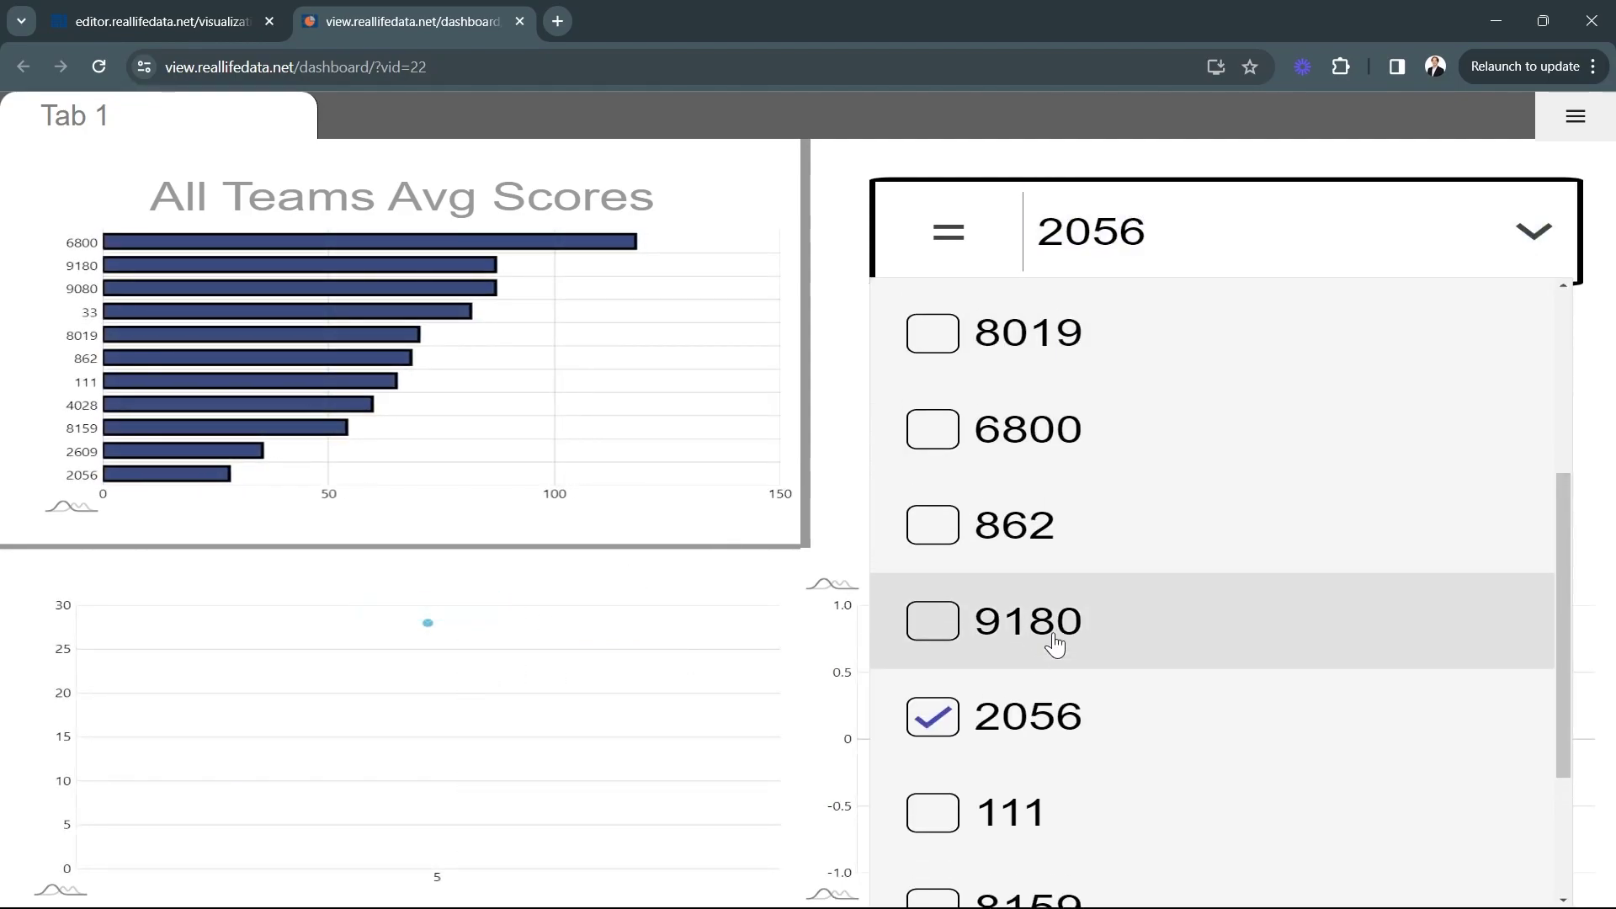
{"action": "scroll", "coordinate": [1052, 674], "scroll_direction": "up", "scroll_amount": 1}
{"action": "left_click", "coordinate": [1044, 761]}
{"action": "scroll", "coordinate": [1043, 707], "scroll_direction": "up", "scroll_amount": 3}
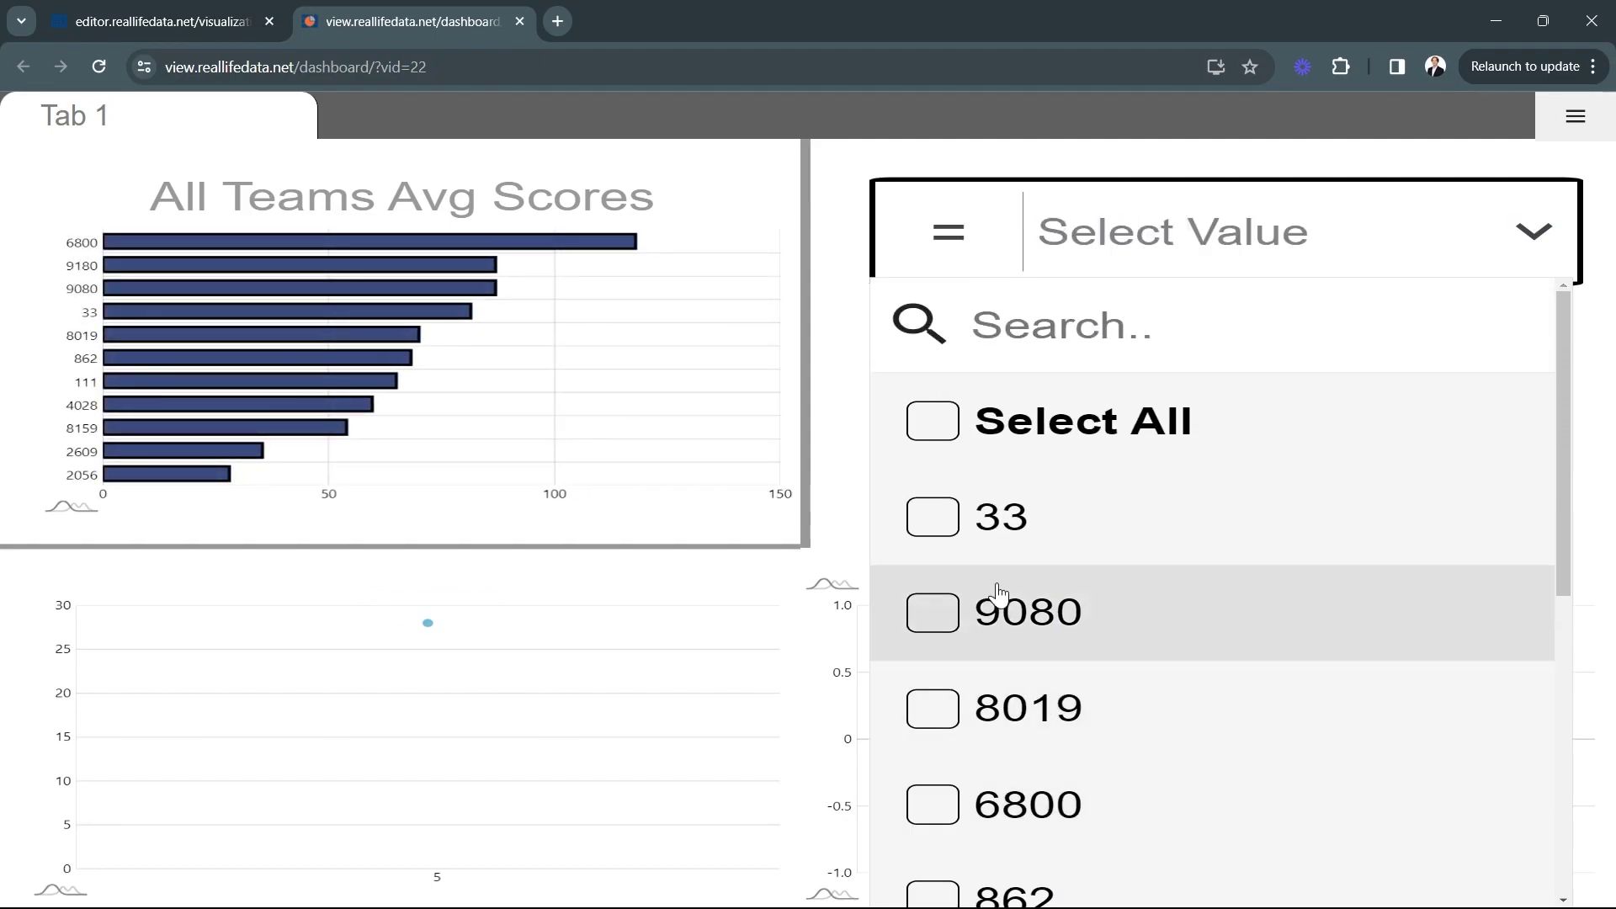
{"action": "left_click", "coordinate": [966, 511]}
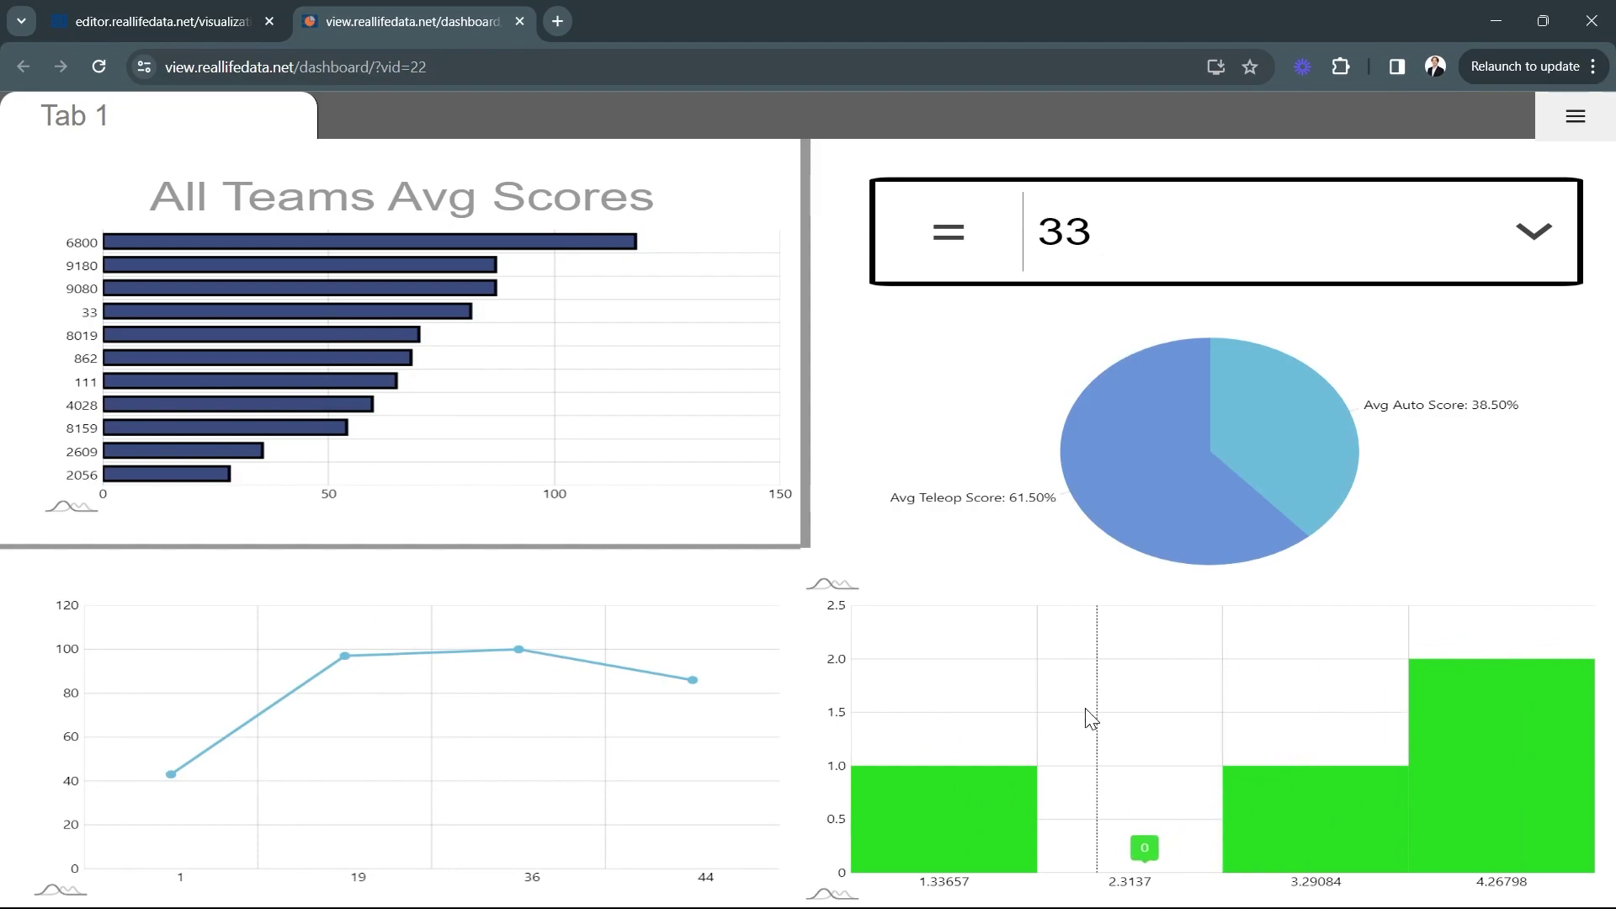
{"action": "mouse_move", "coordinate": [1120, 505]}
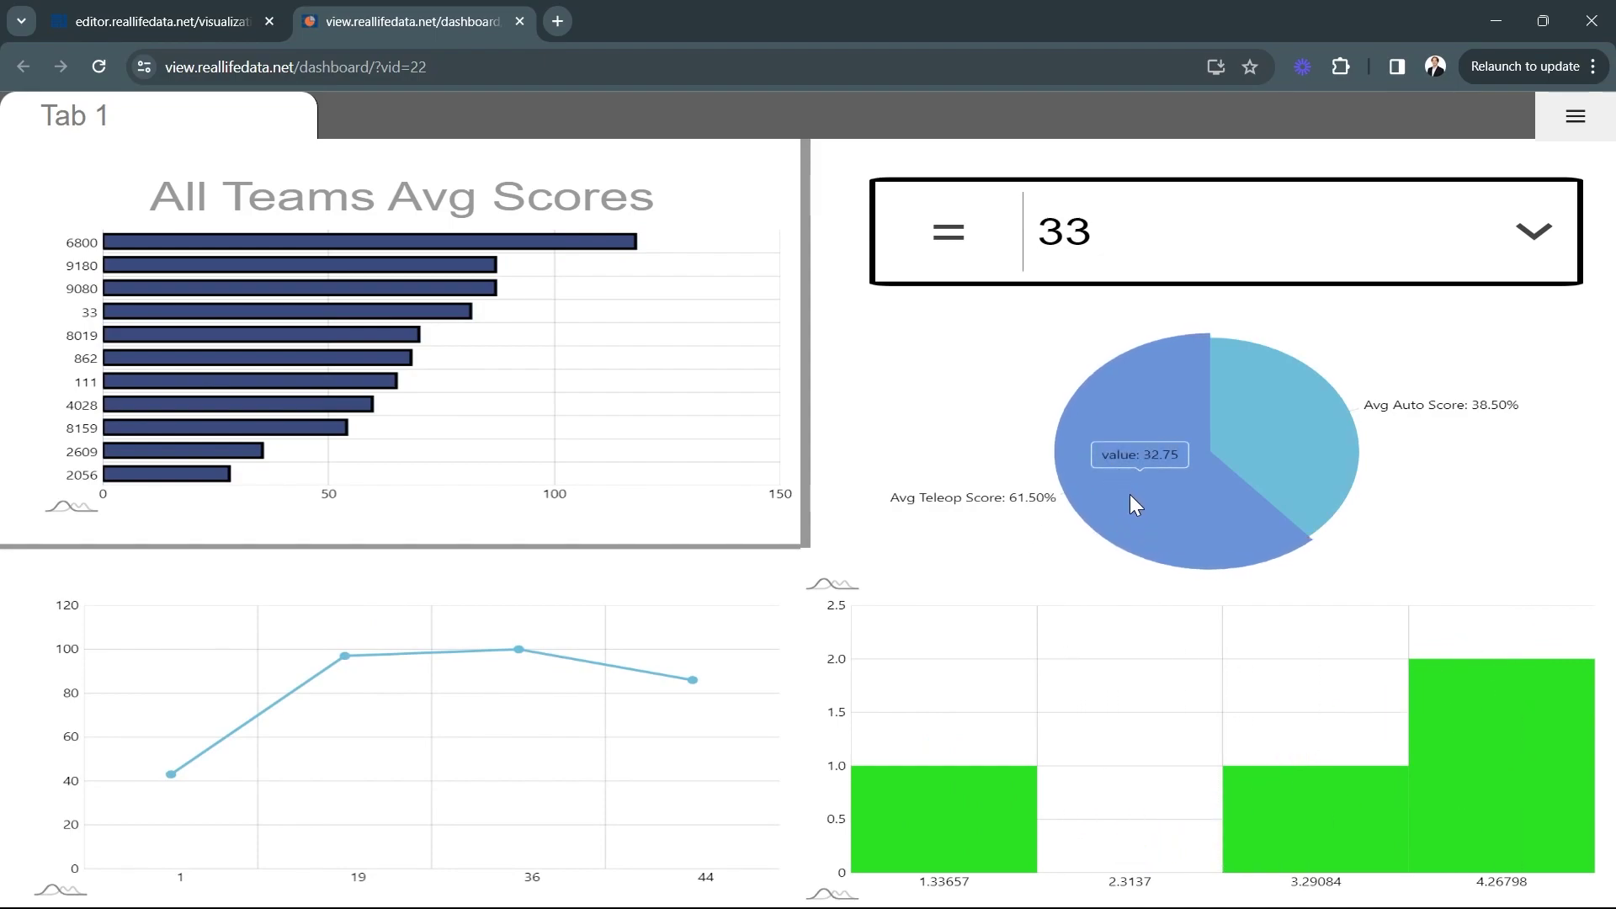
{"action": "mouse_move", "coordinate": [1246, 436]}
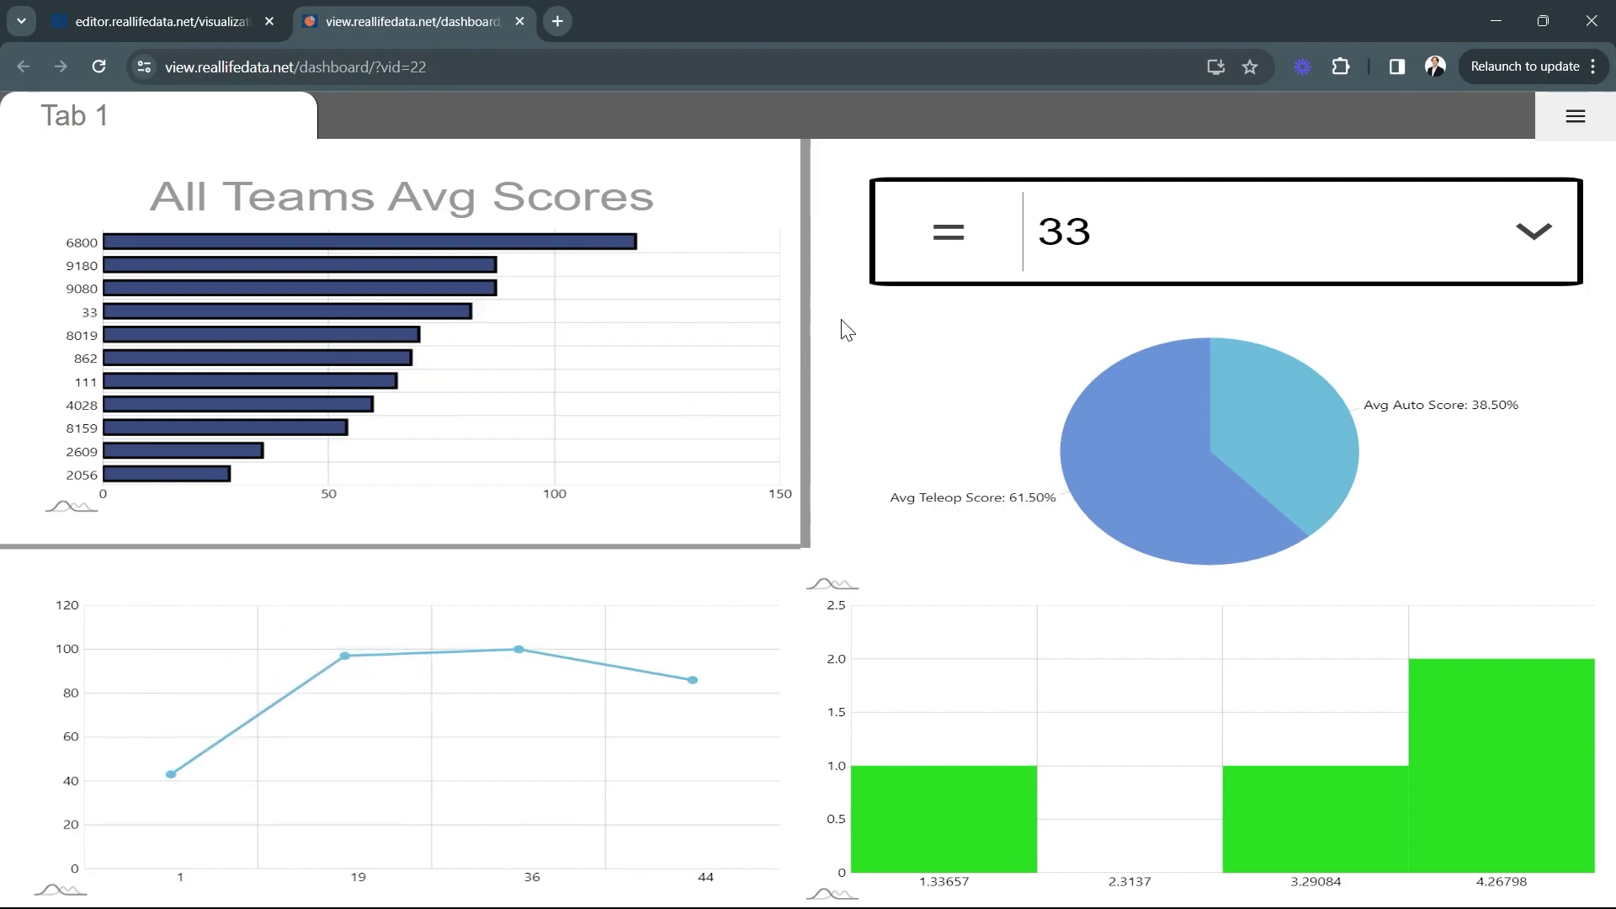
Close the preview and rename the dashboard's Tab 1 as "Overview".
{"action": "left_click", "coordinate": [519, 21]}
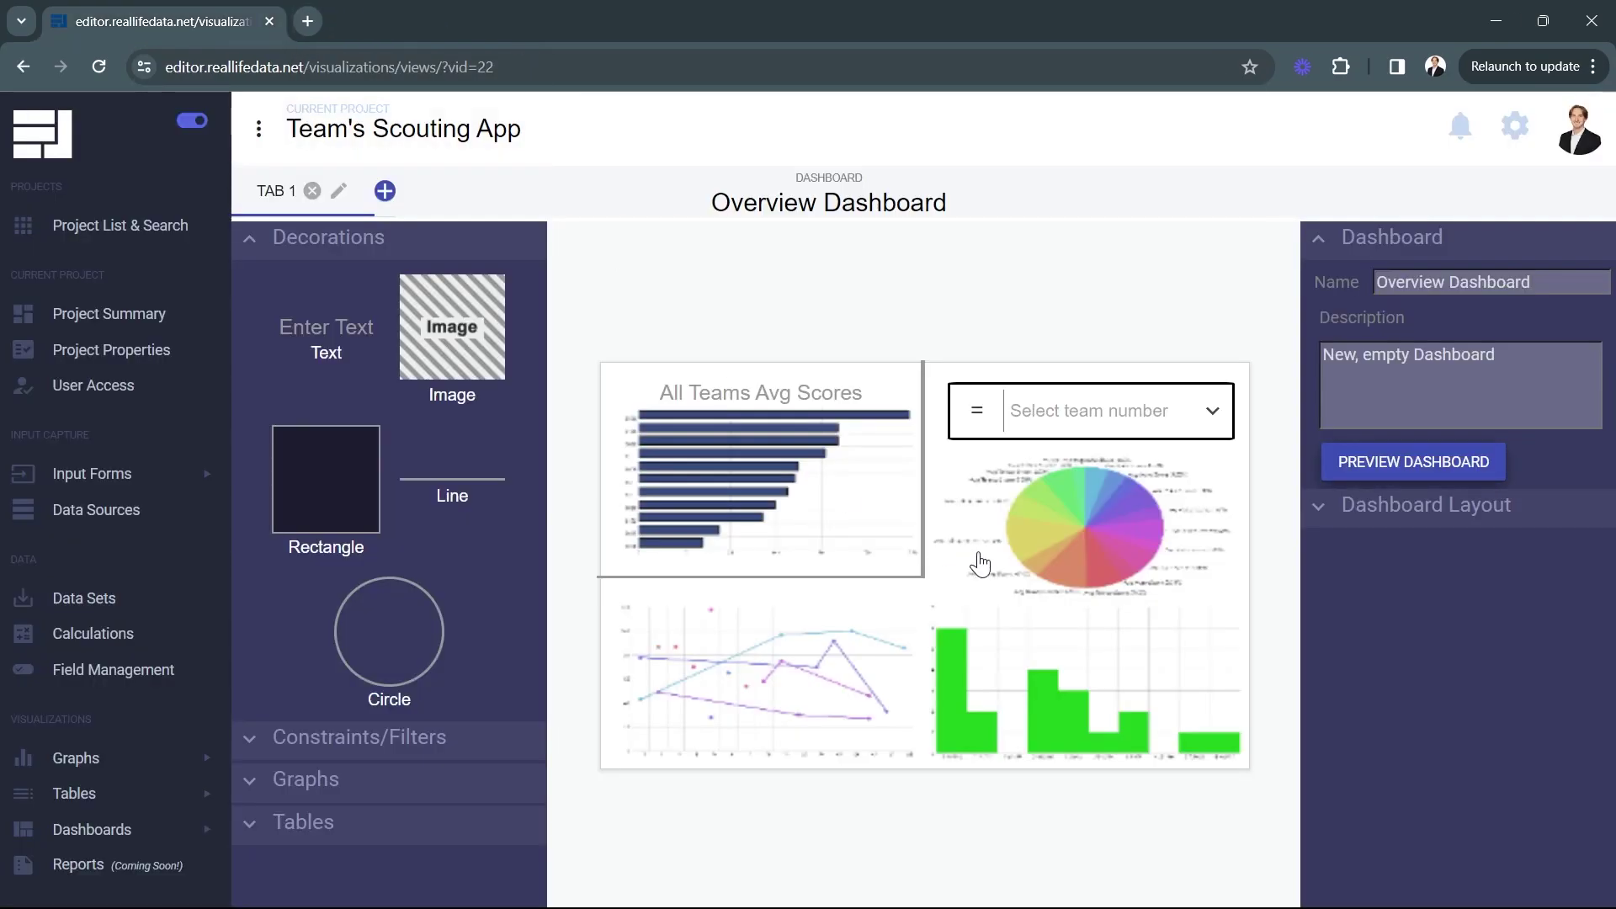
{"action": "left_click", "coordinate": [338, 190]}
{"action": "left_click", "coordinate": [828, 525]}
{"action": "key", "text": "ctrl+a"}
{"action": "type", "text": "O"}
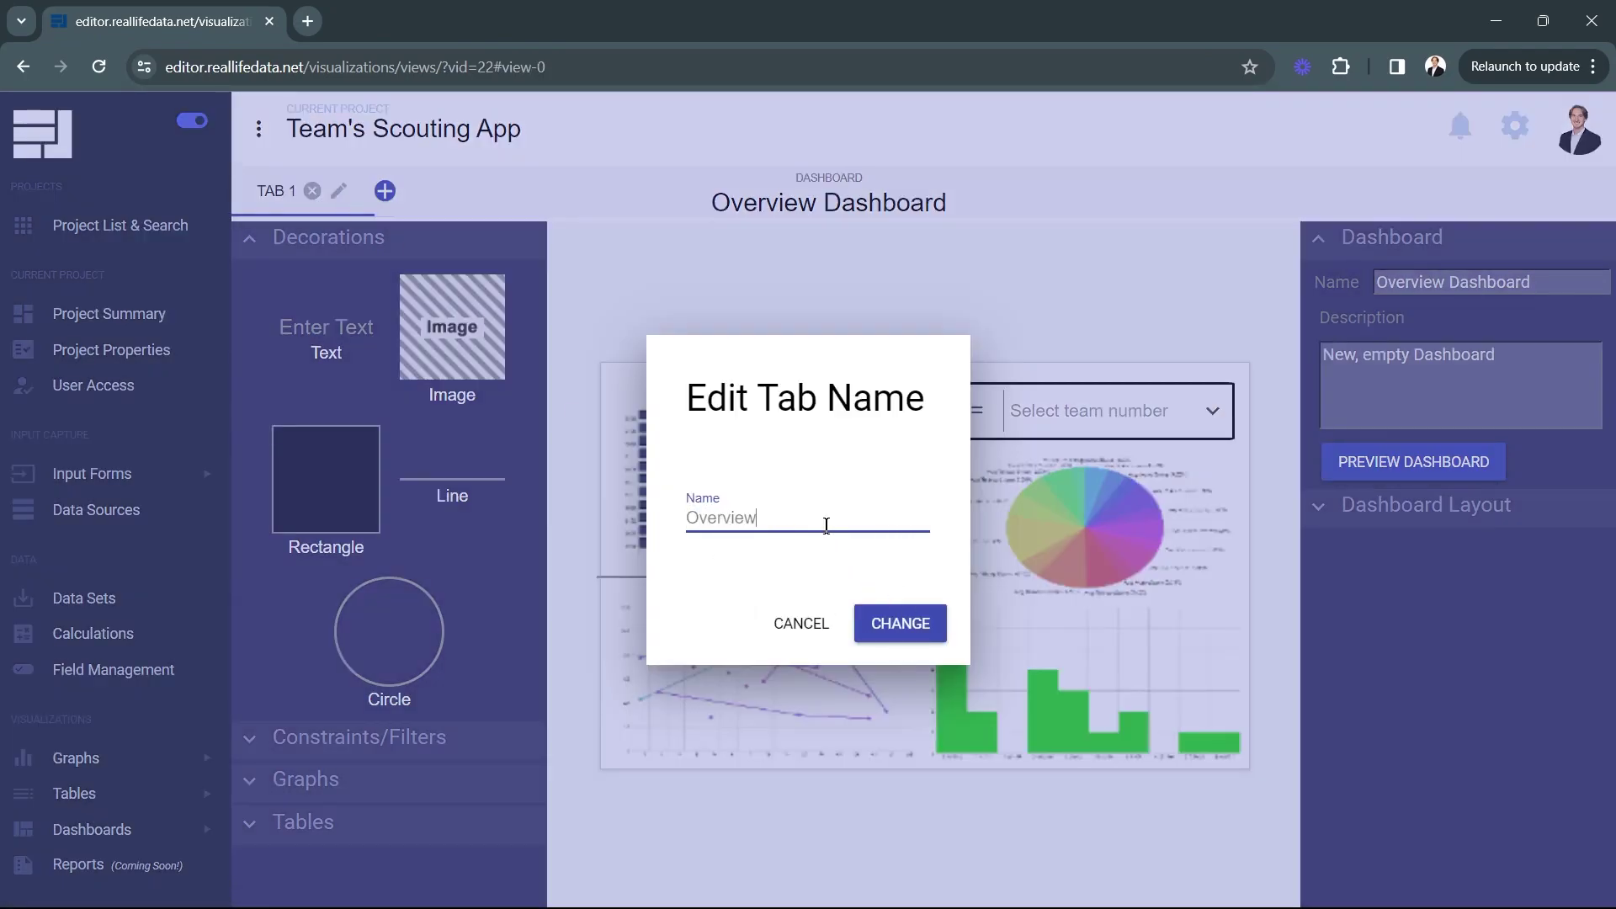
{"action": "left_click", "coordinate": [897, 624]}
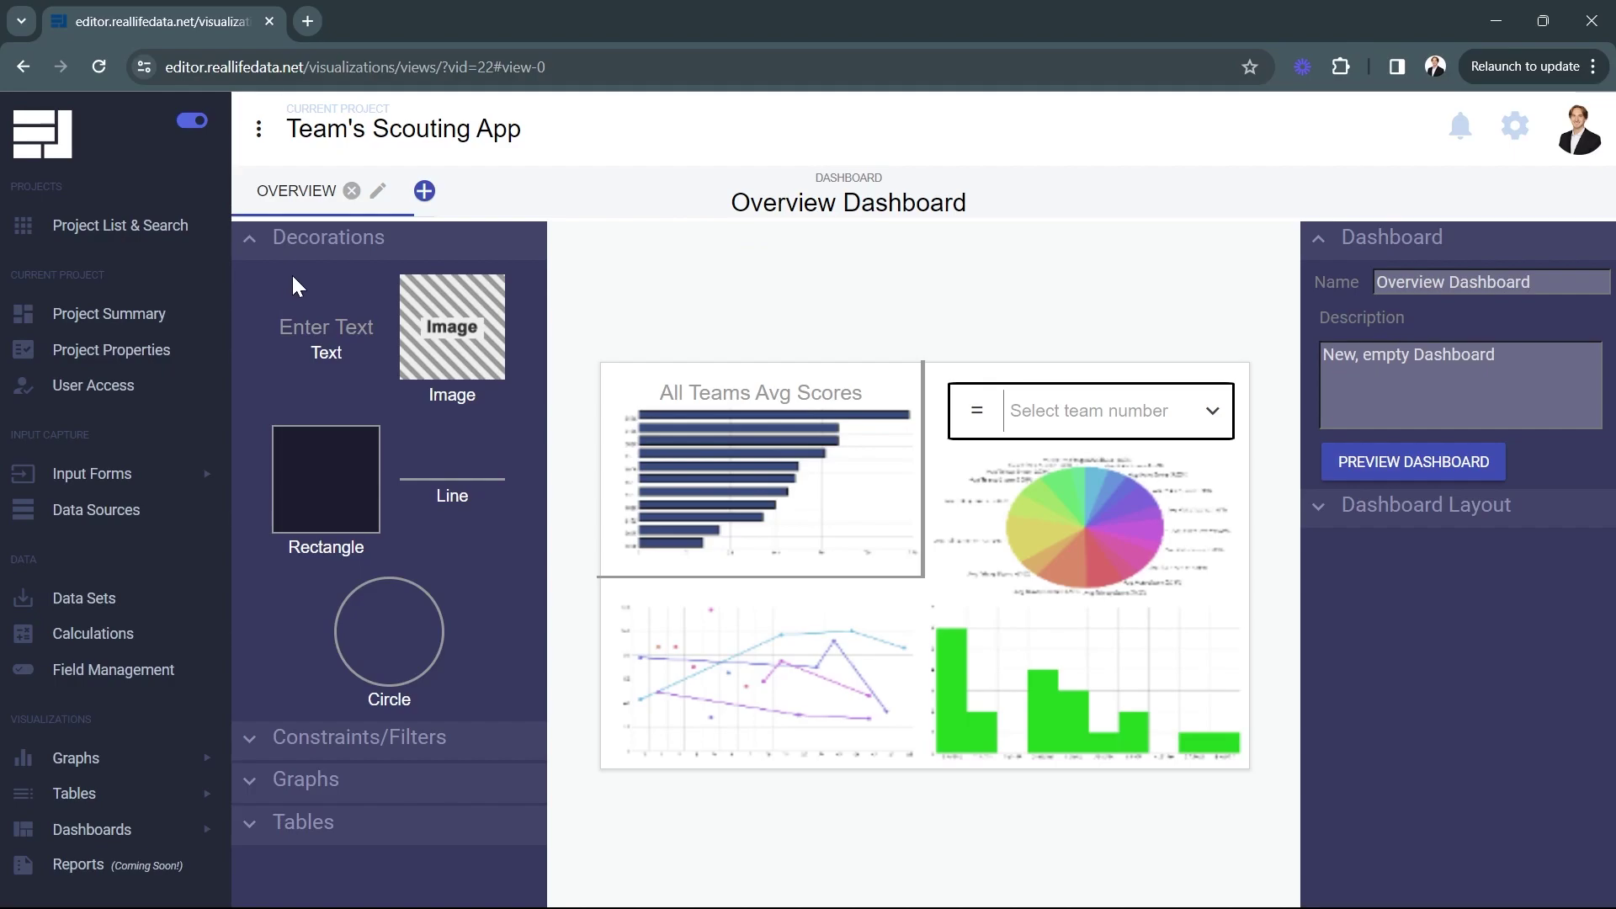
Add two dashboard tabs named Teleop and Auto, and return to the Teleop tab.
{"action": "left_click", "coordinate": [424, 191]}
{"action": "type", "text": "Teleo"}
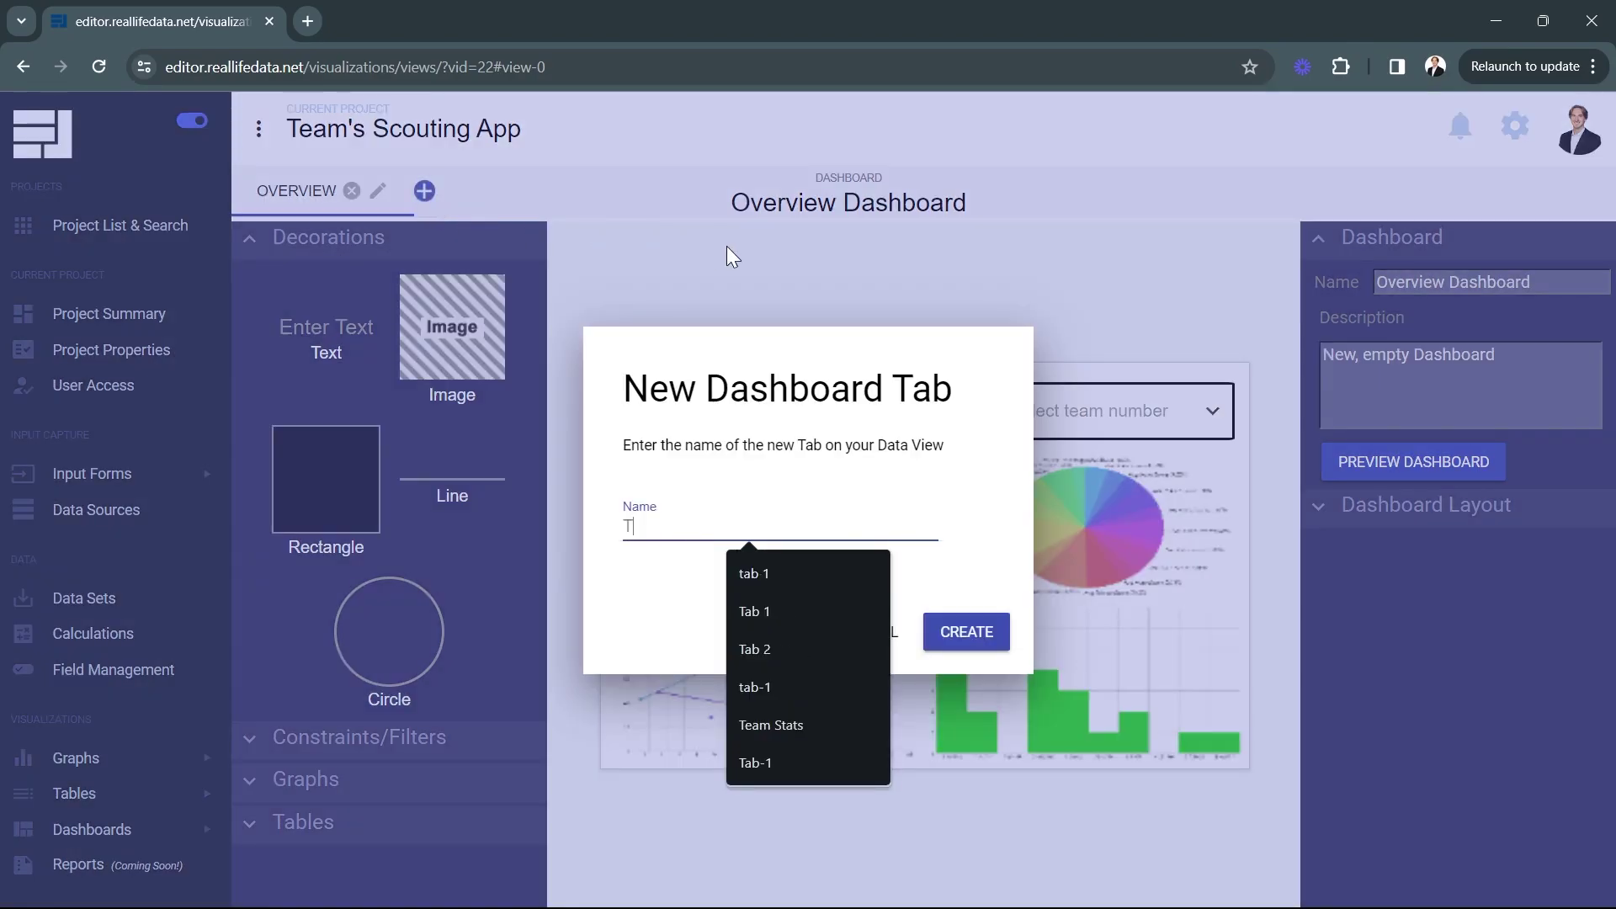
{"action": "left_click", "coordinate": [948, 649]}
{"action": "left_click", "coordinate": [586, 192]}
{"action": "type", "text": "Auto"}
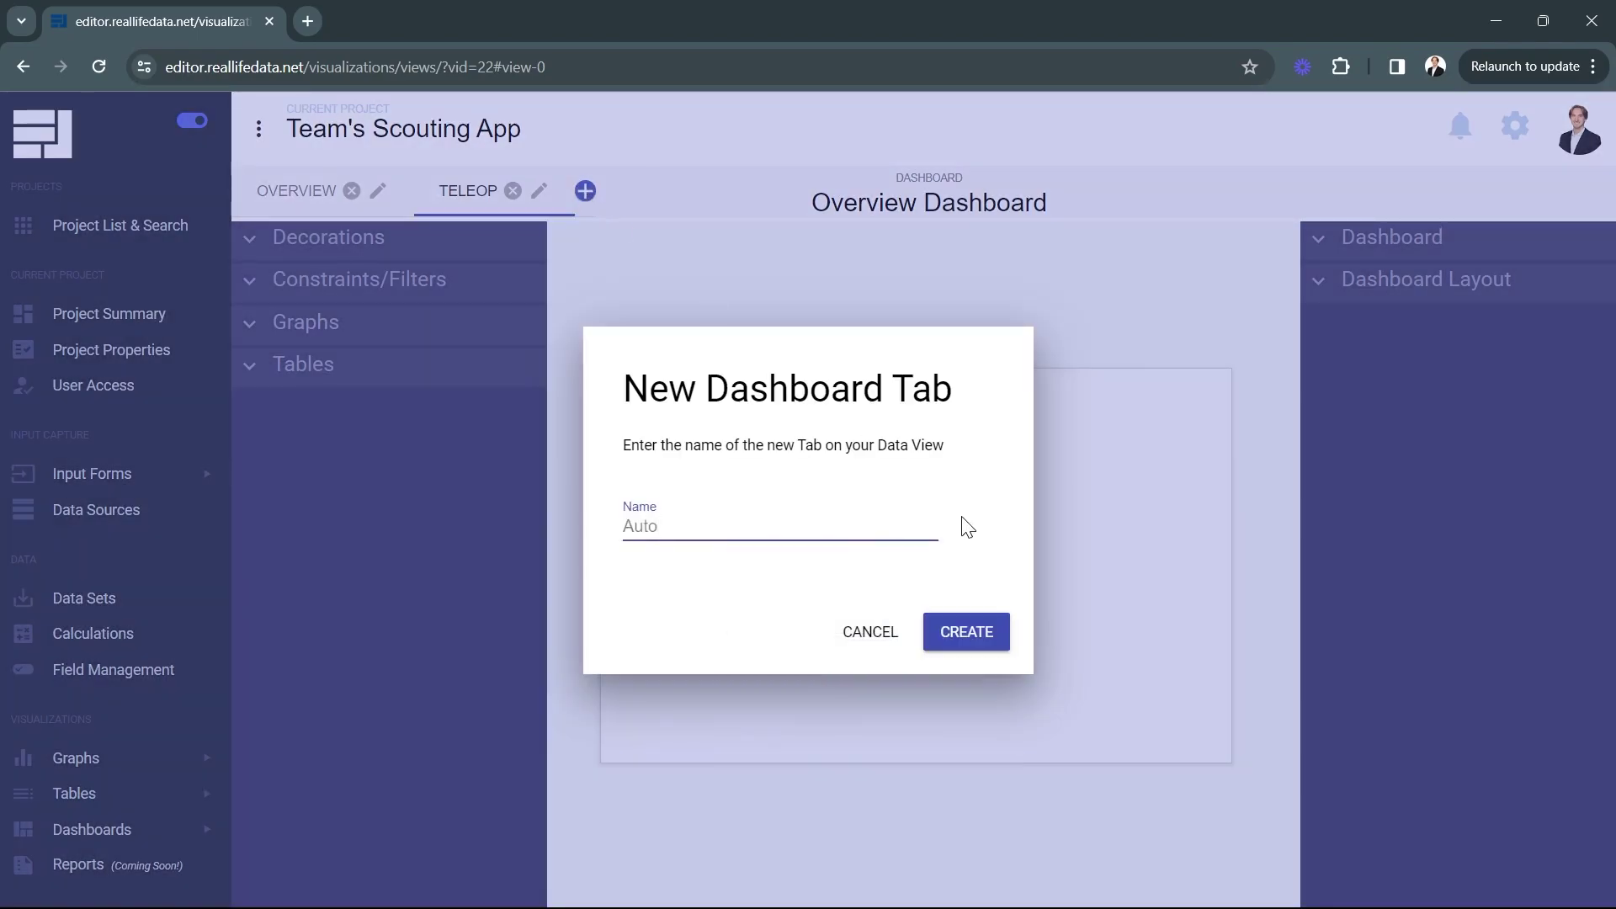
{"action": "left_click", "coordinate": [959, 630]}
{"action": "left_click", "coordinate": [465, 192]}
{"action": "left_click", "coordinate": [614, 194]}
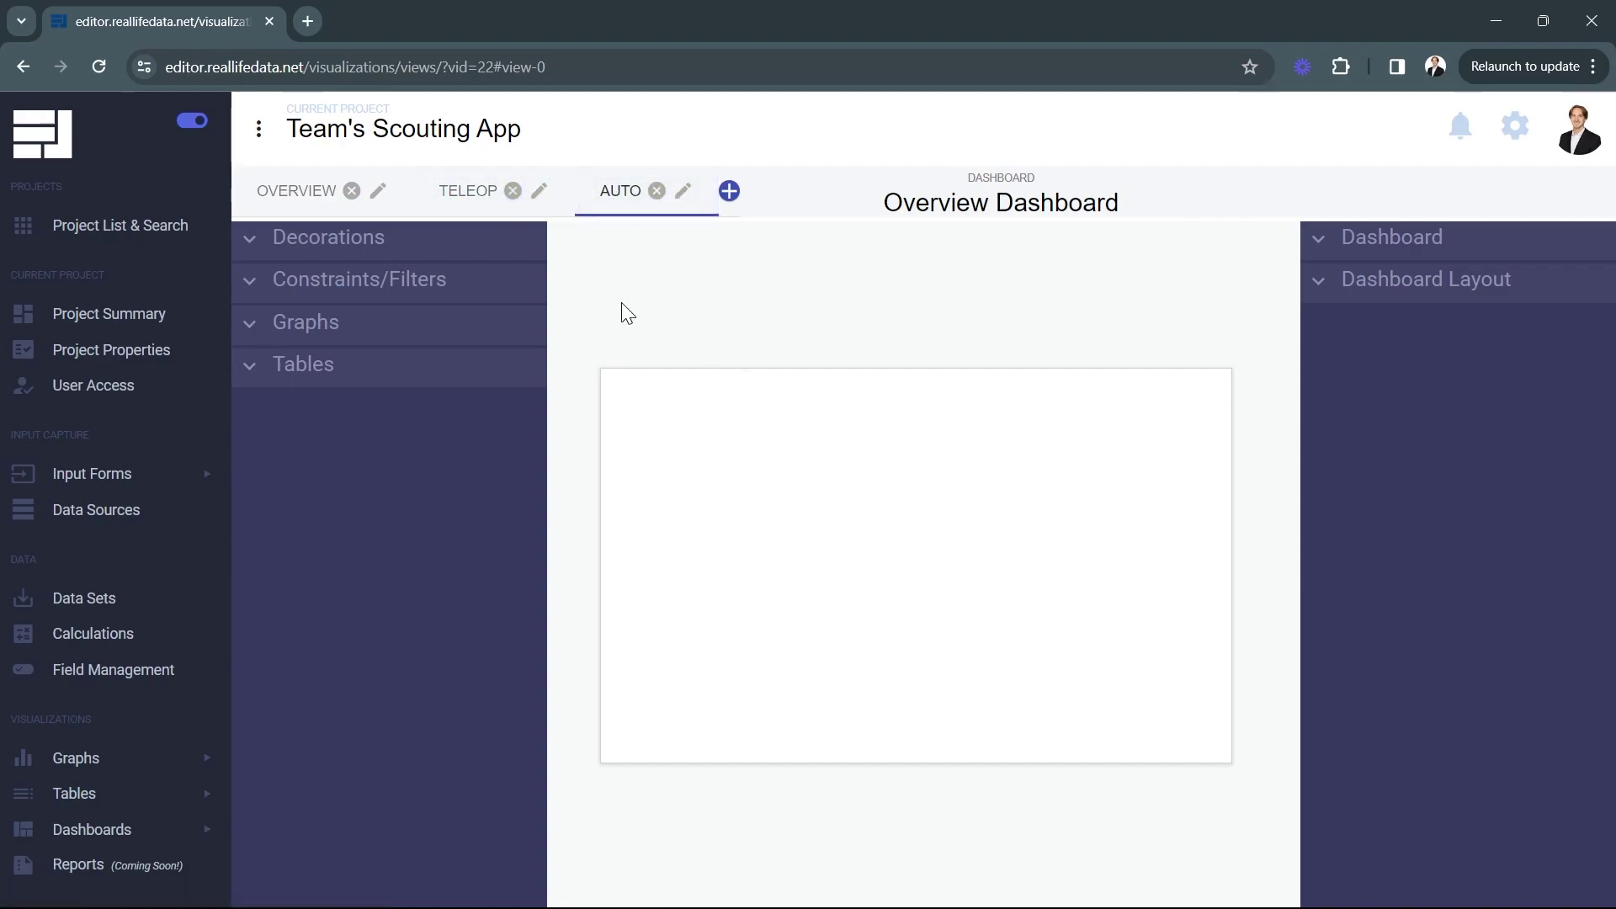
{"action": "left_click", "coordinate": [465, 193]}
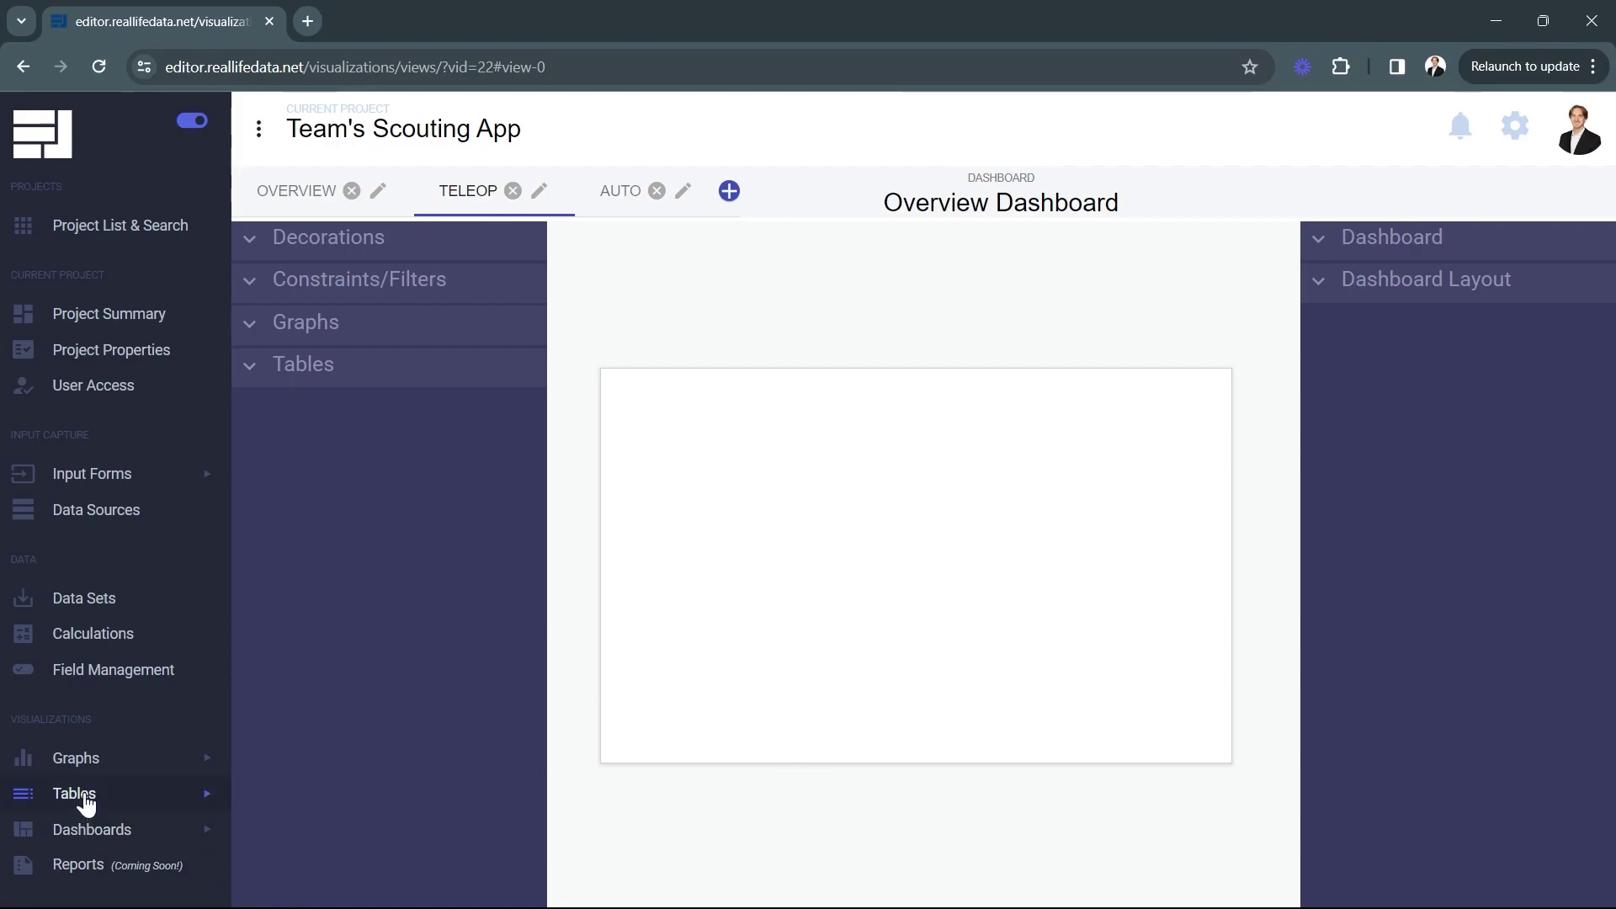
Create a new table in the project's Tables and rename it "Teleop Table".
{"action": "left_click", "coordinate": [50, 795]}
{"action": "left_click", "coordinate": [95, 829]}
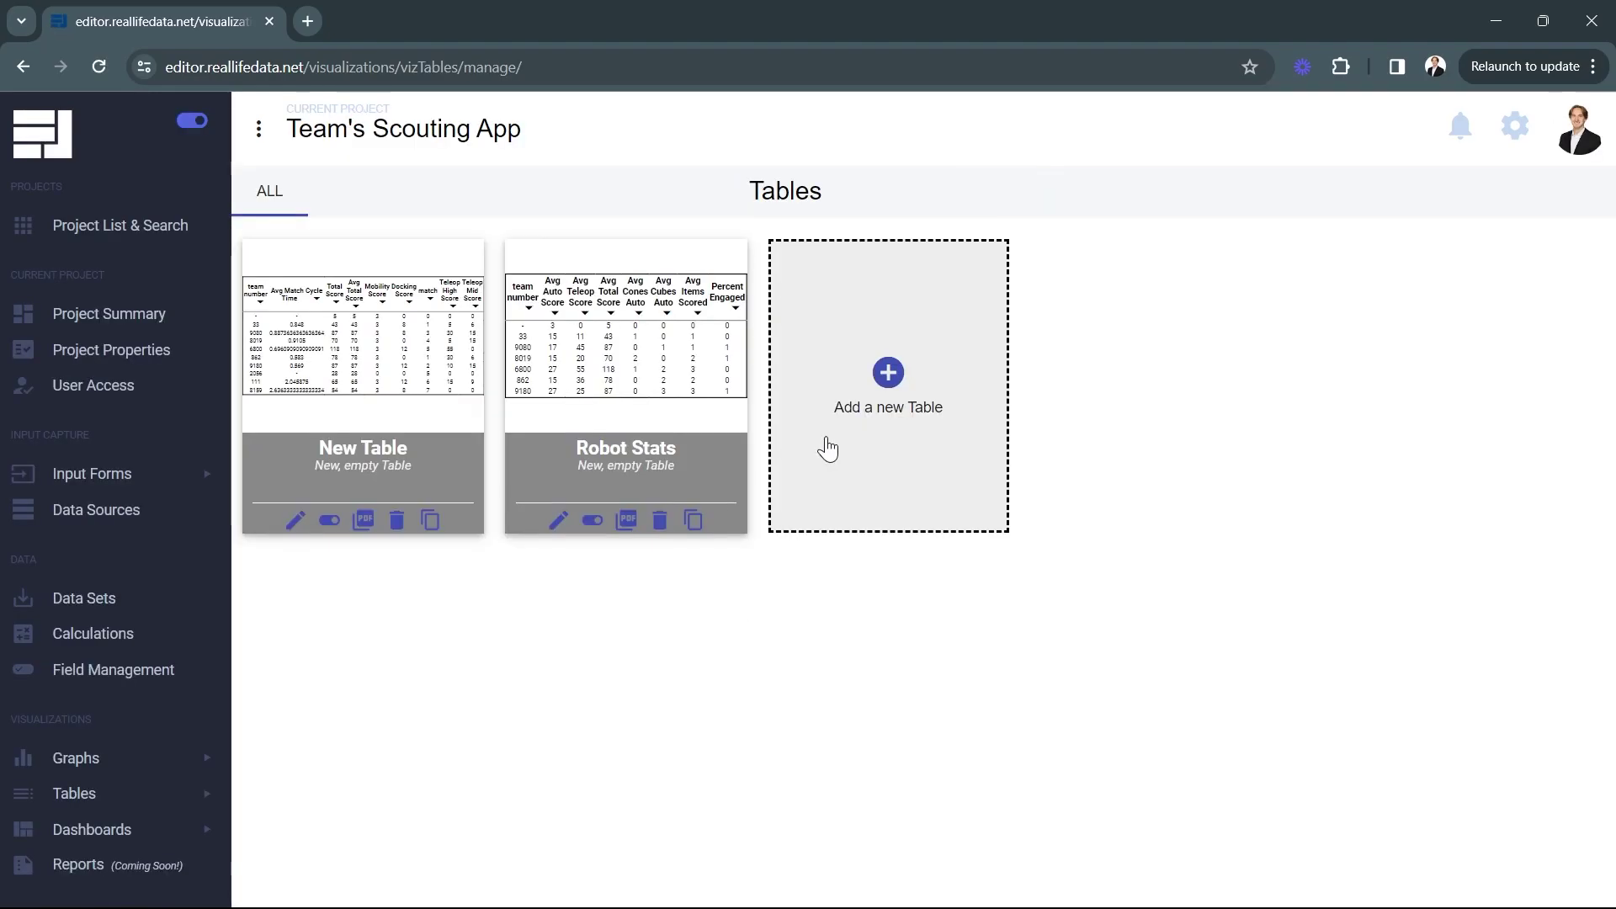
{"action": "left_click", "coordinate": [827, 449]}
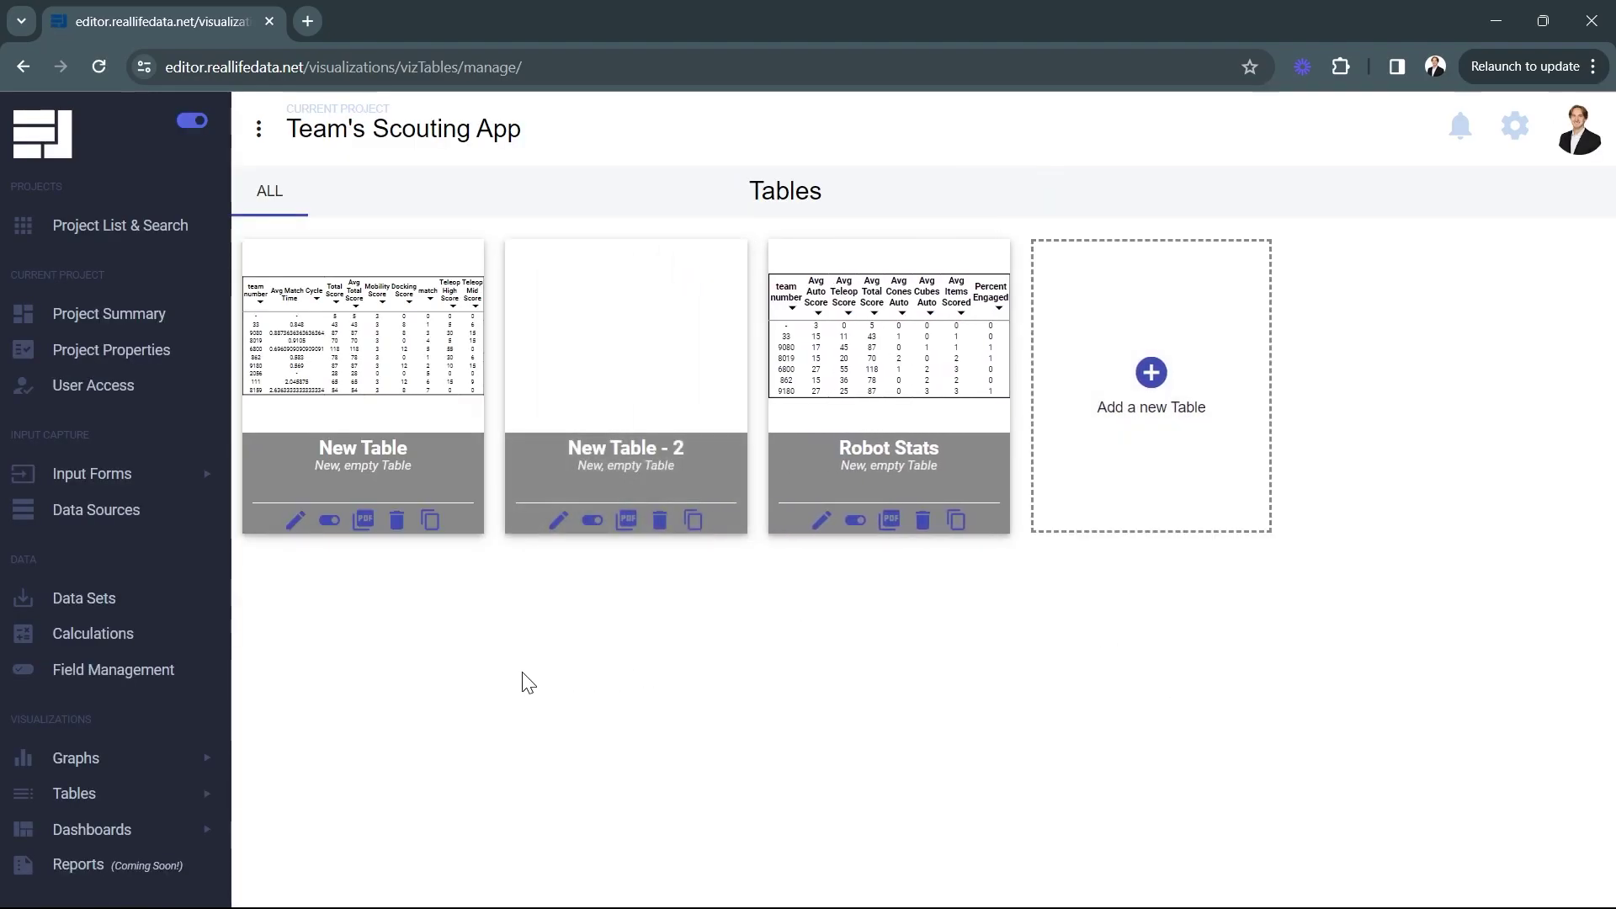
{"action": "left_click", "coordinate": [559, 520]}
{"action": "triple_click", "coordinate": [640, 271]}
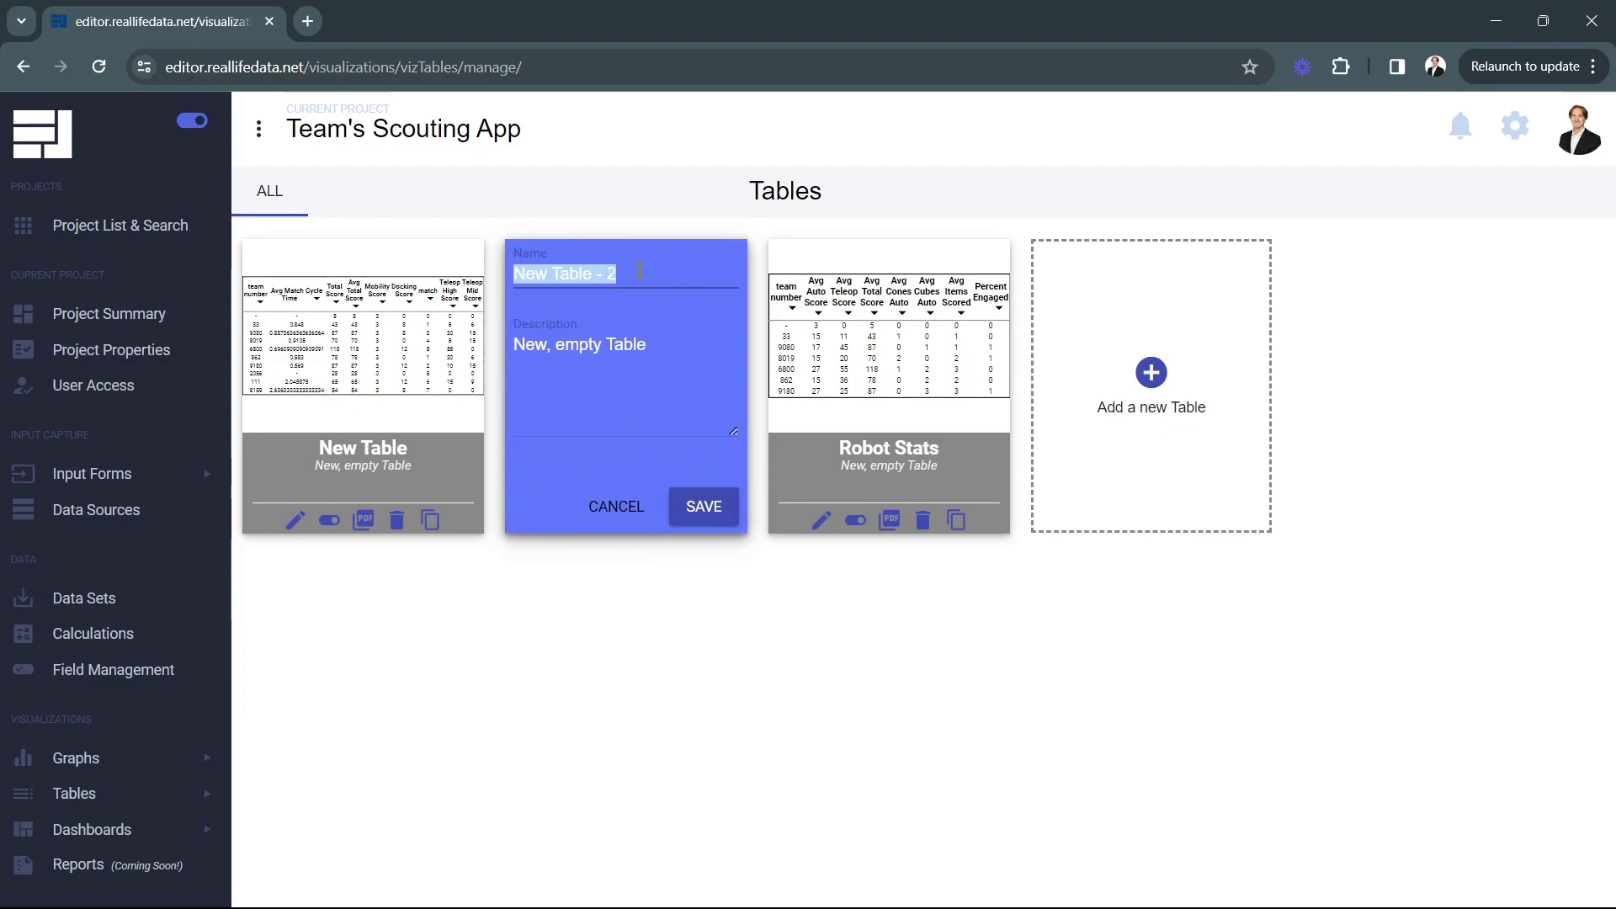
{"action": "type", "text": "Teleop Tab"}
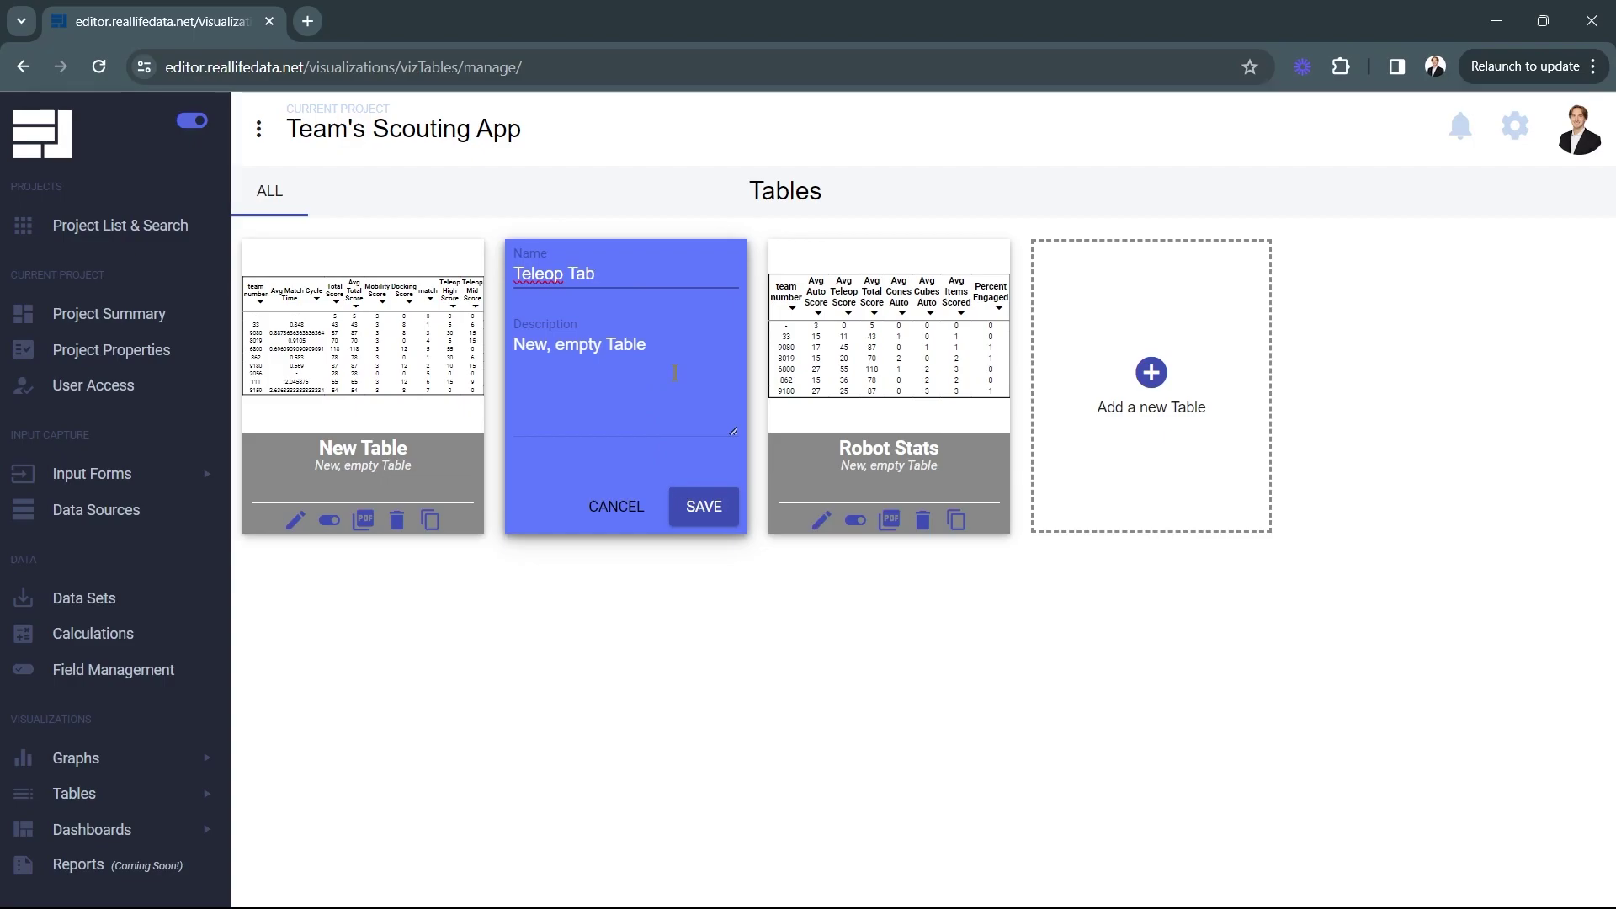
{"action": "left_click", "coordinate": [715, 513]}
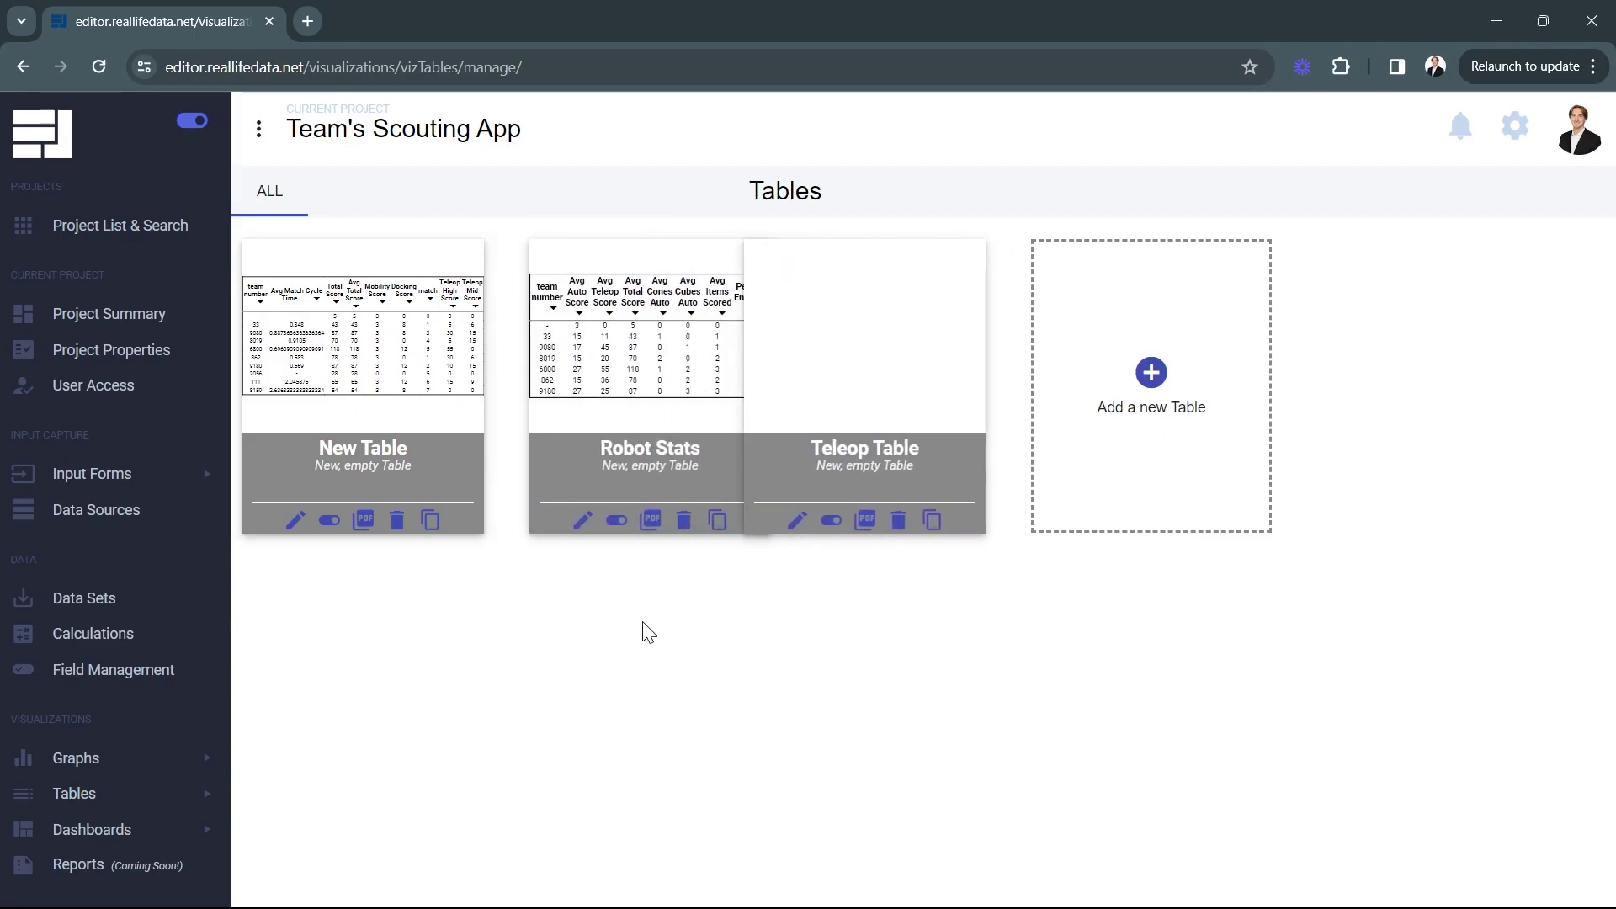
Open Teleop Table for editing and add the calculated field Avg Teleop Score as its first column.
{"action": "left_click", "coordinate": [908, 348]}
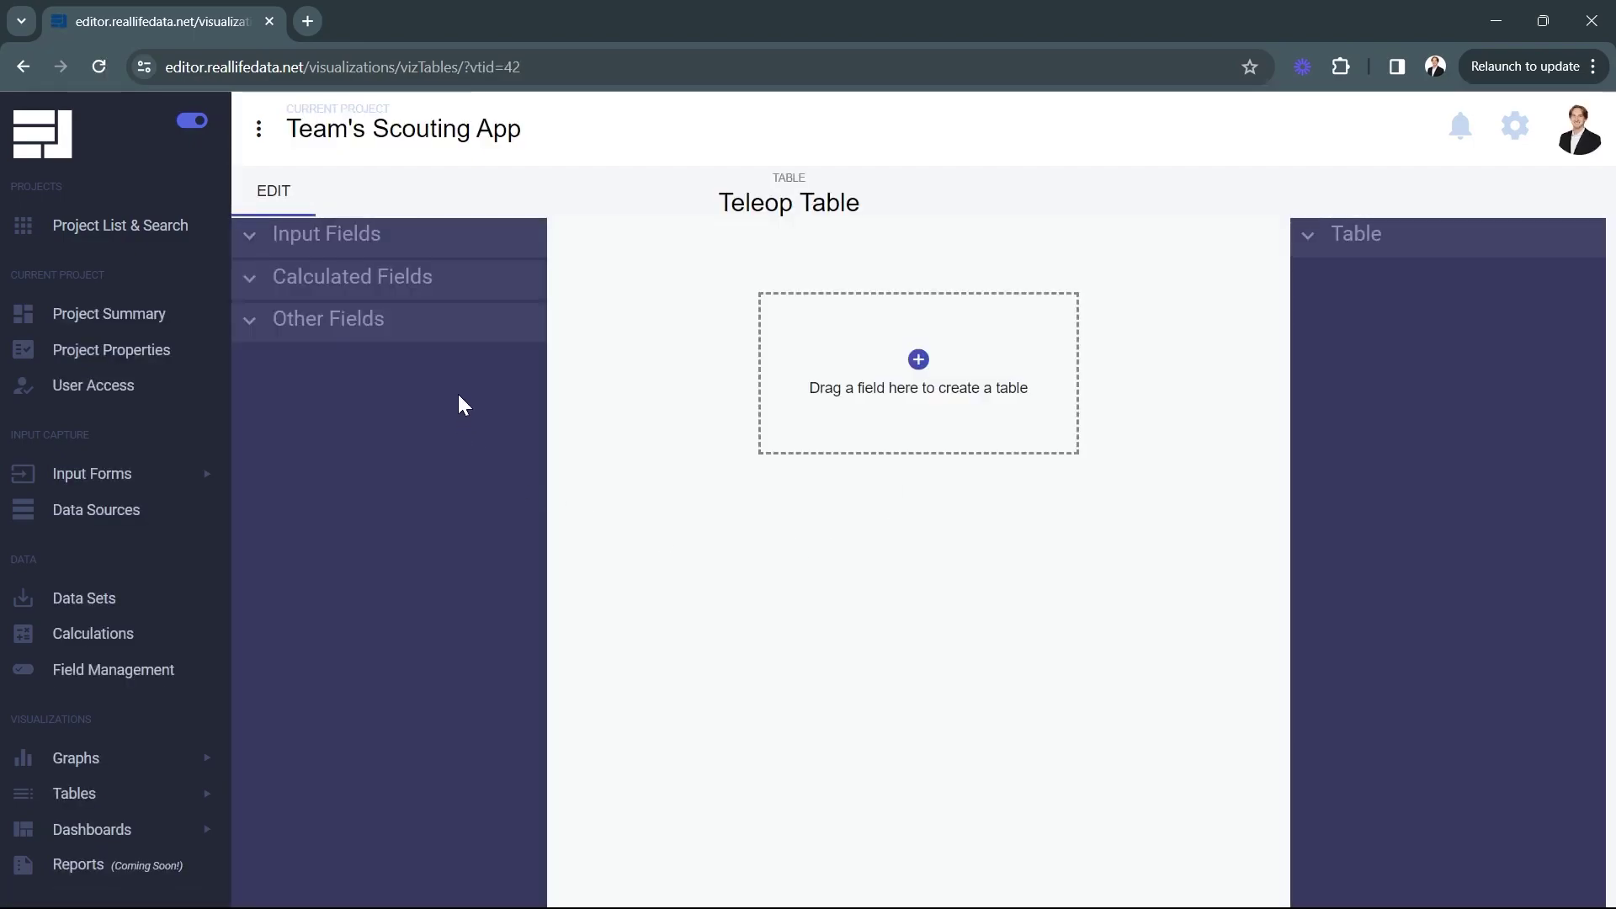
{"action": "left_click", "coordinate": [380, 244]}
{"action": "left_click", "coordinate": [375, 245]}
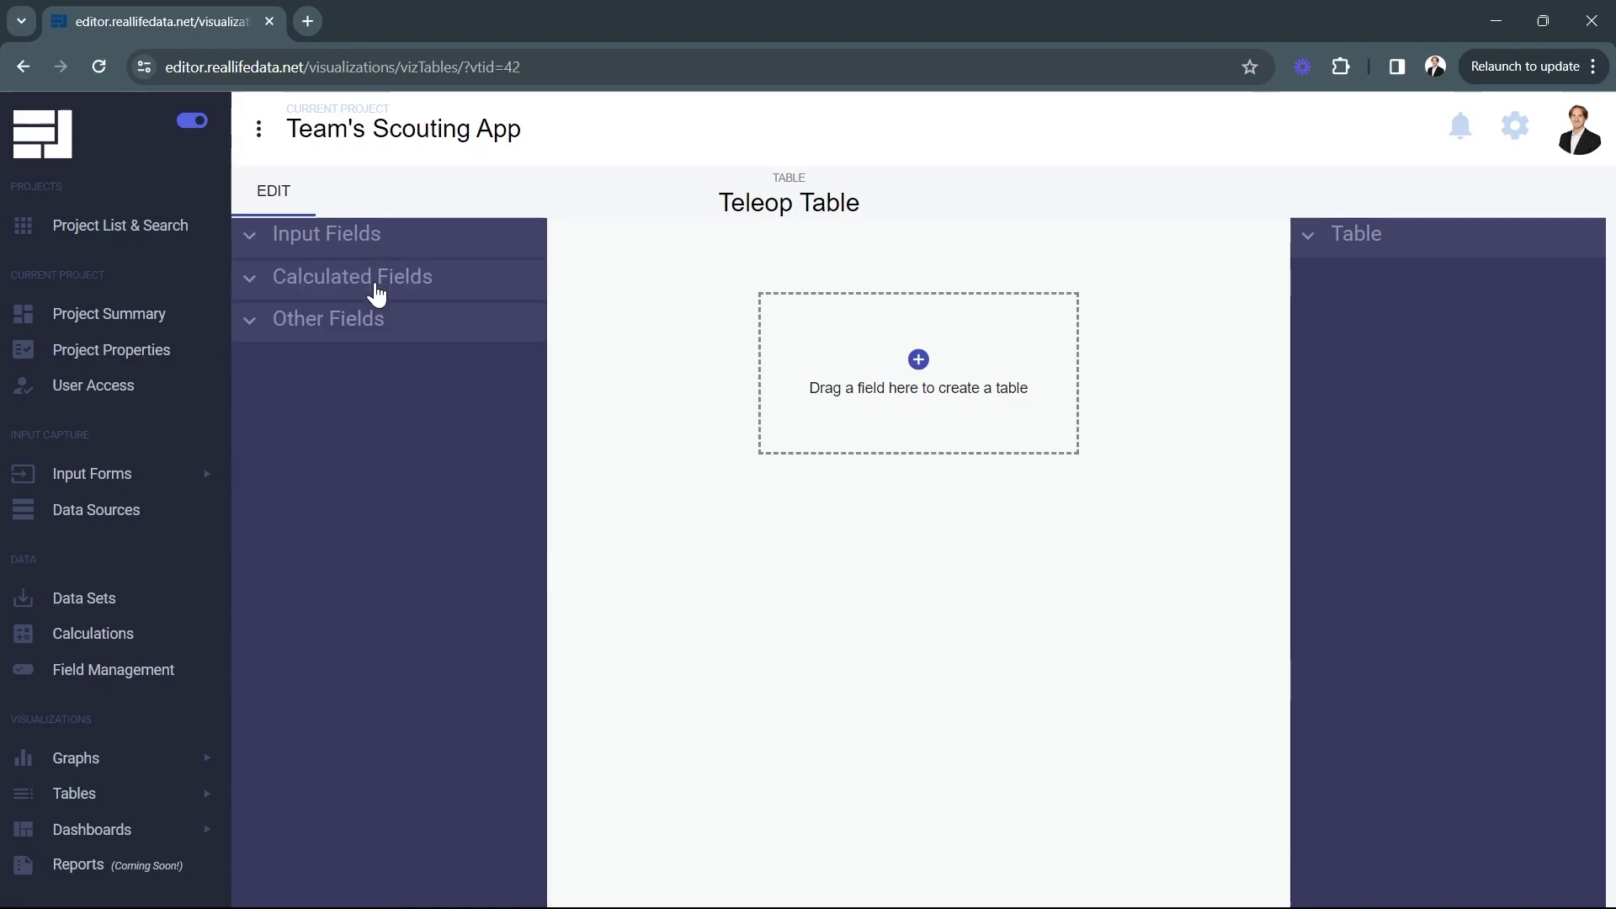
{"action": "left_click", "coordinate": [375, 286]}
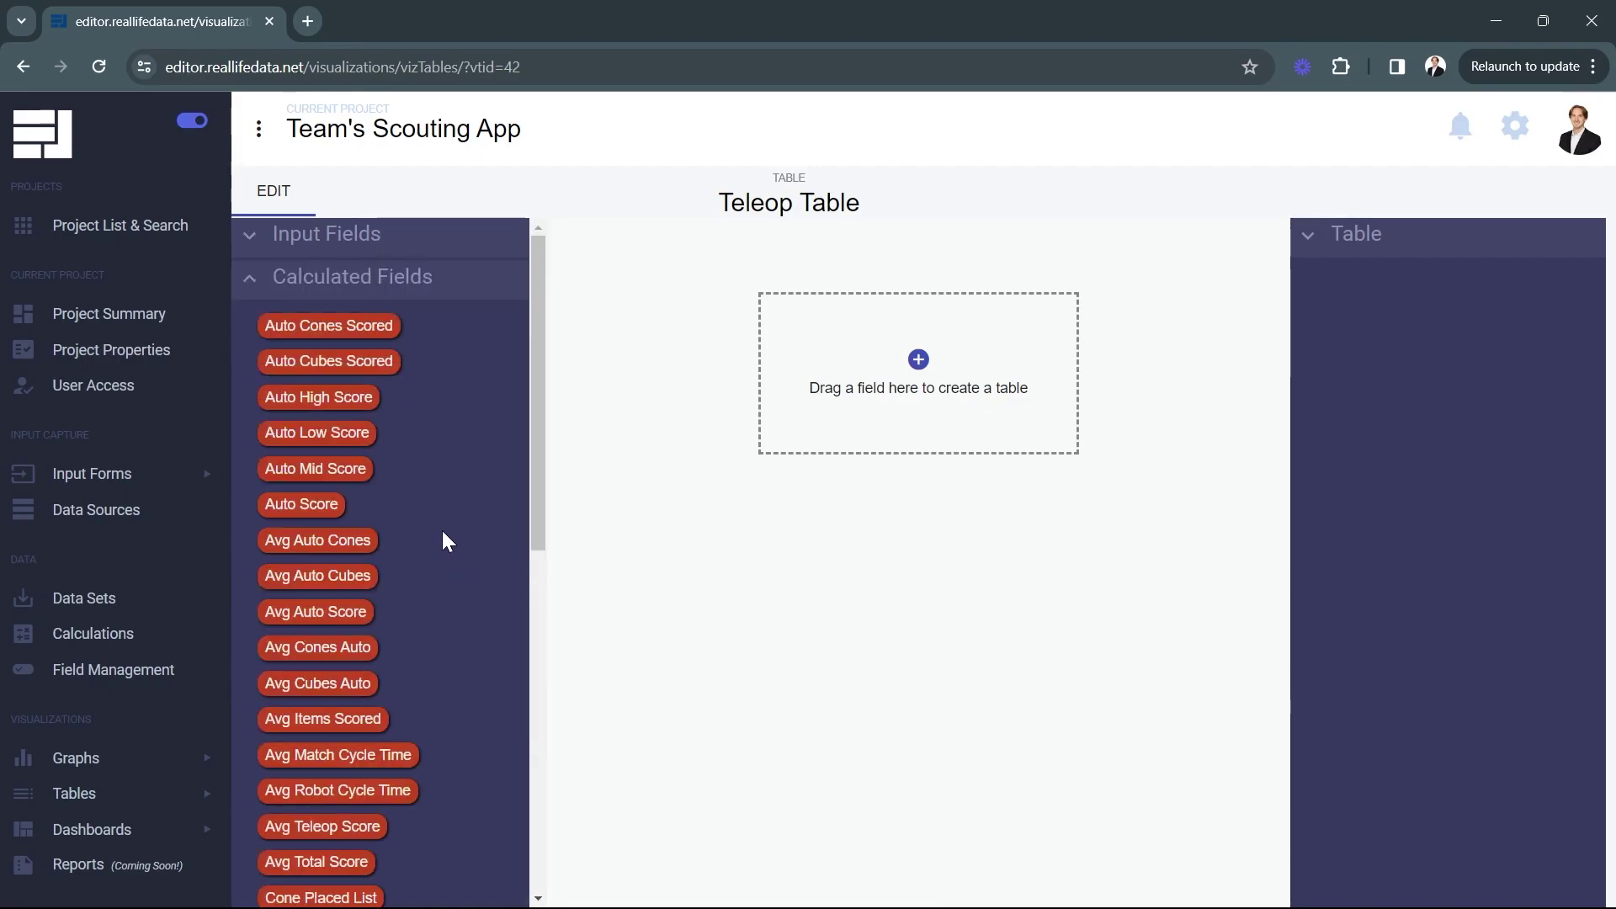
{"action": "scroll", "coordinate": [442, 530], "scroll_direction": "down", "scroll_amount": 1}
{"action": "left_click_drag", "start_coordinate": [322, 721], "coordinate": [859, 340]}
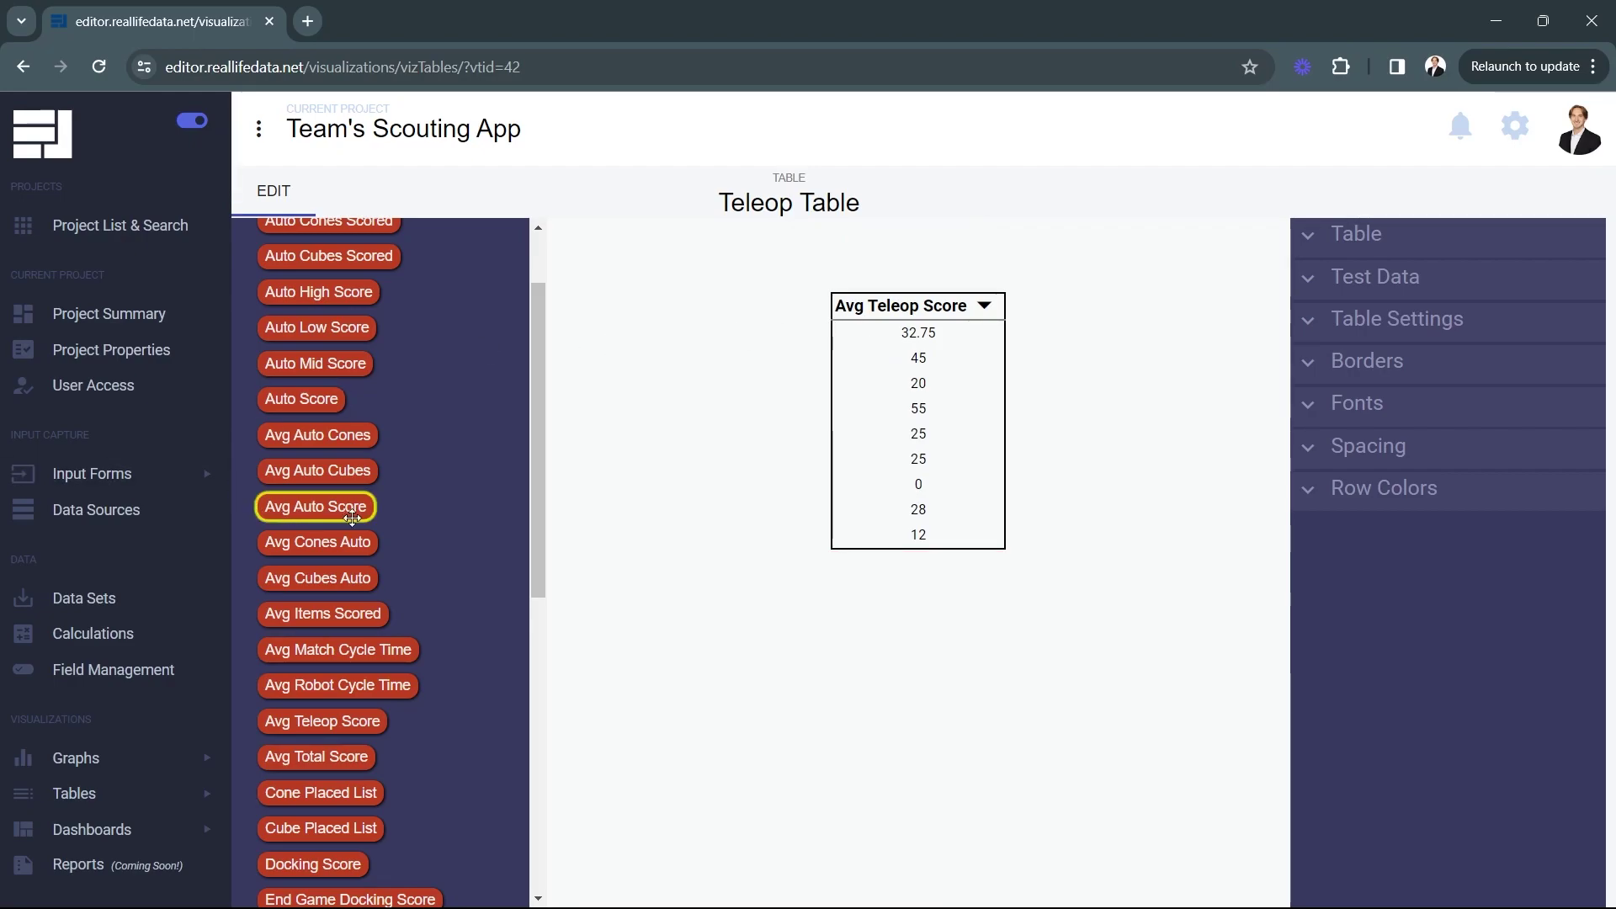
Look through the remaining calculated fields and examine the teleop score and item formulas on Tab 1 of the project's Calculations.
{"action": "scroll", "coordinate": [453, 521], "scroll_direction": "down", "scroll_amount": 3}
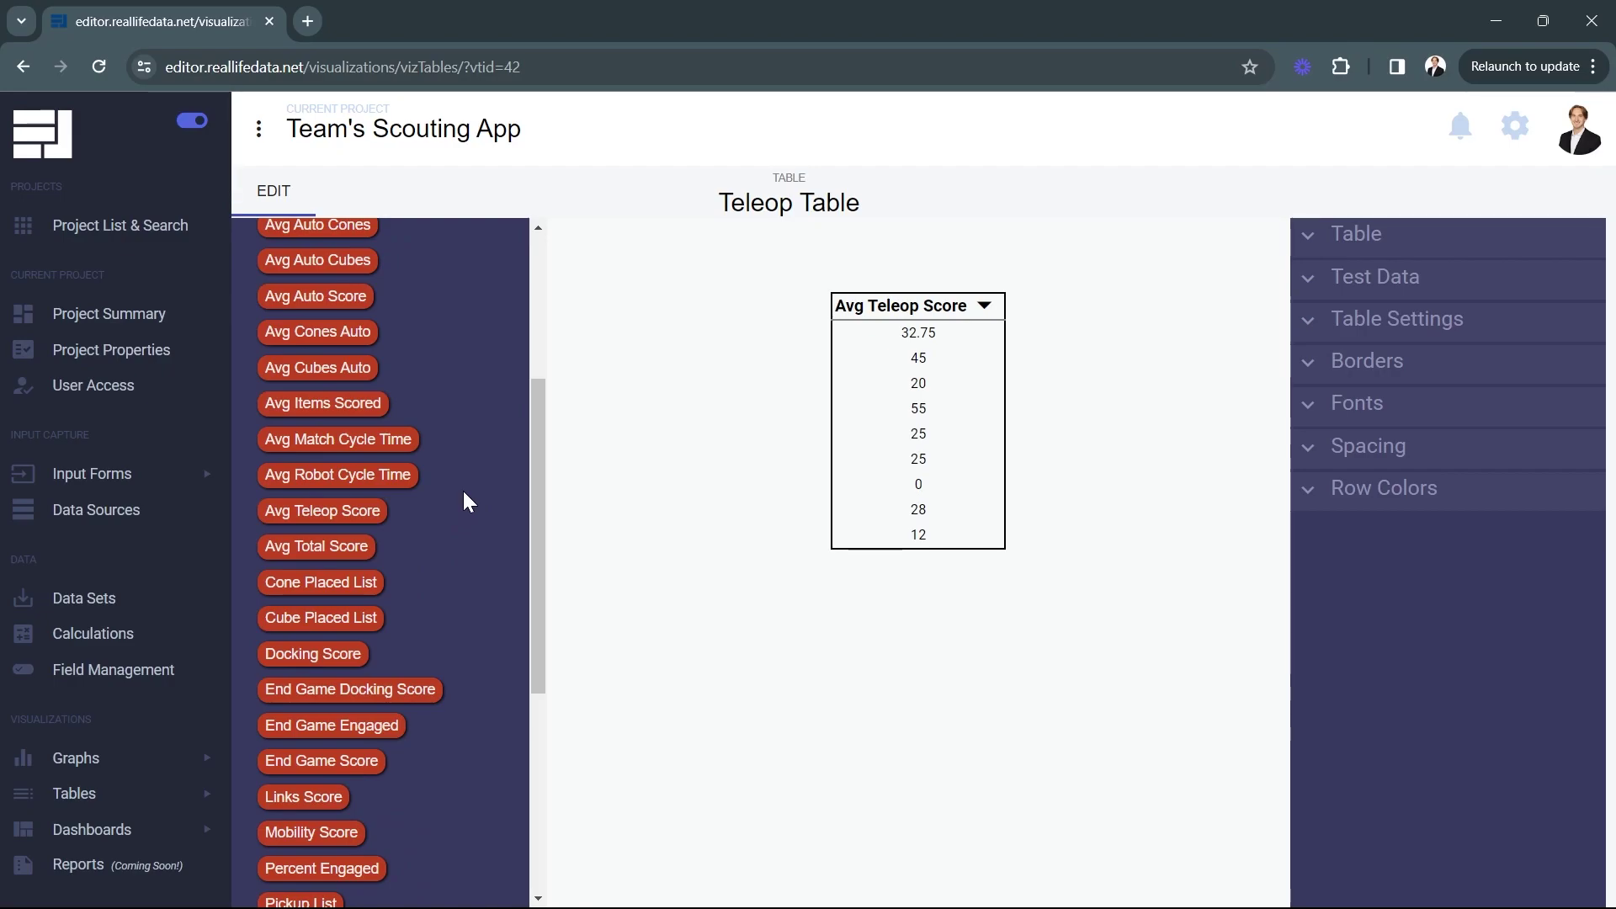
{"action": "scroll", "coordinate": [468, 557], "scroll_direction": "down", "scroll_amount": 4}
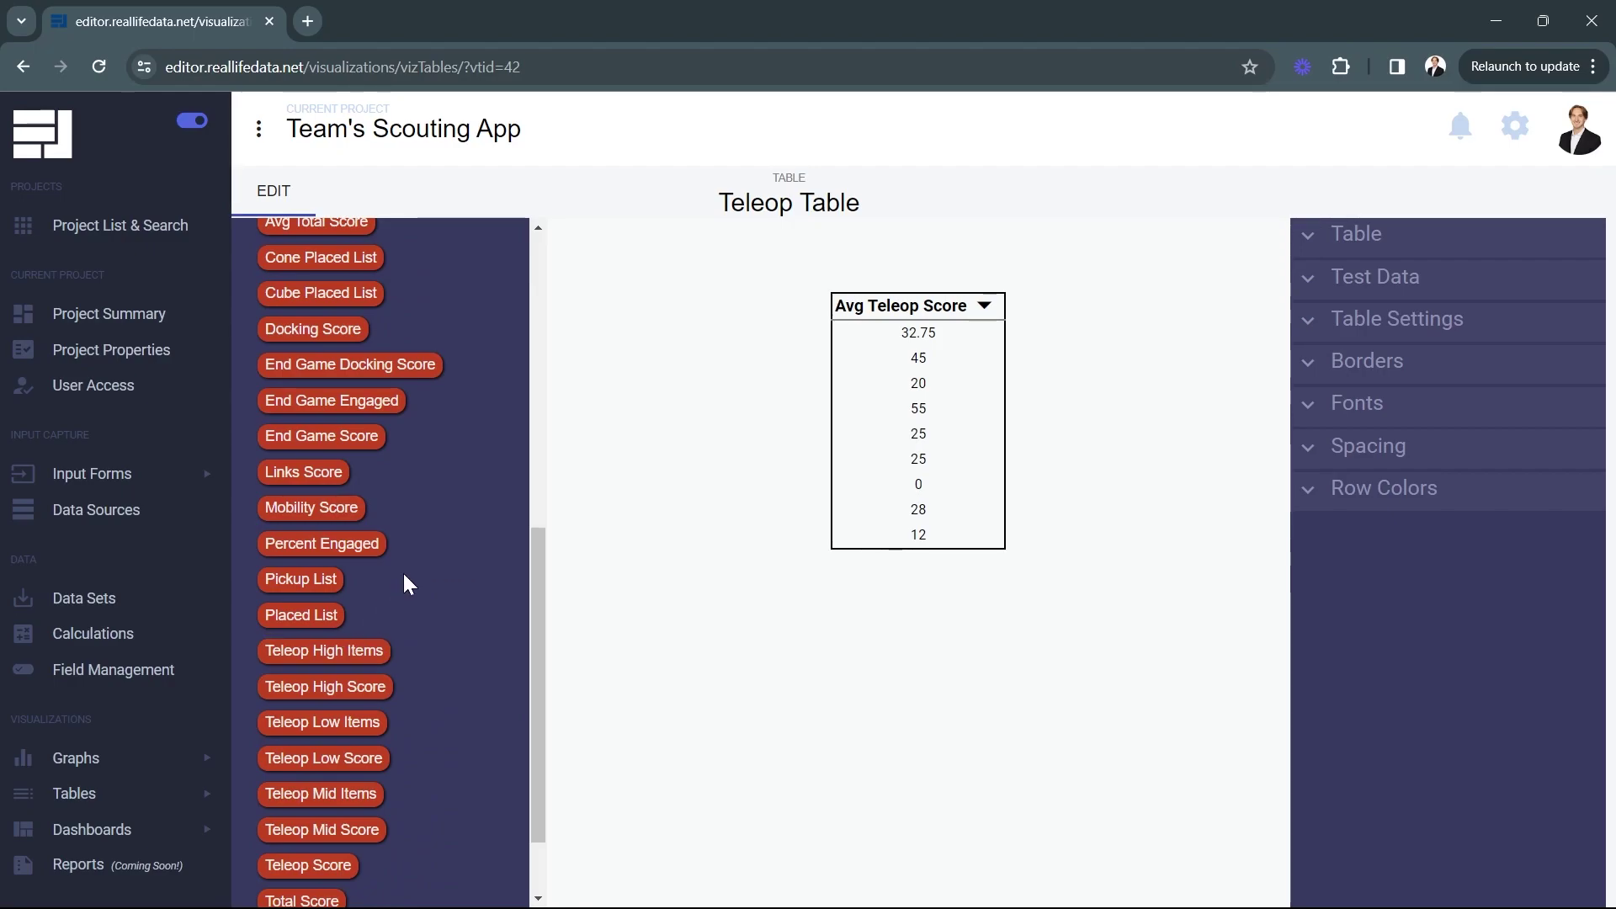
{"action": "left_click", "coordinate": [66, 635]}
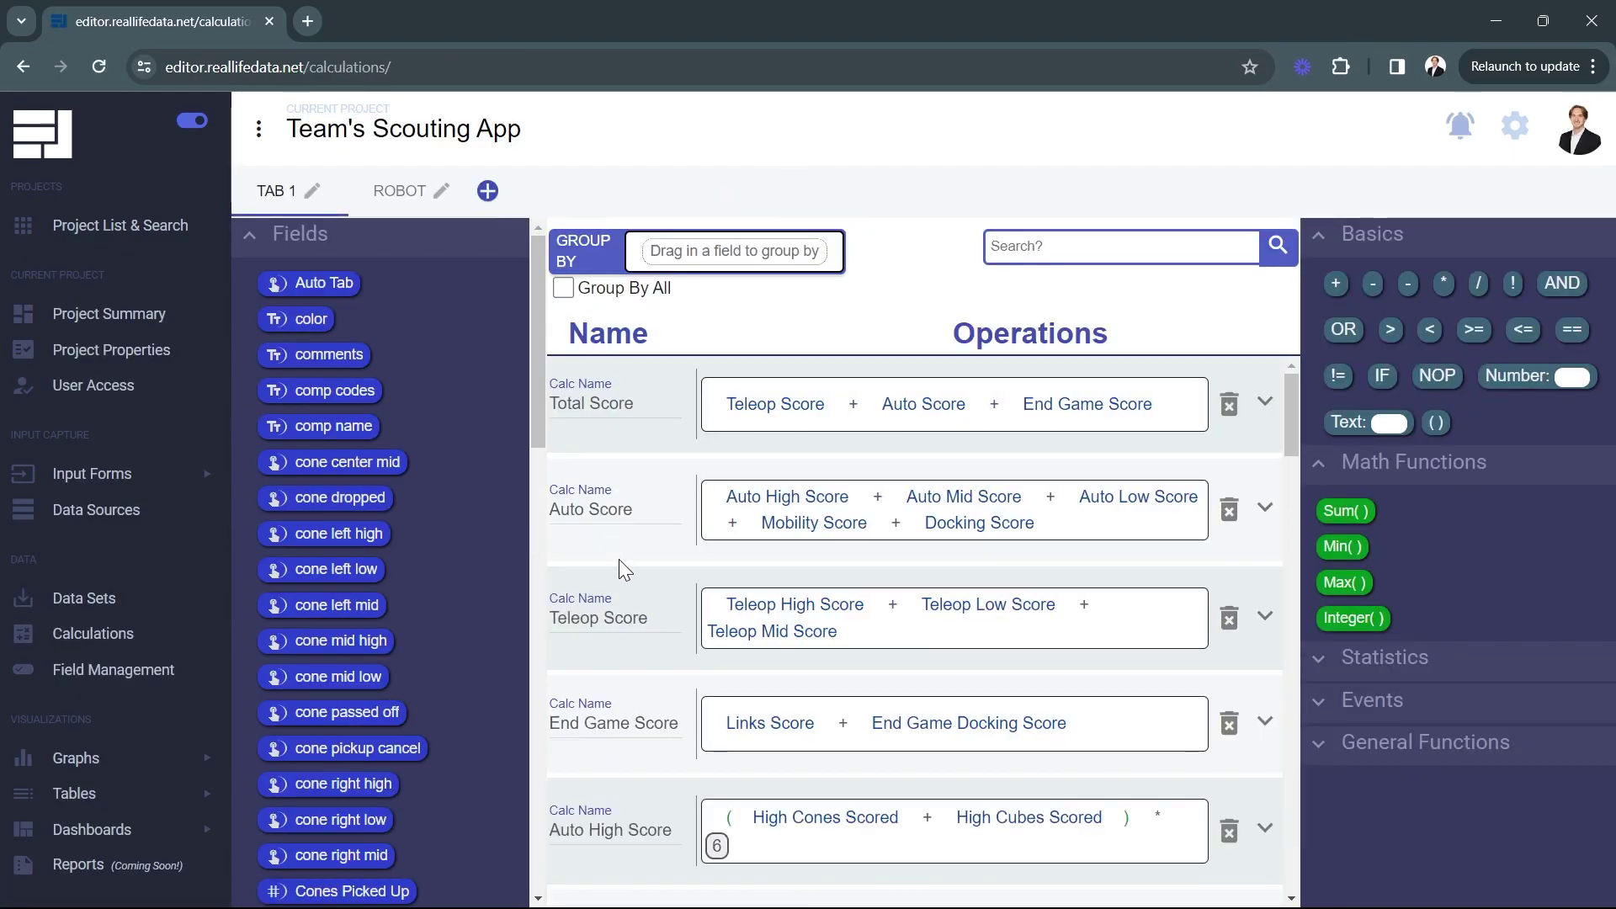
{"action": "scroll", "coordinate": [623, 539], "scroll_direction": "down", "scroll_amount": 6}
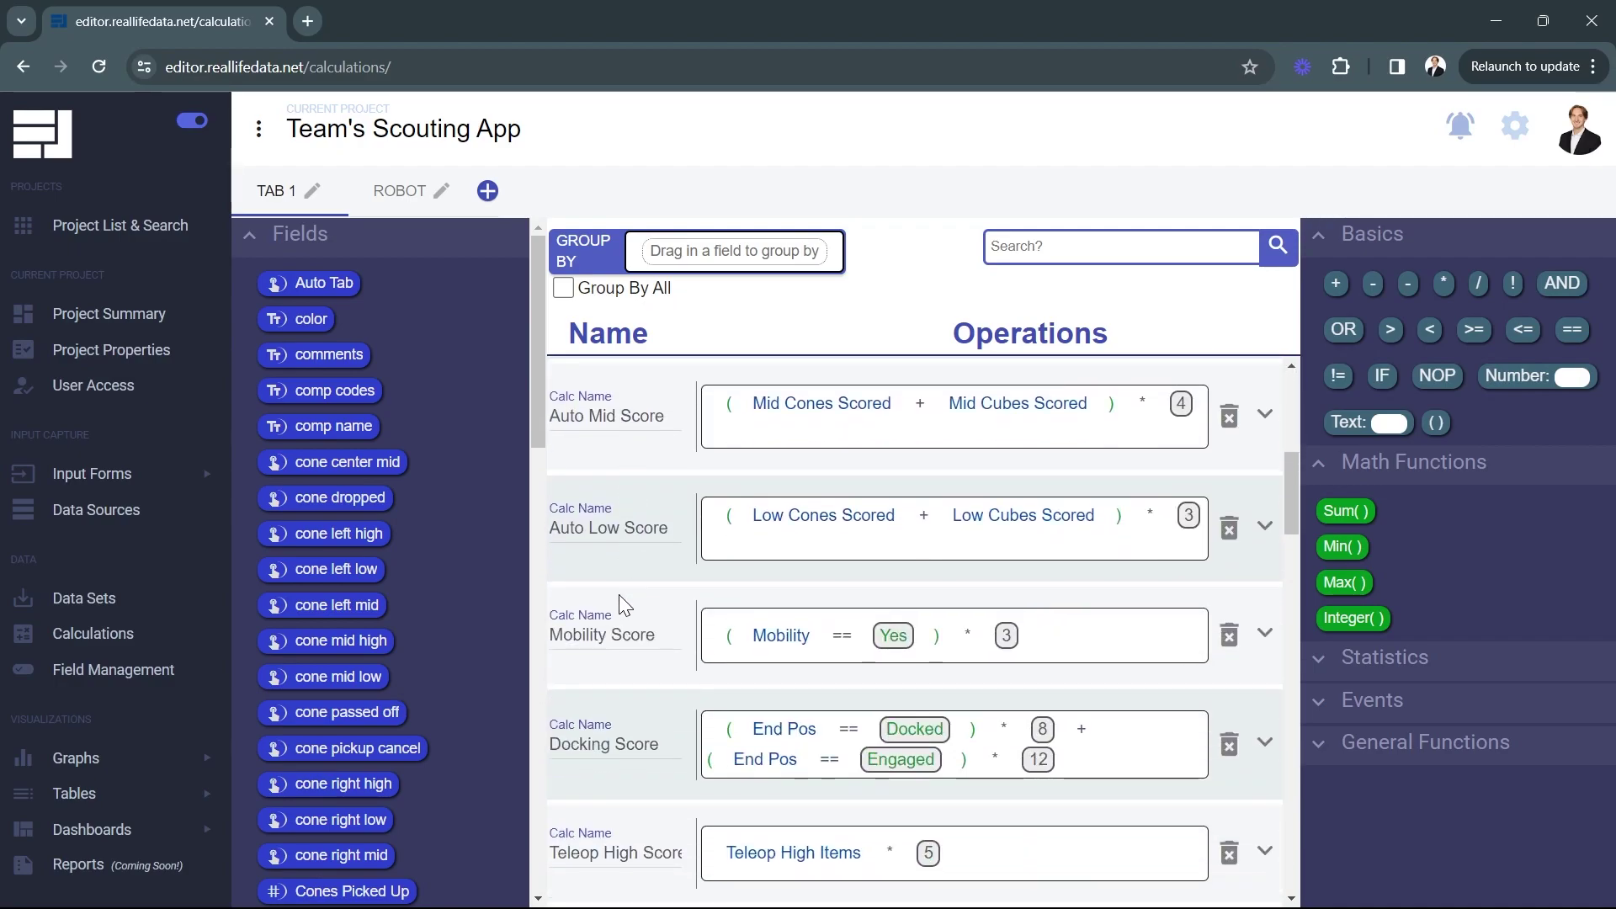
{"action": "scroll", "coordinate": [620, 569], "scroll_direction": "down", "scroll_amount": 5}
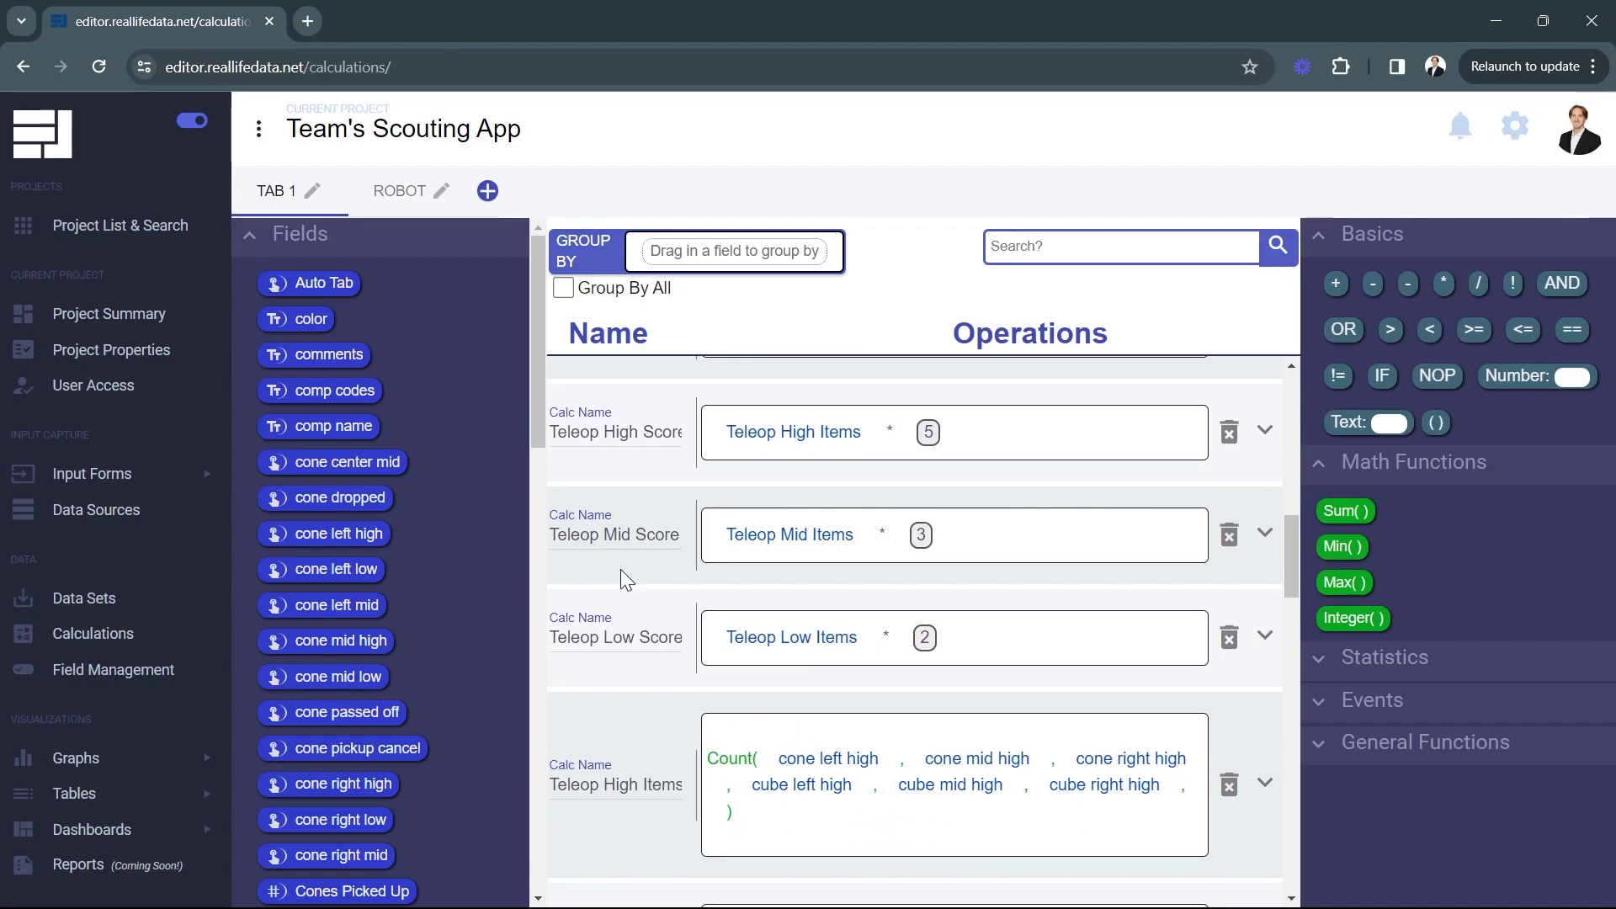
{"action": "scroll", "coordinate": [626, 570], "scroll_direction": "down", "scroll_amount": 3}
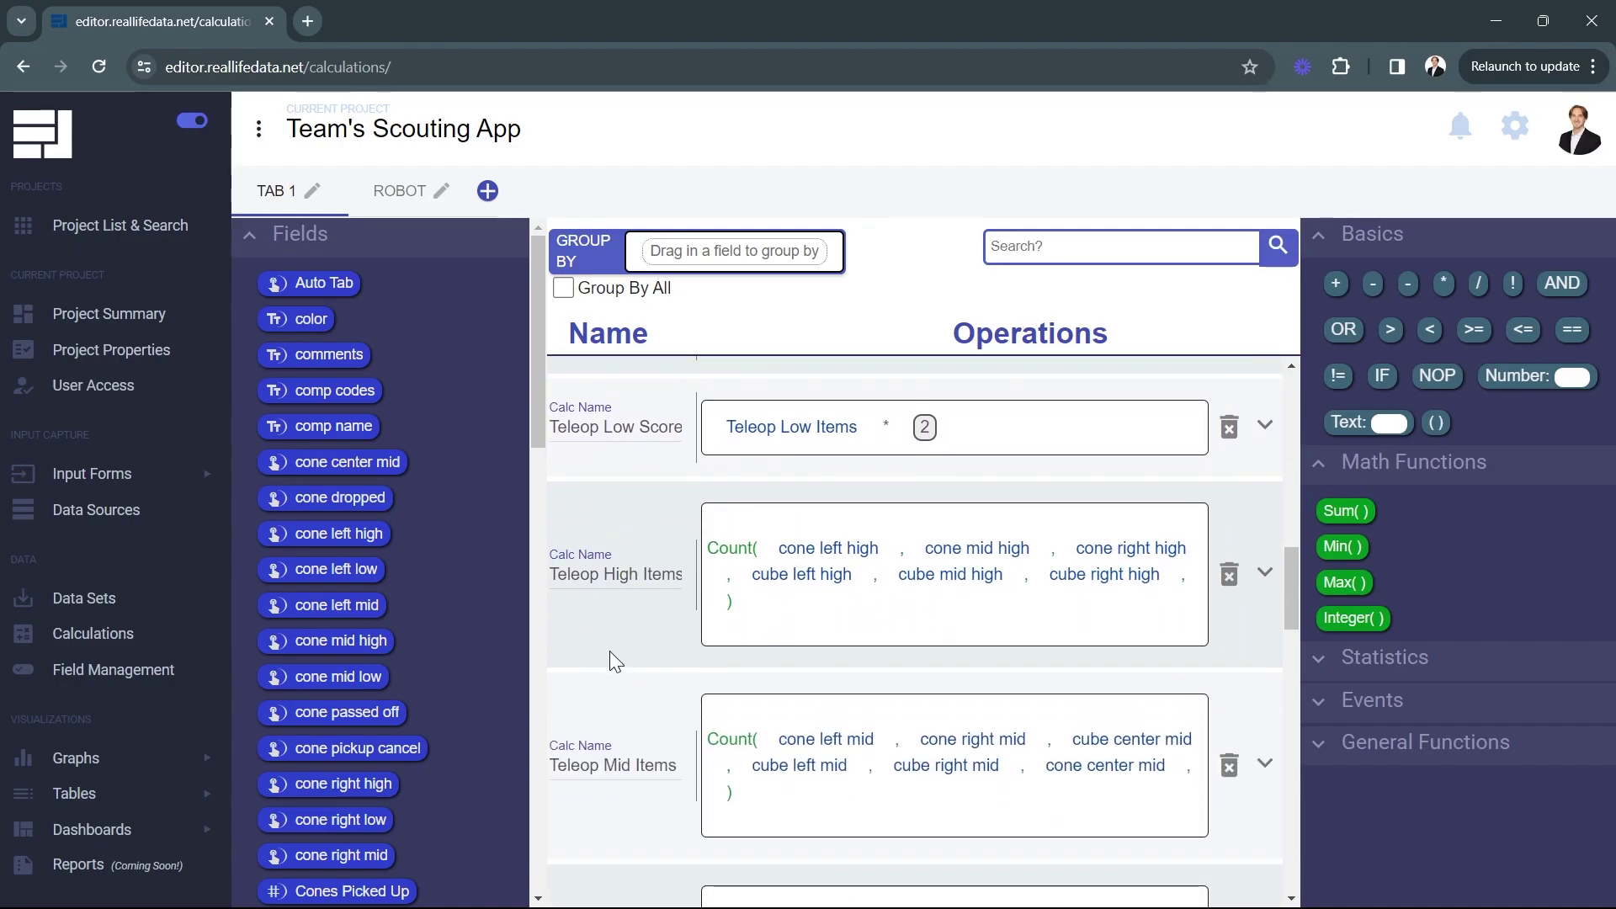
{"action": "scroll", "coordinate": [619, 644], "scroll_direction": "down", "scroll_amount": 3}
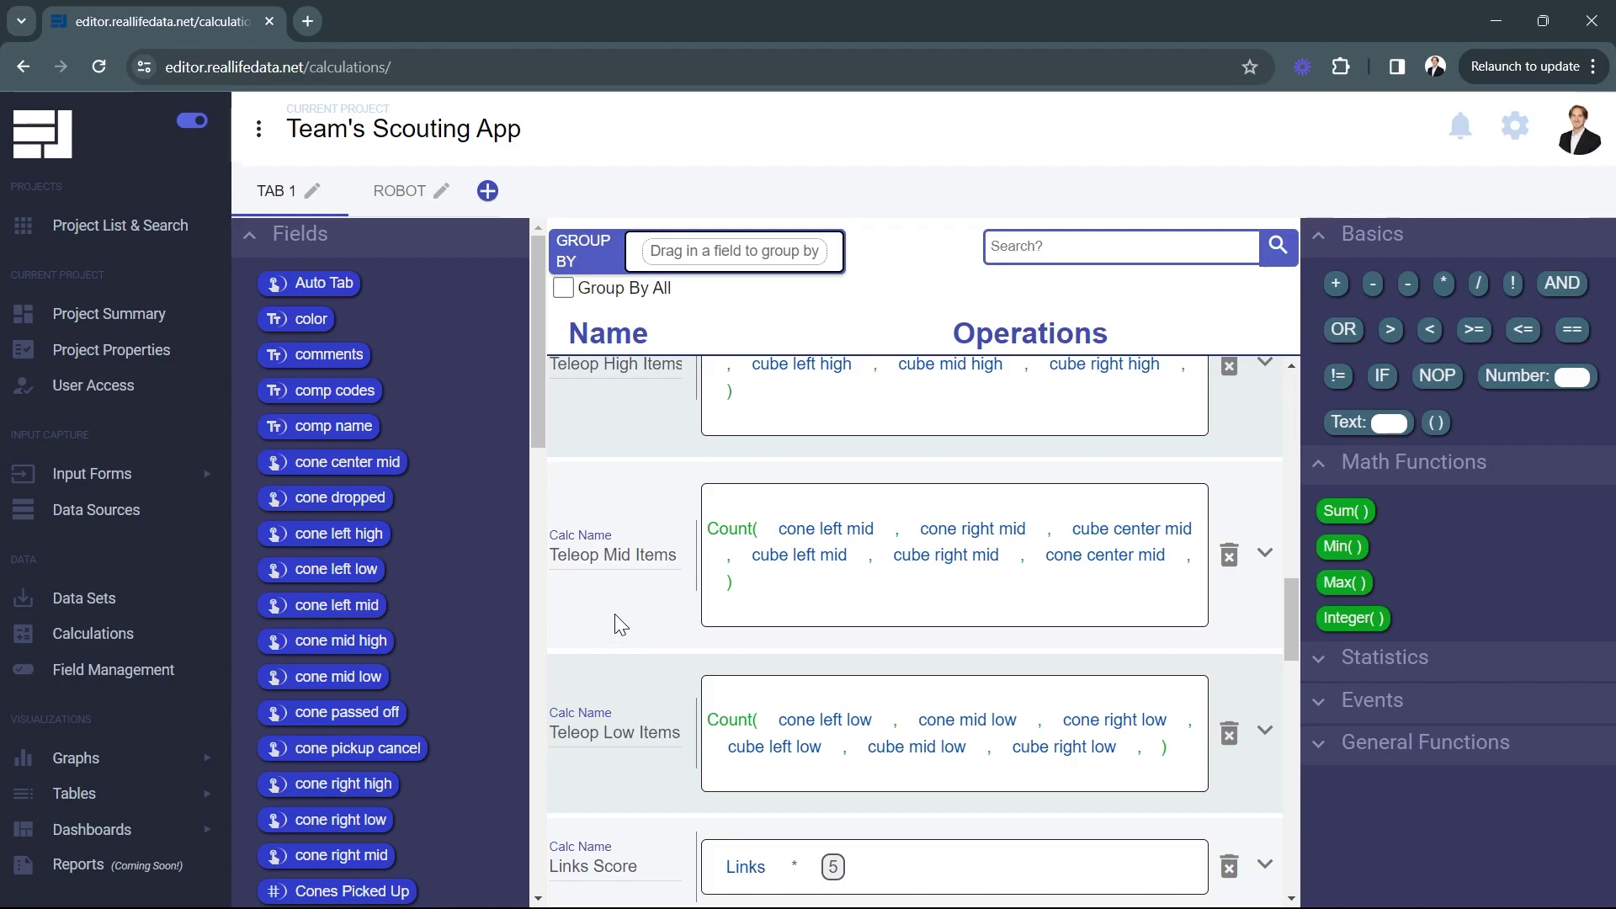
Add a calculation named "Teleop High Cones" at the end of the Tab 1 list.
{"action": "scroll", "coordinate": [633, 653], "scroll_direction": "down", "scroll_amount": 15}
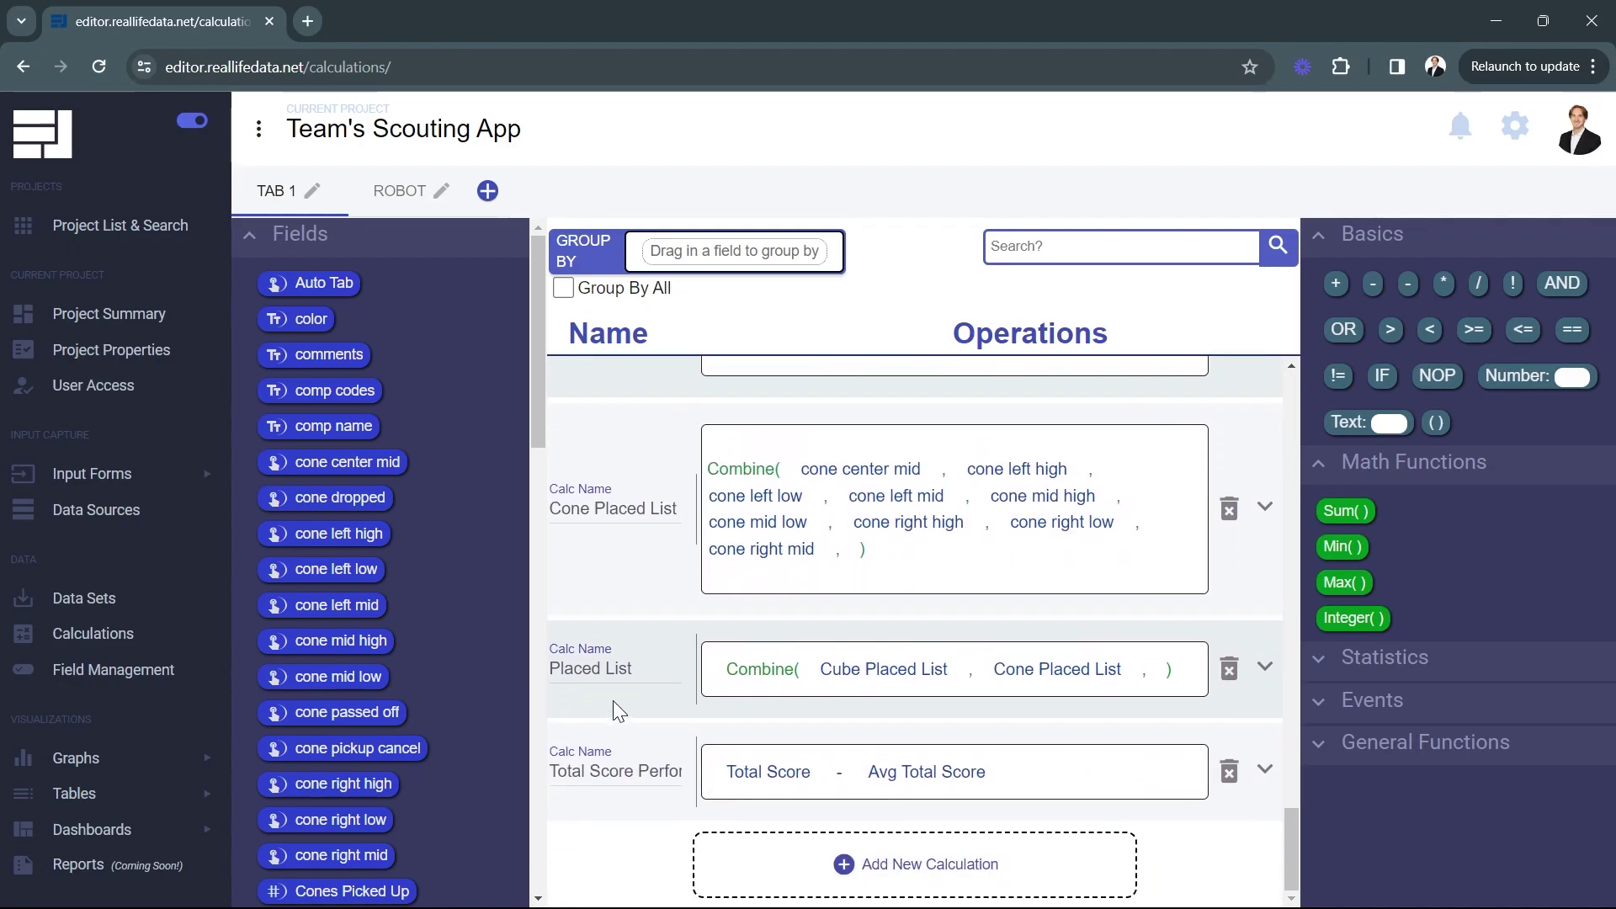
{"action": "left_click", "coordinate": [719, 852]}
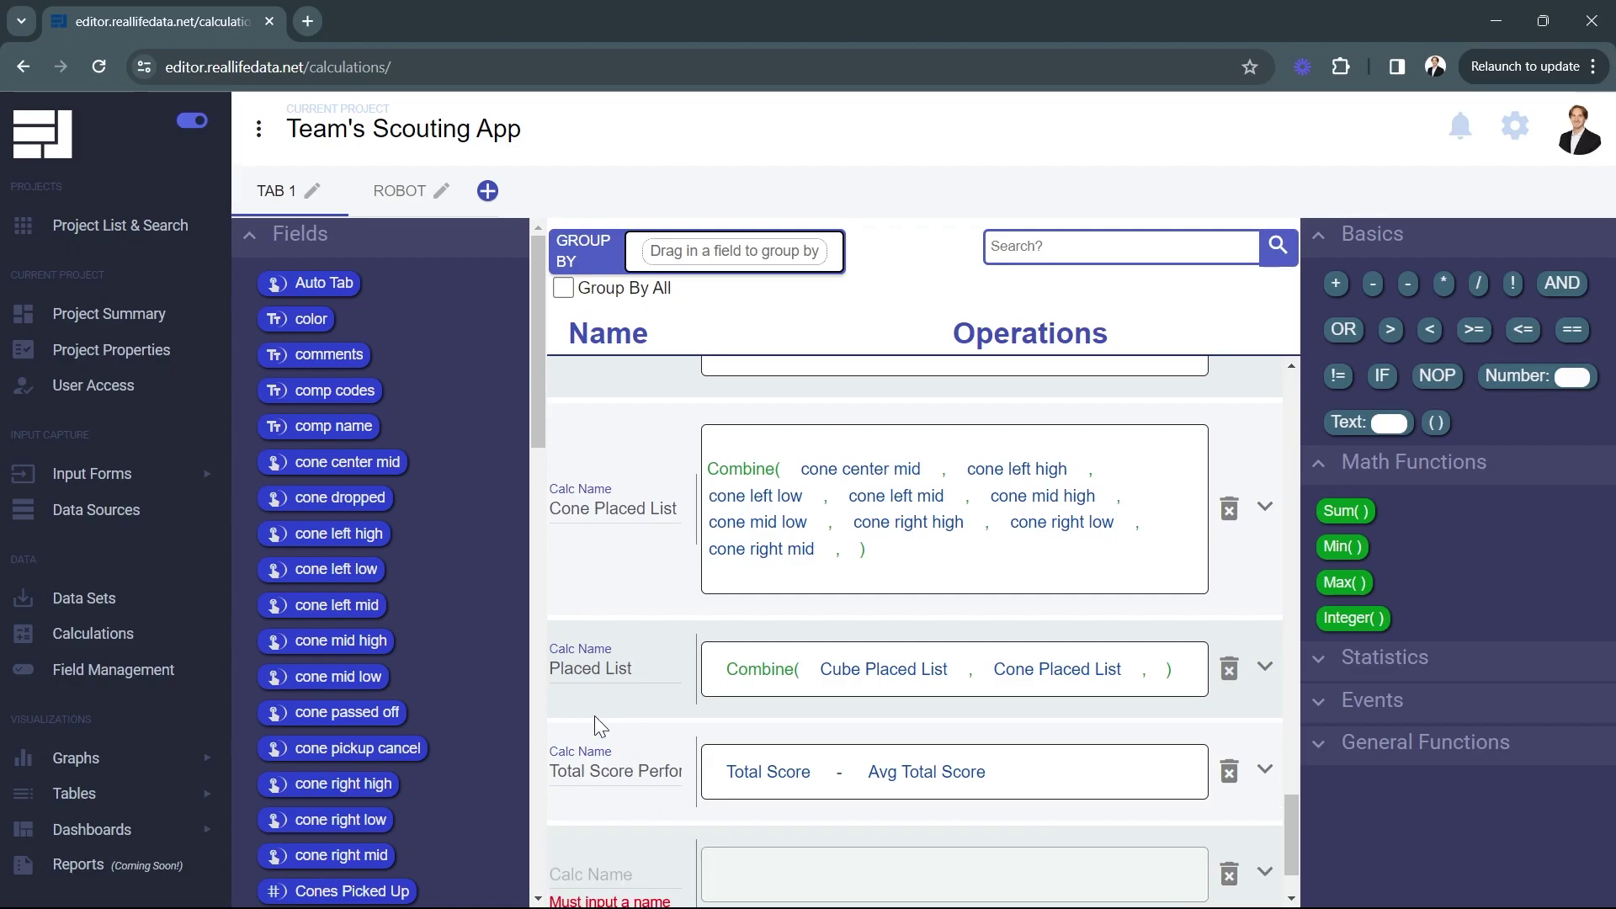
{"action": "left_click", "coordinate": [617, 767]}
{"action": "type", "text": "Te"}
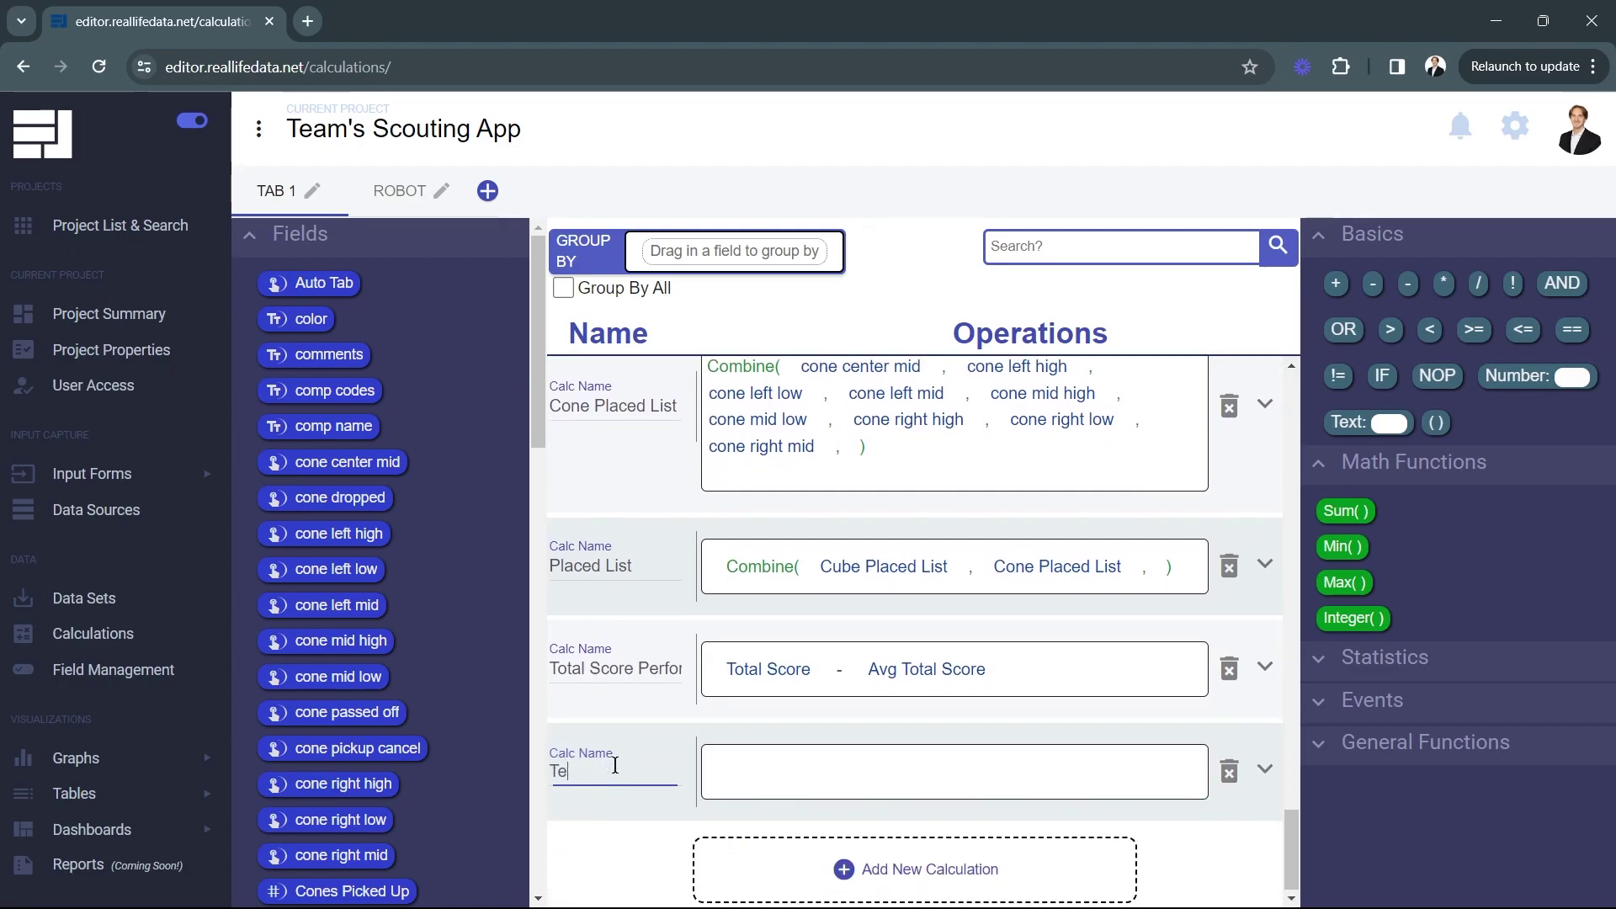
{"action": "type", "text": "leop High Cones"}
{"action": "left_click", "coordinate": [636, 848]}
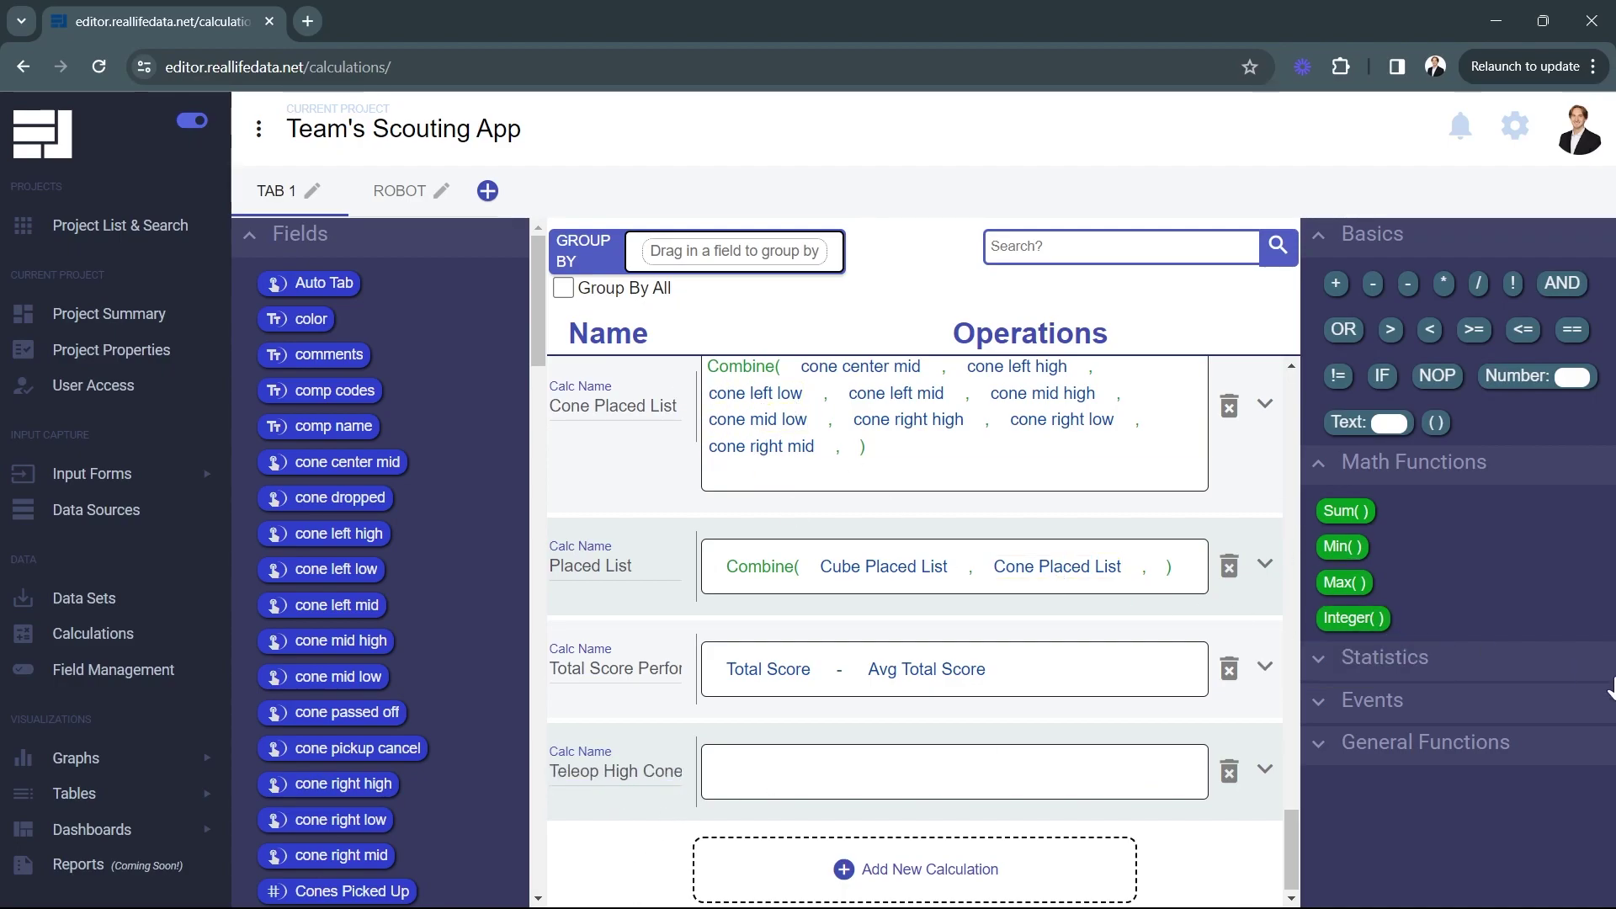
Define Teleop High Cones as a Count of cone left high, cone mid high and cone right high.
{"action": "left_click", "coordinate": [1405, 700]}
{"action": "left_click_drag", "start_coordinate": [1352, 856], "coordinate": [908, 778]}
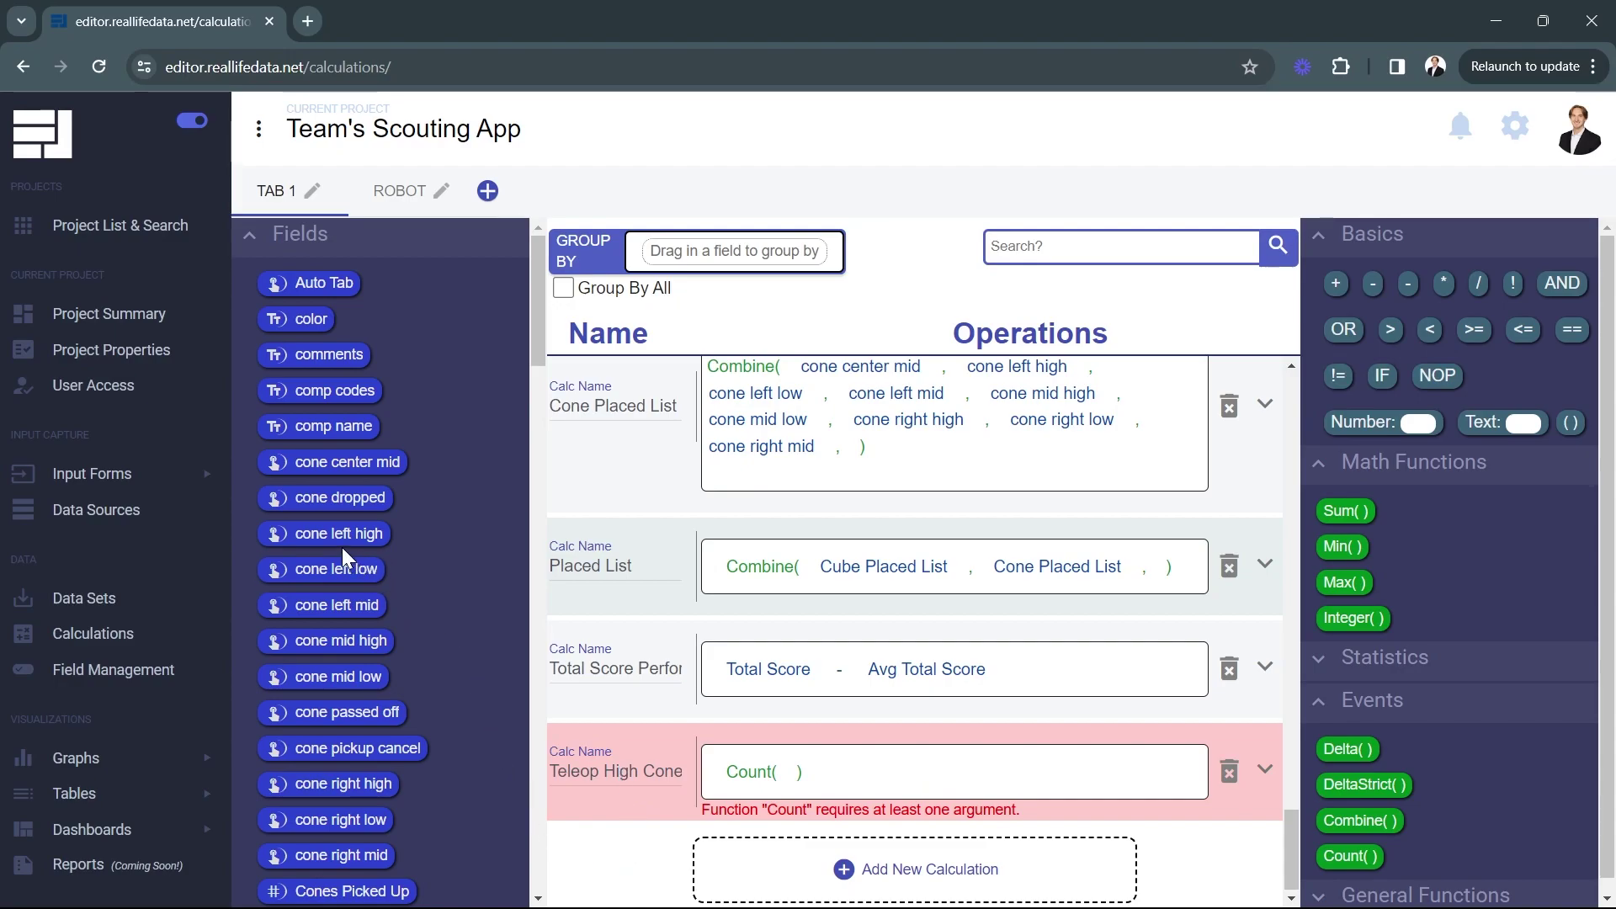
{"action": "left_click_drag", "start_coordinate": [341, 539], "coordinate": [786, 779]}
{"action": "left_click_drag", "start_coordinate": [367, 639], "coordinate": [989, 770]}
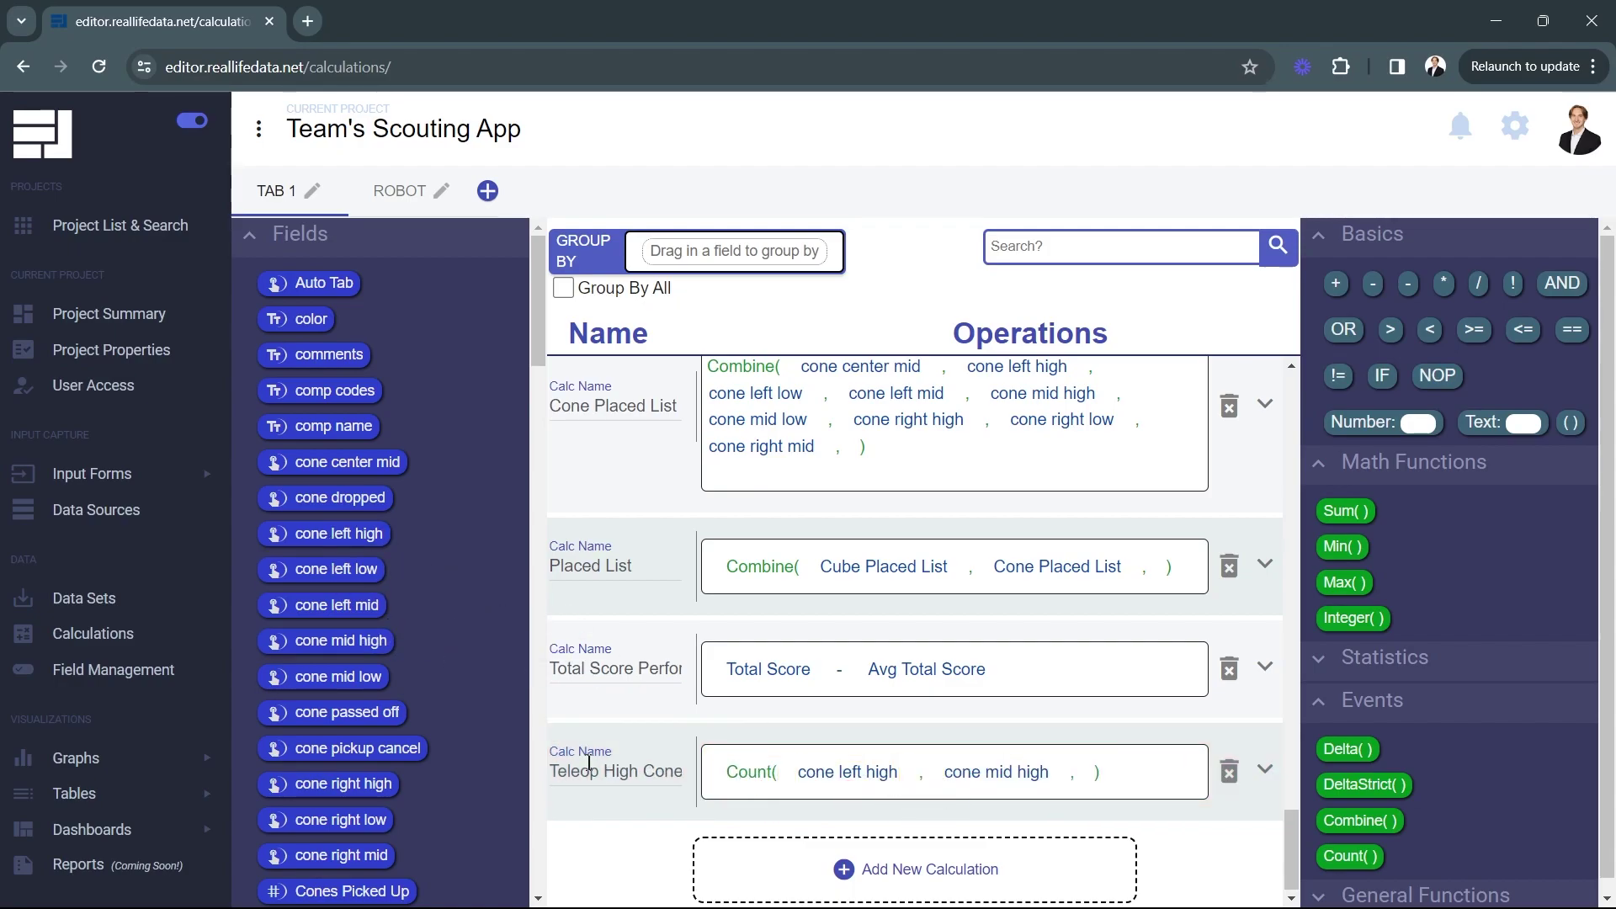
{"action": "left_click_drag", "start_coordinate": [410, 781], "coordinate": [1068, 771]}
Add a calculation named "Teleop Mid Cones" with an empty Count function, and another named "Teleop Low Cones".
{"action": "scroll", "coordinate": [656, 737], "scroll_direction": "down", "scroll_amount": 1}
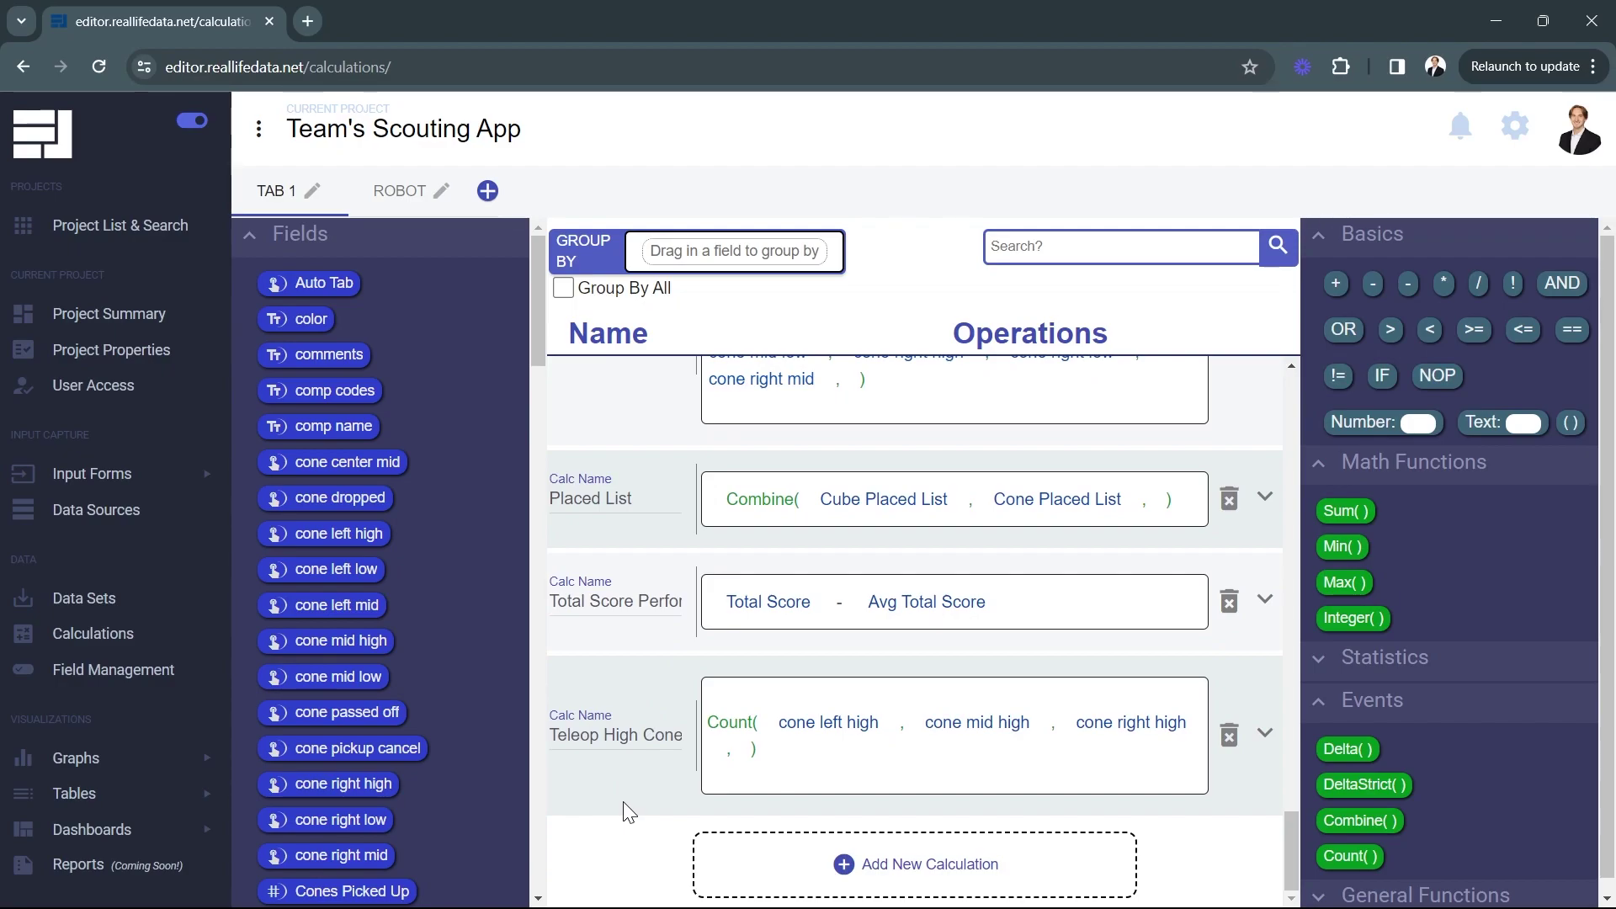
{"action": "left_click", "coordinate": [721, 858]}
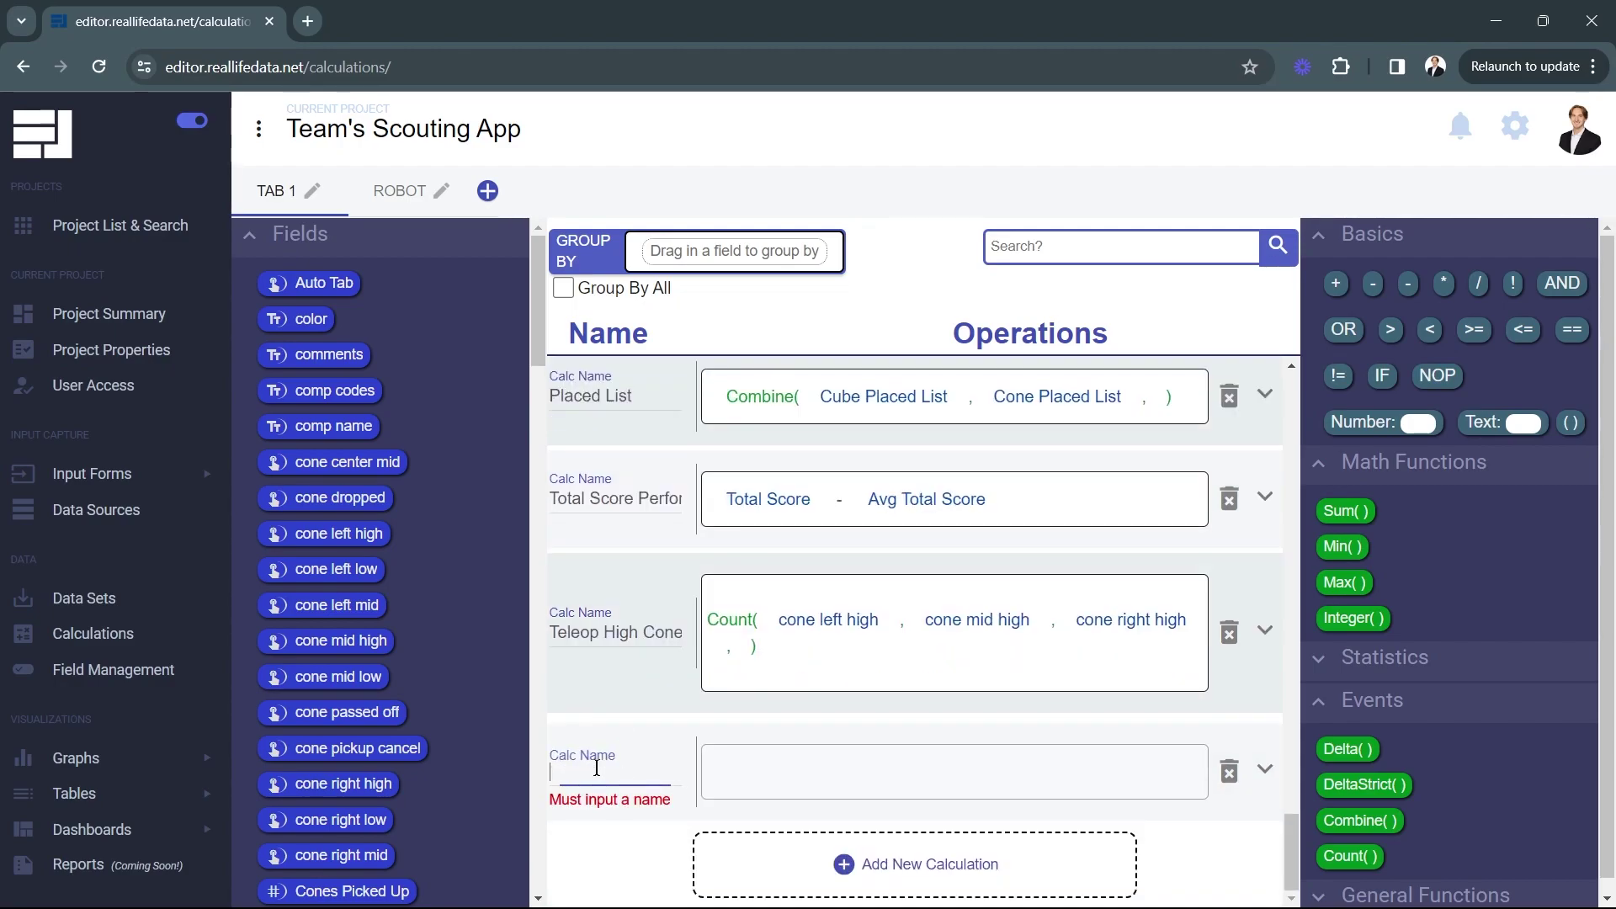
{"action": "left_click", "coordinate": [595, 770]}
{"action": "type", "text": "Teleop Mid Cones"}
{"action": "left_click", "coordinate": [1350, 855]}
{"action": "left_click", "coordinate": [914, 867]}
{"action": "left_click", "coordinate": [629, 867]}
{"action": "type", "text": "Teleop Low Cones"}
Add three calculations named "Teleop High Cubes", "Teleop Mid Cubes" and "Teleop Low Cubes".
{"action": "key", "text": "Return"}
{"action": "type", "text": "Teleop High Cubes"}
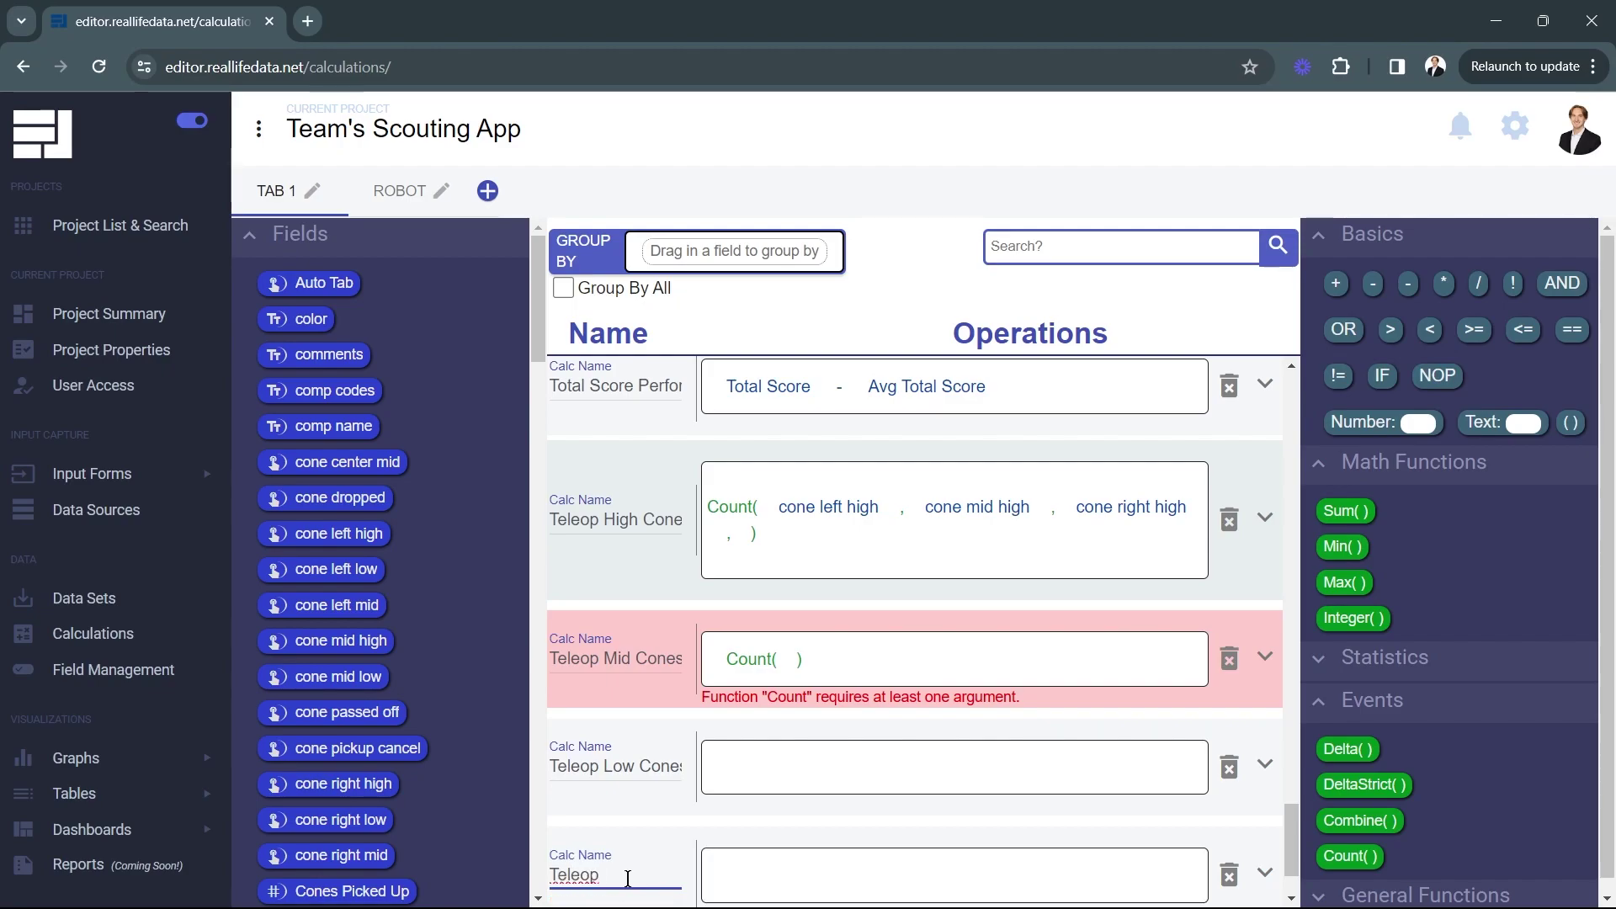
{"action": "key", "text": "Return"}
{"action": "type", "text": "Teleop Mid Cubes"}
{"action": "key", "text": "Return"}
{"action": "type", "text": "Teleop Low Cubes"}
Insert an empty Count function into Teleop Low Cones and into the High, Mid and Low Cubes calculations.
{"action": "left_click_drag", "start_coordinate": [1350, 855], "coordinate": [954, 551]}
{"action": "left_click_drag", "start_coordinate": [1350, 855], "coordinate": [955, 659]}
{"action": "left_click_drag", "start_coordinate": [1349, 855], "coordinate": [954, 767]}
{"action": "left_click_drag", "start_coordinate": [1349, 855], "coordinate": [945, 874]}
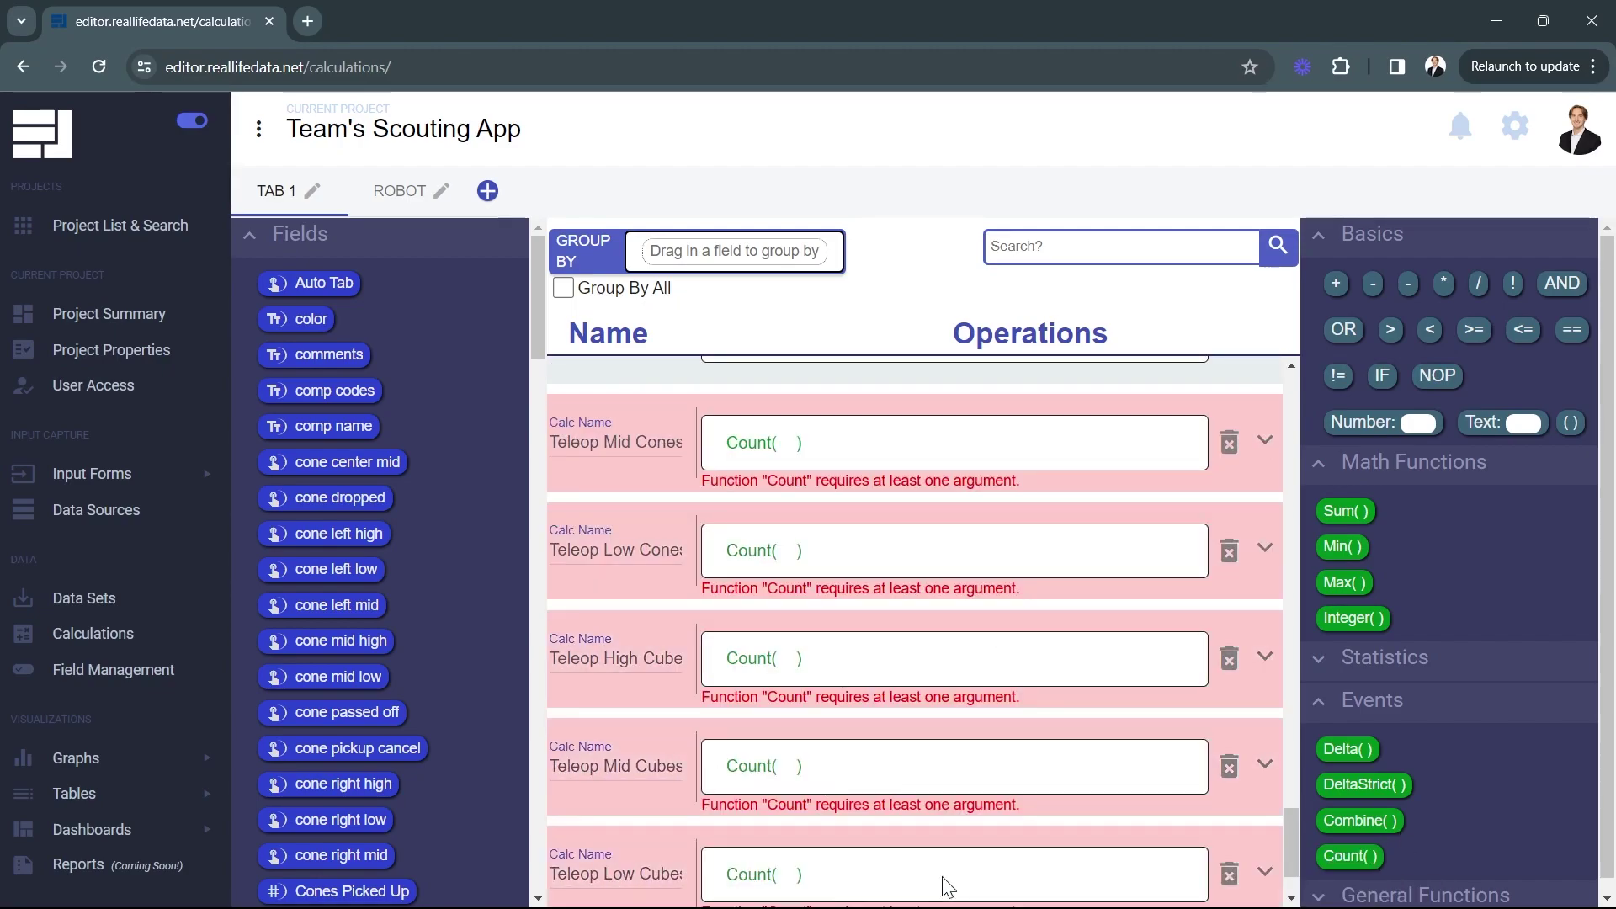
Fill the Teleop Mid Cones count with cone left, center and right mid, and Teleop Low Cones with cone left, mid and right low.
{"action": "scroll", "coordinate": [945, 758], "scroll_direction": "up", "scroll_amount": 3}
{"action": "left_click_drag", "start_coordinate": [345, 605], "coordinate": [774, 655]}
{"action": "left_click_drag", "start_coordinate": [336, 569], "coordinate": [791, 764]}
{"action": "left_click_drag", "start_coordinate": [347, 462], "coordinate": [955, 673]}
{"action": "left_click_drag", "start_coordinate": [337, 677], "coordinate": [960, 762]}
{"action": "left_click_drag", "start_coordinate": [341, 855], "coordinate": [1082, 667]}
{"action": "left_click_drag", "start_coordinate": [341, 819], "coordinate": [1070, 833]}
Add cube center mid and left mid to Teleop Mid Cubes, cube left high to Teleop High Cubes, and cube left low to Teleop Low Cubes.
{"action": "scroll", "coordinate": [926, 673], "scroll_direction": "down", "scroll_amount": 3}
{"action": "scroll", "coordinate": [379, 589], "scroll_direction": "down", "scroll_amount": 4}
{"action": "left_click_drag", "start_coordinate": [346, 603], "coordinate": [740, 780]}
{"action": "left_click_drag", "start_coordinate": [336, 674], "coordinate": [757, 674]}
{"action": "scroll", "coordinate": [926, 673], "scroll_direction": "down", "scroll_amount": 2}
{"action": "left_click_drag", "start_coordinate": [336, 718], "coordinate": [947, 791]}
{"action": "left_click_drag", "start_coordinate": [336, 754], "coordinate": [959, 680]}
Complete the teleop counts: High Cubes with cube mid and right high, Low Cubes with cube mid and right low, Mid Cubes with cube right mid.
{"action": "scroll", "coordinate": [337, 683], "scroll_direction": "down", "scroll_amount": 1}
{"action": "left_click_drag", "start_coordinate": [341, 685], "coordinate": [960, 587]}
{"action": "left_click_drag", "start_coordinate": [337, 720], "coordinate": [926, 787]}
{"action": "scroll", "coordinate": [379, 589], "scroll_direction": "down", "scroll_amount": 2}
{"action": "left_click_drag", "start_coordinate": [340, 768], "coordinate": [1044, 589]}
{"action": "scroll", "coordinate": [379, 589], "scroll_direction": "down", "scroll_amount": 2}
{"action": "left_click_drag", "start_coordinate": [341, 653], "coordinate": [1077, 854]}
{"action": "left_click_drag", "start_coordinate": [341, 689], "coordinate": [947, 749]}
{"action": "scroll", "coordinate": [860, 612], "scroll_direction": "down", "scroll_amount": 2}
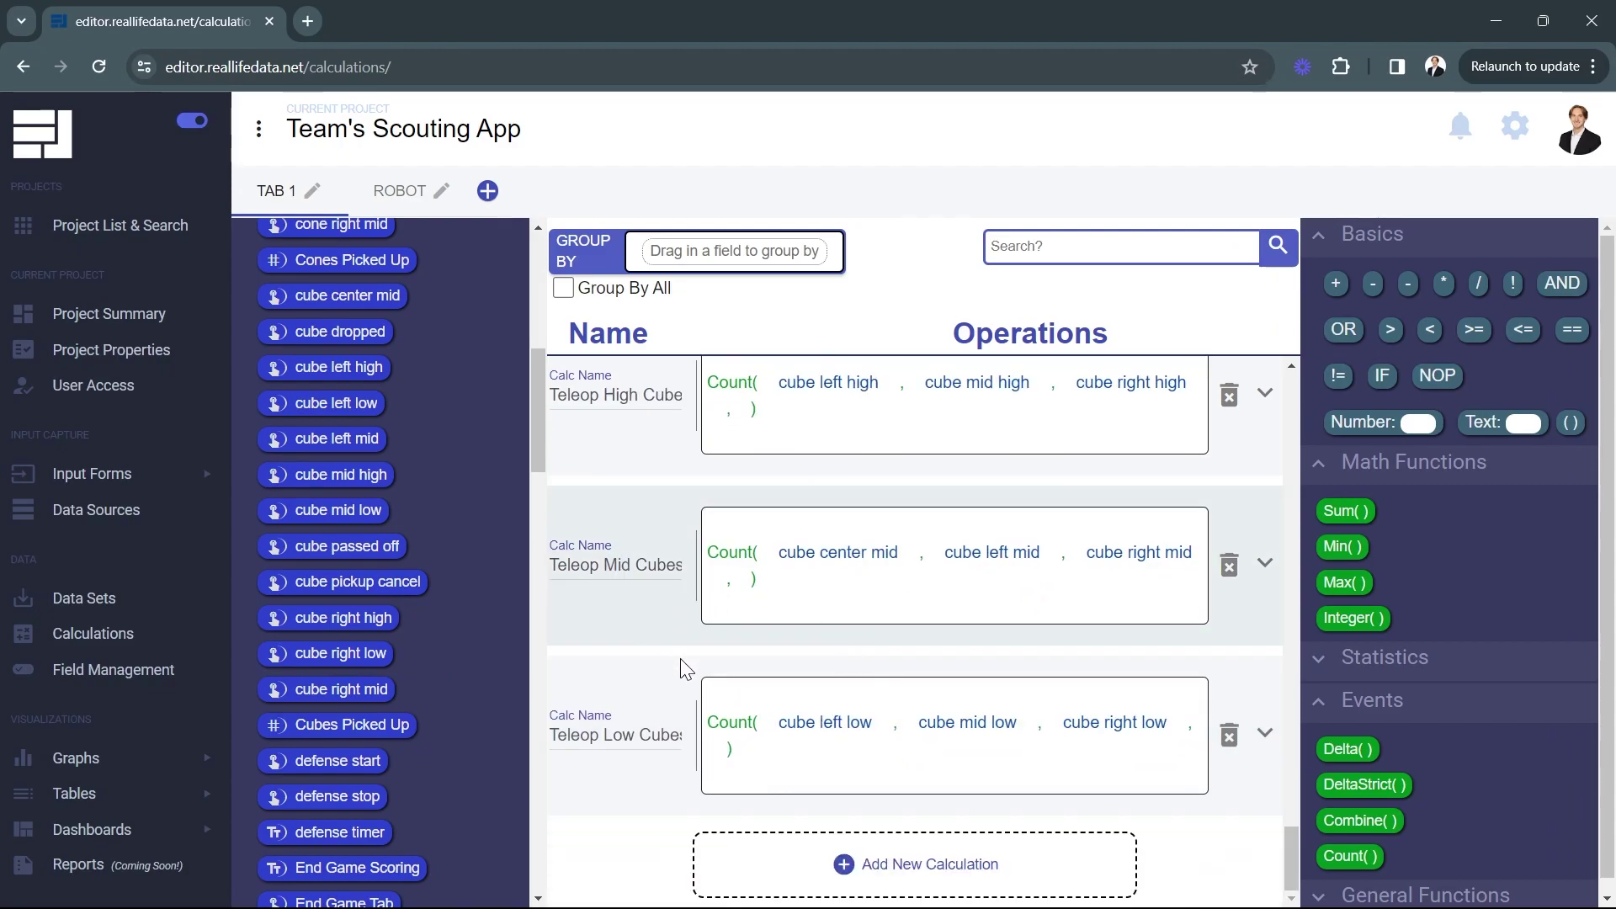
{"action": "scroll", "coordinate": [659, 718], "scroll_direction": "up", "scroll_amount": 5}
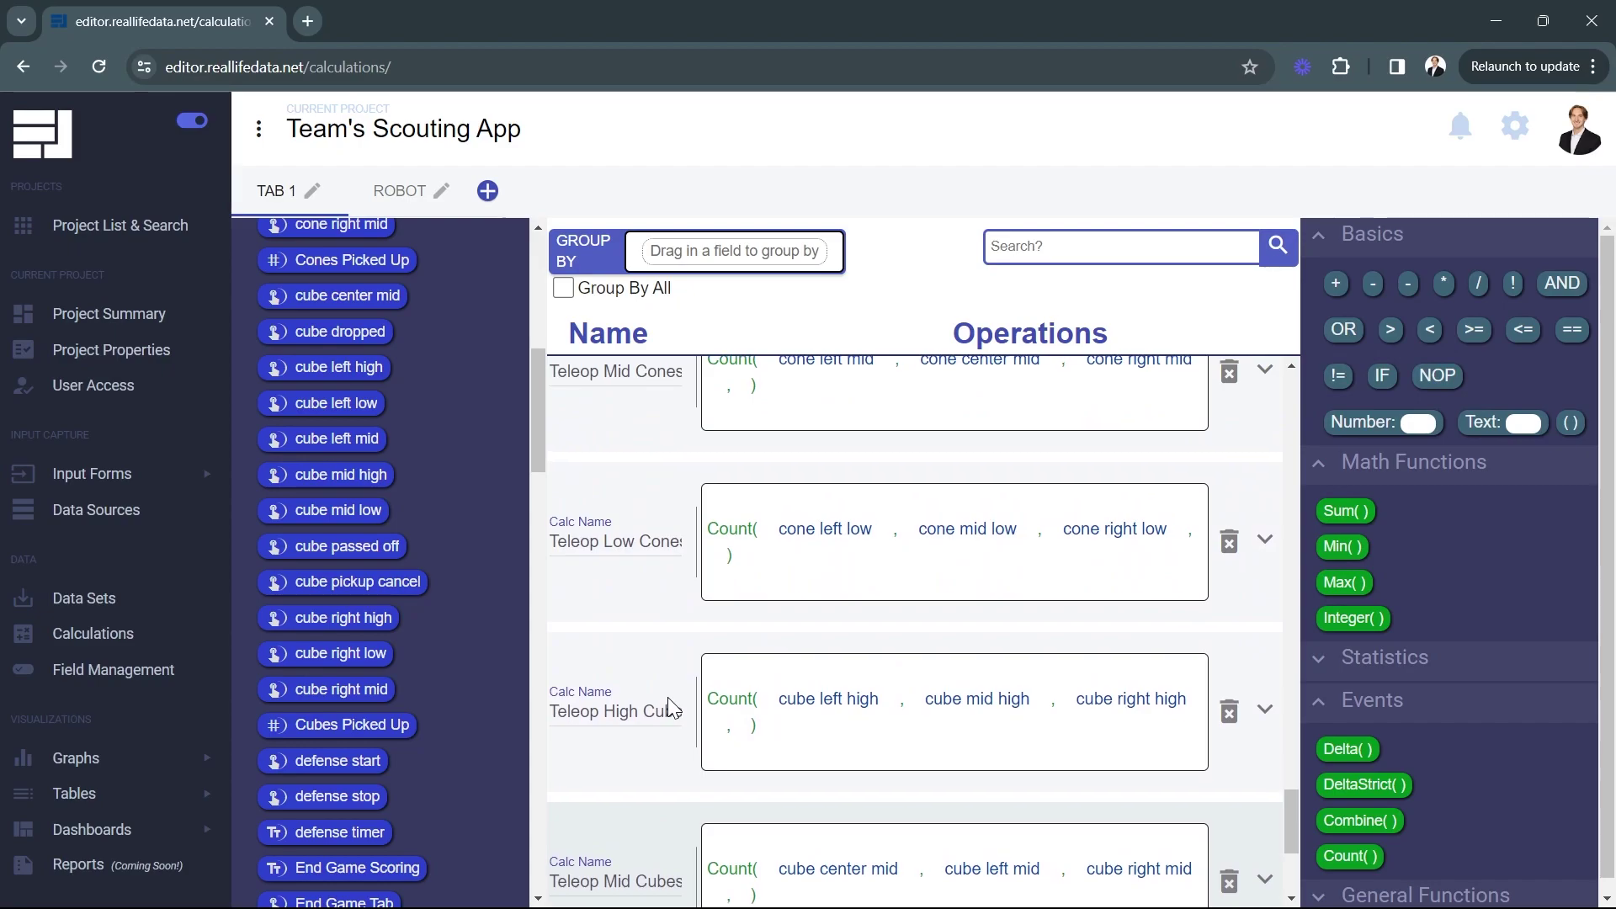
{"action": "scroll", "coordinate": [672, 698], "scroll_direction": "up", "scroll_amount": 2}
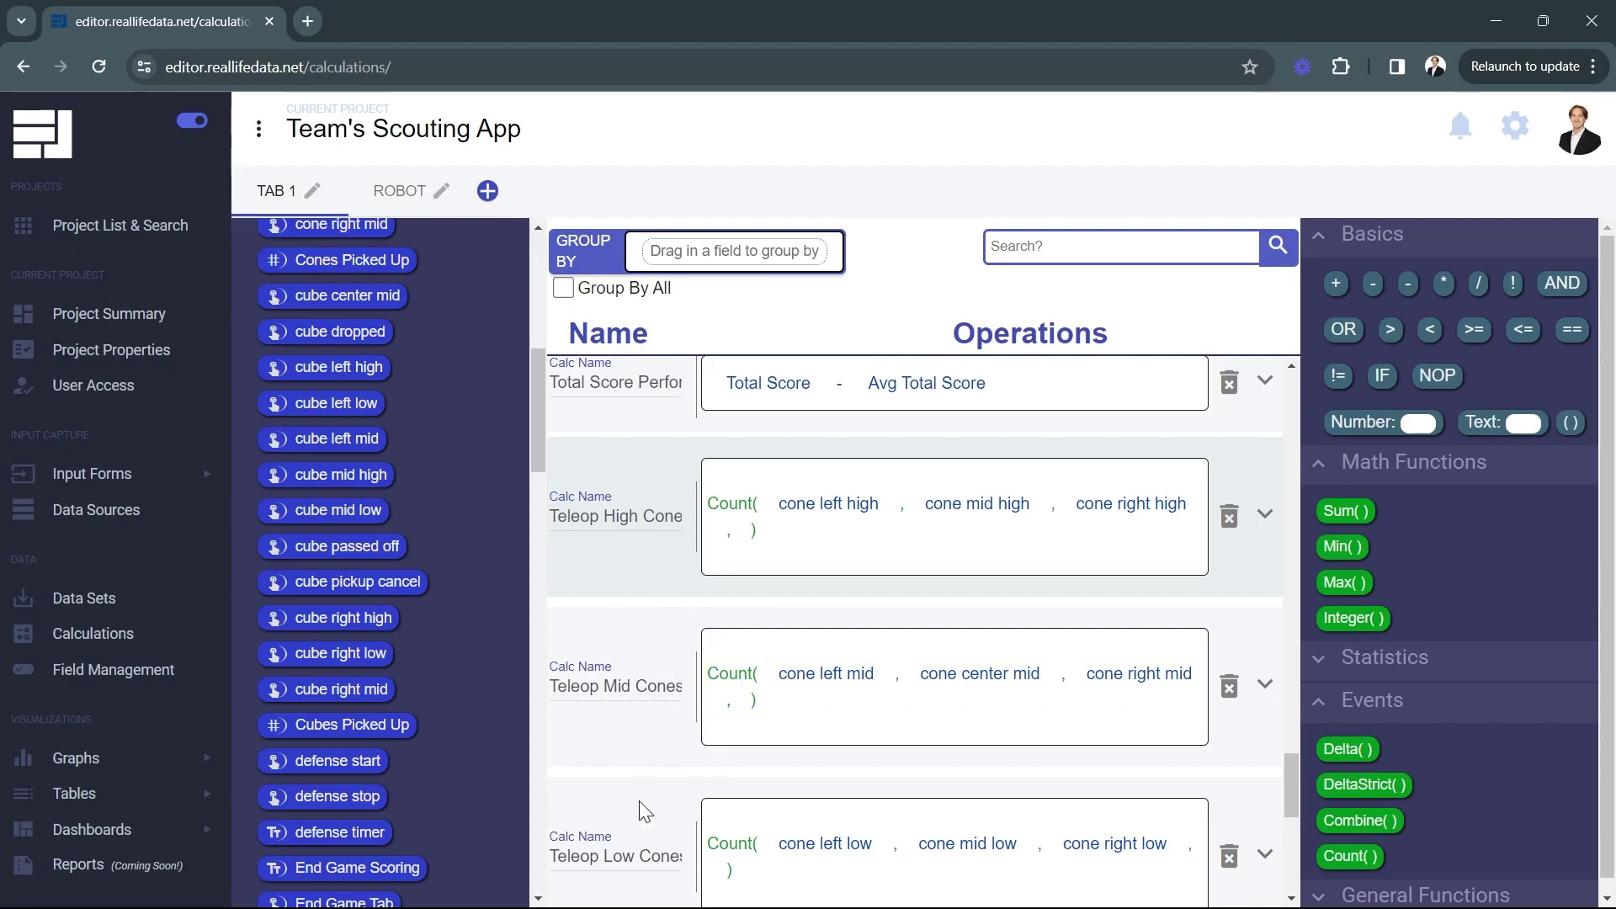
{"action": "scroll", "coordinate": [639, 801], "scroll_direction": "down", "scroll_amount": 2}
Add a calculation named Avg Teleop Cubes High to the Robot tab's calculations.
{"action": "left_click", "coordinate": [404, 190]}
{"action": "scroll", "coordinate": [623, 605], "scroll_direction": "down", "scroll_amount": 3}
{"action": "left_click", "coordinate": [722, 842]}
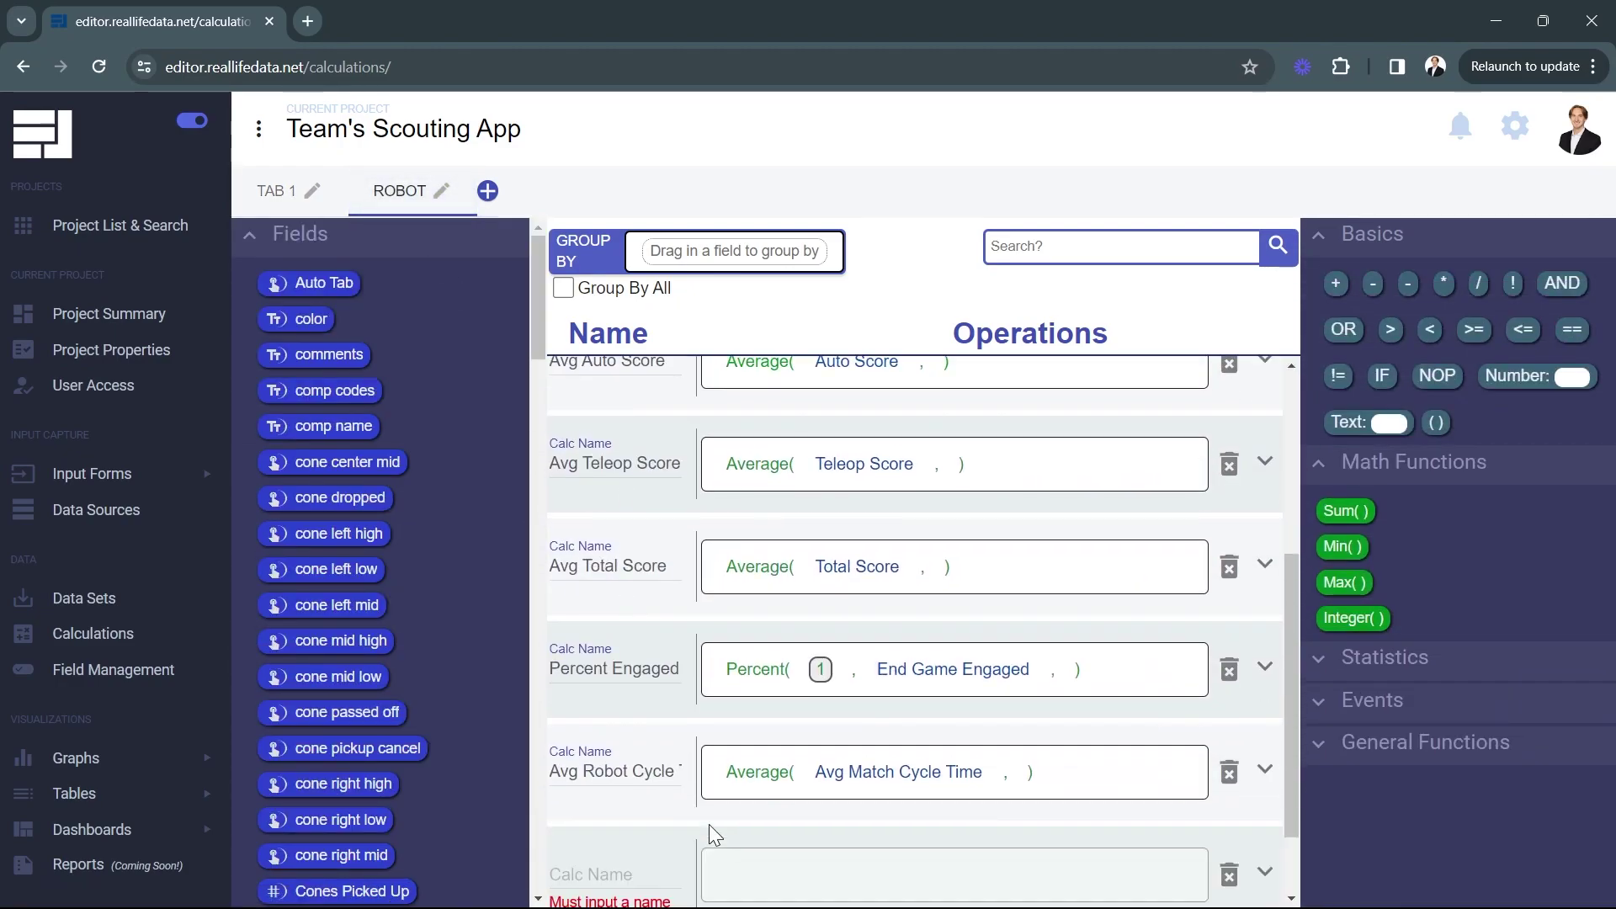
{"action": "scroll", "coordinate": [721, 841], "scroll_direction": "down", "scroll_amount": 2}
{"action": "left_click", "coordinate": [636, 775]}
{"action": "type", "text": "Avg "}
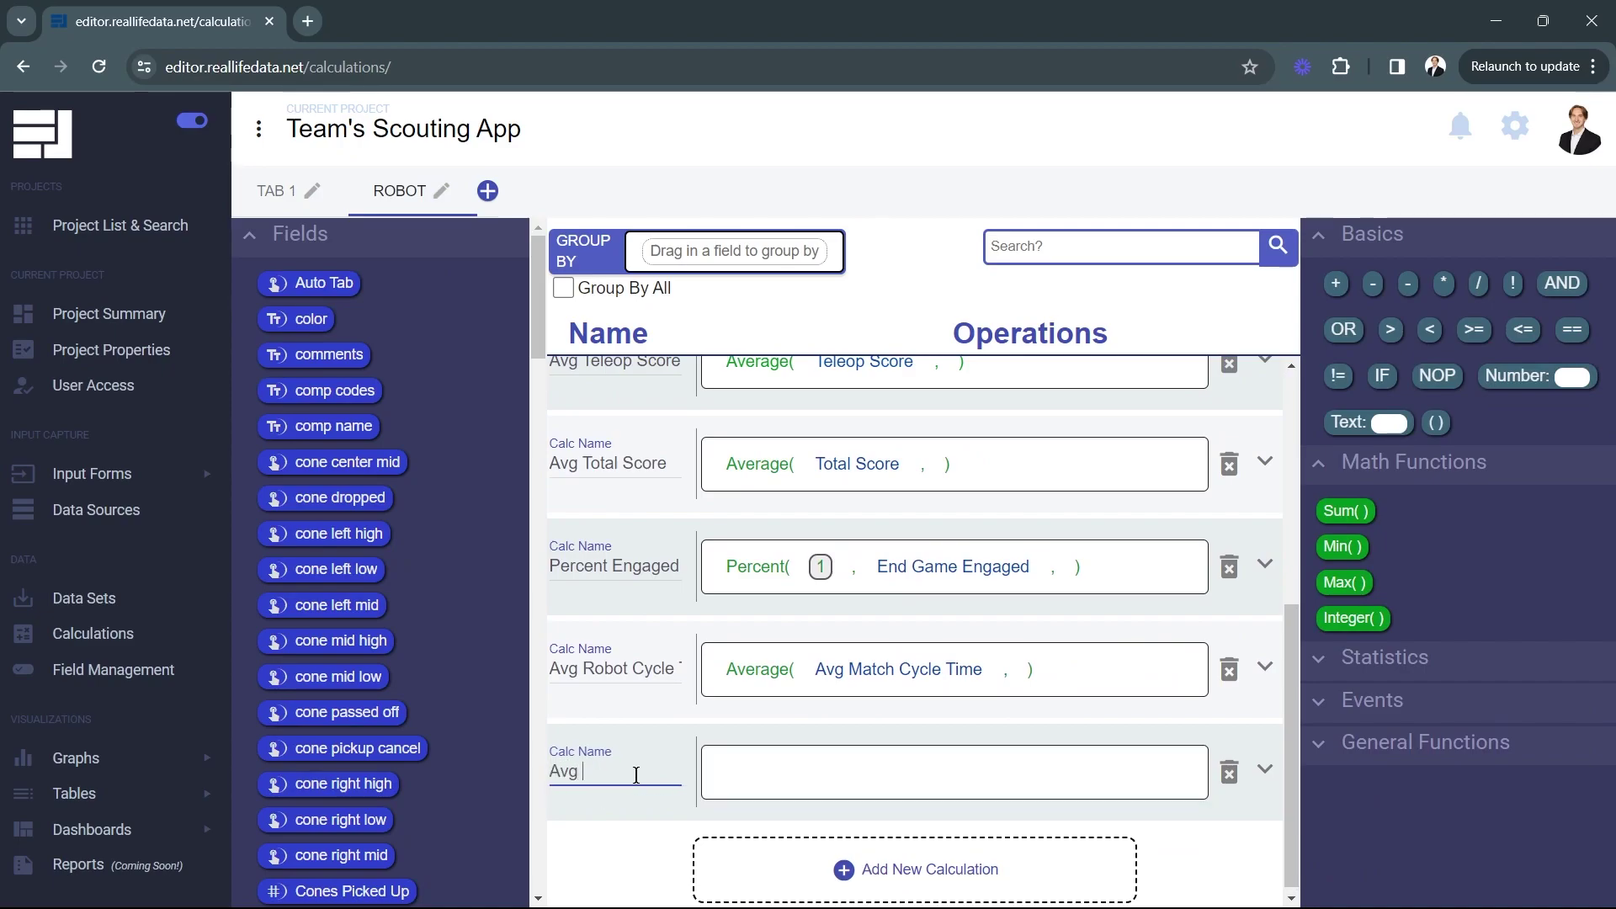
{"action": "type", "text": "Teleop Cubes High"}
{"action": "left_click", "coordinate": [645, 841]}
Define Avg Teleop Cubes High as the Average of Teleop High Cubes.
{"action": "left_click", "coordinate": [1388, 658]}
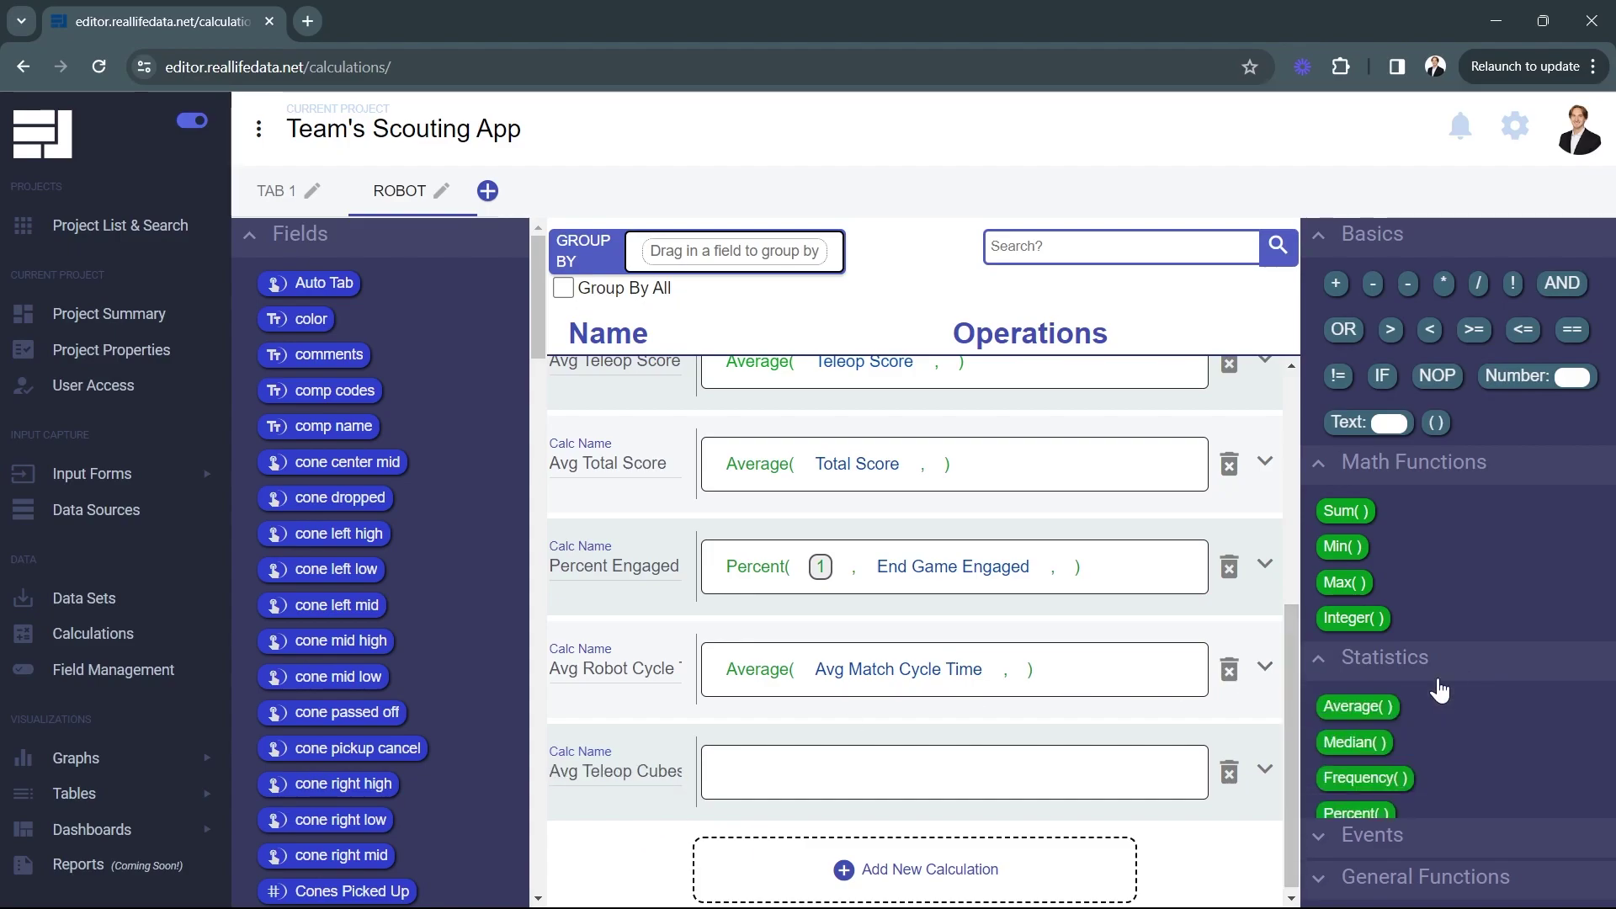
{"action": "left_click_drag", "start_coordinate": [1353, 706], "coordinate": [852, 786]}
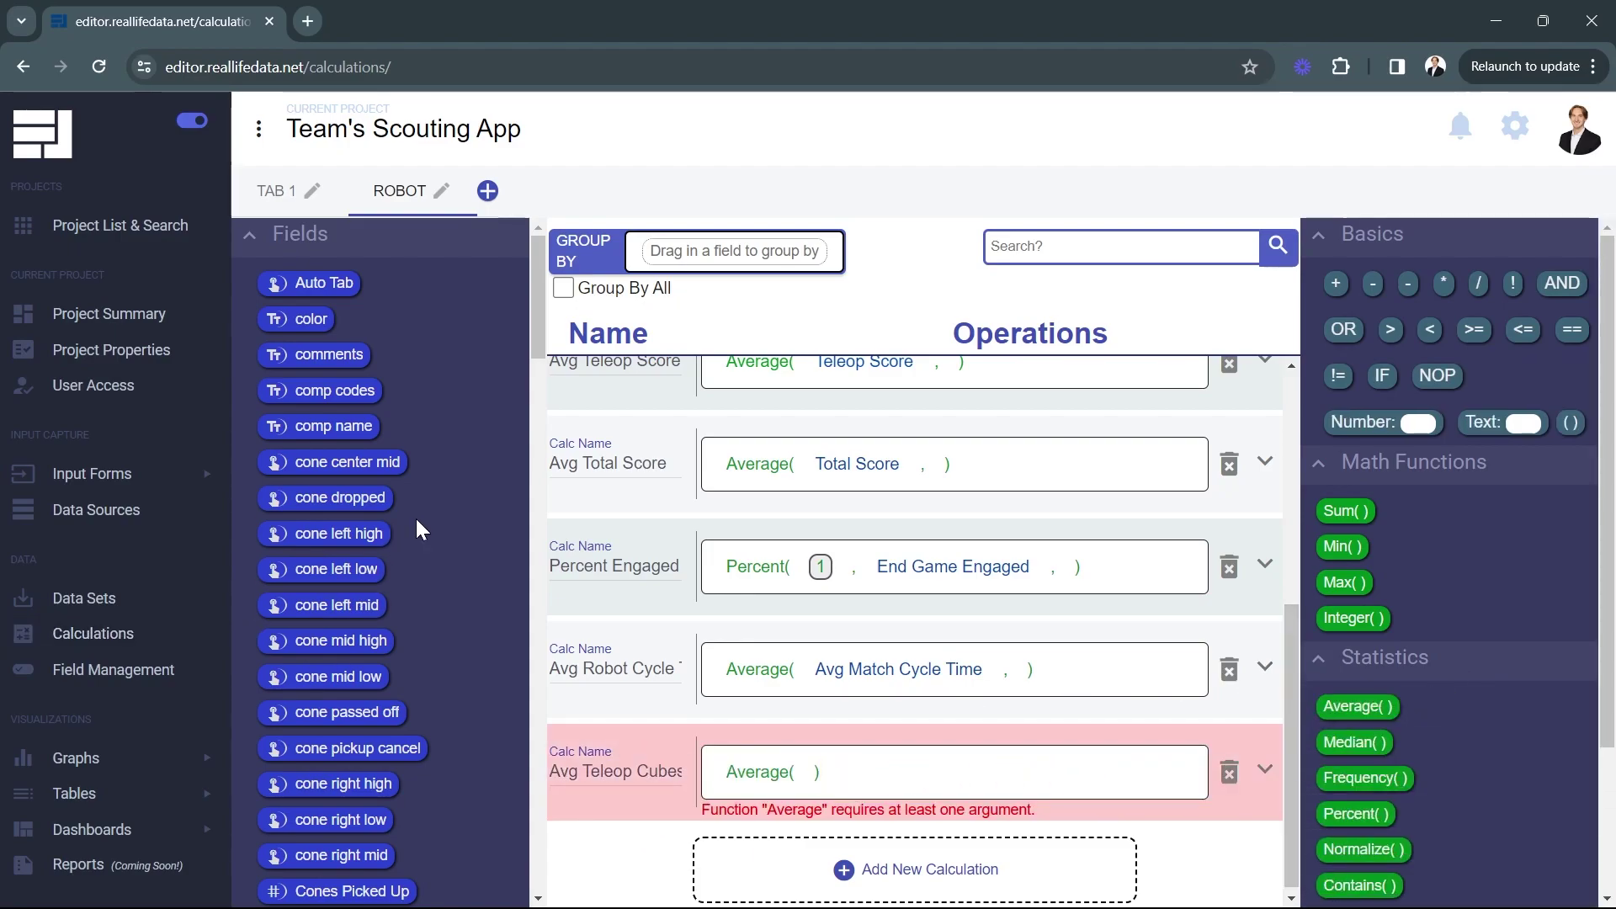
{"action": "scroll", "coordinate": [416, 518], "scroll_direction": "down", "scroll_amount": 10}
{"action": "scroll", "coordinate": [417, 519], "scroll_direction": "down", "scroll_amount": 12}
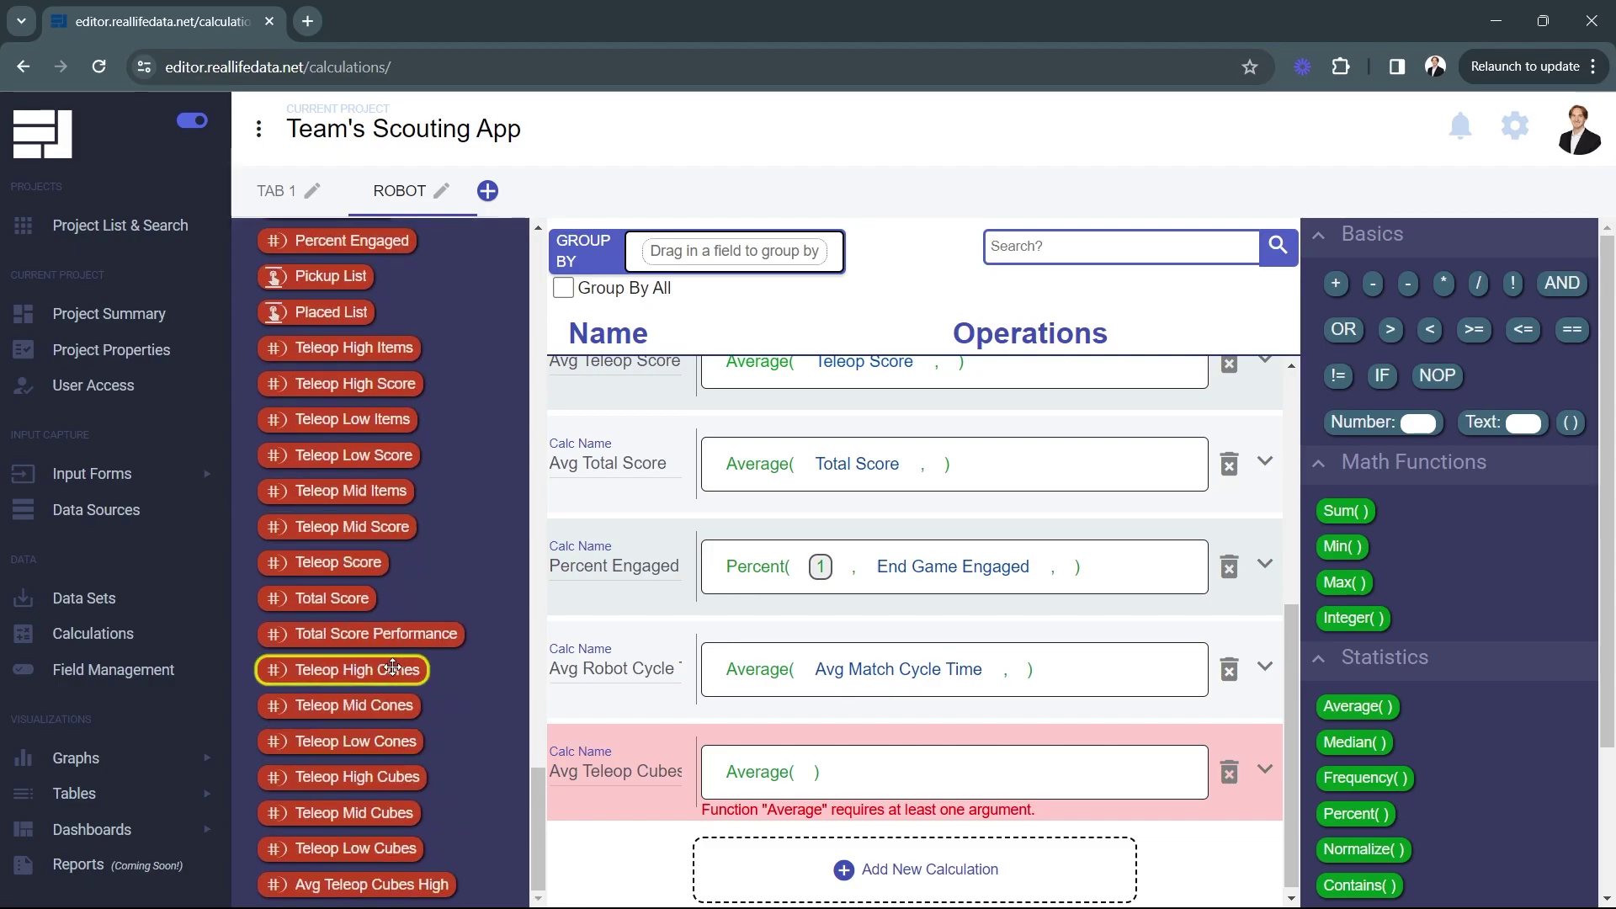
{"action": "left_click_drag", "start_coordinate": [379, 775], "coordinate": [806, 770]}
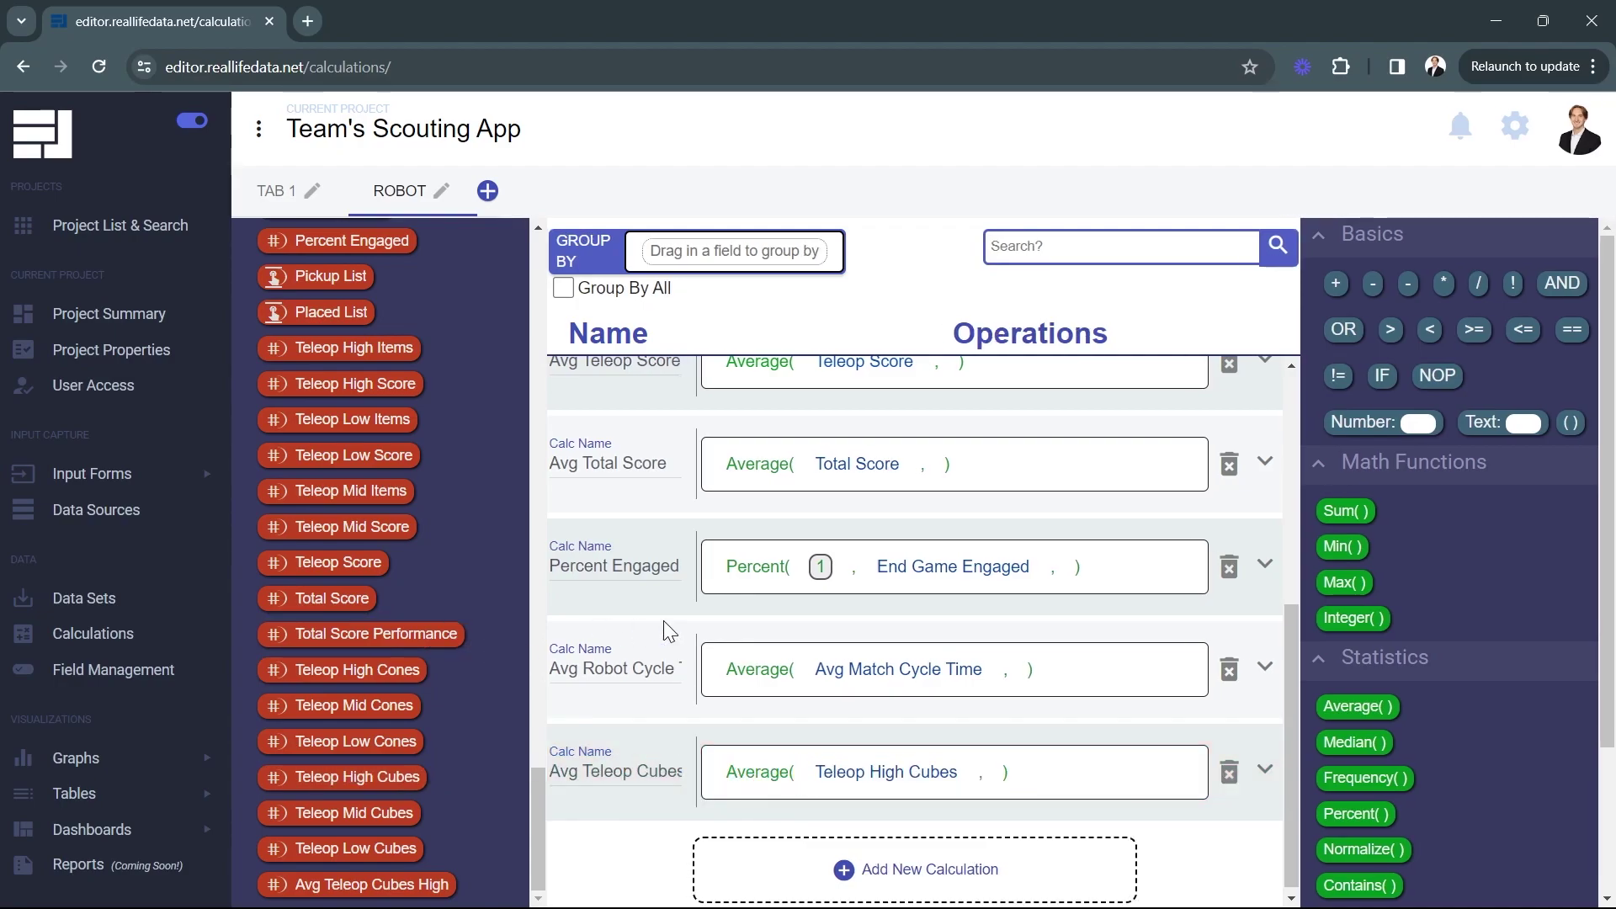
Add two more Robot calculations named Avg Teleop Cubes Mid and Avg Teleop Cubes Low.
{"action": "left_click", "coordinate": [775, 875]}
{"action": "type", "text": "Avg Teleop Cubes Mid"}
{"action": "left_click", "coordinate": [774, 875]}
{"action": "type", "text": "Avg Teleop Cubes Low"}
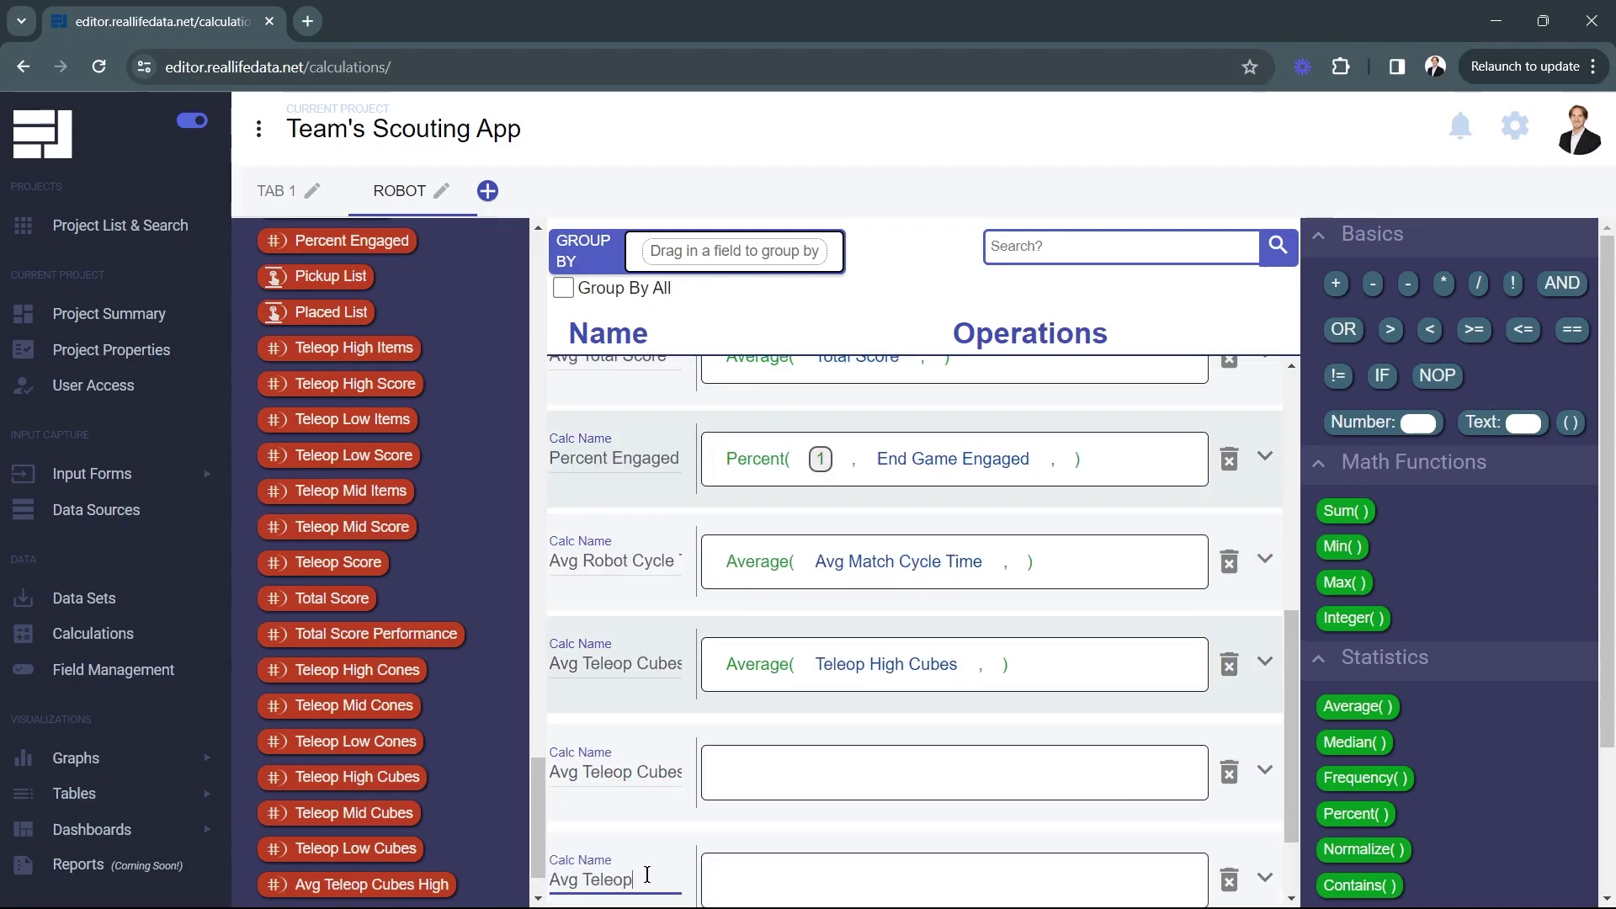
Add three Robot calculations named Avg Teleop Cones High, Avg Teleop Cones Mid and Avg Teleop Cones Low.
{"action": "left_click", "coordinate": [668, 841]}
{"action": "type", "text": "Avg Teleop Cones High"}
{"action": "left_click", "coordinate": [633, 858]}
{"action": "type", "text": "Avg Teleop Cones Mid"}
{"action": "left_click", "coordinate": [633, 867]}
{"action": "type", "text": "Avg Teleop Cones Low"}
Insert Average functions into the five new calculations and fill the cone ones with Teleop High Cones, Teleop Mid Cones and Teleop Low Cones.
{"action": "left_click_drag", "start_coordinate": [1357, 706], "coordinate": [875, 543]}
{"action": "scroll", "coordinate": [878, 543], "scroll_direction": "down", "scroll_amount": 2}
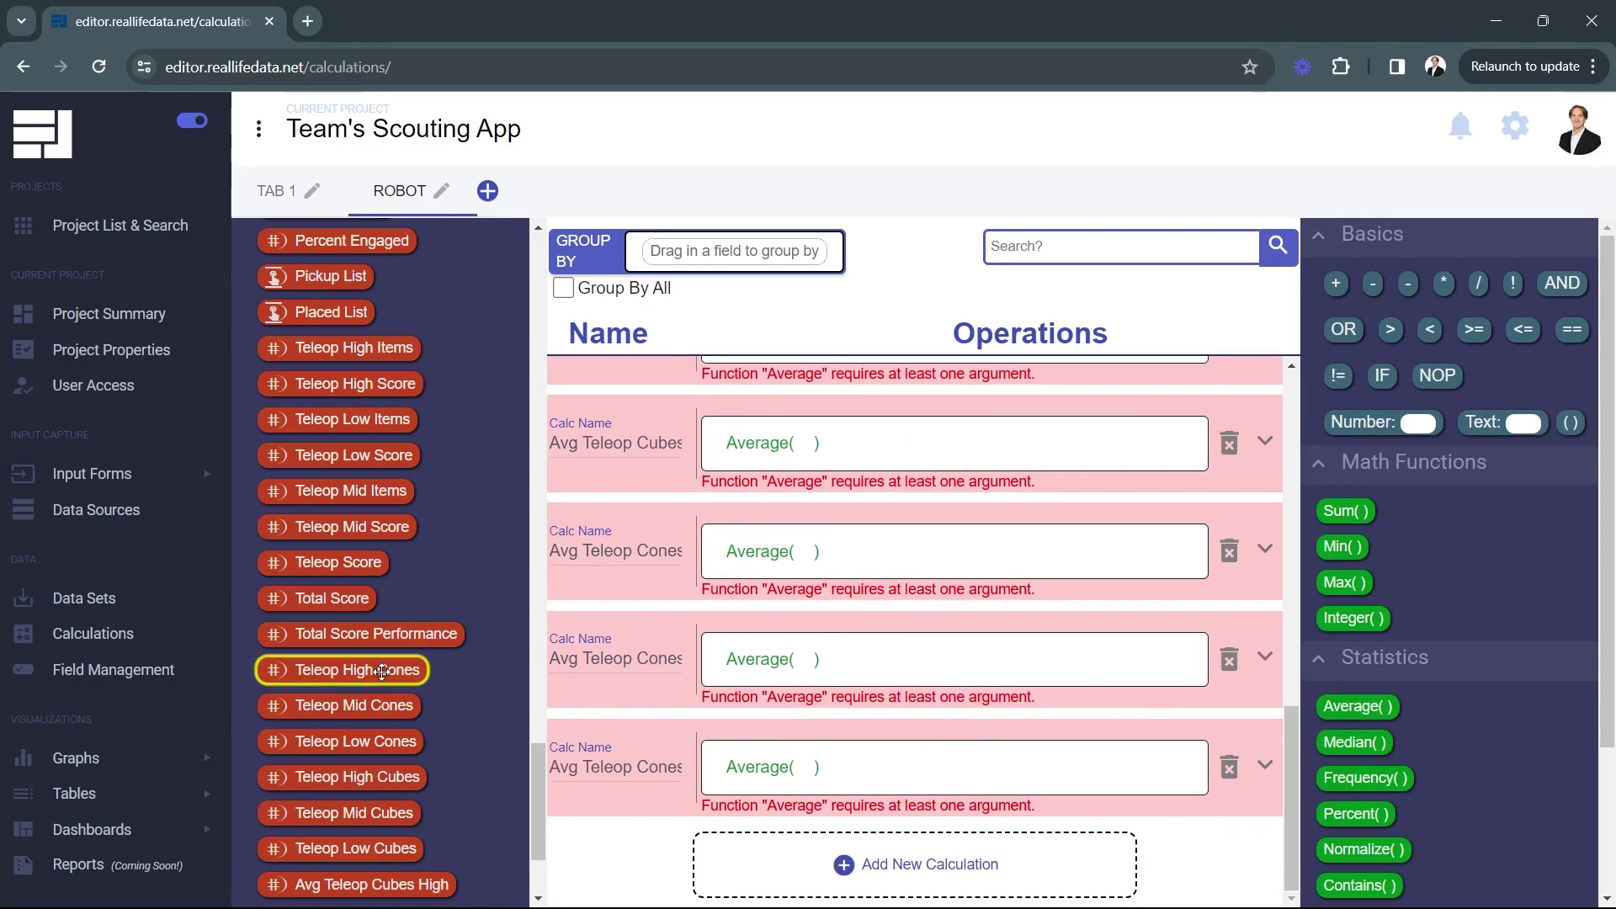
{"action": "left_click_drag", "start_coordinate": [353, 669], "coordinate": [842, 557]}
{"action": "left_click_drag", "start_coordinate": [244, 714], "coordinate": [755, 677]}
{"action": "left_click_drag", "start_coordinate": [160, 741], "coordinate": [757, 766]}
Fill the Avg Teleop Cubes Mid average with Teleop Mid Cubes and the Avg Teleop Cubes Low average with Teleop Low Cubes.
{"action": "left_click_drag", "start_coordinate": [175, 812], "coordinate": [677, 546]}
{"action": "scroll", "coordinate": [656, 606], "scroll_direction": "up", "scroll_amount": 2}
{"action": "left_click_drag", "start_coordinate": [160, 848], "coordinate": [666, 649]}
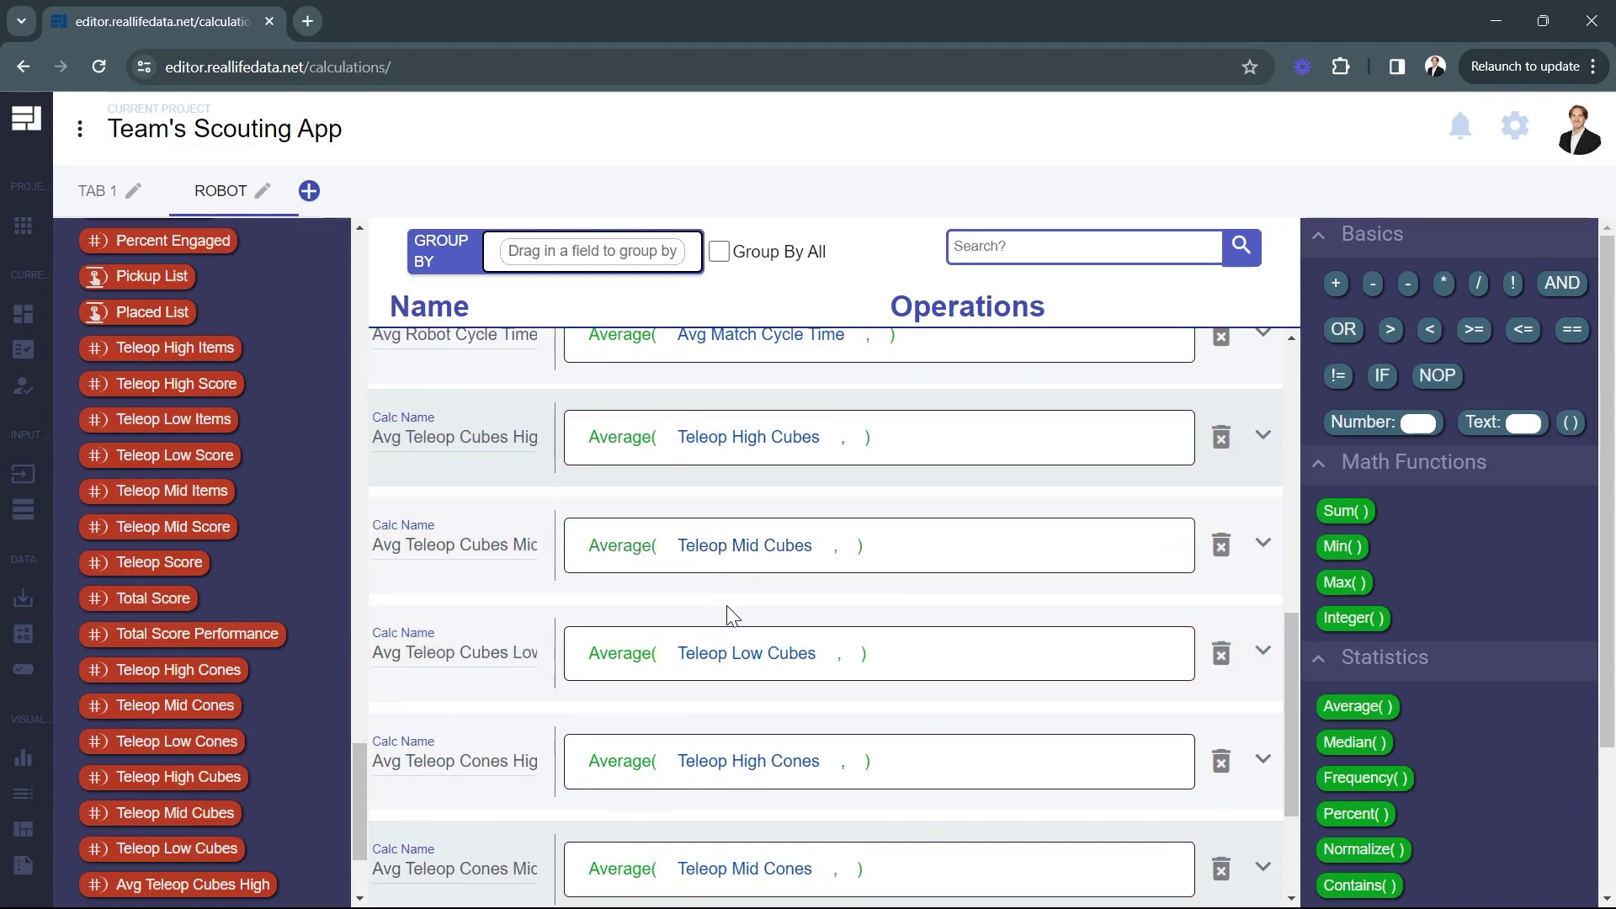
Open the Teleop Table for editing and expand its list of calculated fields.
{"action": "left_click", "coordinate": [45, 798]}
{"action": "scroll", "coordinate": [45, 812], "scroll_direction": "down", "scroll_amount": 2}
{"action": "left_click", "coordinate": [91, 762]}
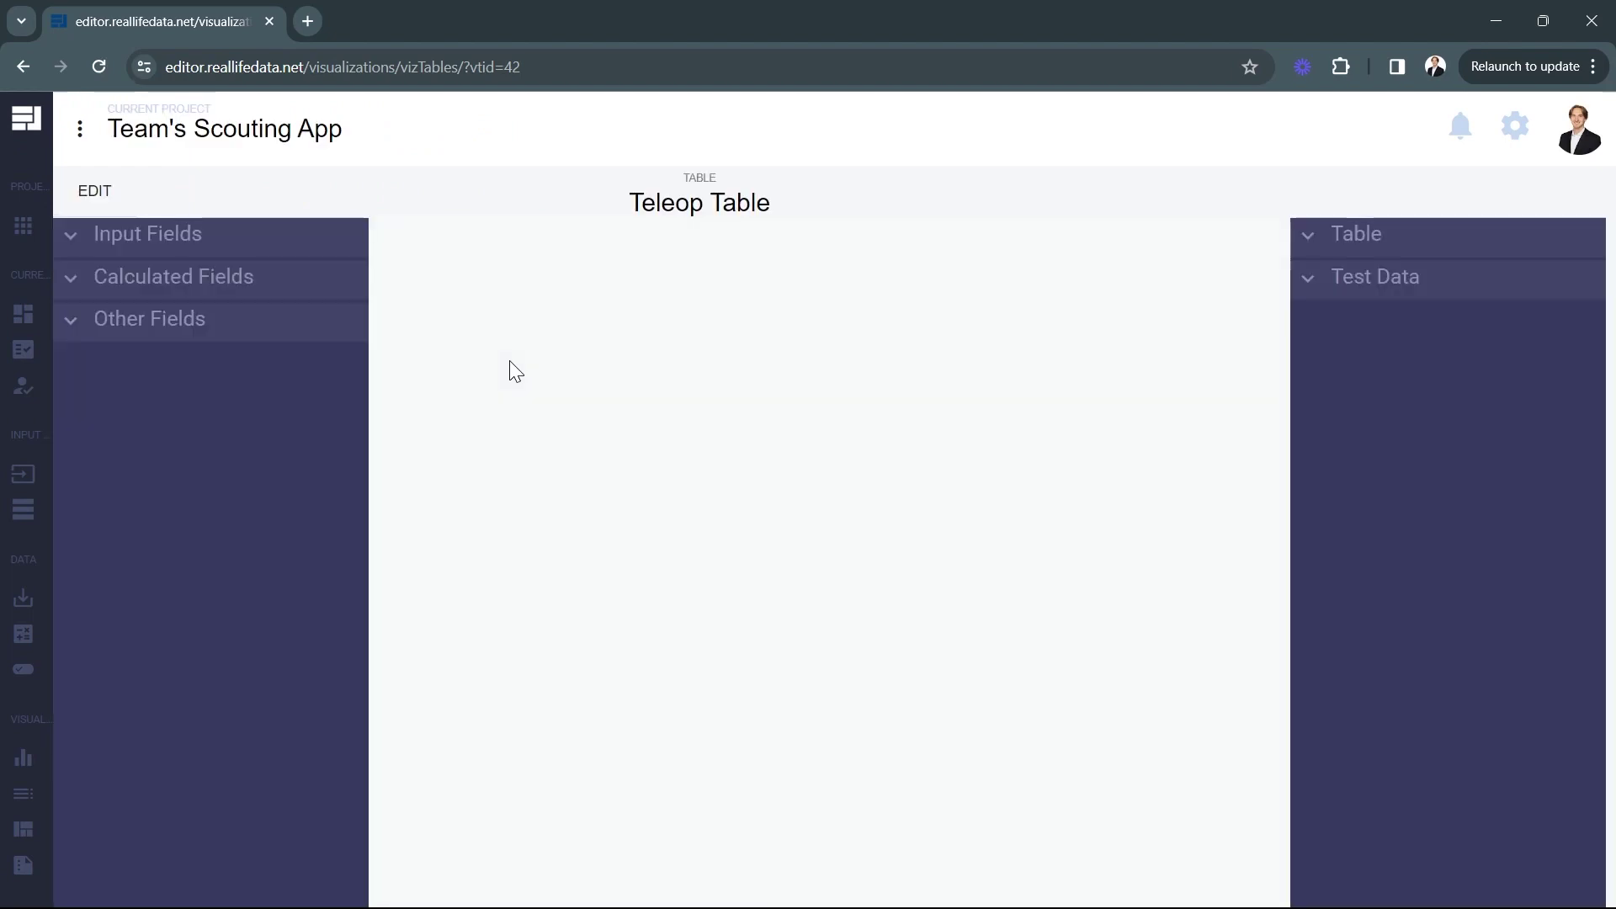
{"action": "left_click", "coordinate": [159, 286]}
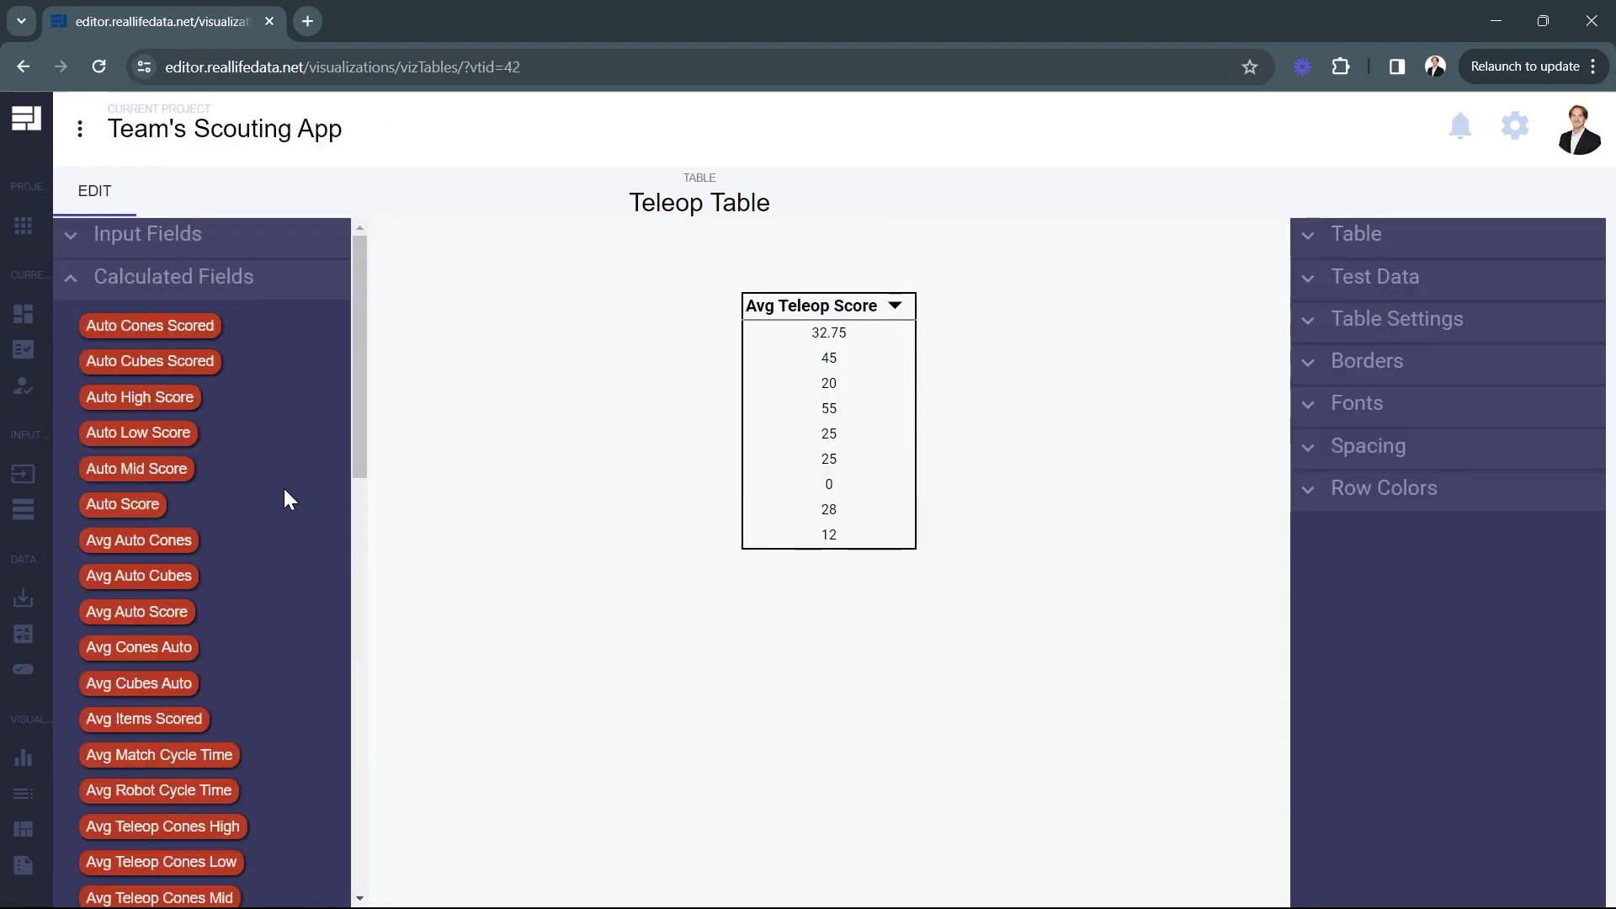
Add Avg Teleop Cones High, Avg Teleop Cones Mid and Avg Teleop Cones Low as columns after Avg Teleop Score.
{"action": "scroll", "coordinate": [284, 488], "scroll_direction": "down", "scroll_amount": 12}
{"action": "scroll", "coordinate": [278, 560], "scroll_direction": "up", "scroll_amount": 10}
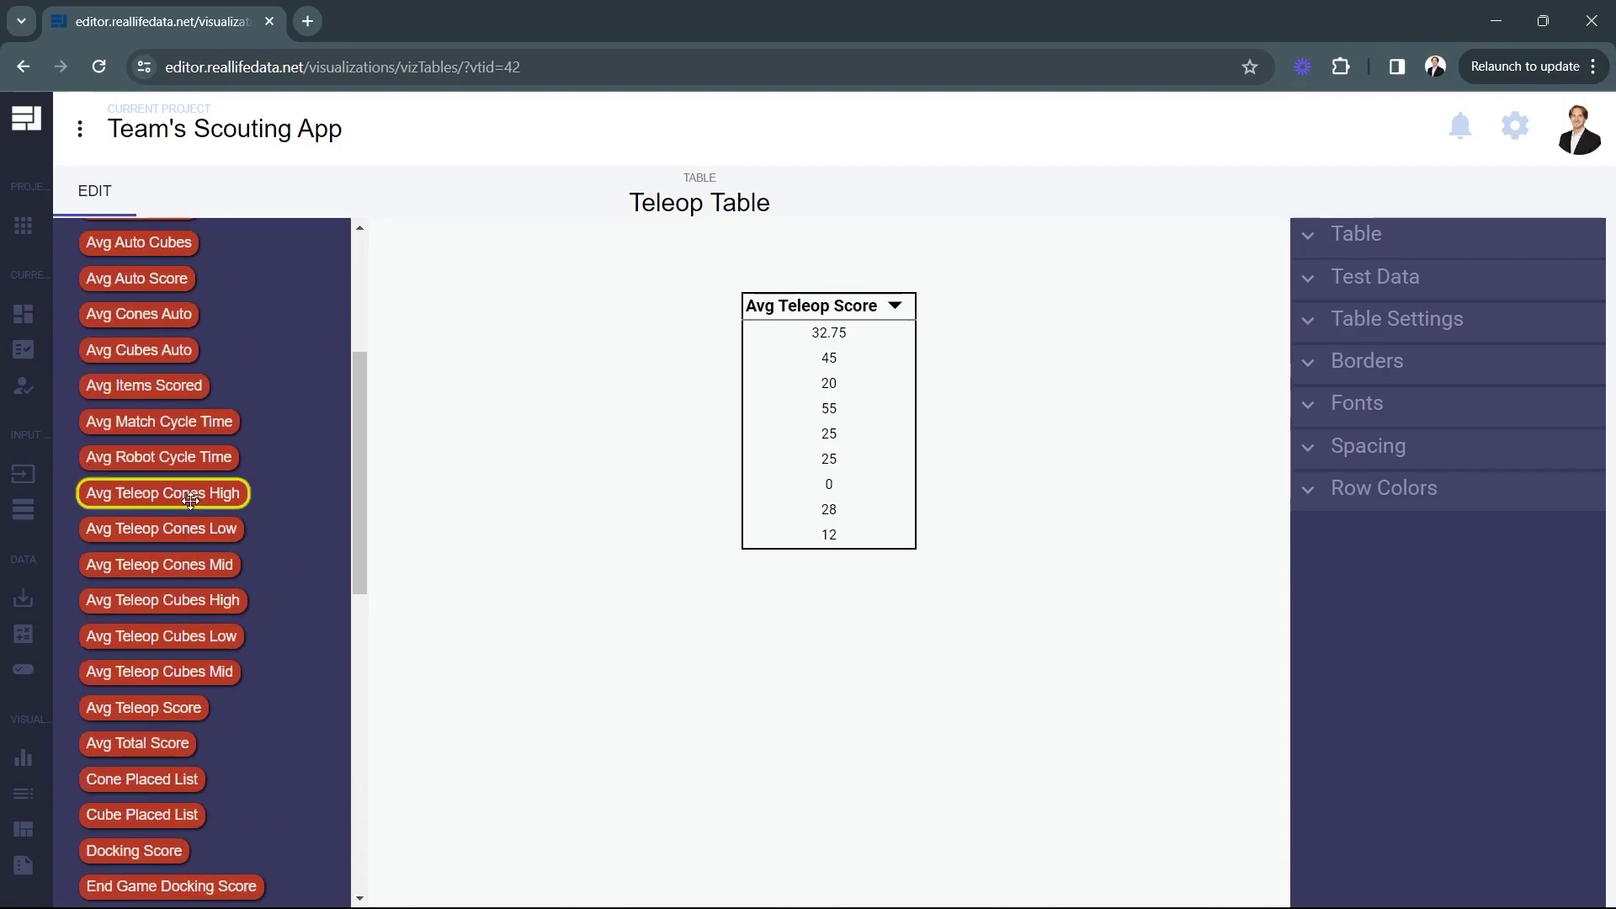
{"action": "left_click_drag", "start_coordinate": [186, 493], "coordinate": [913, 450]}
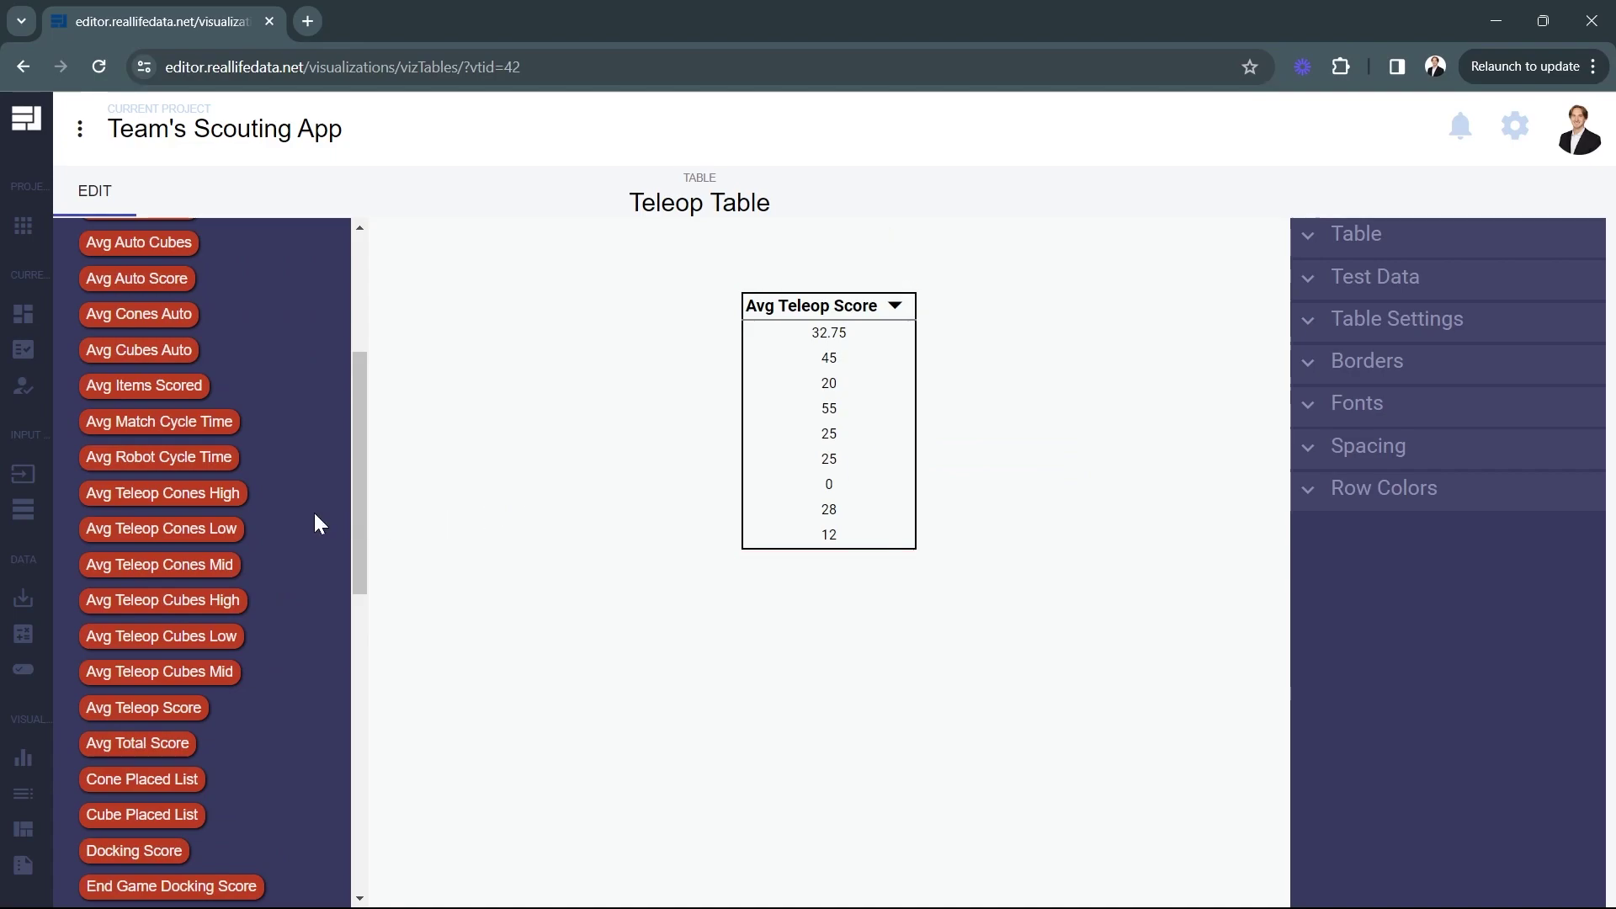
{"action": "left_click_drag", "start_coordinate": [155, 562], "coordinate": [1009, 446]}
{"action": "left_click_drag", "start_coordinate": [168, 529], "coordinate": [1130, 446]}
Add Avg Teleop Cubes High, Avg Teleop Cubes Mid and Avg Teleop Cubes Low as the table's last columns.
{"action": "left_click_drag", "start_coordinate": [169, 600], "coordinate": [1230, 428]}
{"action": "left_click_drag", "start_coordinate": [168, 670], "coordinate": [1255, 451]}
{"action": "left_click_drag", "start_coordinate": [168, 635], "coordinate": [1190, 614]}
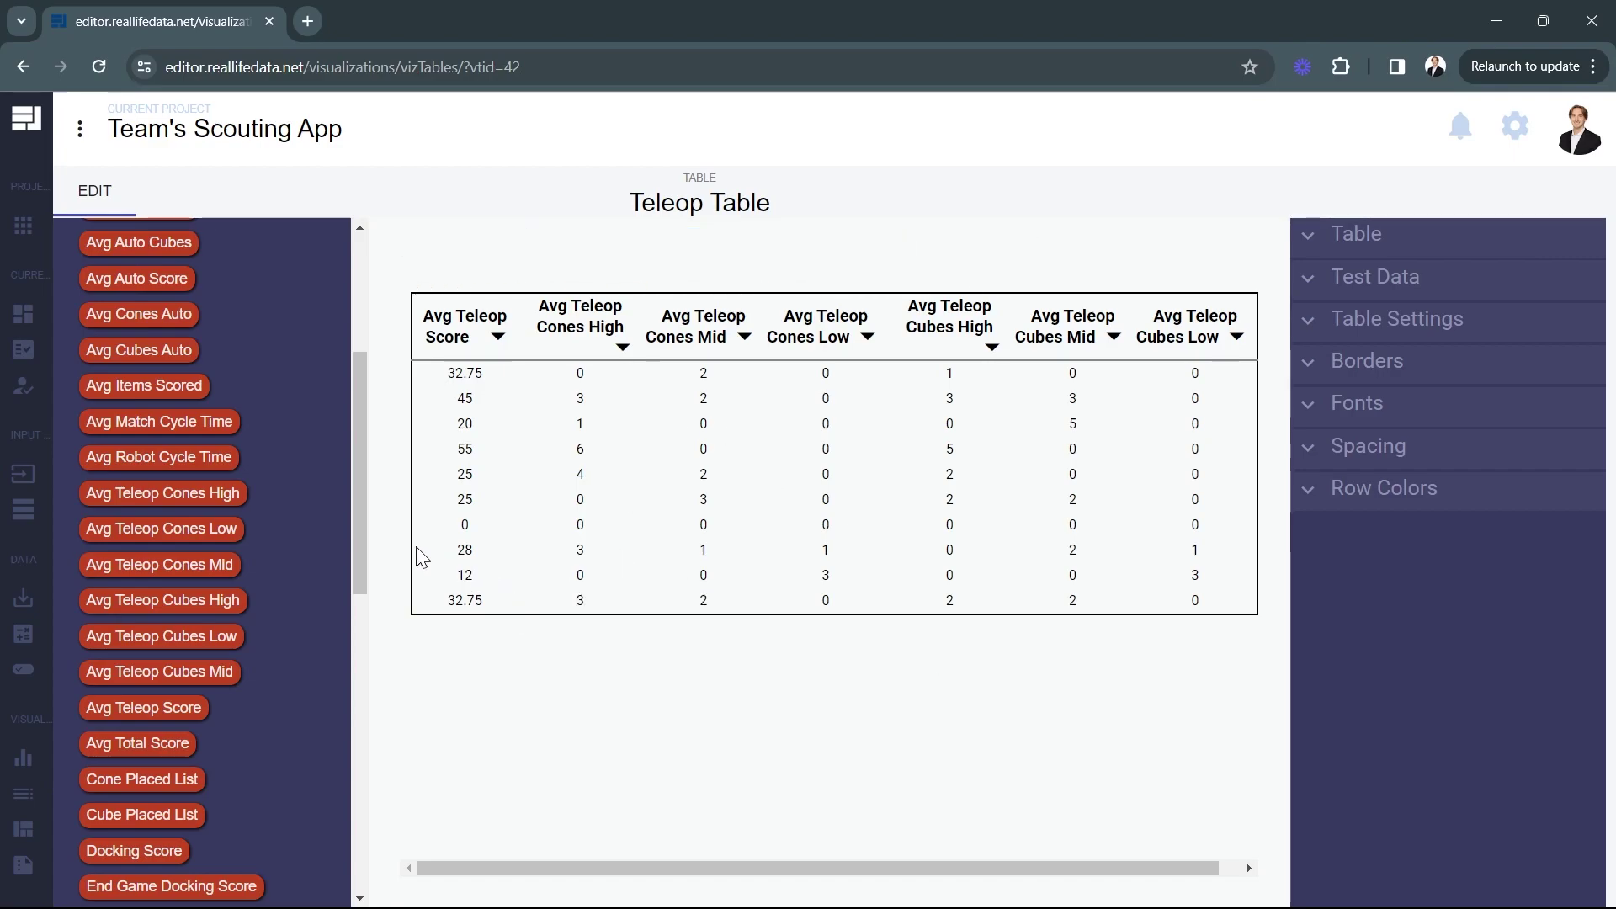
Return to the project's calculations and add one named Percent Engaged to the Robot tab.
{"action": "mouse_move", "coordinate": [29, 632]}
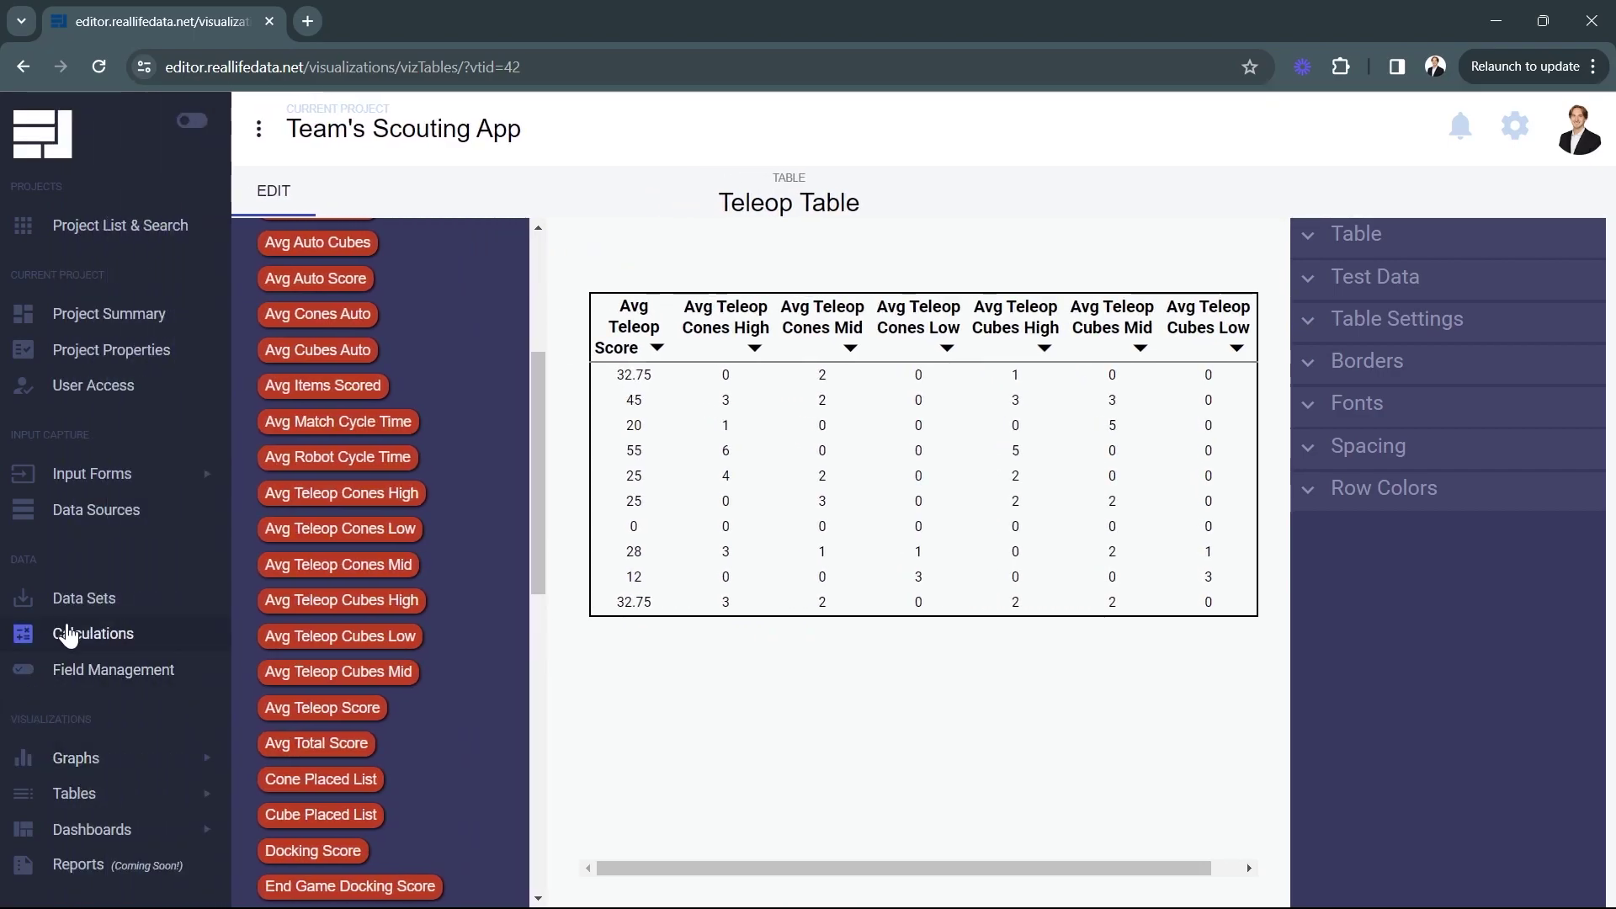
{"action": "left_click", "coordinate": [69, 633]}
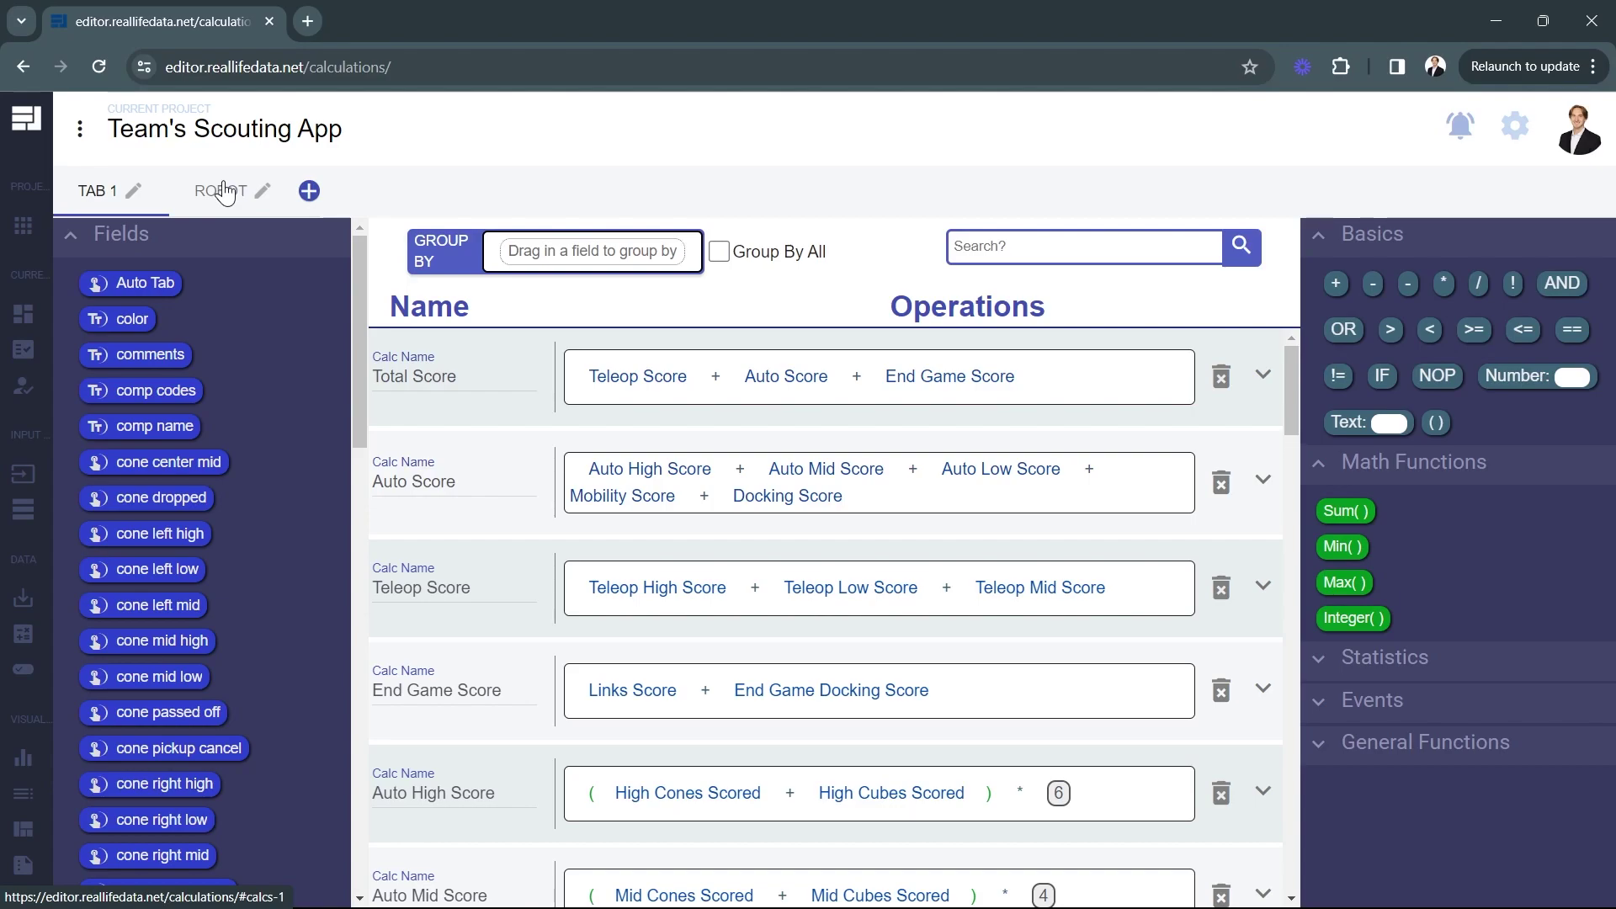
{"action": "left_click", "coordinate": [219, 192]}
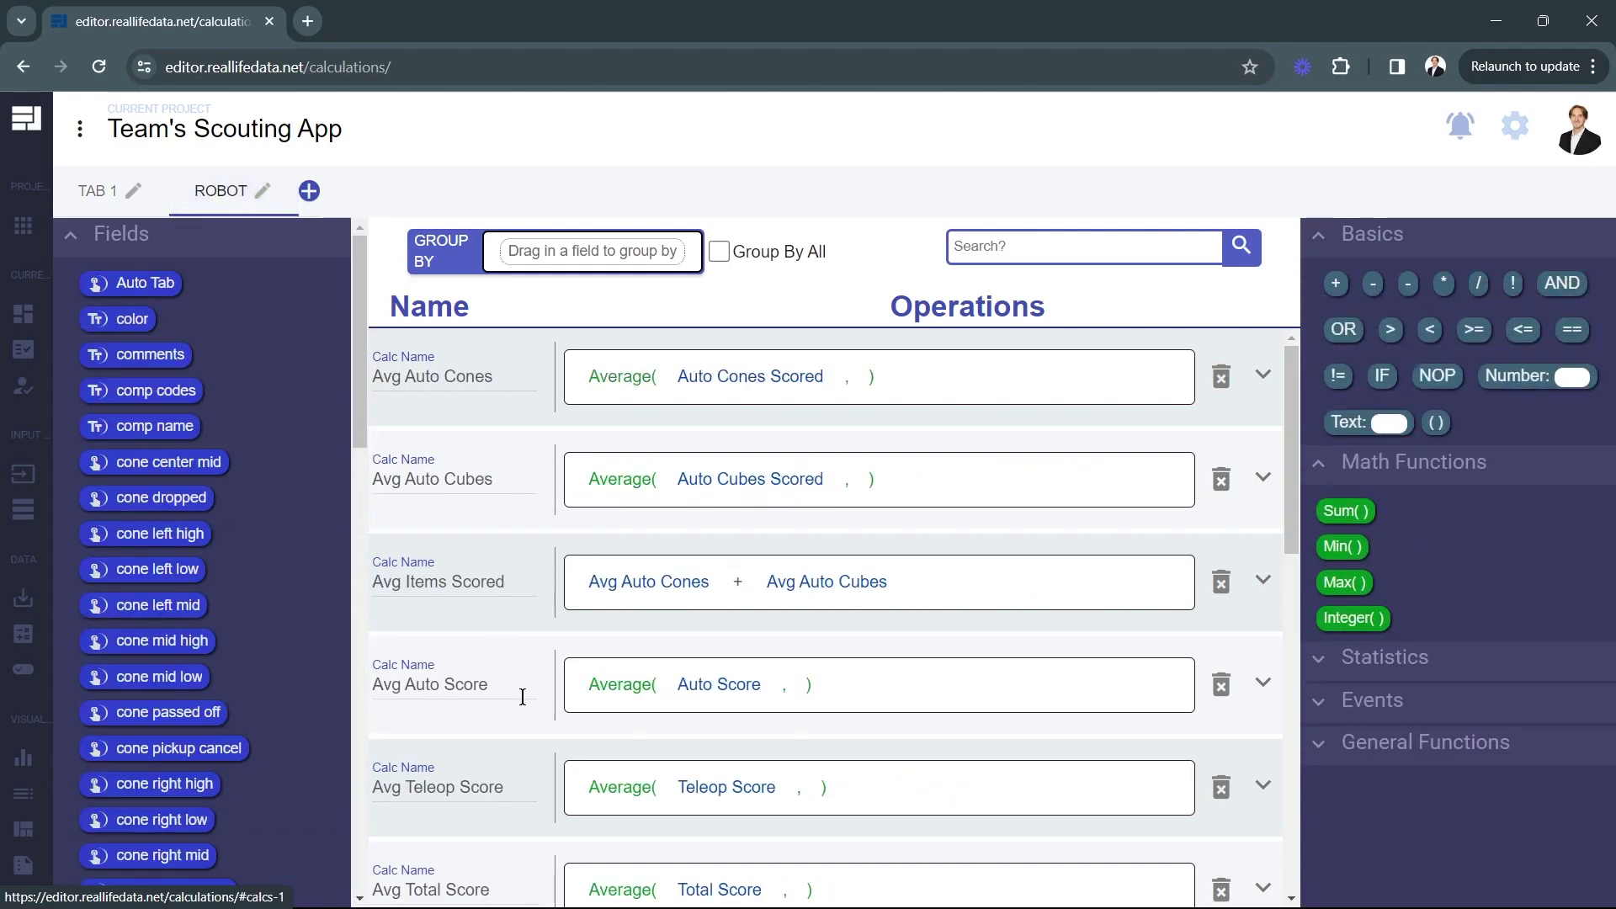
{"action": "scroll", "coordinate": [523, 704], "scroll_direction": "down", "scroll_amount": 5}
{"action": "scroll", "coordinate": [526, 705], "scroll_direction": "down", "scroll_amount": 3}
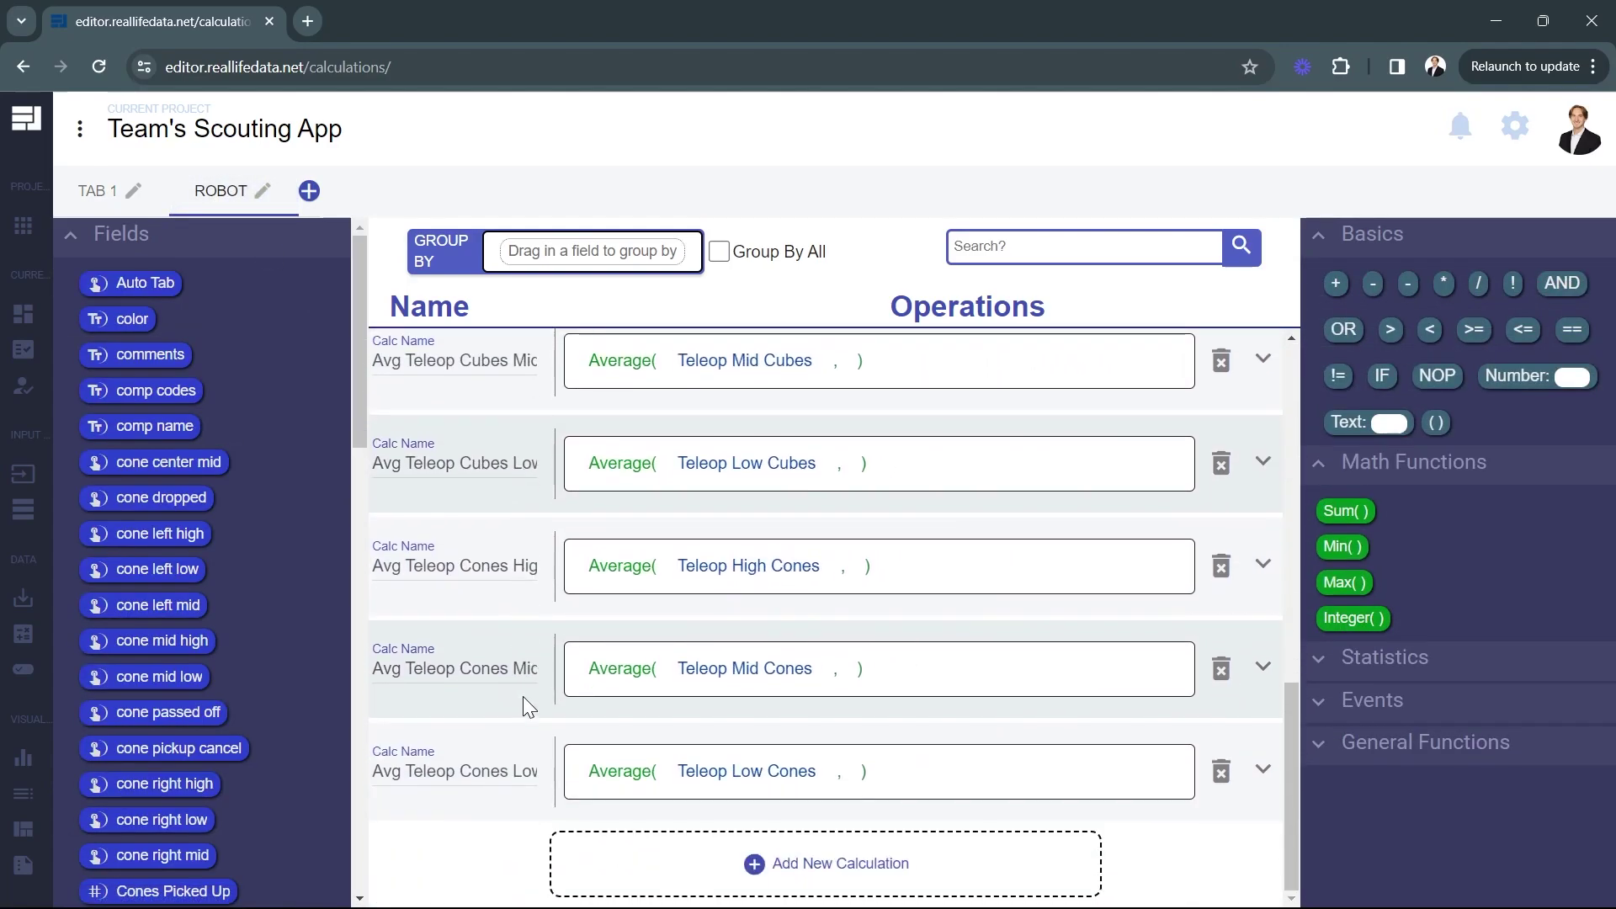
{"action": "left_click", "coordinate": [566, 858]}
{"action": "left_click", "coordinate": [463, 771]}
{"action": "type", "text": "Pe"}
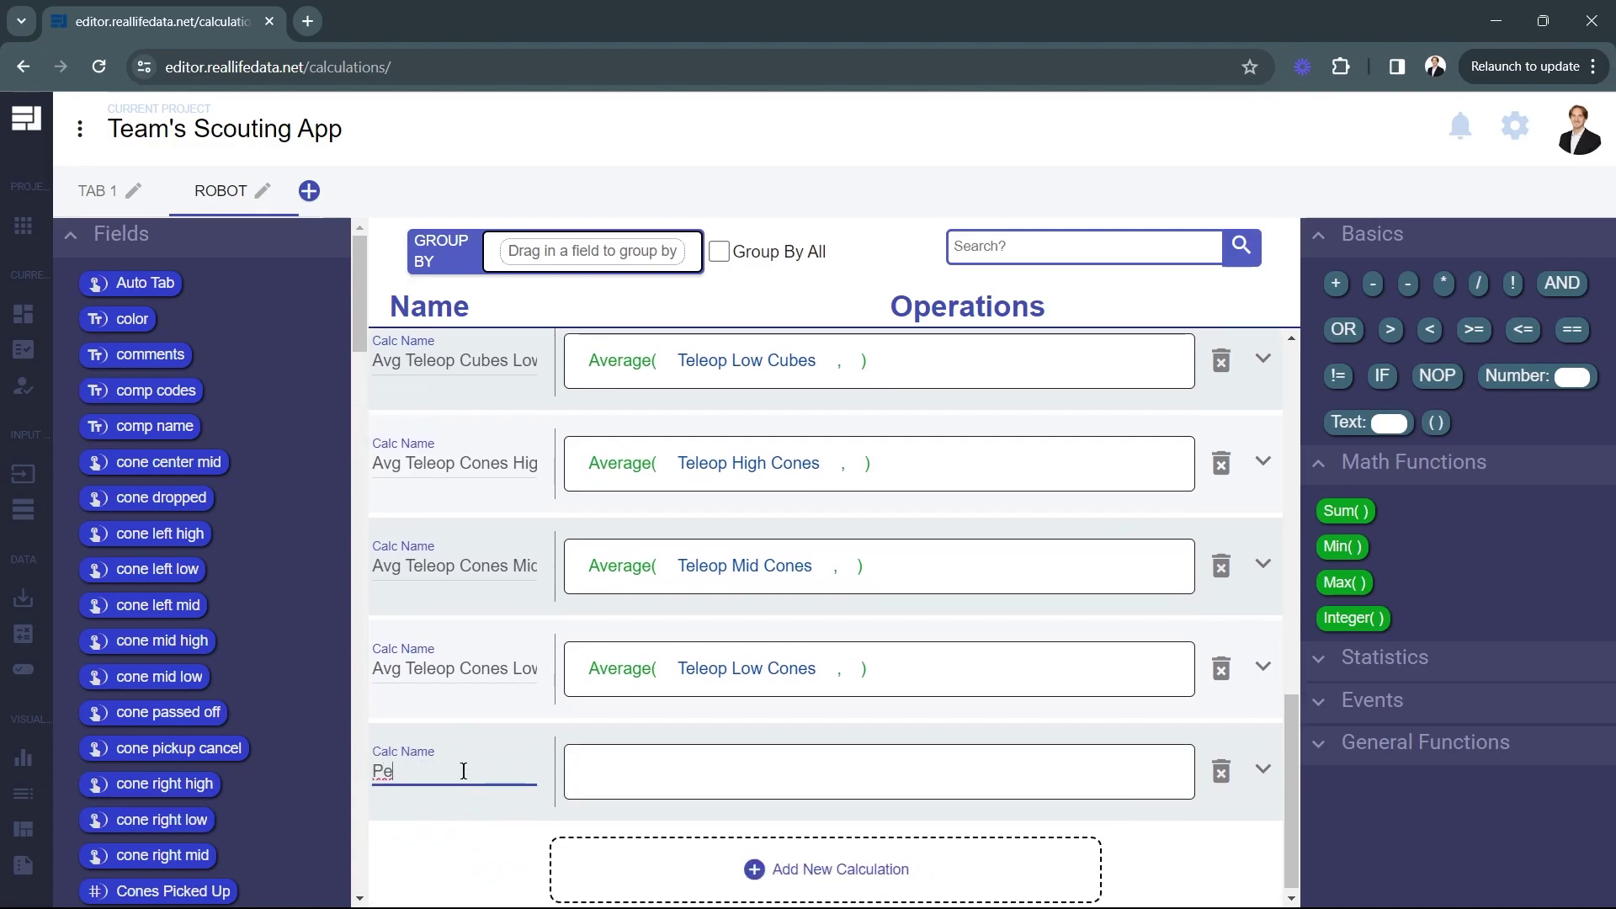
{"action": "type", "text": "rcent Engaged"}
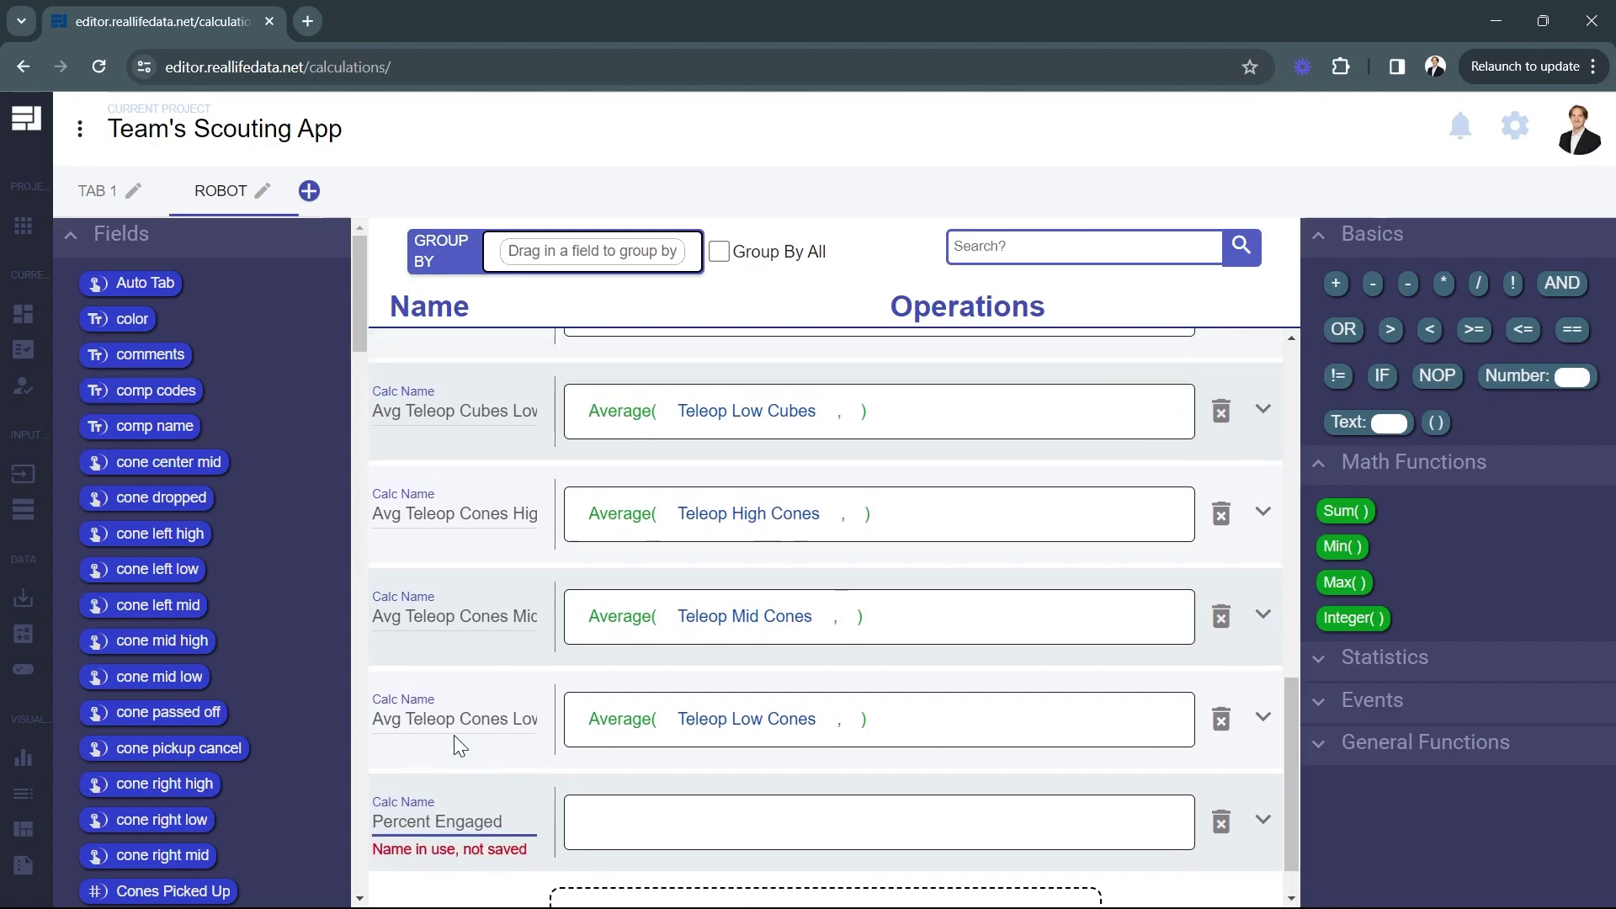
Check the existing Percent Engaged calculation and rename the new one to Percent Docked.
{"action": "scroll", "coordinate": [452, 733], "scroll_direction": "up", "scroll_amount": 6}
{"action": "scroll", "coordinate": [451, 731], "scroll_direction": "up", "scroll_amount": 1}
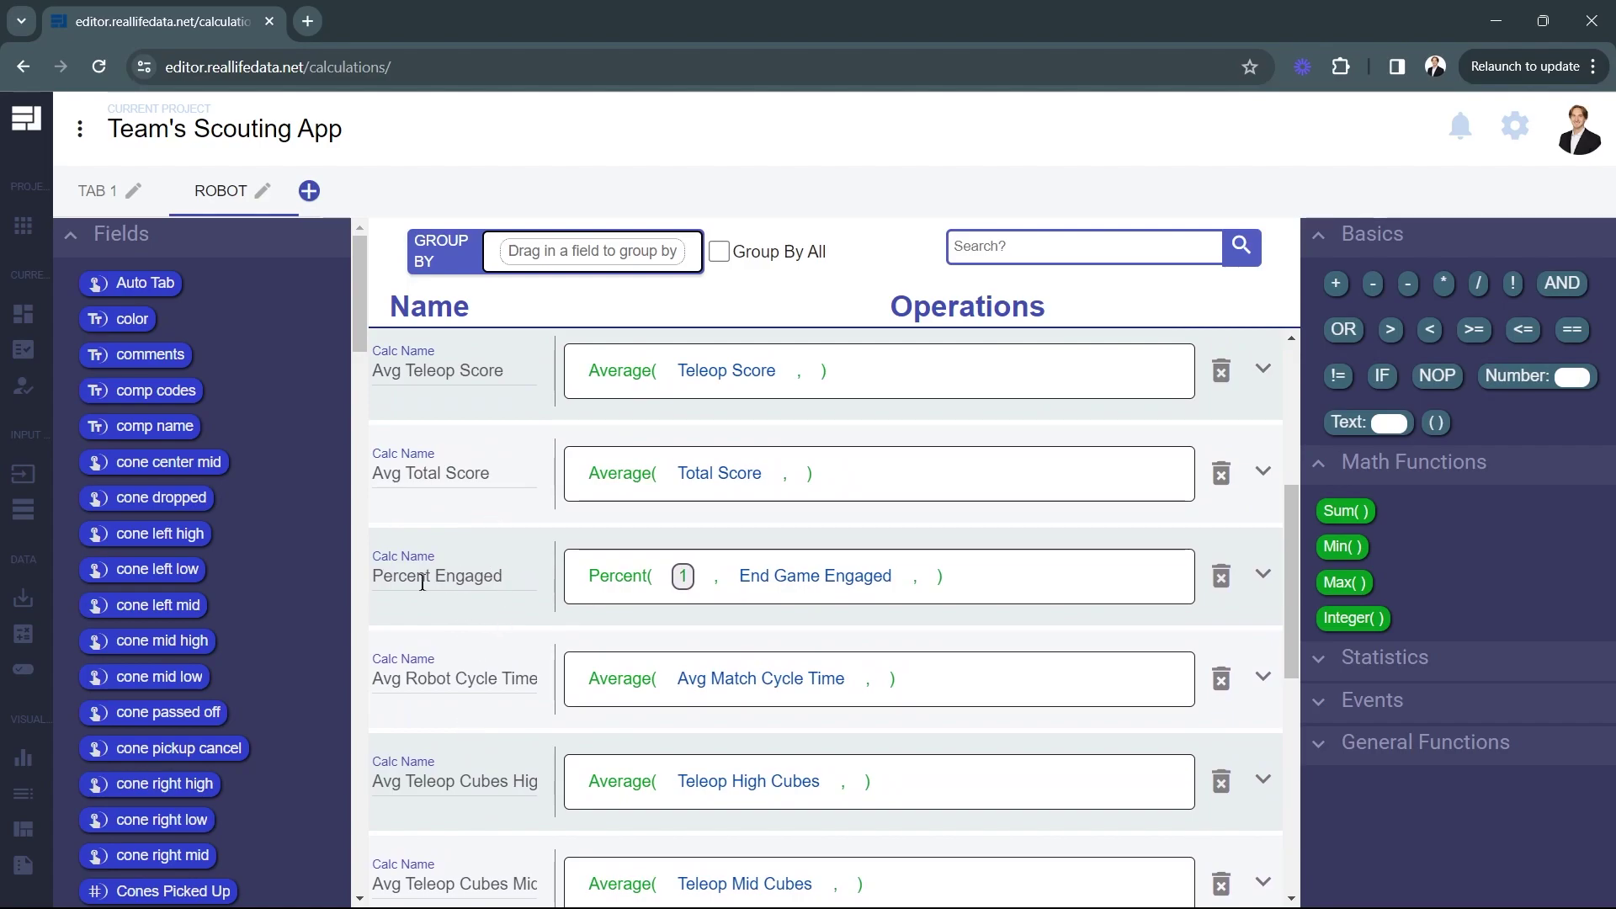
{"action": "scroll", "coordinate": [453, 586], "scroll_direction": "down", "scroll_amount": 7}
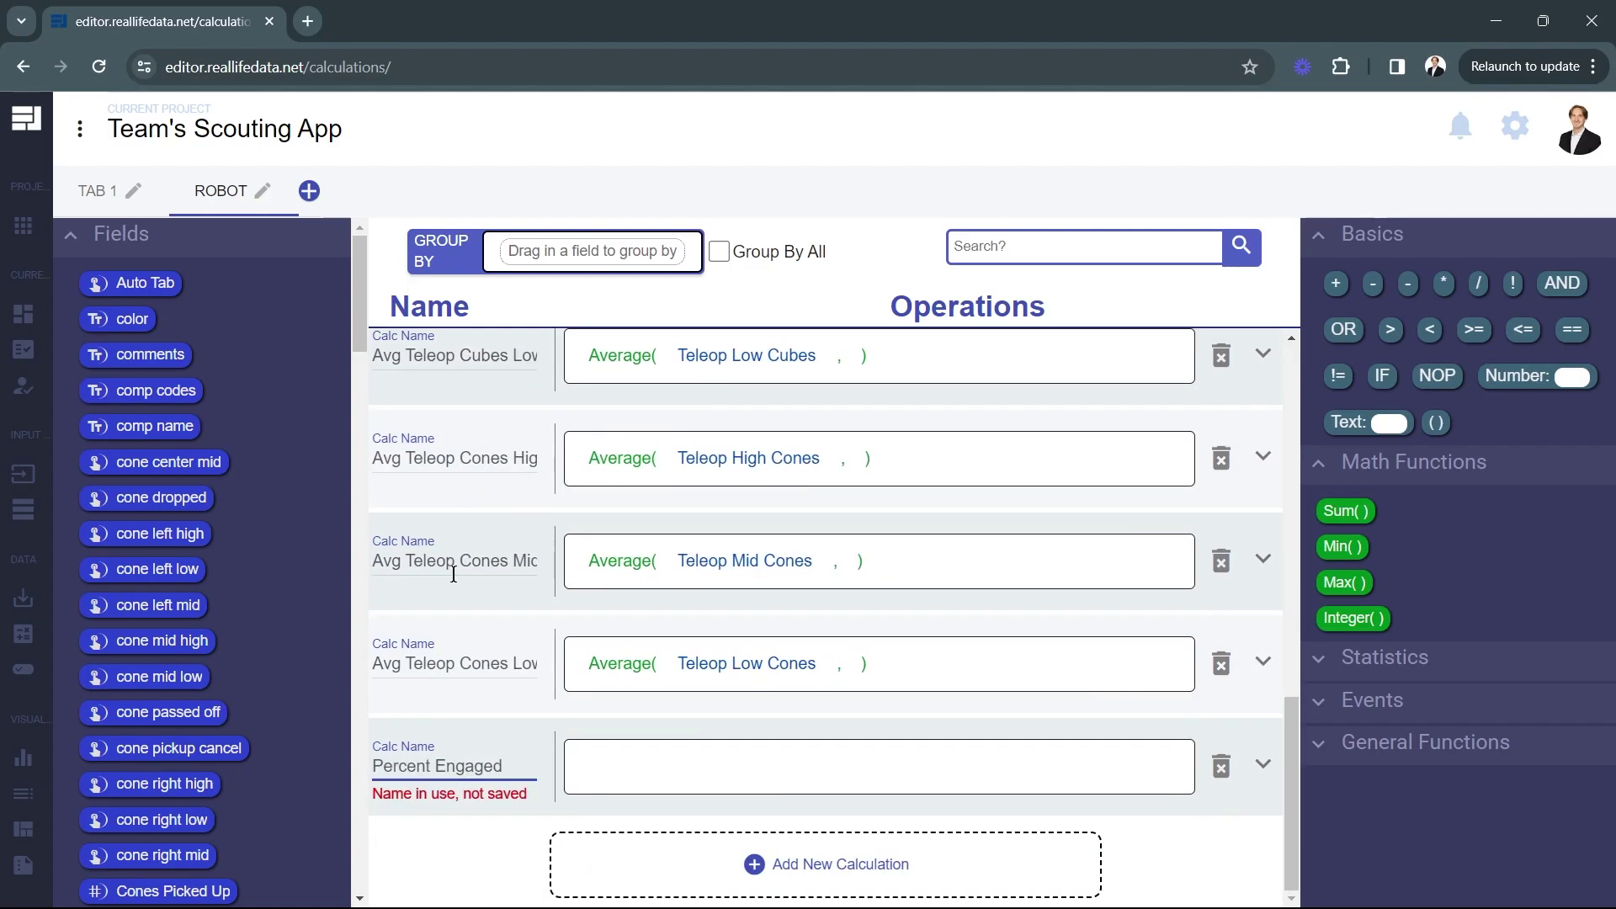
{"action": "key", "text": "BackSpace"}
{"action": "key", "text": "BackSpace"}
{"action": "key", "text": "BackSpace"}
{"action": "key", "text": "BackSpace"}
{"action": "key", "text": "BackSpace"}
{"action": "key", "text": "BackSpace"}
{"action": "key", "text": "BackSpace"}
{"action": "type", "text": "Docked"}
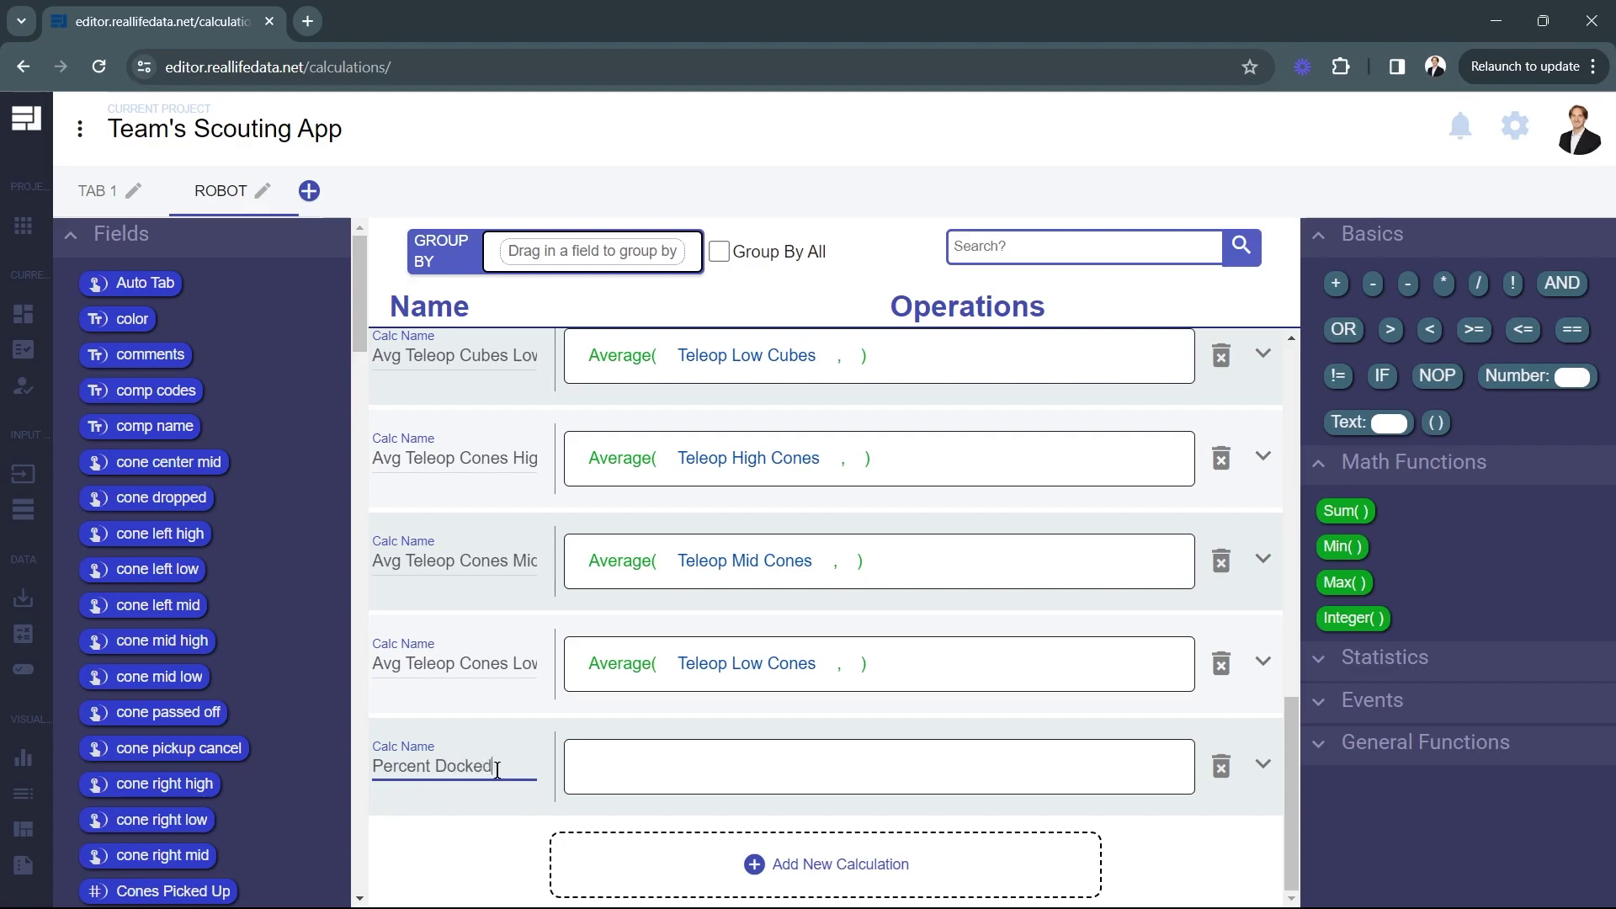
Insert an empty Percent function into the Percent Docked calculation.
{"action": "scroll", "coordinate": [497, 766], "scroll_direction": "up", "scroll_amount": 8}
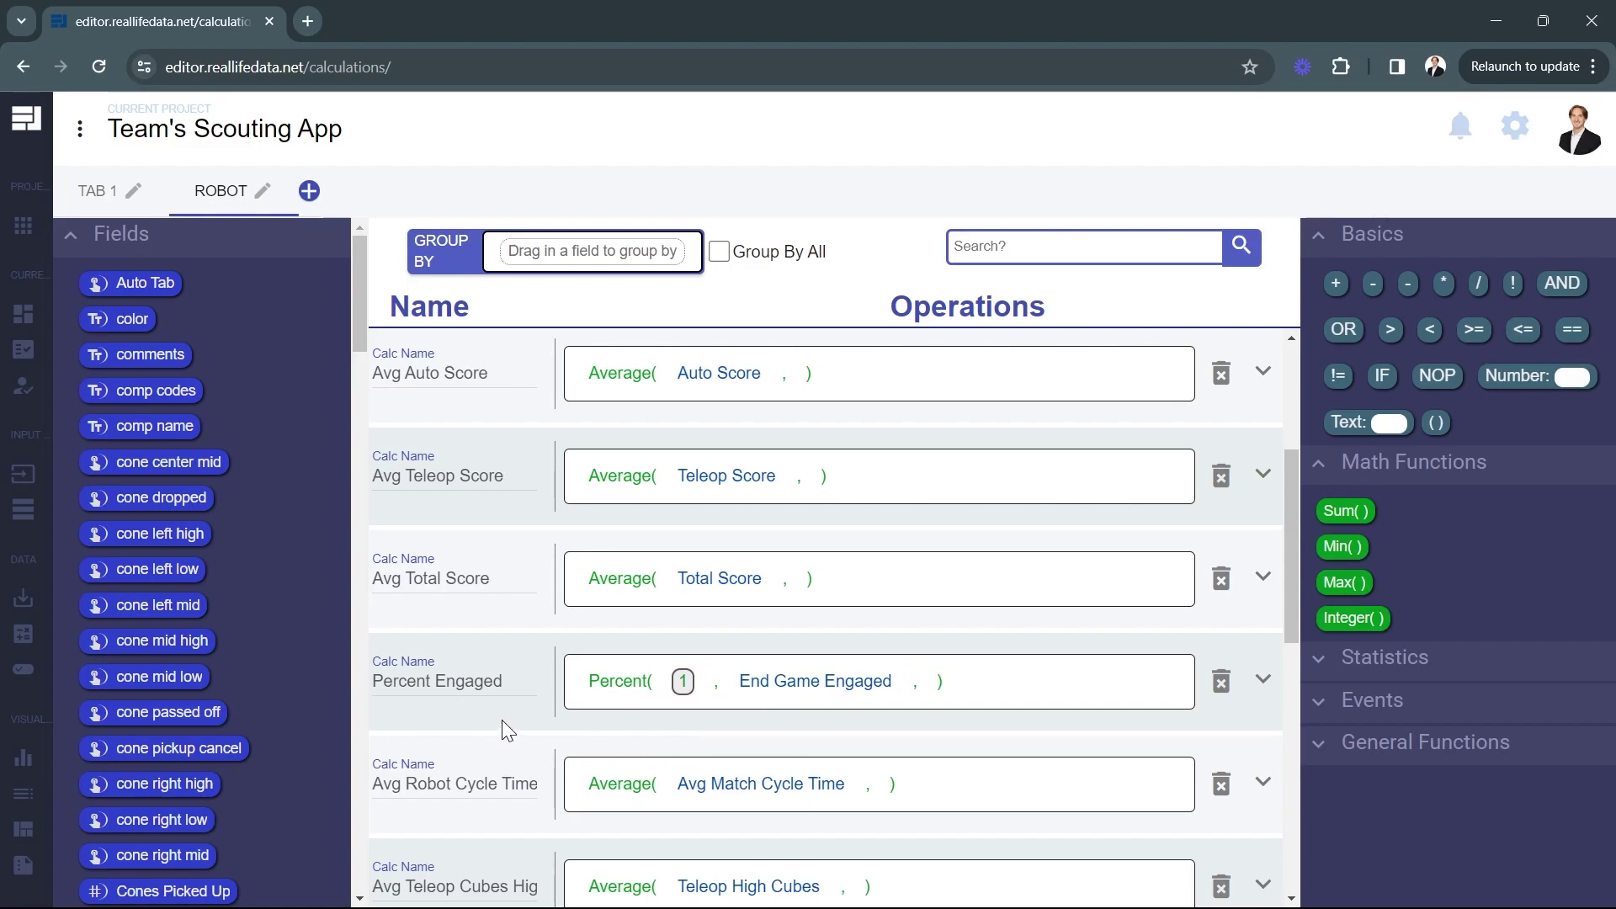
{"action": "scroll", "coordinate": [488, 700], "scroll_direction": "down", "scroll_amount": 8}
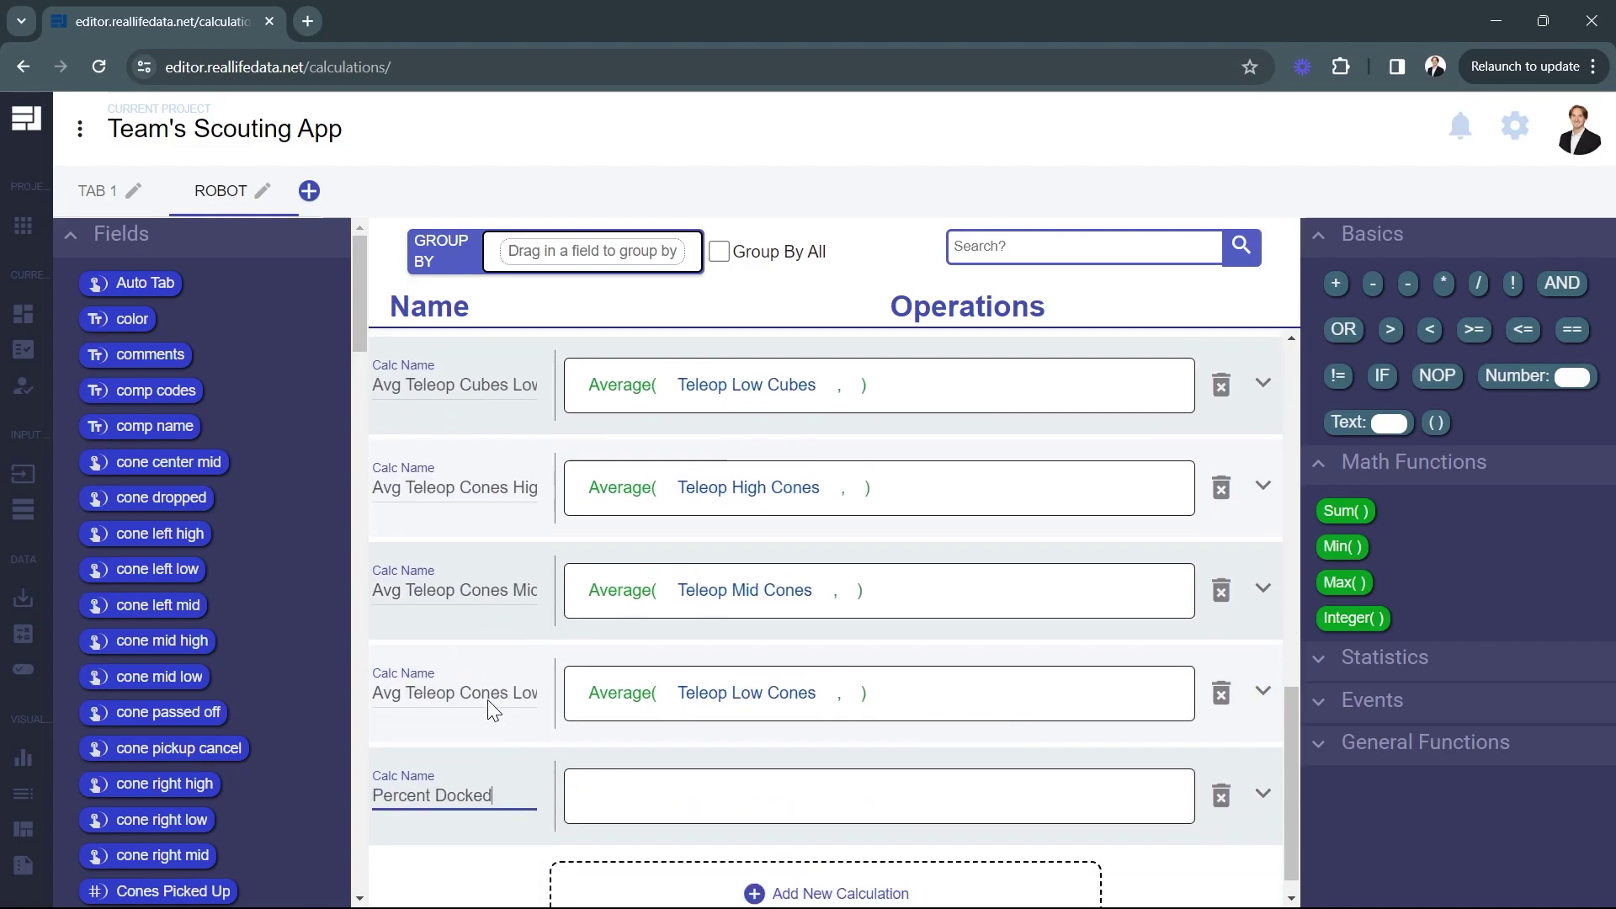
{"action": "left_click", "coordinate": [1422, 657]}
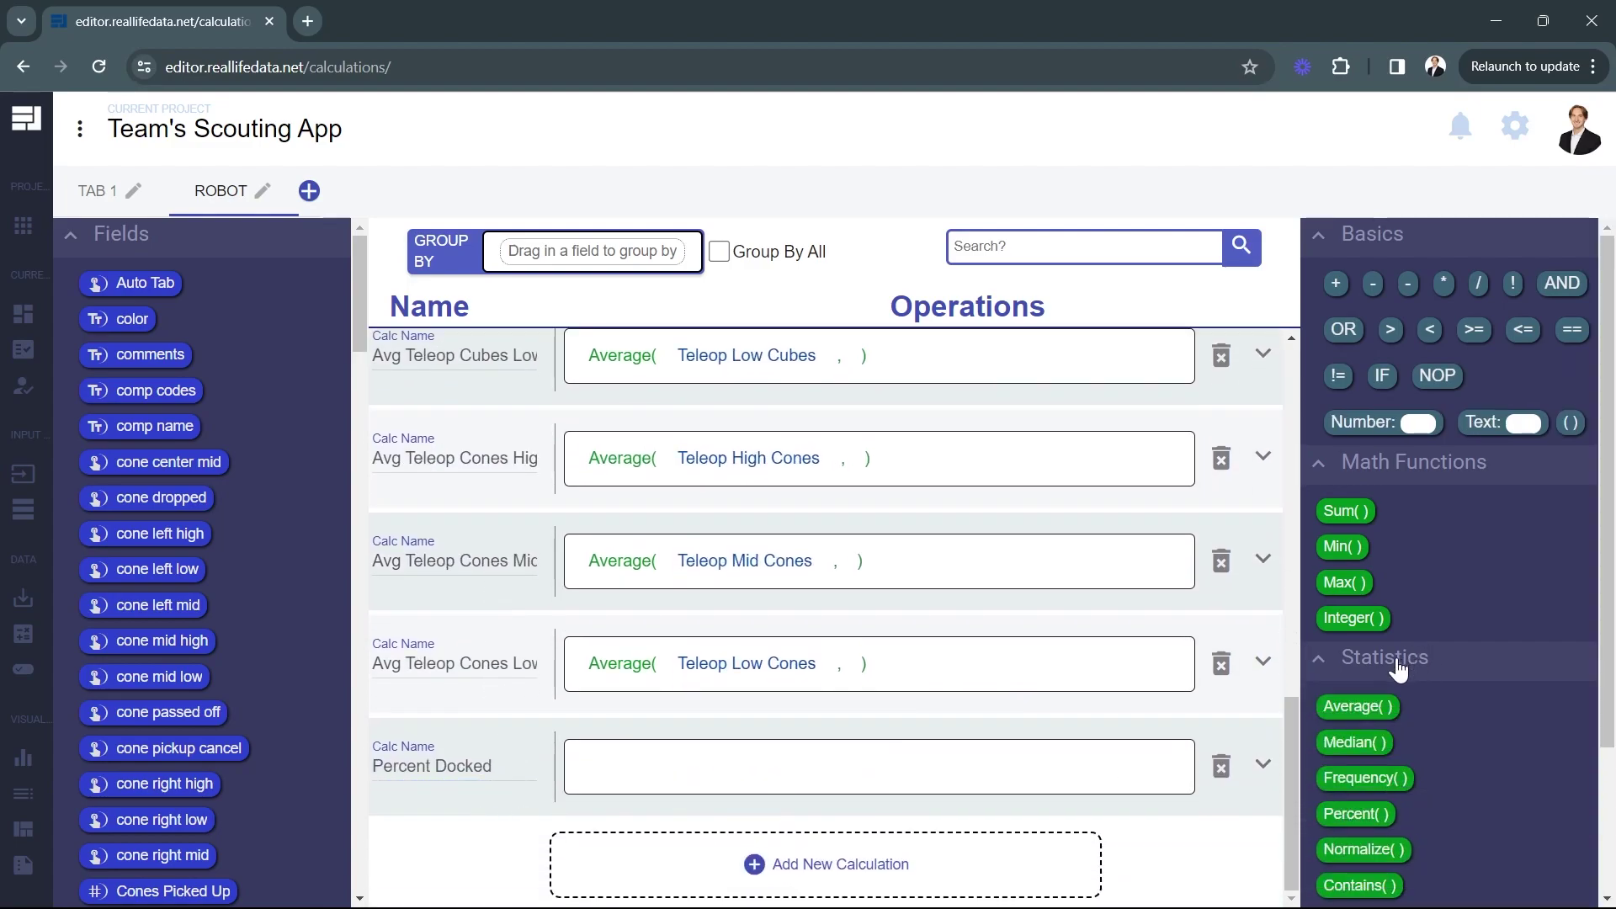
{"action": "scroll", "coordinate": [1439, 758], "scroll_direction": "down", "scroll_amount": 3}
{"action": "left_click_drag", "start_coordinate": [1355, 621], "coordinate": [665, 770]}
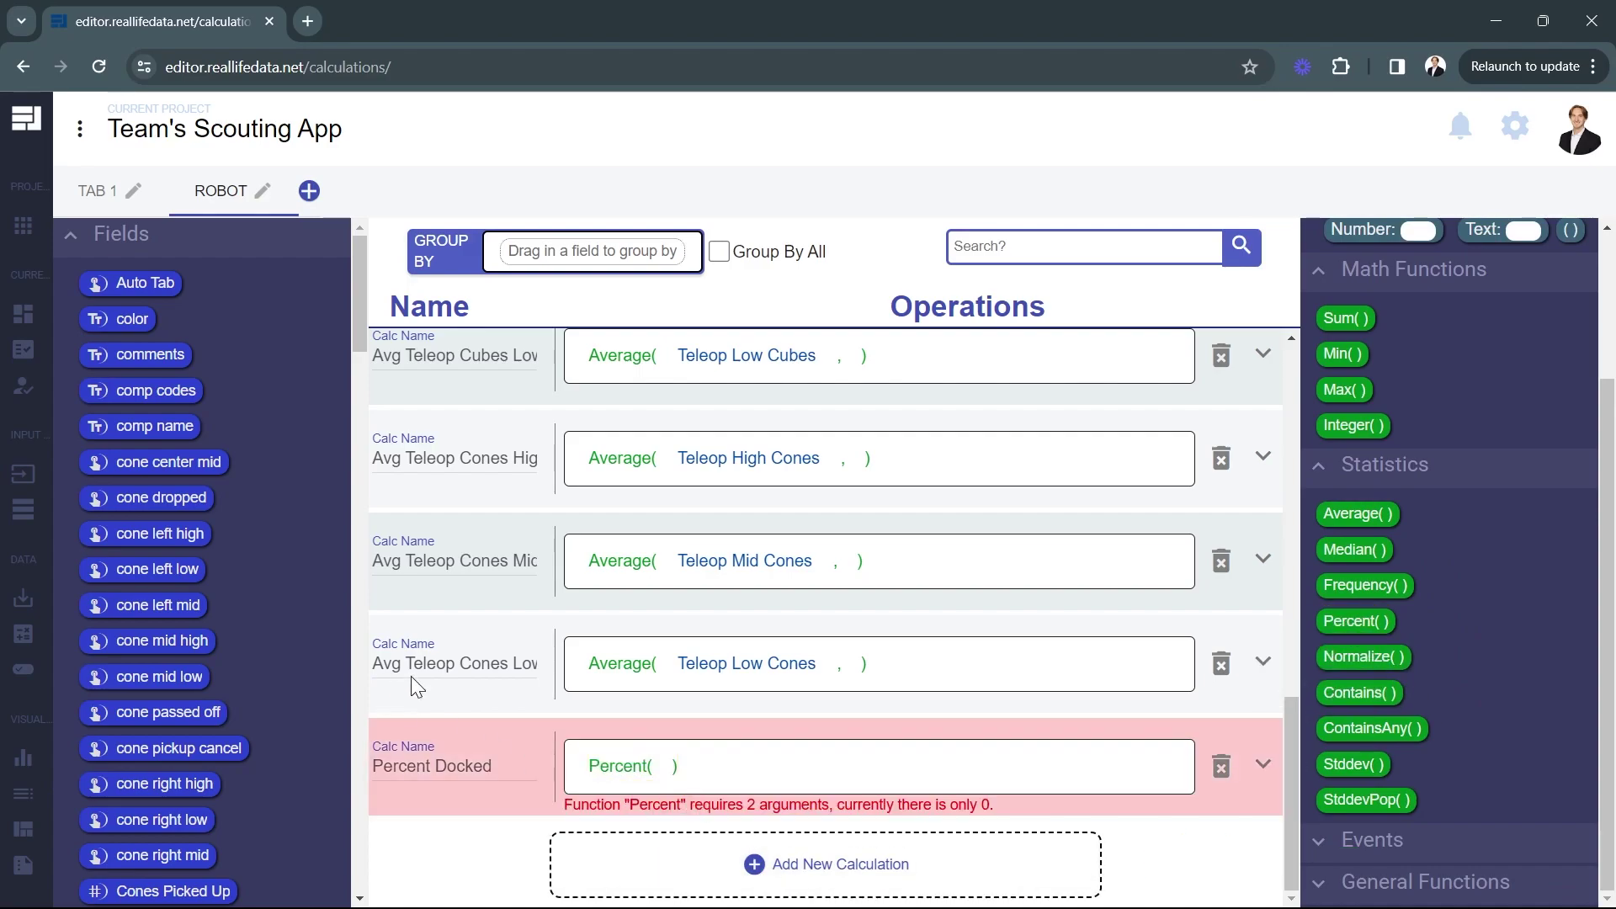
Examine how End Game Engaged in Tab 1 and Percent Engaged in the Robot tab are defined, as a model for Percent Docked.
{"action": "scroll", "coordinate": [459, 703], "scroll_direction": "up", "scroll_amount": 8}
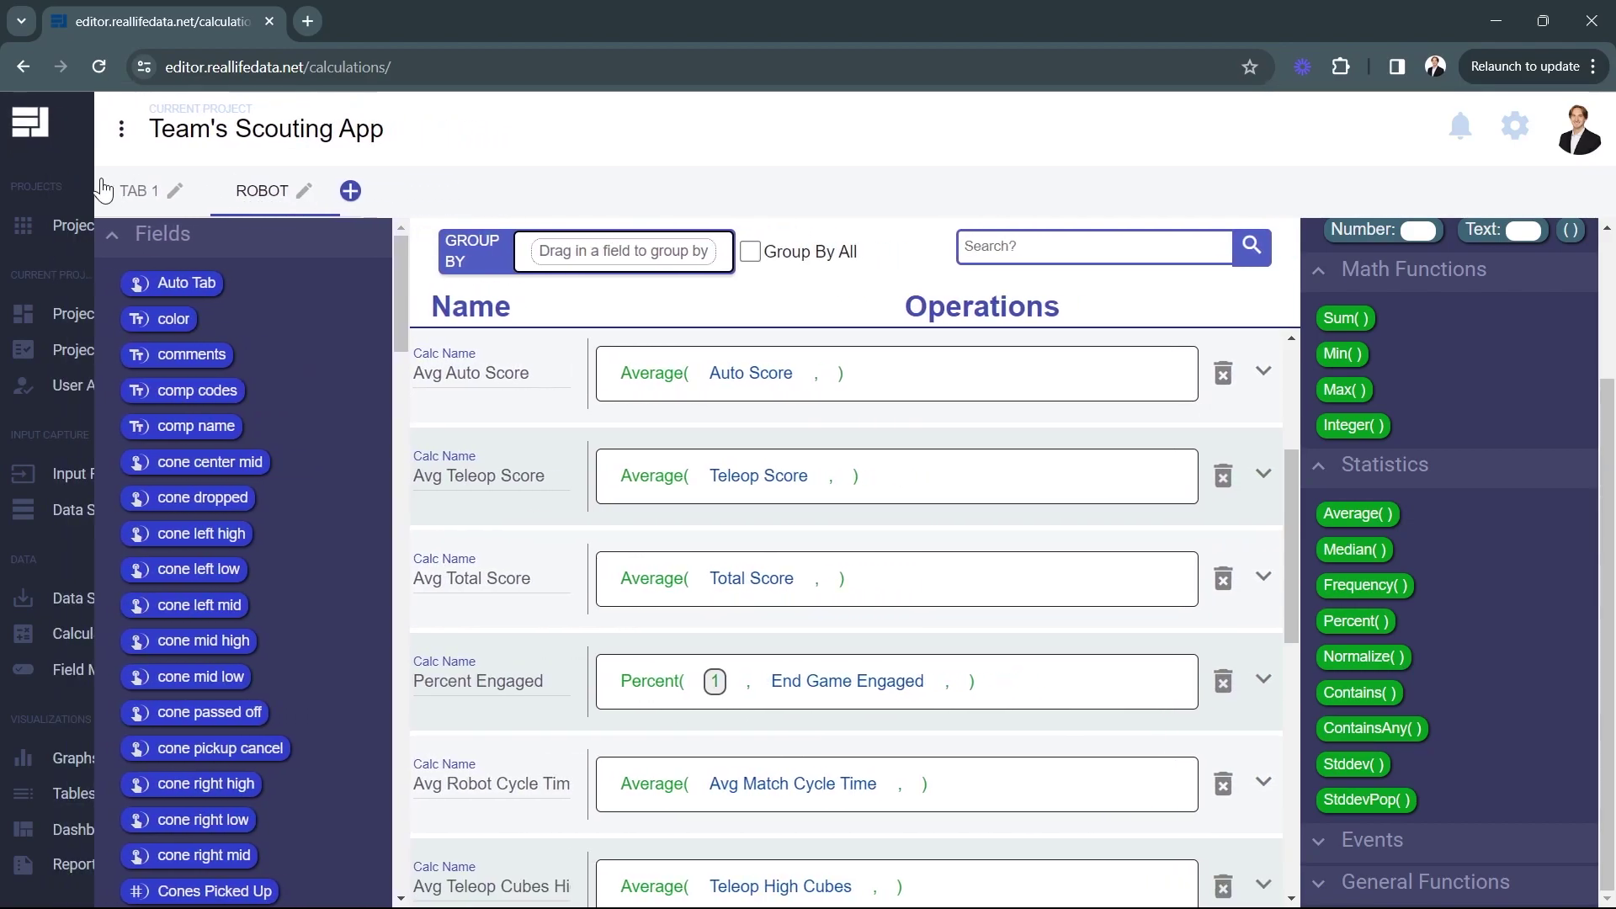
{"action": "left_click", "coordinate": [93, 190]}
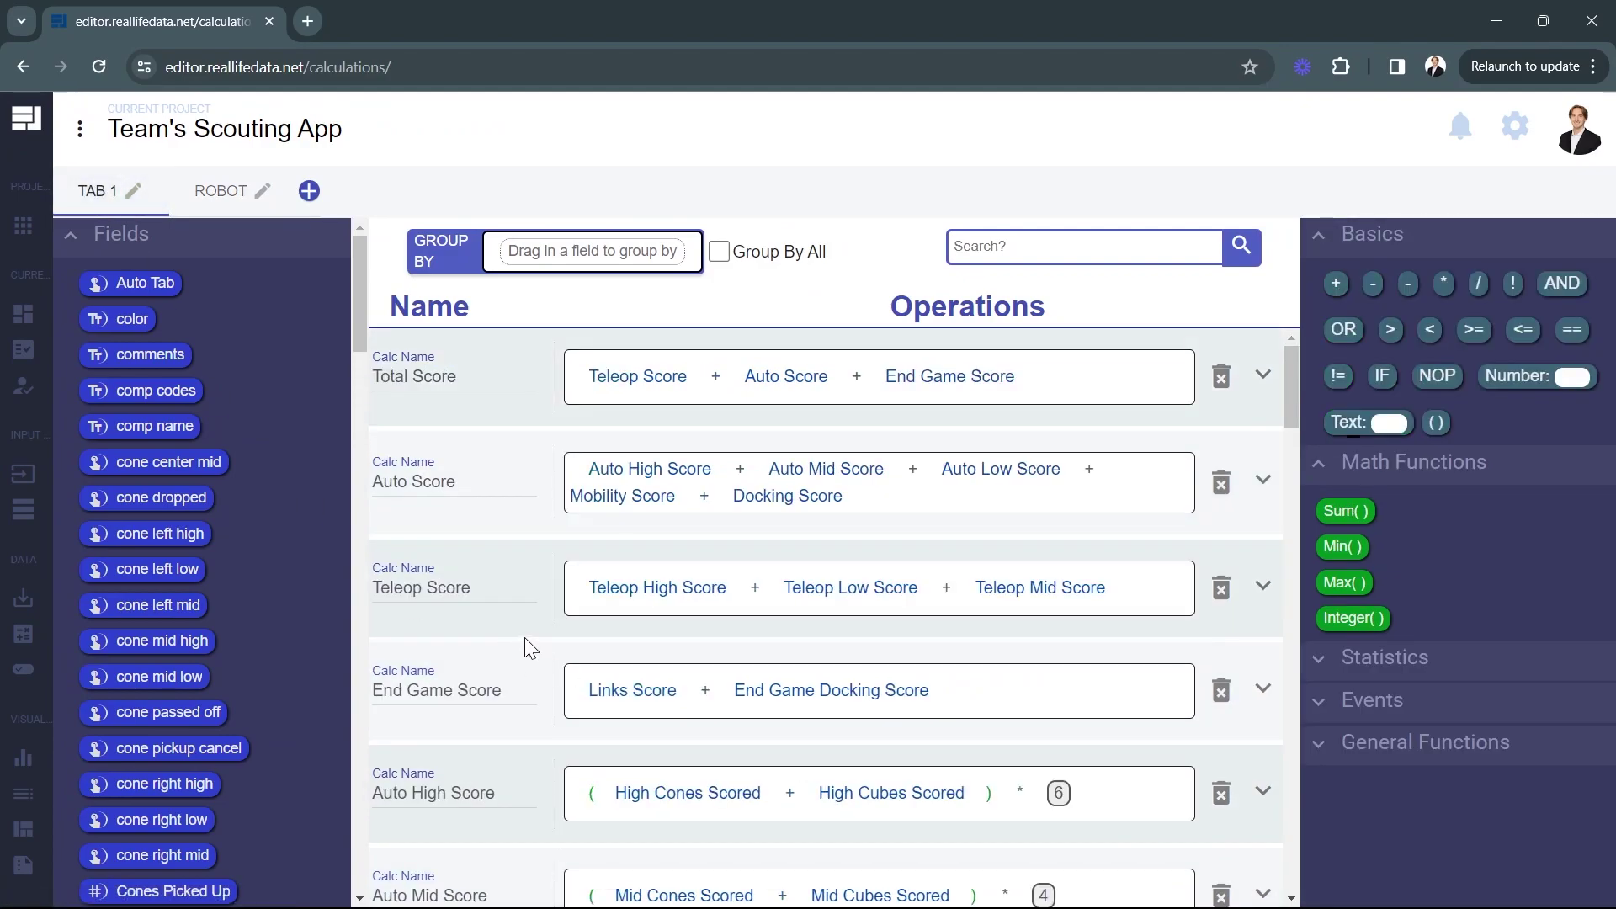
{"action": "scroll", "coordinate": [523, 637], "scroll_direction": "down", "scroll_amount": 3}
{"action": "scroll", "coordinate": [507, 554], "scroll_direction": "down", "scroll_amount": 5}
{"action": "scroll", "coordinate": [502, 557], "scroll_direction": "down", "scroll_amount": 10}
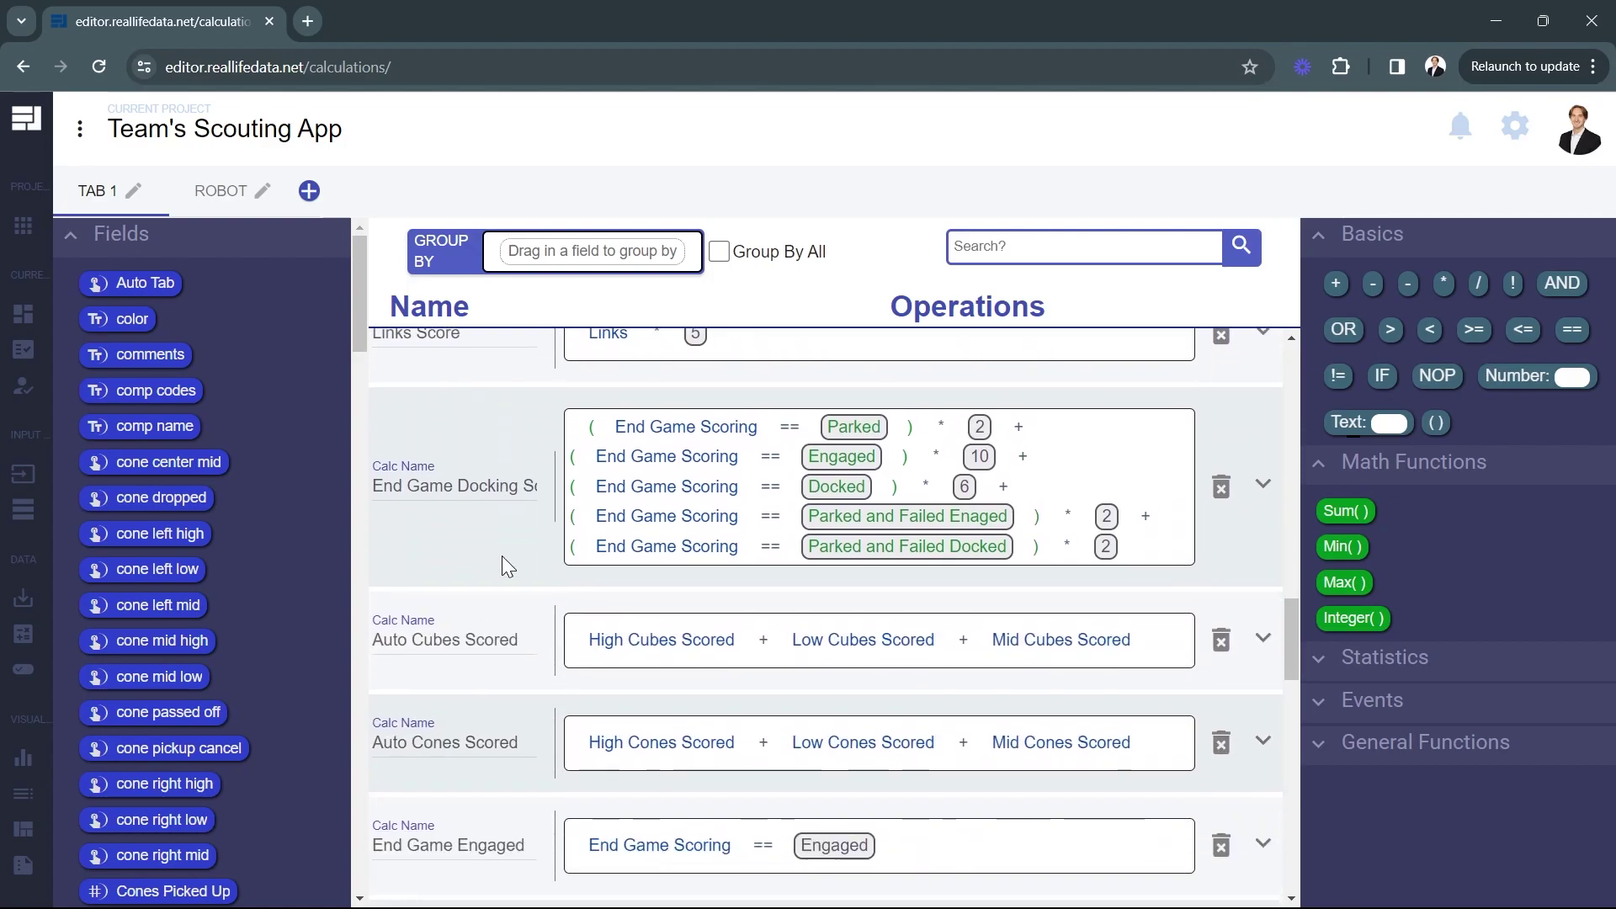
{"action": "scroll", "coordinate": [501, 556], "scroll_direction": "down", "scroll_amount": 4}
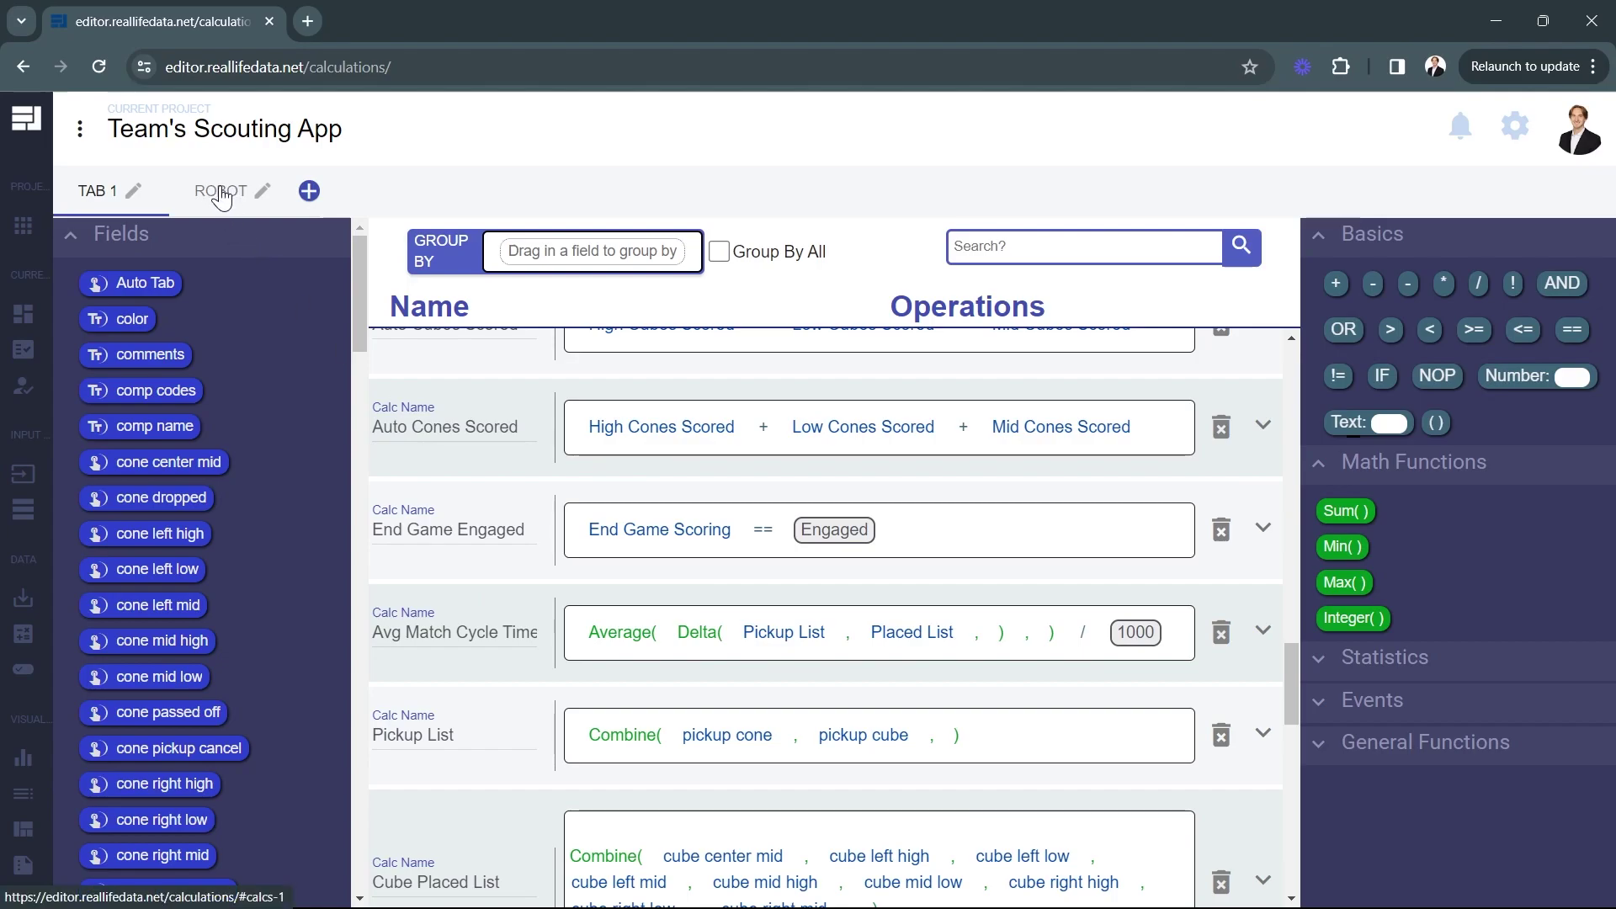
{"action": "mouse_move", "coordinate": [620, 535]}
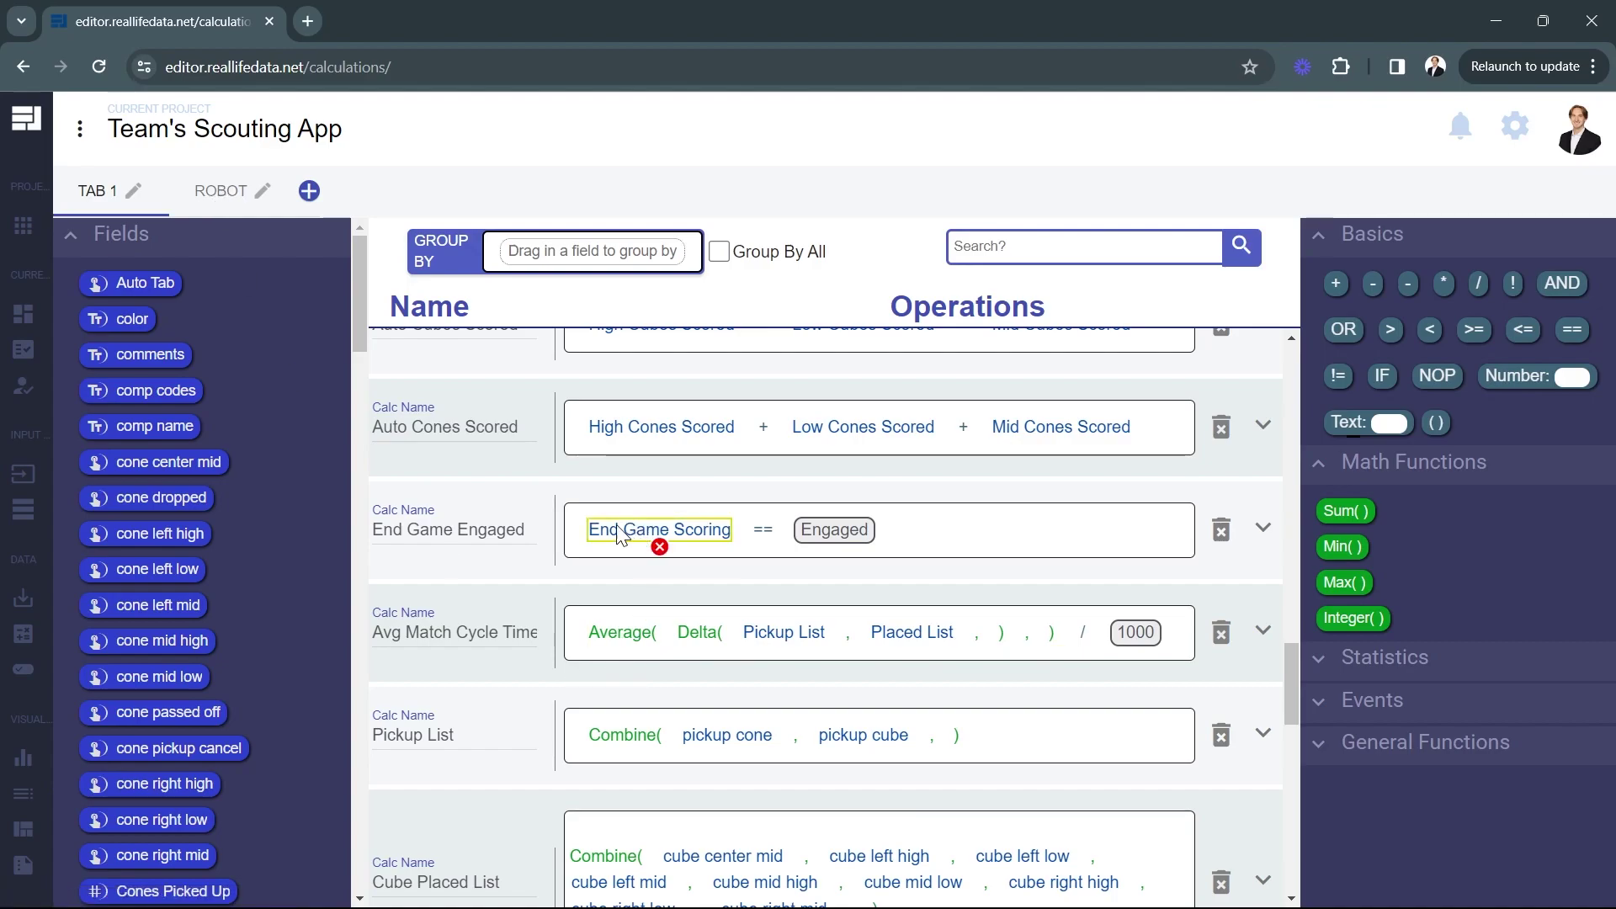
{"action": "left_click", "coordinate": [217, 188]}
{"action": "scroll", "coordinate": [388, 477], "scroll_direction": "down", "scroll_amount": 8}
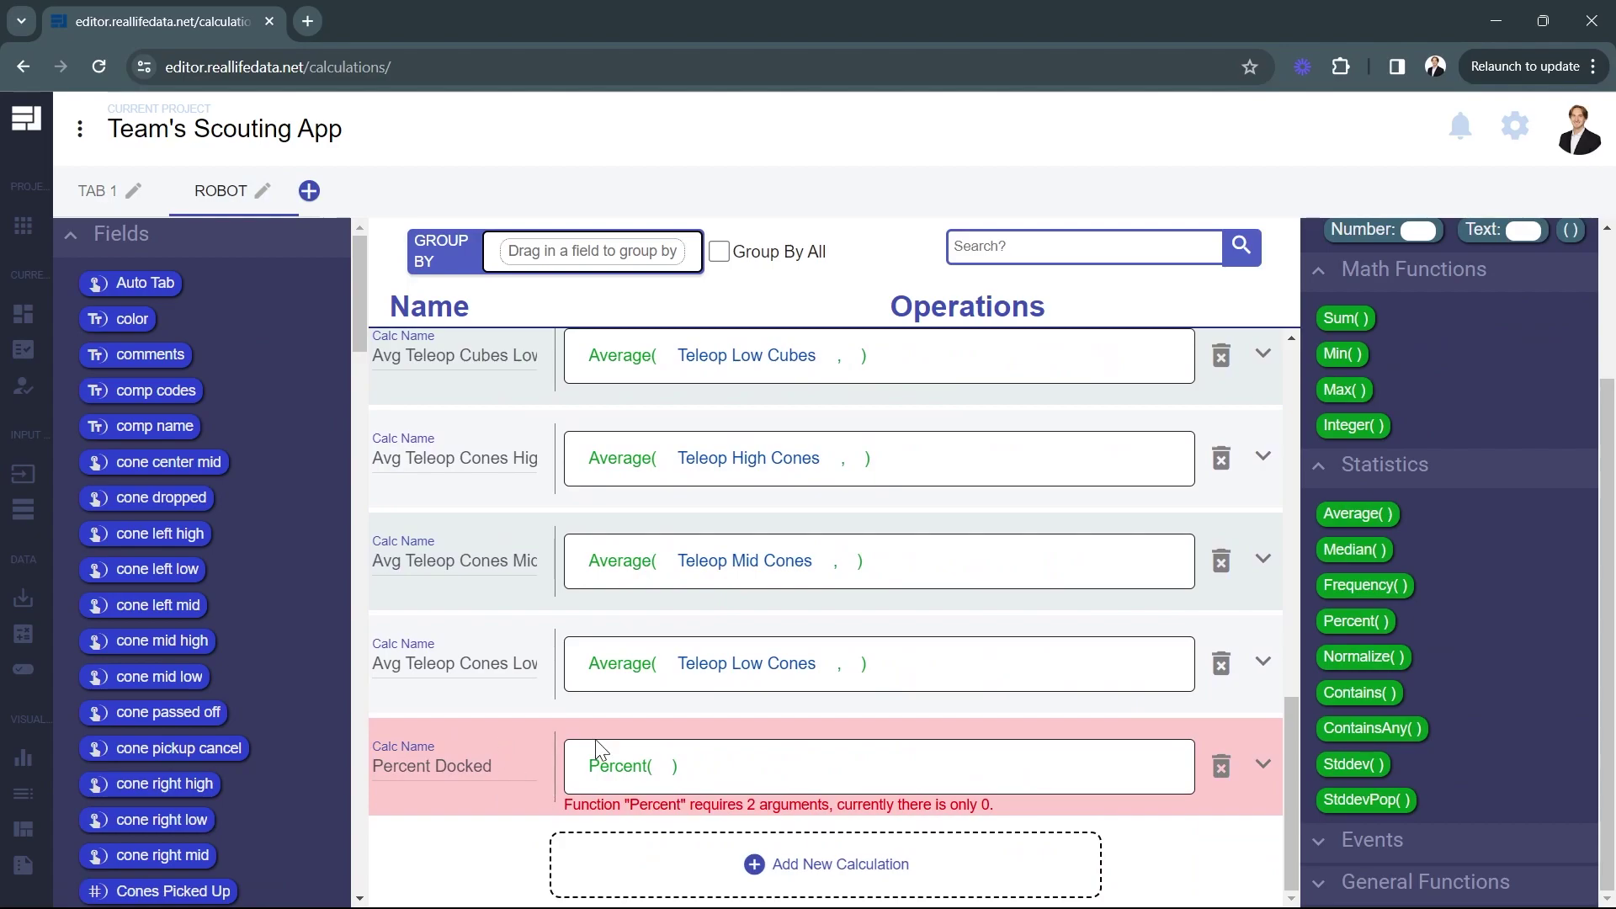
{"action": "scroll", "coordinate": [515, 633], "scroll_direction": "up", "scroll_amount": 5}
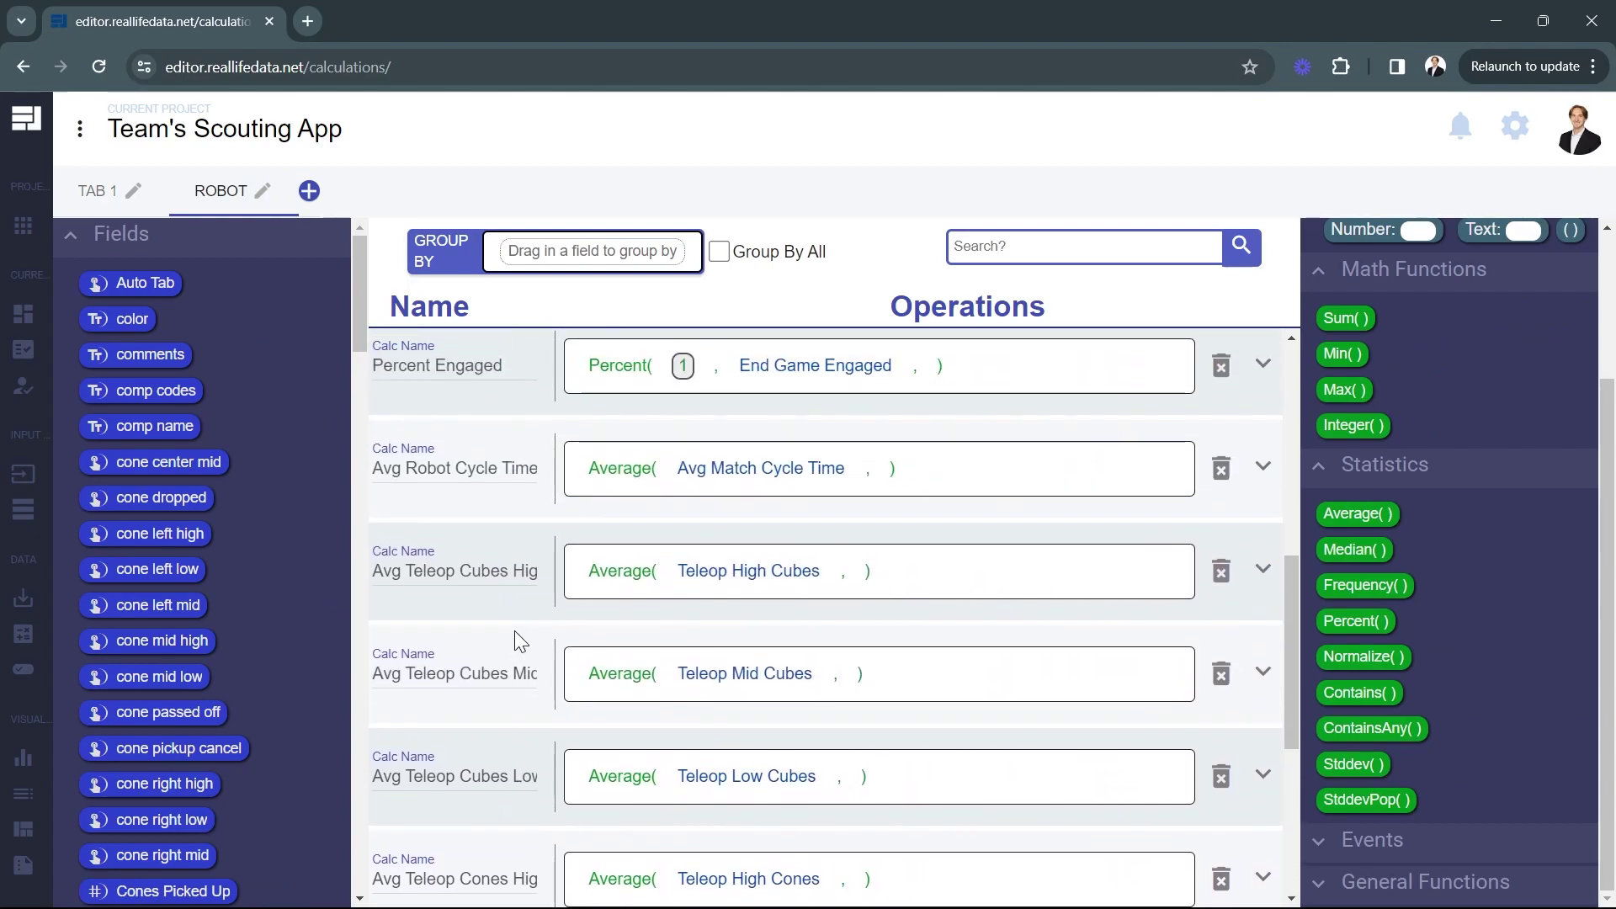
{"action": "scroll", "coordinate": [514, 630], "scroll_direction": "up", "scroll_amount": 3}
{"action": "mouse_move", "coordinate": [668, 696]}
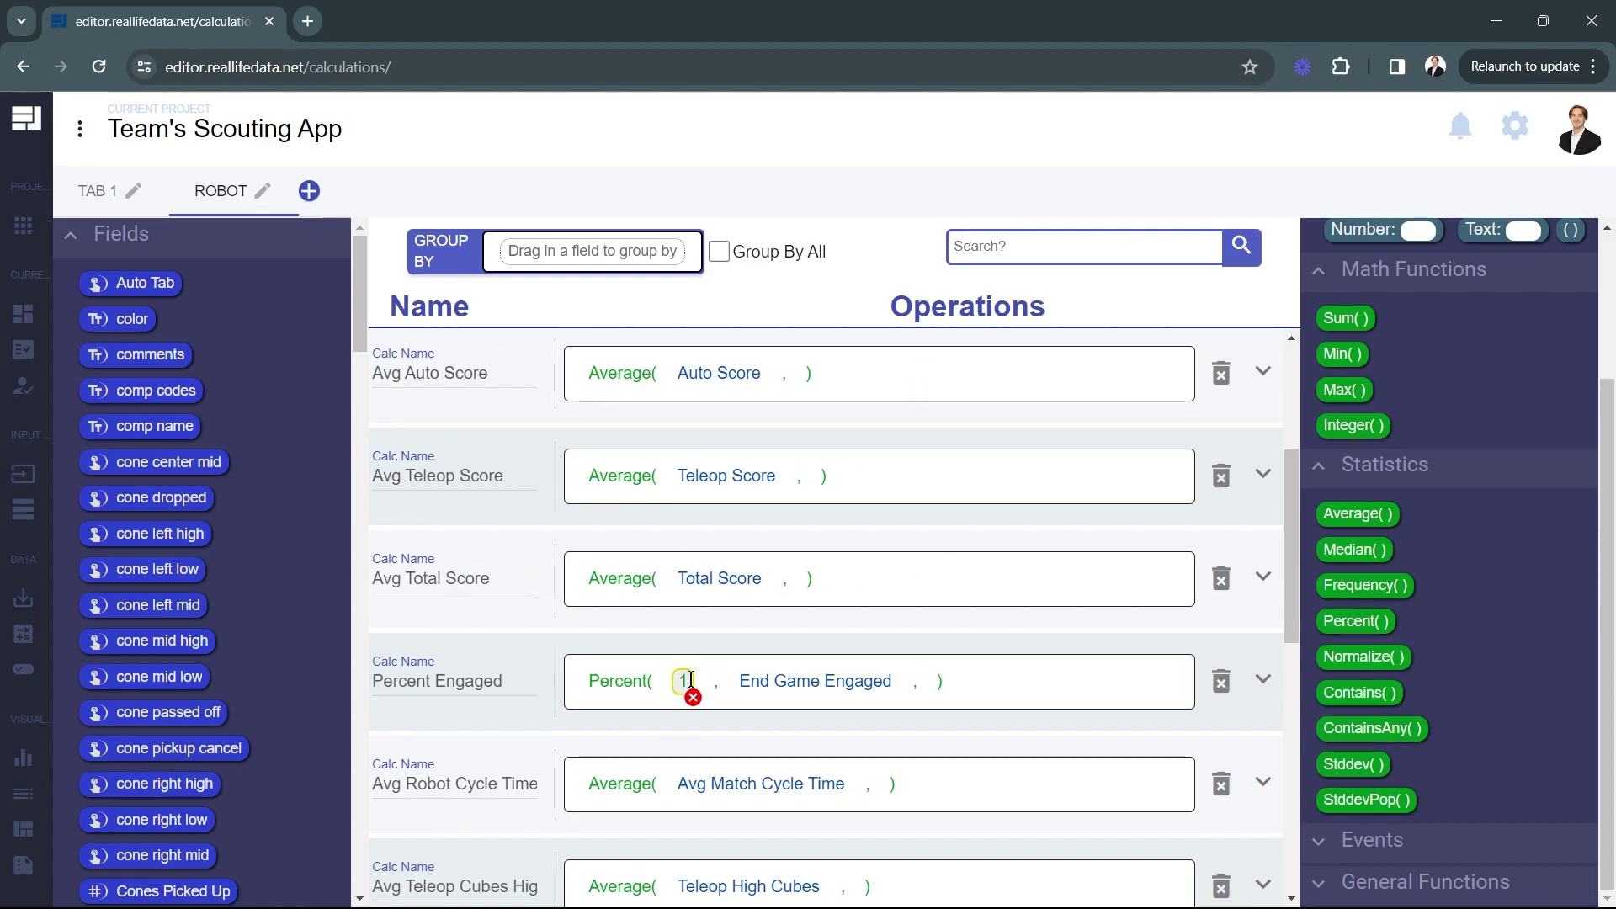
Insert the text value "Docked" as the first argument of Percent Docked's Percent function.
{"action": "scroll", "coordinate": [718, 578], "scroll_direction": "down", "scroll_amount": 7}
{"action": "scroll", "coordinate": [1542, 469], "scroll_direction": "up", "scroll_amount": 1}
{"action": "scroll", "coordinate": [1542, 469], "scroll_direction": "up", "scroll_amount": 2}
{"action": "left_click_drag", "start_coordinate": [1414, 423], "coordinate": [709, 777]}
{"action": "left_click", "coordinate": [686, 766]}
{"action": "key", "text": "BackSpace"}
{"action": "type", "text": "Docked"}
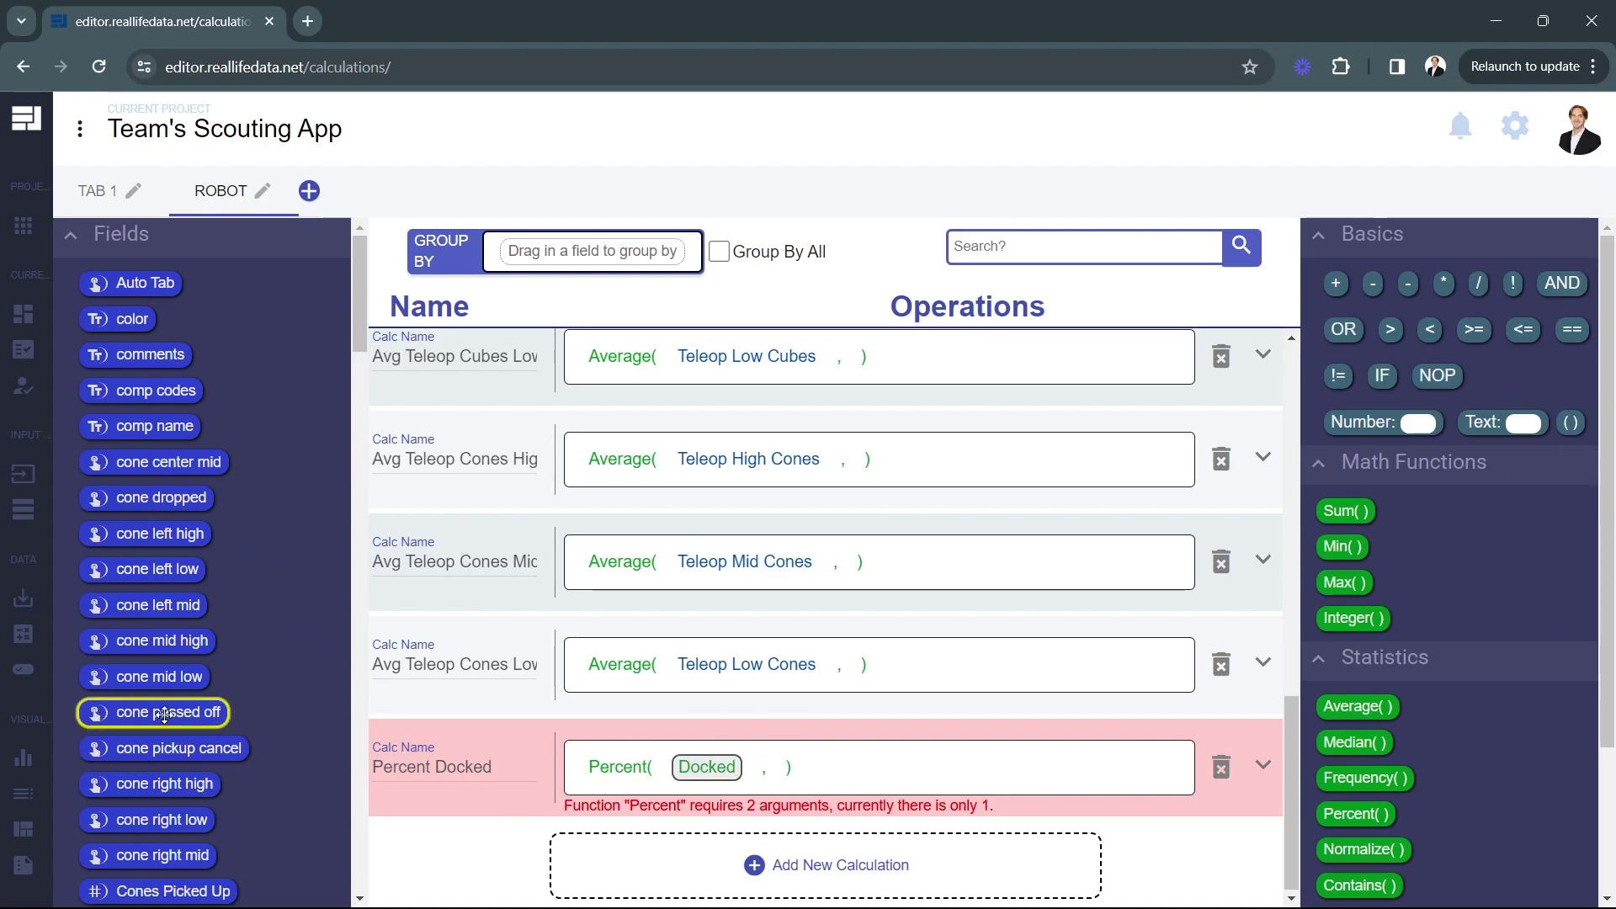
Add the End Game Scoring field as the second argument of Percent Docked's Percent function.
{"action": "scroll", "coordinate": [168, 715], "scroll_direction": "down", "scroll_amount": 2}
{"action": "scroll", "coordinate": [168, 714], "scroll_direction": "down", "scroll_amount": 9}
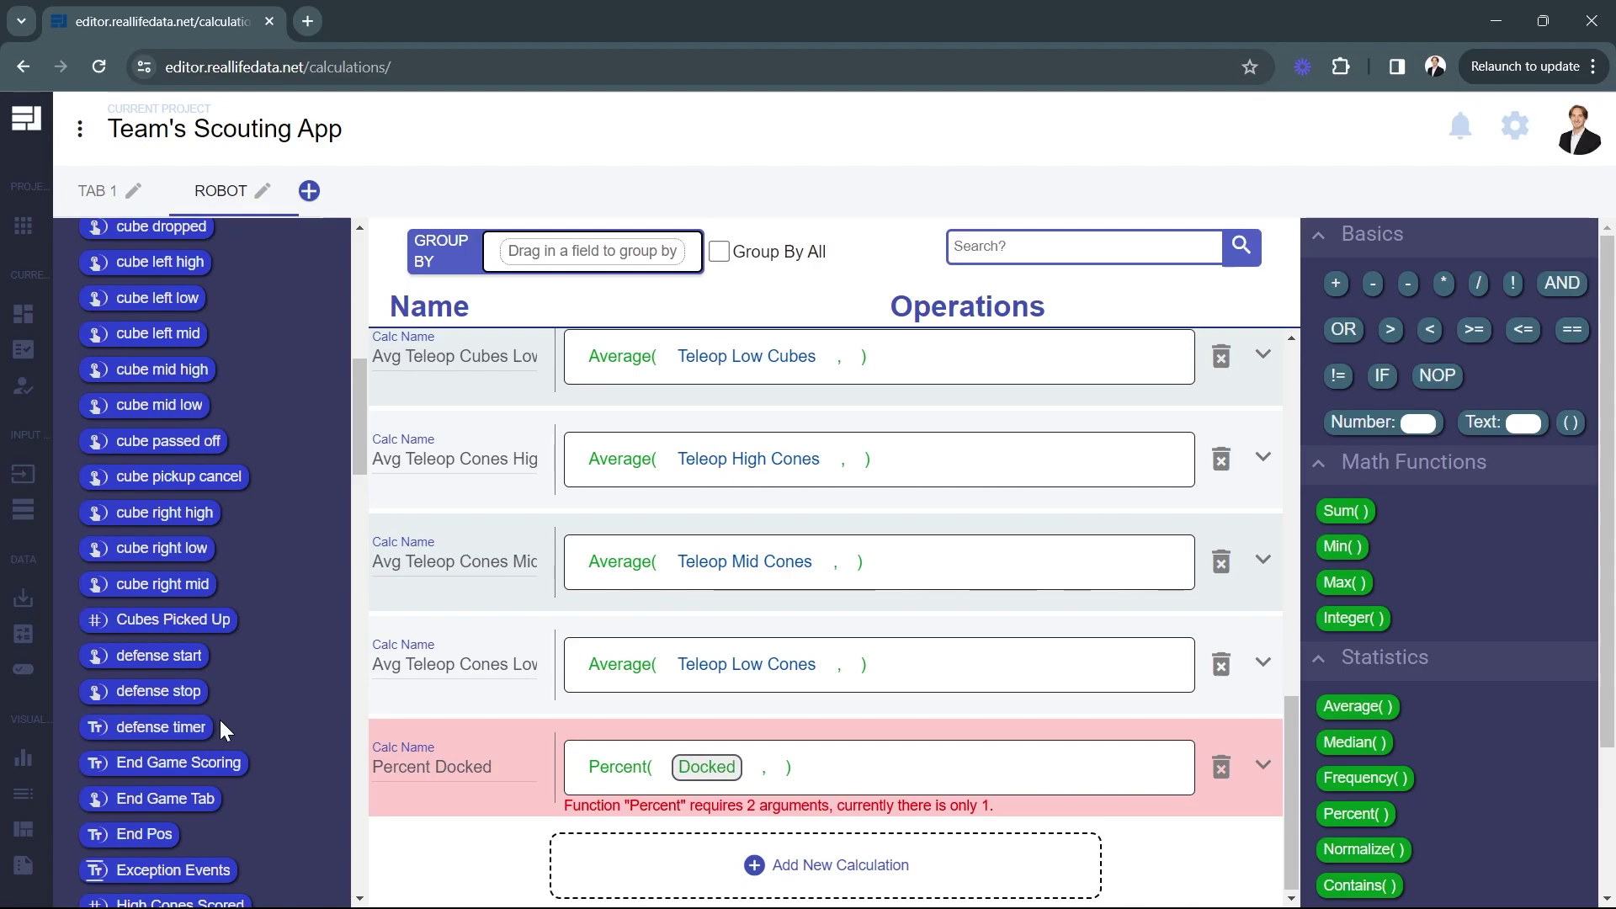
{"action": "left_click_drag", "start_coordinate": [205, 757], "coordinate": [782, 766]}
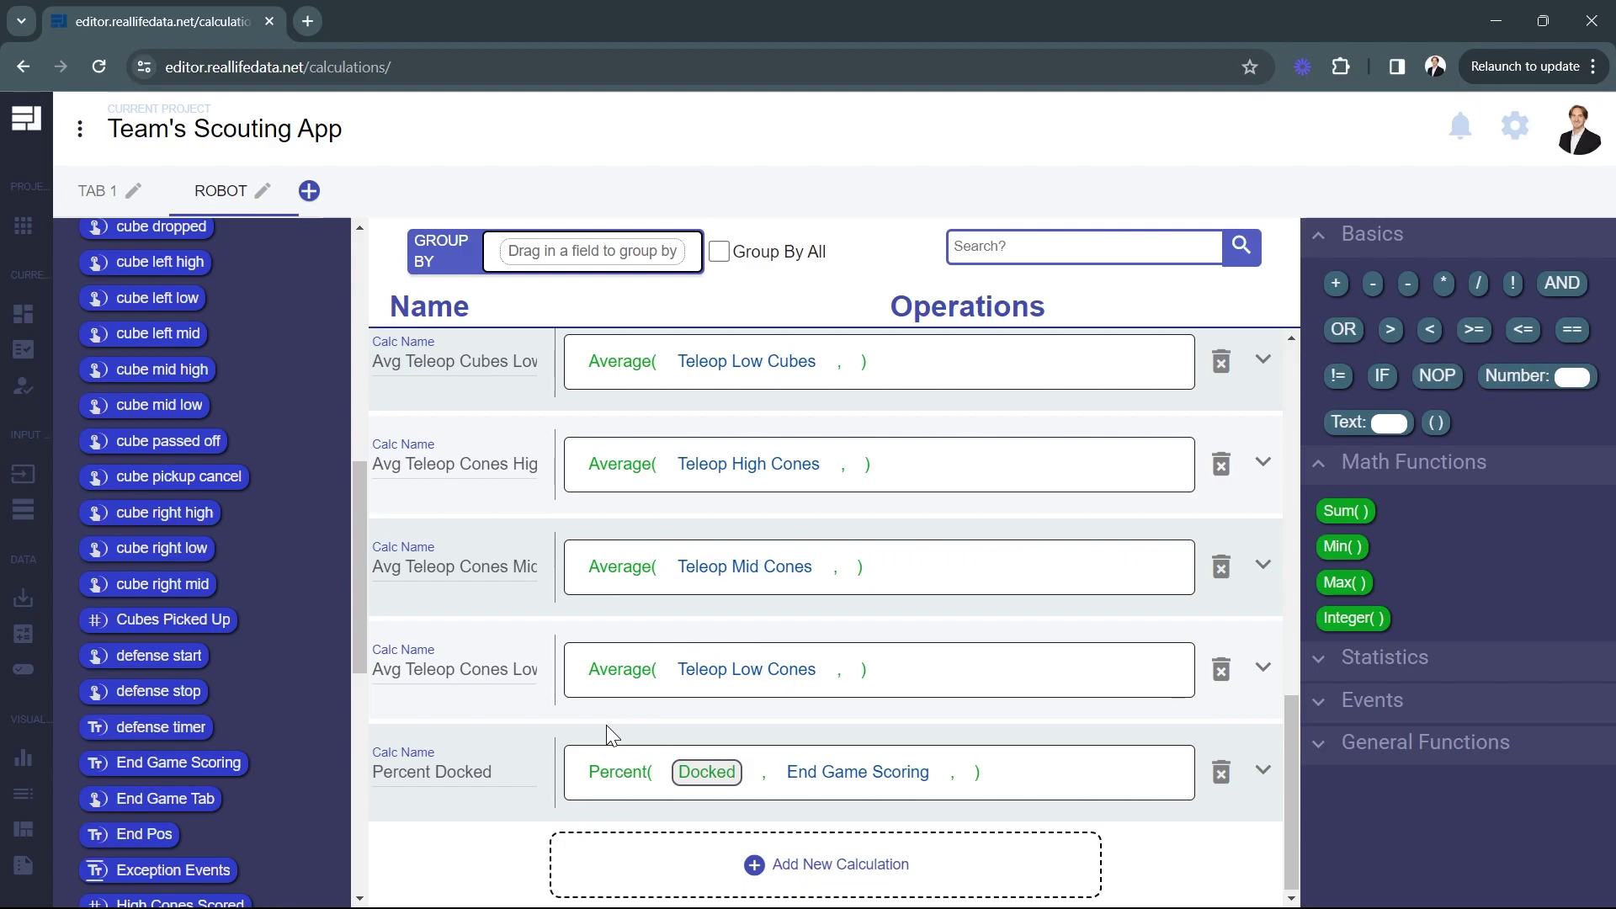
Add a new calculation named Defense Time to Tab 1.
{"action": "left_click", "coordinate": [93, 193]}
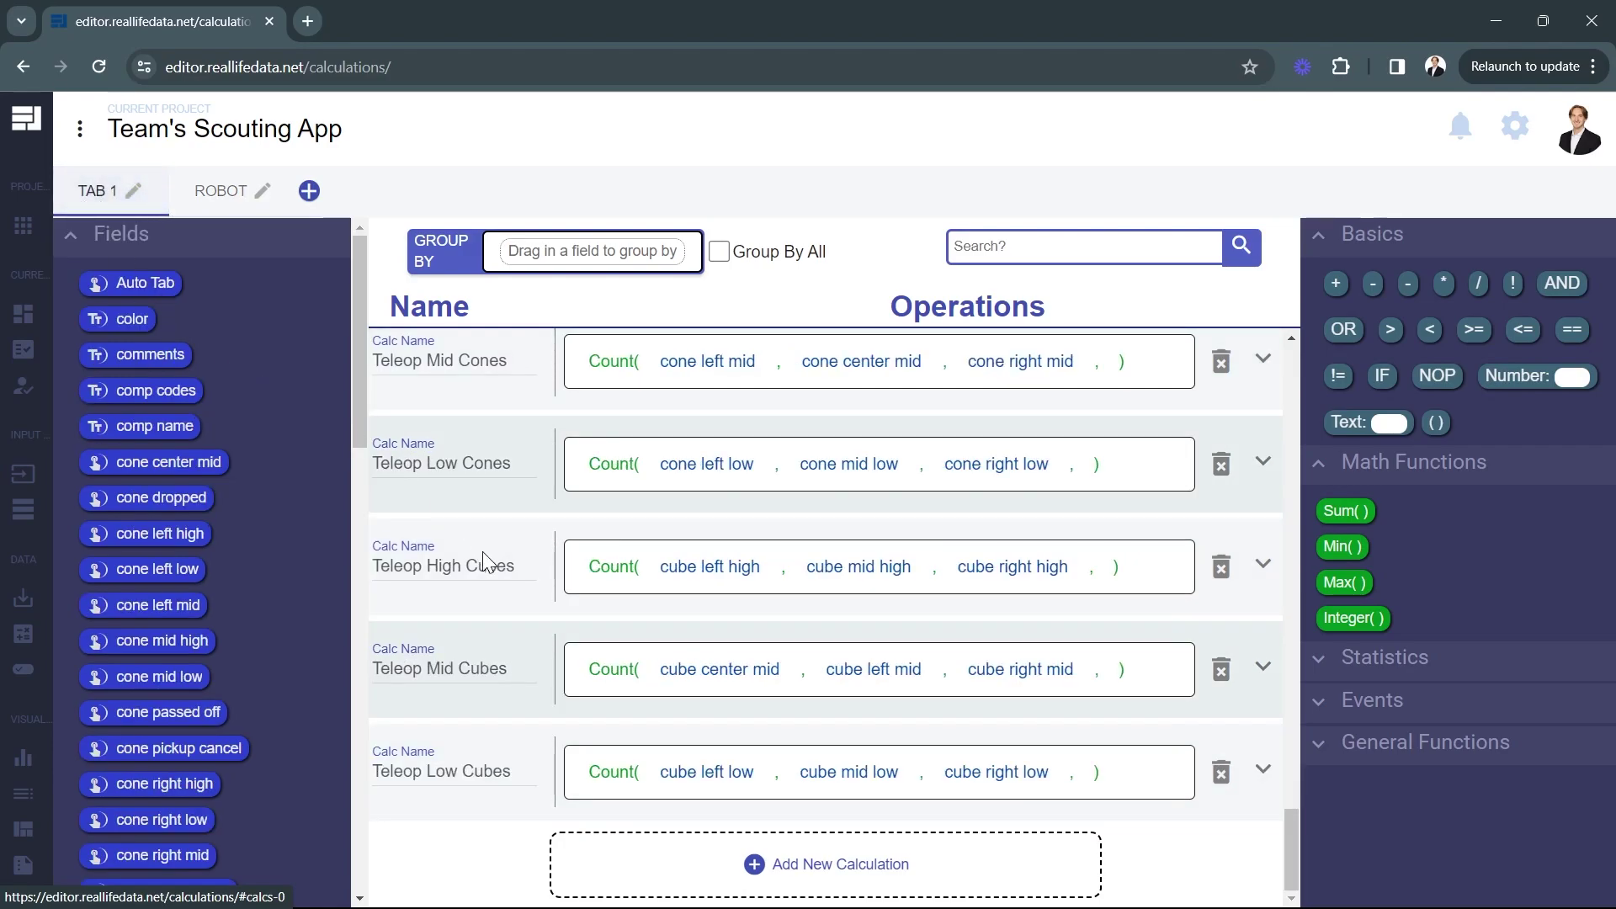
{"action": "left_click", "coordinate": [655, 859]}
{"action": "scroll", "coordinate": [510, 729], "scroll_direction": "up", "scroll_amount": 2}
{"action": "scroll", "coordinate": [510, 737], "scroll_direction": "down", "scroll_amount": 2}
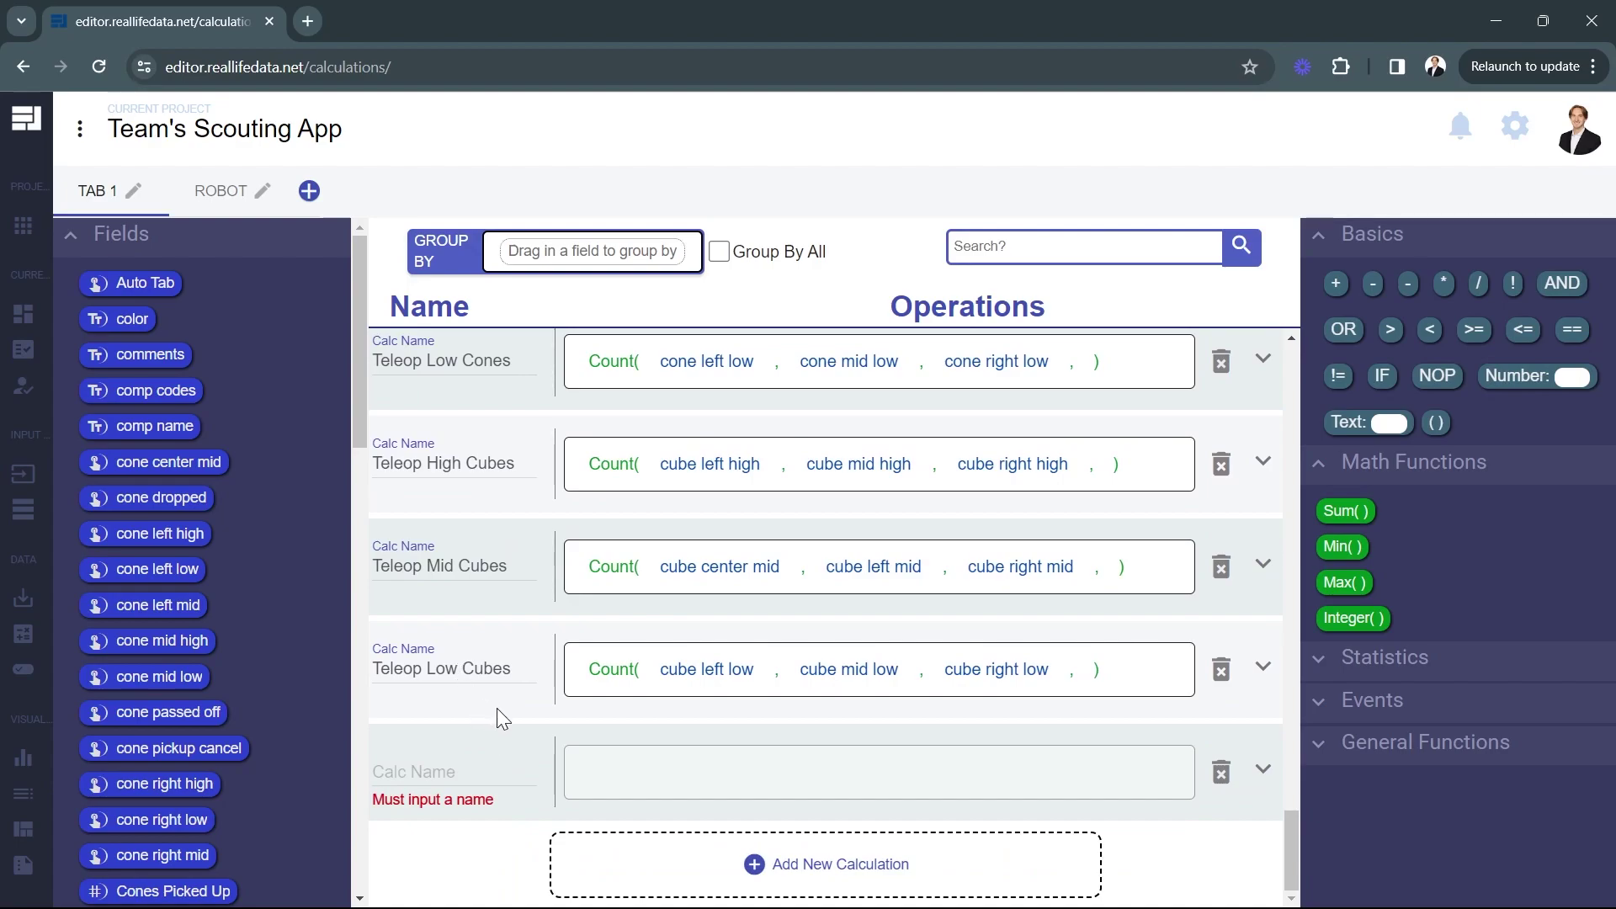
{"action": "scroll", "coordinate": [502, 717], "scroll_direction": "up", "scroll_amount": 7}
{"action": "scroll", "coordinate": [500, 711], "scroll_direction": "up", "scroll_amount": 8}
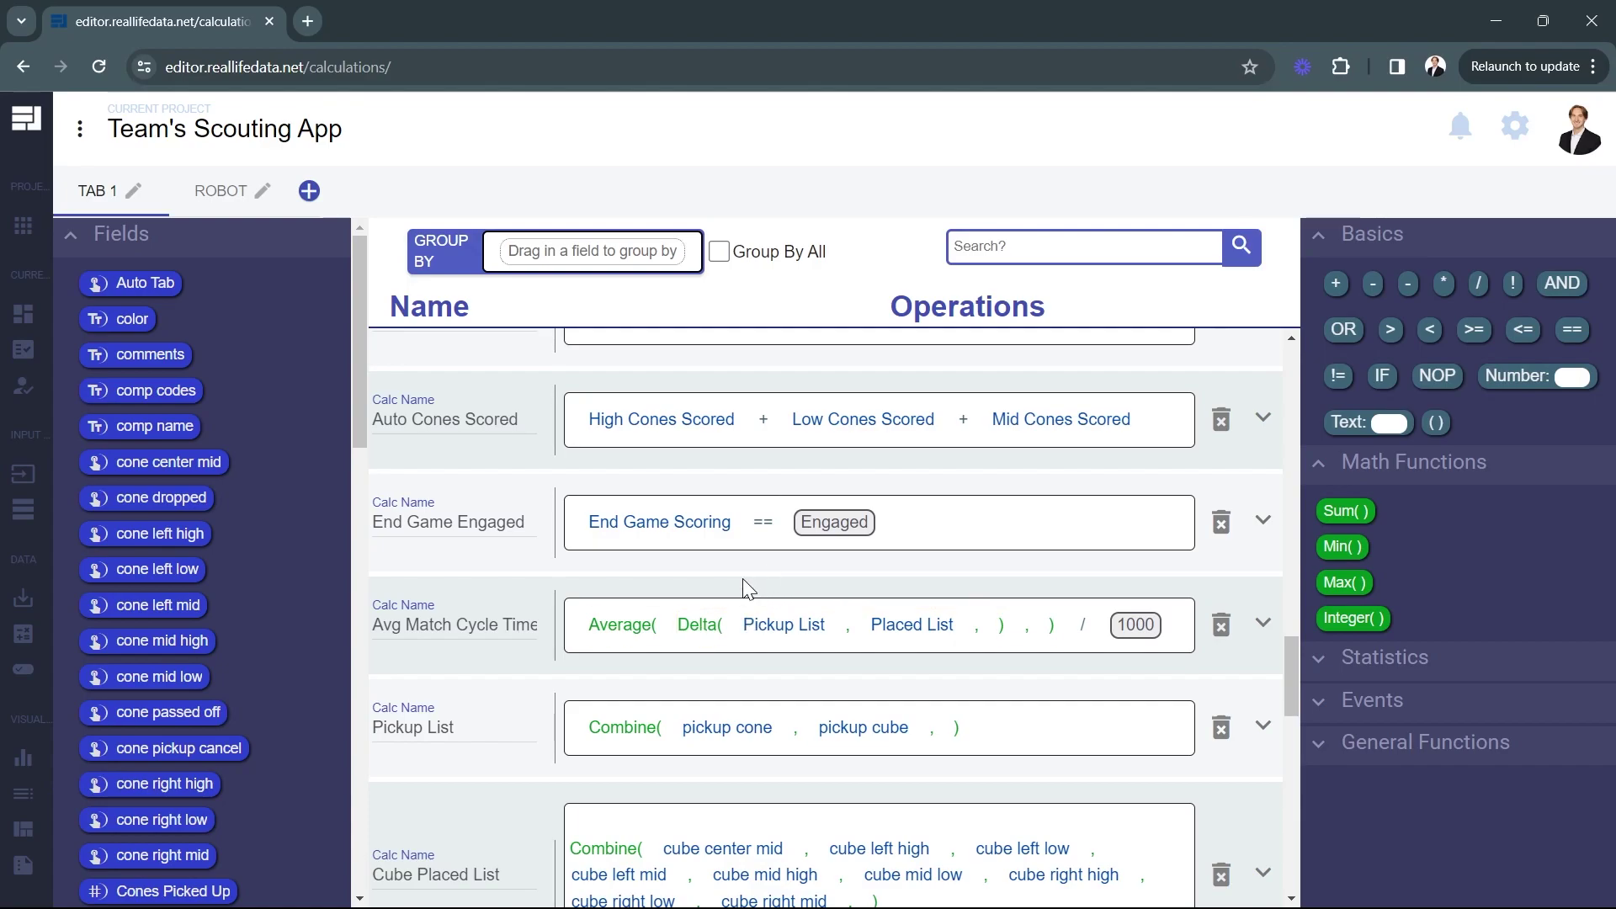
{"action": "scroll", "coordinate": [745, 589], "scroll_direction": "down", "scroll_amount": 10}
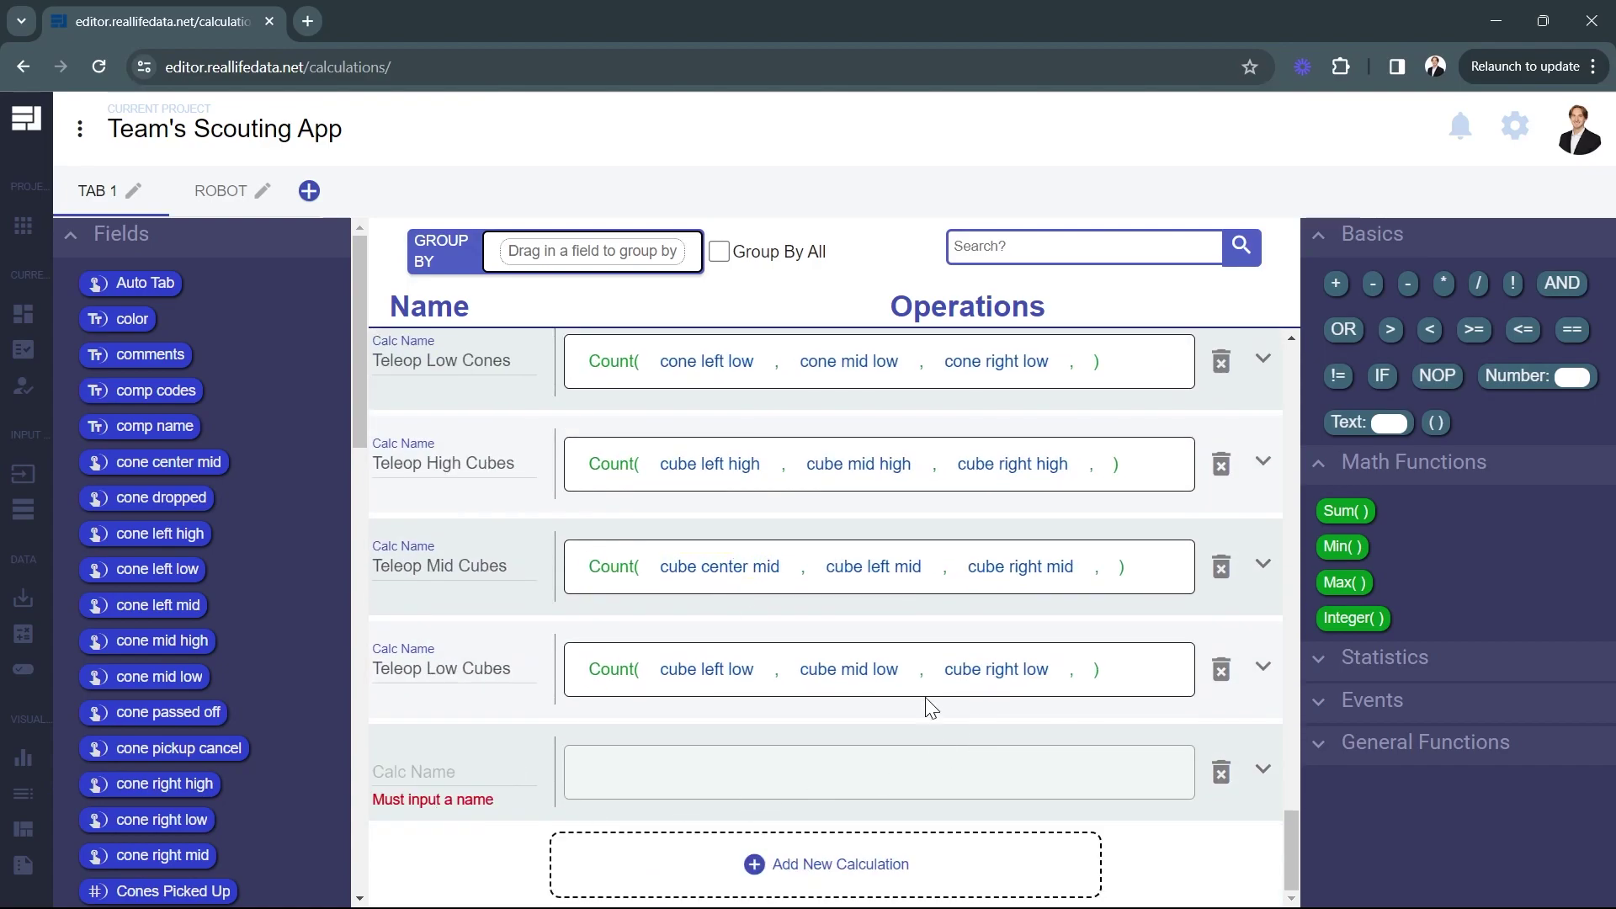
{"action": "left_click", "coordinate": [417, 768]}
{"action": "type", "text": "Defense Time"}
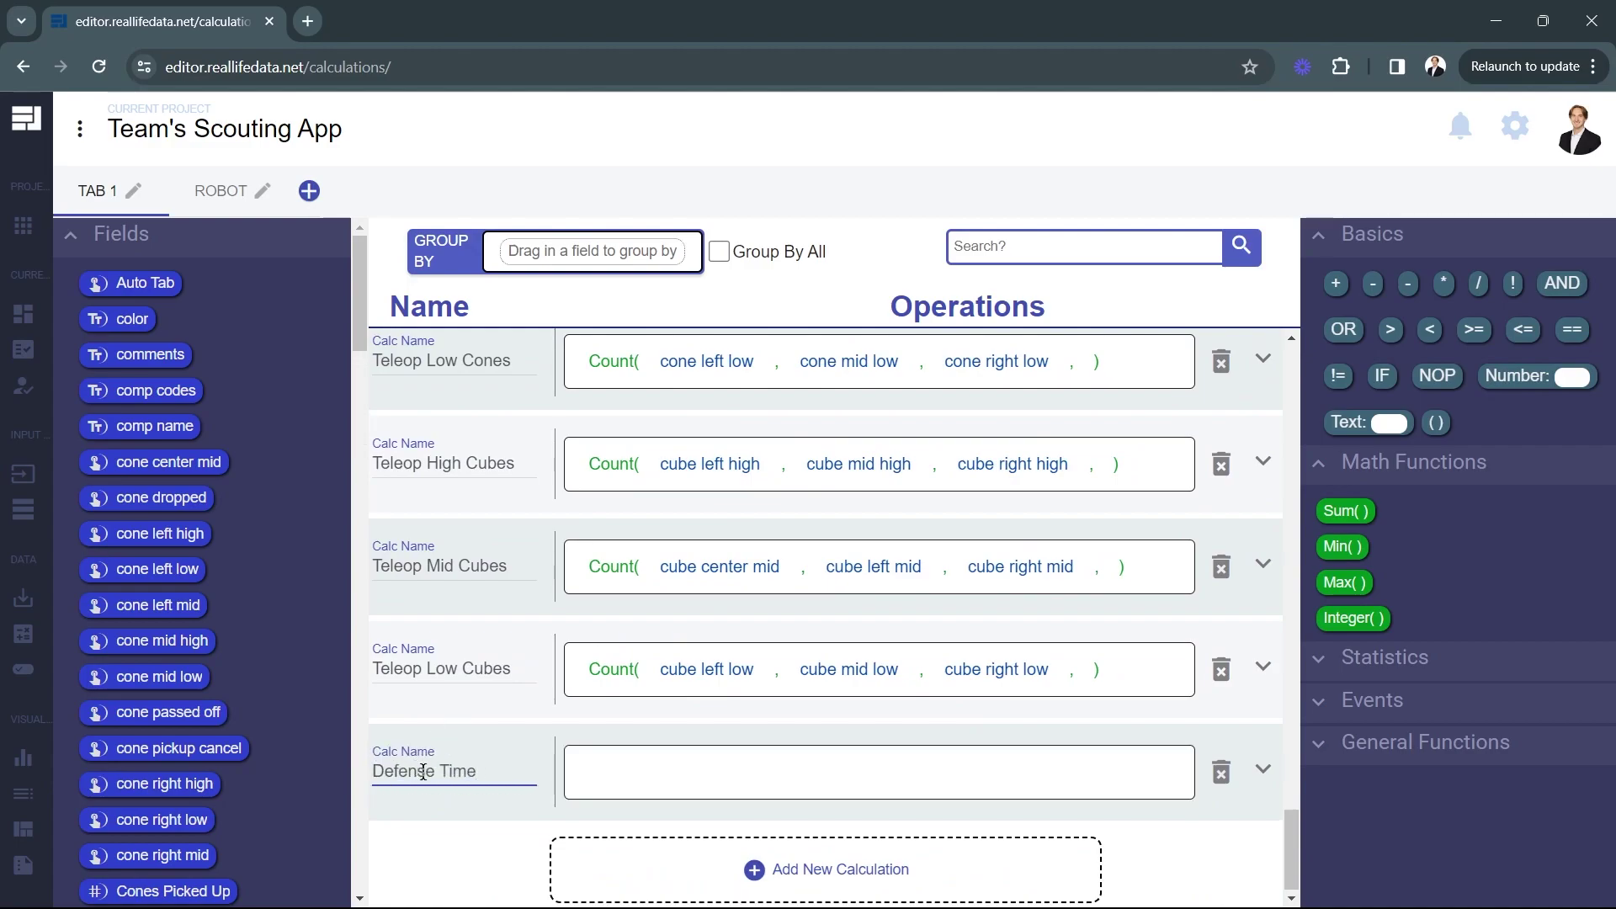
Define Defense Time as a Delta function of the defense start and defense stop fields.
{"action": "left_click", "coordinate": [1380, 702]}
{"action": "left_click_drag", "start_coordinate": [1356, 746], "coordinate": [766, 770]}
{"action": "scroll", "coordinate": [271, 722], "scroll_direction": "down", "scroll_amount": 10}
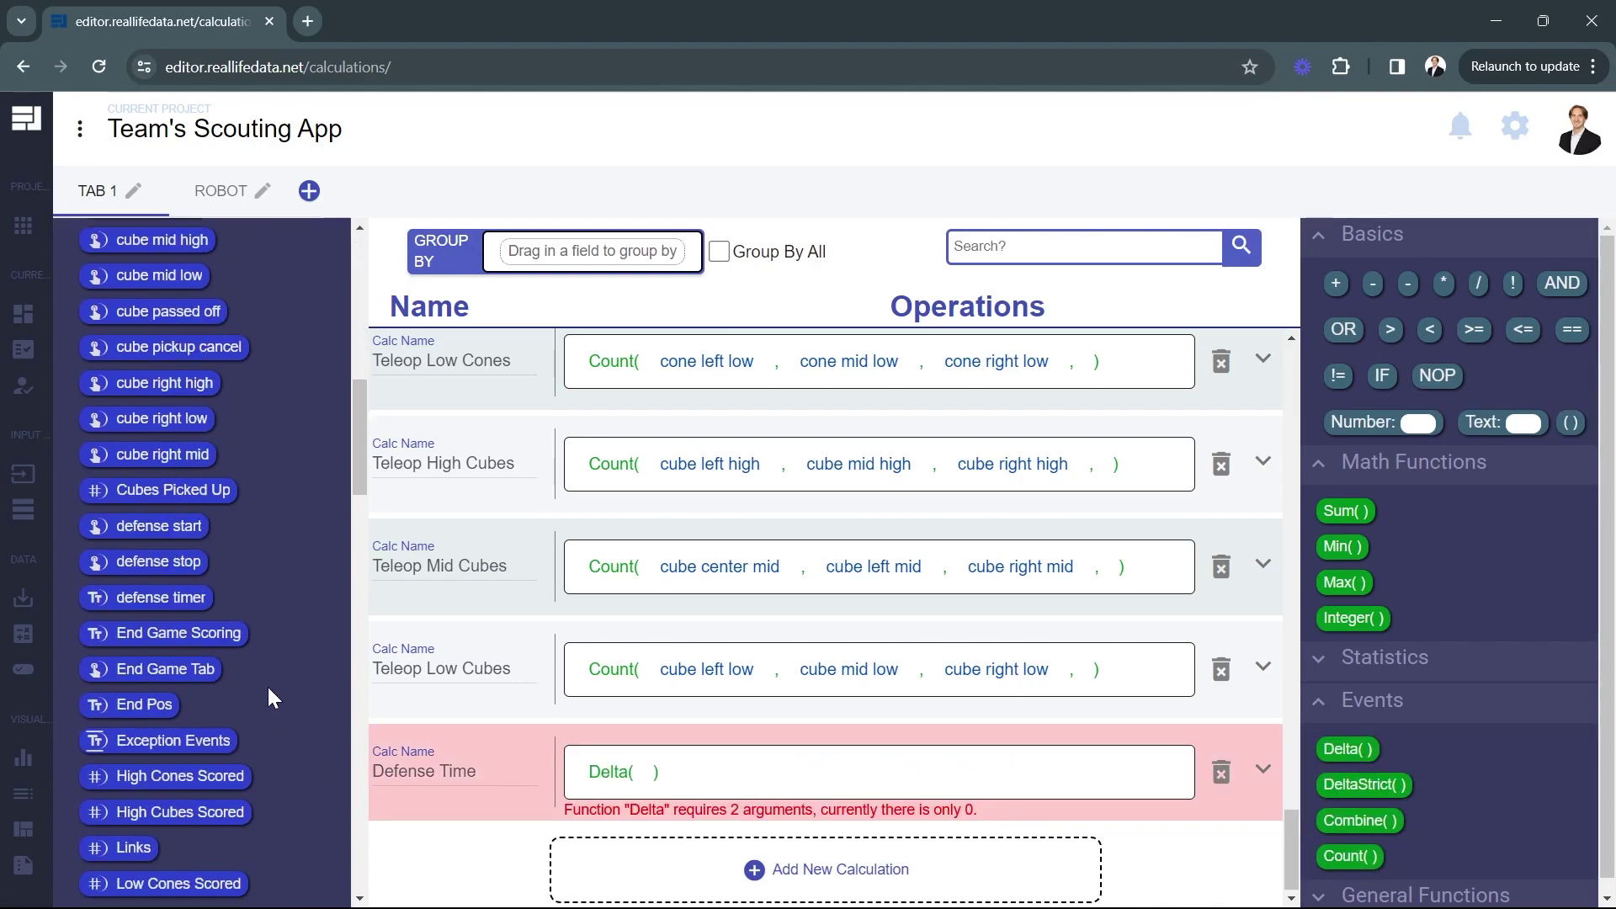
{"action": "scroll", "coordinate": [270, 700], "scroll_direction": "down", "scroll_amount": 2}
{"action": "left_click_drag", "start_coordinate": [155, 445], "coordinate": [467, 643]}
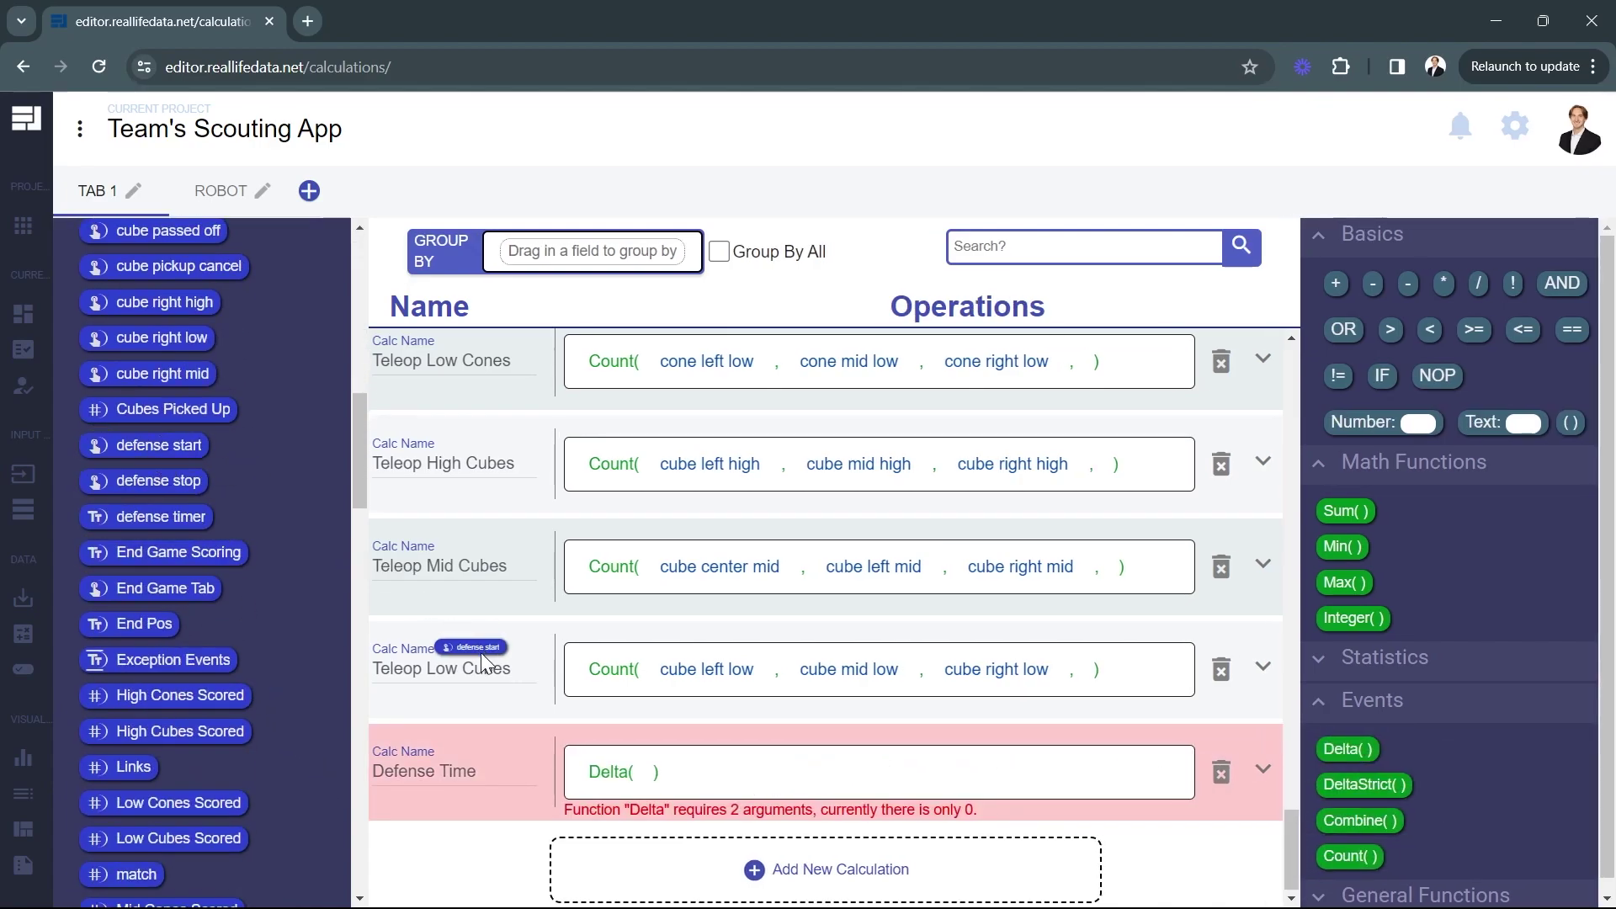
{"action": "left_click_drag", "start_coordinate": [638, 770], "coordinate": [638, 770]}
{"action": "left_click_drag", "start_coordinate": [158, 480], "coordinate": [796, 781]}
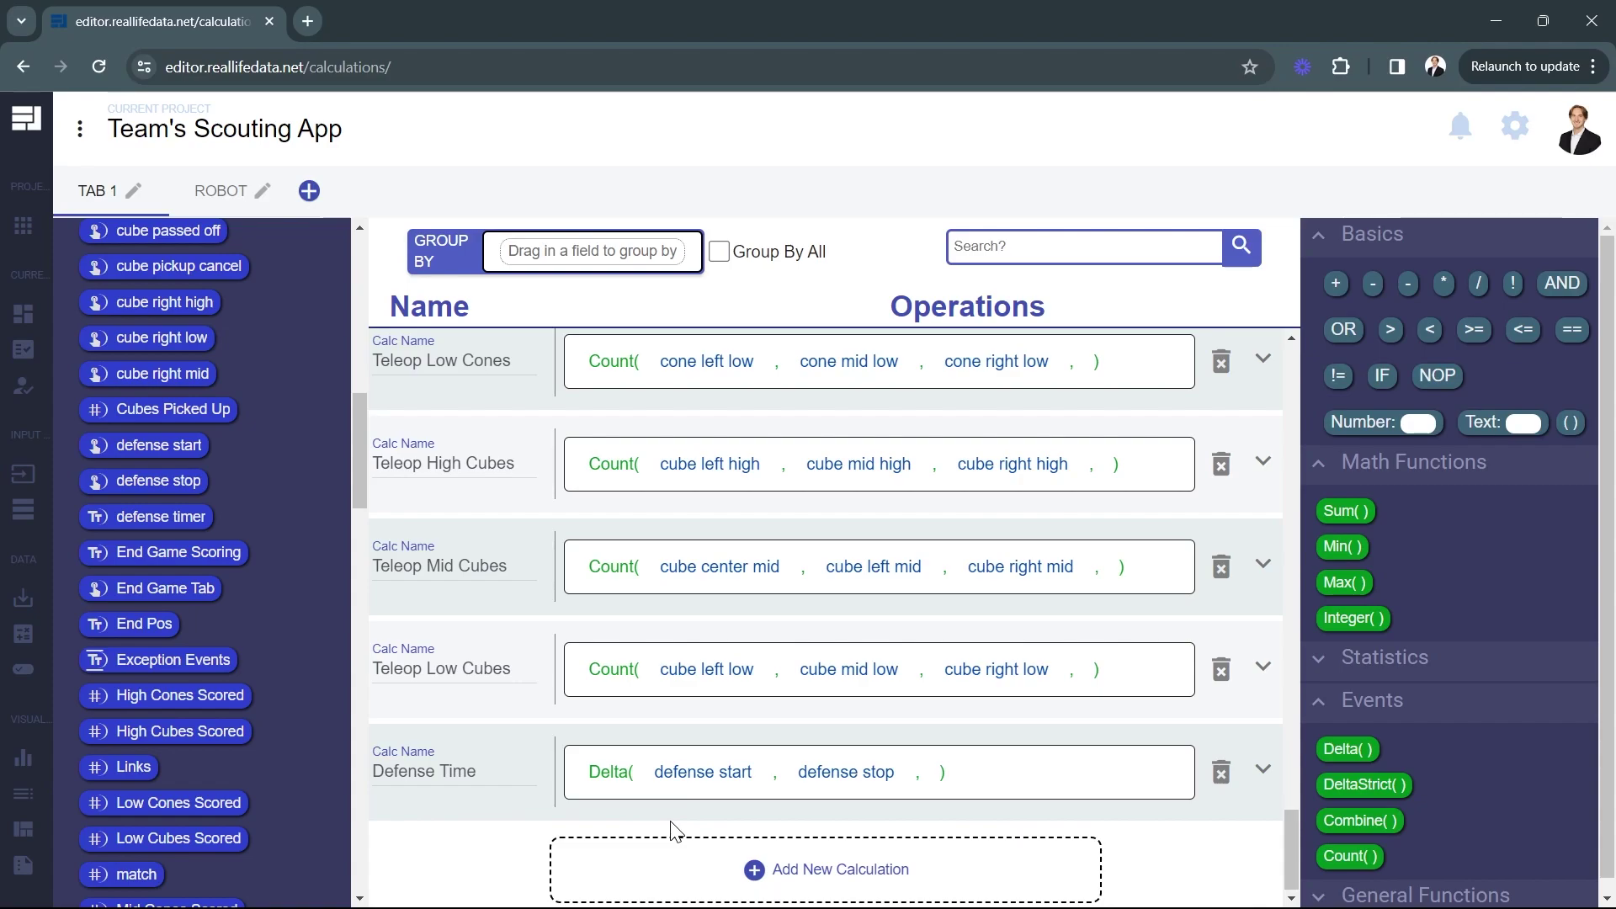
Replace the Defense Time formula with a Sum function containing the Delta of defense start and defense stop.
{"action": "left_click", "coordinate": [617, 789]}
{"action": "left_click_drag", "start_coordinate": [1344, 511], "coordinate": [669, 776]}
{"action": "left_click_drag", "start_coordinate": [1346, 748], "coordinate": [643, 771]}
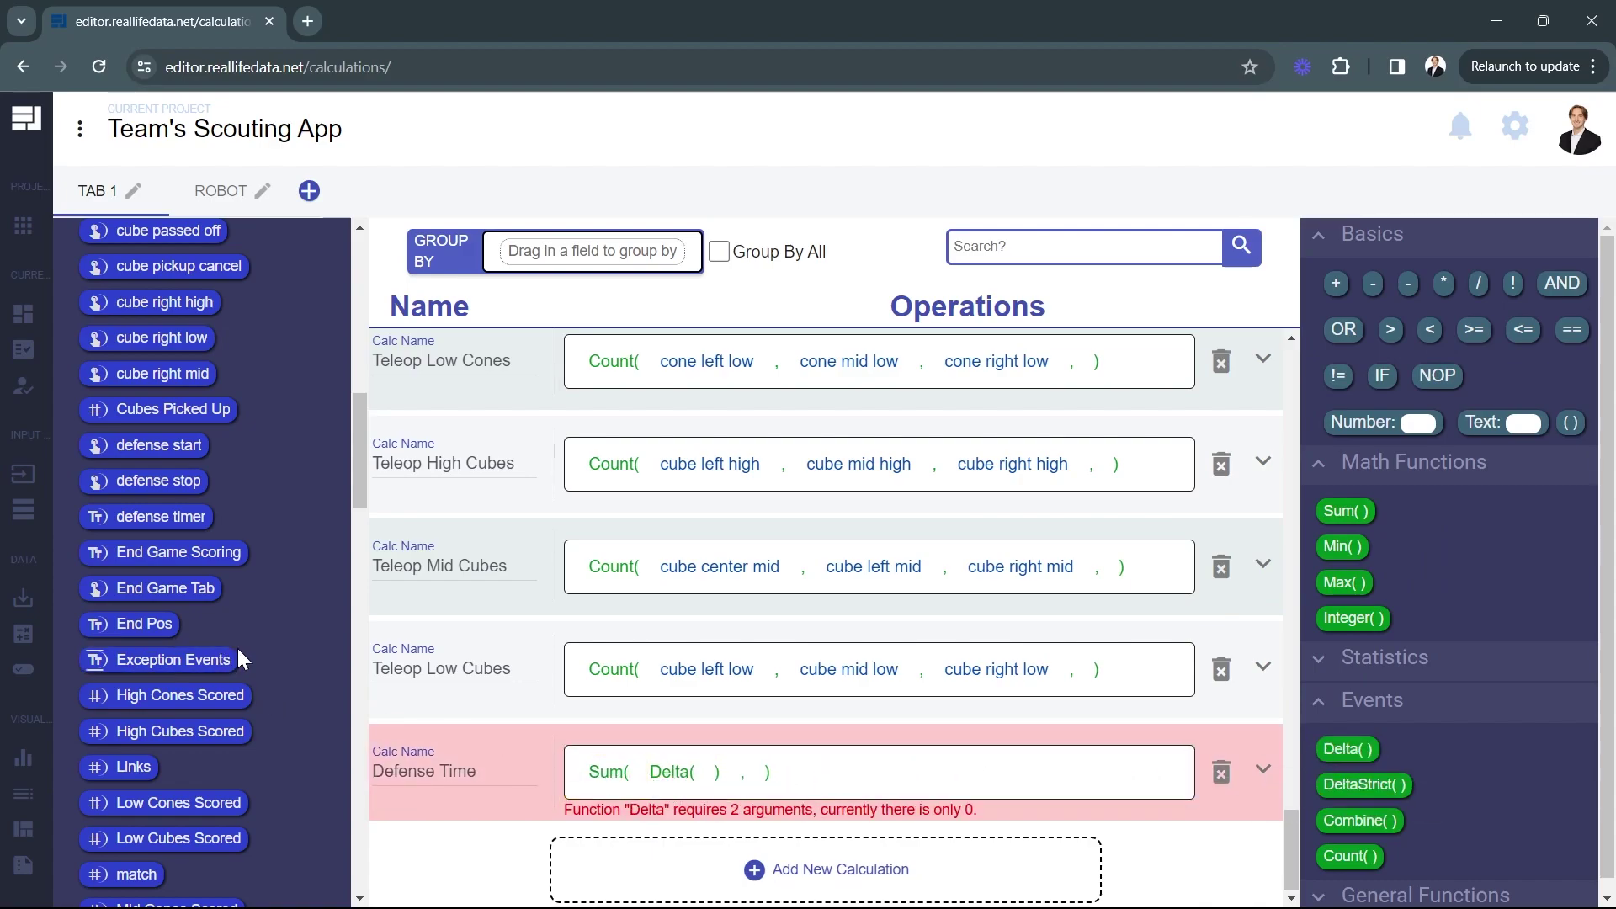
{"action": "left_click_drag", "start_coordinate": [158, 446], "coordinate": [707, 779]}
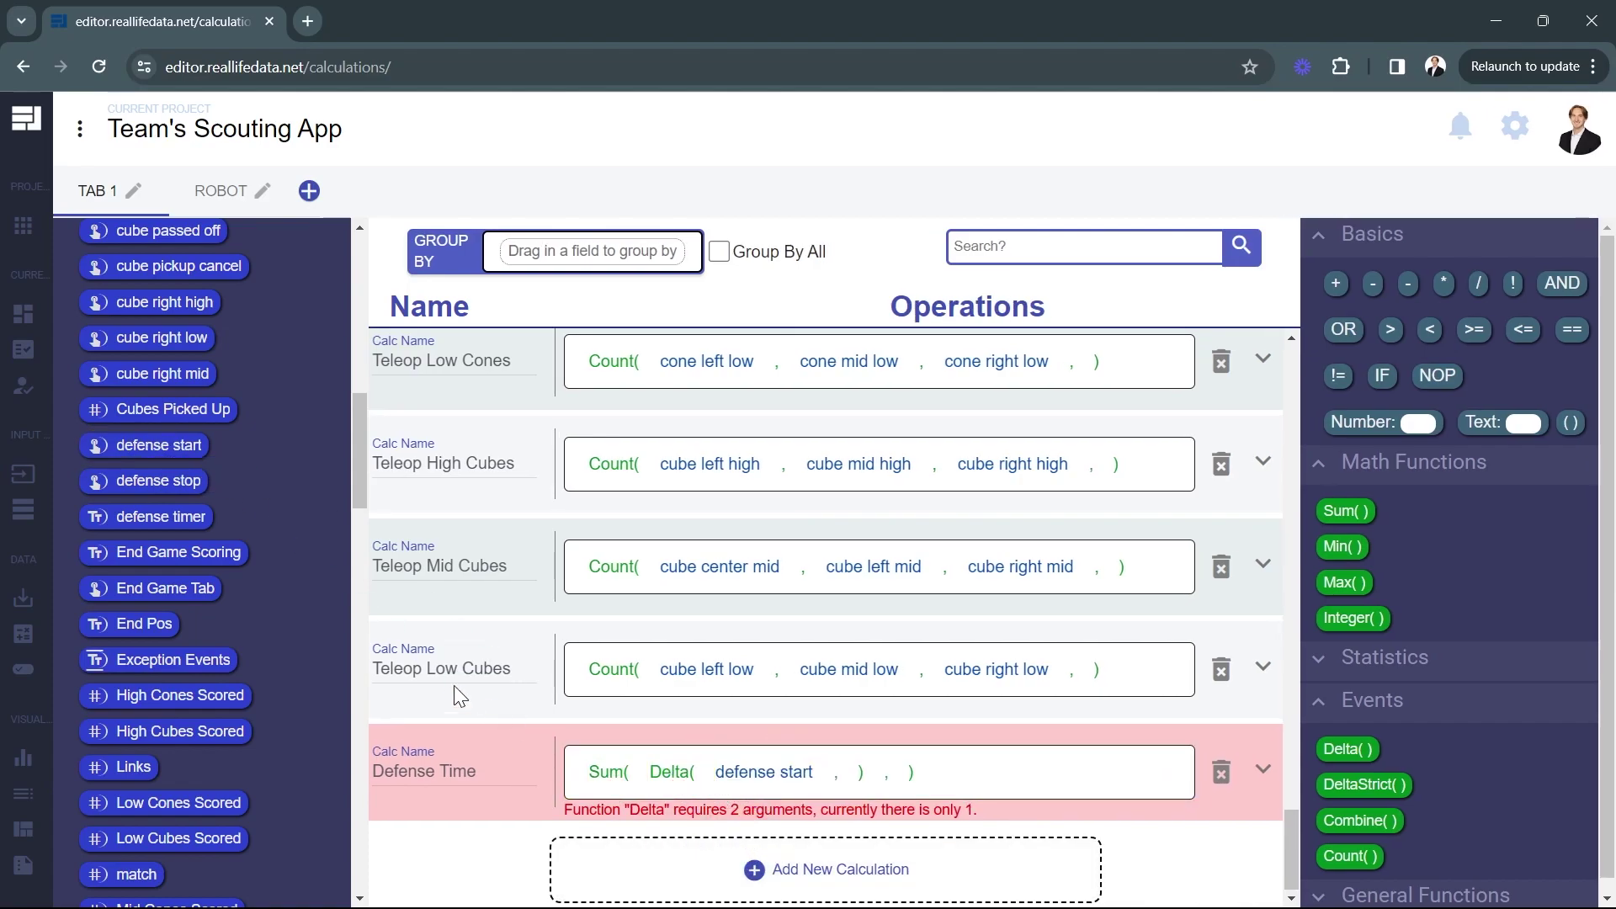
{"action": "left_click_drag", "start_coordinate": [183, 480], "coordinate": [848, 773]}
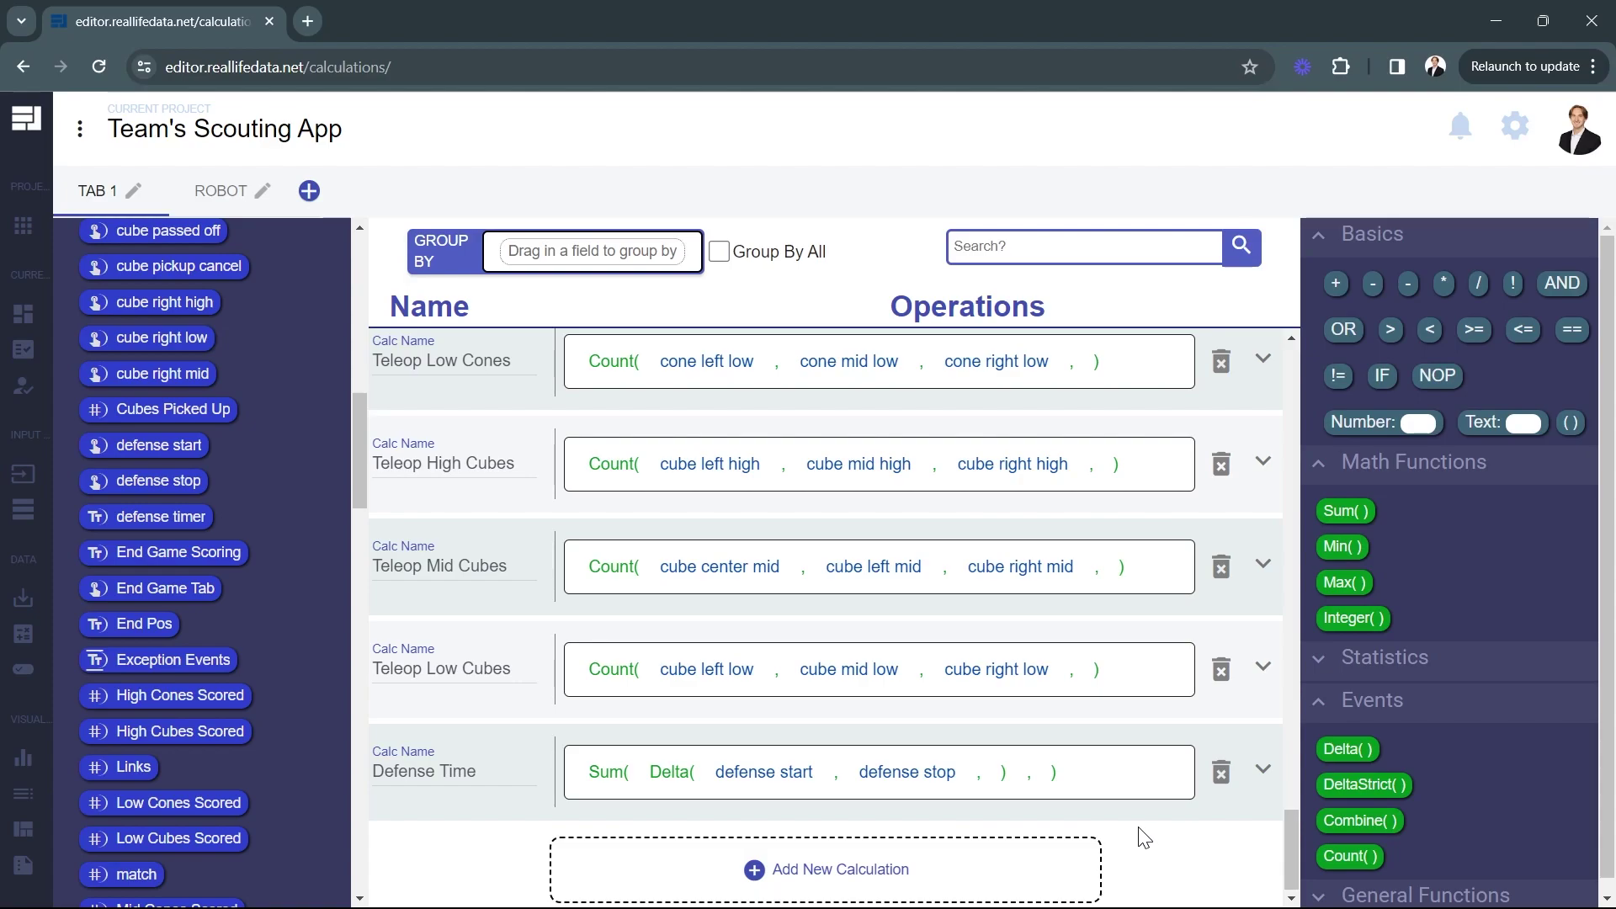
Add a new calculation named Avg Defense Time to the Robot tab.
{"action": "left_click", "coordinate": [195, 187]}
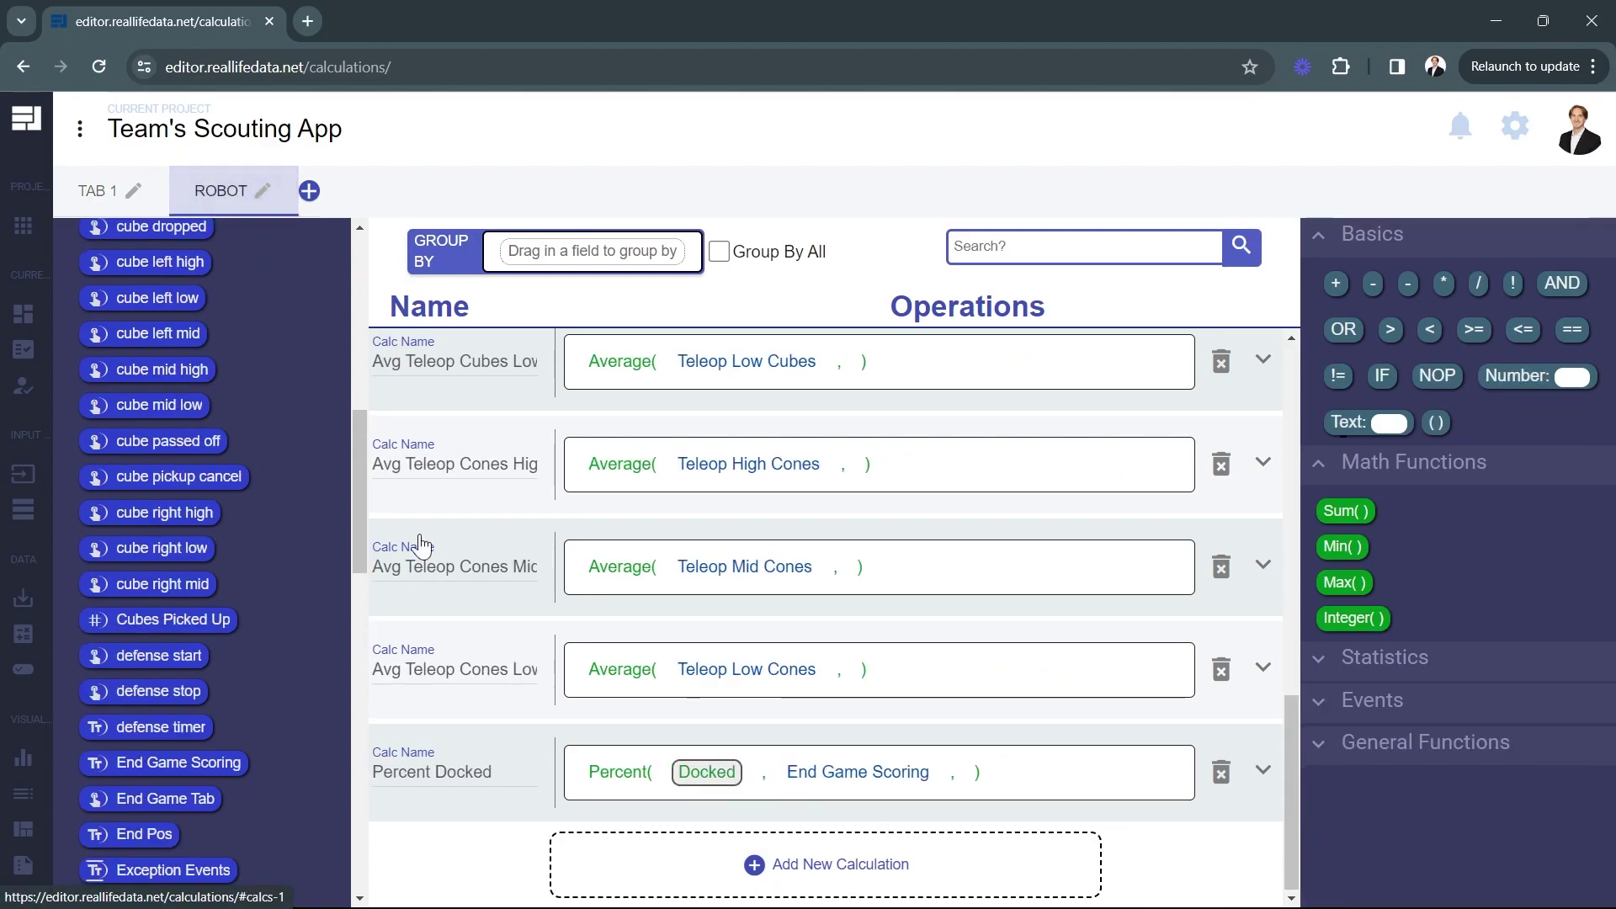
{"action": "left_click", "coordinate": [631, 860]}
{"action": "left_click", "coordinate": [501, 772]}
{"action": "type", "text": "Avg "}
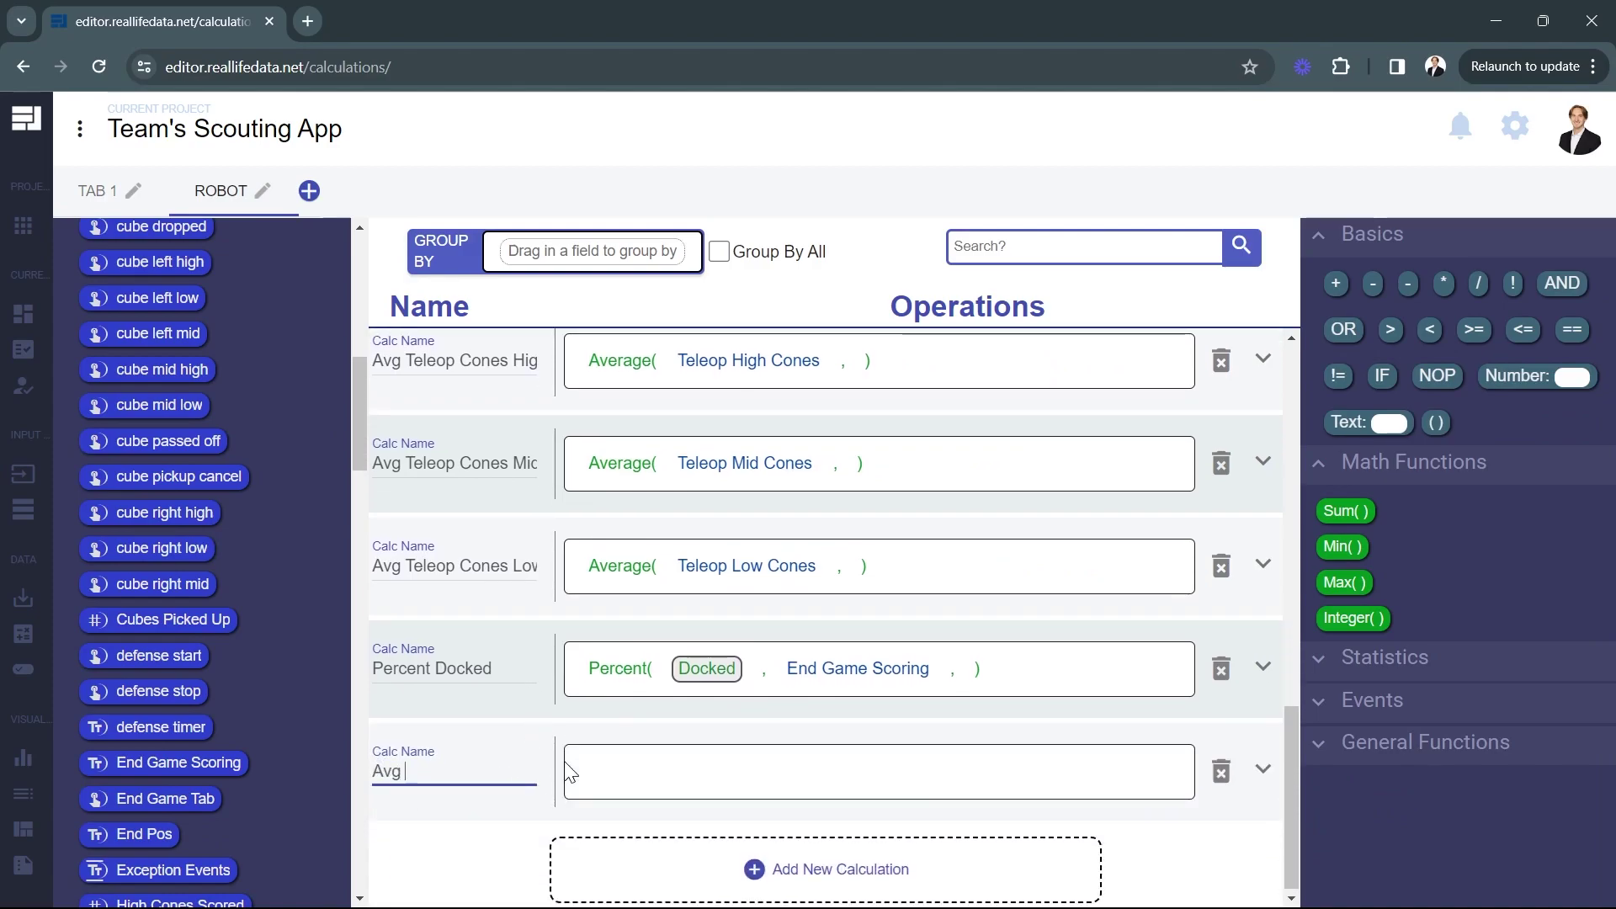
{"action": "type", "text": "Defense Time"}
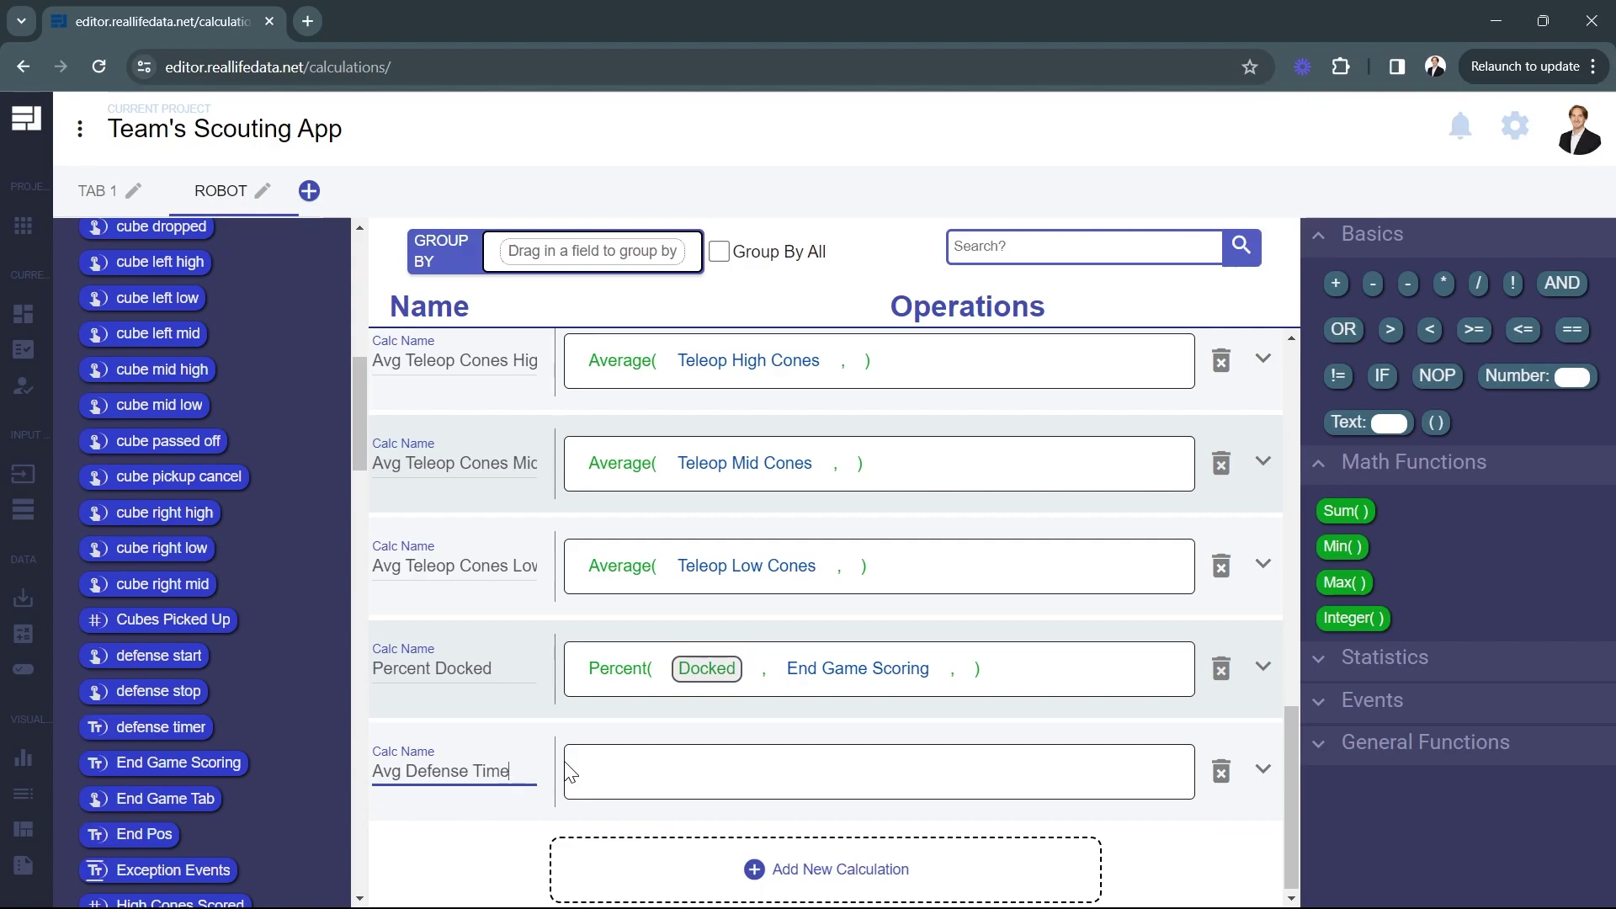
Define Avg Defense Time as the Average of the Defense Time calculation.
{"action": "left_click", "coordinate": [1425, 659]}
{"action": "left_click_drag", "start_coordinate": [1359, 706], "coordinate": [990, 781]}
{"action": "scroll", "coordinate": [253, 682], "scroll_direction": "down", "scroll_amount": 15}
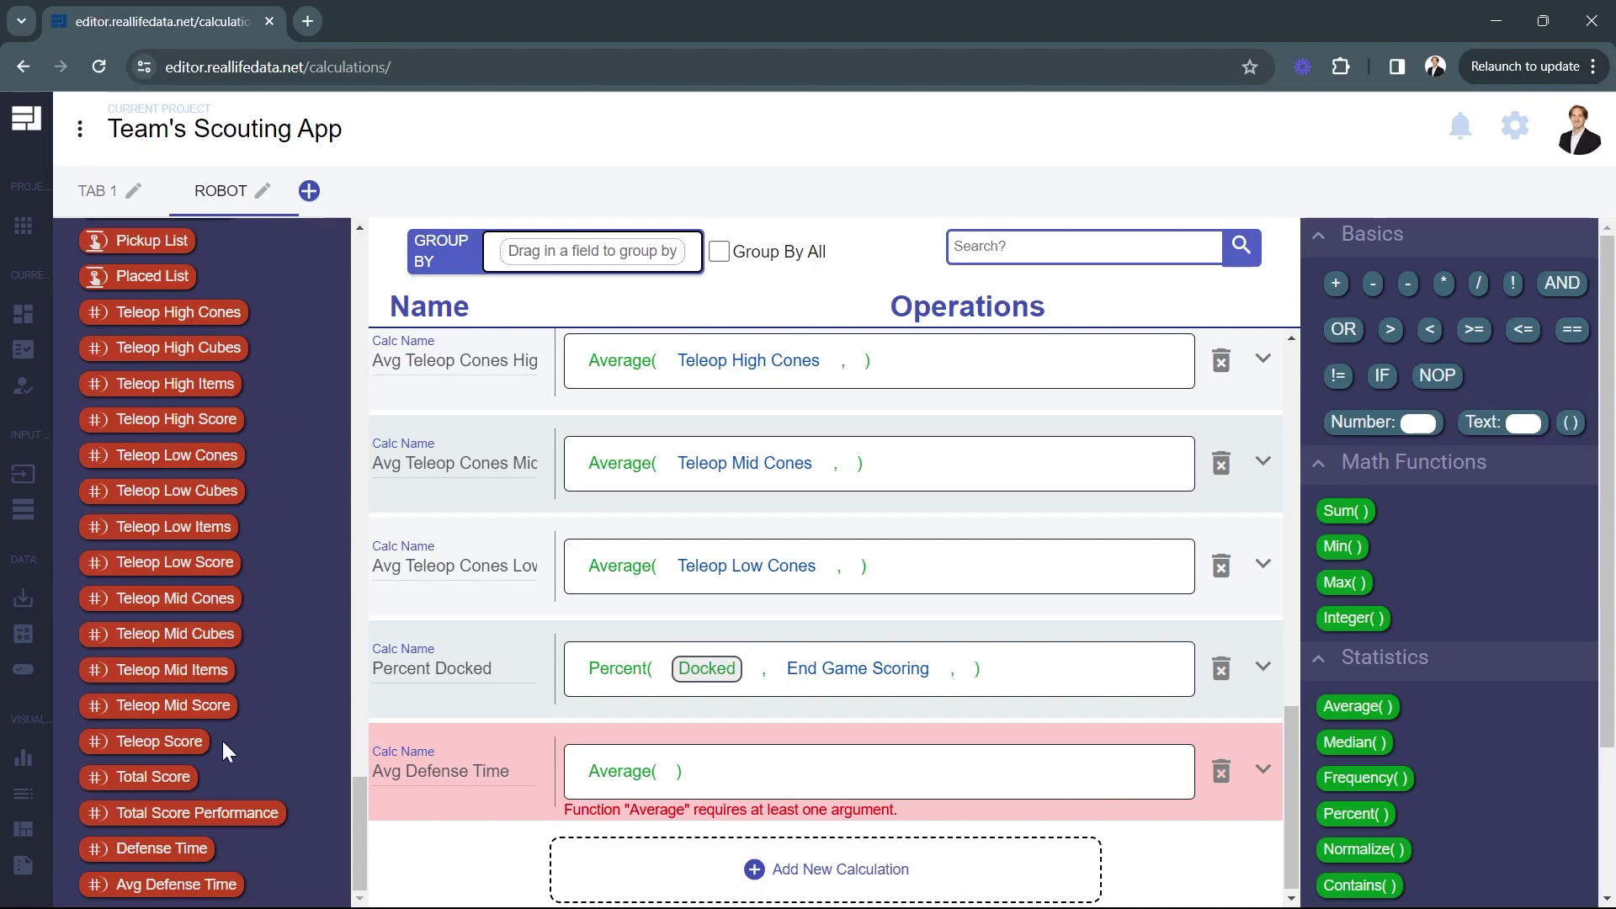
{"action": "left_click_drag", "start_coordinate": [160, 848], "coordinate": [686, 771]}
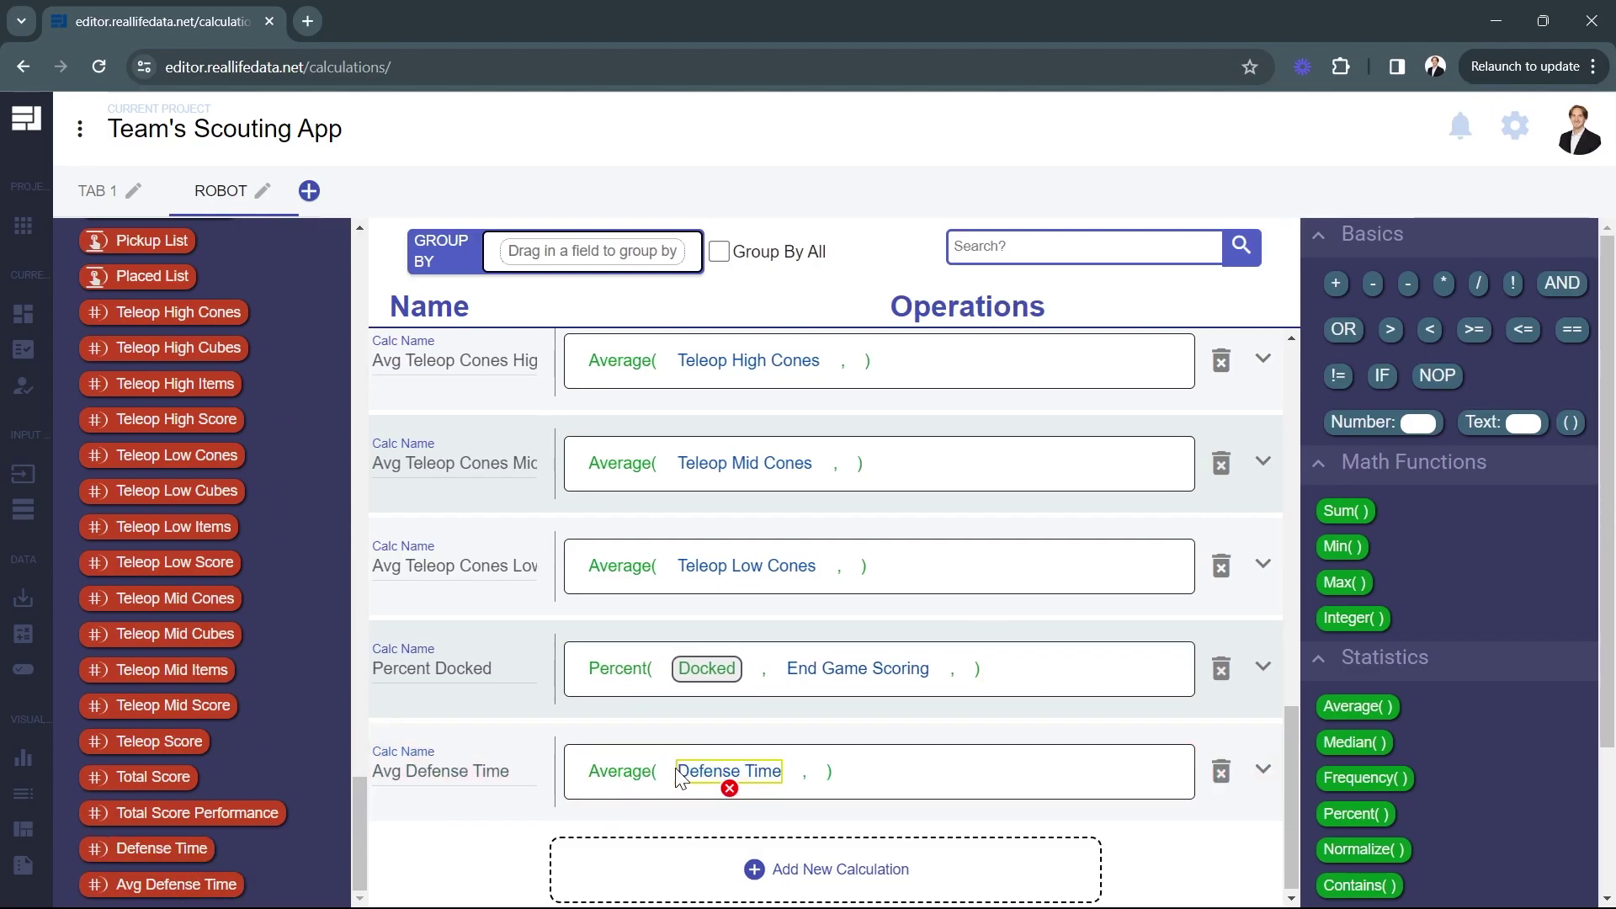
Go to the project's table management and open the Teleop Table for editing.
{"action": "mouse_move", "coordinate": [17, 642]}
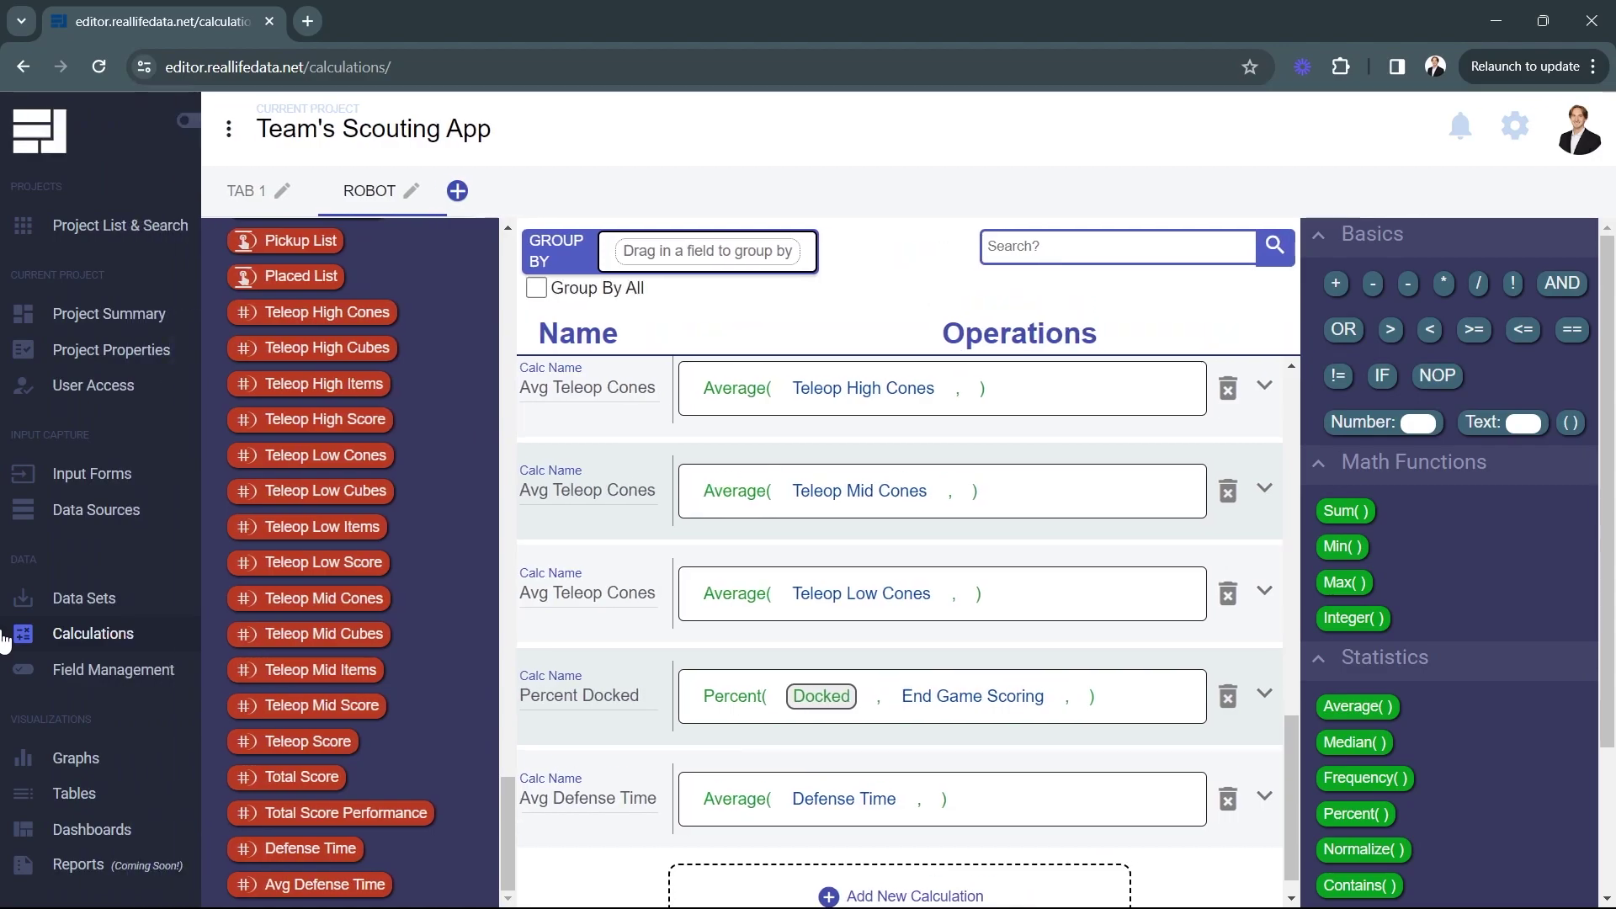
{"action": "left_click", "coordinate": [81, 795]}
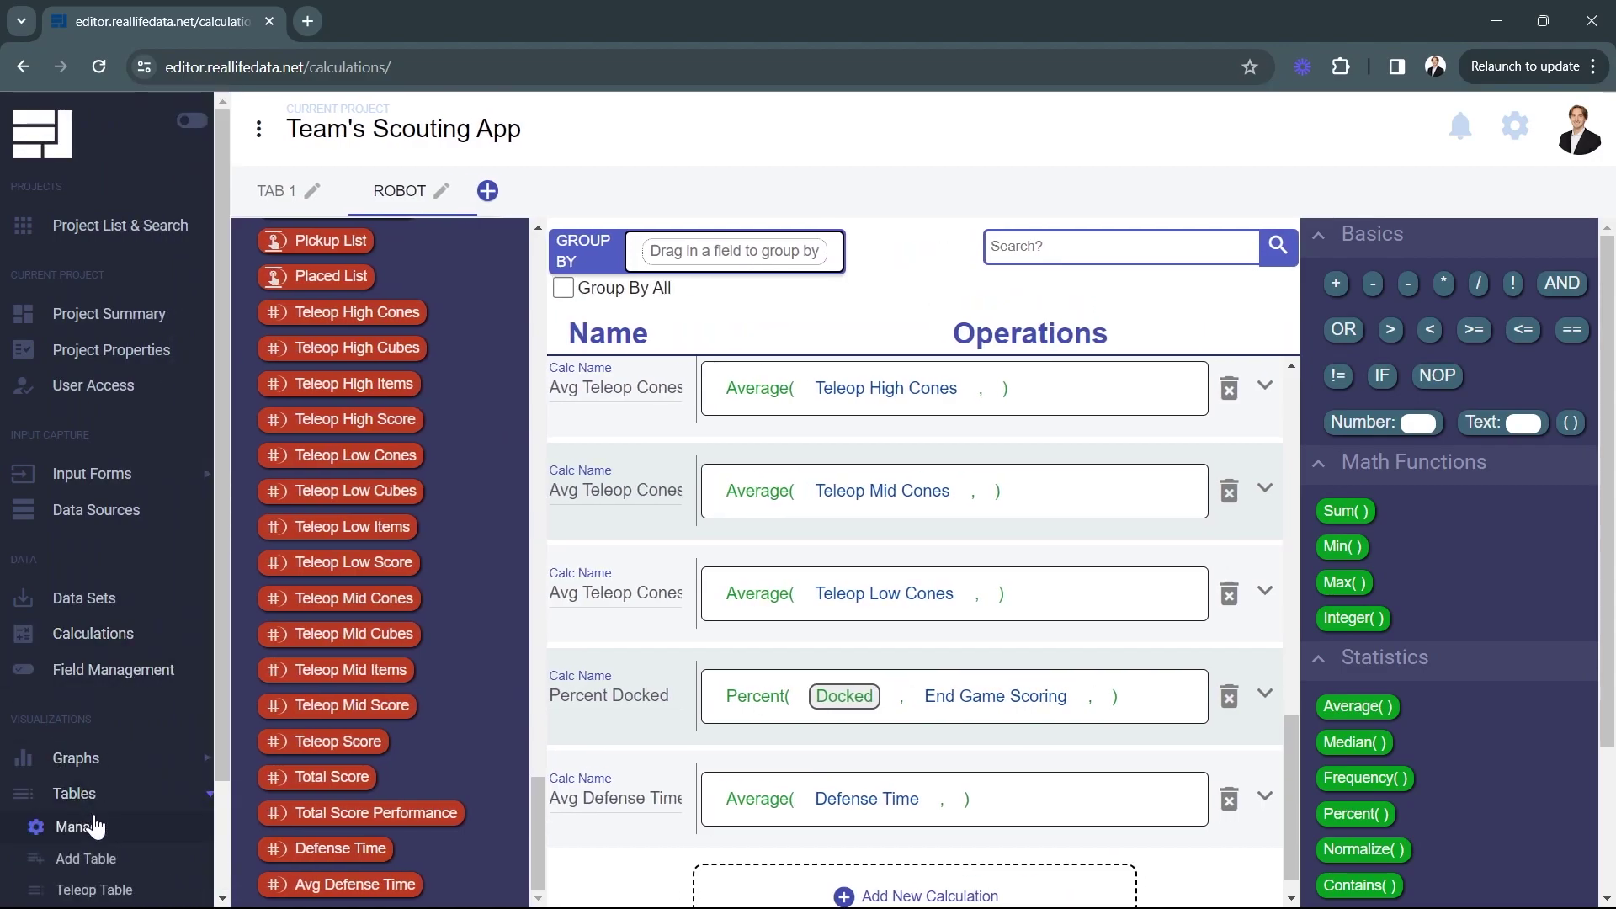
{"action": "left_click", "coordinate": [84, 825]}
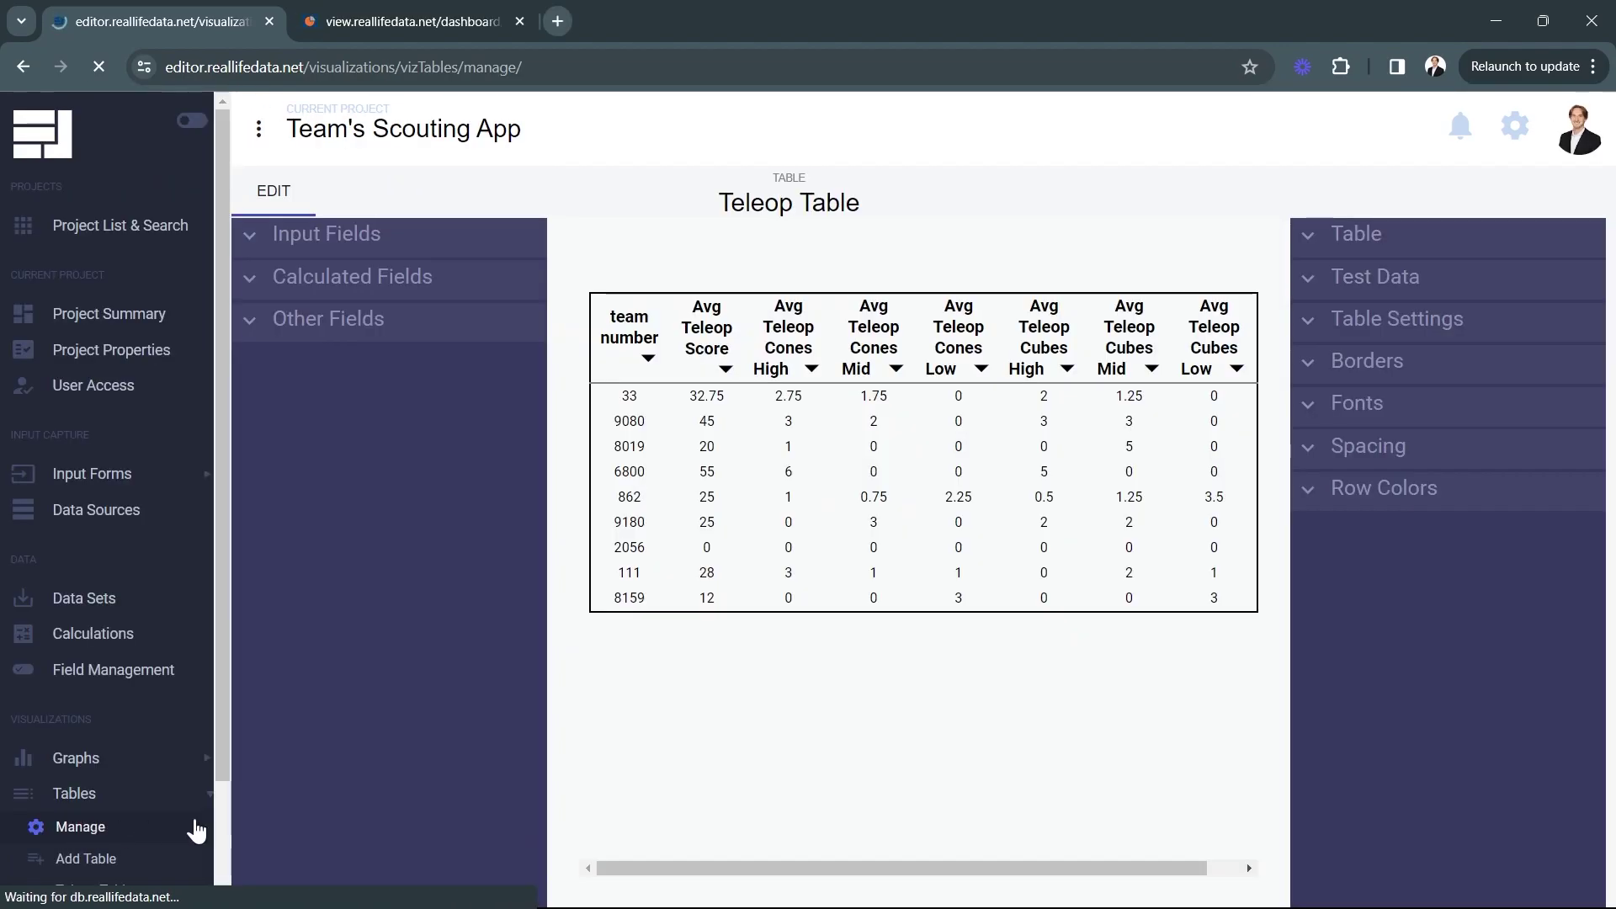
{"action": "left_click", "coordinate": [194, 827]}
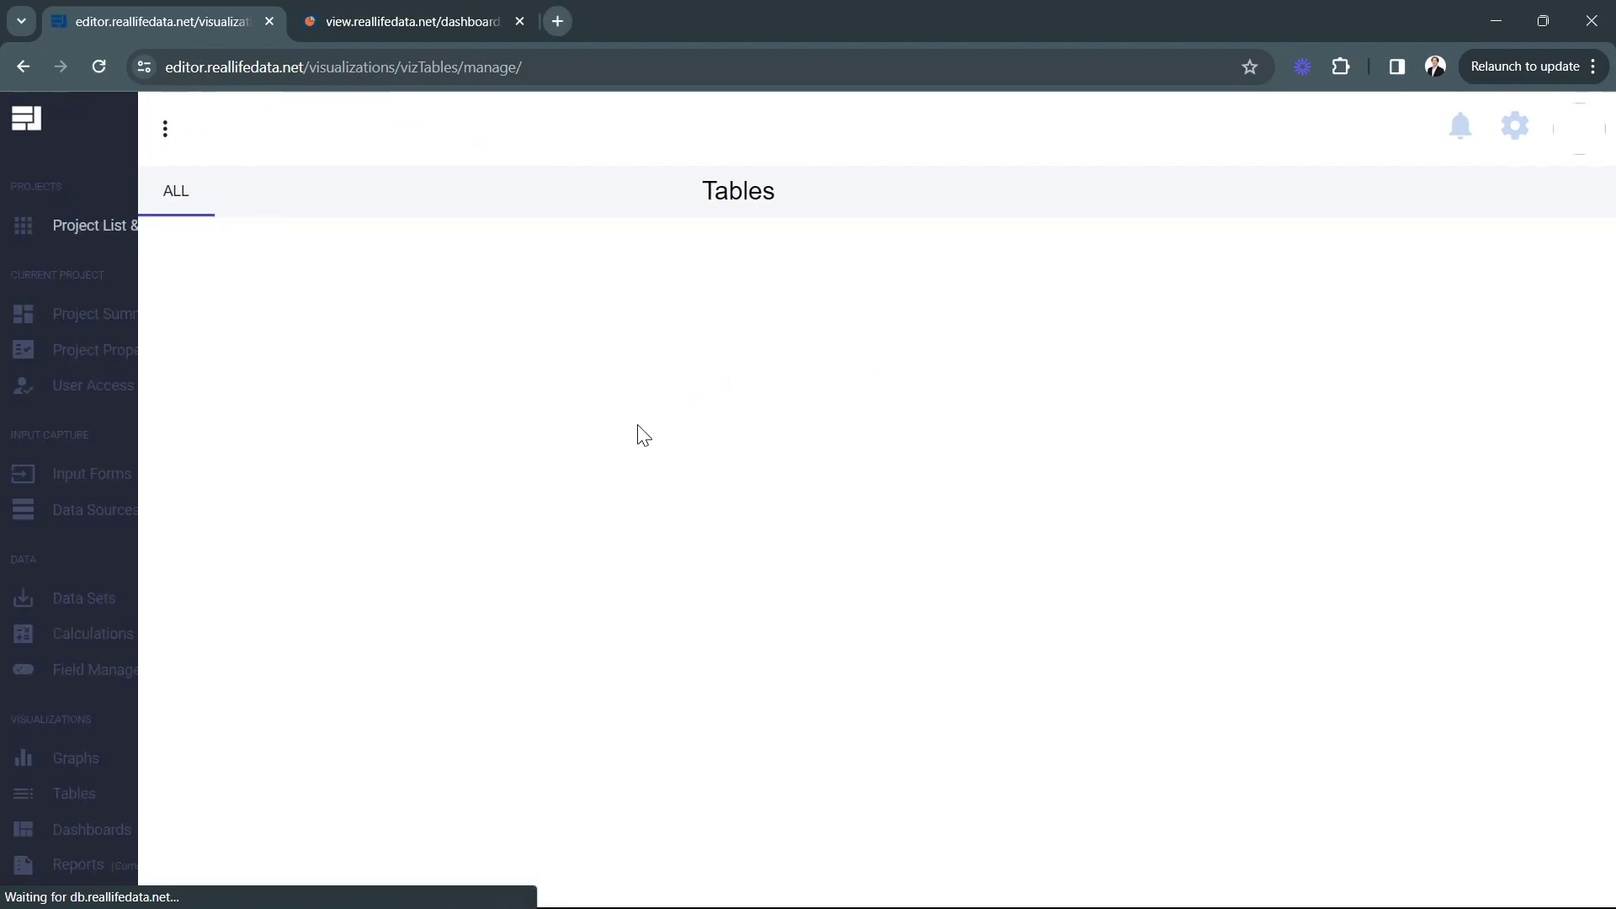
{"action": "left_click", "coordinate": [733, 372]}
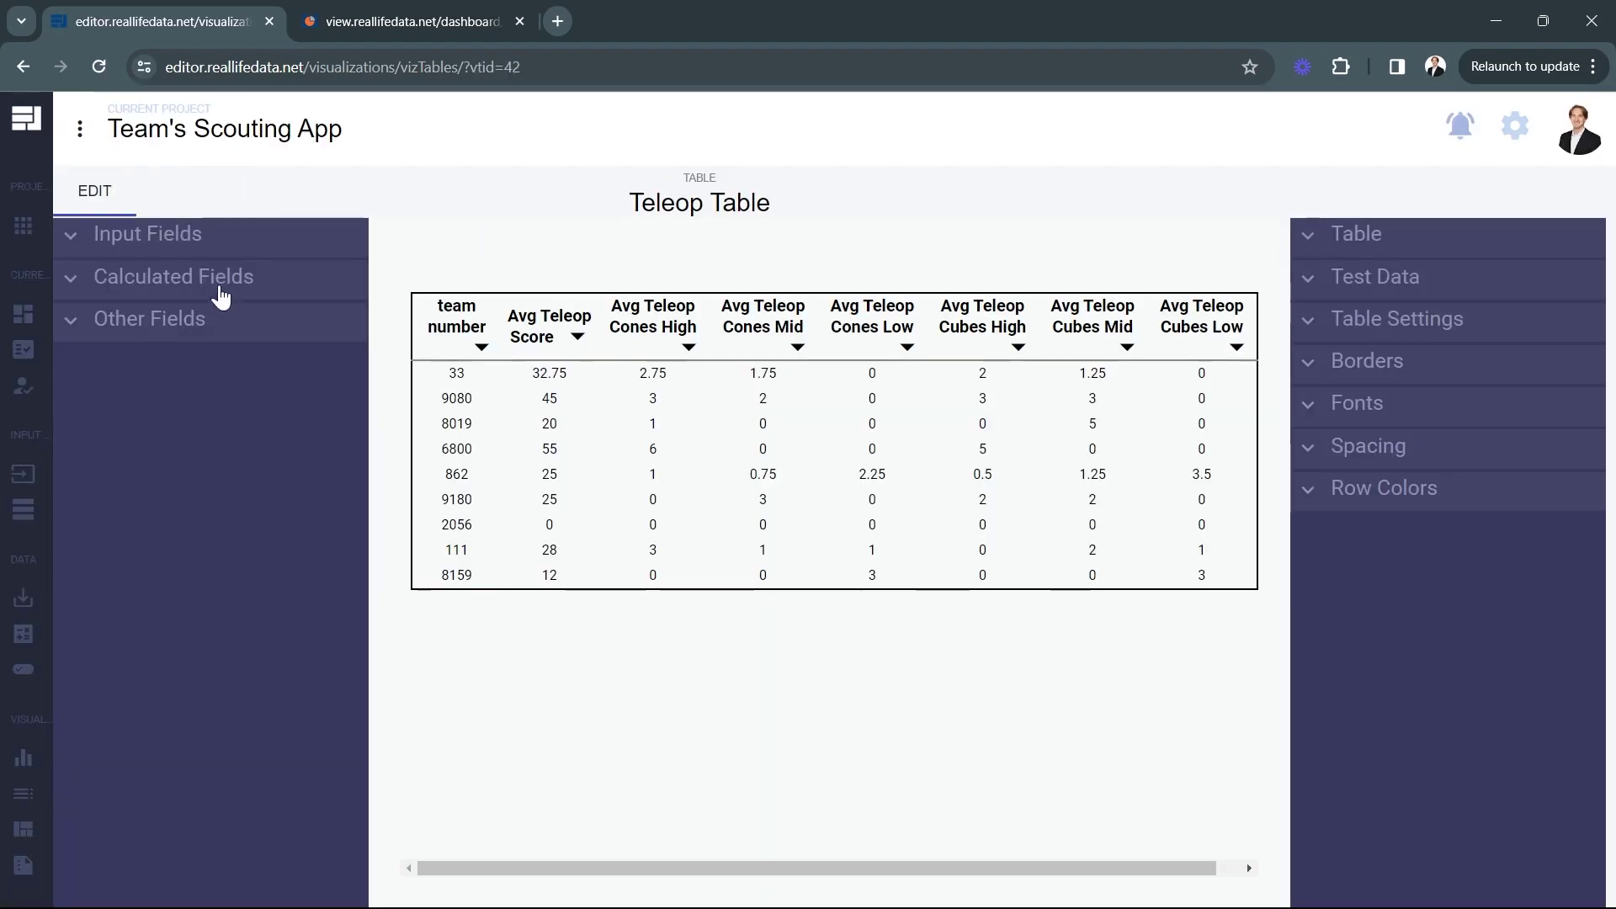
Add Percent Engaged and Percent Docked columns directly after team number in the Teleop Table.
{"action": "left_click", "coordinate": [221, 296]}
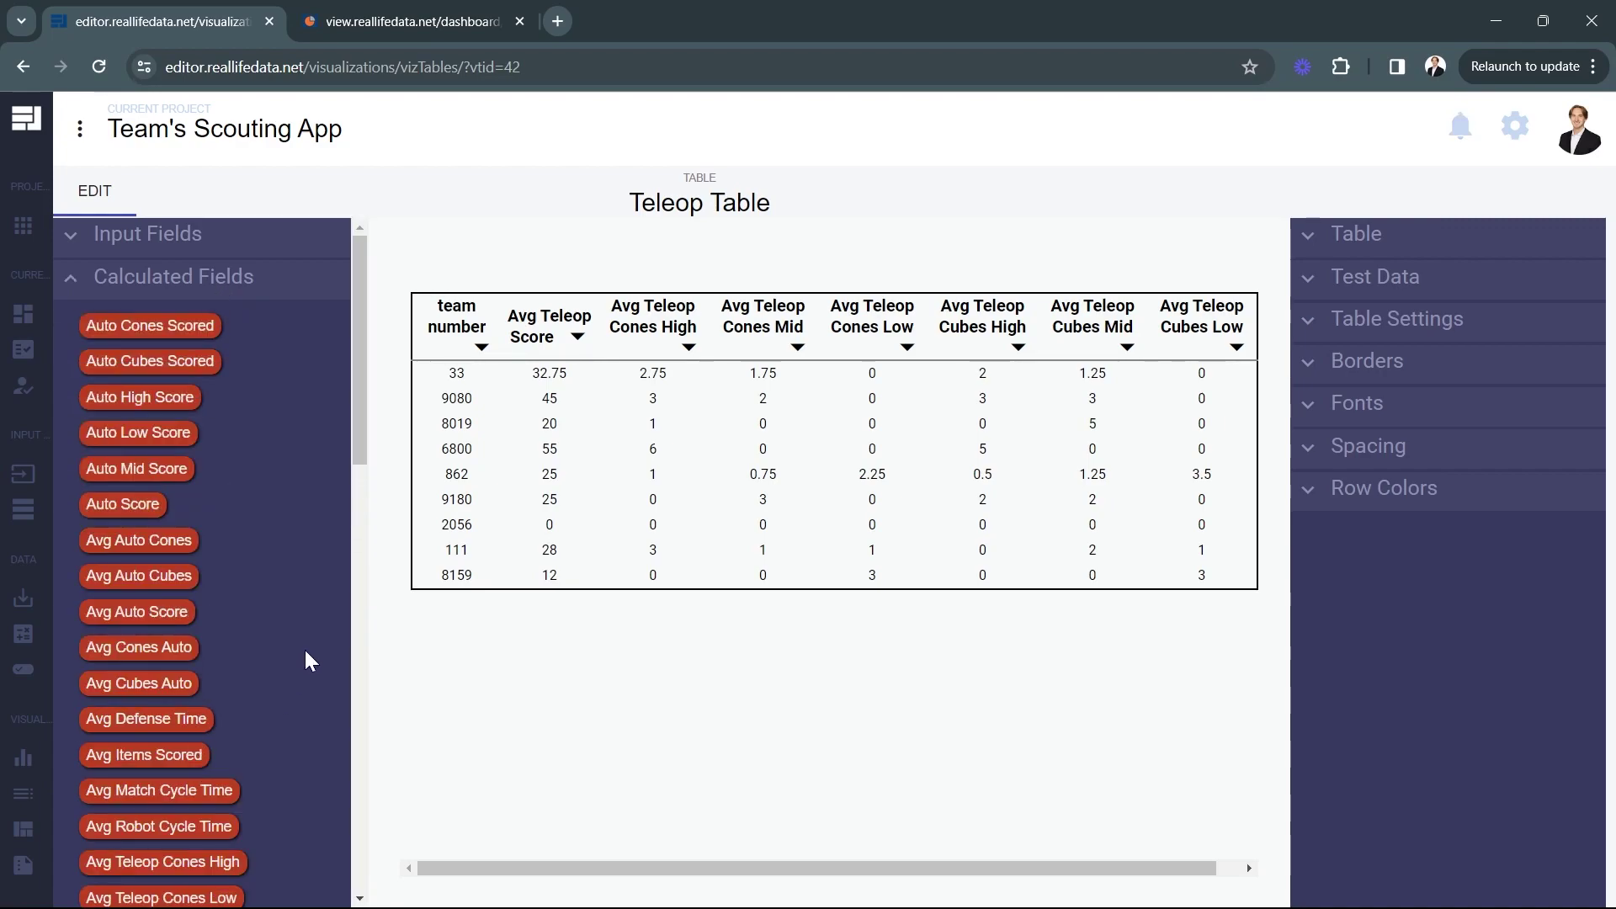
{"action": "scroll", "coordinate": [291, 656], "scroll_direction": "down", "scroll_amount": 7}
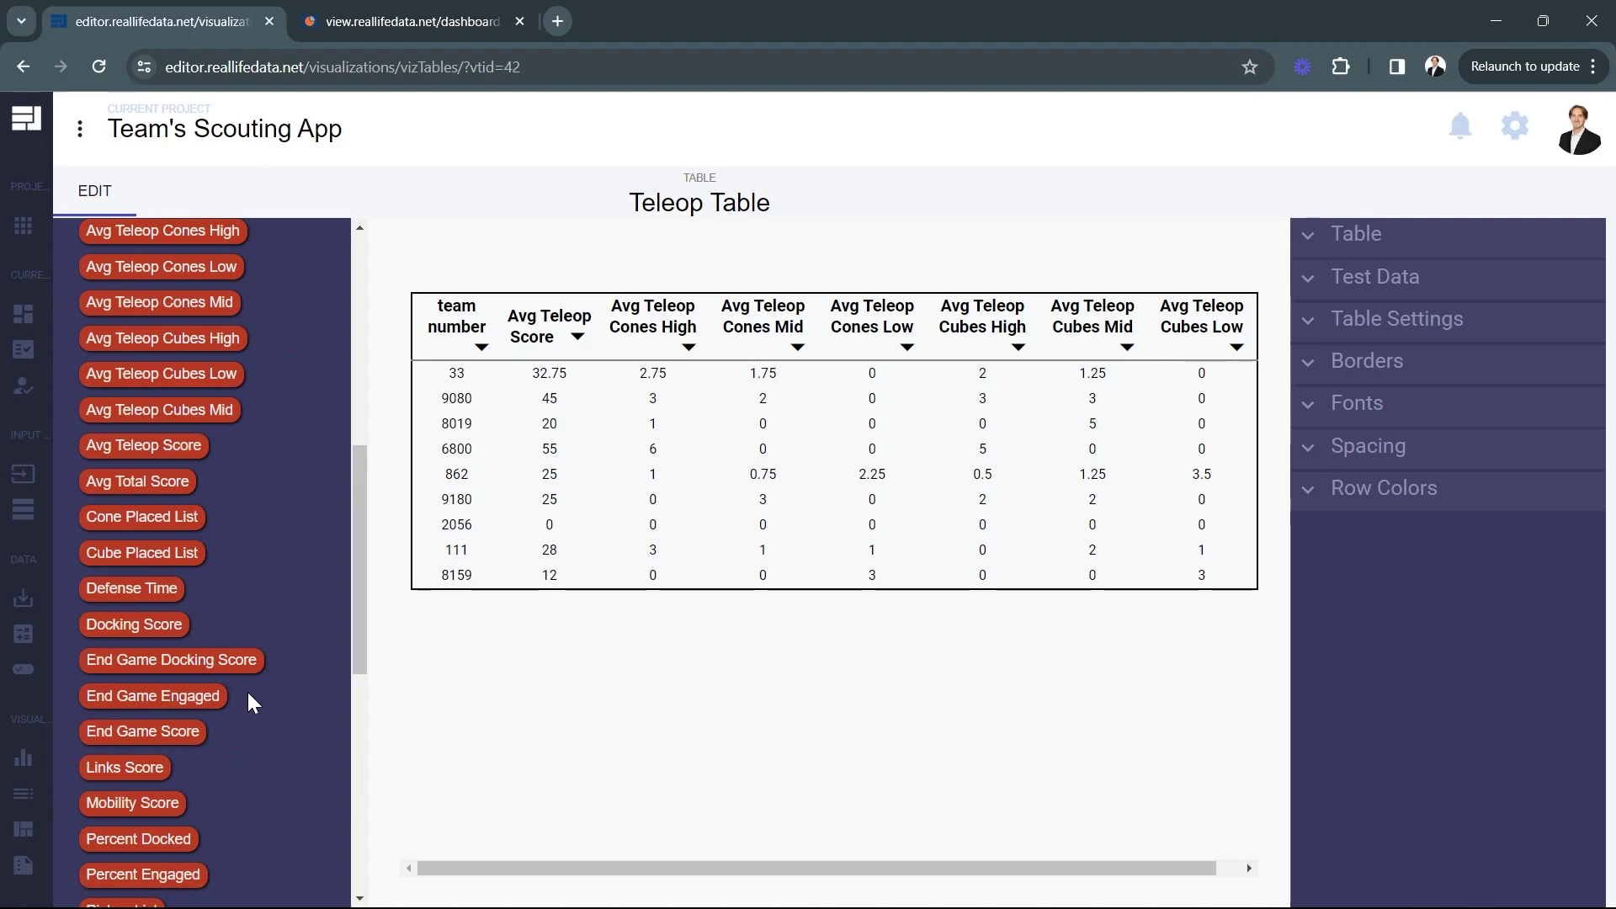
{"action": "scroll", "coordinate": [250, 701], "scroll_direction": "down", "scroll_amount": 2}
{"action": "left_click_drag", "start_coordinate": [135, 631], "coordinate": [498, 488]}
{"action": "left_click_drag", "start_coordinate": [143, 664], "coordinate": [498, 503]}
Insert an Avg Defense Time column between team number and Percent Engaged.
{"action": "scroll", "coordinate": [236, 737], "scroll_direction": "up", "scroll_amount": 5}
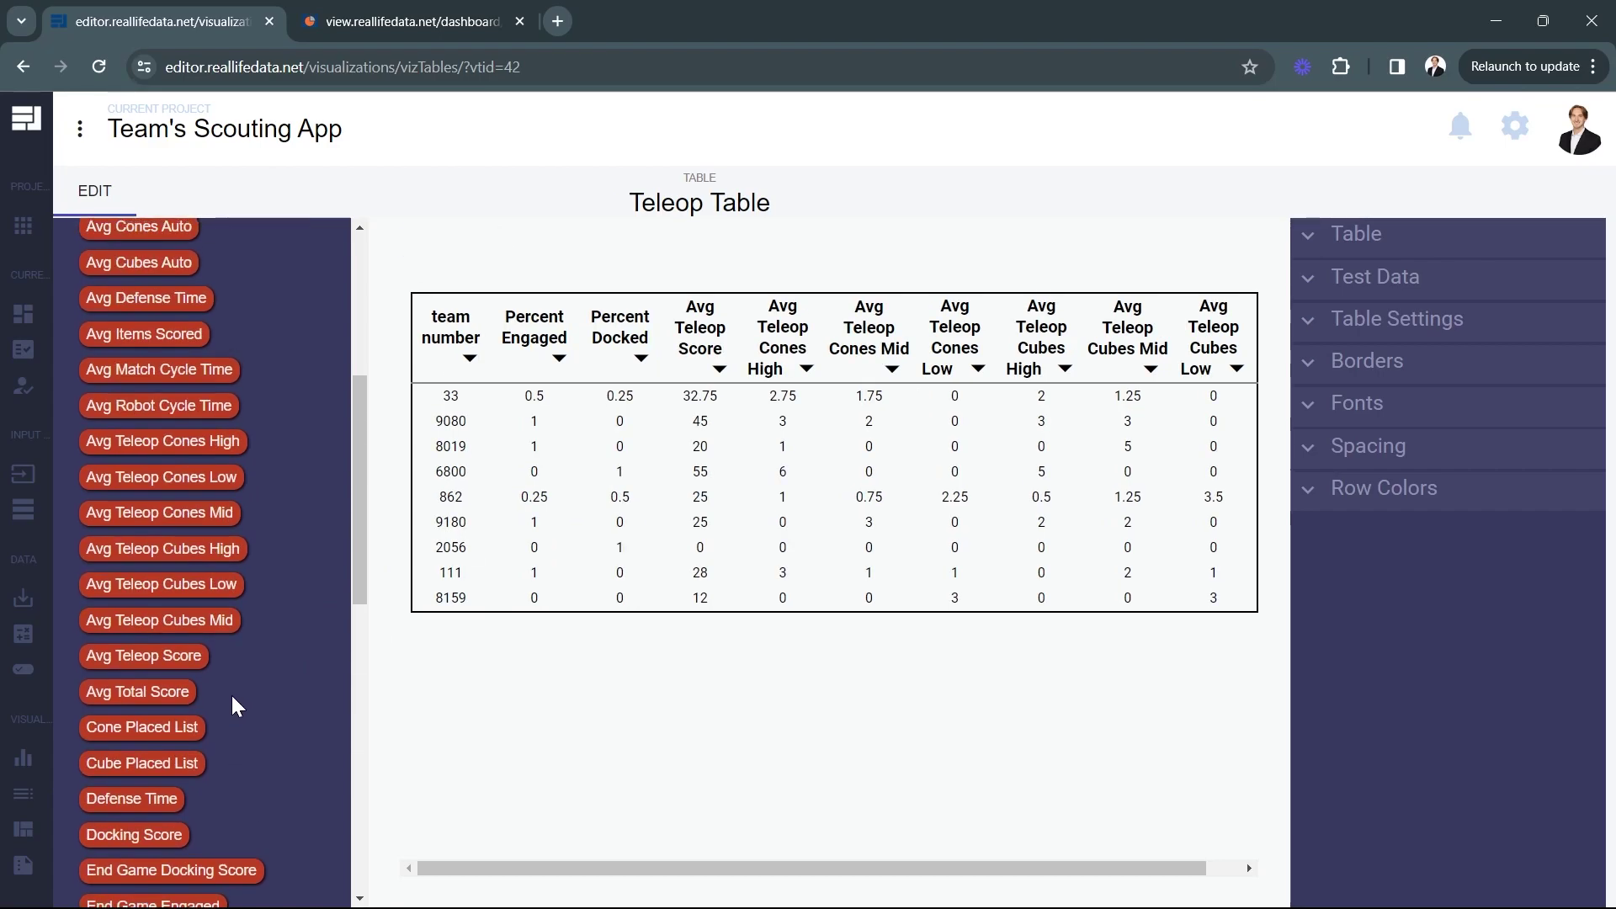
{"action": "scroll", "coordinate": [236, 705], "scroll_direction": "up", "scroll_amount": 2}
{"action": "left_click_drag", "start_coordinate": [168, 508], "coordinate": [498, 521]}
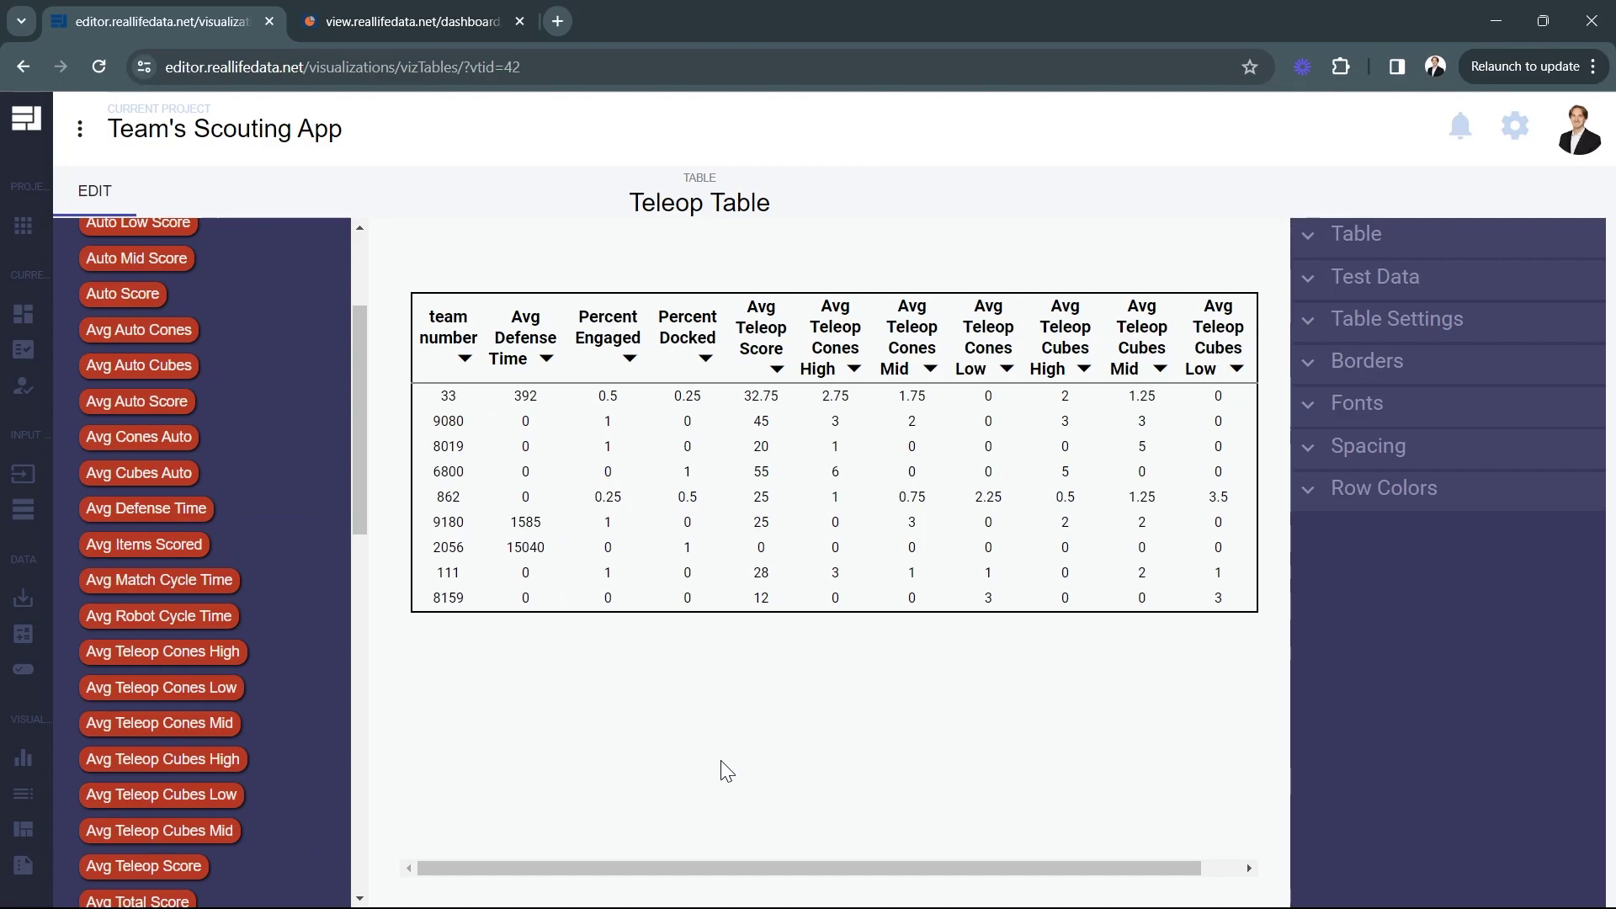
Open the Overview Dashboard from the project's dashboards and switch to its Teleop tab.
{"action": "mouse_move", "coordinate": [22, 866]}
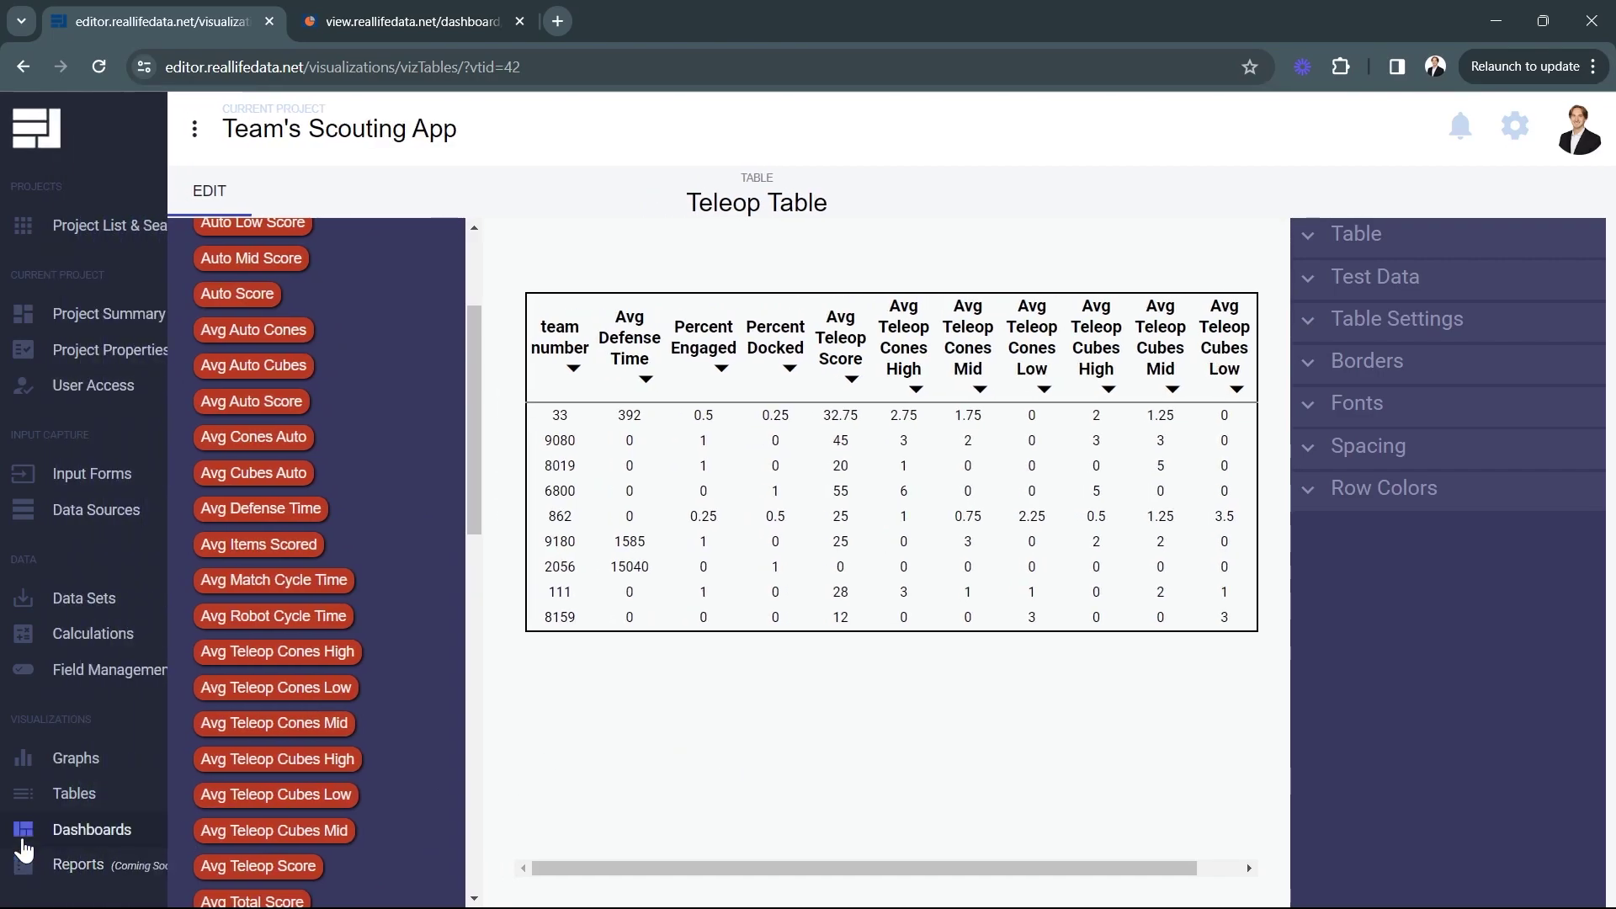
{"action": "left_click", "coordinate": [76, 831]}
{"action": "left_click", "coordinate": [63, 863]}
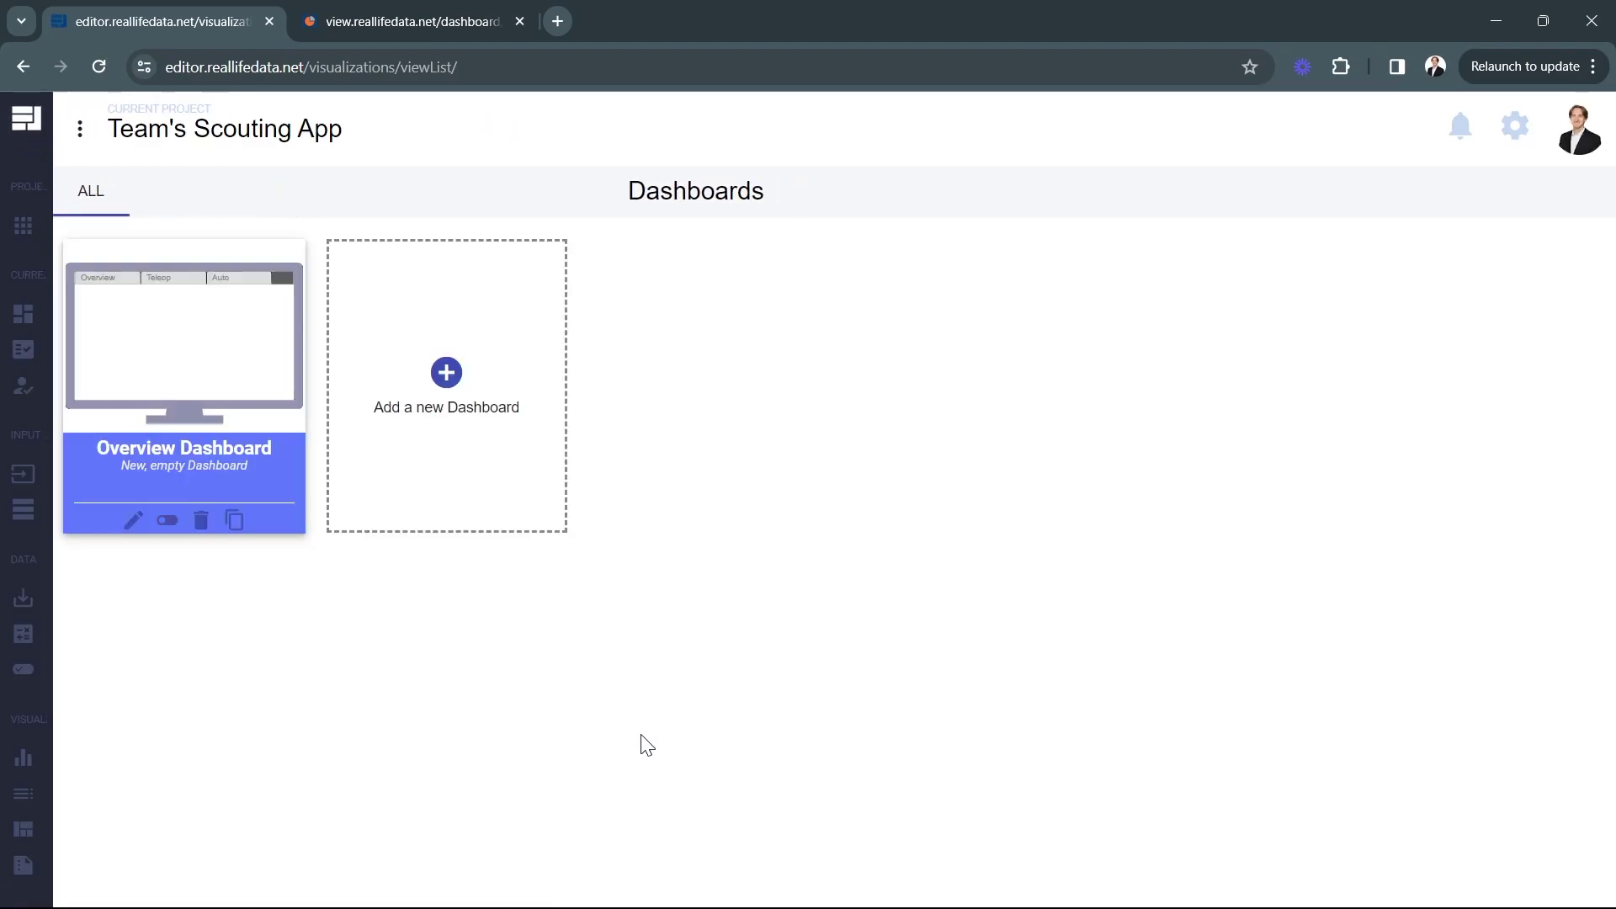
{"action": "left_click", "coordinate": [185, 347]}
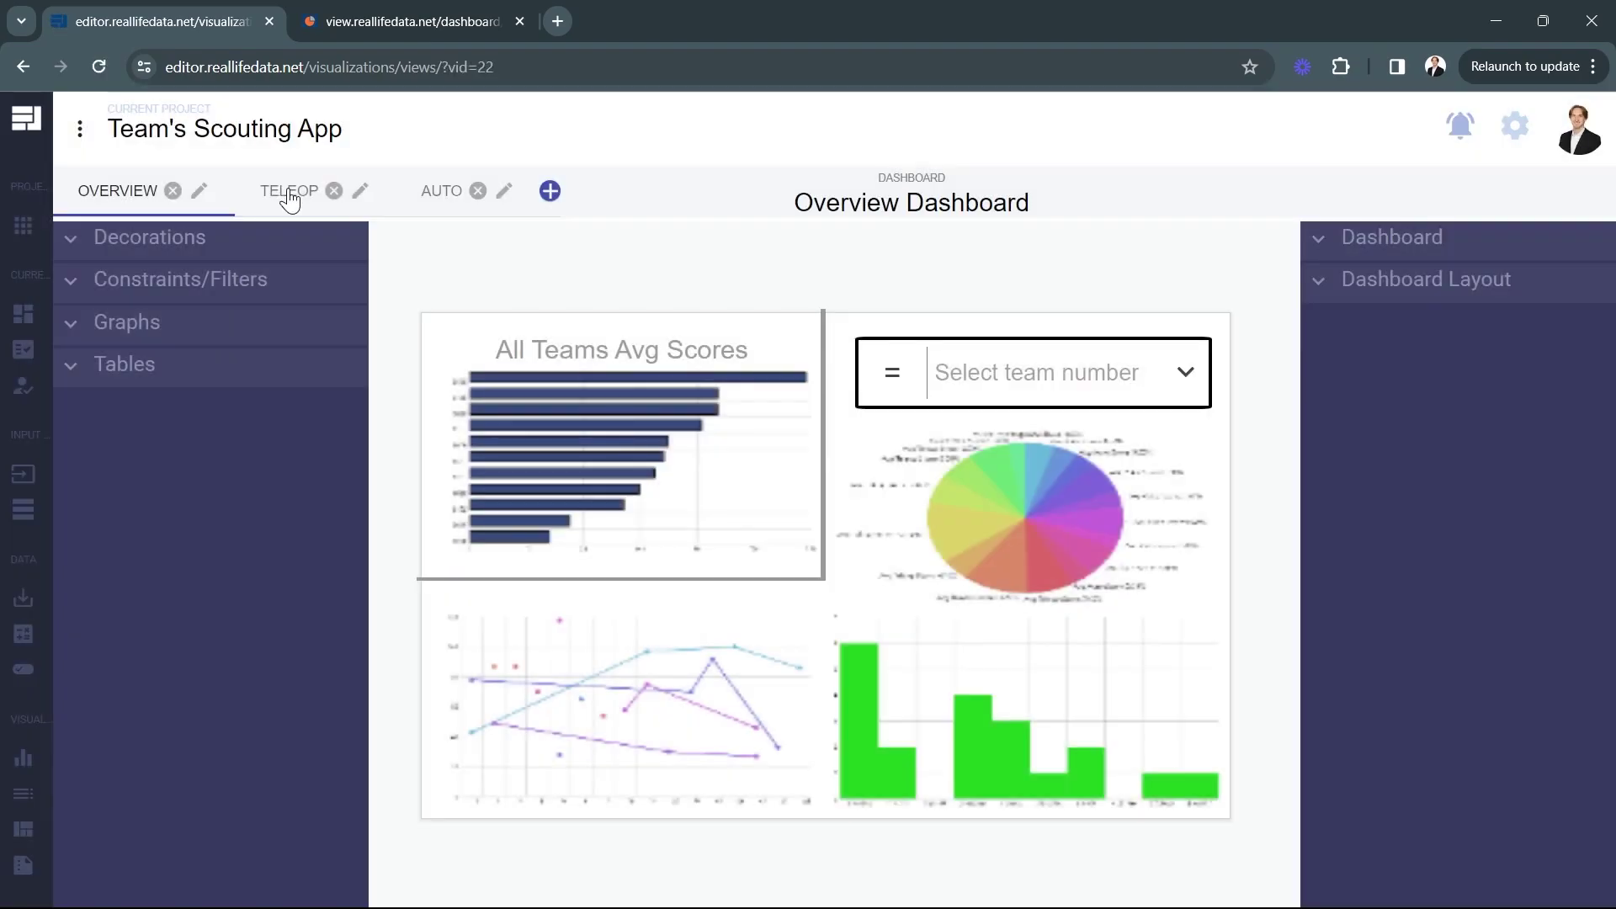
{"action": "left_click", "coordinate": [283, 192]}
Place the Teleop Table on the empty Teleop dashboard page and enlarge it to span nearly the full page width.
{"action": "left_click", "coordinate": [215, 370]}
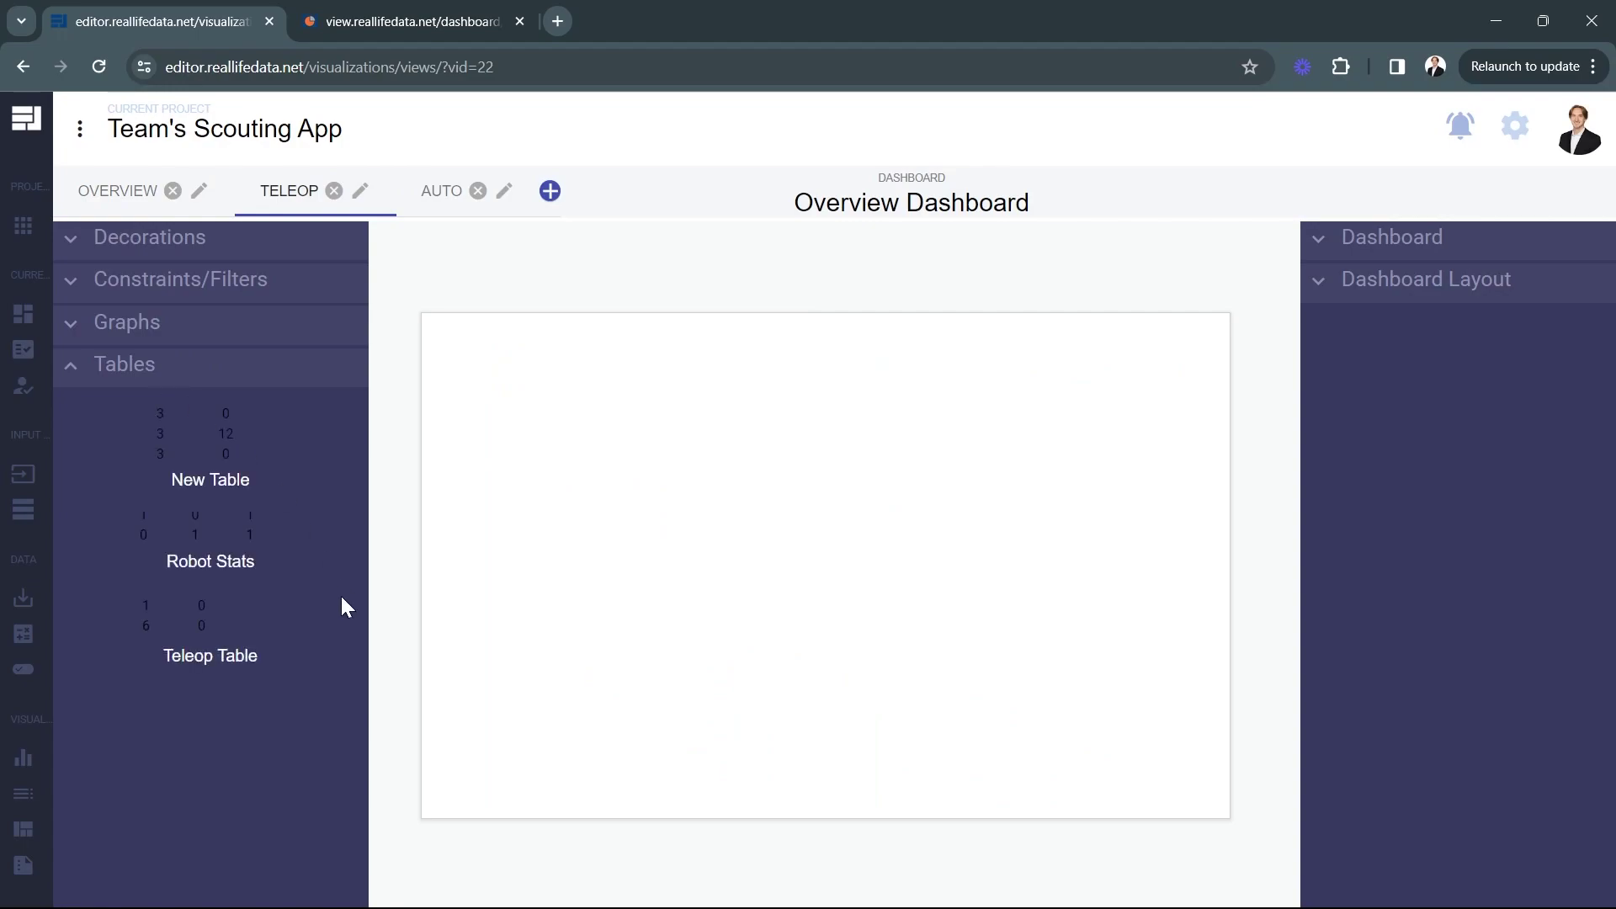
{"action": "left_click_drag", "start_coordinate": [202, 638], "coordinate": [595, 526]}
{"action": "left_click_drag", "start_coordinate": [696, 569], "coordinate": [783, 532]}
{"action": "left_click", "coordinate": [891, 658]}
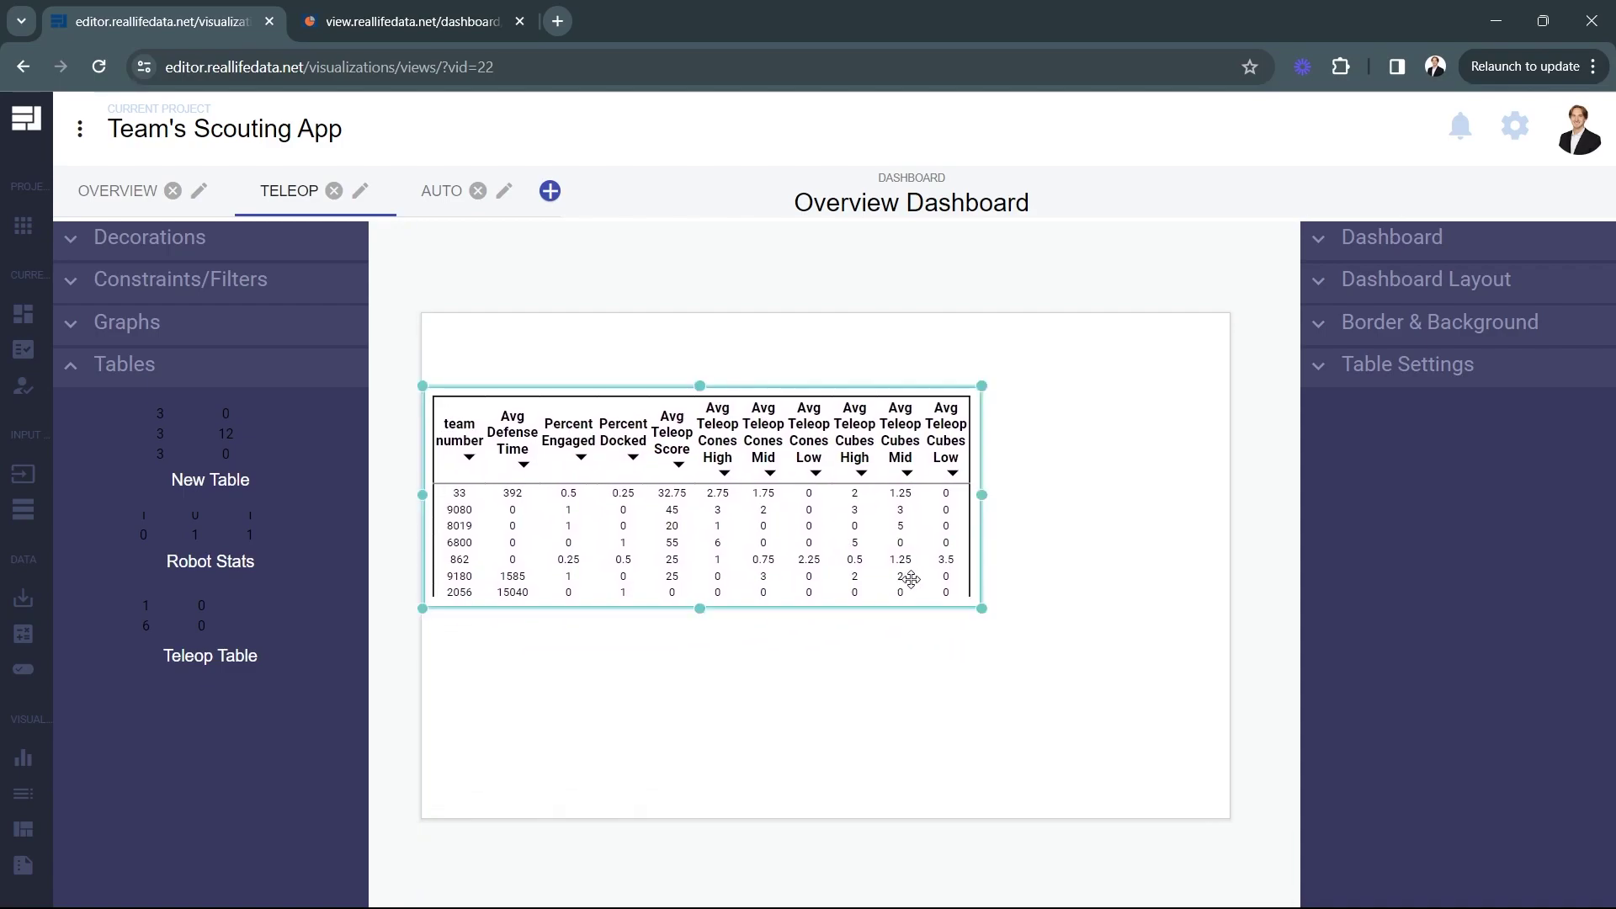
{"action": "left_click_drag", "start_coordinate": [982, 608], "coordinate": [1052, 666]}
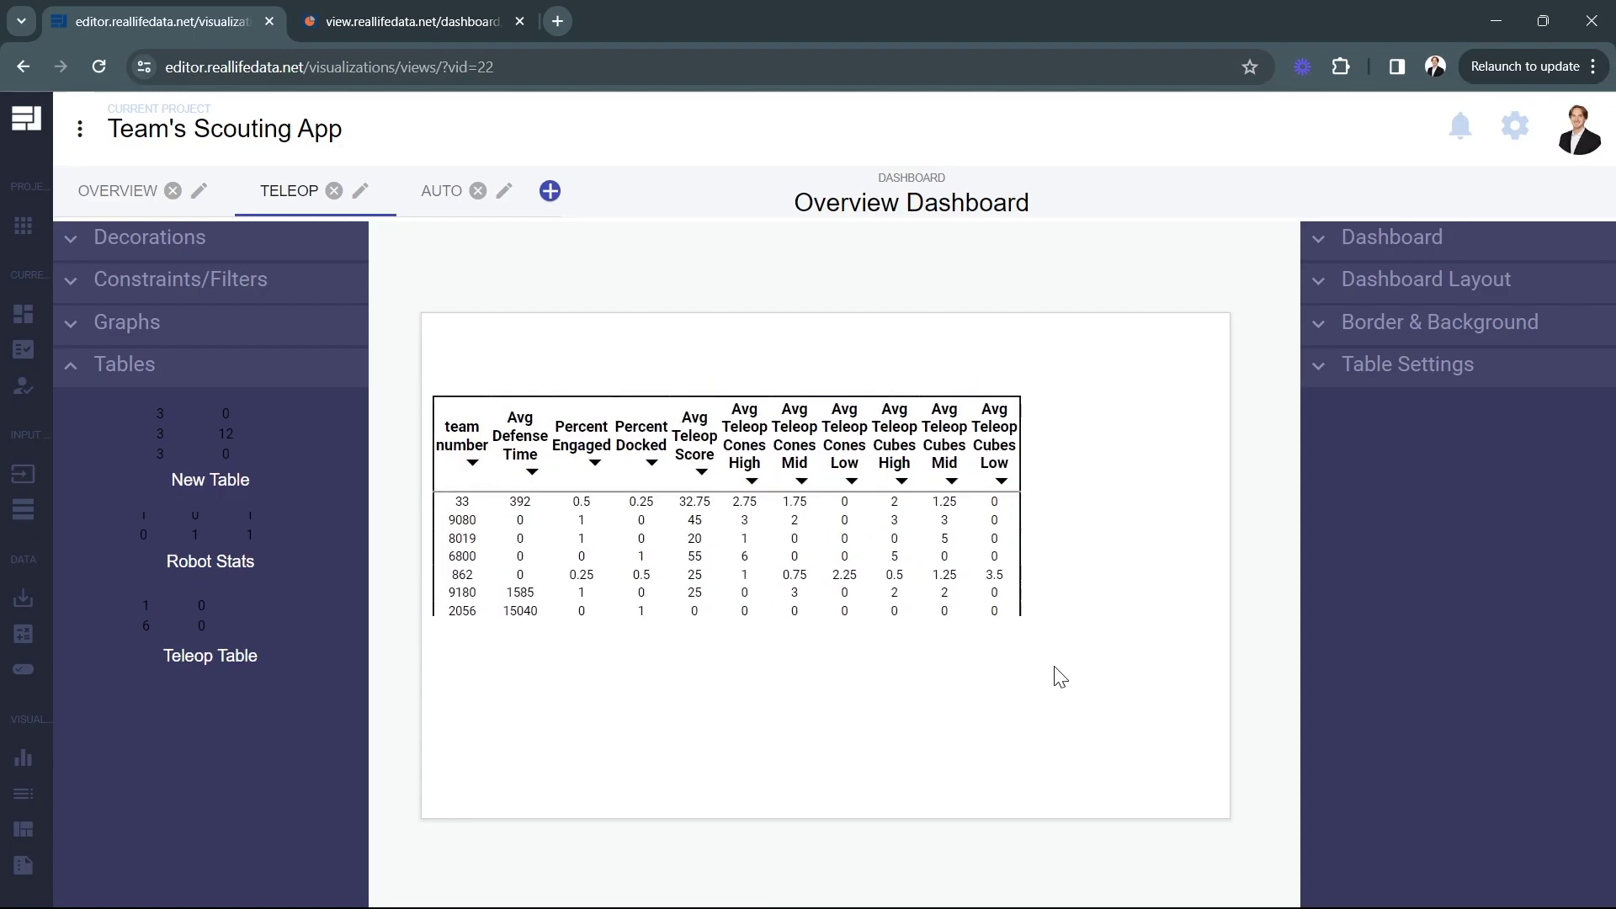
{"action": "left_click", "coordinate": [1114, 674]}
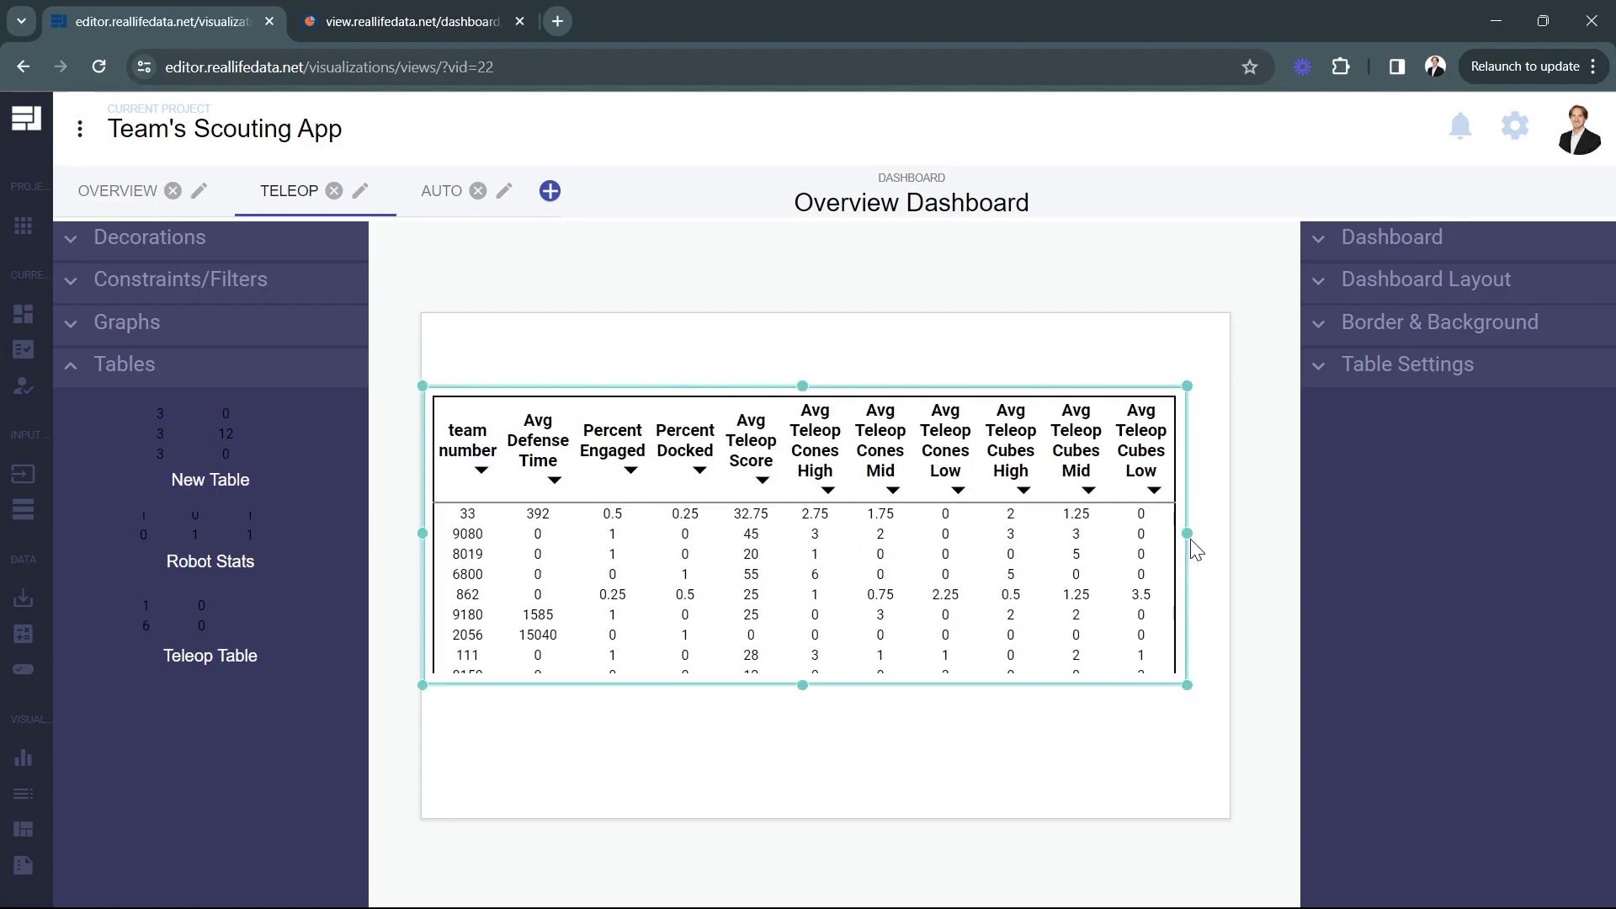
Narrow the Teleop Table to end at the Avg Teleop Cones Low column and stretch its height to the page's lower edge.
{"action": "left_click_drag", "start_coordinate": [1181, 682], "coordinate": [1142, 646]}
{"action": "left_click", "coordinate": [1142, 645]}
{"action": "left_click_drag", "start_coordinate": [1136, 522], "coordinate": [1137, 593]}
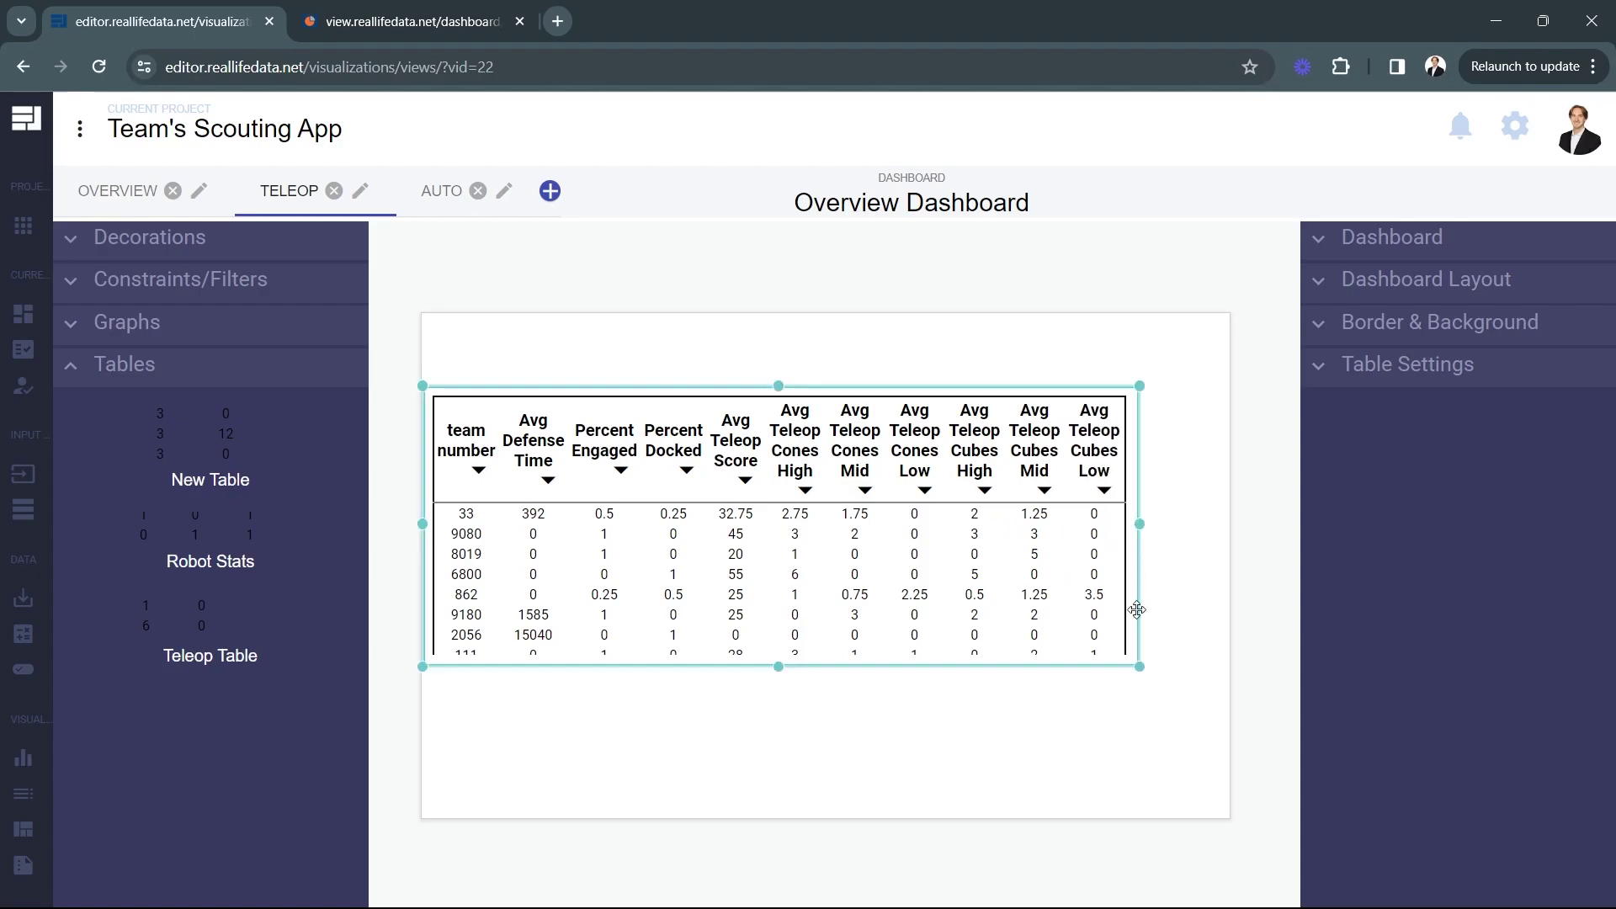
{"action": "left_click_drag", "start_coordinate": [1138, 669], "coordinate": [1097, 652]}
{"action": "left_click_drag", "start_coordinate": [1099, 518], "coordinate": [929, 528]}
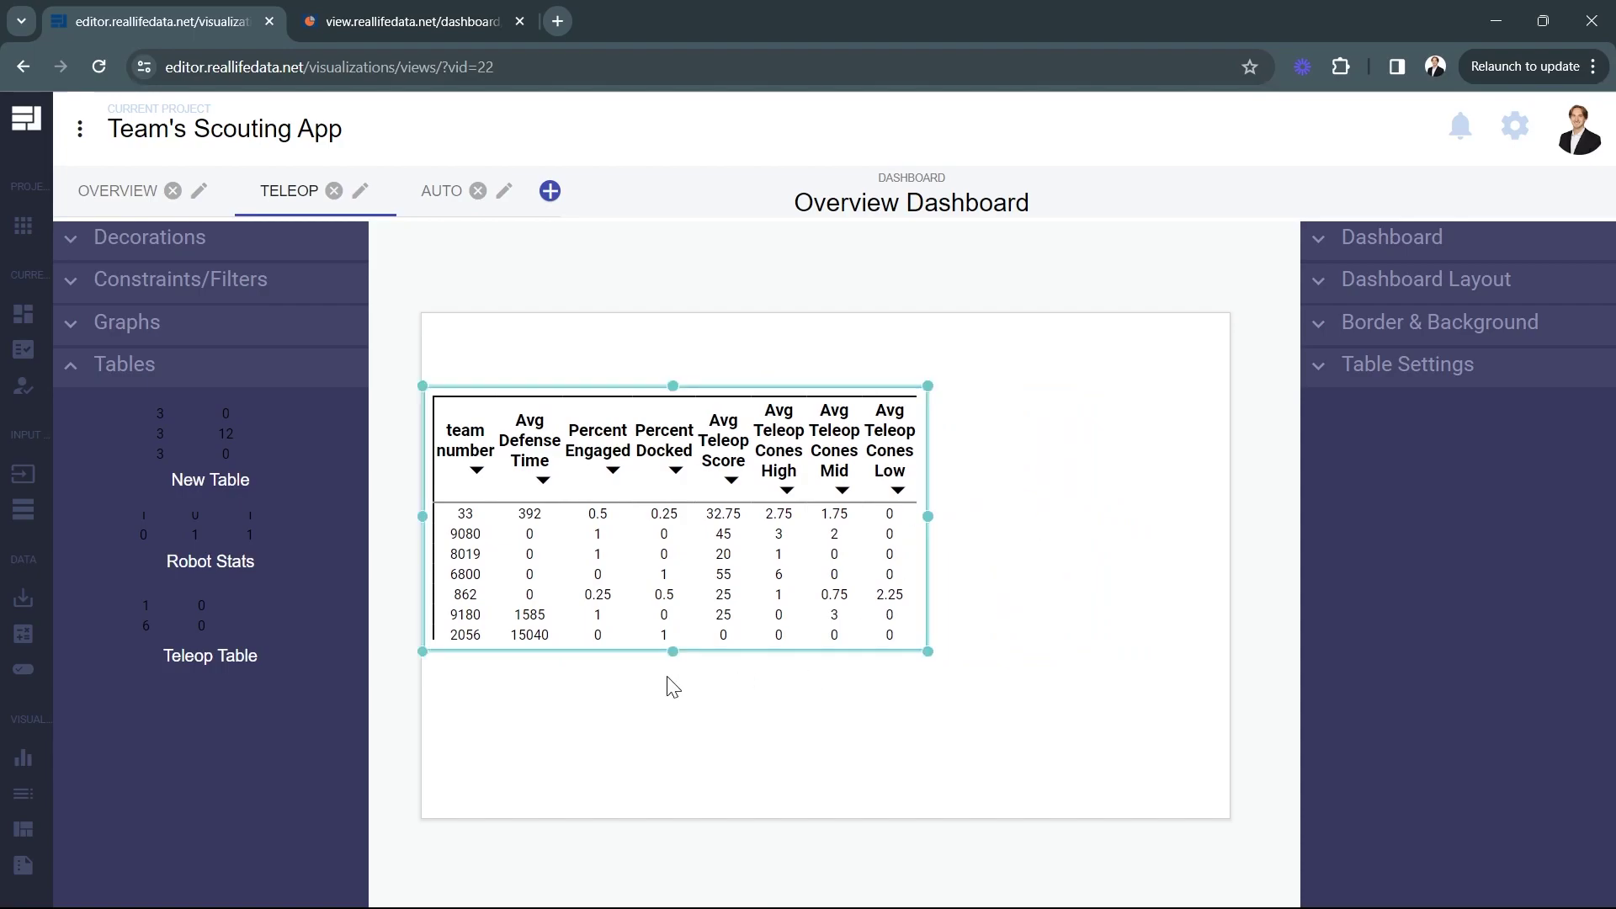
{"action": "left_click", "coordinate": [671, 651]}
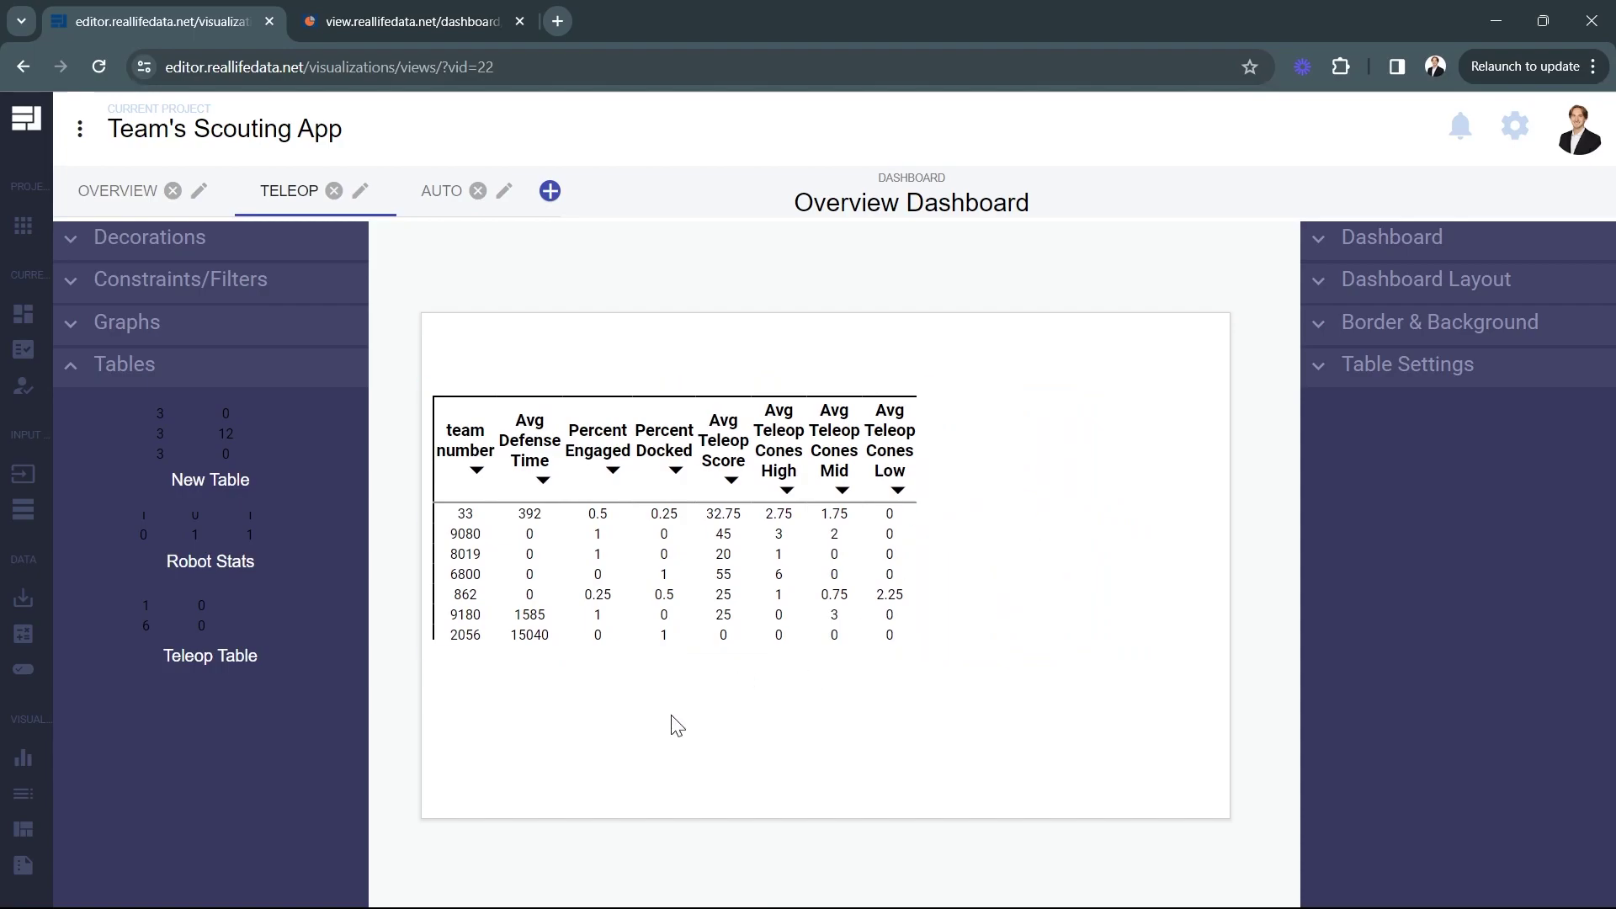
{"action": "left_click", "coordinate": [671, 823]}
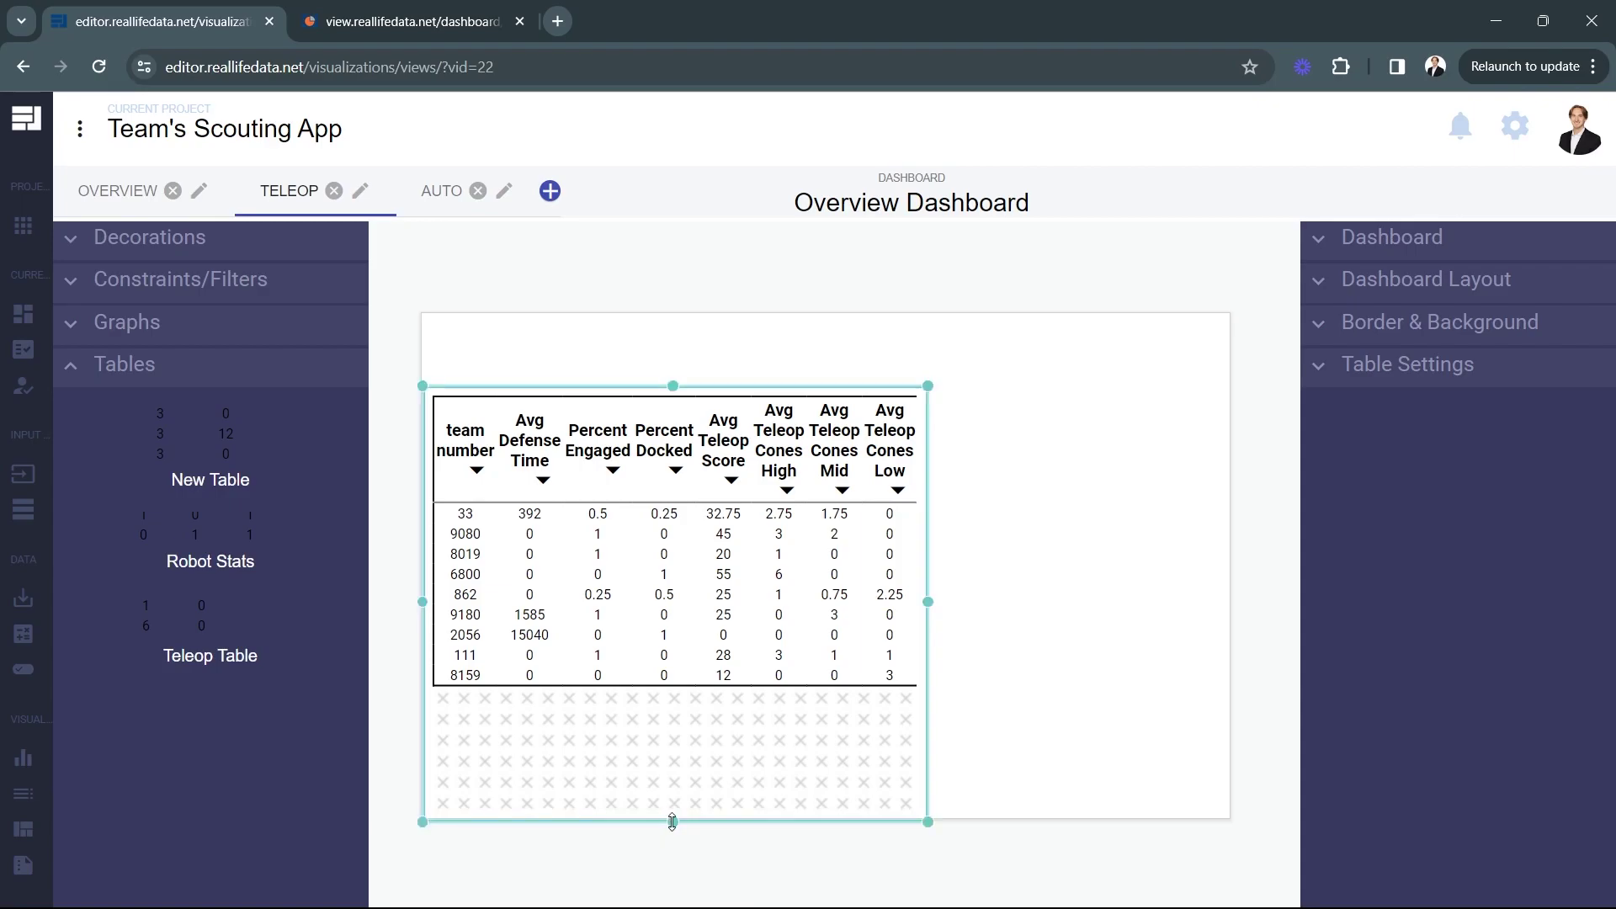
{"action": "left_click", "coordinate": [1060, 762]}
Place the New Graph - 2 pie chart beside the Teleop Table and resize it to fill the remaining width down to the page's lower edge.
{"action": "left_click", "coordinate": [155, 330]}
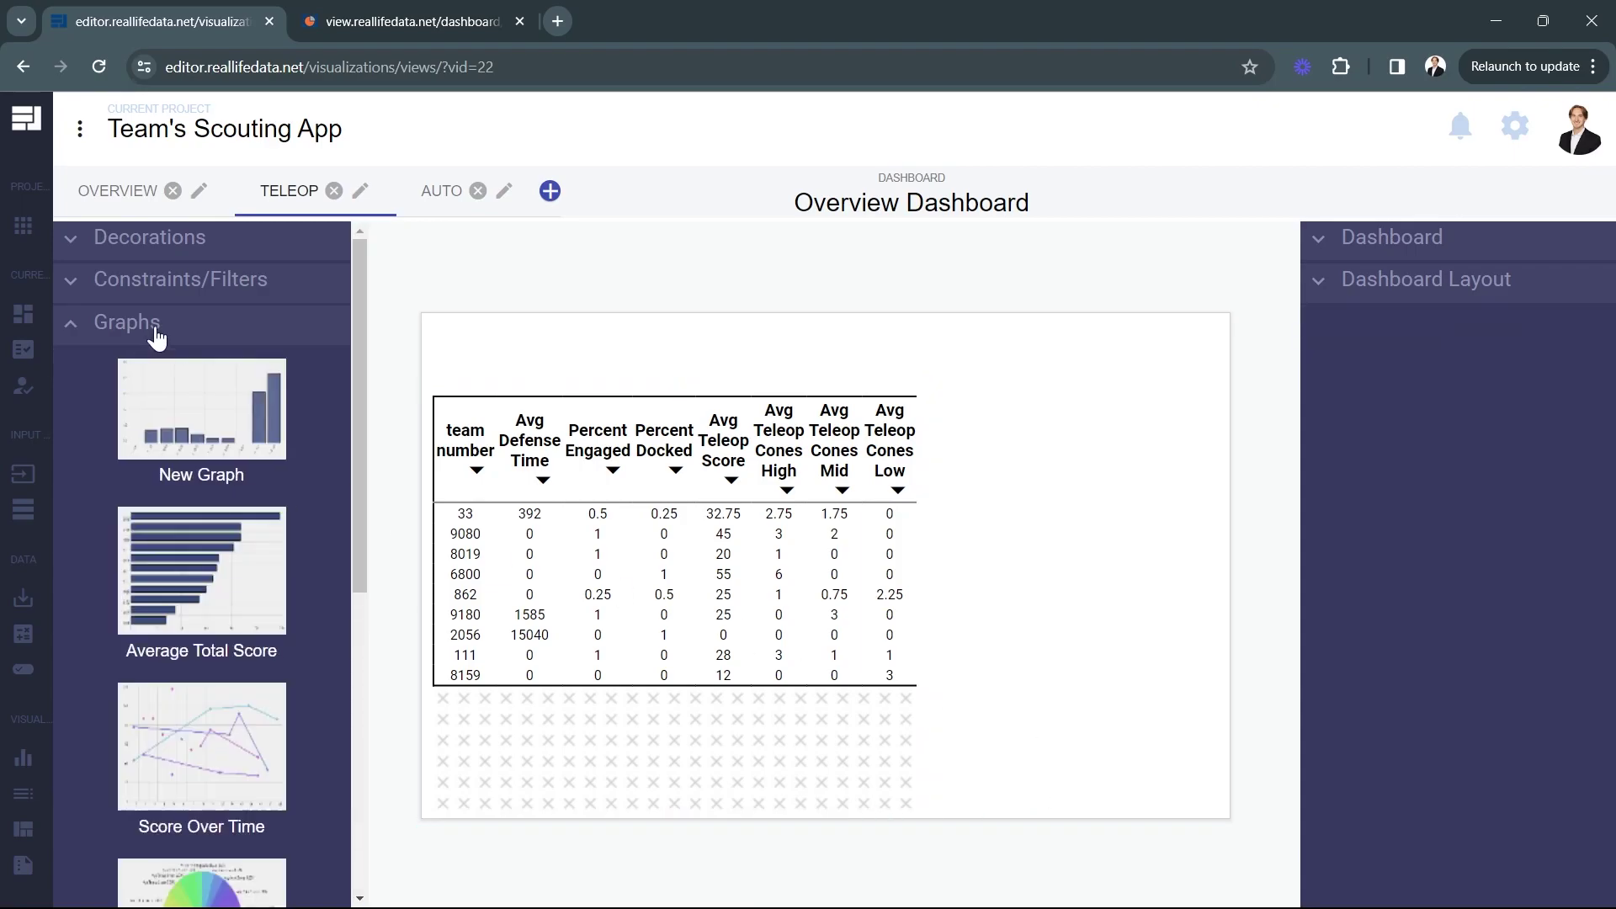
{"action": "scroll", "coordinate": [295, 749], "scroll_direction": "down", "scroll_amount": 5}
{"action": "left_click_drag", "start_coordinate": [202, 589], "coordinate": [1087, 528]}
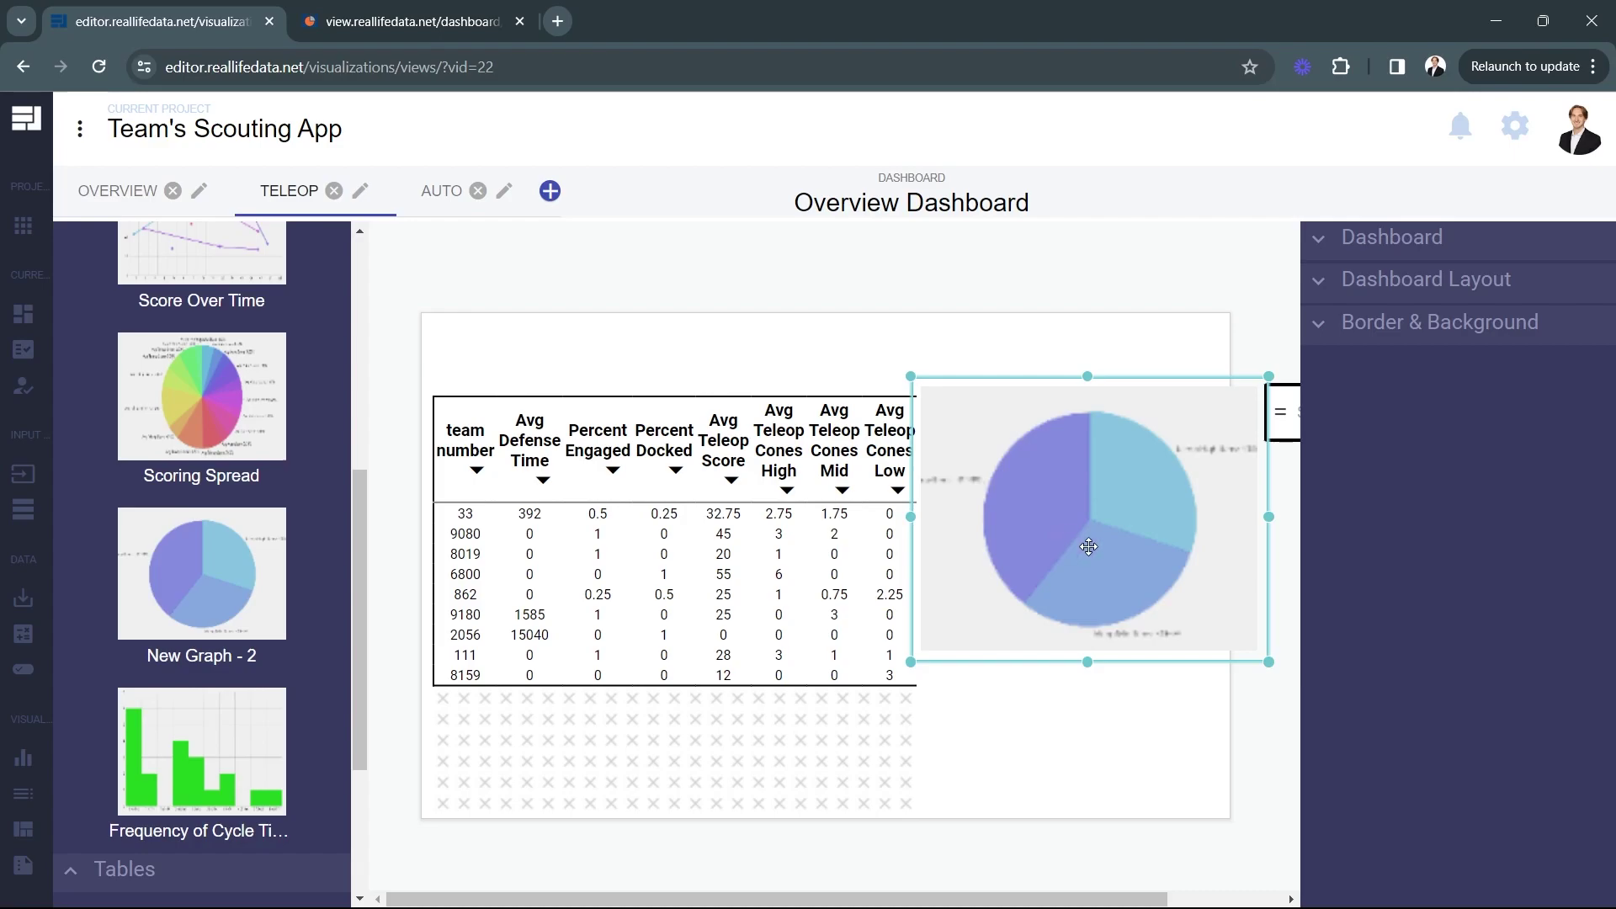
{"action": "left_click_drag", "start_coordinate": [1267, 520], "coordinate": [1215, 526]}
{"action": "left_click_drag", "start_coordinate": [1104, 502], "coordinate": [1234, 538]}
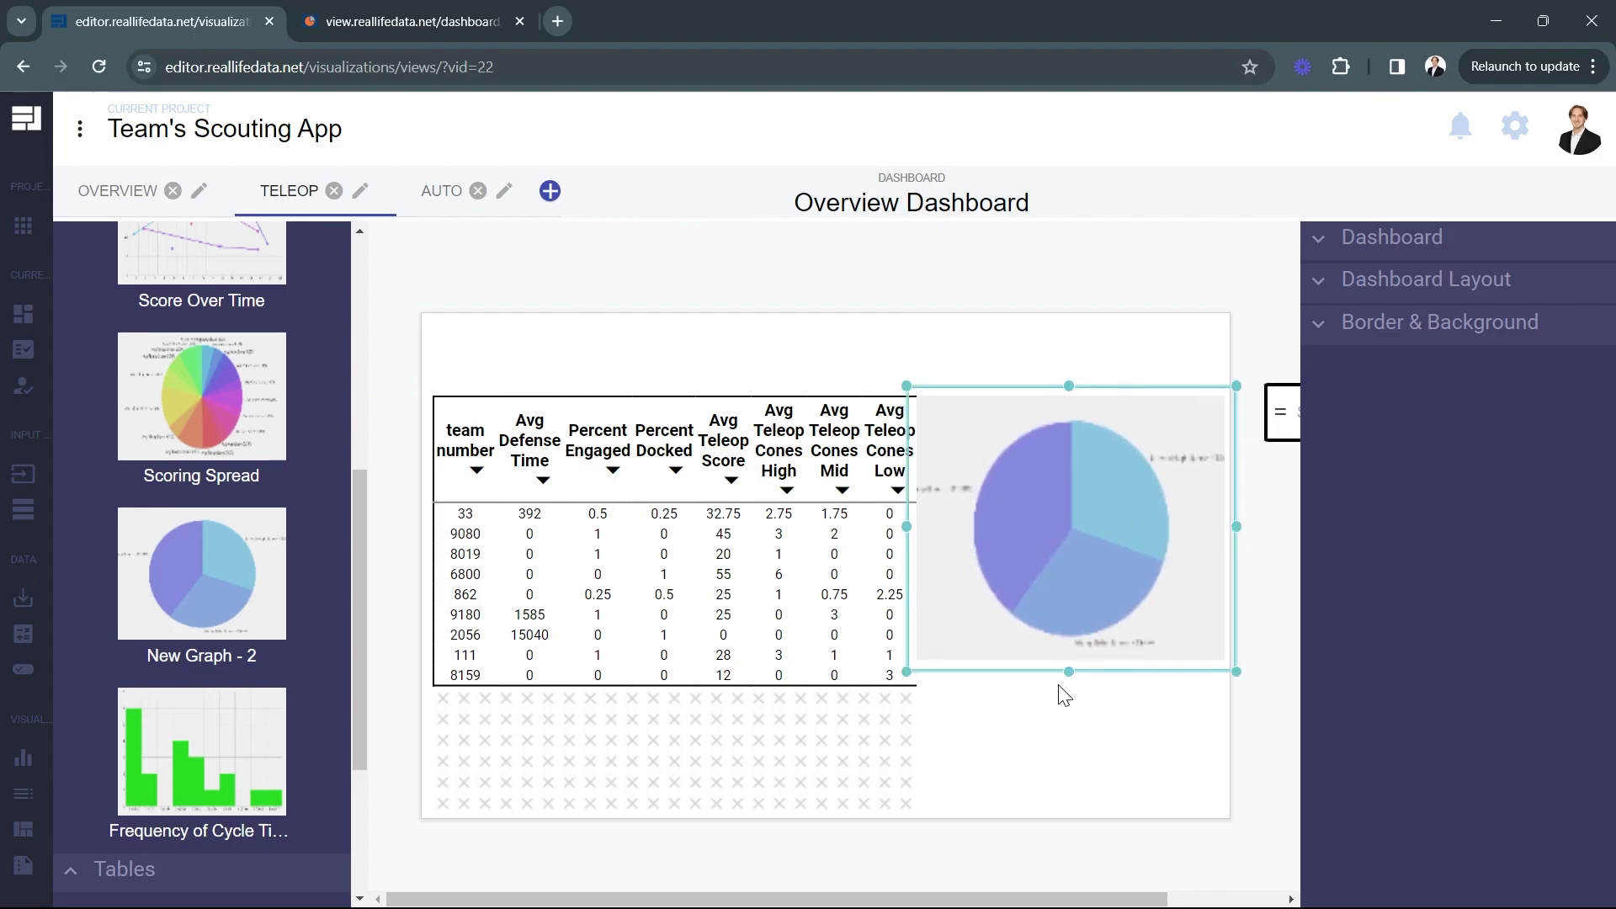
{"action": "left_click_drag", "start_coordinate": [1064, 672], "coordinate": [1067, 822]}
Place the team number filter above the Teleop Table and widen it to match the table's width.
{"action": "mouse_move", "coordinate": [1280, 411]}
{"action": "left_mouse_down"}
{"action": "mouse_move", "coordinate": [1153, 364]}
{"action": "mouse_move", "coordinate": [461, 357]}
{"action": "left_mouse_up"}
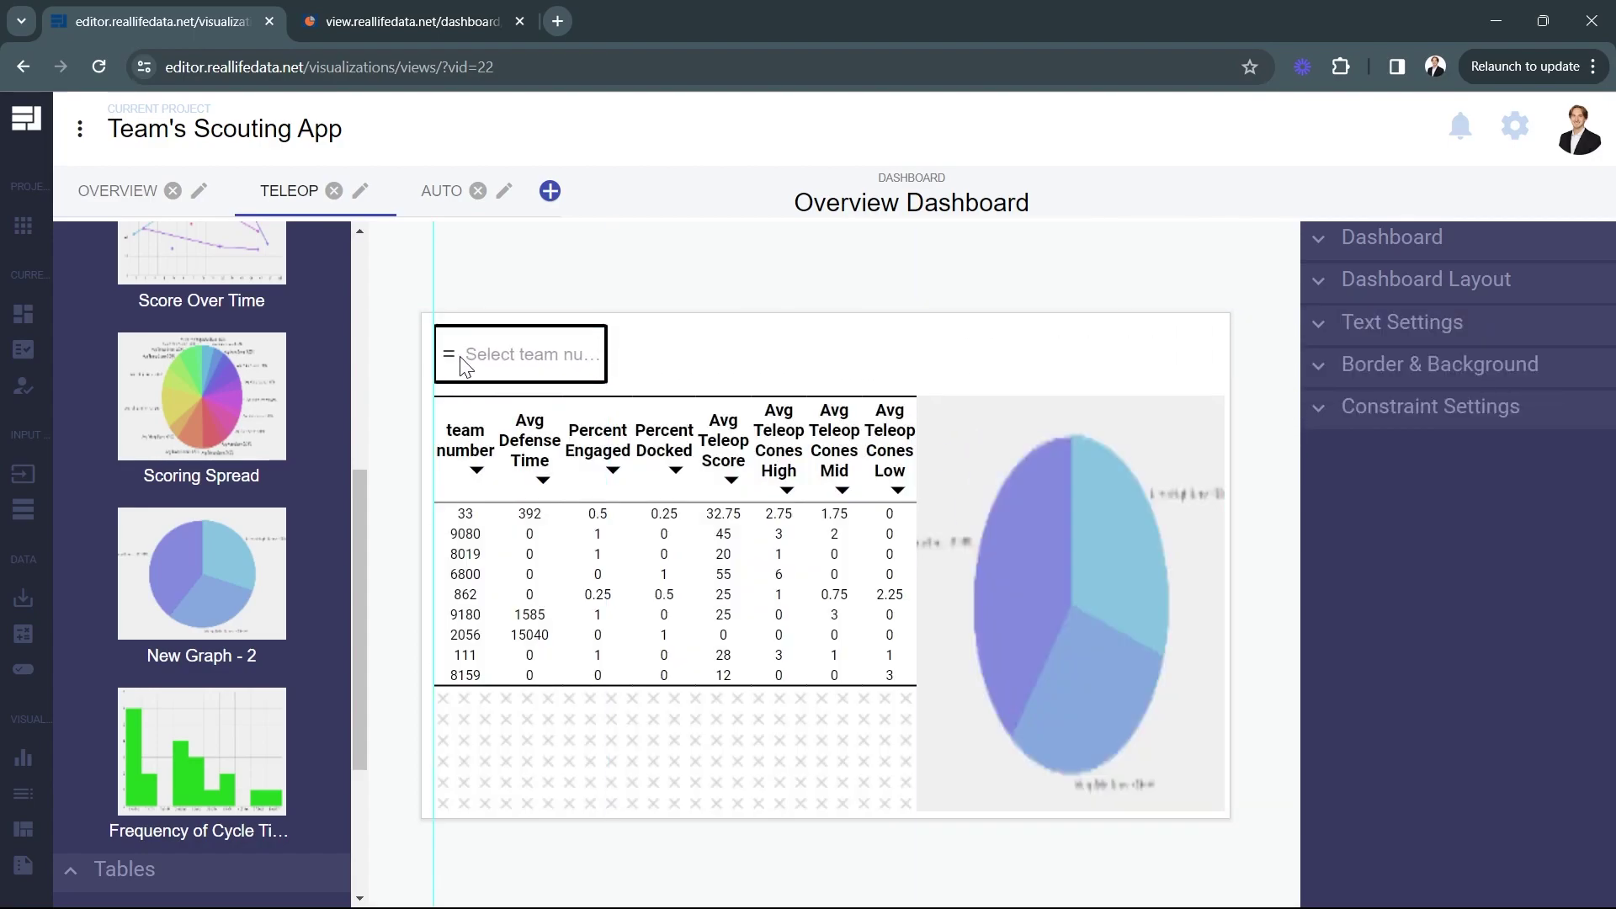
{"action": "left_click_drag", "start_coordinate": [618, 351], "coordinate": [930, 354]}
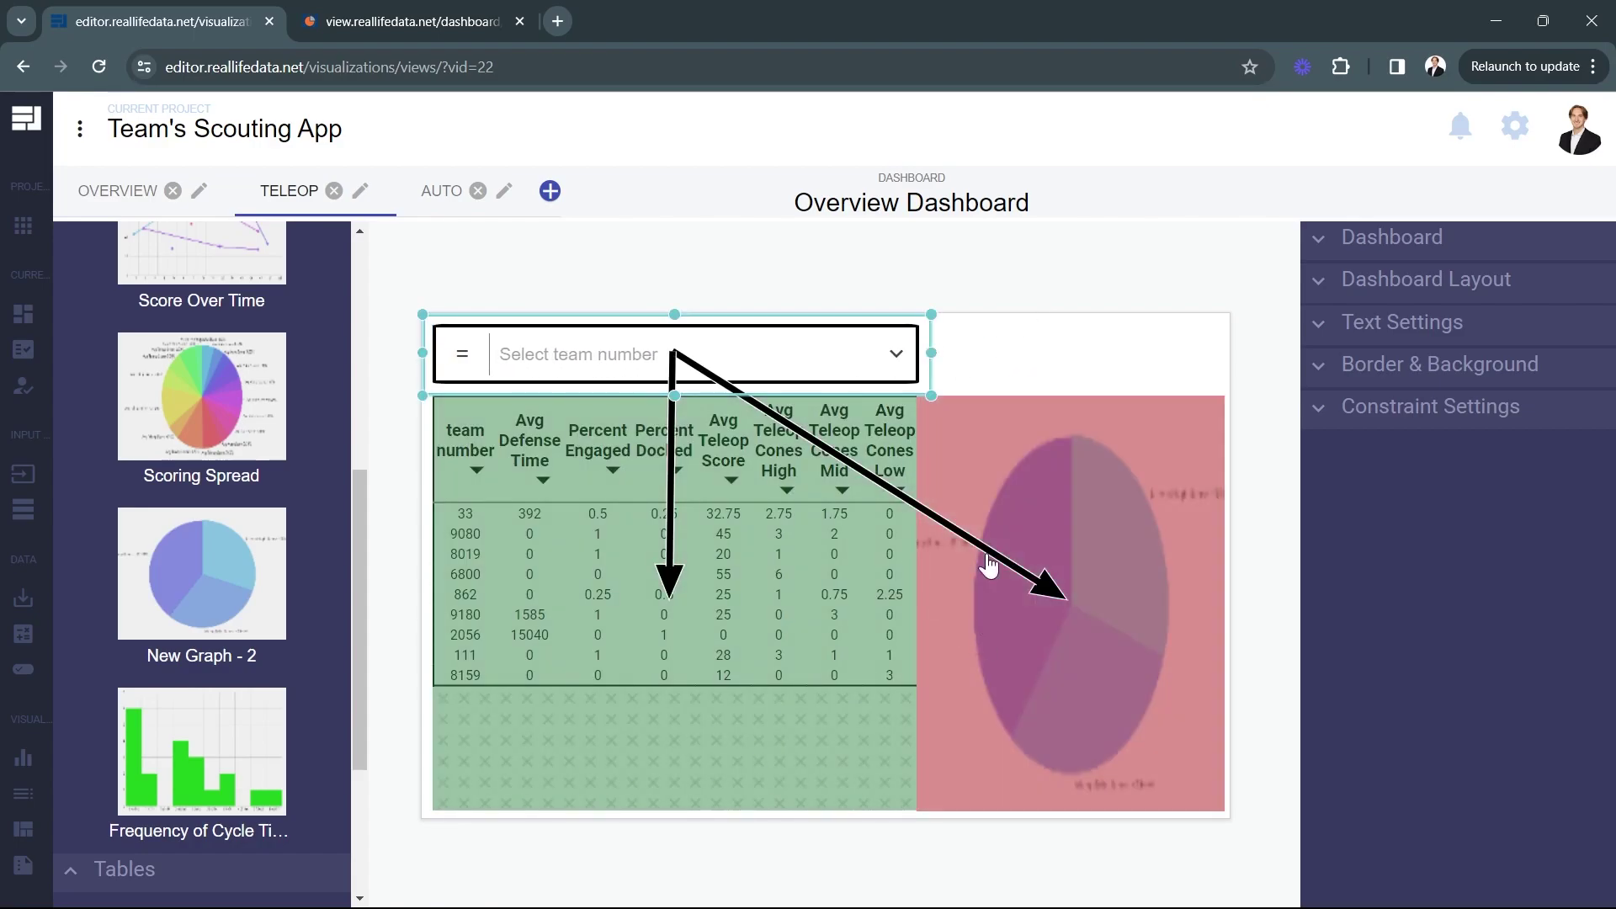
{"action": "left_click", "coordinate": [1015, 346]}
Preview the dashboard's Teleop page filtered to team 33 and inspect its table row and pie chart slices.
{"action": "left_click", "coordinate": [1368, 238]}
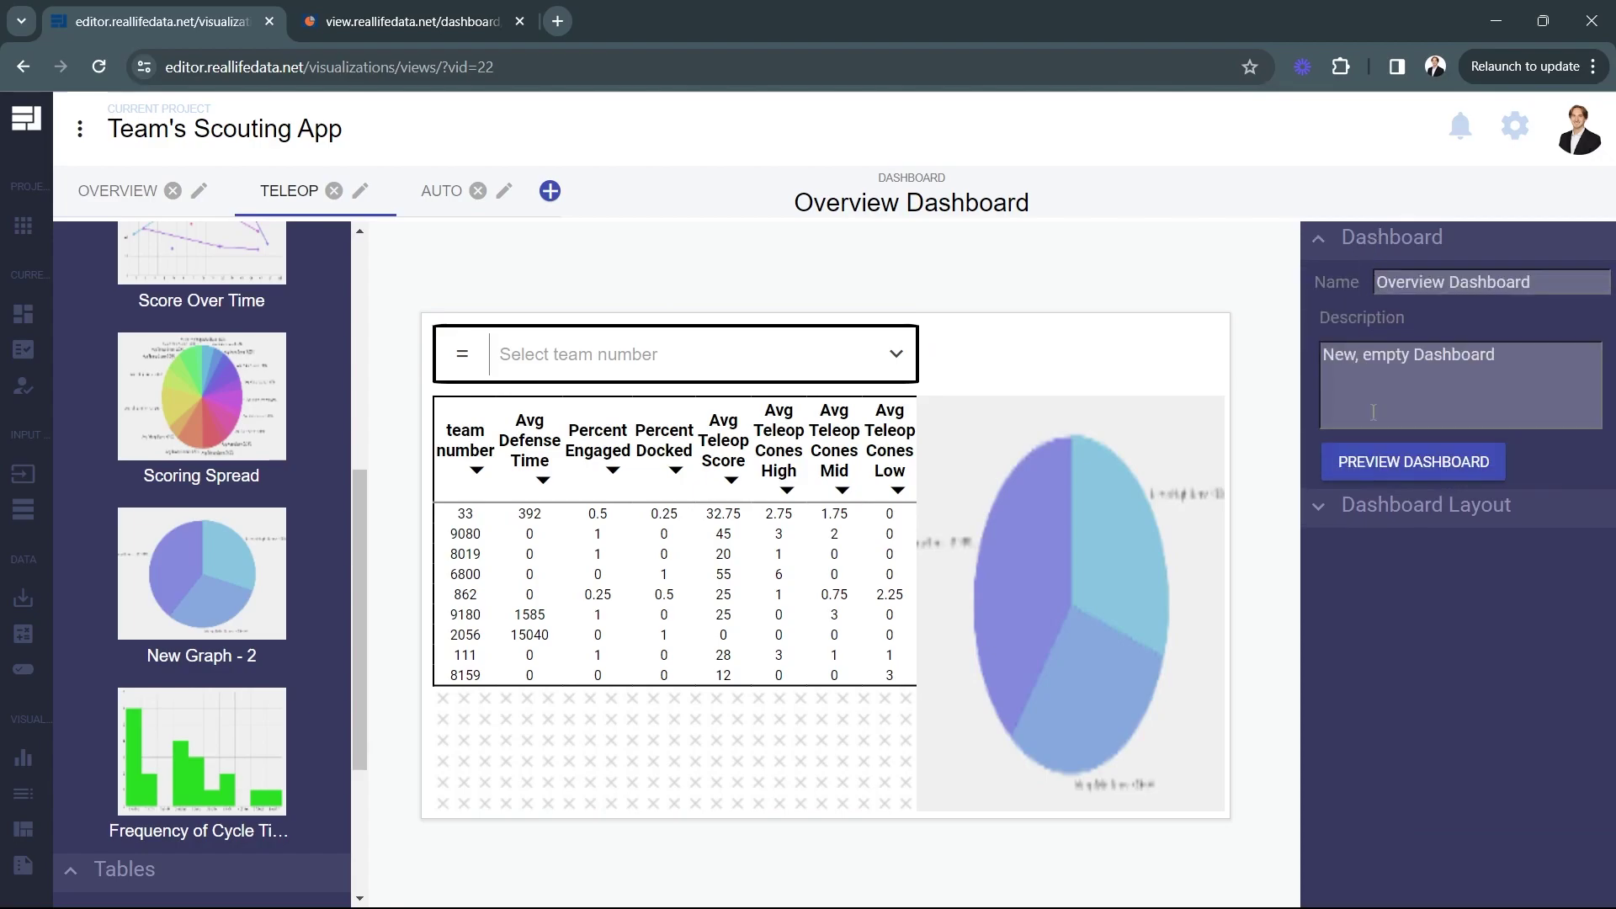
{"action": "left_click", "coordinate": [1375, 465]}
{"action": "left_click", "coordinate": [765, 21]}
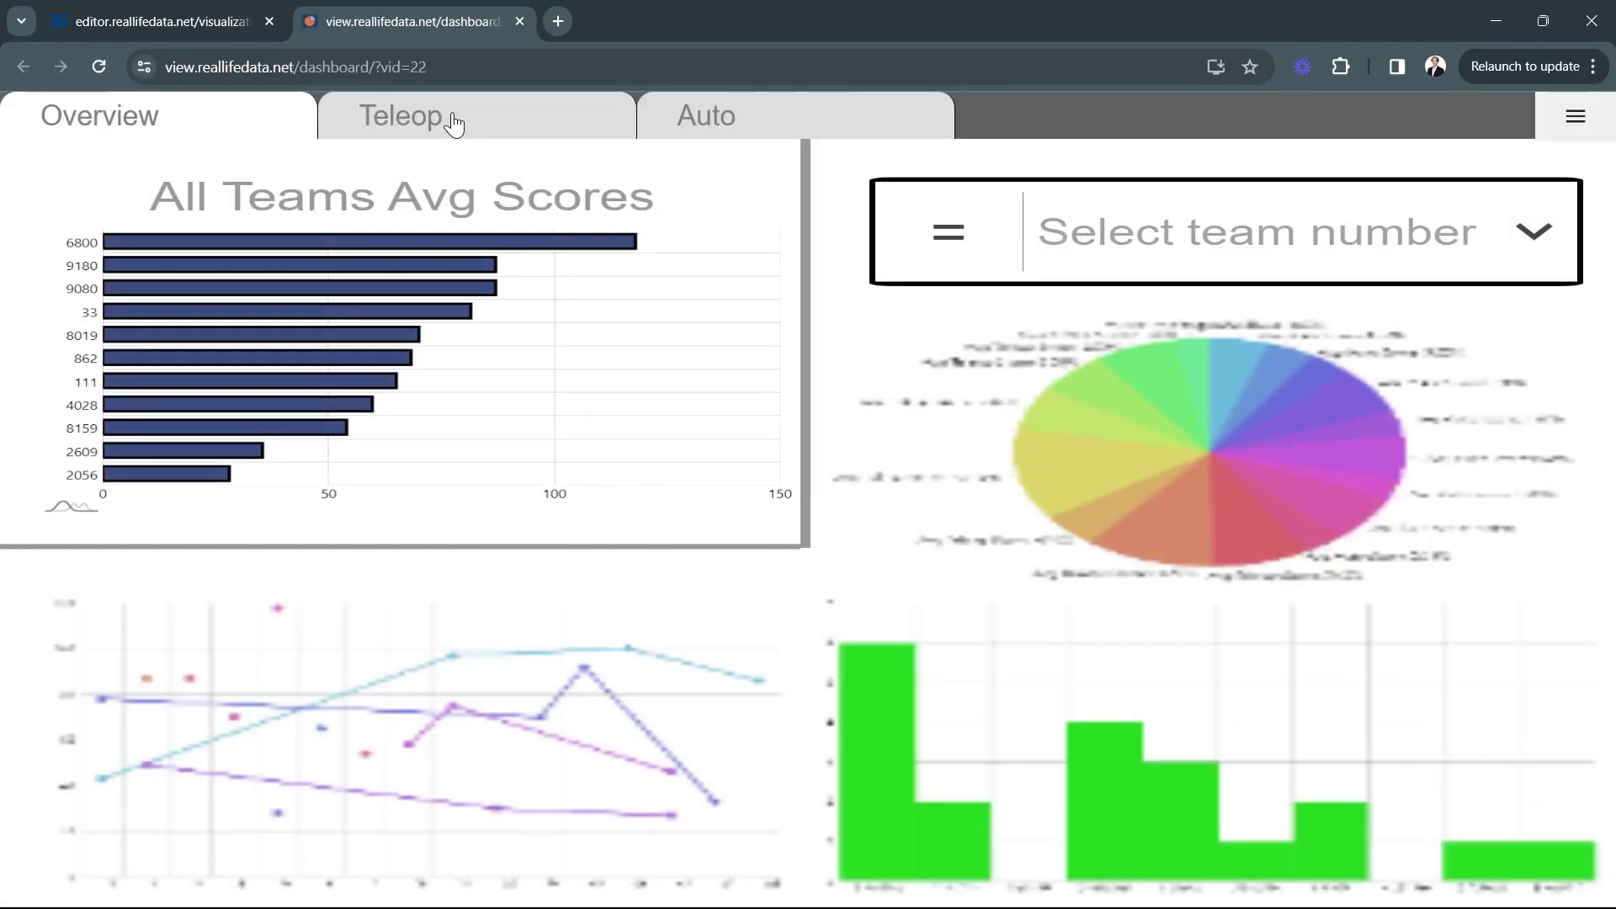
{"action": "left_click", "coordinate": [451, 118]}
{"action": "left_click", "coordinate": [617, 191]}
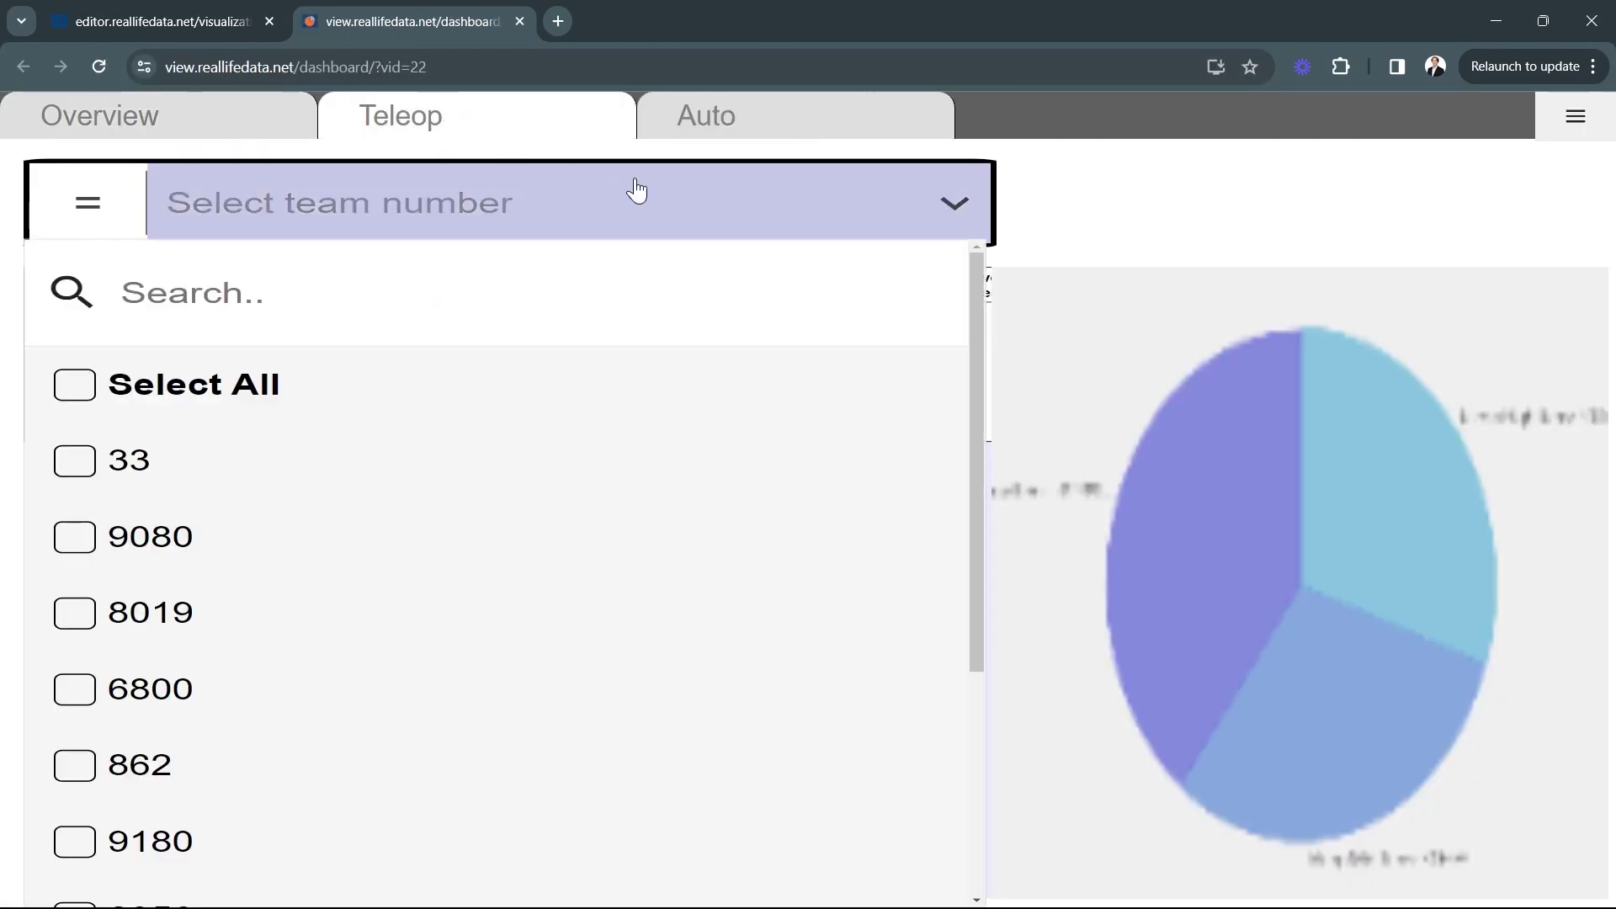
{"action": "left_click", "coordinate": [119, 468]}
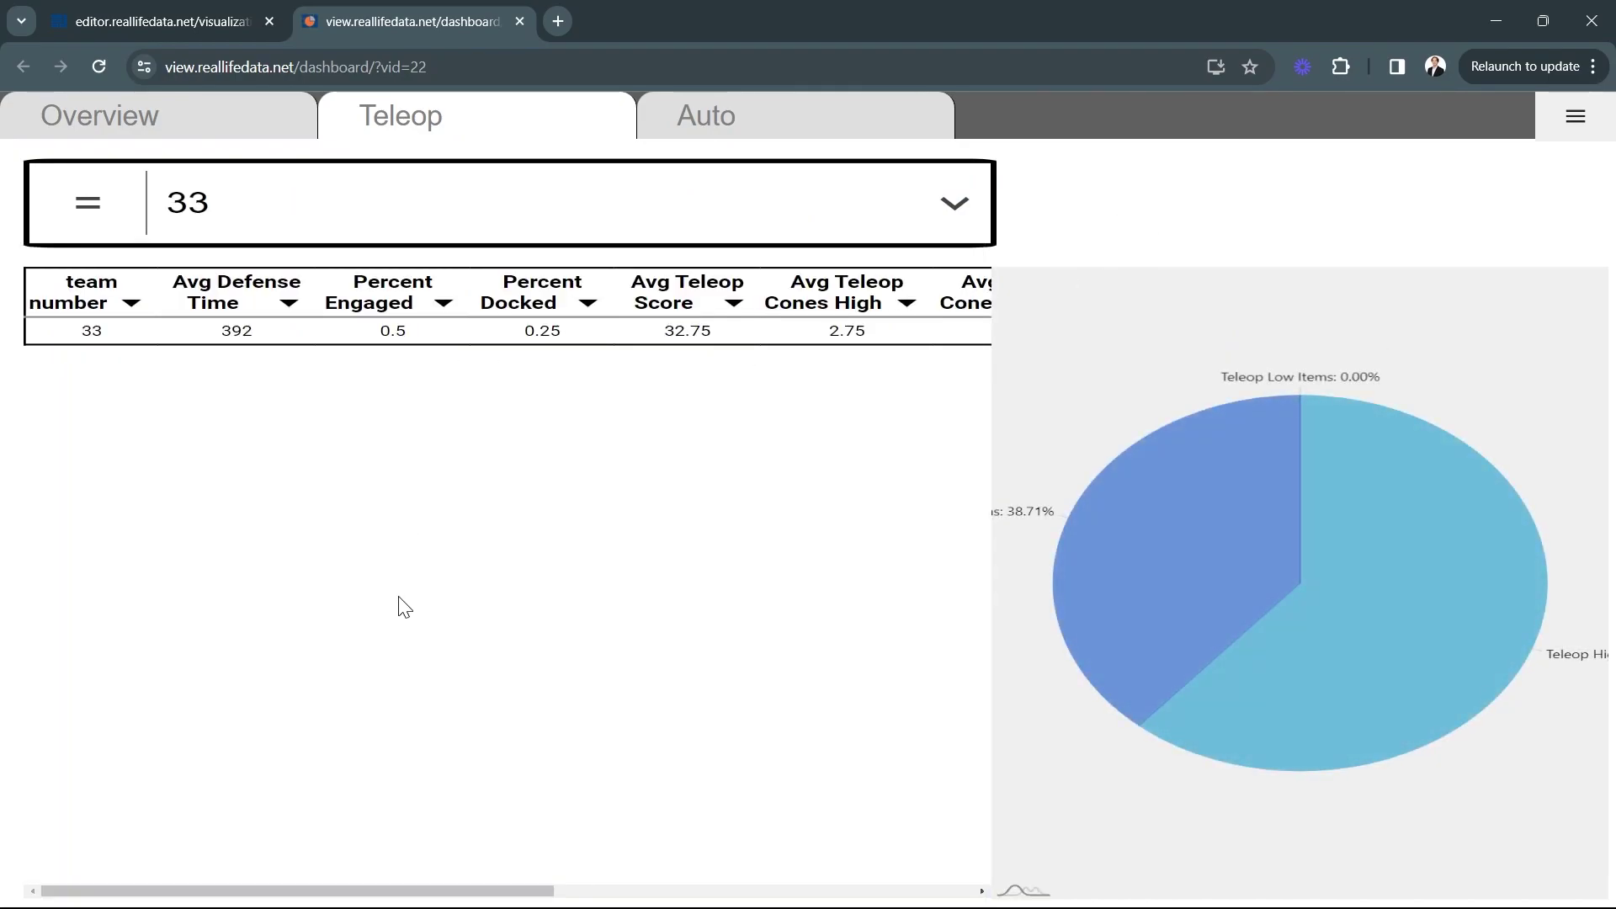
{"action": "left_click_drag", "start_coordinate": [515, 892], "coordinate": [454, 870]}
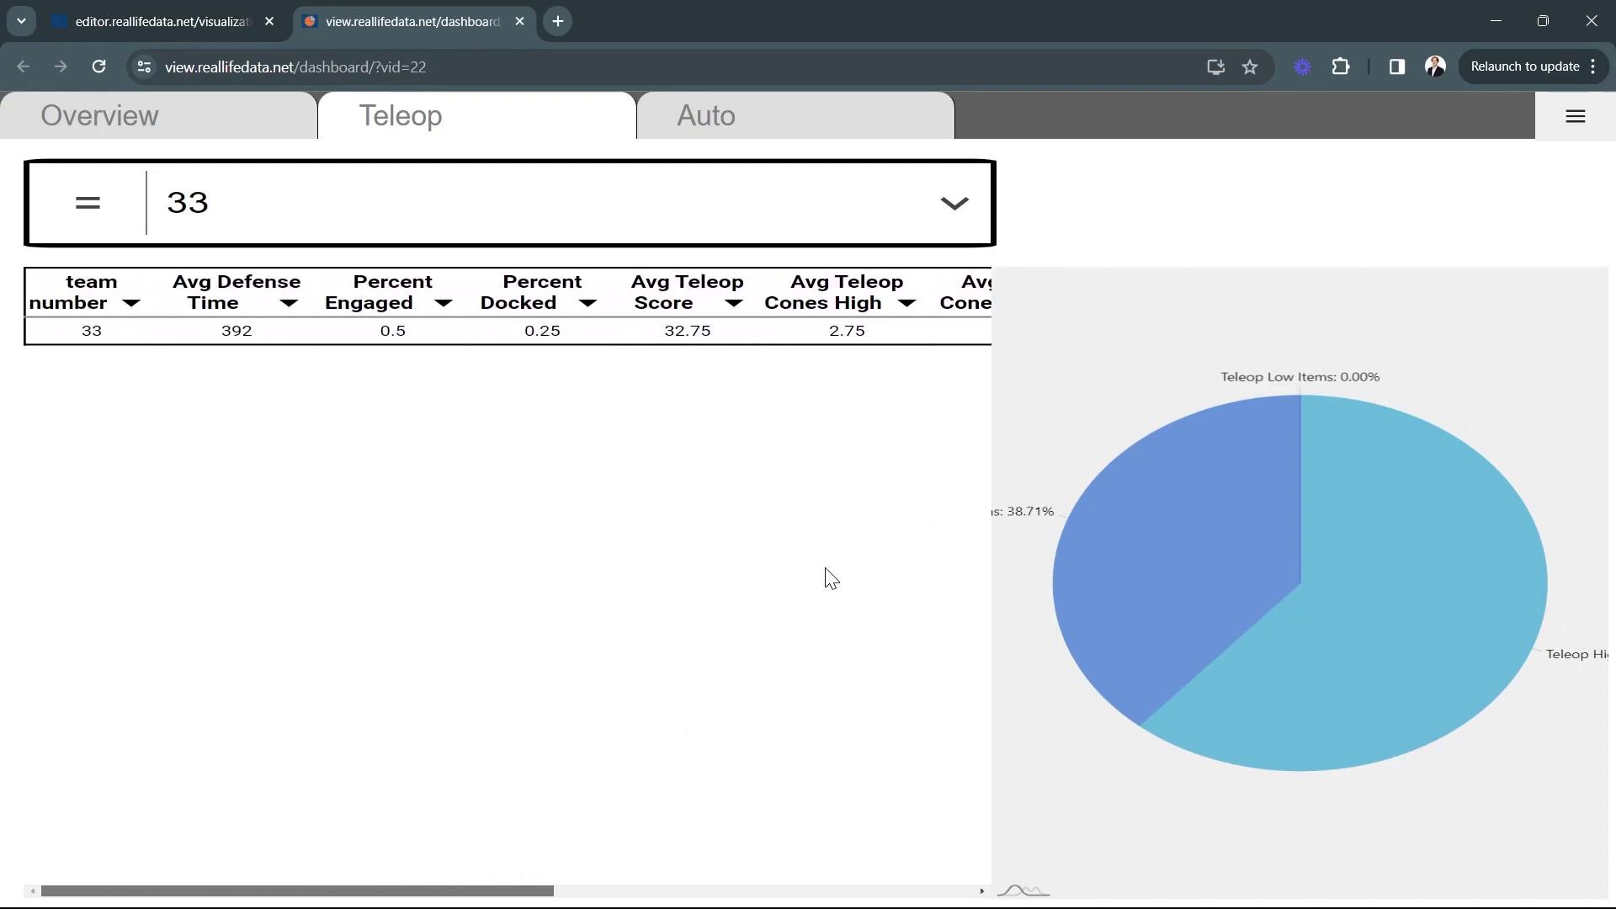
{"action": "left_click", "coordinate": [1119, 536]}
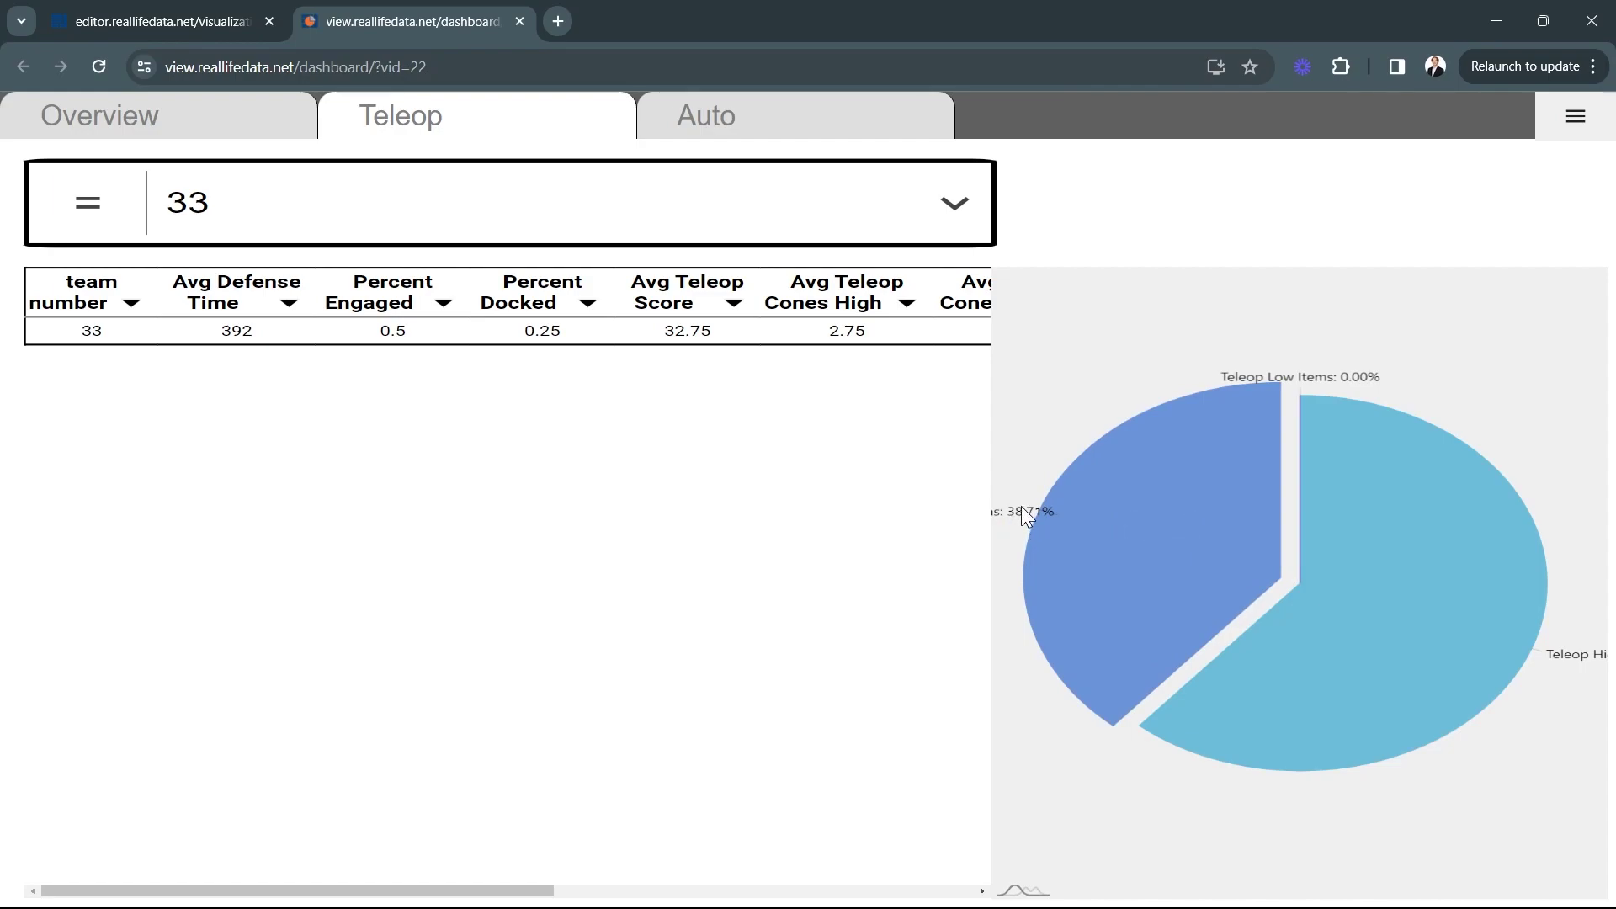
{"action": "left_click", "coordinate": [1108, 551]}
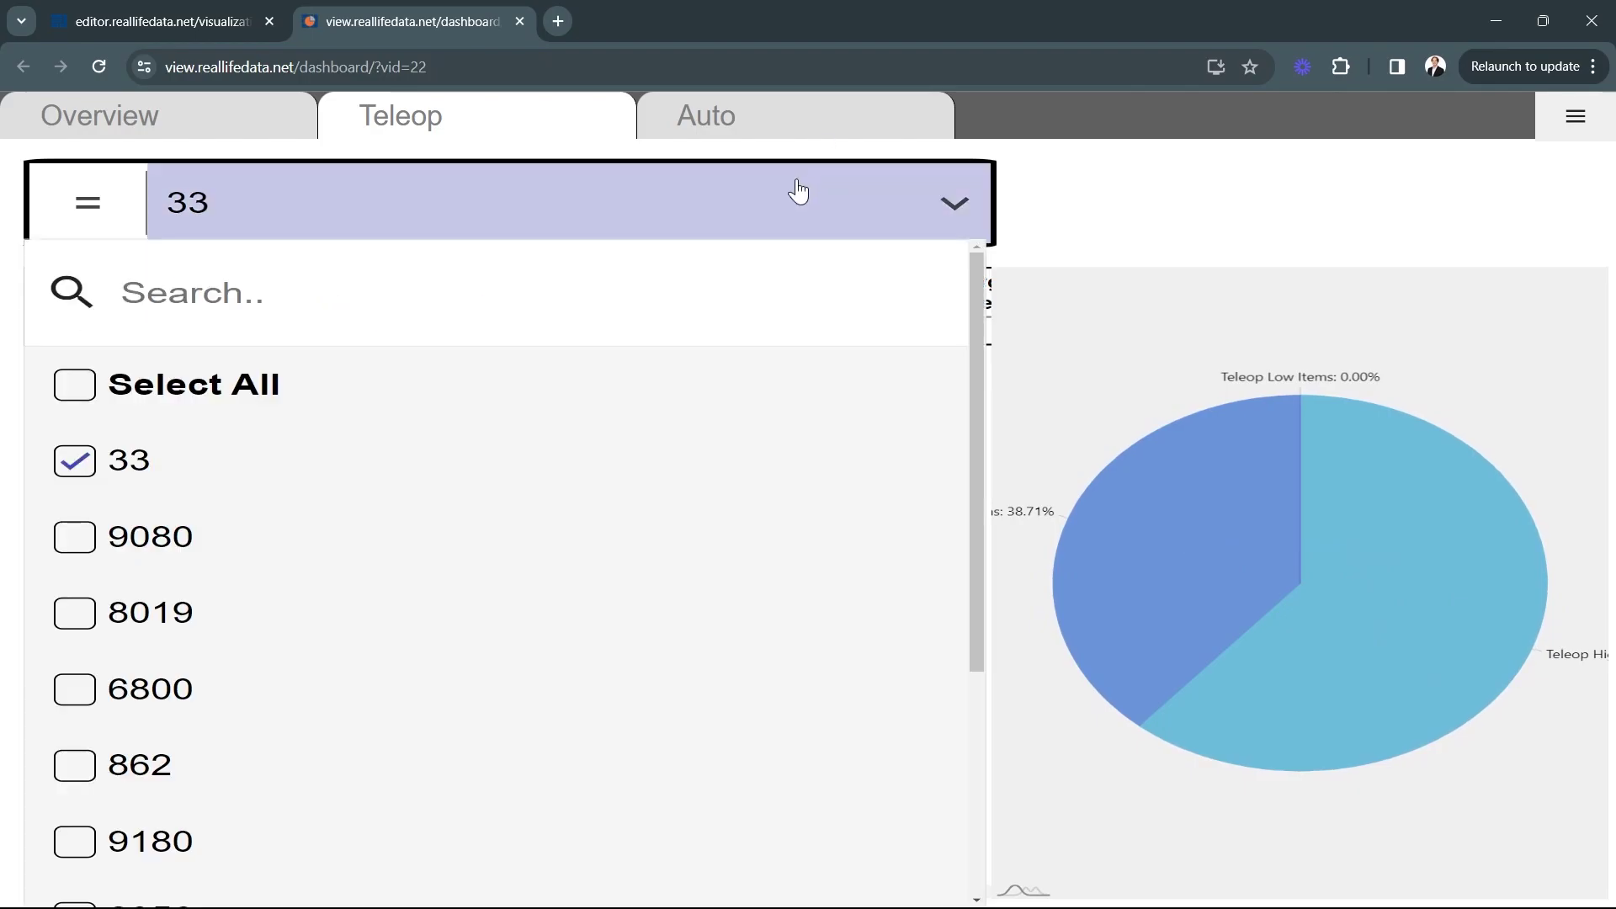
Add team 862 to the preview's filter, remove team 33, and examine how the table and pie chart respond.
{"action": "left_click", "coordinate": [800, 193]}
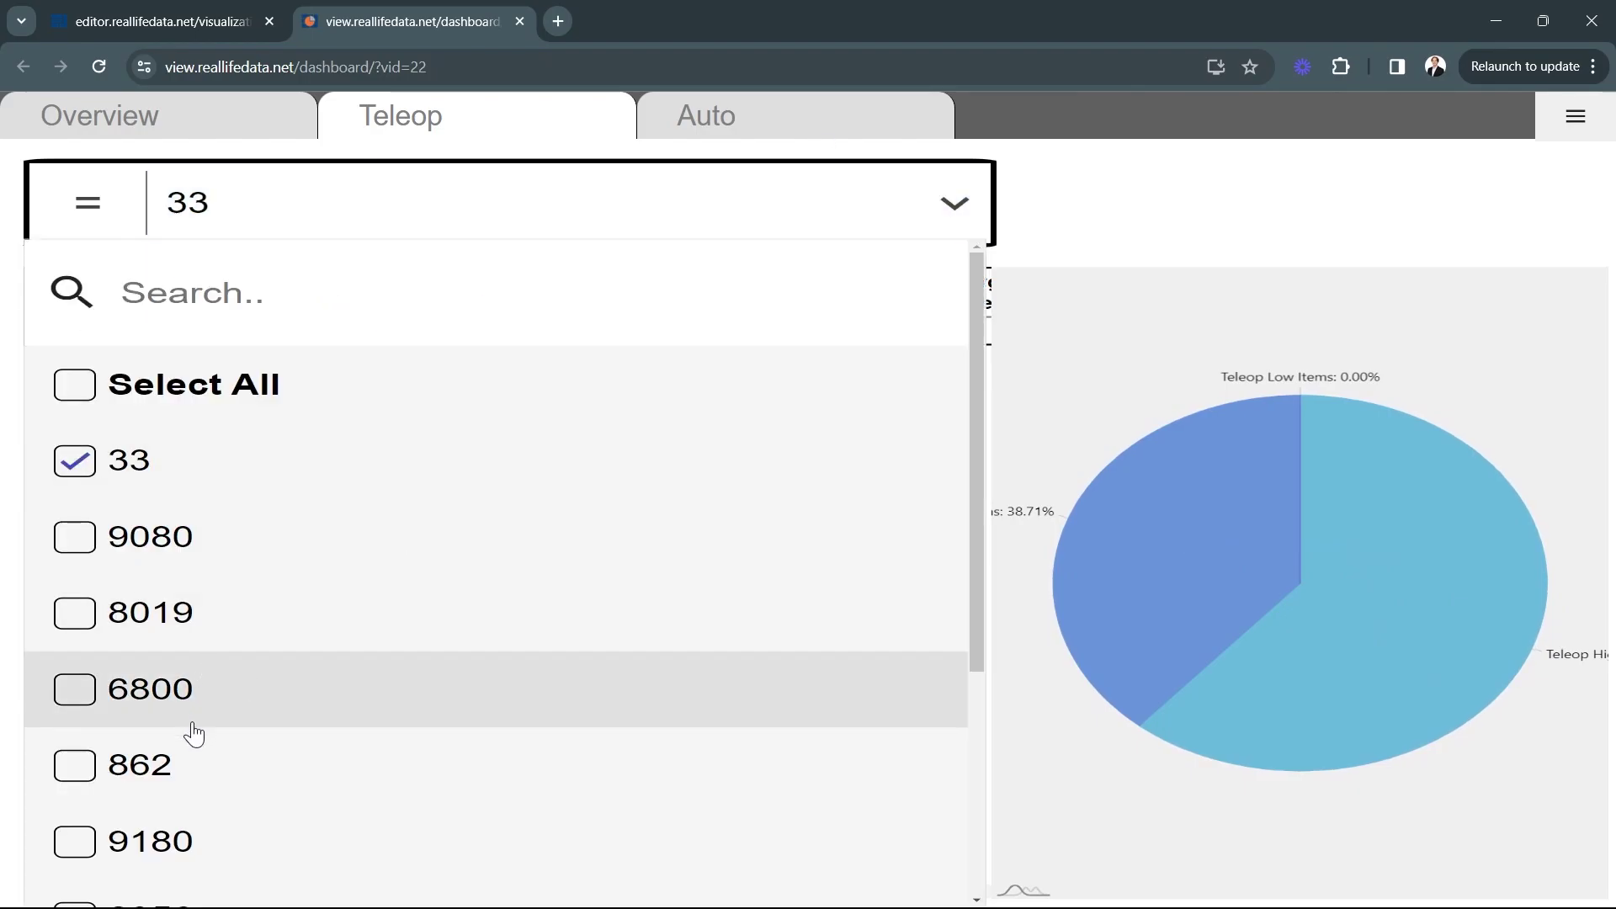
{"action": "left_click", "coordinate": [173, 770]}
{"action": "left_click", "coordinate": [1132, 217]}
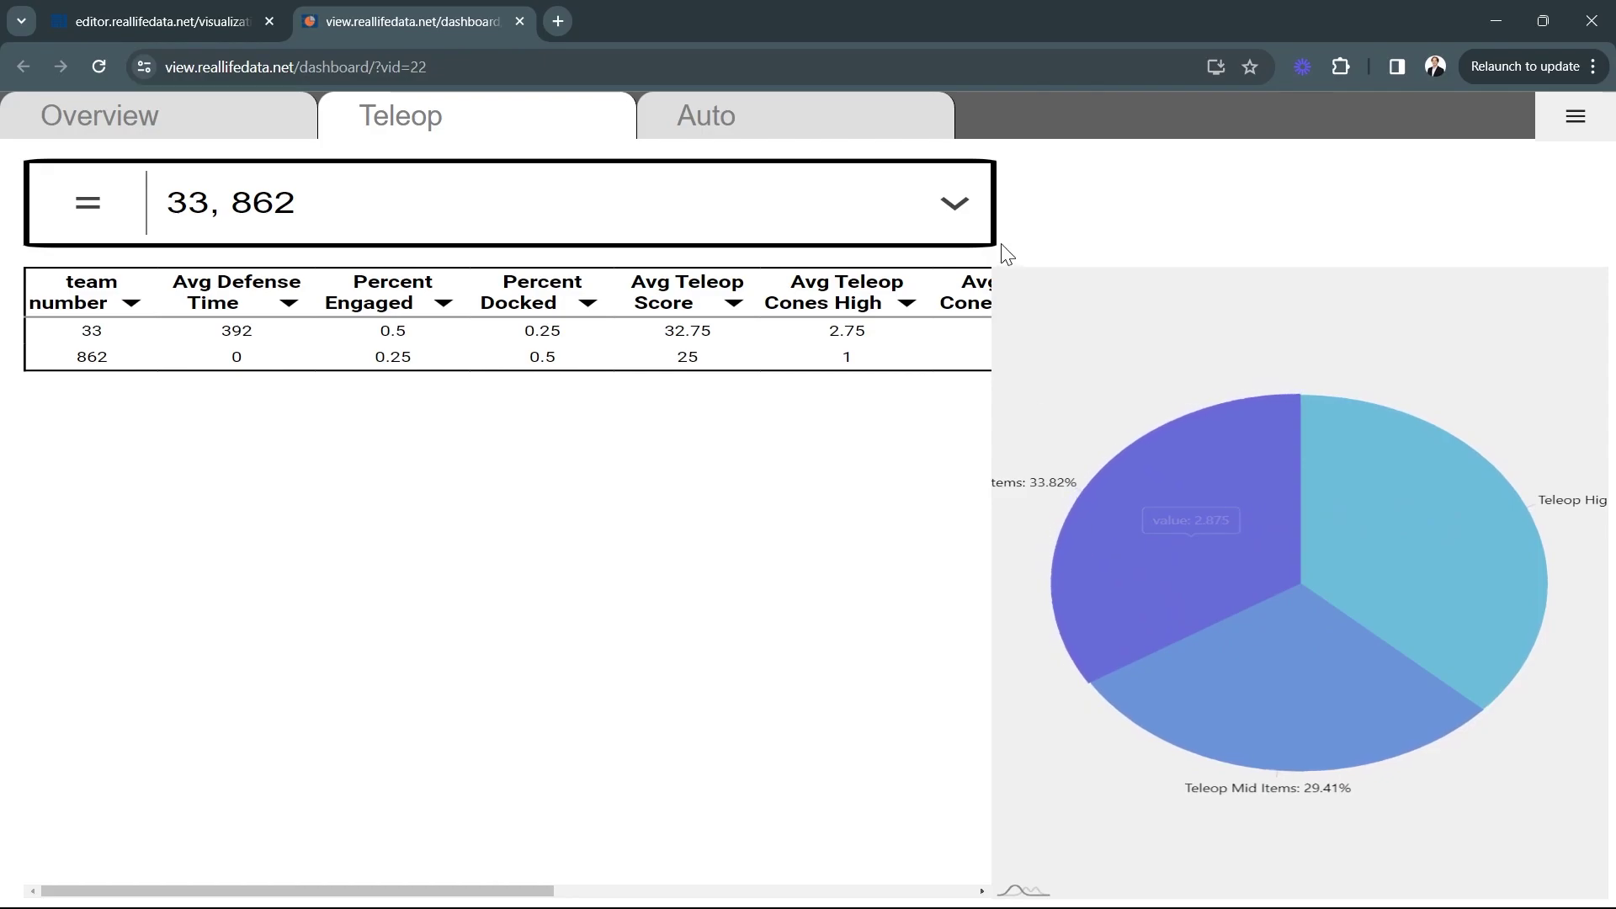
{"action": "left_click", "coordinate": [883, 206]}
{"action": "left_click", "coordinate": [1306, 261]}
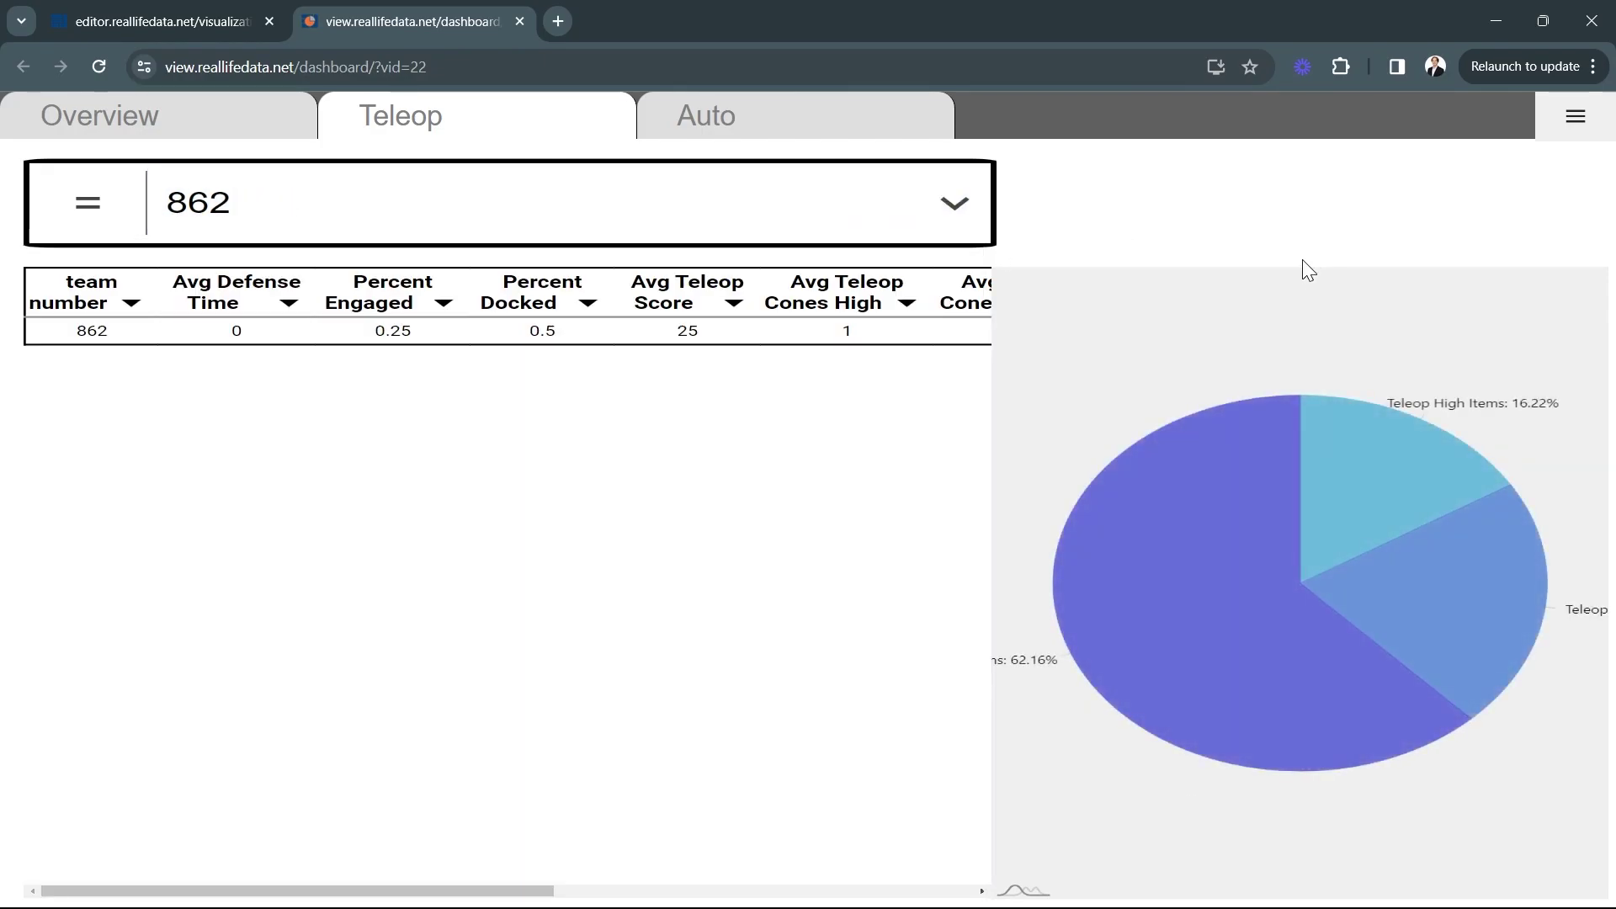
{"action": "mouse_move", "coordinate": [1202, 683]}
{"action": "left_click", "coordinate": [487, 180]}
{"action": "left_click", "coordinate": [488, 181]}
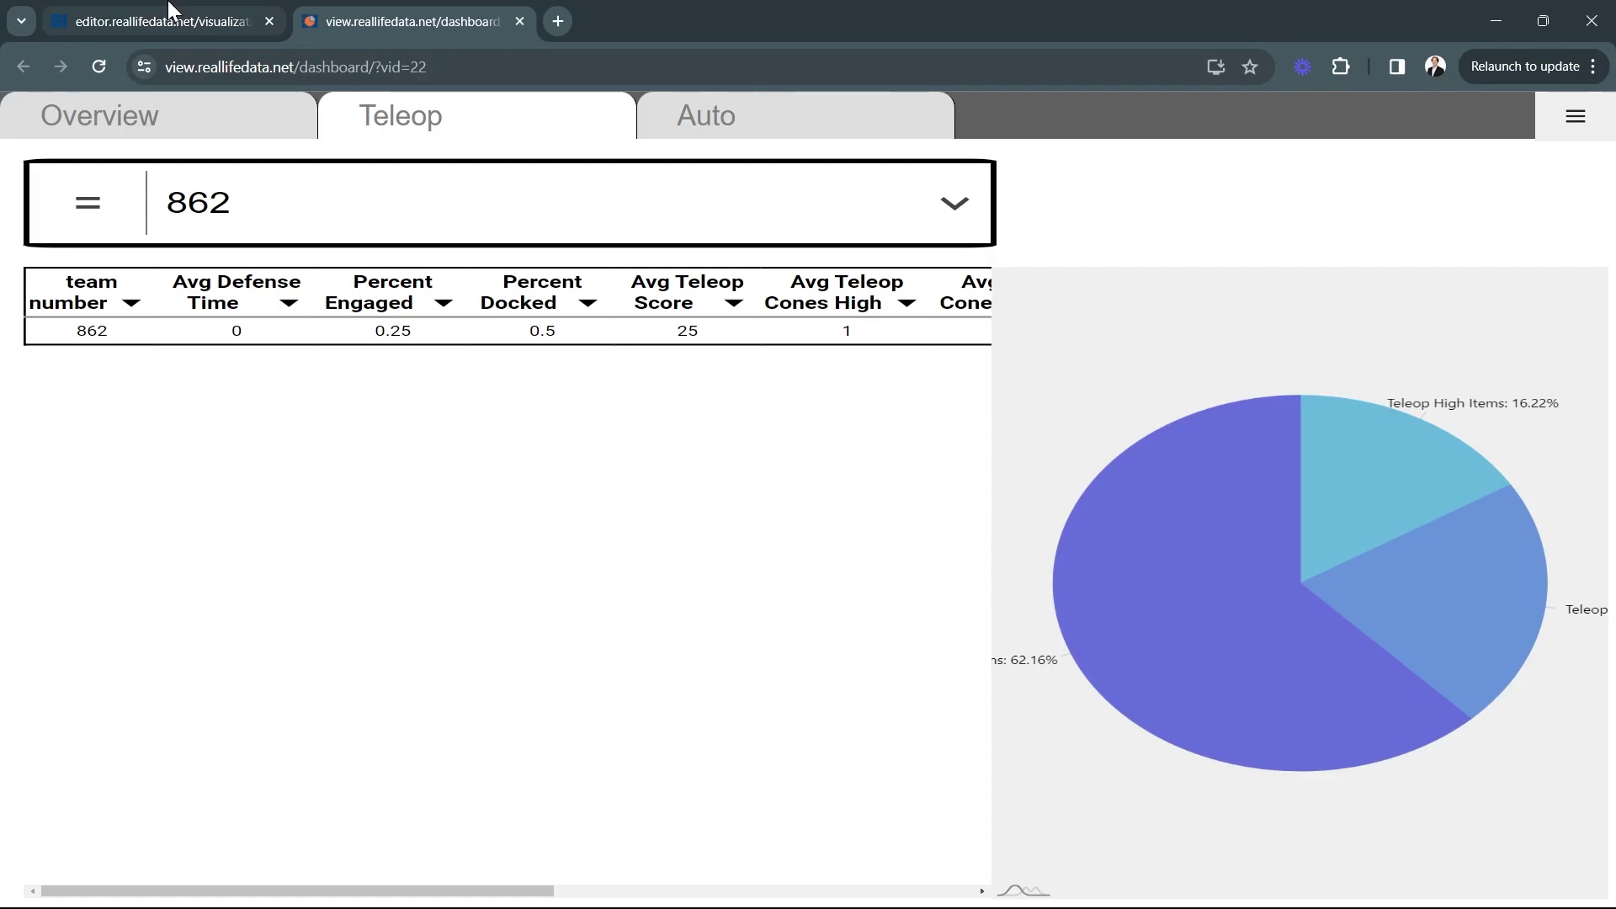
Return to the editor, check the dashboard's Auto page, and add a new table in the project's table manager.
{"action": "left_click", "coordinate": [174, 24]}
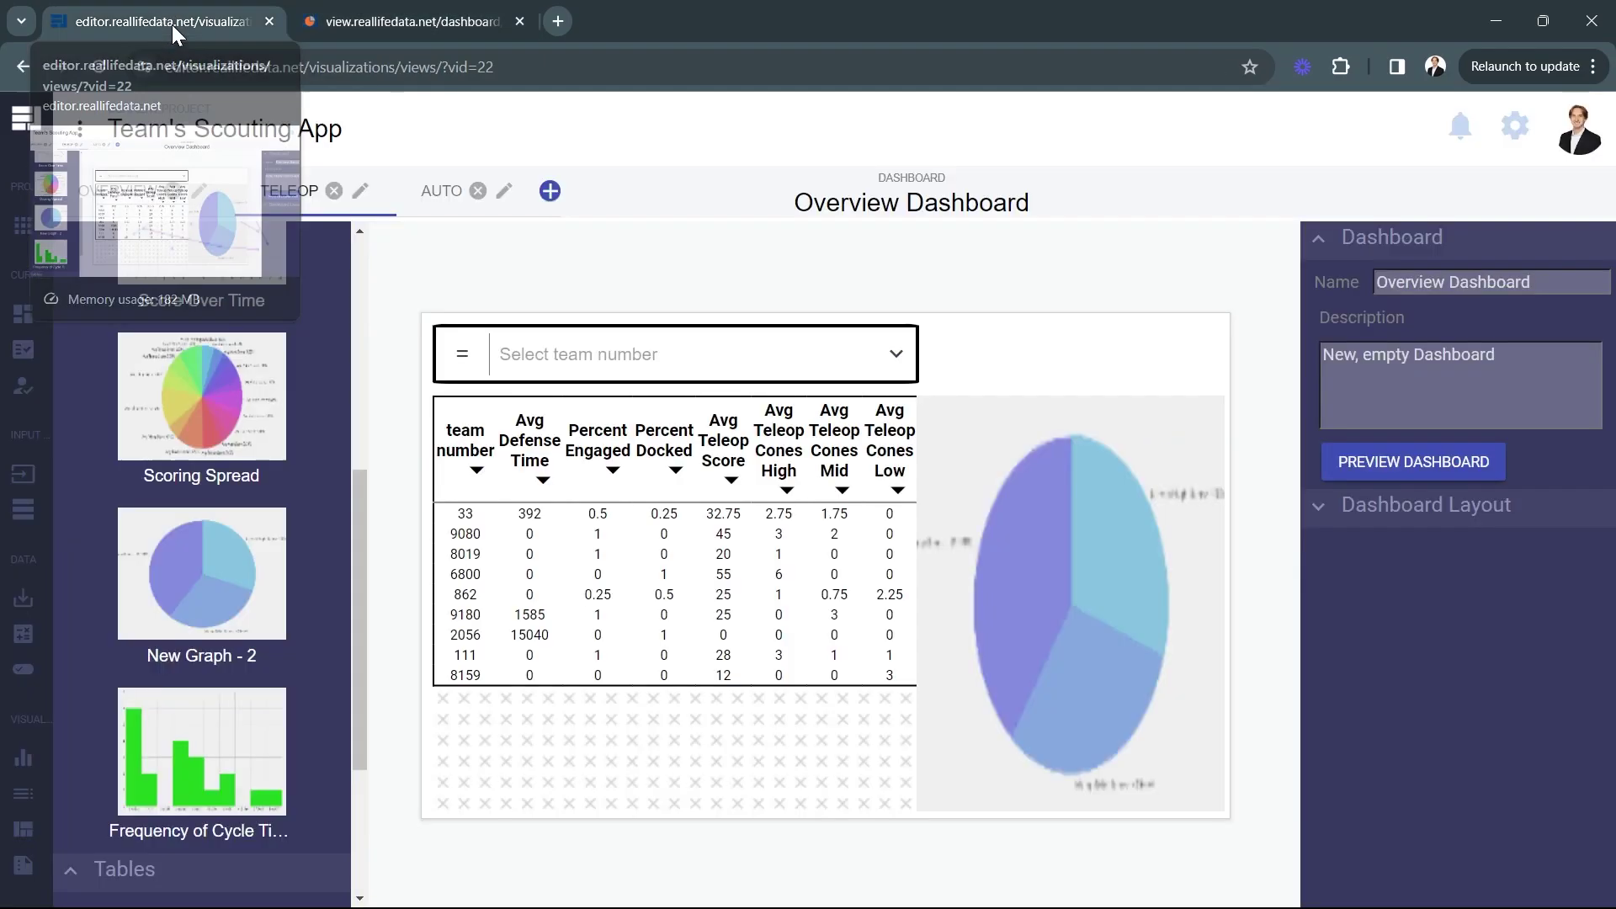
{"action": "left_click", "coordinate": [434, 189]}
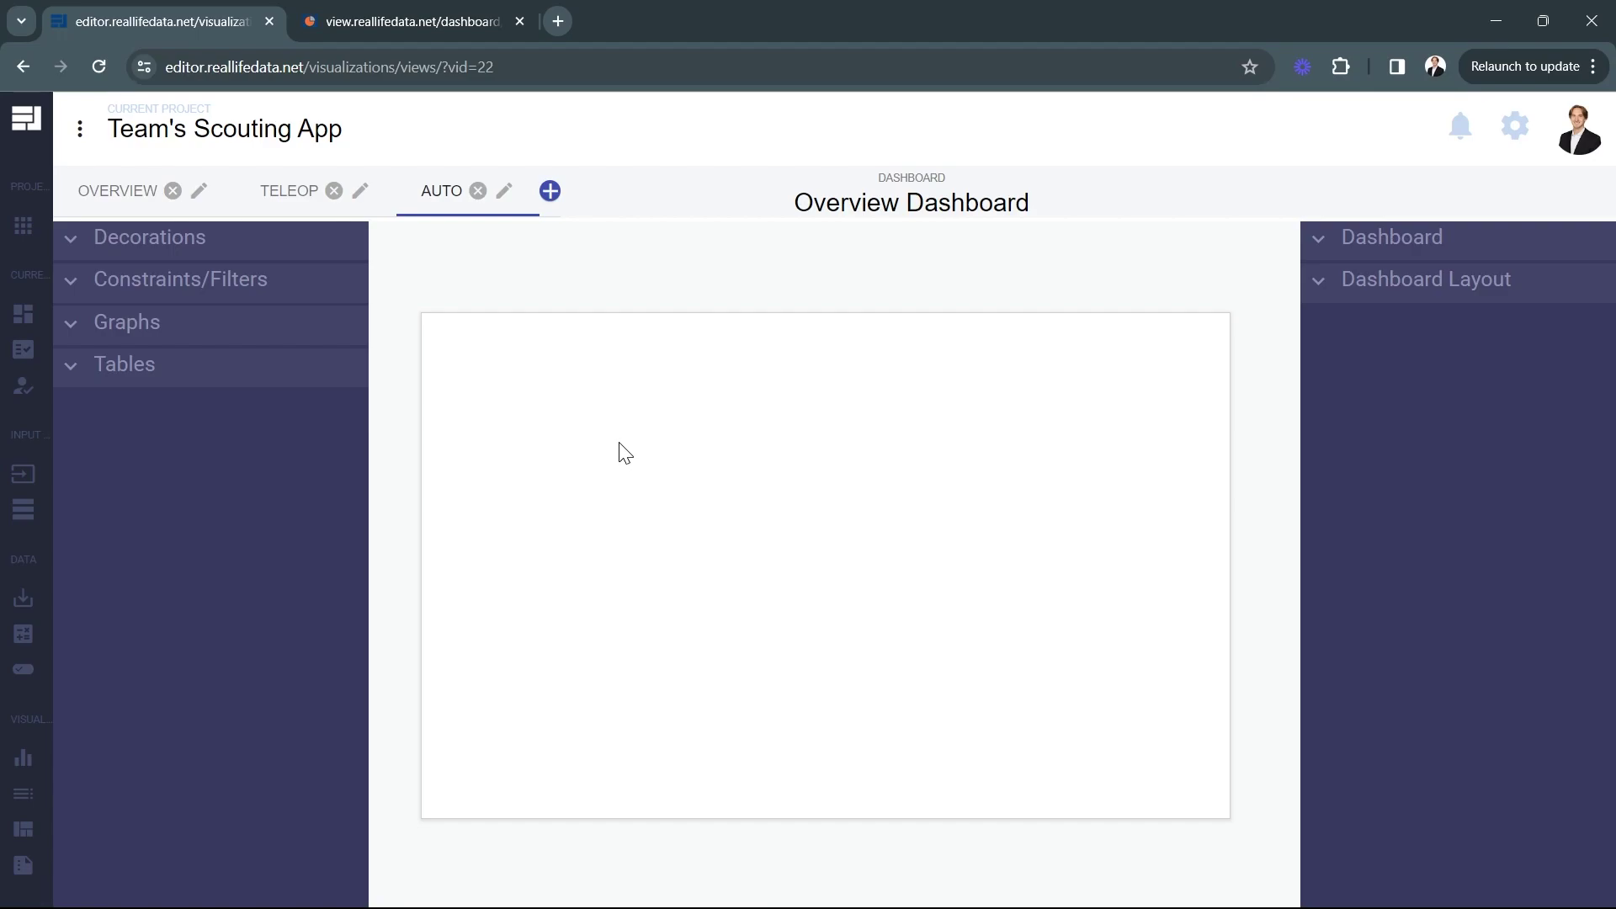
{"action": "mouse_move", "coordinate": [17, 871]}
{"action": "left_click", "coordinate": [28, 794]}
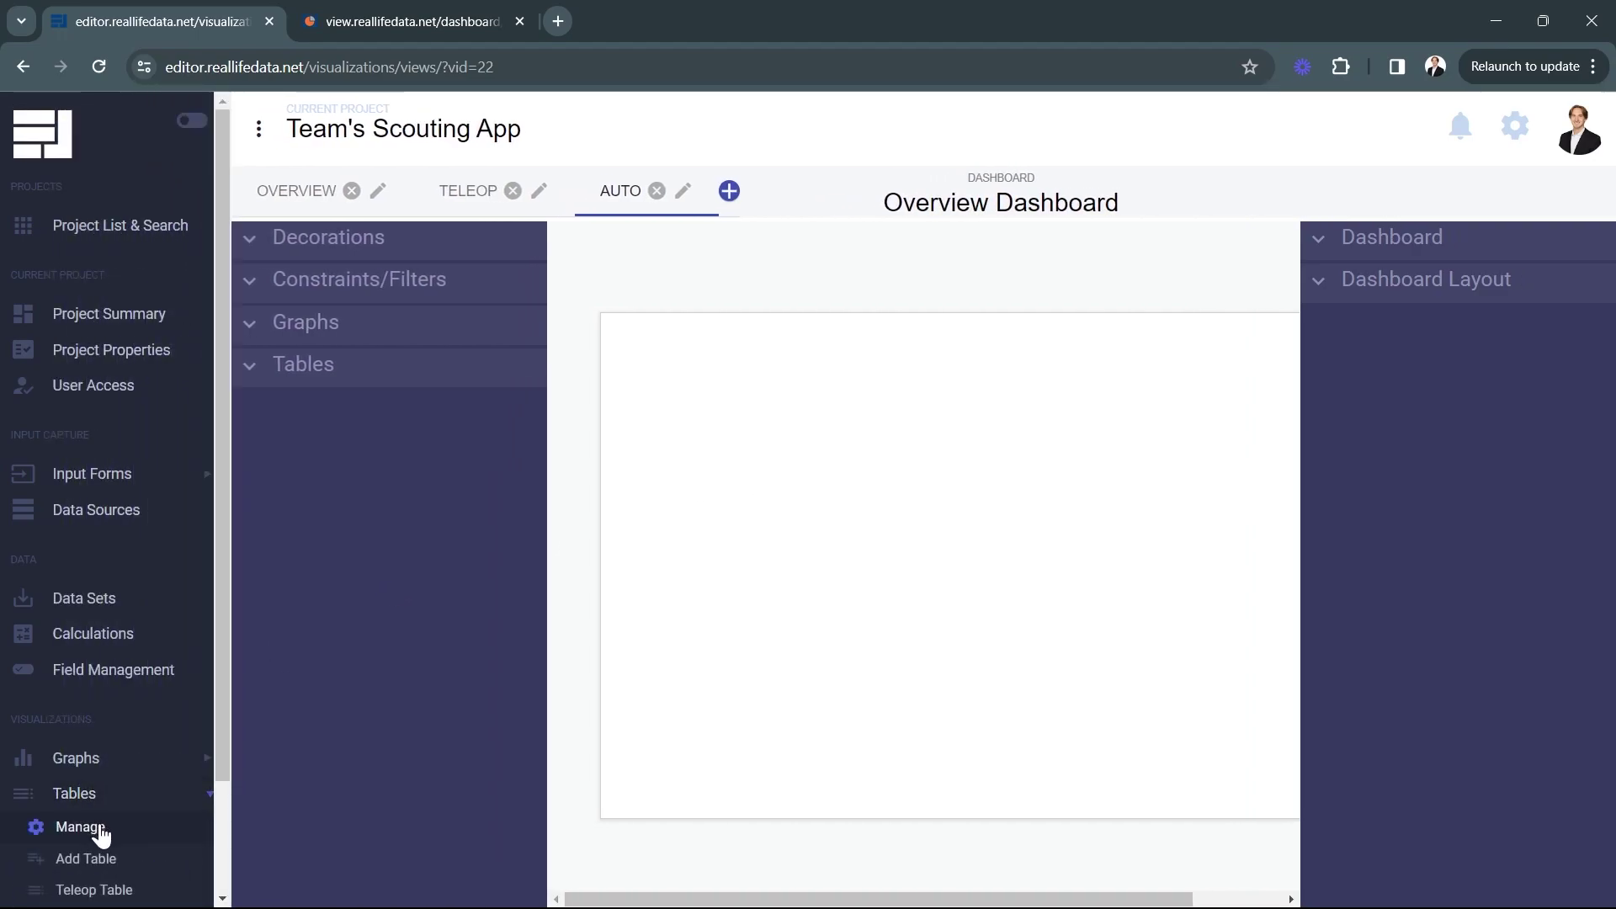
{"action": "left_click", "coordinate": [103, 825]}
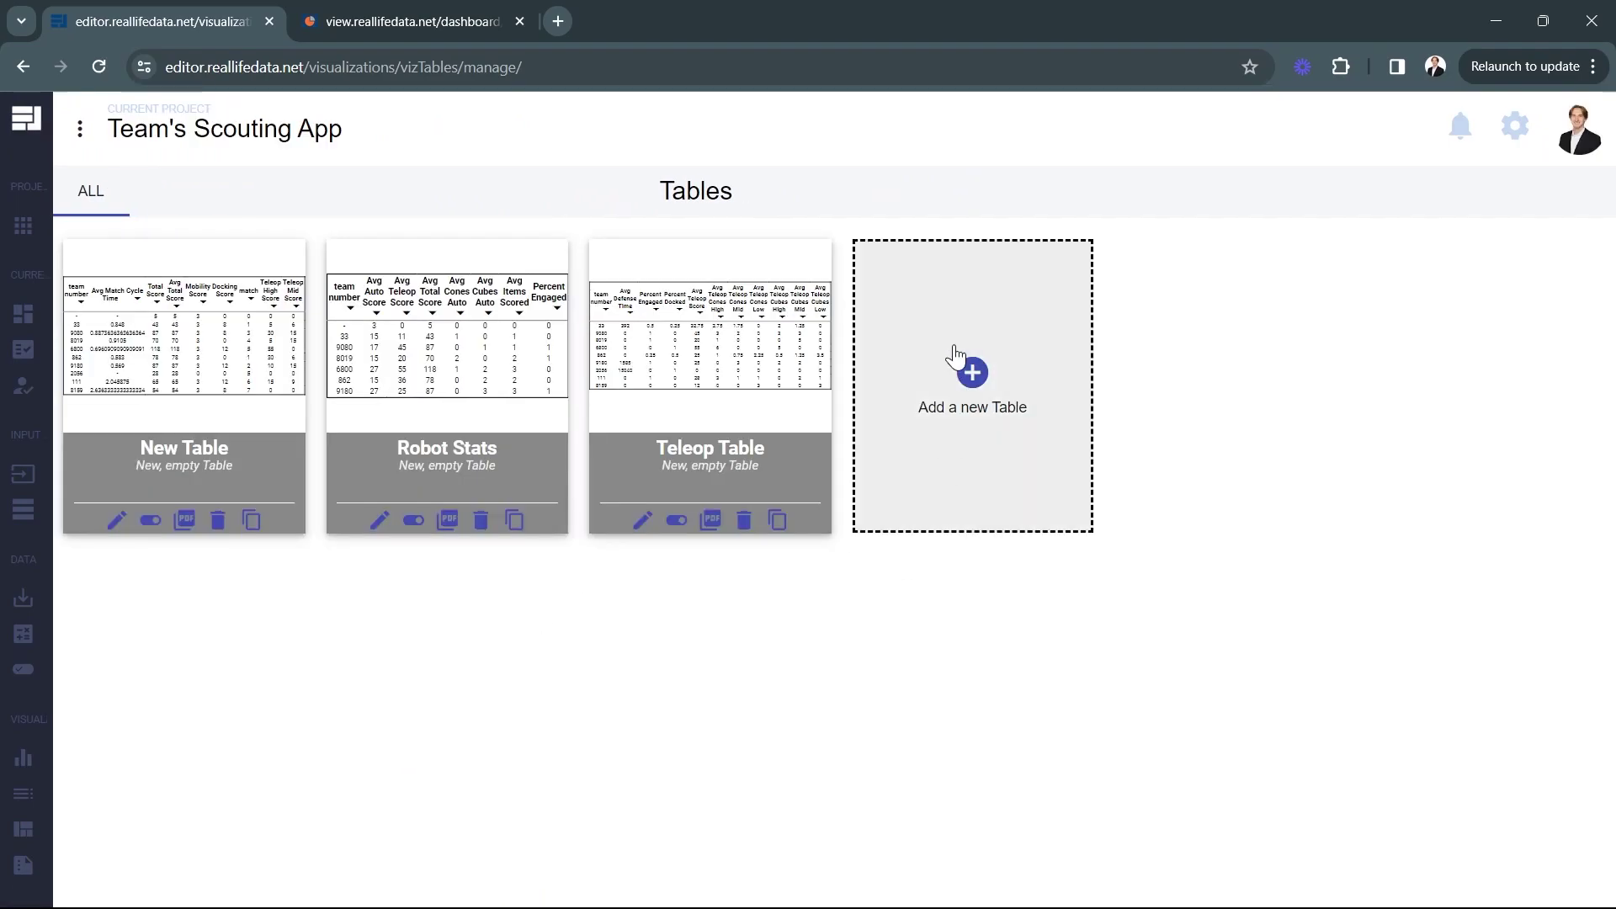
{"action": "left_click", "coordinate": [957, 362]}
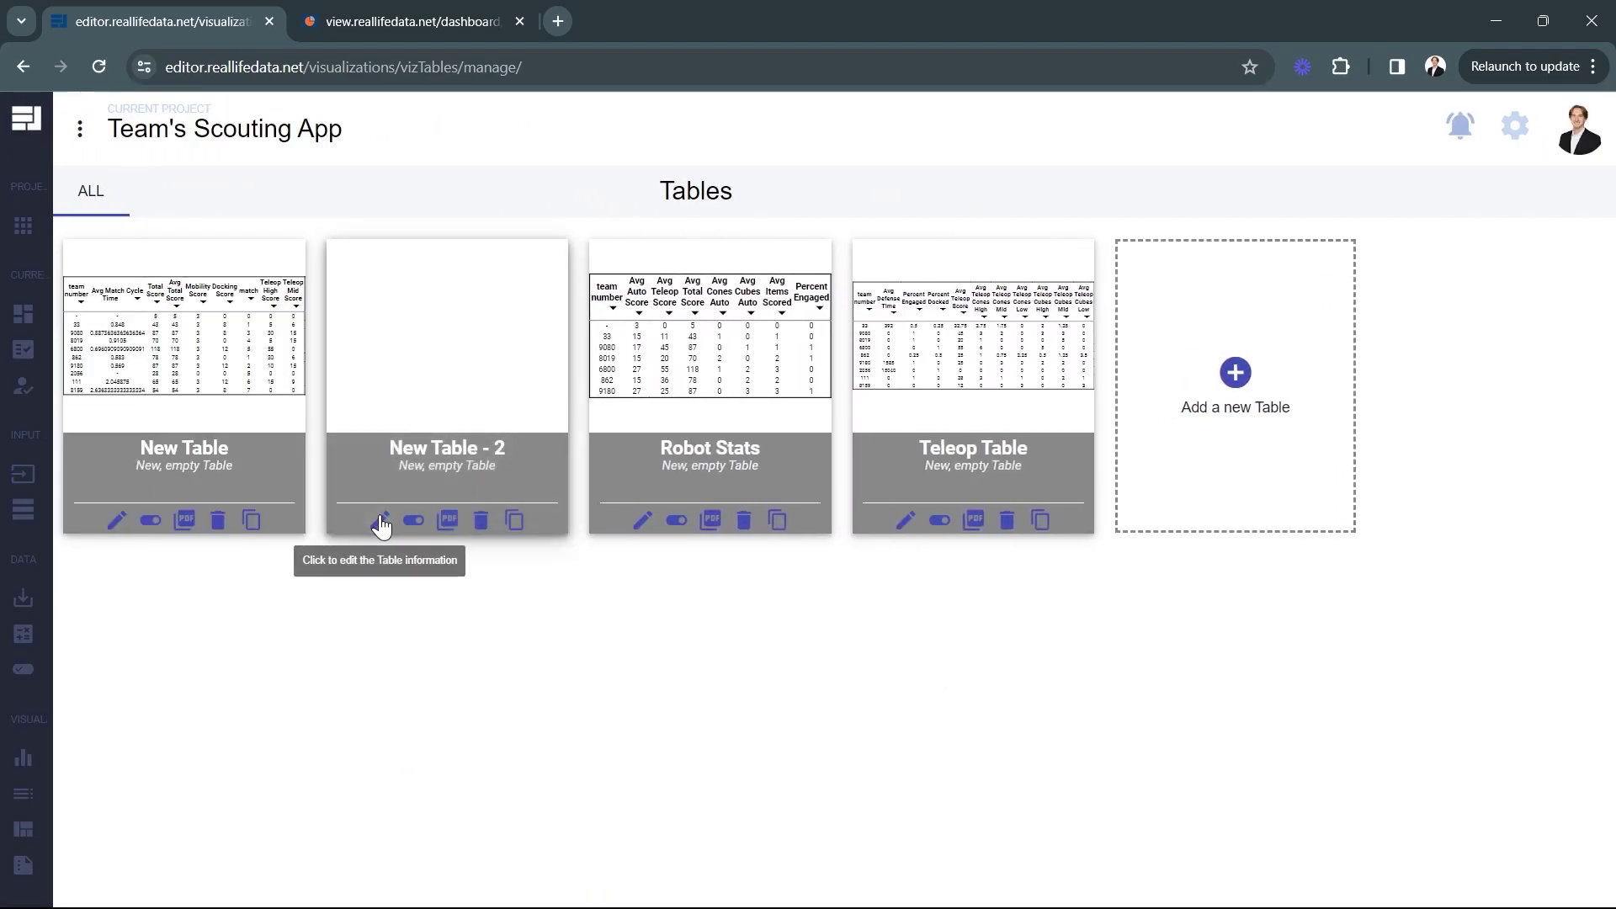
Rename the new table as Auto Table and open it for editing.
{"action": "left_click", "coordinate": [380, 521]}
{"action": "triple_click", "coordinate": [431, 274]}
{"action": "type", "text": "Auto Table"}
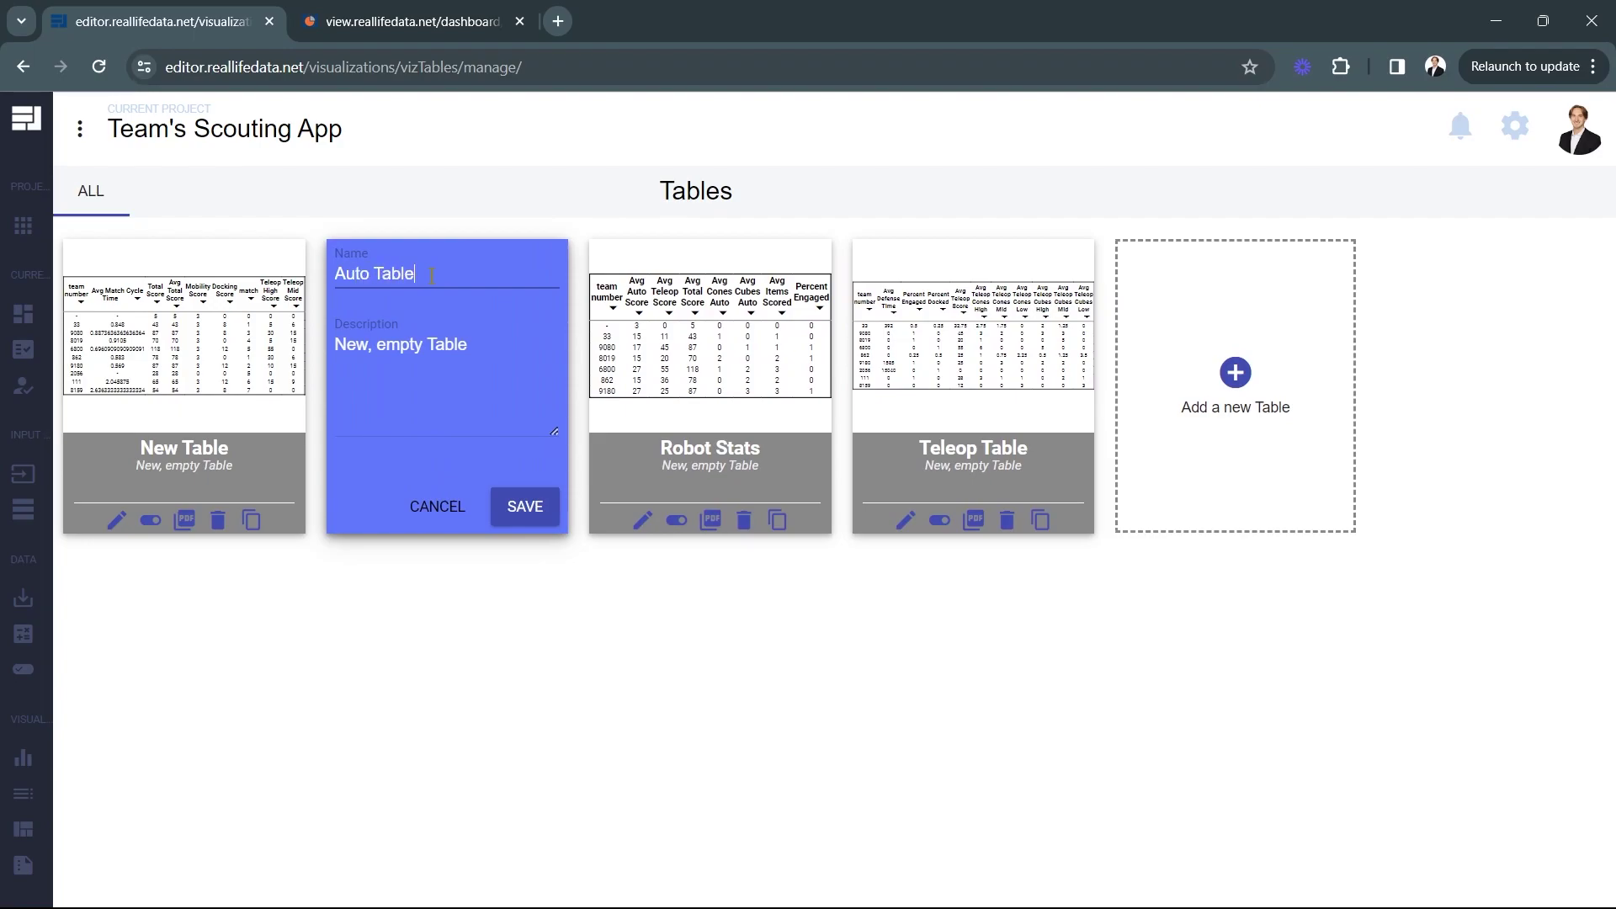
{"action": "key", "text": "Return"}
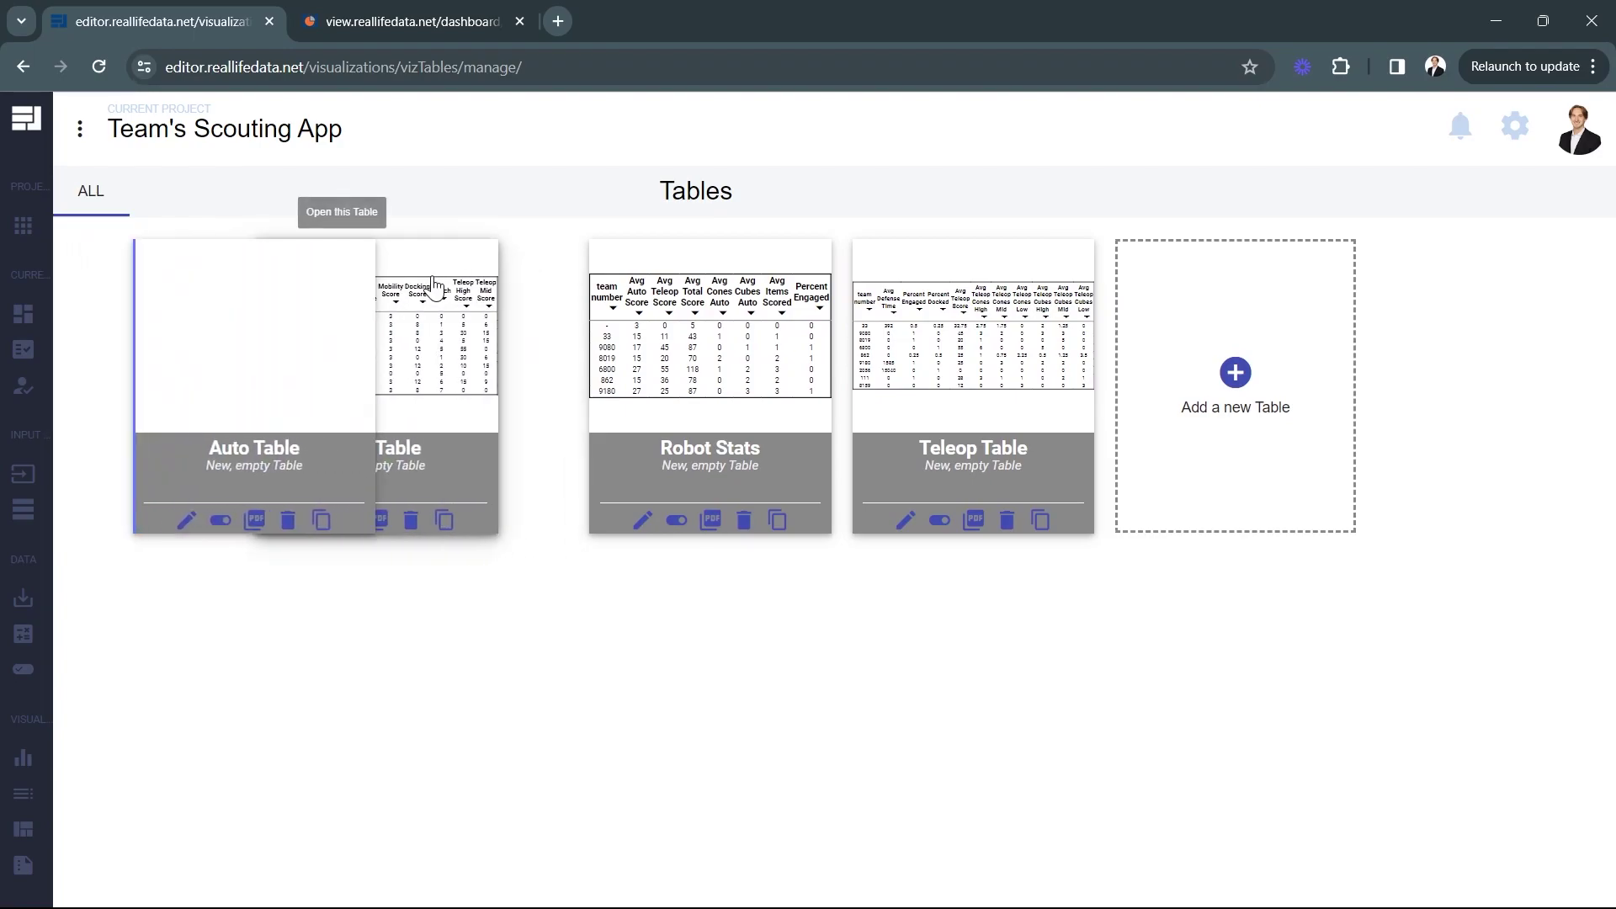
{"action": "left_click", "coordinate": [144, 288]}
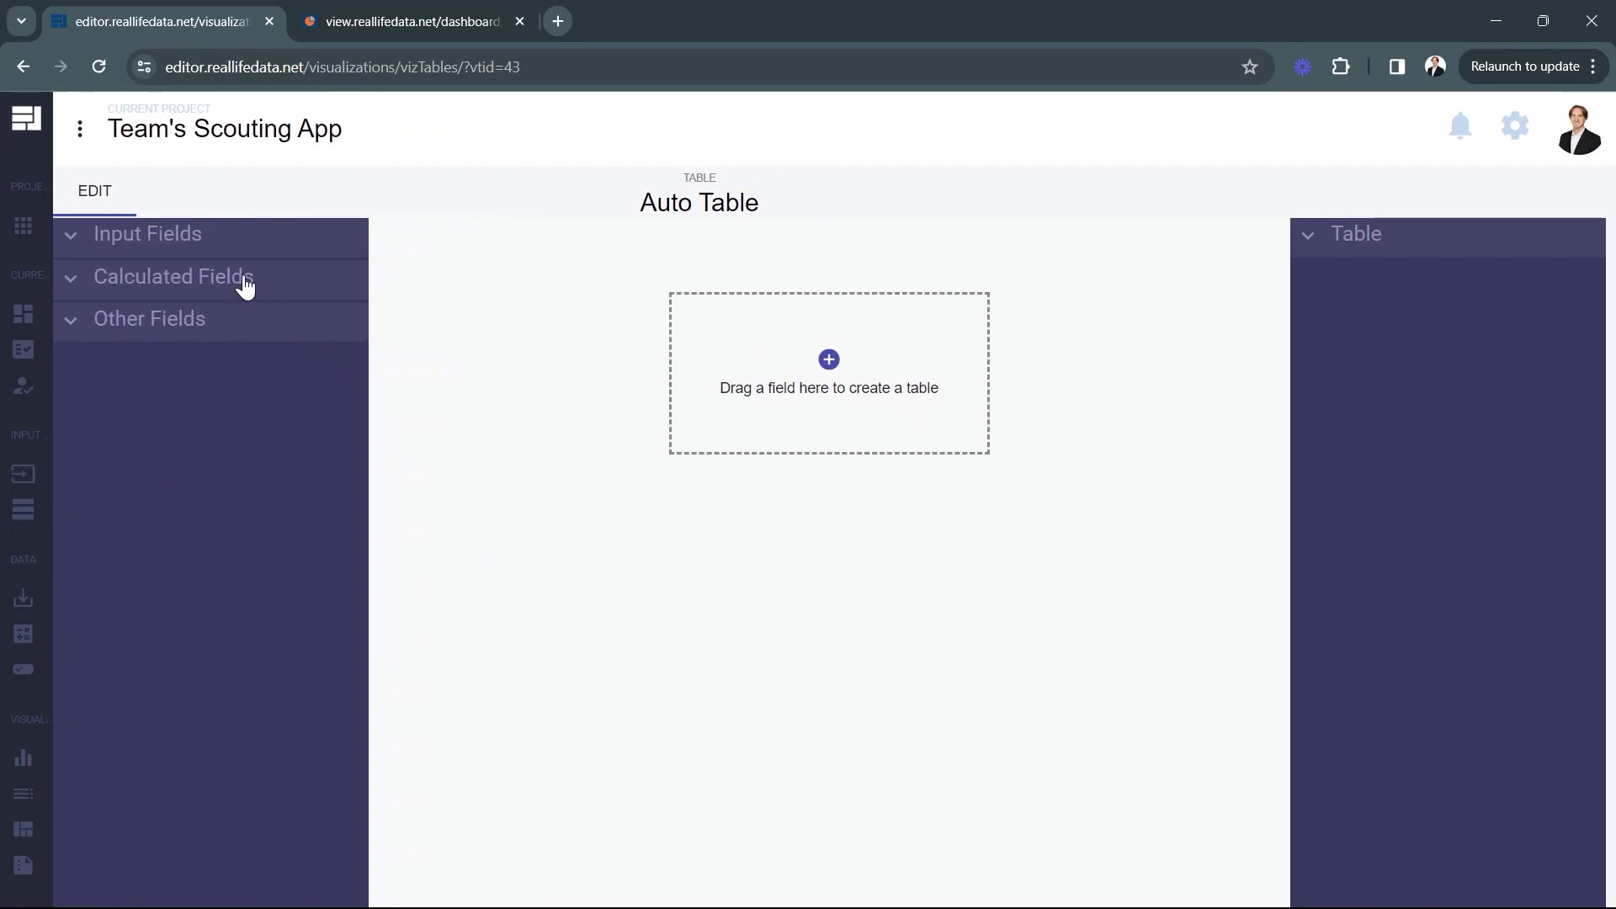
Open the Robot group of the project's calculations and review the existing calculations through to the end of the list.
{"action": "mouse_move", "coordinate": [52, 669]}
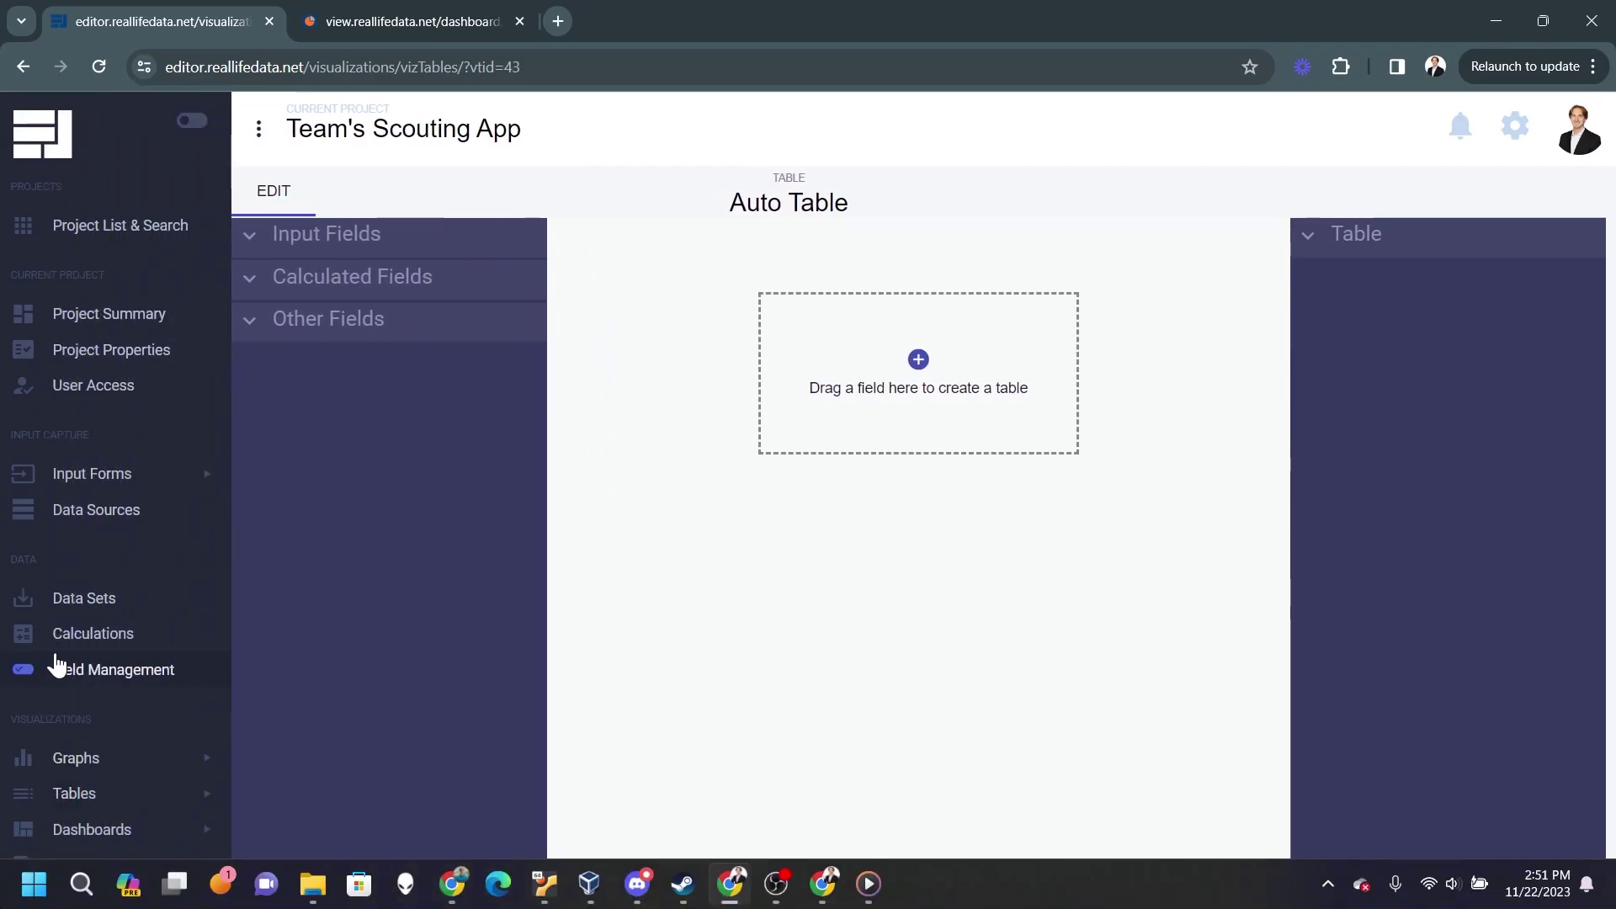
{"action": "left_click", "coordinate": [73, 633]}
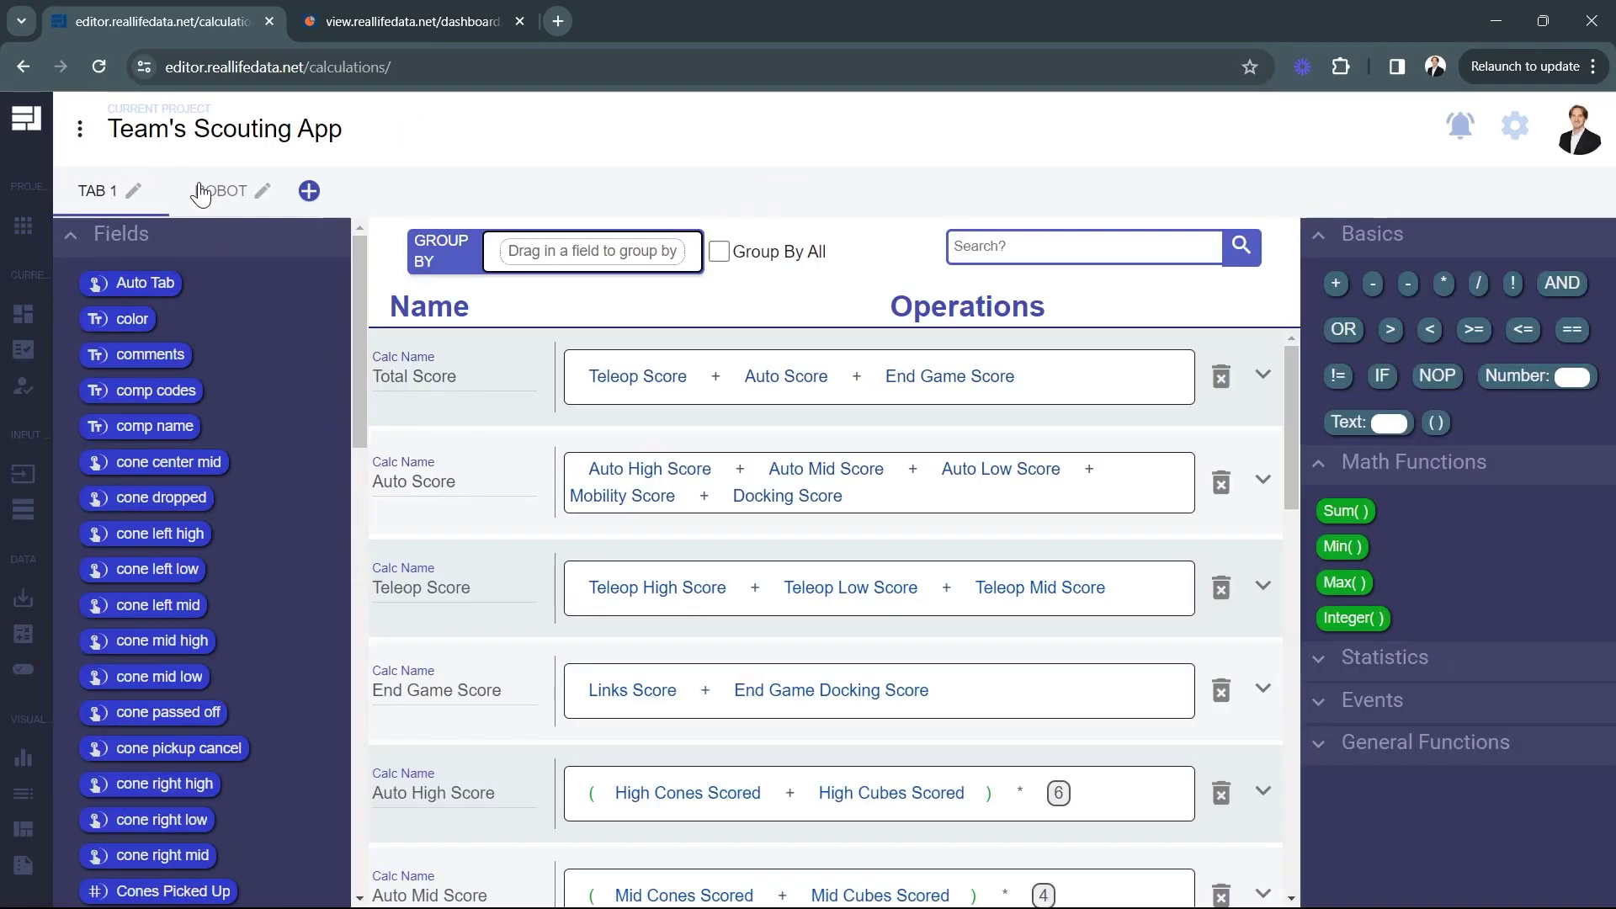
{"action": "left_click", "coordinate": [200, 194]}
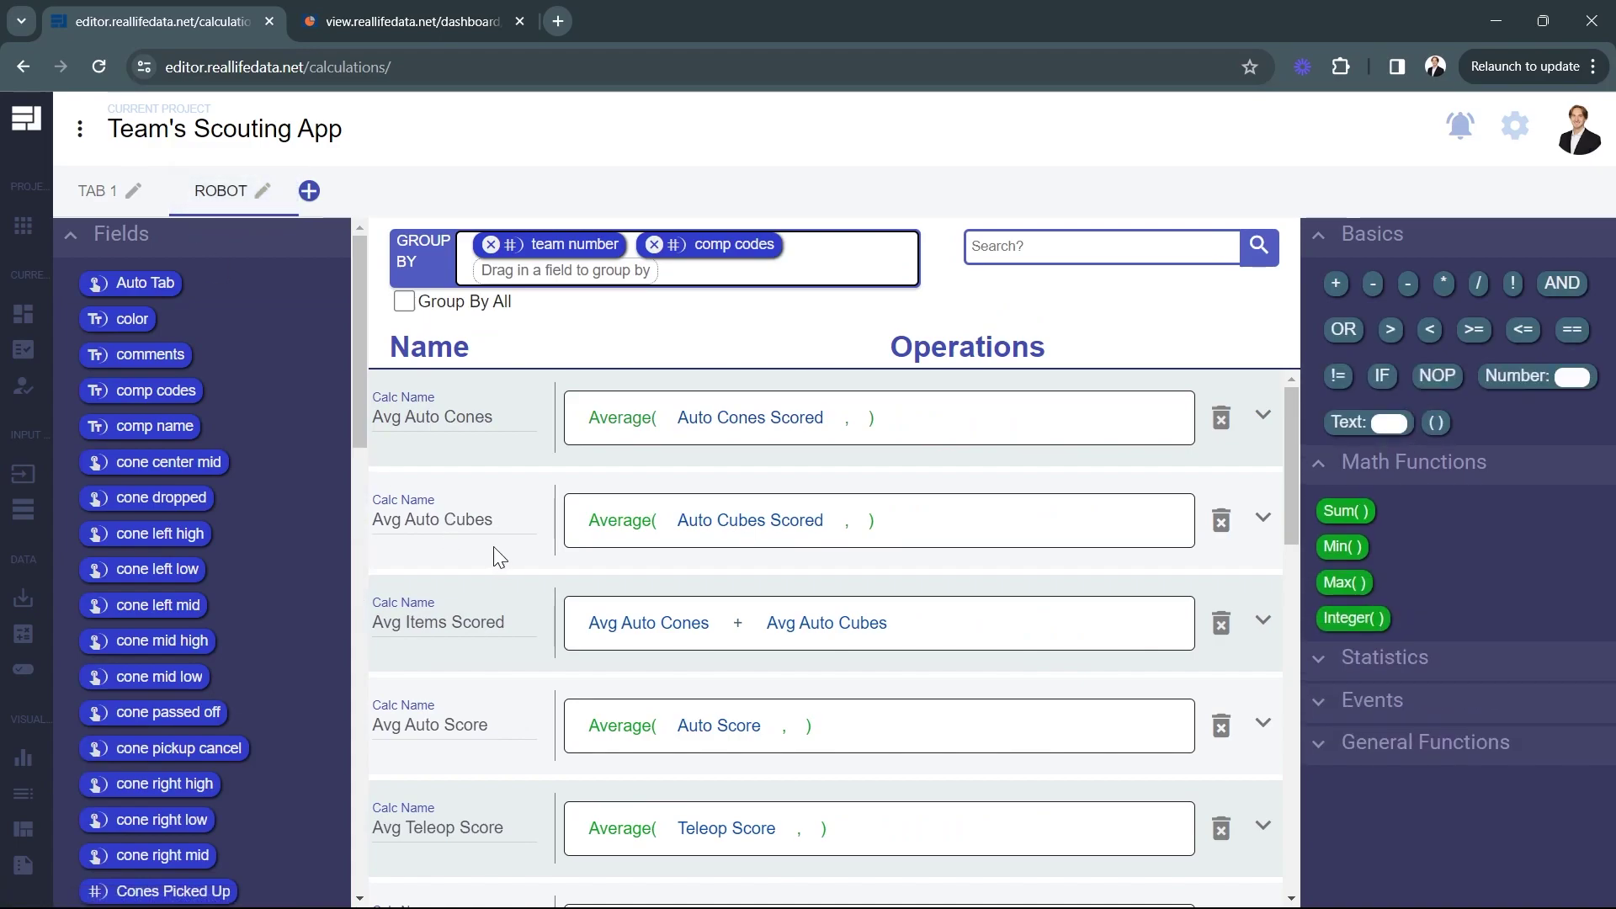
{"action": "scroll", "coordinate": [499, 557], "scroll_direction": "down", "scroll_amount": 3}
{"action": "scroll", "coordinate": [483, 510], "scroll_direction": "up", "scroll_amount": 3}
{"action": "scroll", "coordinate": [502, 649], "scroll_direction": "down", "scroll_amount": 1}
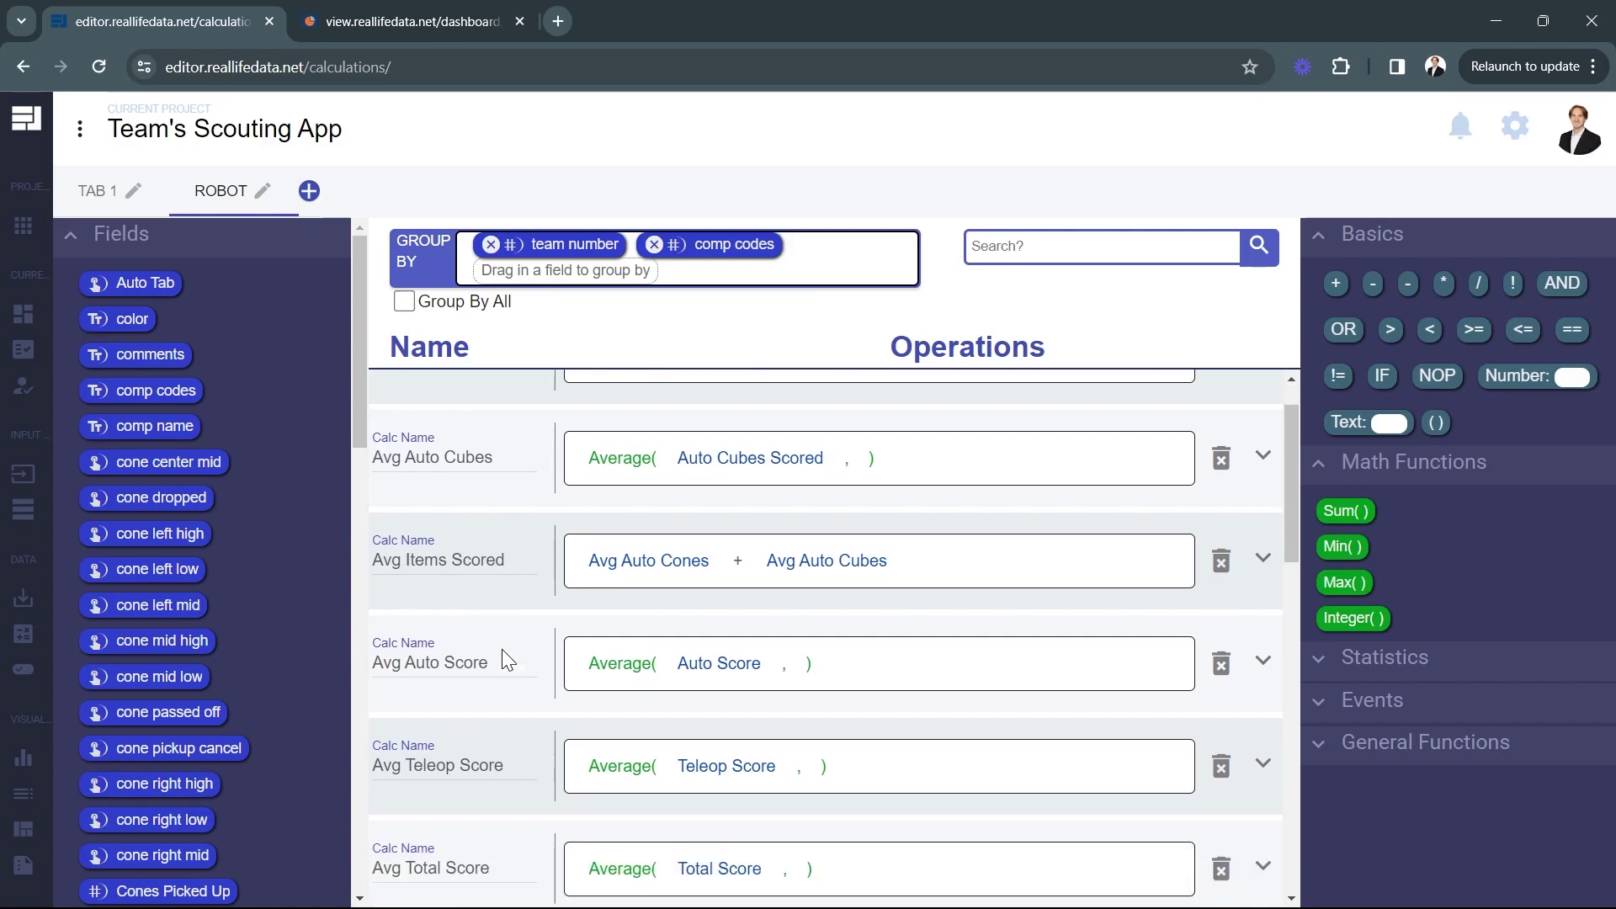
{"action": "scroll", "coordinate": [501, 649], "scroll_direction": "down", "scroll_amount": 8}
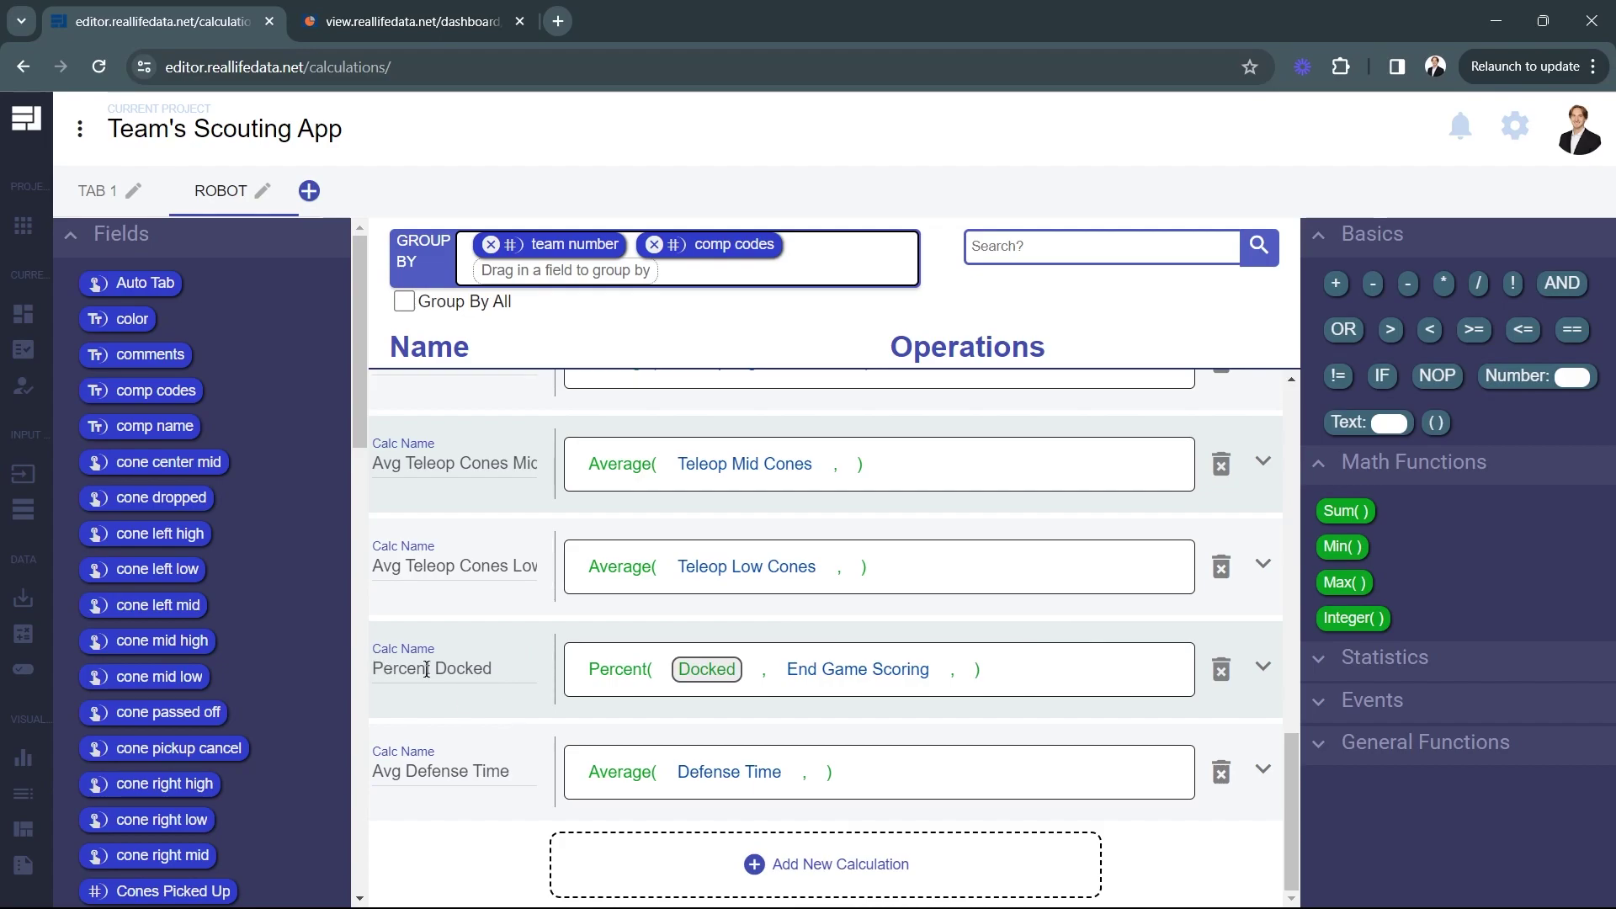
Add three blank calculations to the end of the Robot group and name the first one Percent Mobility.
{"action": "left_click", "coordinate": [649, 867]}
{"action": "scroll", "coordinate": [492, 772], "scroll_direction": "down", "scroll_amount": 2}
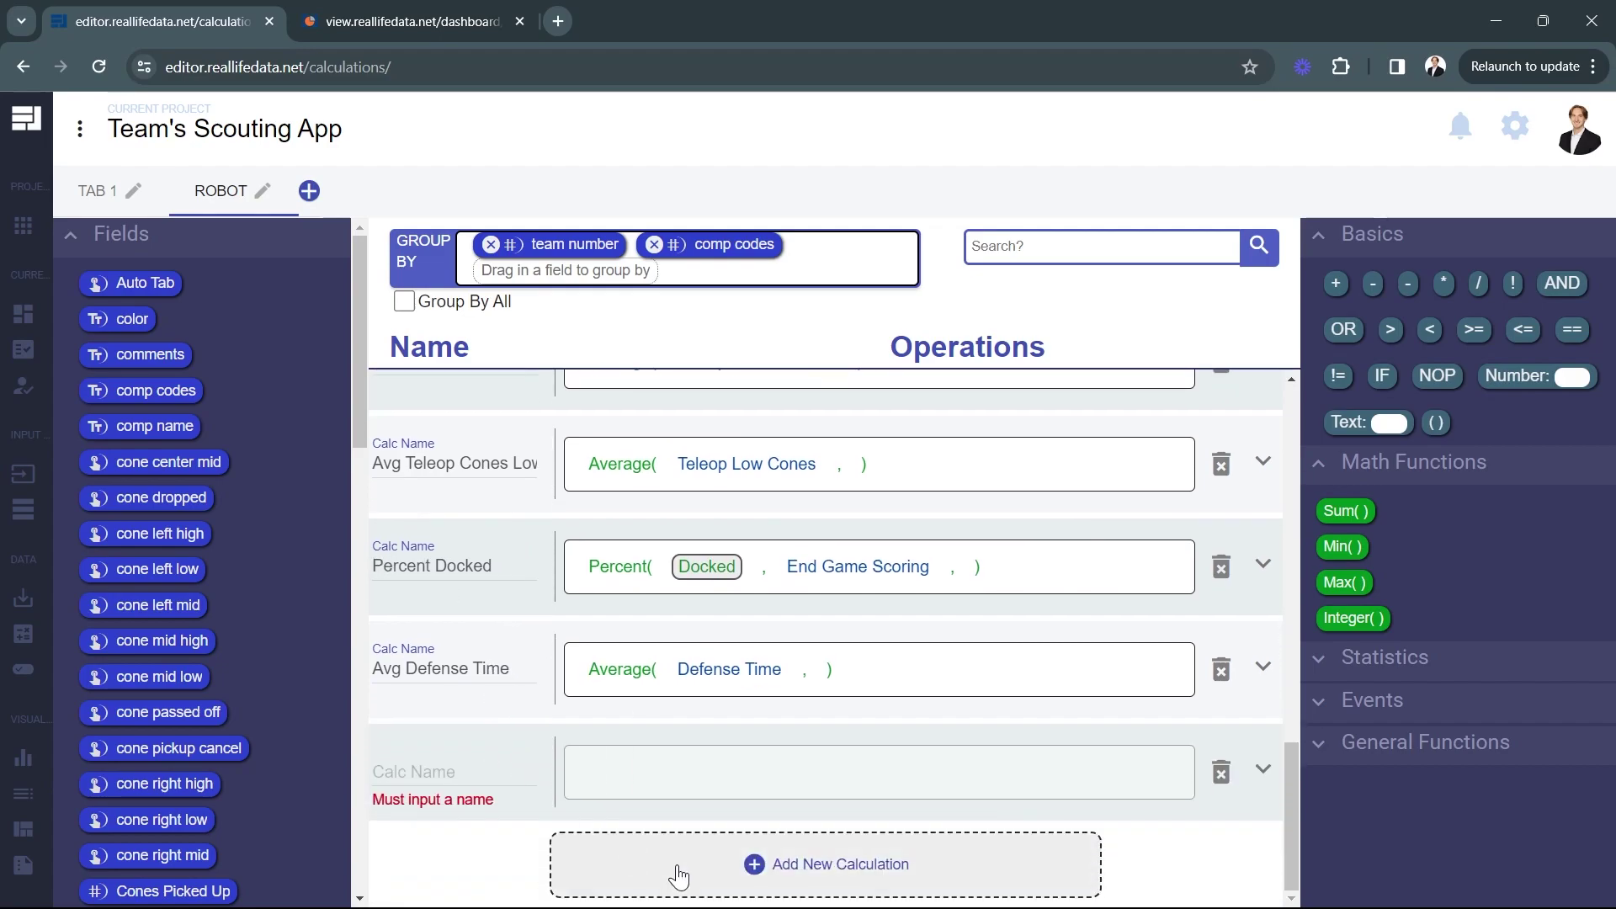
{"action": "left_click", "coordinate": [682, 857]}
{"action": "left_click", "coordinate": [441, 663]}
{"action": "type", "text": "Prcen"}
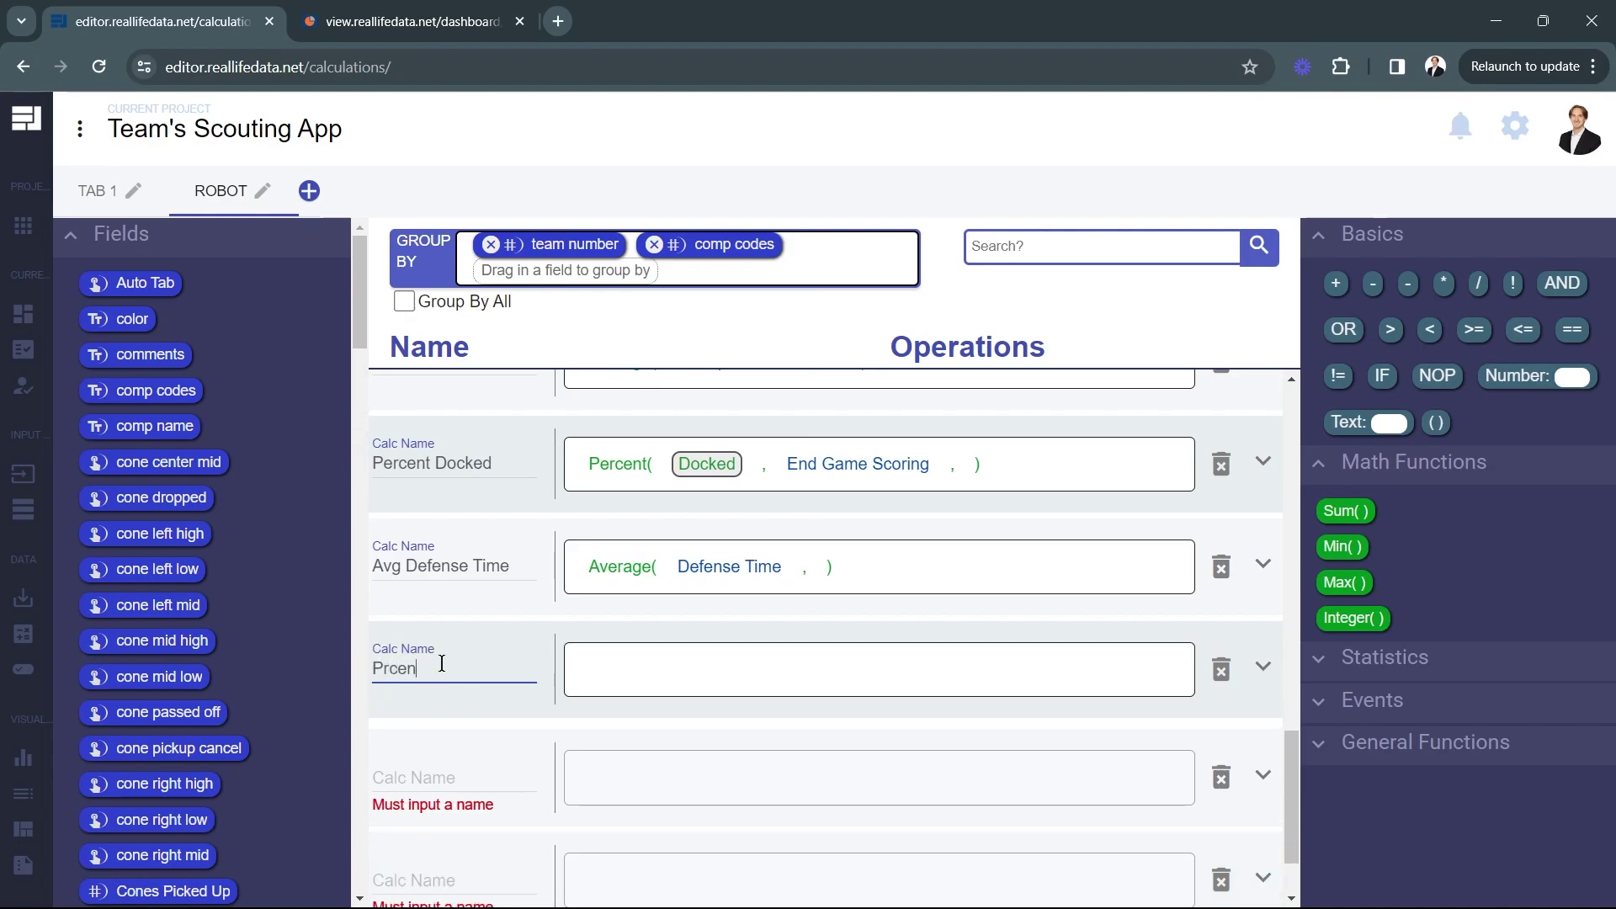
{"action": "key", "text": "BackSpace"}
{"action": "type", "text": "ercen"}
Name the other two blank calculations Percent Engaged Auto and Pecent Docked Auto.
{"action": "left_click", "coordinate": [442, 767]}
{"action": "type", "text": "Perc"}
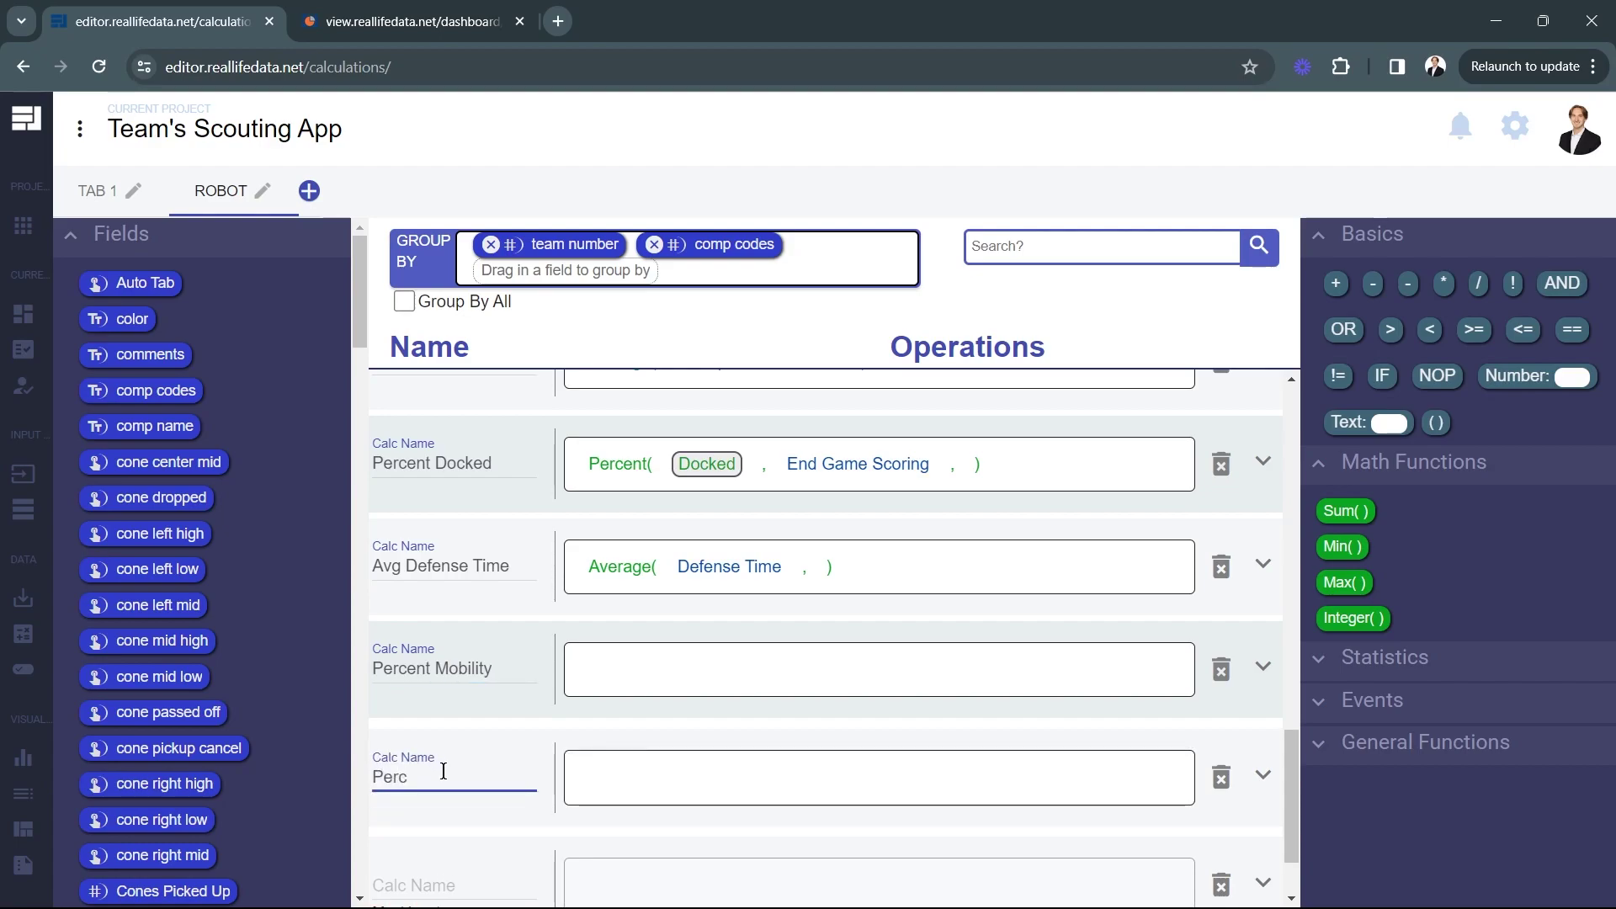
{"action": "type", "text": "ent Engaged Auto"}
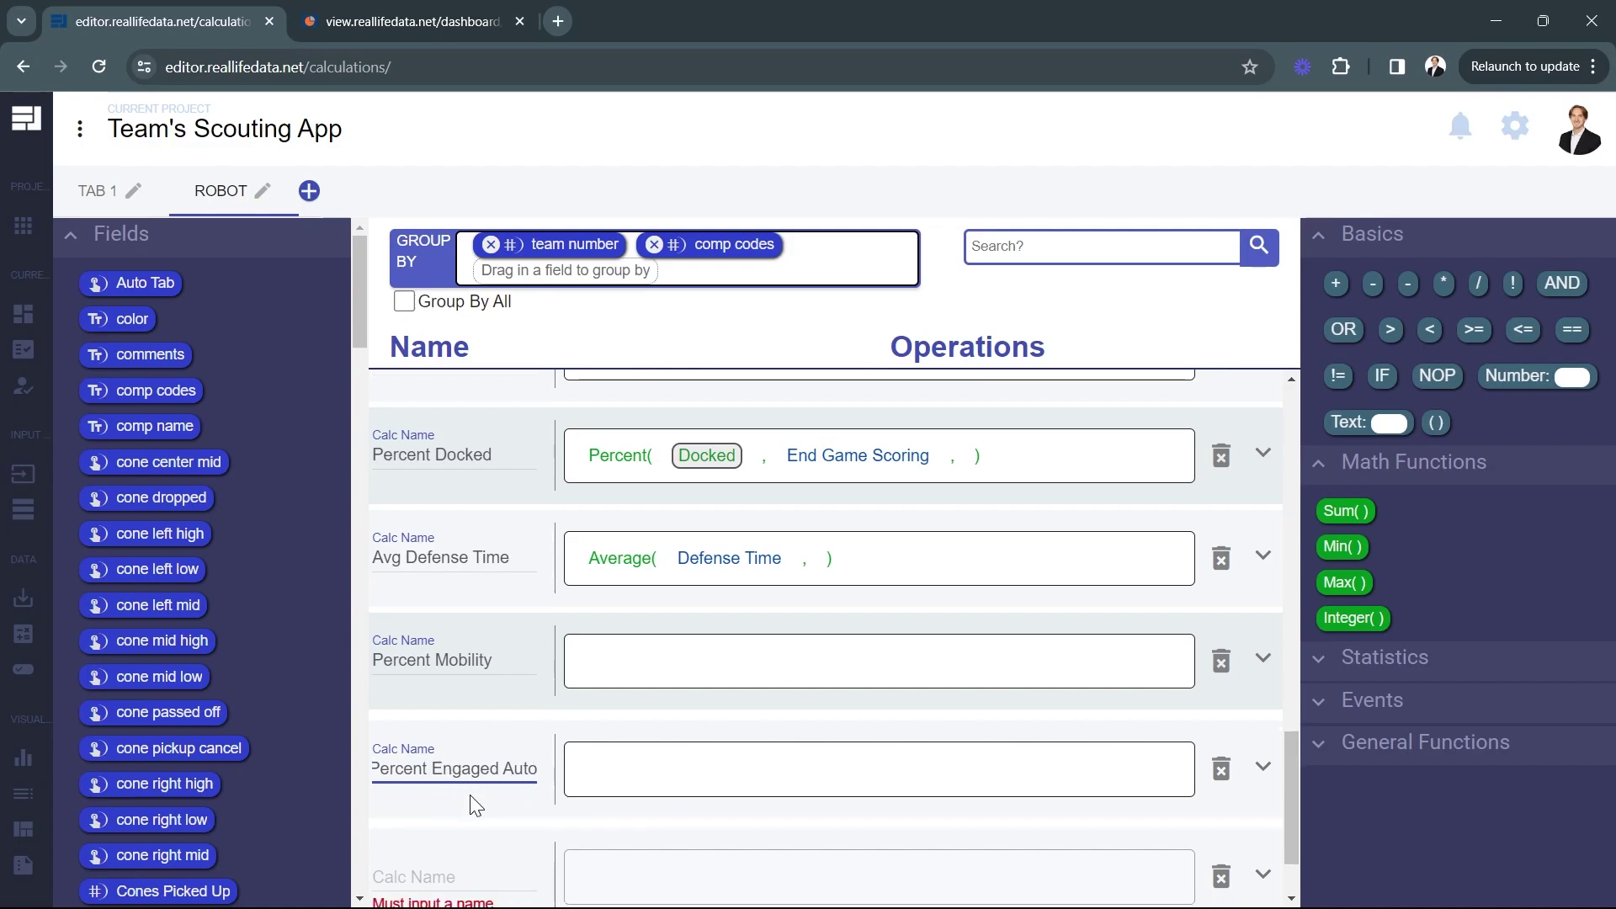
{"action": "scroll", "coordinate": [442, 770], "scroll_direction": "down", "scroll_amount": 1}
{"action": "left_click", "coordinate": [464, 769]}
{"action": "type", "text": "Prcent Docked Auto"}
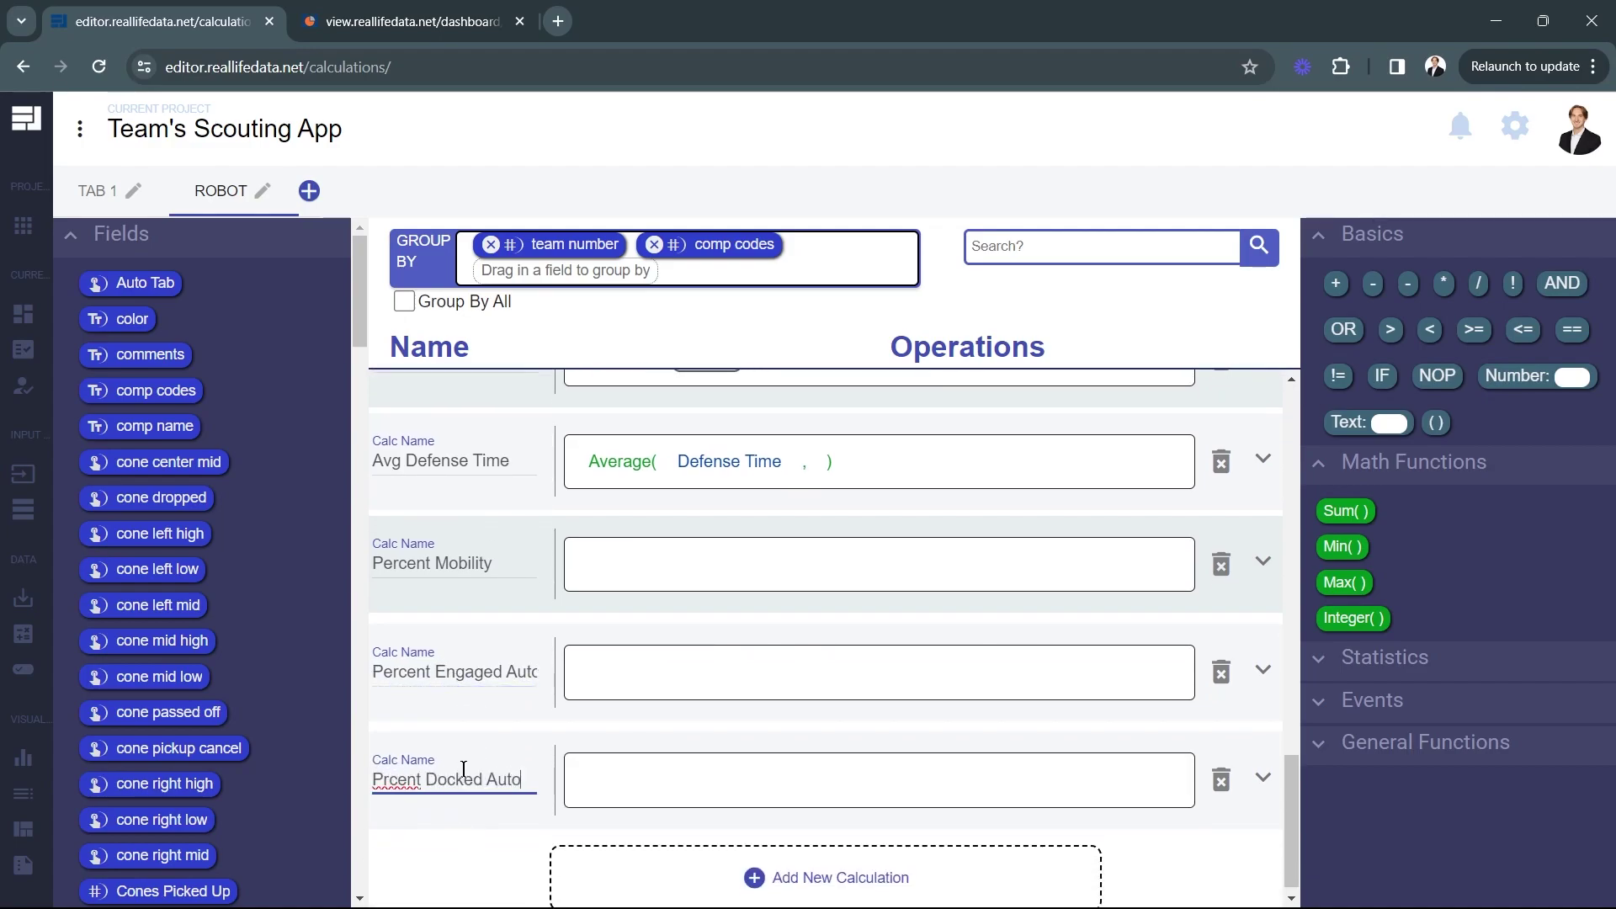
{"action": "type", "text": "e"}
{"action": "left_click", "coordinate": [556, 726]}
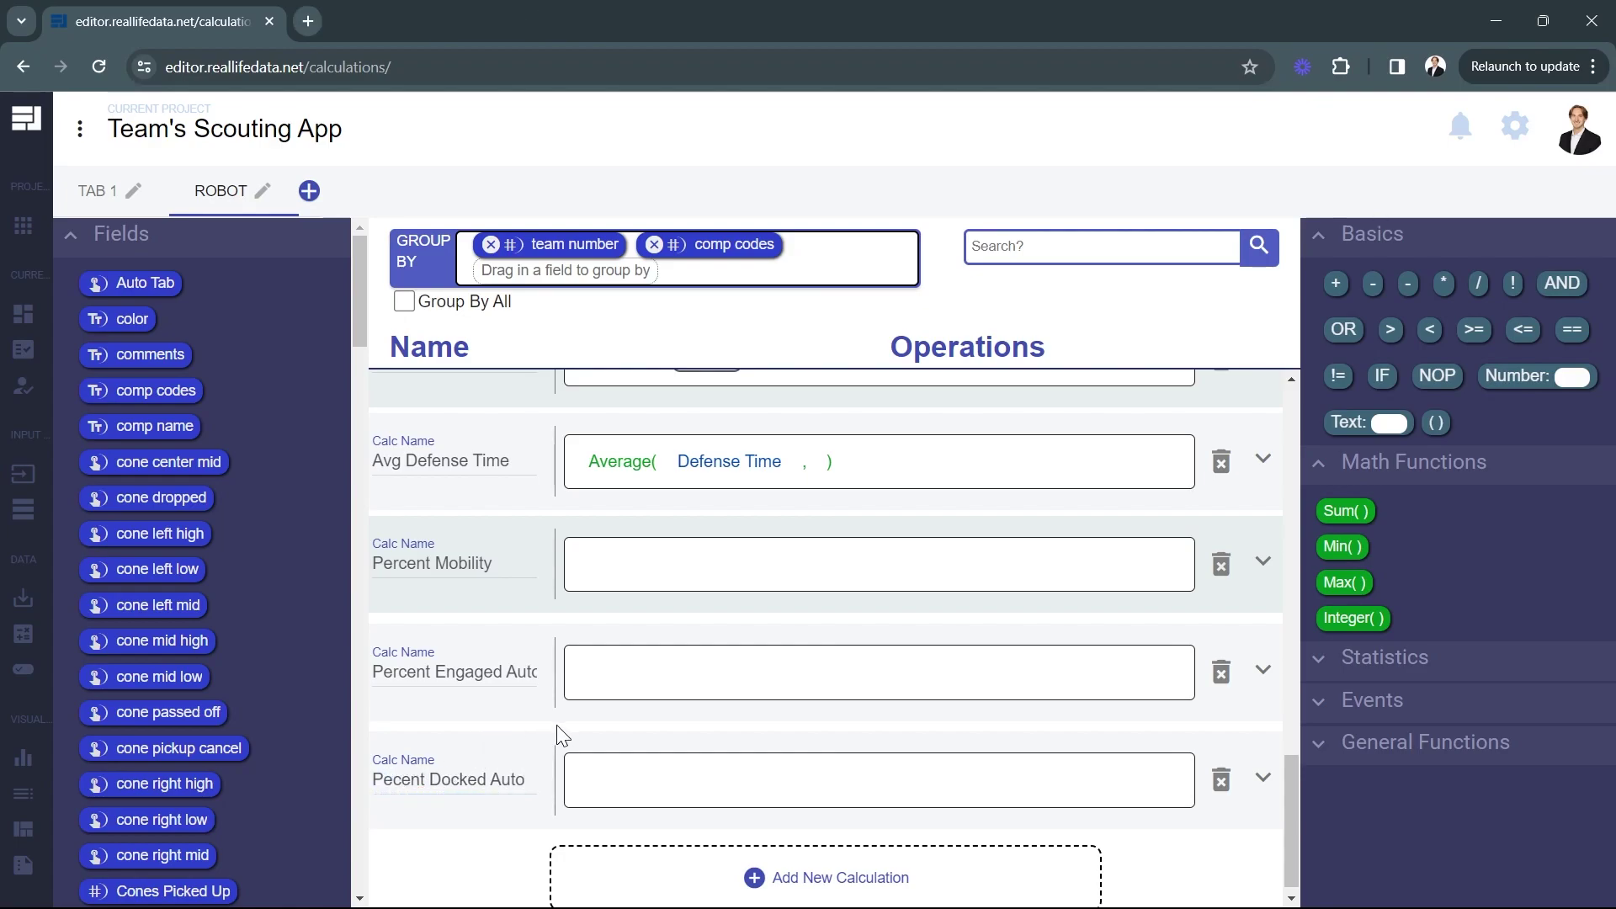
Give the Percent Mobility calculation a Percent function with the text Yes as its first argument.
{"action": "left_click", "coordinate": [1415, 659]}
{"action": "scroll", "coordinate": [1447, 774], "scroll_direction": "down", "scroll_amount": 1}
{"action": "left_click_drag", "start_coordinate": [1355, 709], "coordinate": [617, 581]}
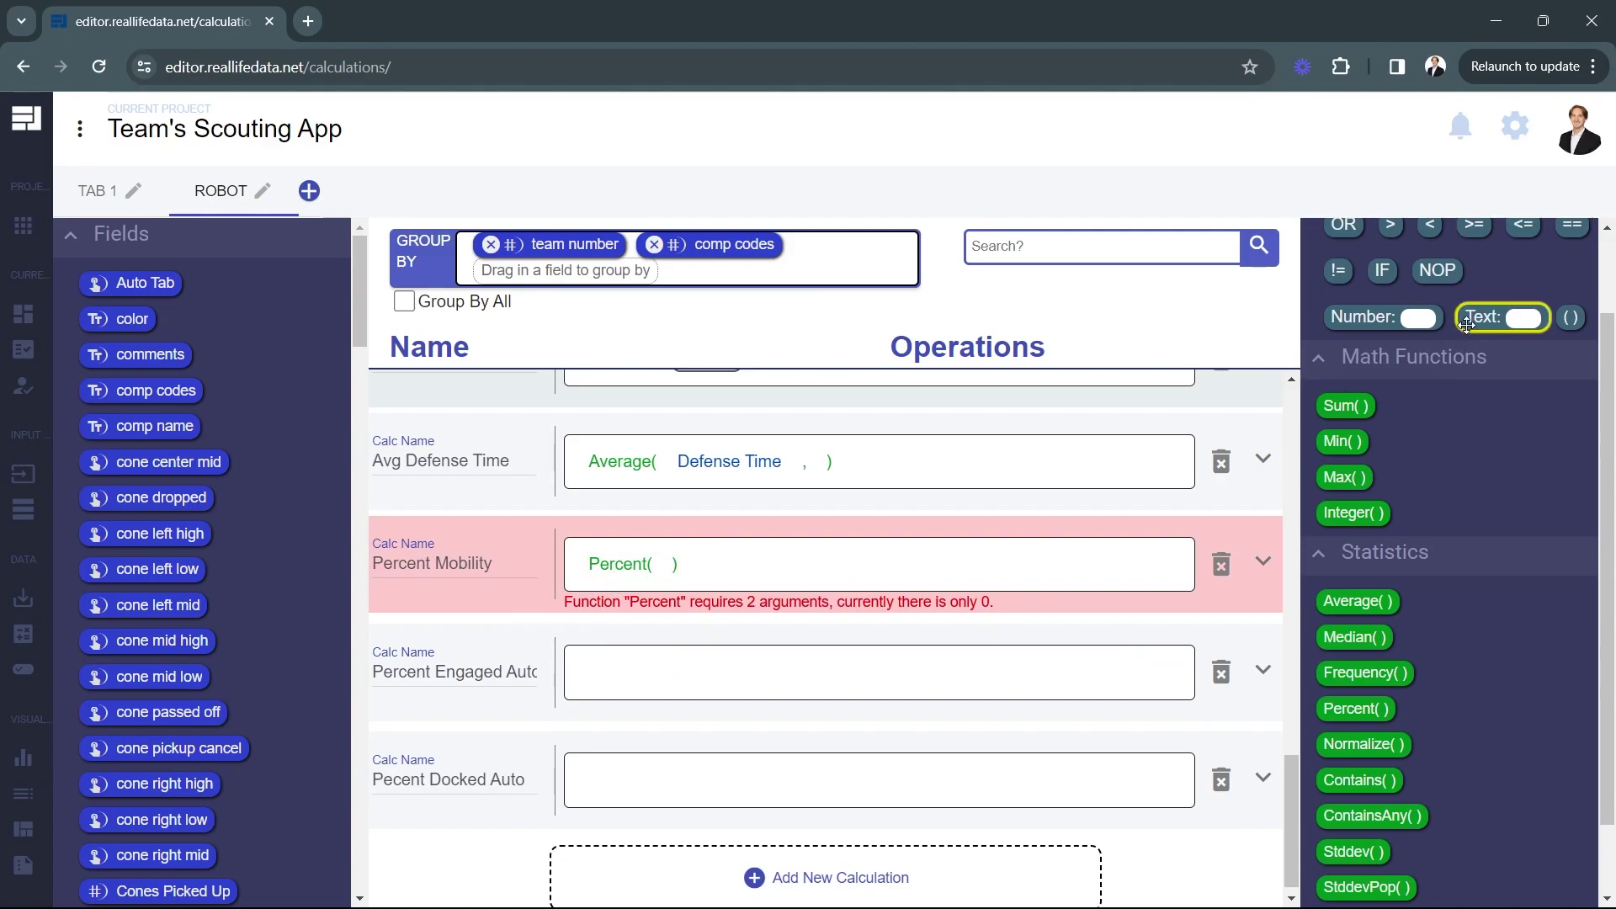
{"action": "left_click_drag", "start_coordinate": [1475, 318], "coordinate": [679, 553]}
{"action": "left_click", "coordinate": [687, 559]}
{"action": "key", "text": "BackSpace"}
{"action": "type", "text": "Yes"}
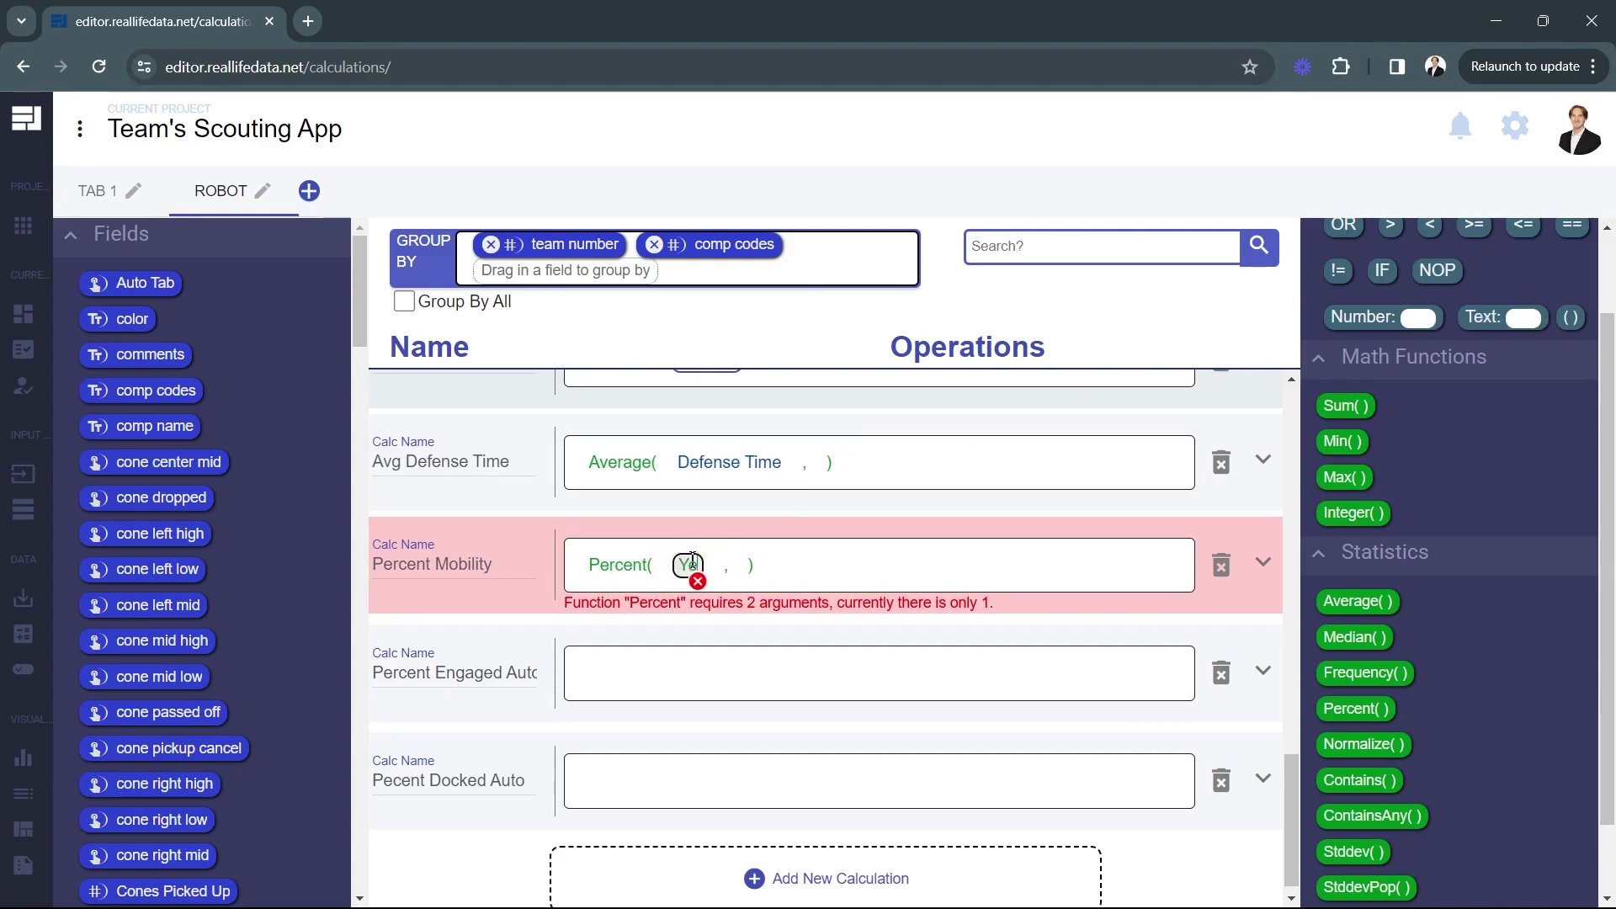
{"action": "left_click", "coordinate": [553, 517]}
Add the Mobility field as the second argument of the Percent Mobility calculation.
{"action": "scroll", "coordinate": [276, 552], "scroll_direction": "down", "scroll_amount": 9}
{"action": "scroll", "coordinate": [290, 564], "scroll_direction": "down", "scroll_amount": 8}
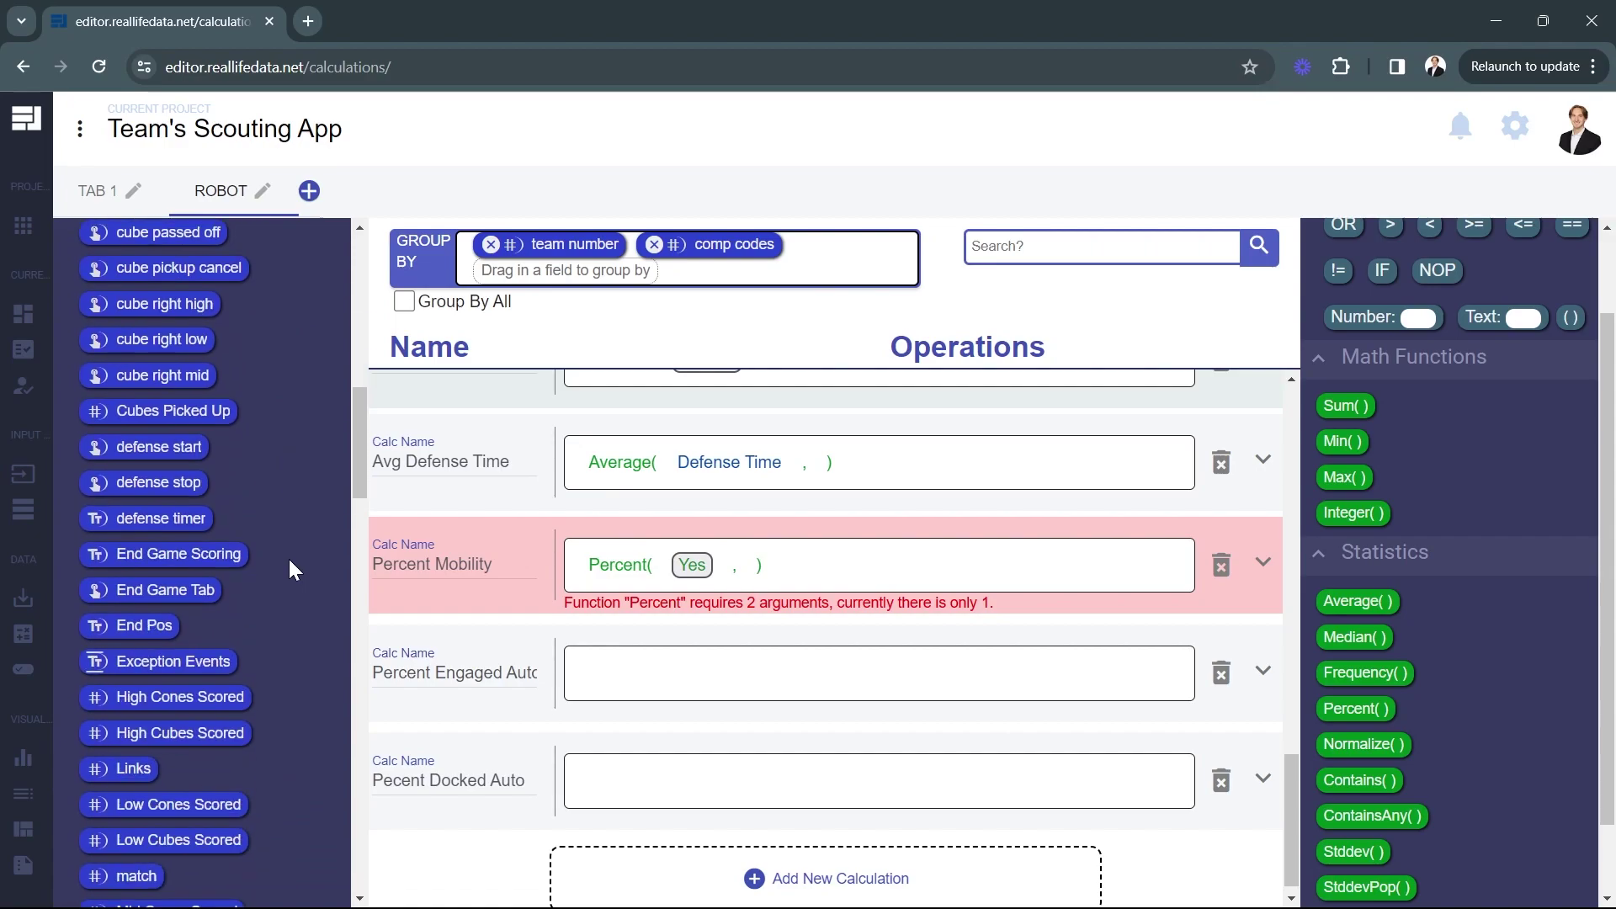
{"action": "left_click_drag", "start_coordinate": [143, 458], "coordinate": [852, 619]}
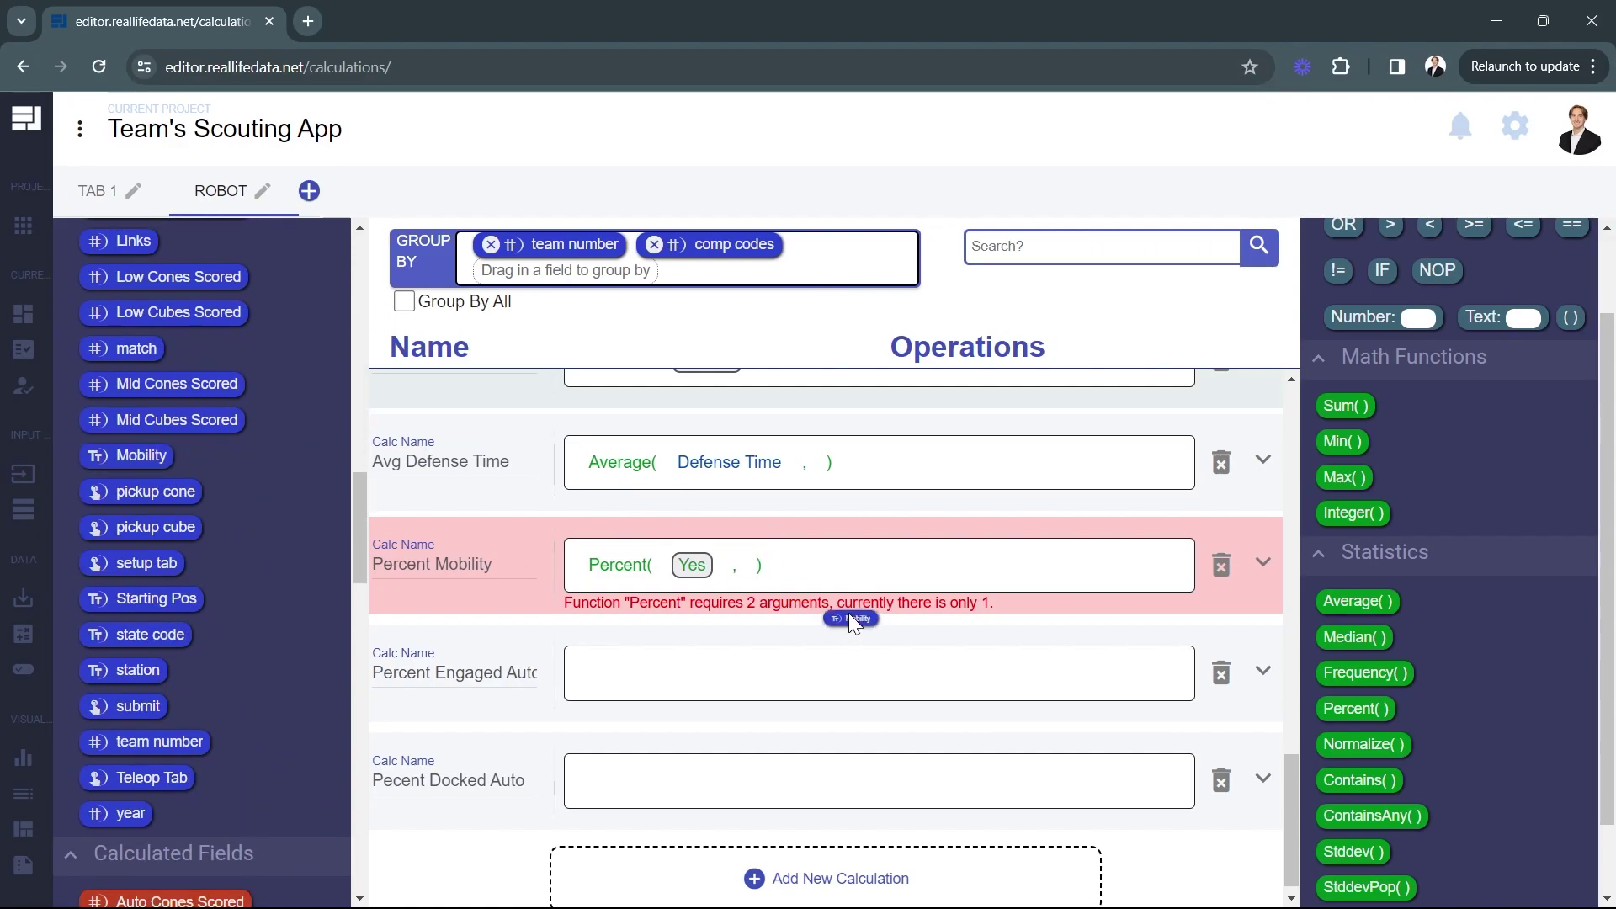
{"action": "left_click_drag", "start_coordinate": [745, 562], "coordinate": [744, 564]}
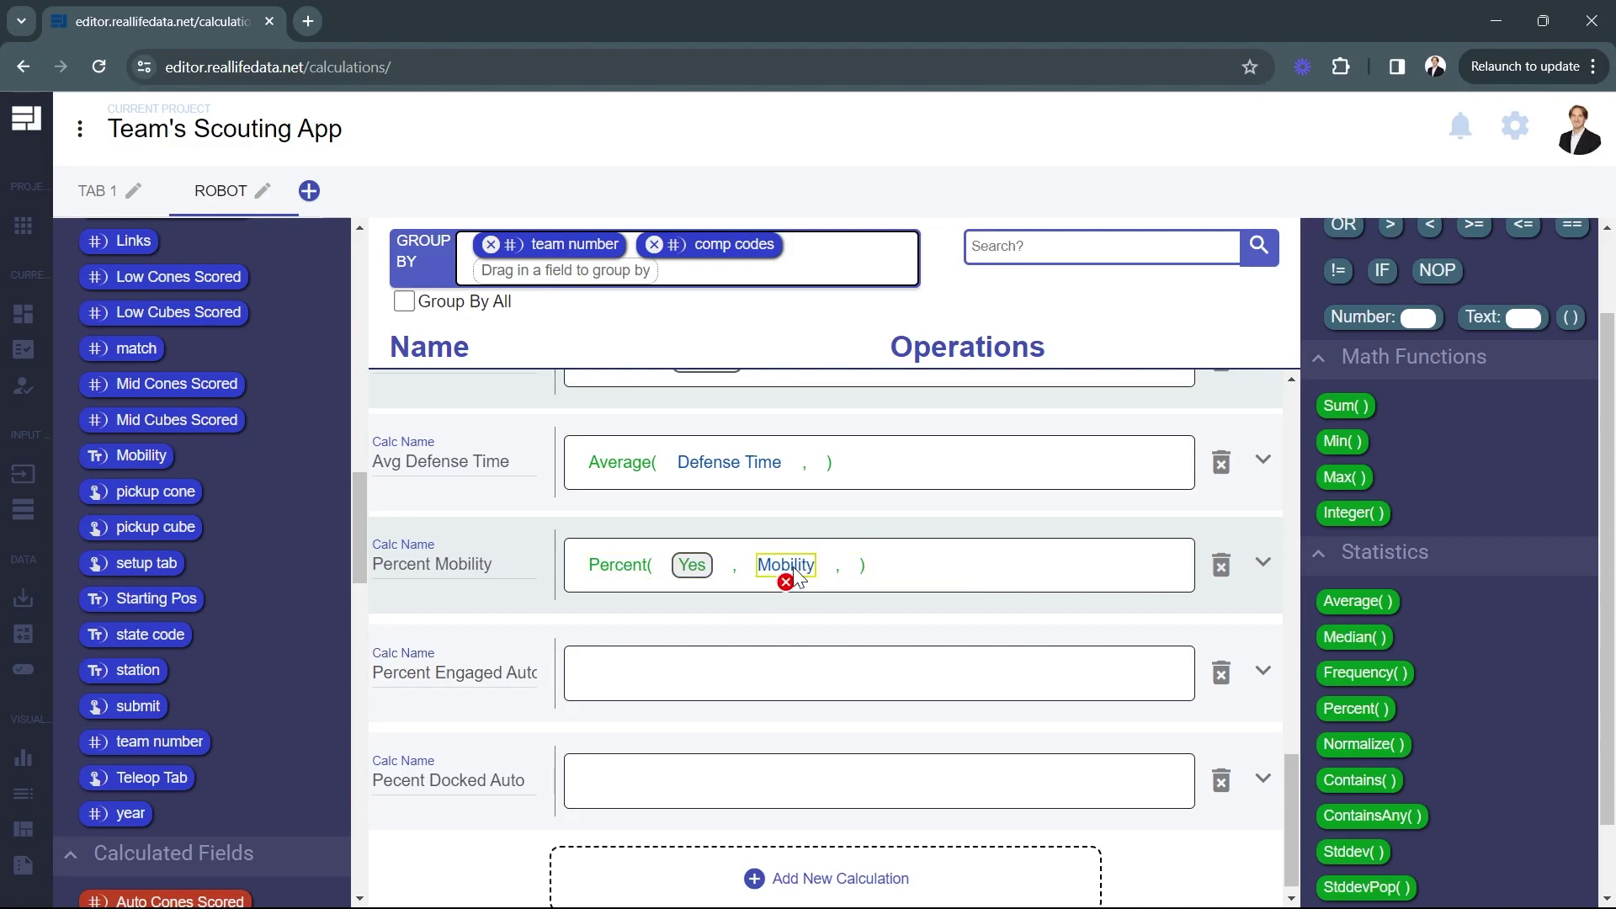
{"action": "left_click", "coordinate": [704, 565]}
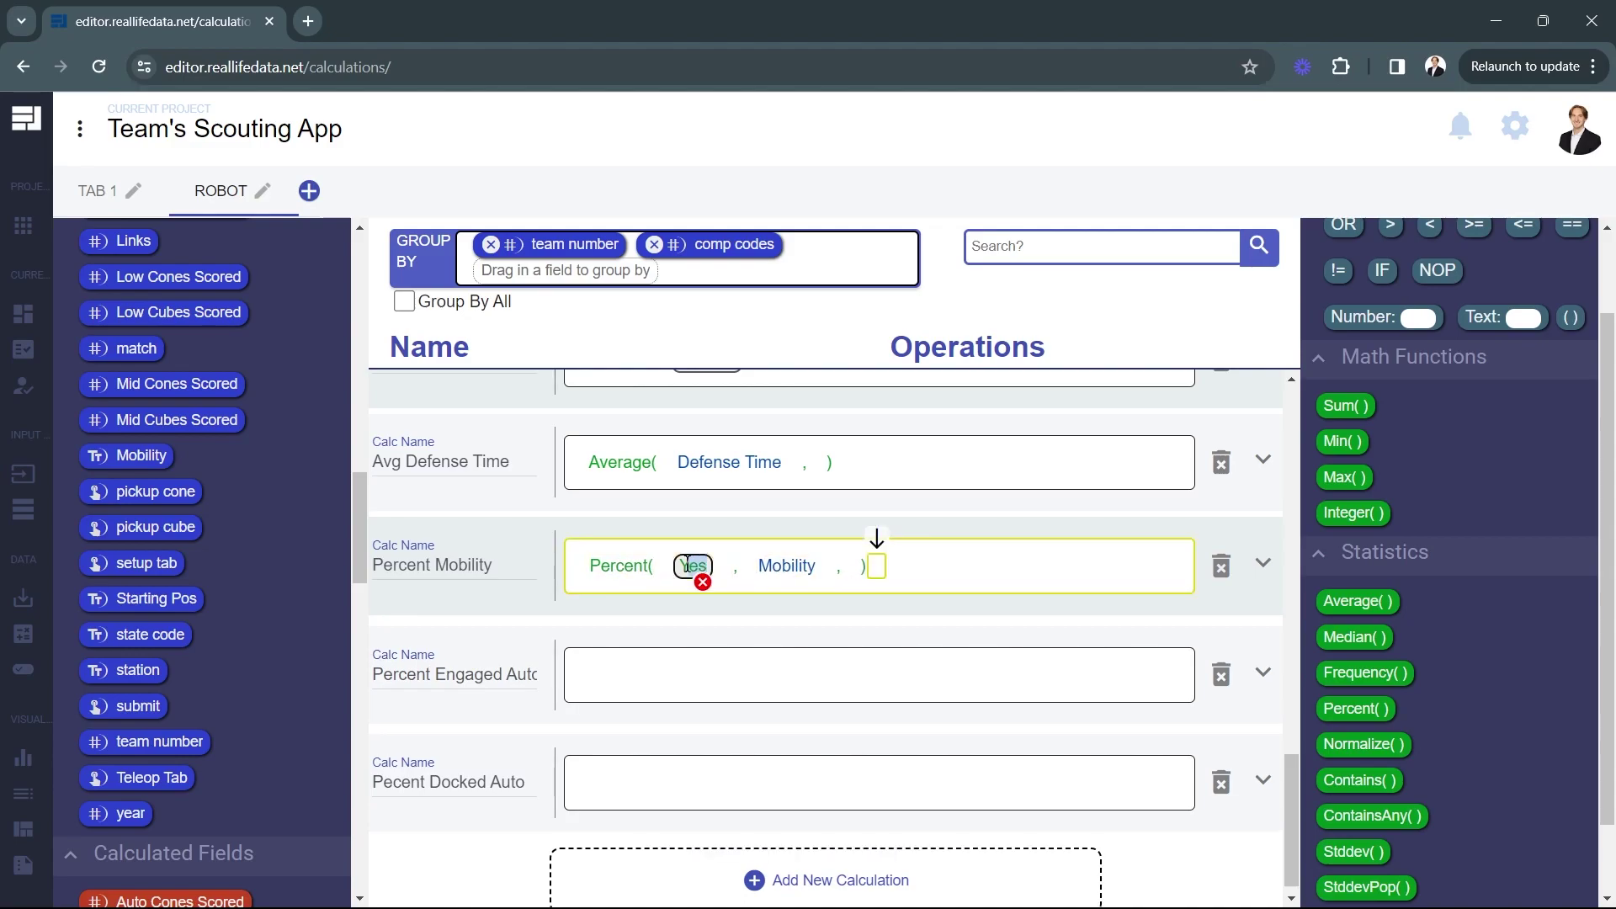
{"action": "left_click", "coordinate": [830, 623]}
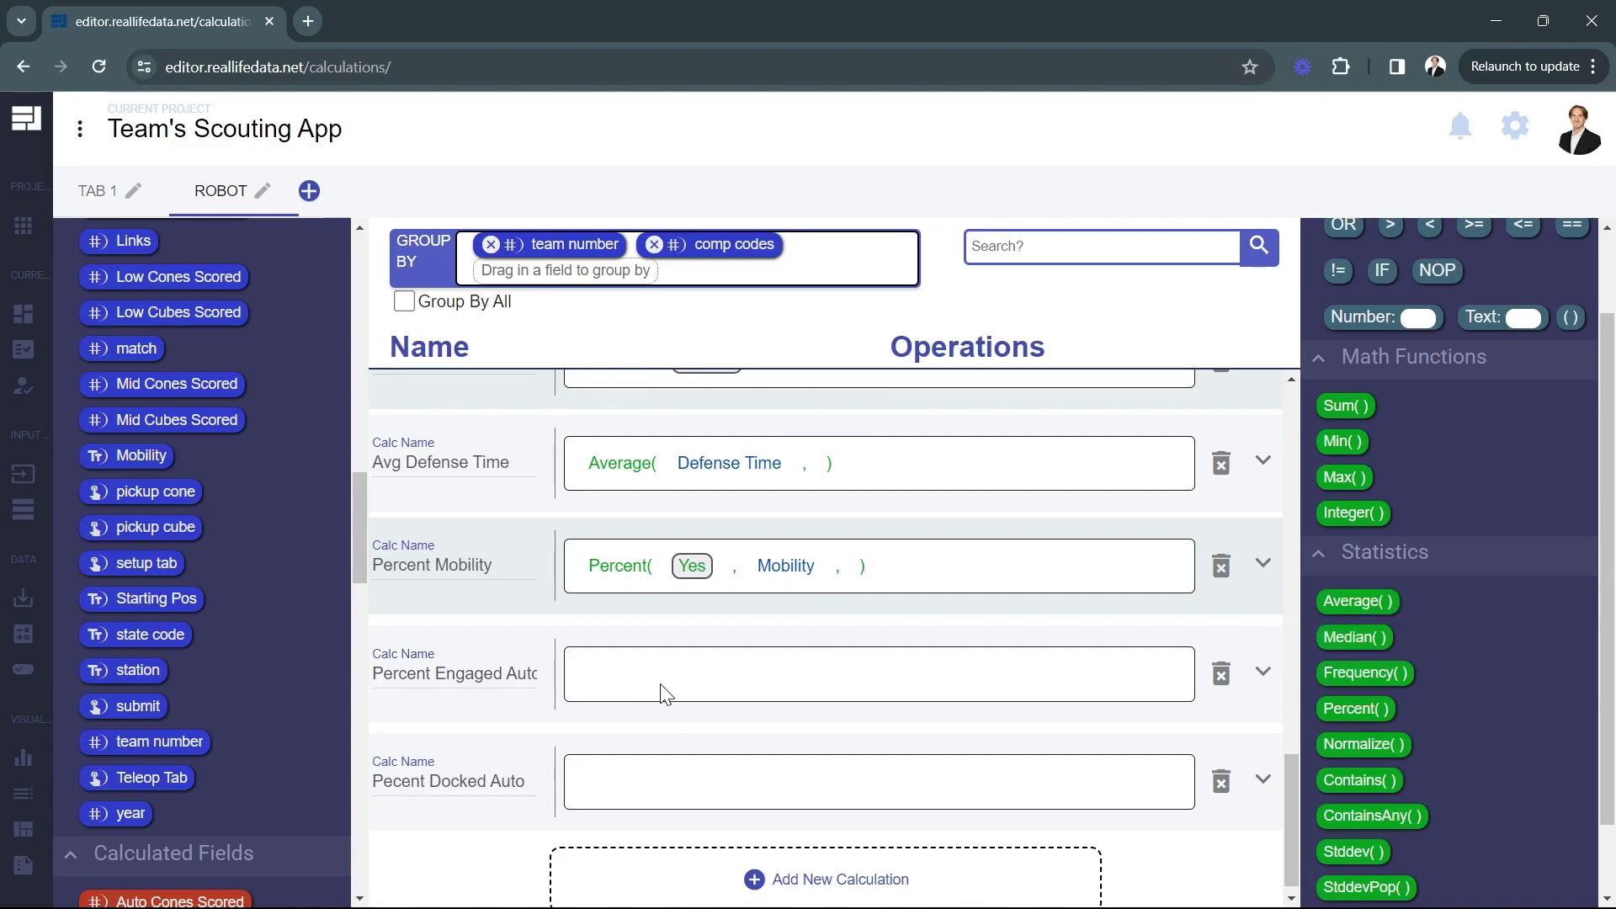
Insert Percent functions into the two auto calculations, with the text Engaged in Percent Engaged Auto and Docked in Pecent Docked Auto.
{"action": "mouse_move", "coordinate": [678, 577]}
{"action": "left_click", "coordinate": [1355, 708]}
{"action": "left_click_drag", "start_coordinate": [1451, 313], "coordinate": [685, 674]}
{"action": "type", "text": "Engaged"}
{"action": "left_click_drag", "start_coordinate": [1355, 708], "coordinate": [621, 783]}
{"action": "type", "text": "Docked"}
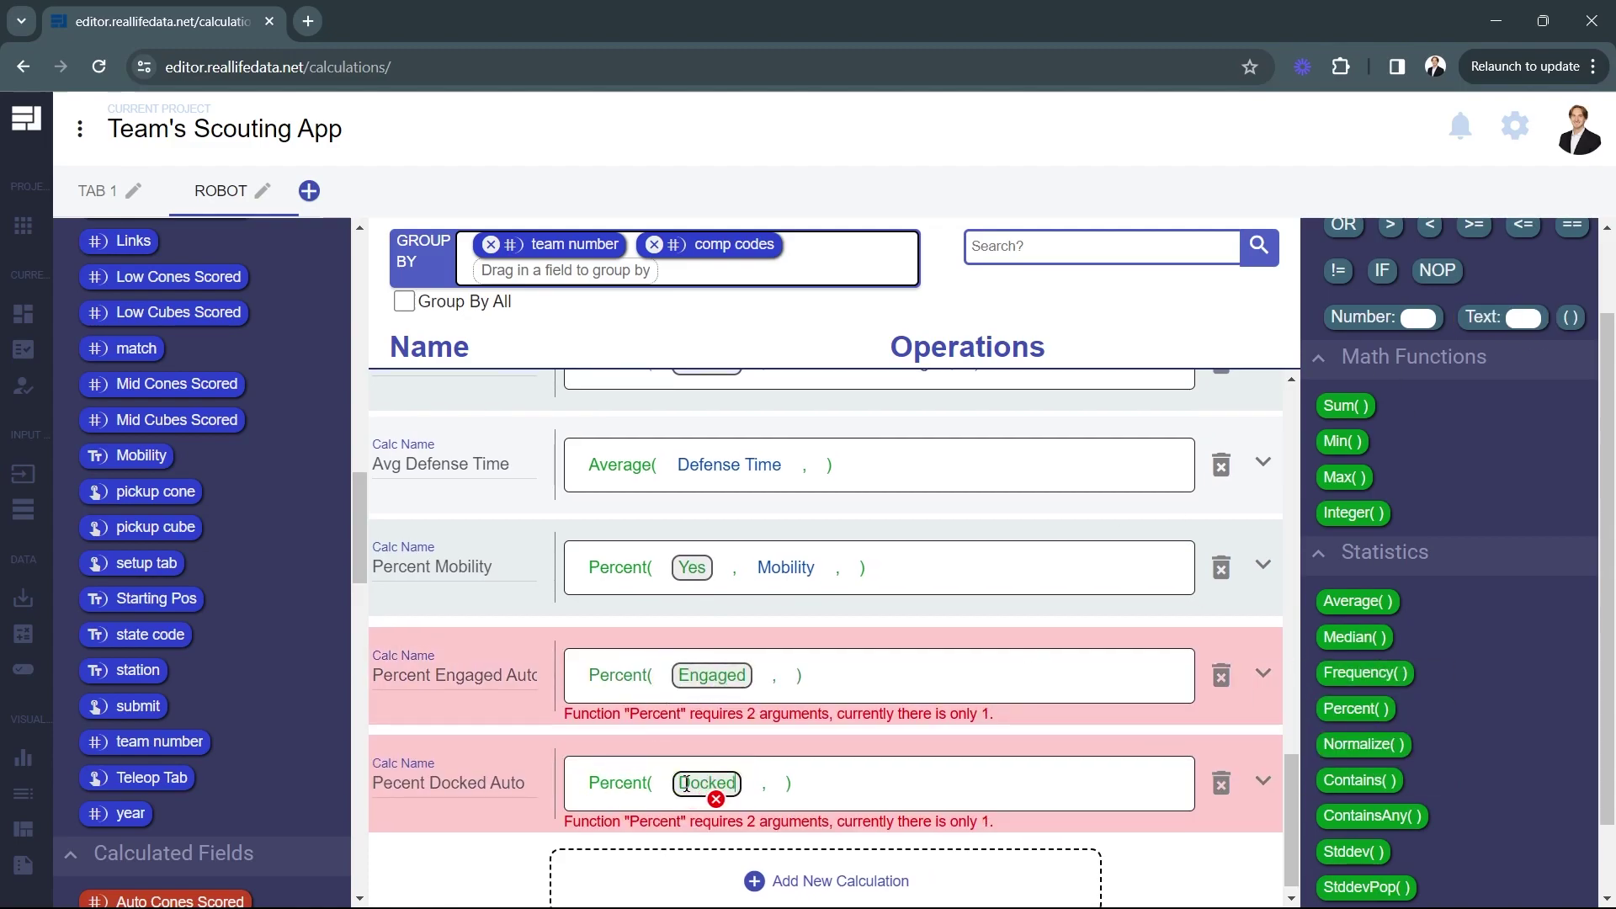
Add the End Pos field as the second argument of both the Percent Engaged Auto and Pecent Docked Auto calculations.
{"action": "scroll", "coordinate": [244, 660], "scroll_direction": "up", "scroll_amount": 5}
{"action": "left_click_drag", "start_coordinate": [144, 519], "coordinate": [829, 675]}
{"action": "left_click_drag", "start_coordinate": [144, 518], "coordinate": [771, 783]}
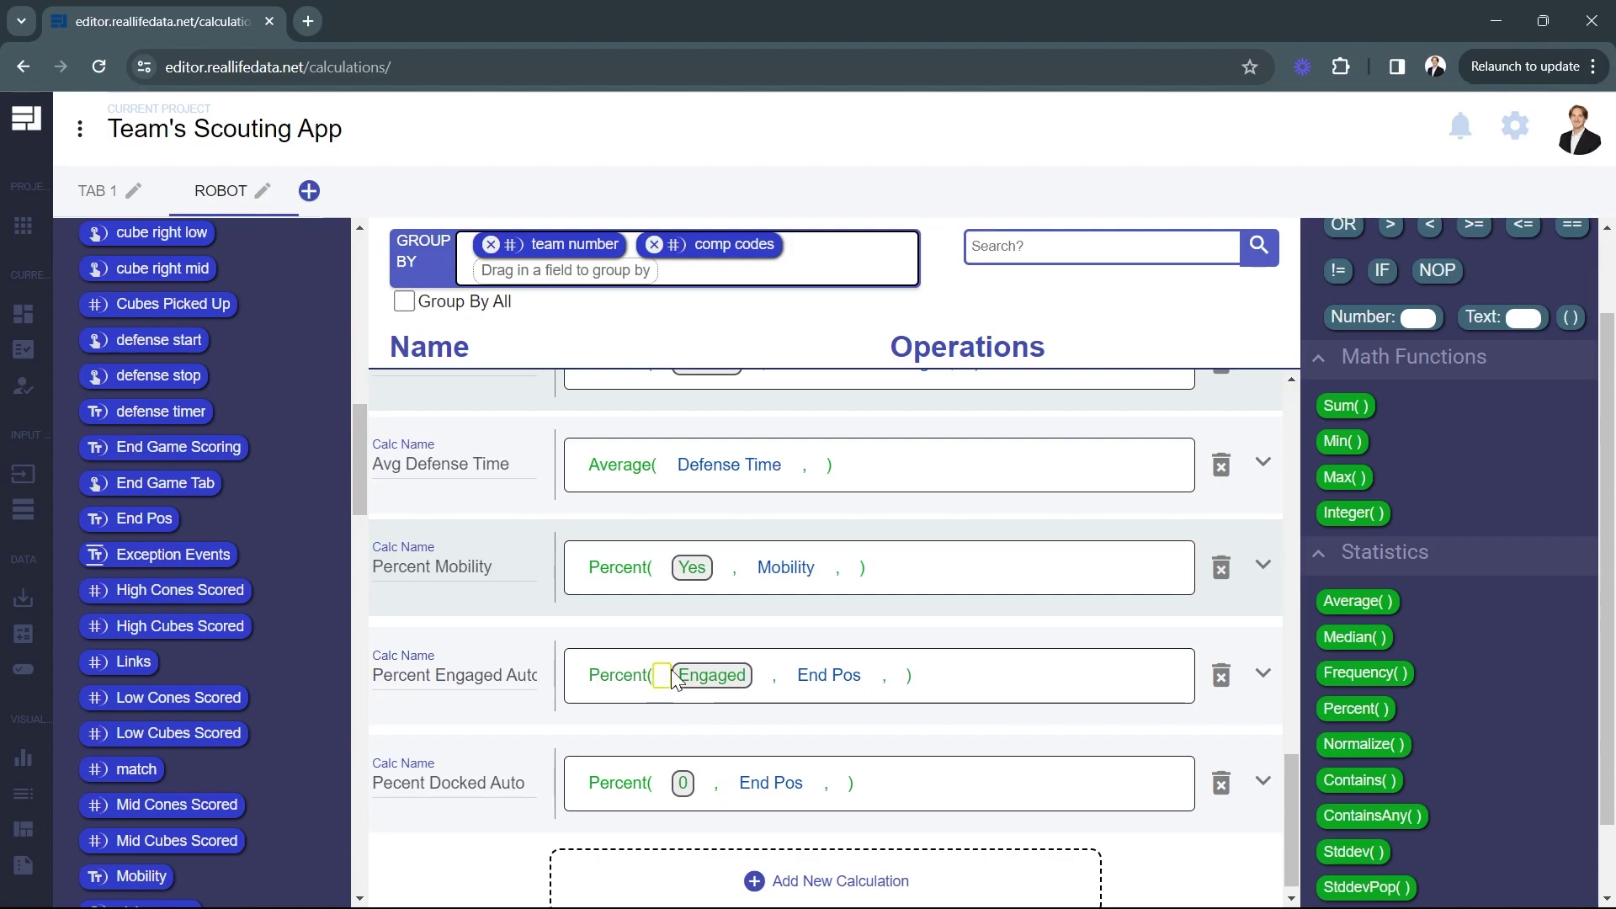
Open the Auto Table and fill it with the calculated fields Avg Auto Score, Avg Auto Cones and Avg Auto Cubes as columns.
{"action": "mouse_move", "coordinate": [24, 864]}
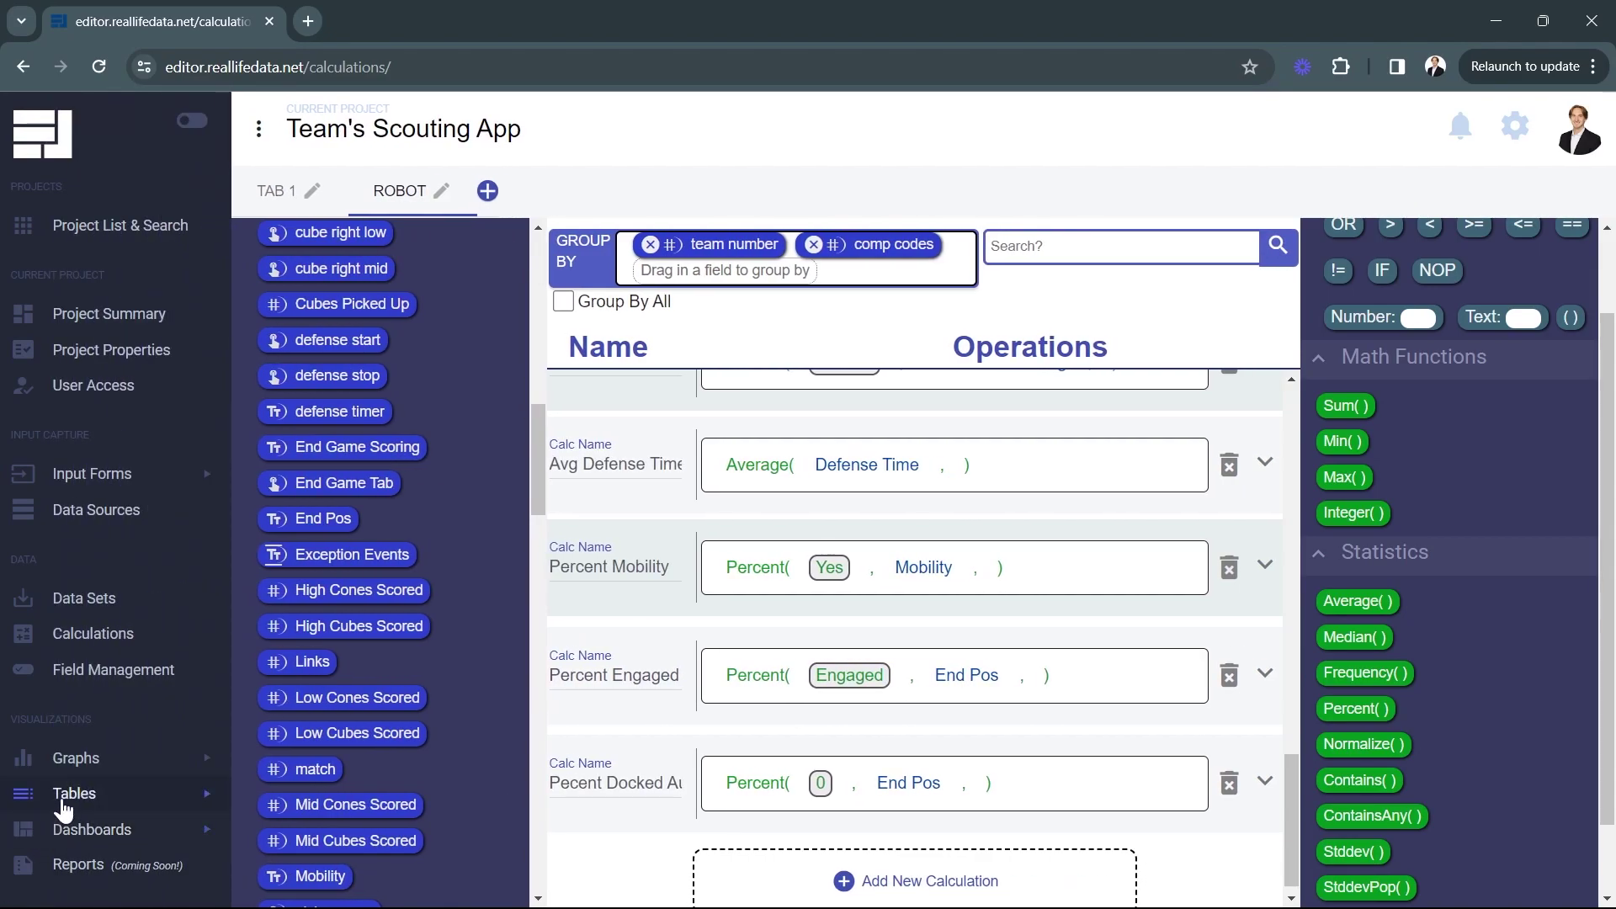
{"action": "left_click", "coordinate": [51, 793]}
{"action": "scroll", "coordinate": [84, 846], "scroll_direction": "down", "scroll_amount": 1}
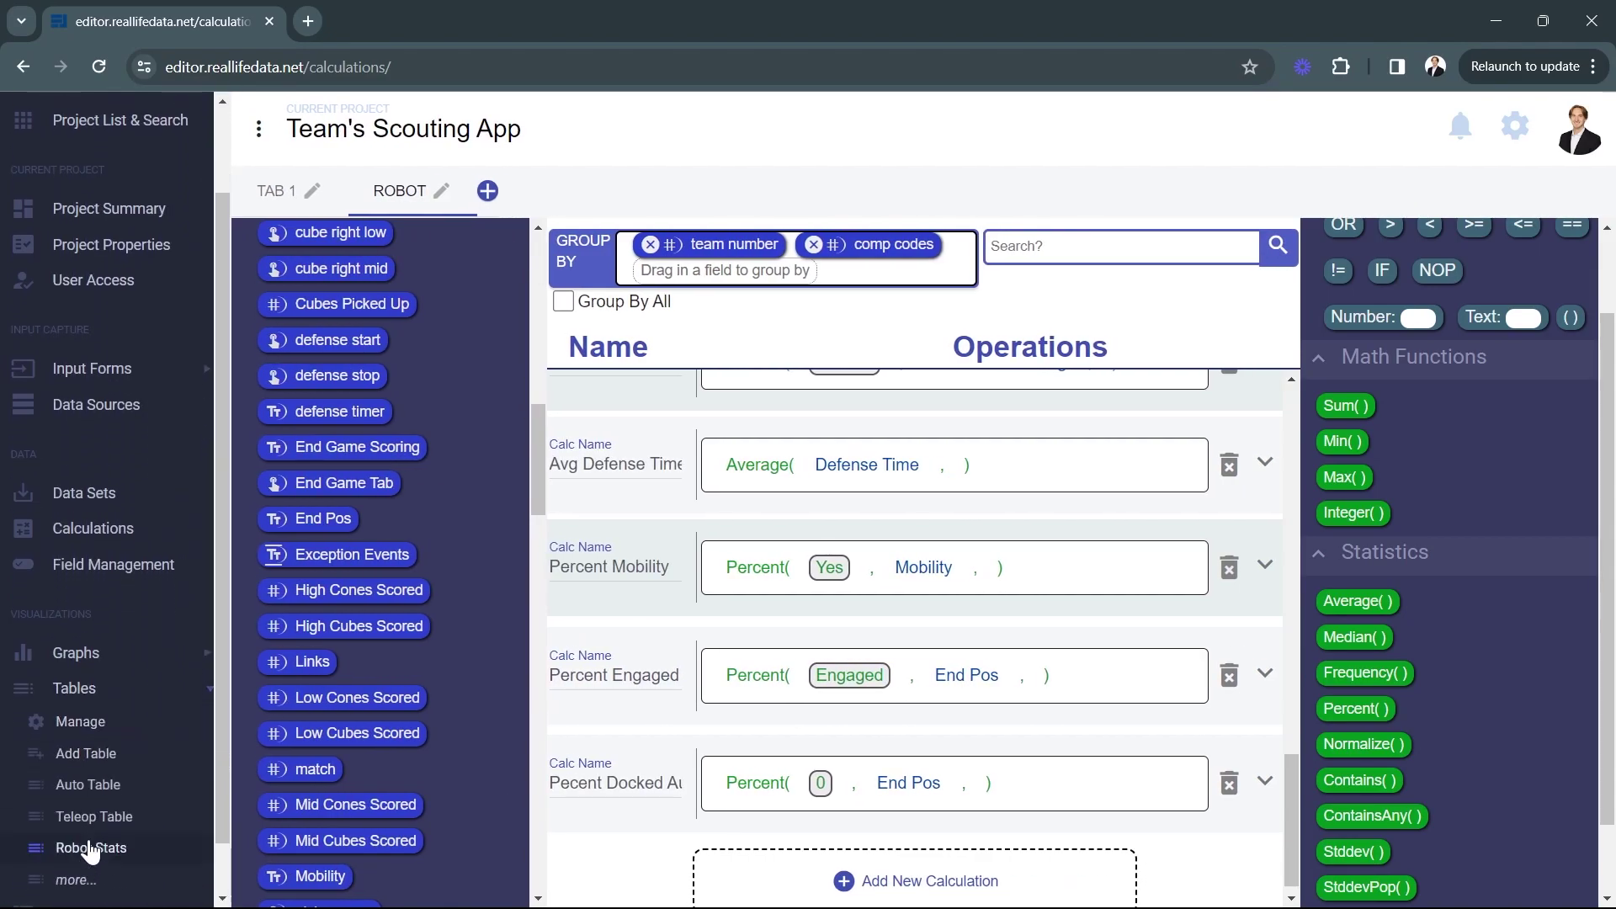
{"action": "left_click", "coordinate": [84, 785]}
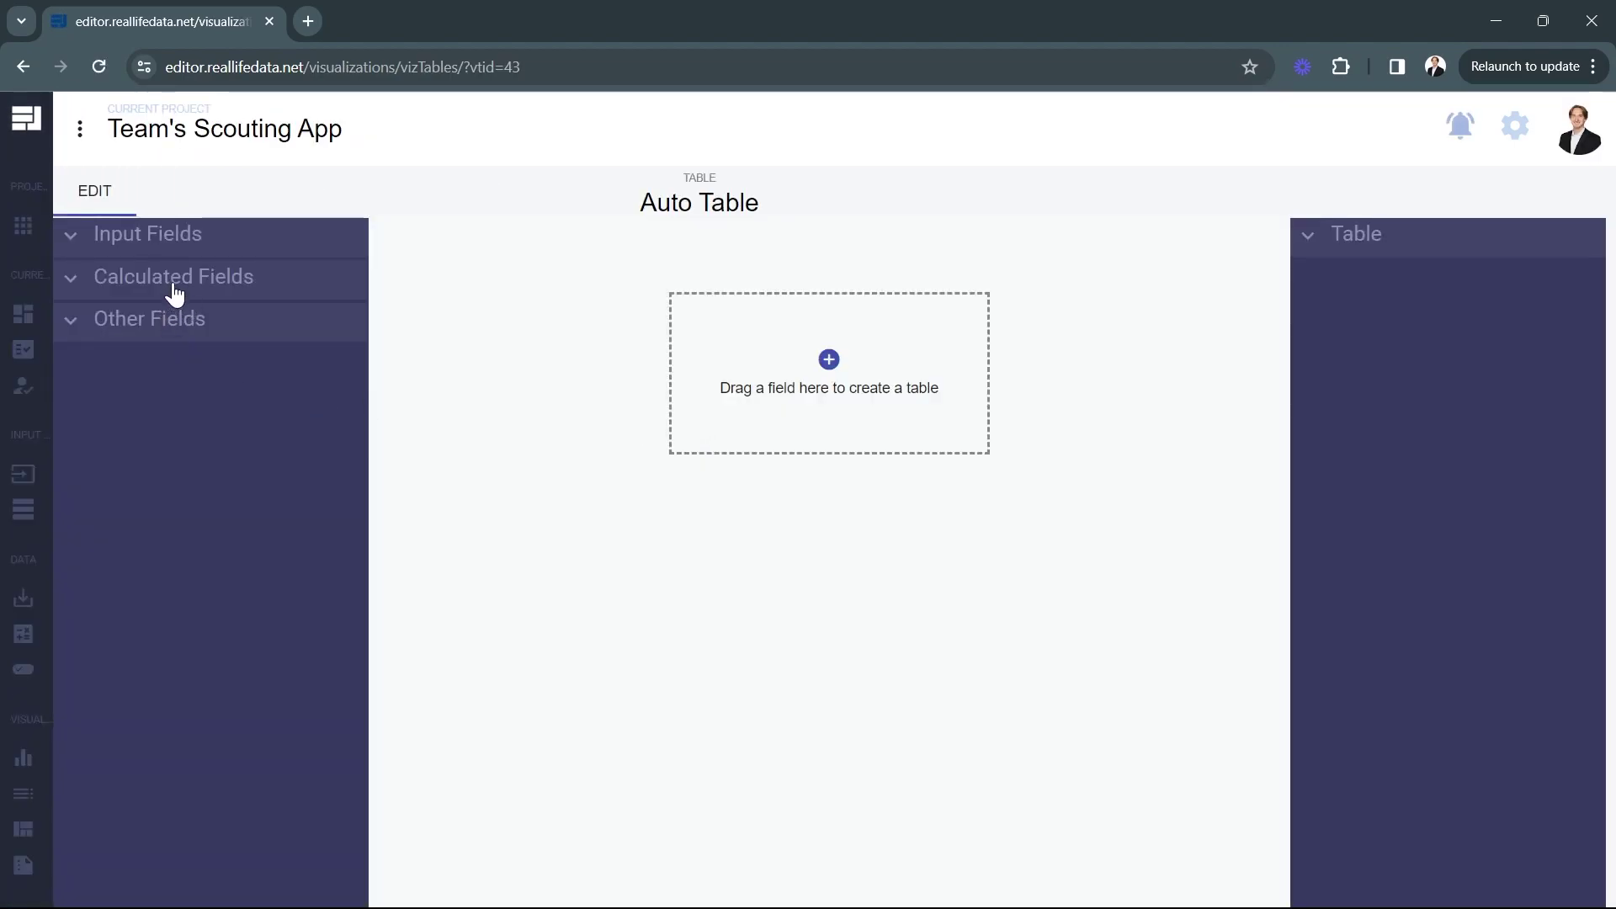
{"action": "left_click", "coordinate": [174, 286]}
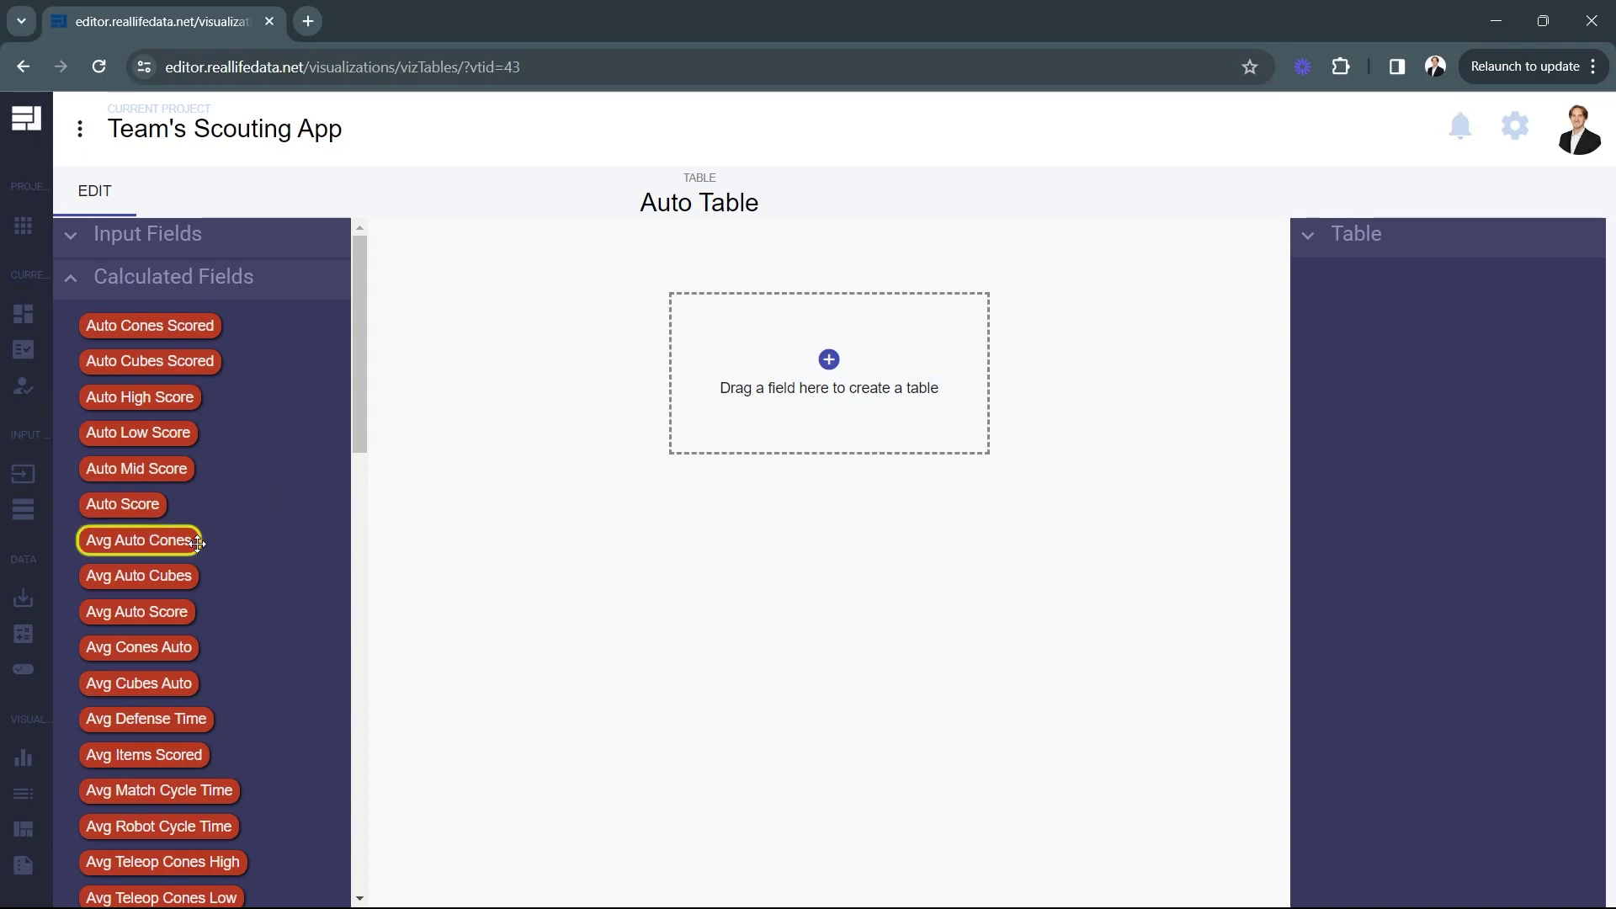
{"action": "left_click_drag", "start_coordinate": [147, 612], "coordinate": [751, 386]}
{"action": "left_click_drag", "start_coordinate": [139, 539], "coordinate": [912, 435]}
{"action": "left_click_drag", "start_coordinate": [235, 581], "coordinate": [855, 592]}
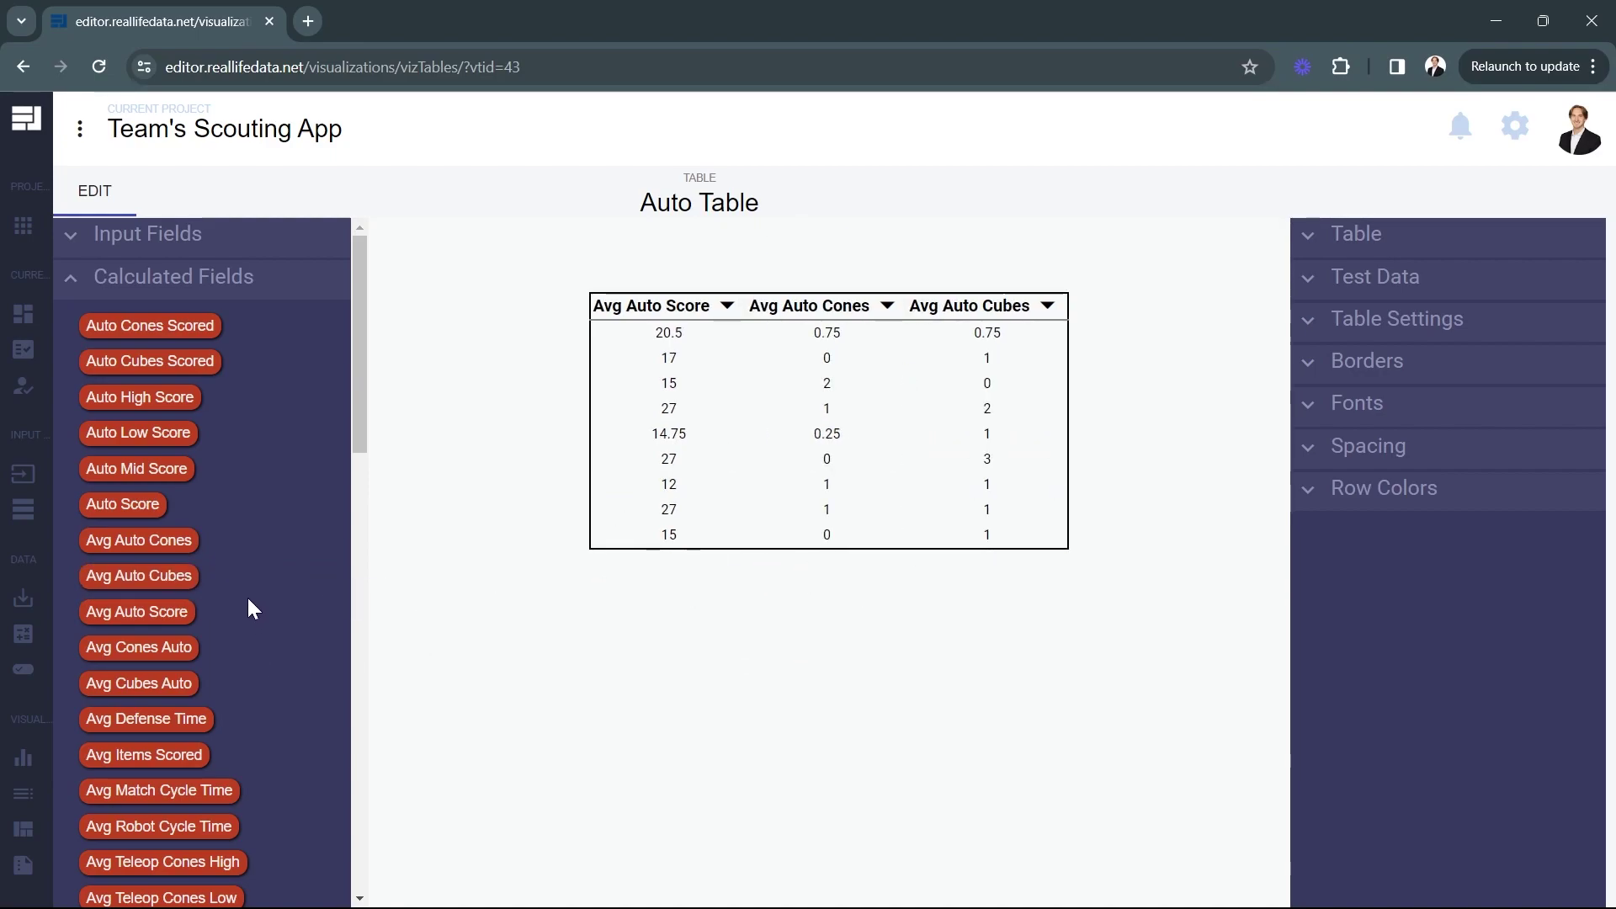
Insert Percent Engaged Auto, Pecent Docked Auto and Percent Mobility columns between Avg Auto Score and Avg Auto Cones.
{"action": "scroll", "coordinate": [285, 611], "scroll_direction": "down", "scroll_amount": 4}
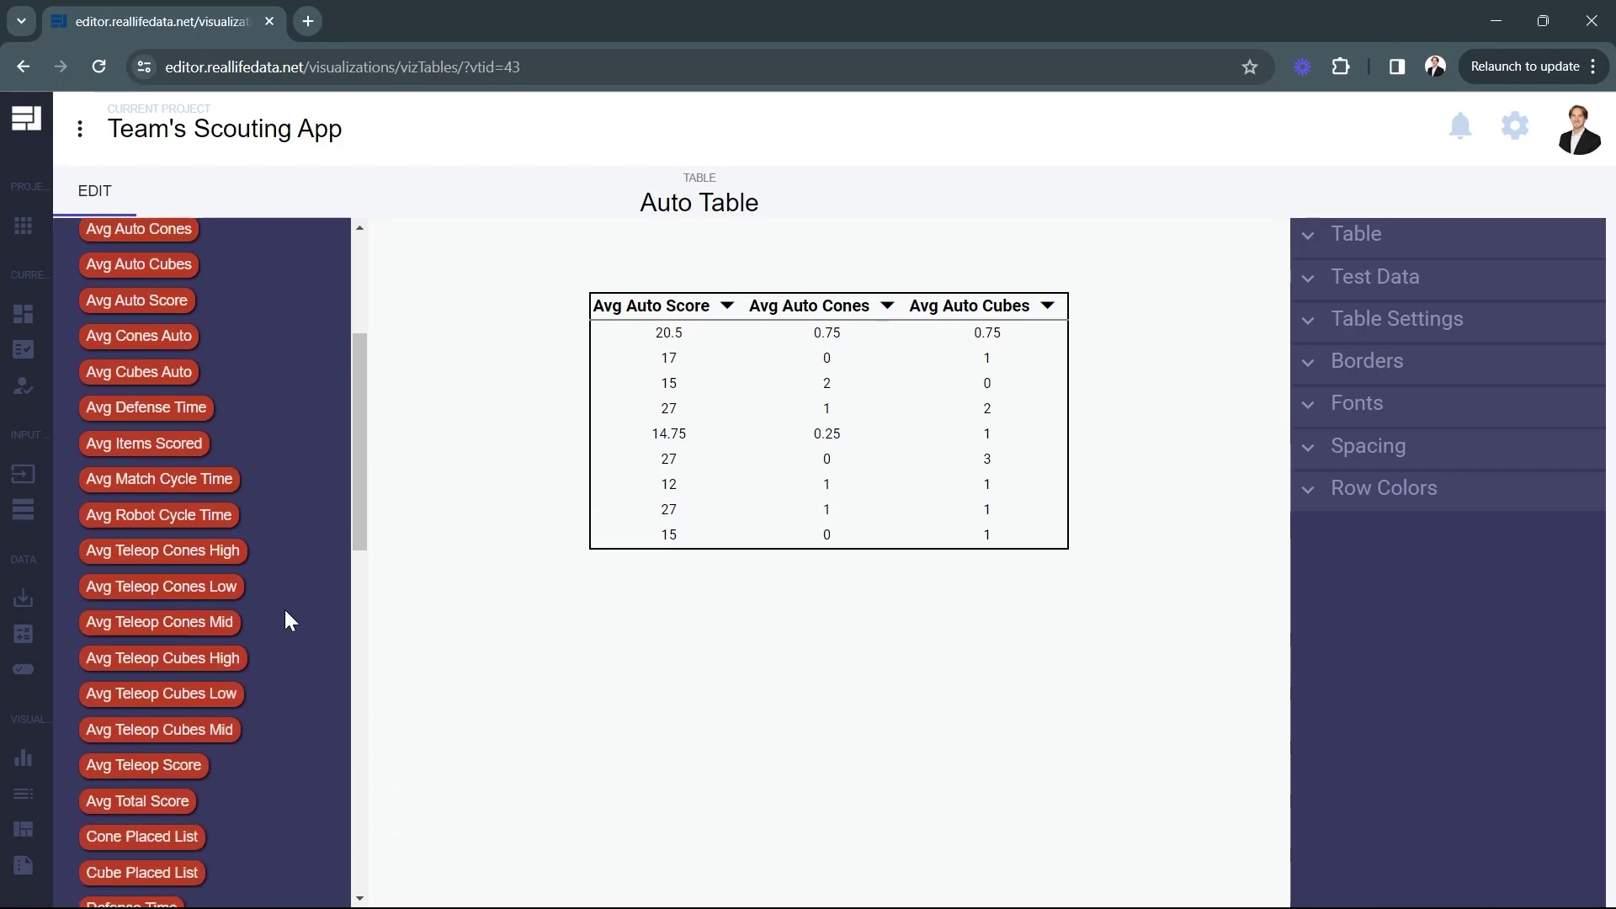
{"action": "scroll", "coordinate": [285, 611], "scroll_direction": "down", "scroll_amount": 8}
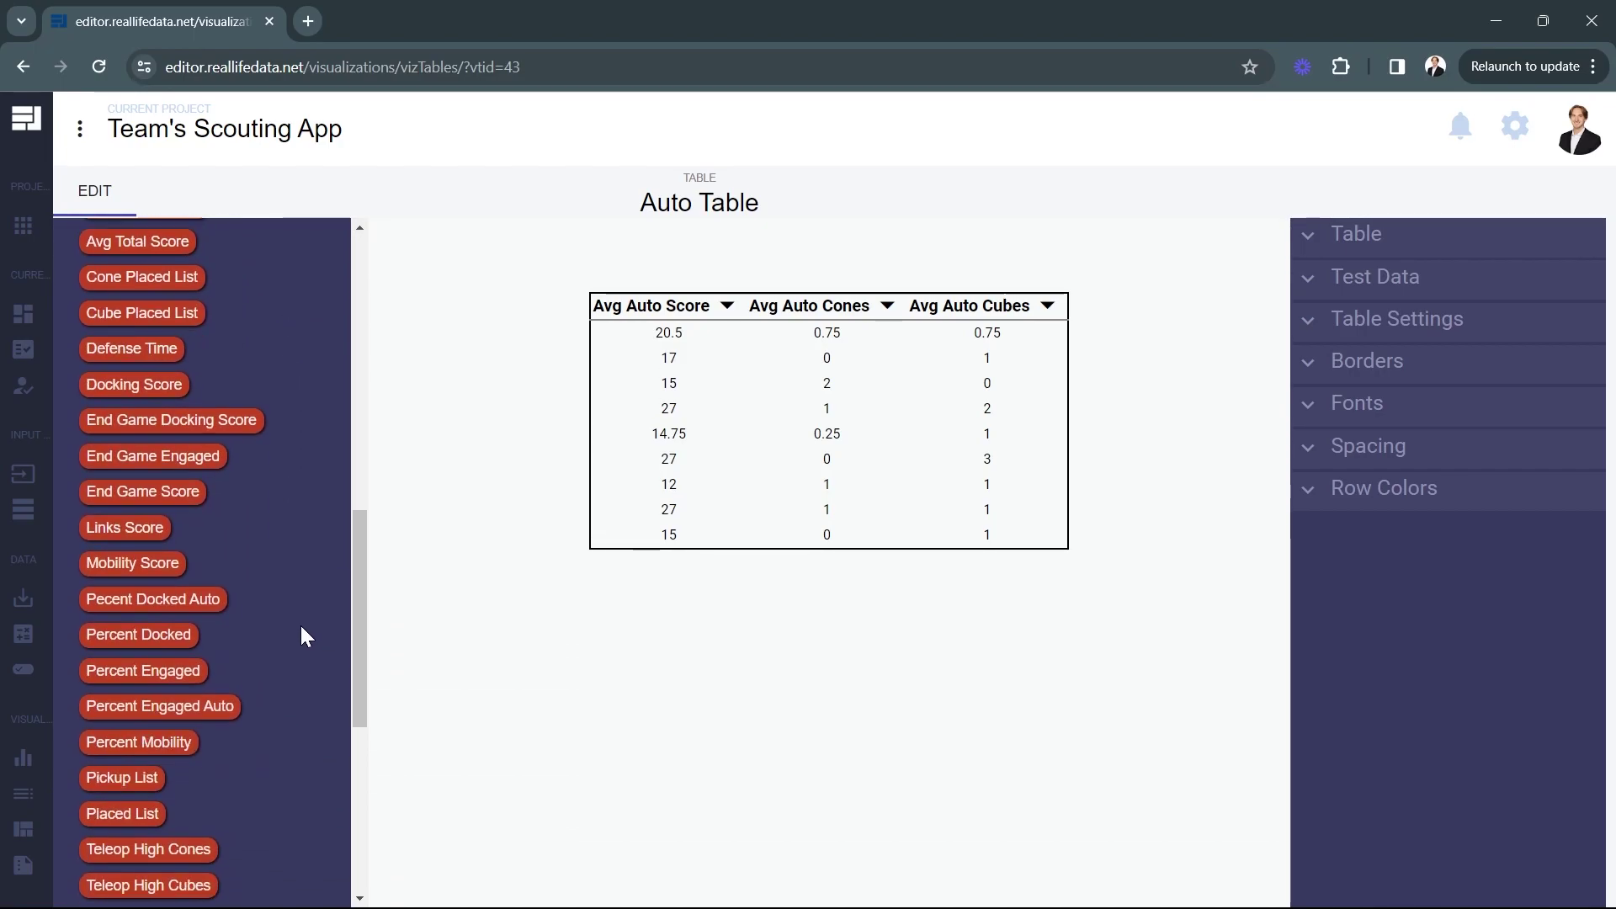
{"action": "left_click_drag", "start_coordinate": [139, 665], "coordinate": [656, 562]}
{"action": "left_click_drag", "start_coordinate": [181, 633], "coordinate": [667, 426]}
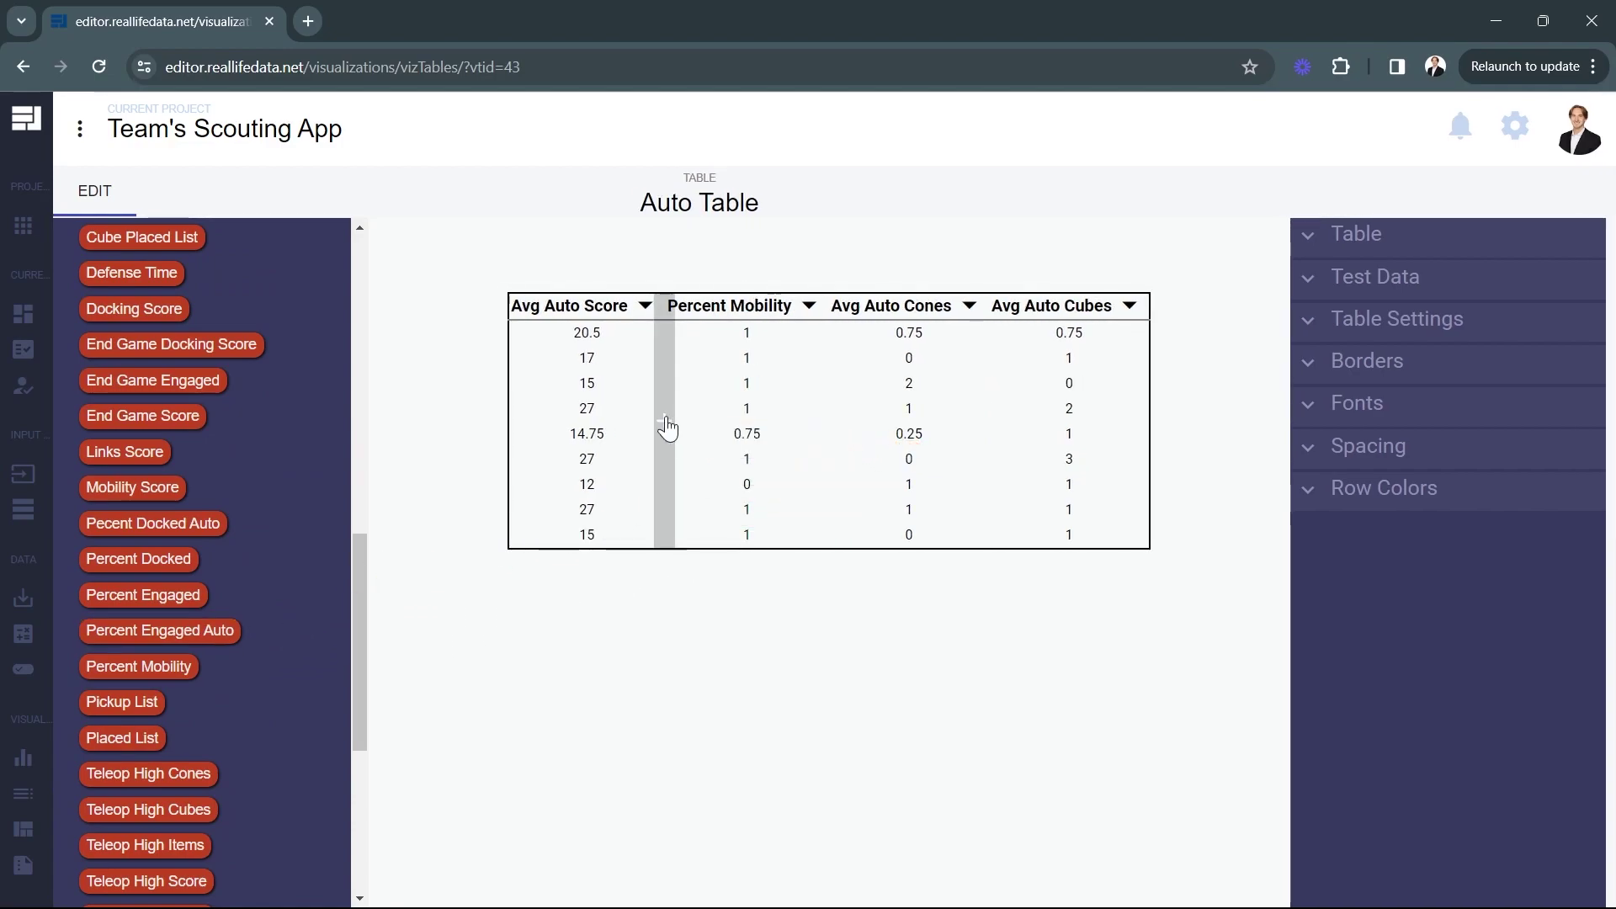
{"action": "left_click_drag", "start_coordinate": [168, 522], "coordinate": [800, 631]}
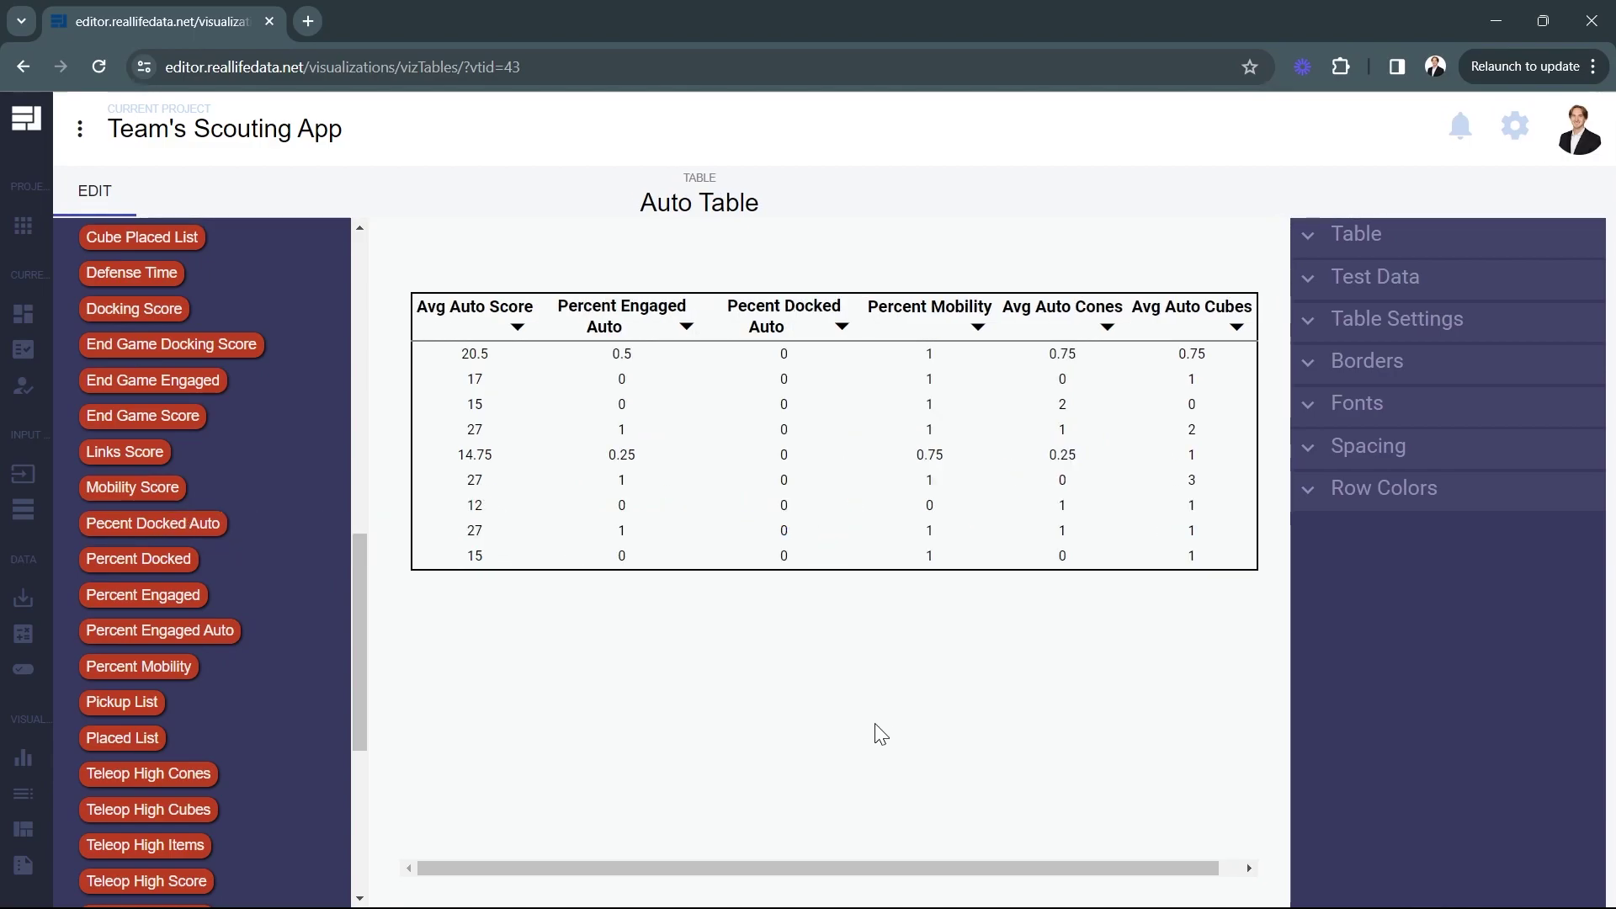
Open the Overview Dashboard's Auto page and place the Auto Table in the page's upper-left corner.
{"action": "mouse_move", "coordinate": [103, 791]}
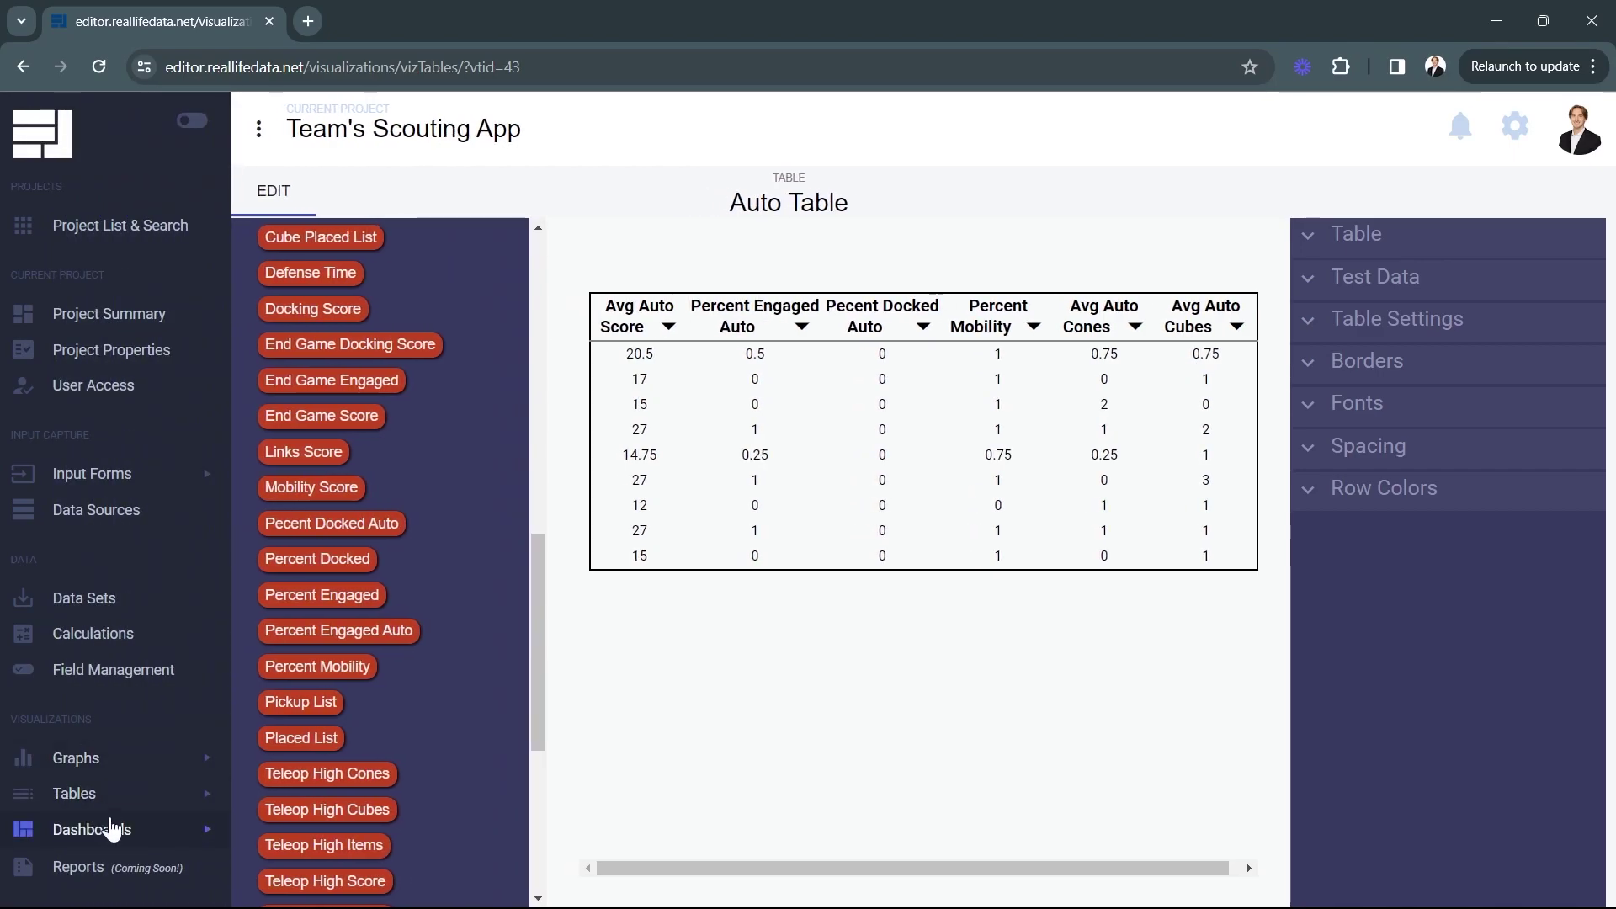
{"action": "left_click", "coordinate": [96, 829]}
{"action": "left_click", "coordinate": [92, 845]}
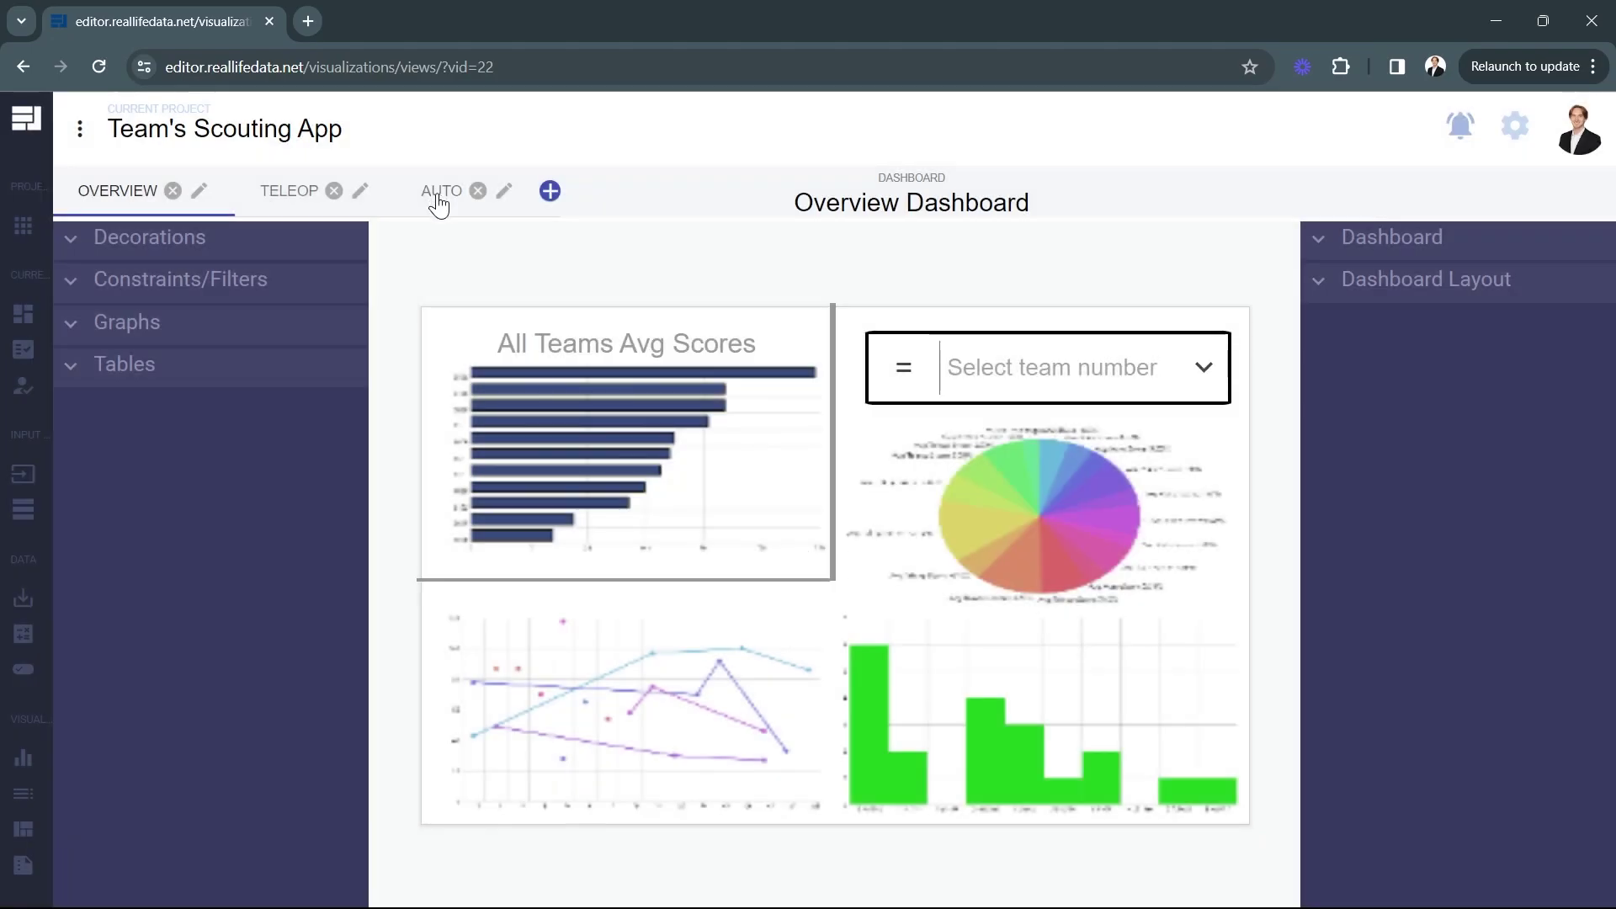
{"action": "left_click", "coordinate": [437, 194]}
{"action": "left_click", "coordinate": [167, 377]}
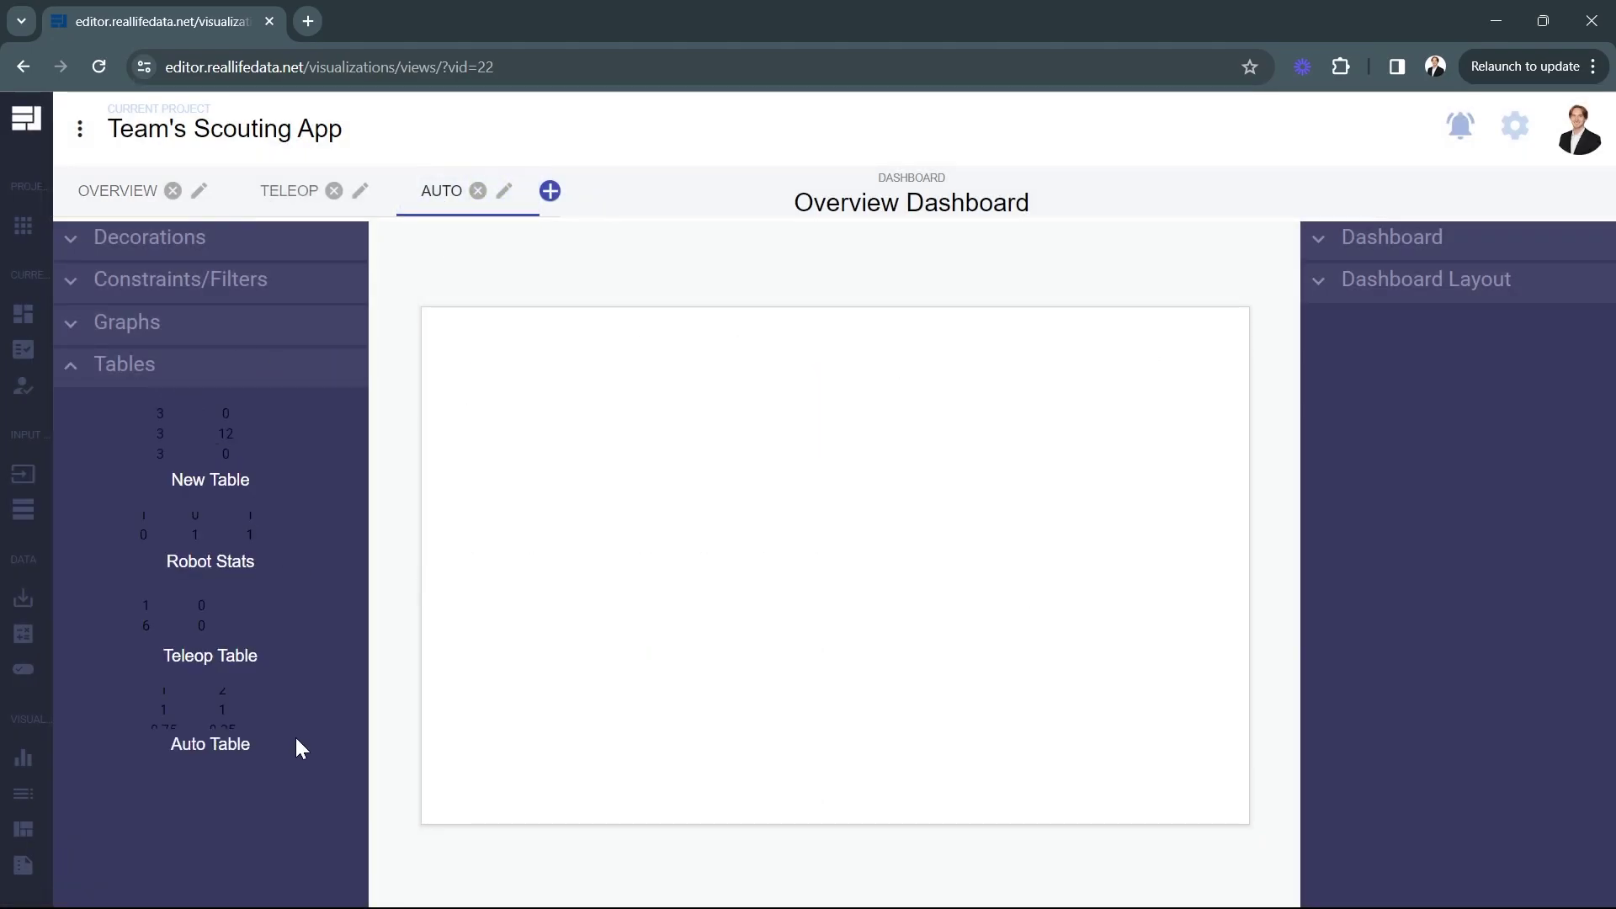
{"action": "left_click_drag", "start_coordinate": [210, 731], "coordinate": [583, 580]}
{"action": "left_click_drag", "start_coordinate": [612, 406], "coordinate": [598, 393]}
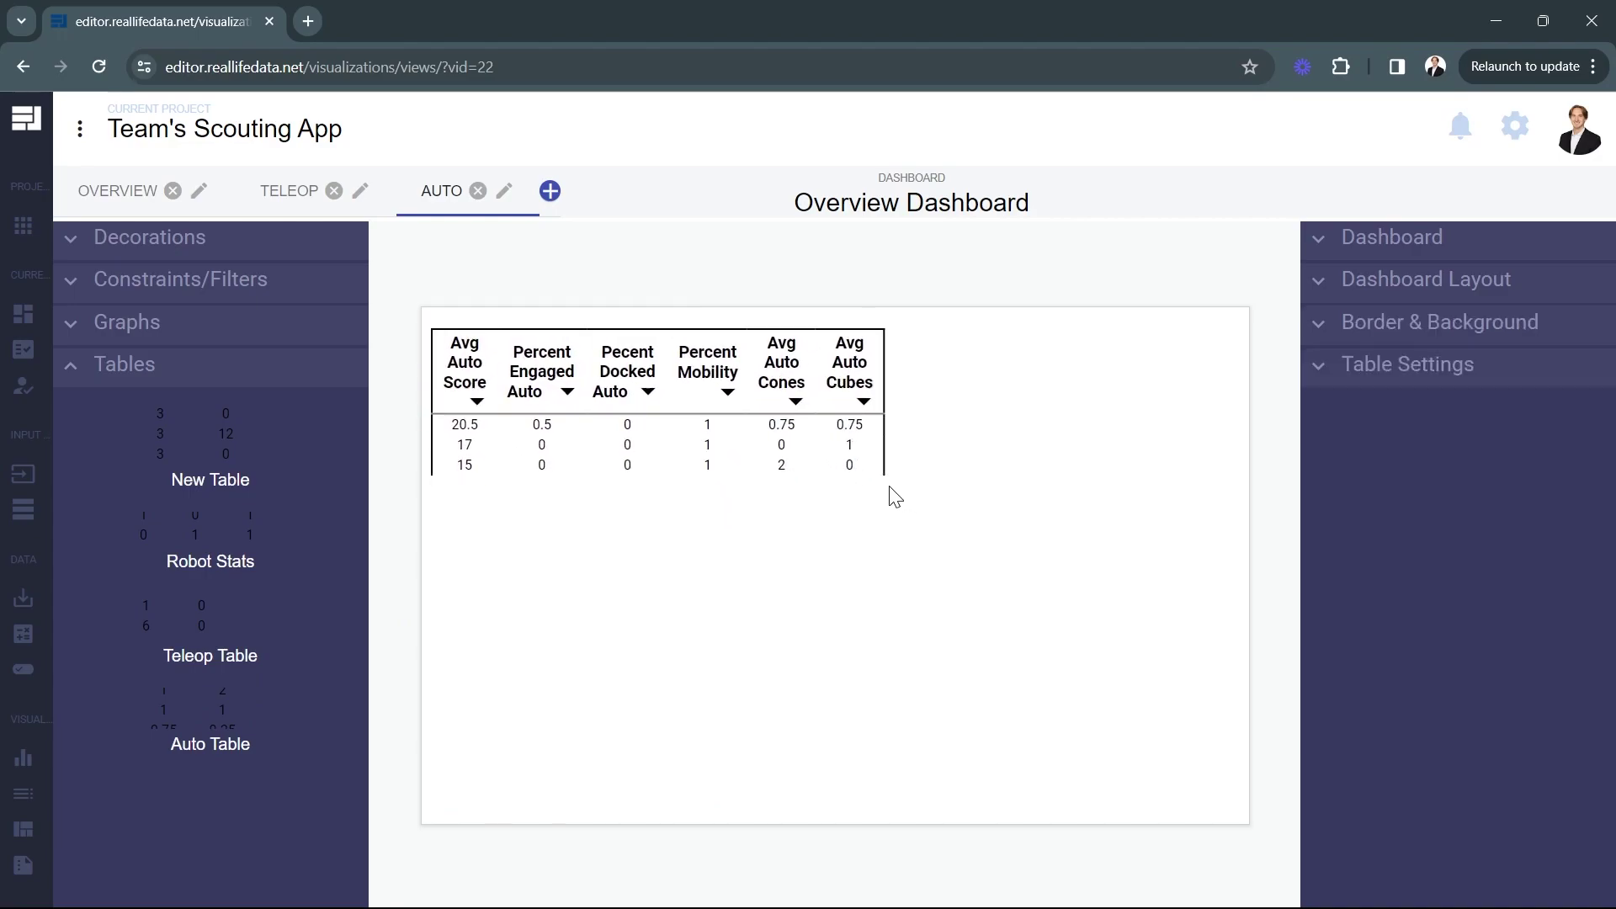
Move the Auto Table down to leave space above it and stretch it to the bottom of the page.
{"action": "left_click", "coordinate": [728, 375]}
{"action": "left_click_drag", "start_coordinate": [728, 376], "coordinate": [739, 454]}
{"action": "left_click_drag", "start_coordinate": [656, 555], "coordinate": [647, 827]}
{"action": "left_click", "coordinate": [1013, 705]}
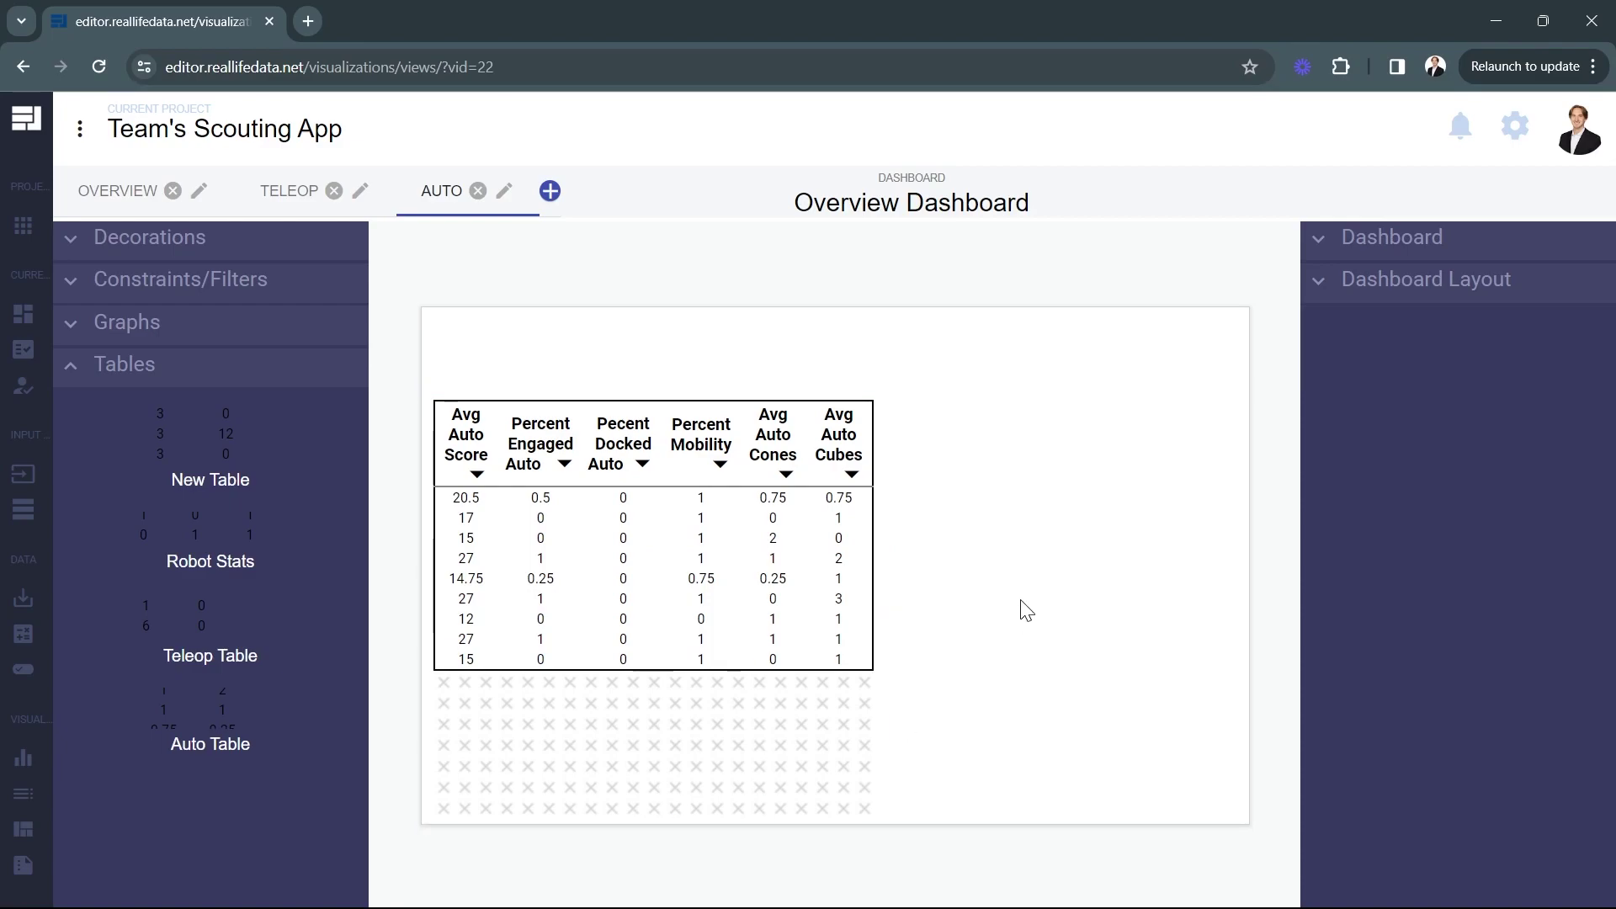
Narrow the pie chart on the Teleop page slightly to leave a small gap between it and the table.
{"action": "left_click", "coordinate": [279, 202]}
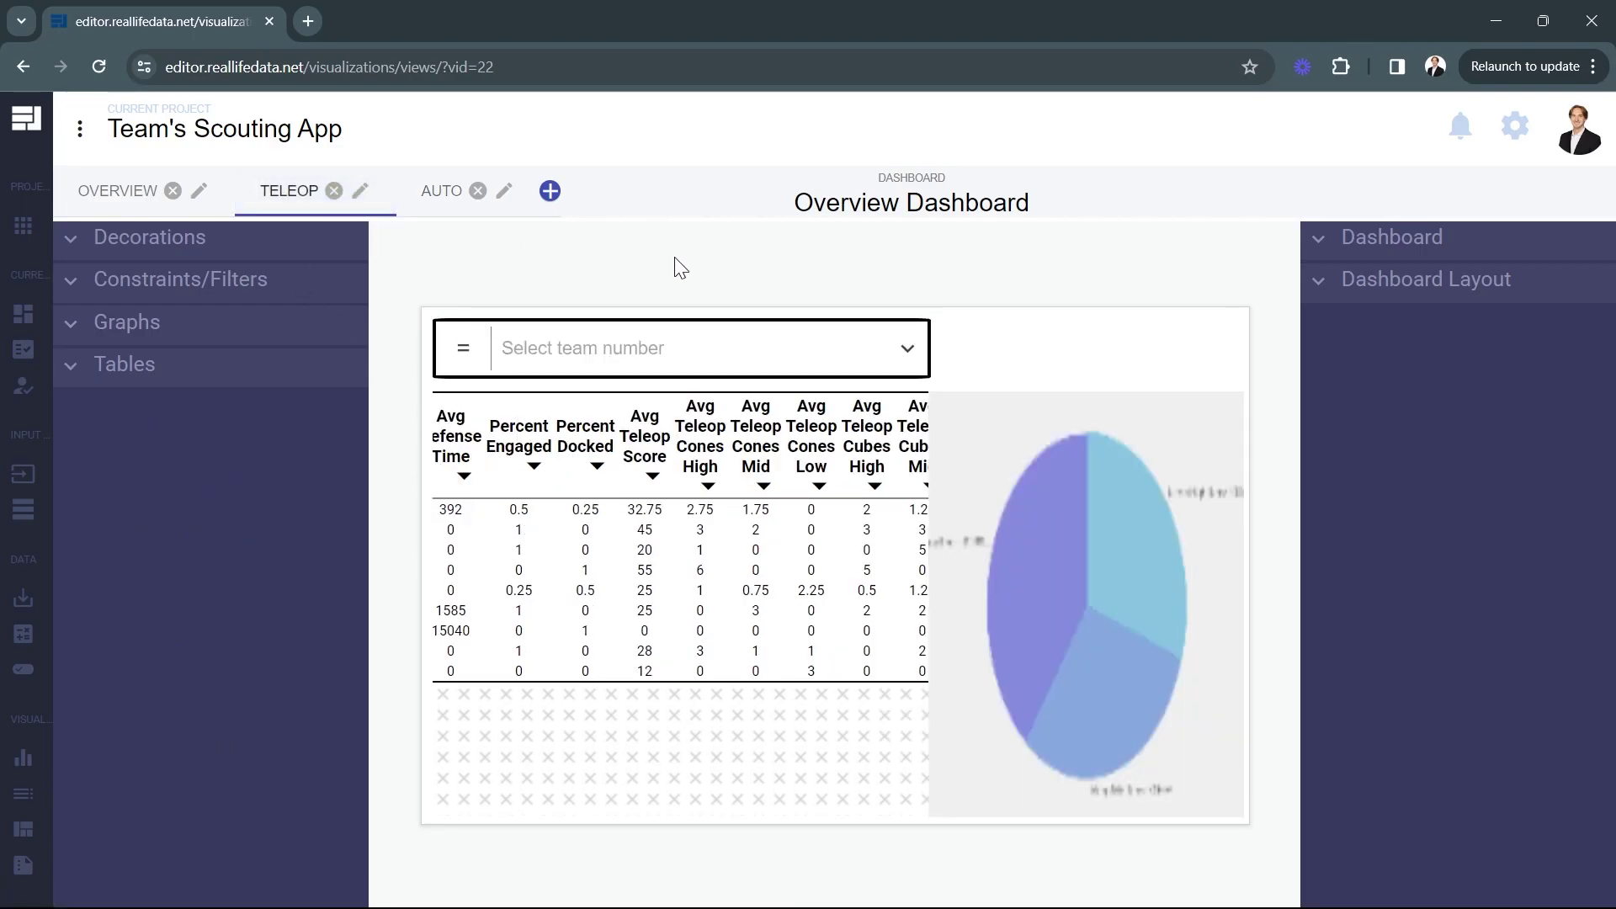
{"action": "left_click", "coordinate": [971, 580]}
{"action": "left_click_drag", "start_coordinate": [924, 604], "coordinate": [929, 603]}
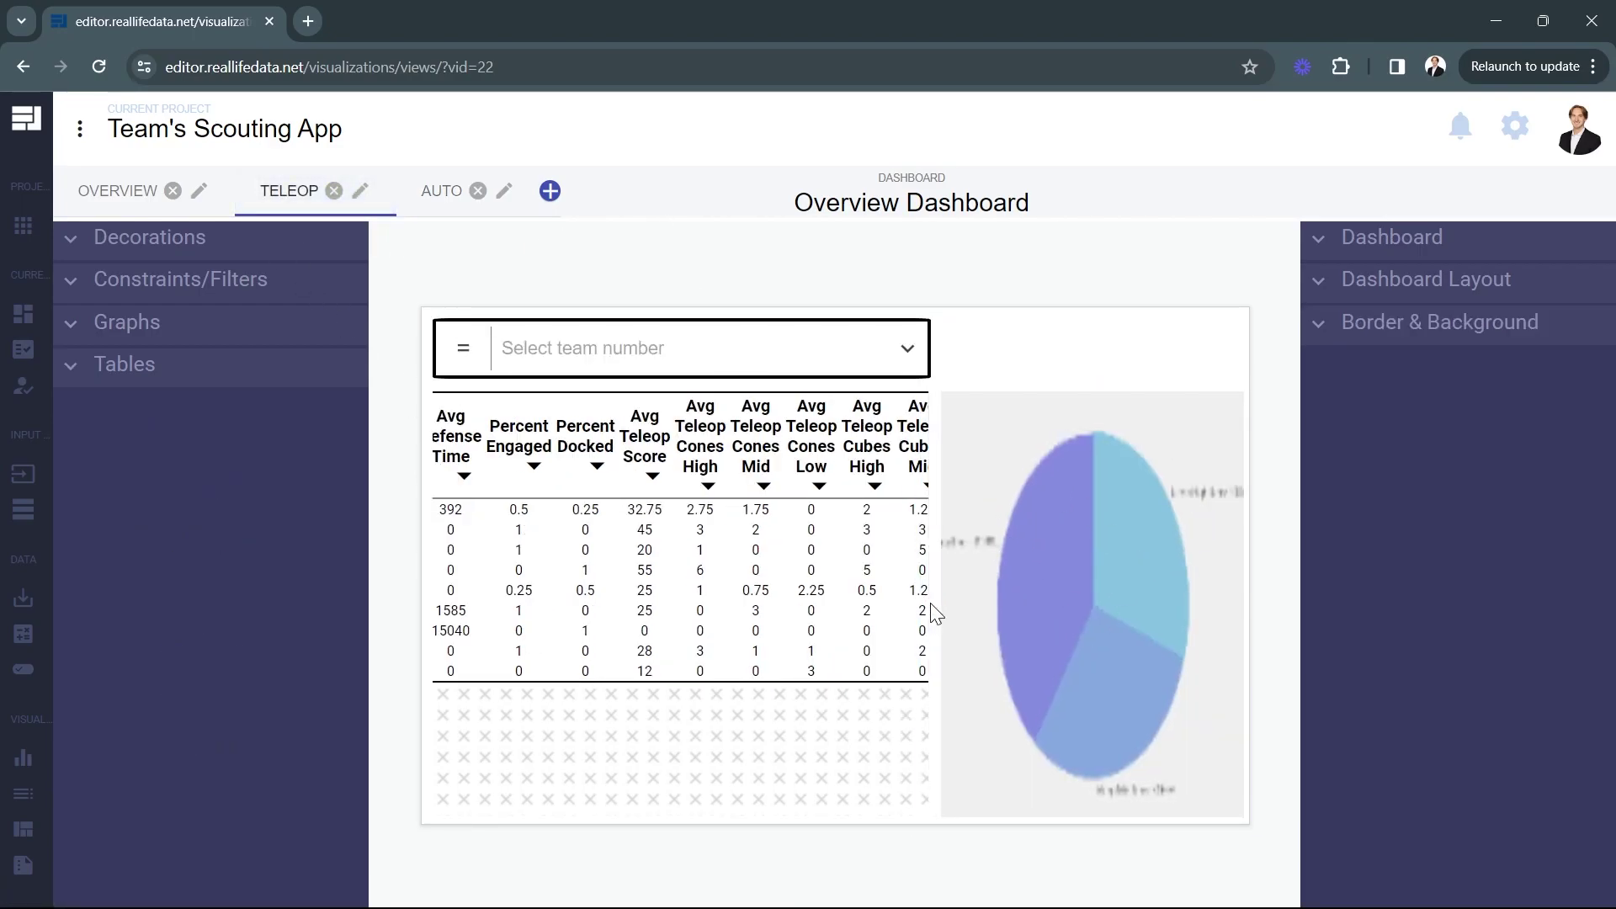
{"action": "left_click", "coordinate": [998, 338]}
Create a new graph named Auto Score Over Time with the Simple Line Graph type.
{"action": "left_click", "coordinate": [420, 196]}
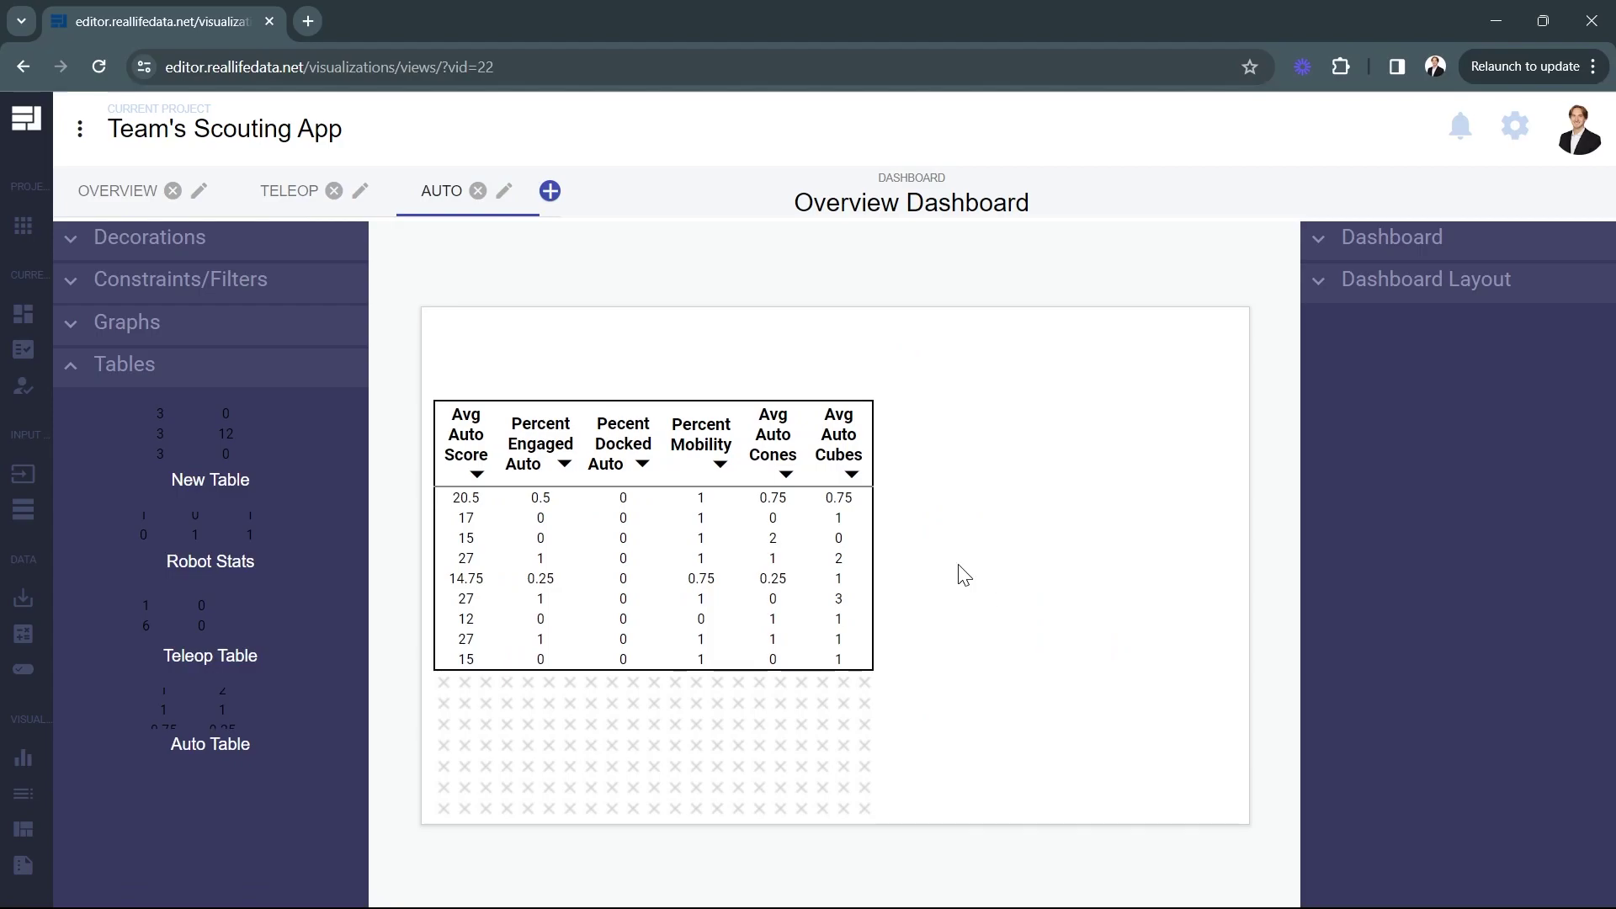
{"action": "mouse_move", "coordinate": [53, 774]}
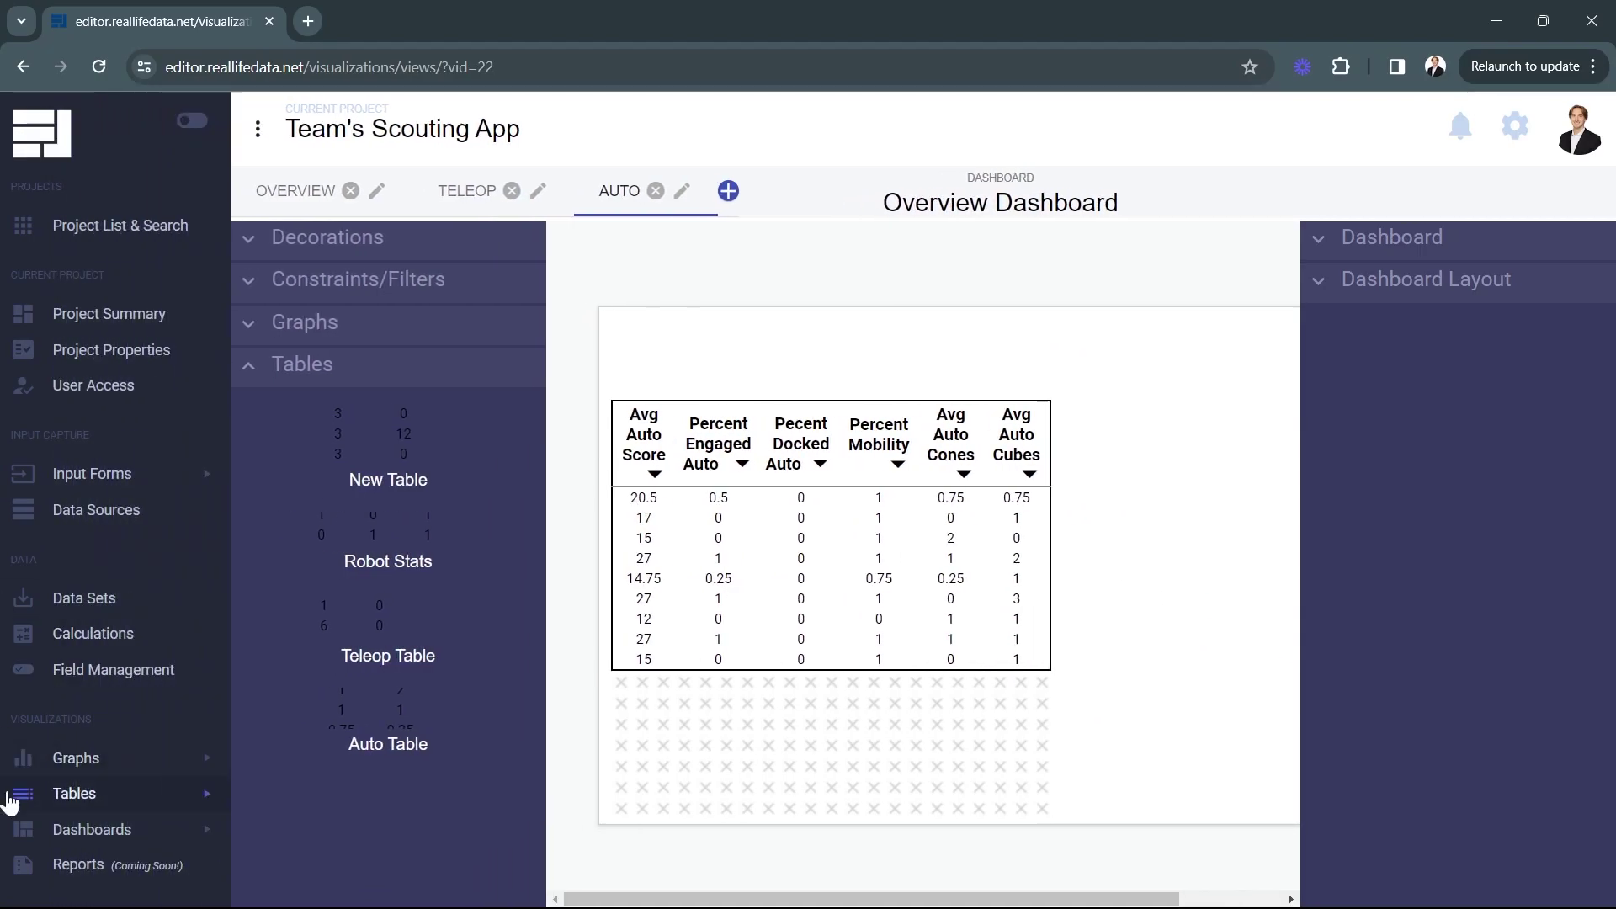
{"action": "left_click", "coordinate": [78, 761]}
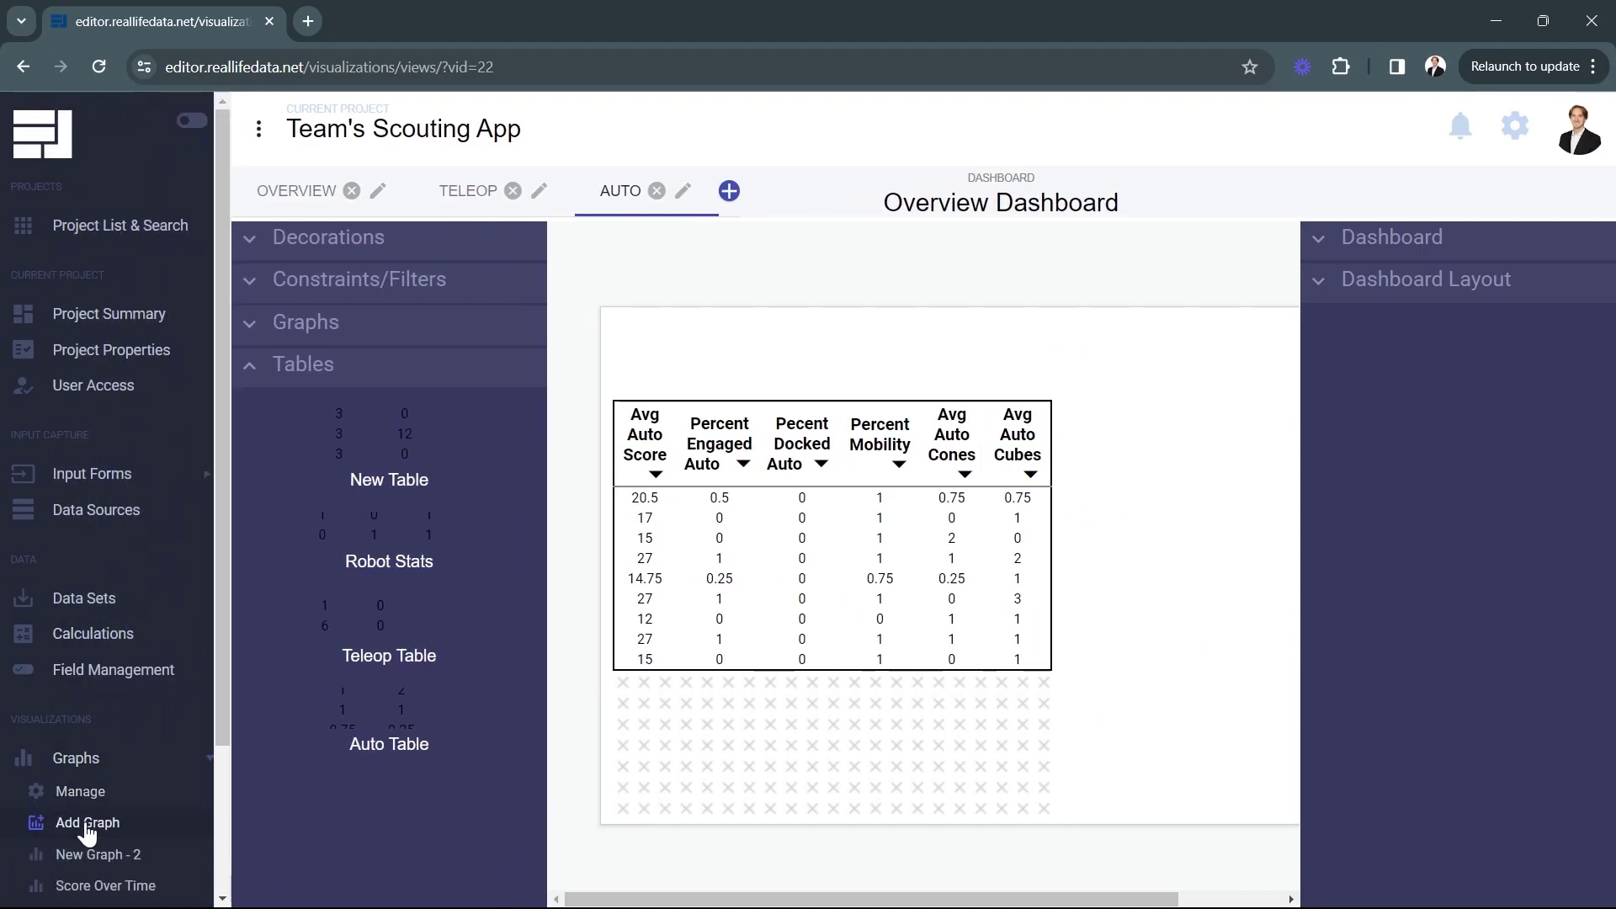
{"action": "left_click", "coordinate": [85, 814]}
{"action": "type", "text": "Auto Score Over"}
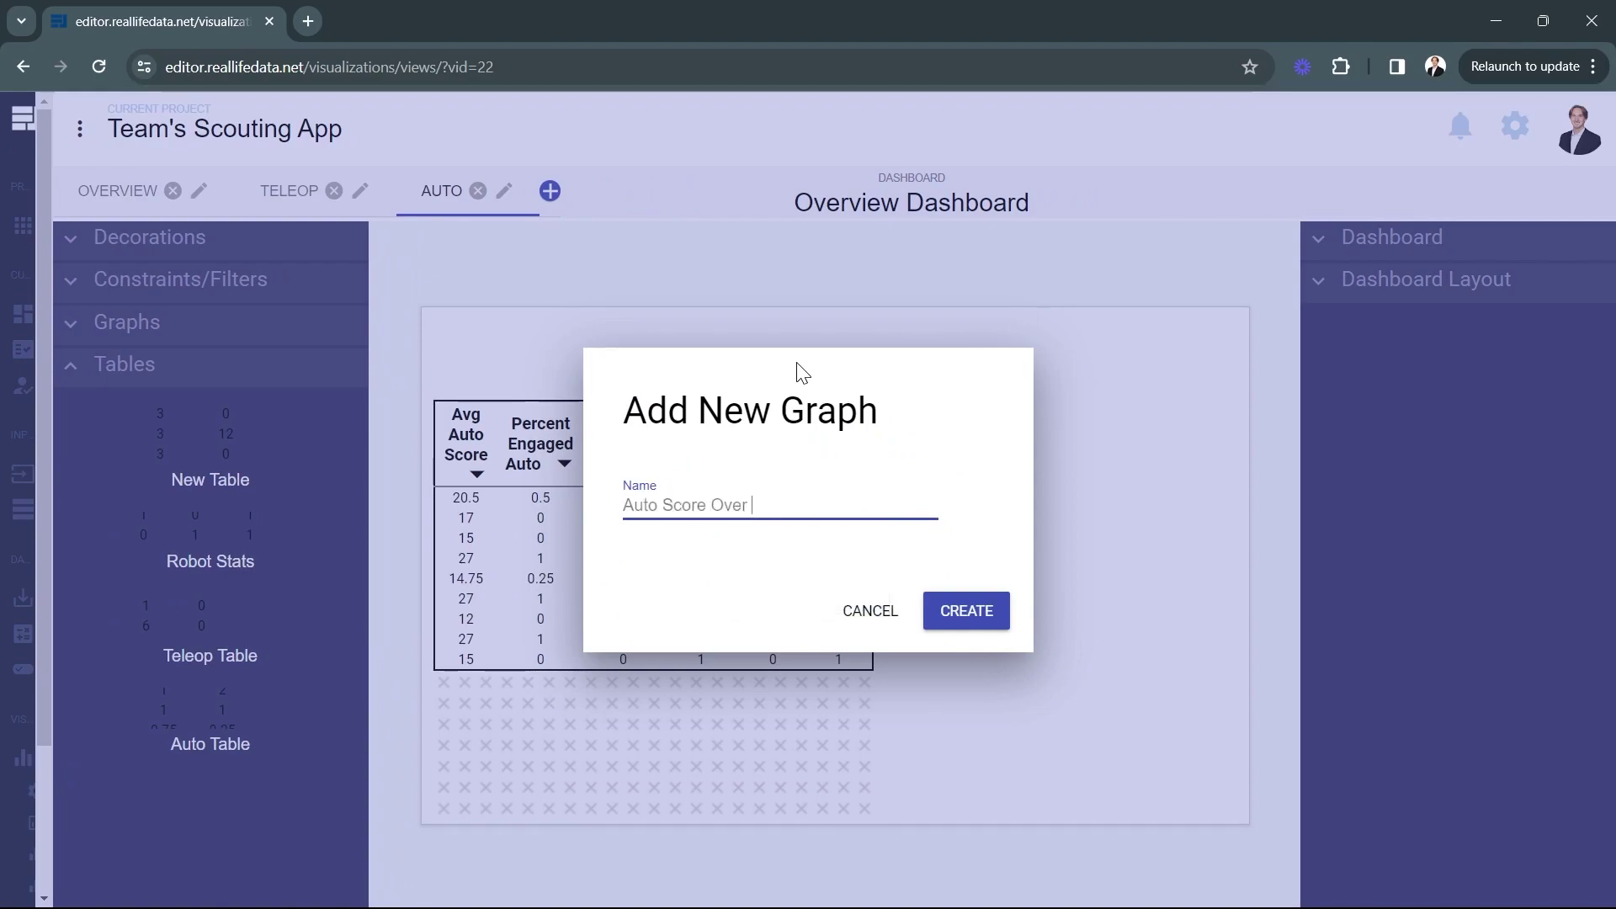
{"action": "type", "text": " Time"}
{"action": "left_click", "coordinate": [986, 619]}
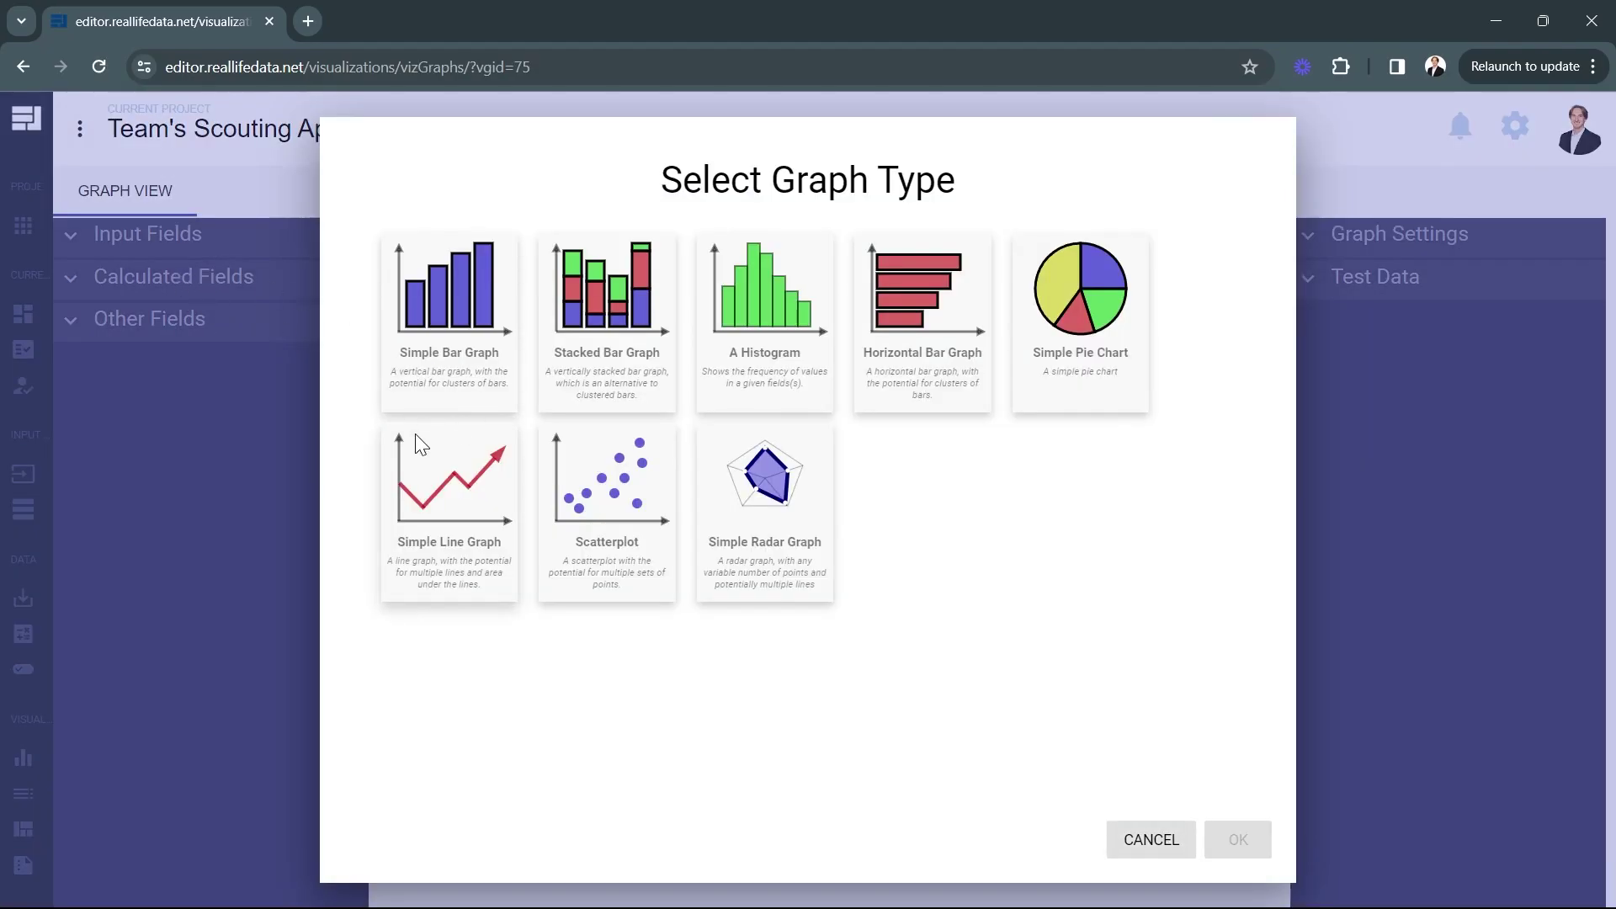
{"action": "left_click", "coordinate": [466, 491]}
{"action": "left_click", "coordinate": [1237, 839]}
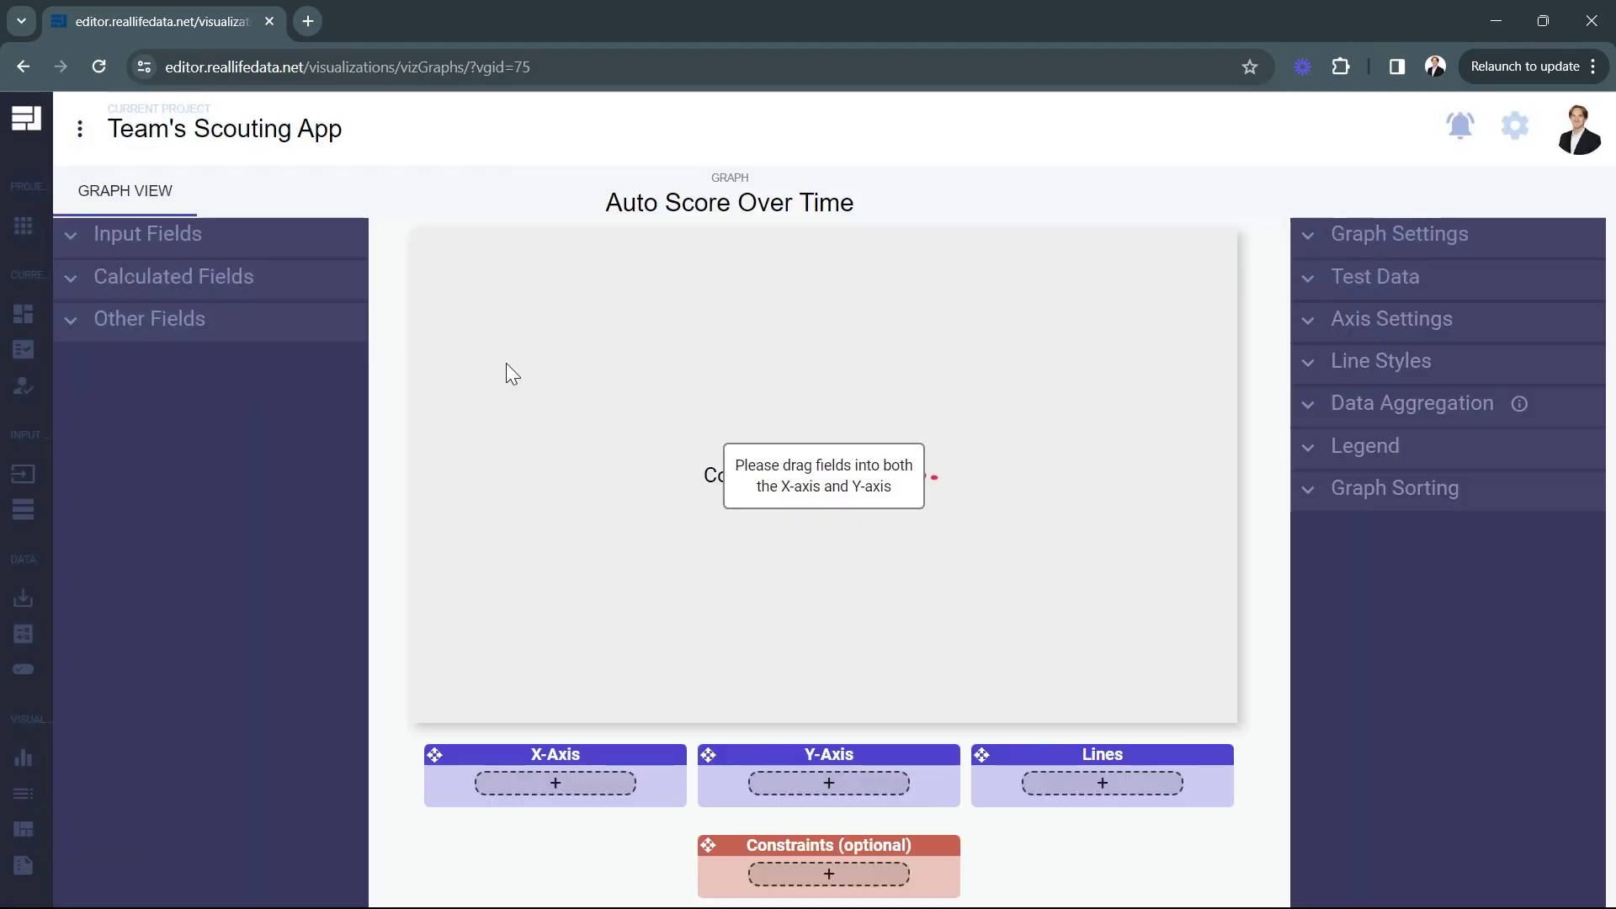
Assign Auto Score to the graph's Y-axis, match to its X-axis and team number to its lines.
{"action": "left_click", "coordinate": [223, 280]}
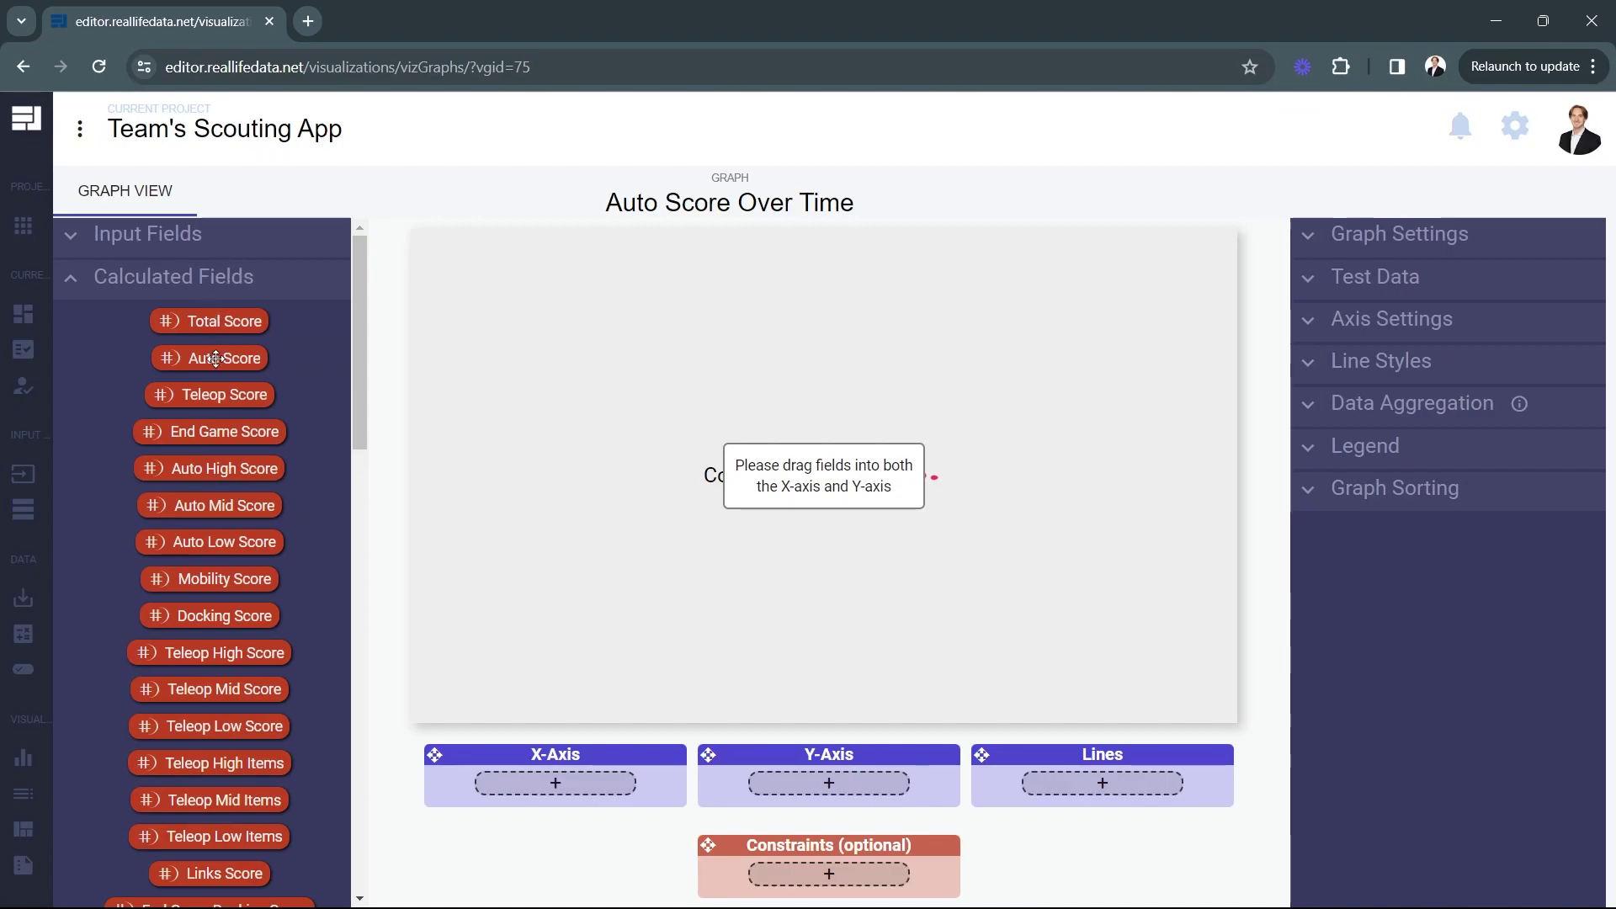
{"action": "left_click_drag", "start_coordinate": [236, 355], "coordinate": [829, 783]}
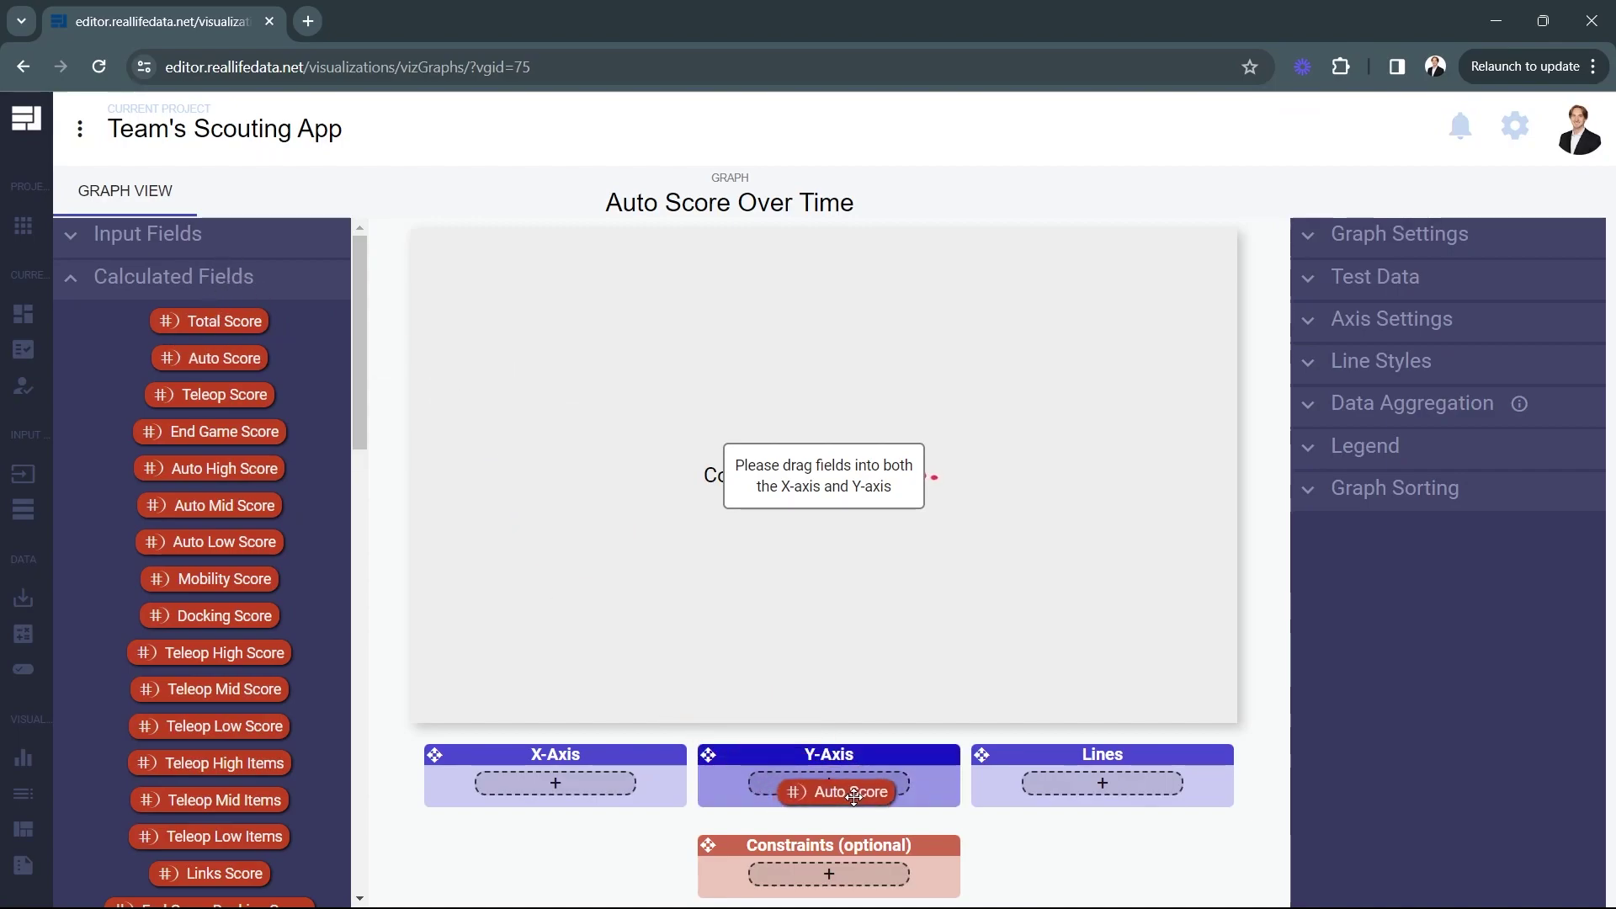
{"action": "left_click", "coordinate": [88, 236]}
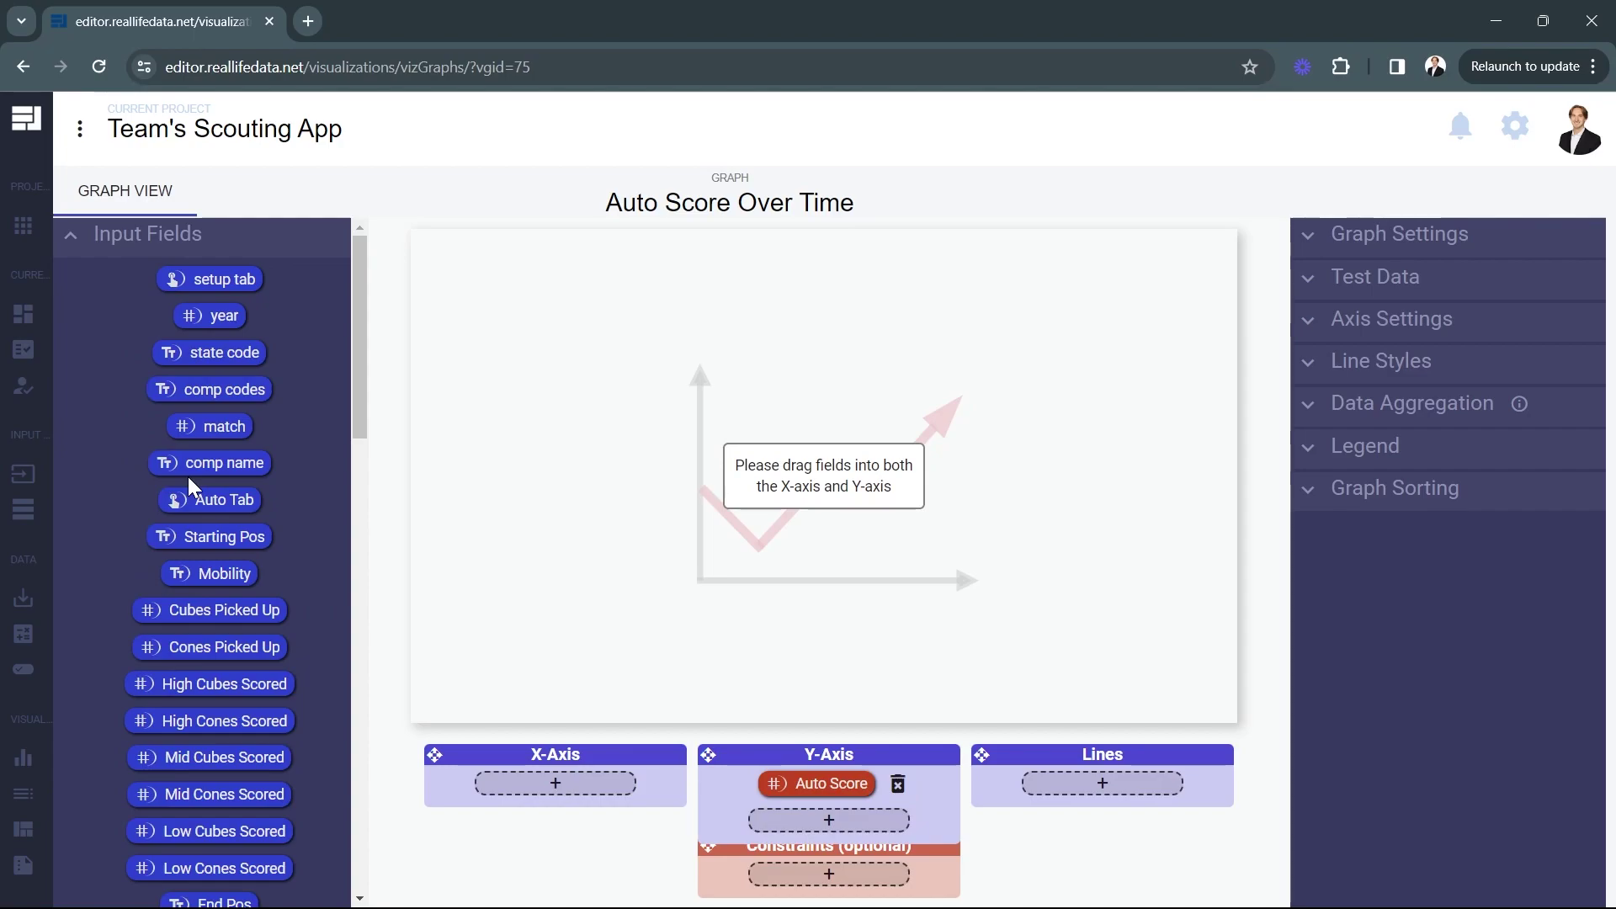
{"action": "left_click_drag", "start_coordinate": [216, 434], "coordinate": [555, 783]}
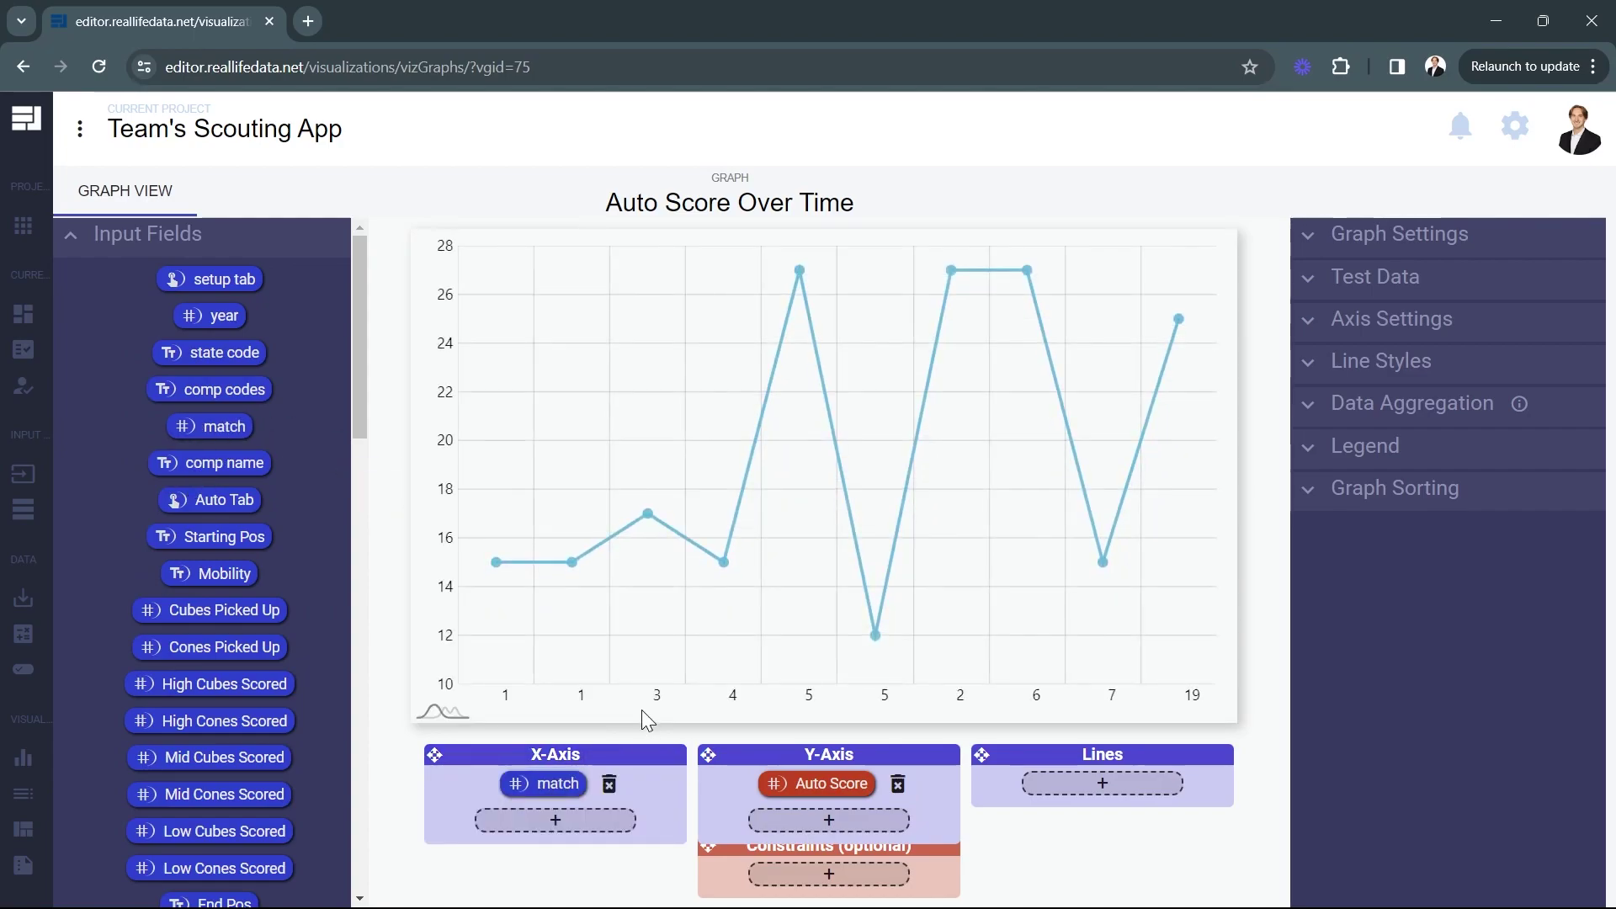
{"action": "scroll", "coordinate": [286, 574], "scroll_direction": "down", "scroll_amount": 17}
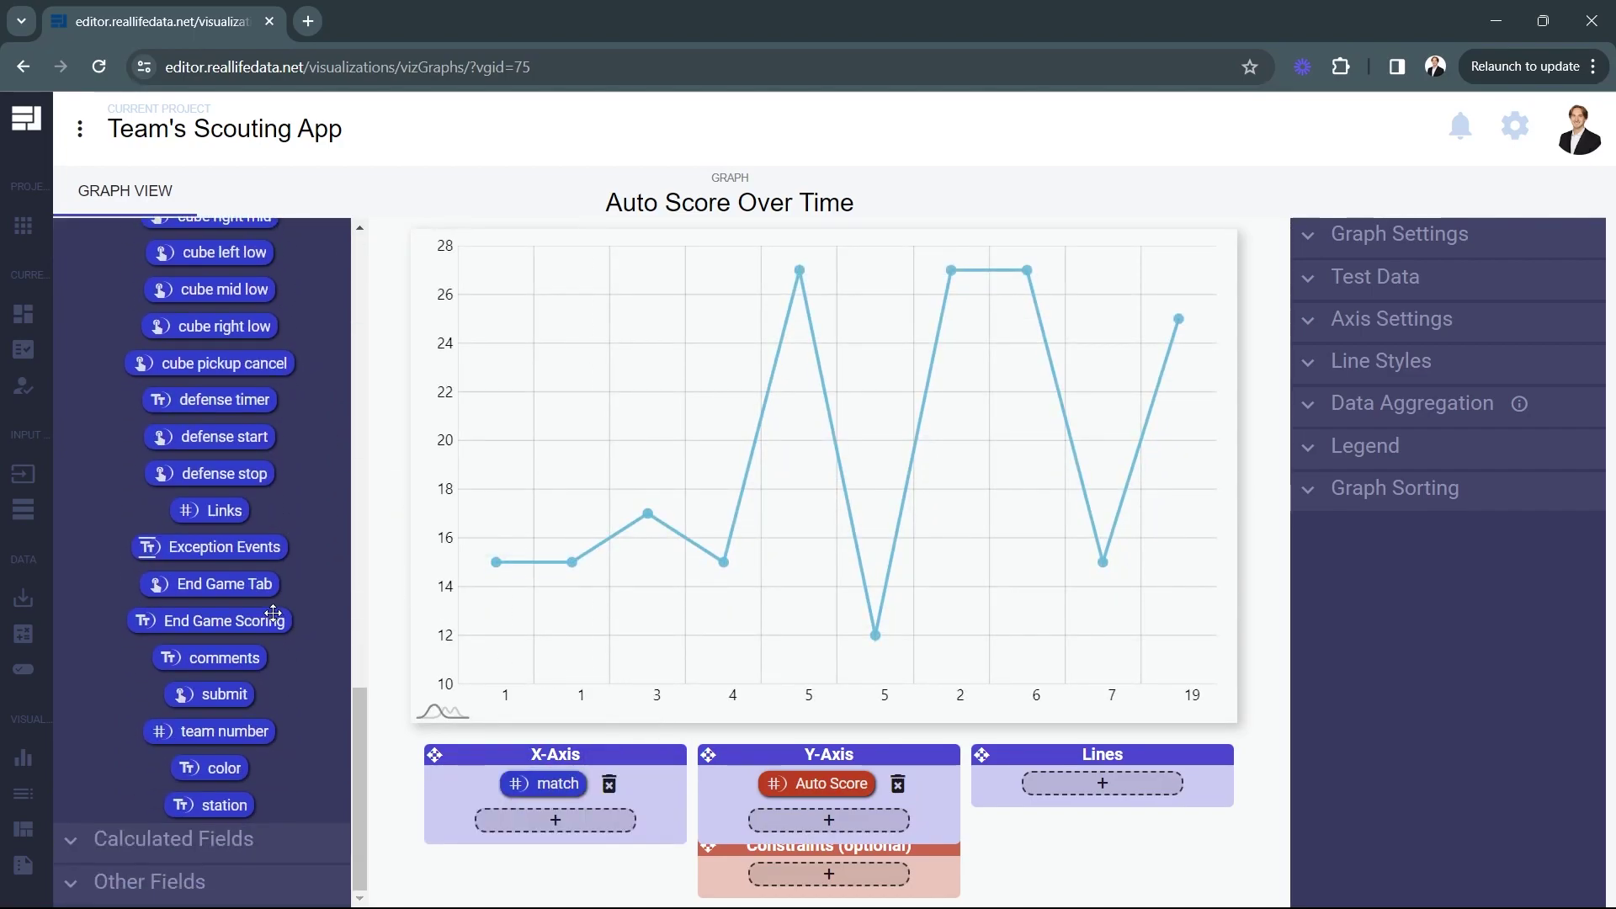
{"action": "left_click_drag", "start_coordinate": [237, 734], "coordinate": [1102, 795]}
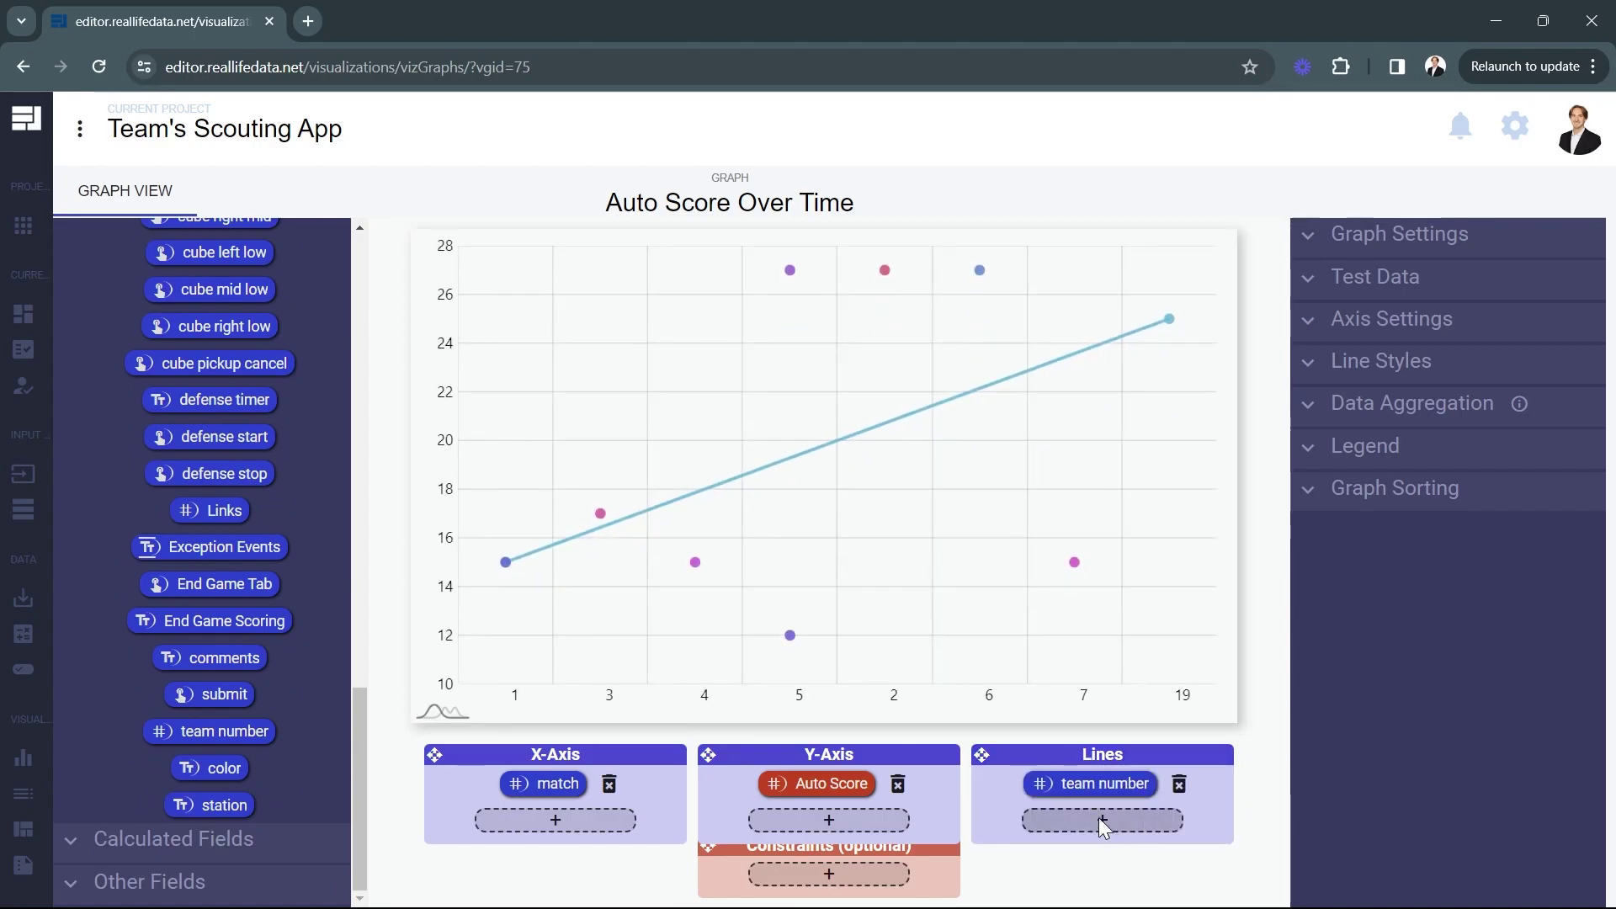
Set the graph's test data to a maximum of 109 rows and sort the graph on the match field.
{"action": "left_click", "coordinate": [1391, 294]}
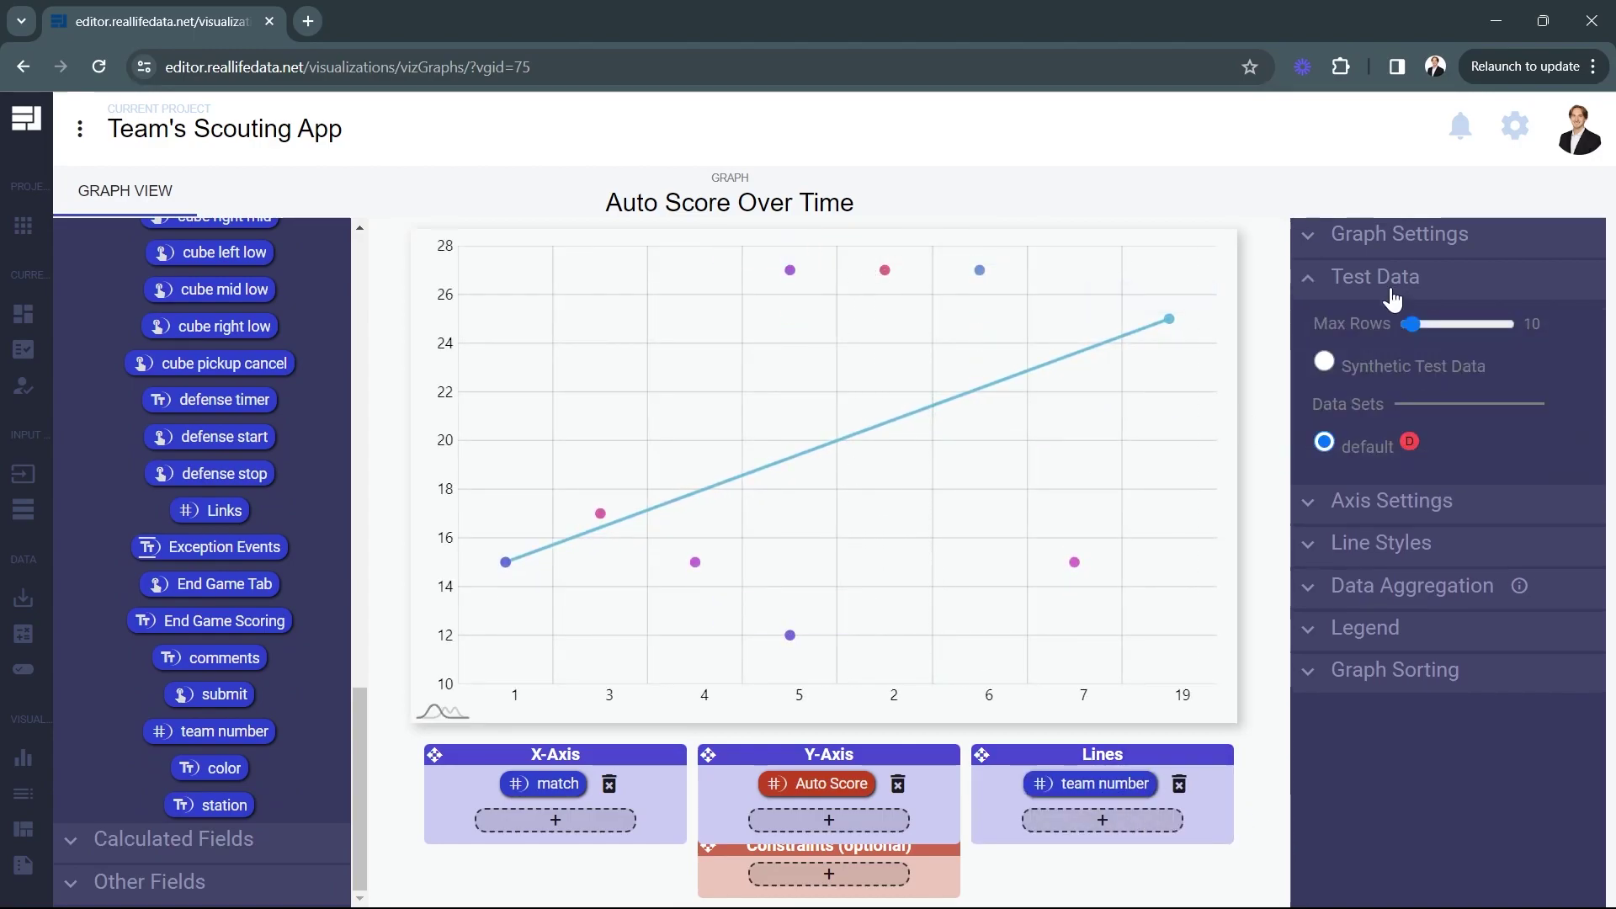
{"action": "left_click", "coordinate": [1461, 325]}
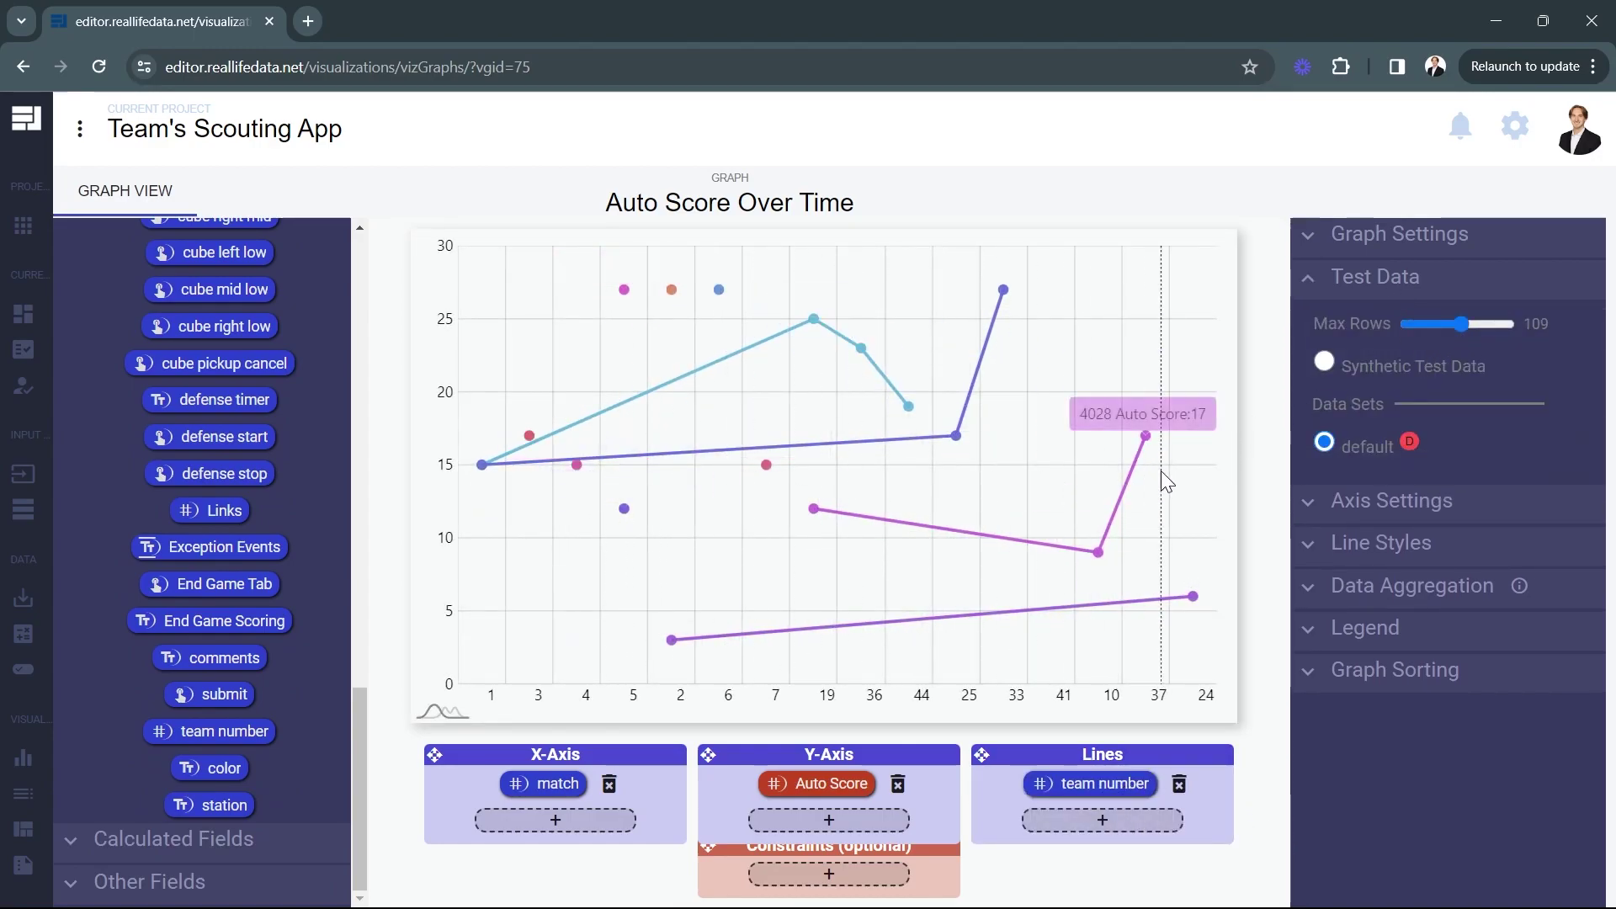
{"action": "left_click", "coordinate": [1376, 683]}
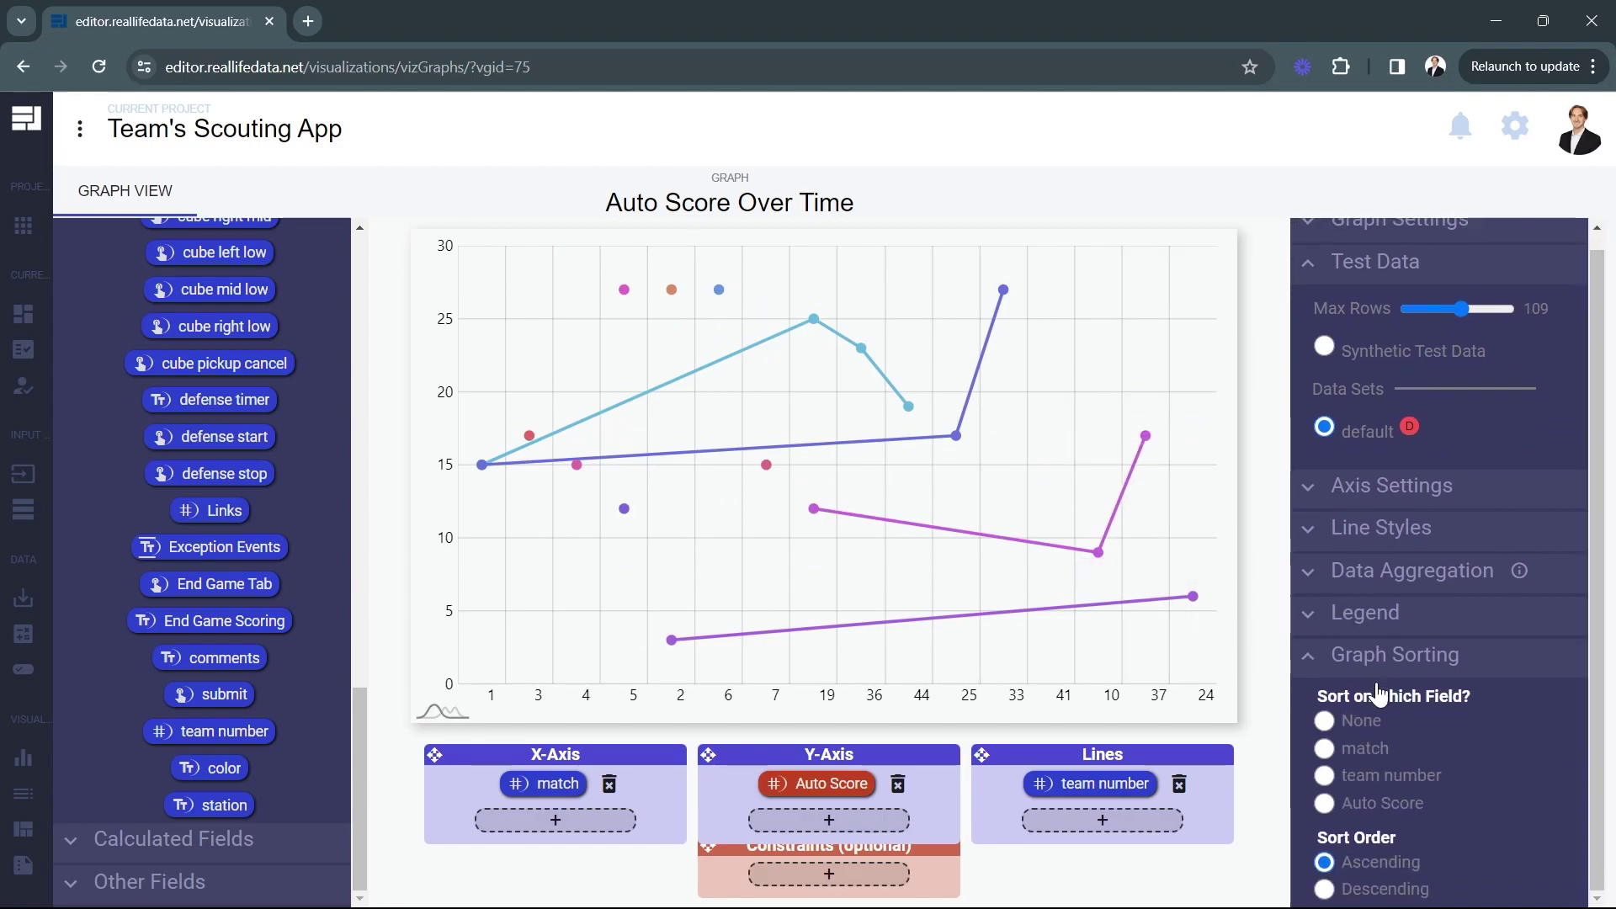
{"action": "left_click", "coordinate": [1327, 752]}
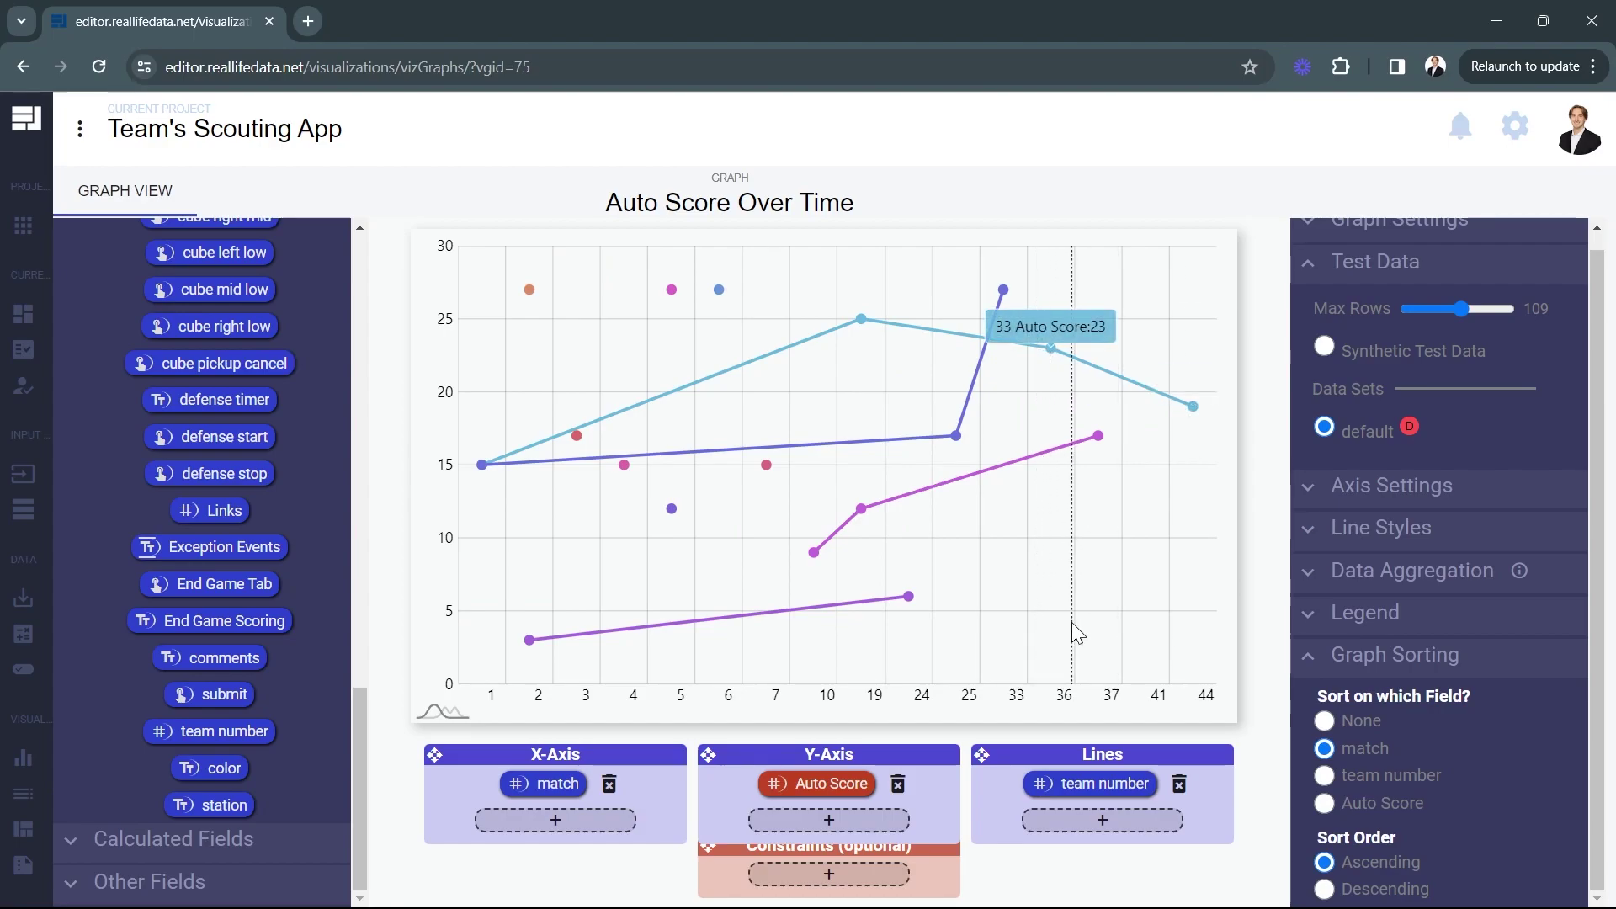
Return to the Overview Dashboard's Auto page and stretch the Auto Table across the full page width.
{"action": "mouse_move", "coordinate": [74, 829]}
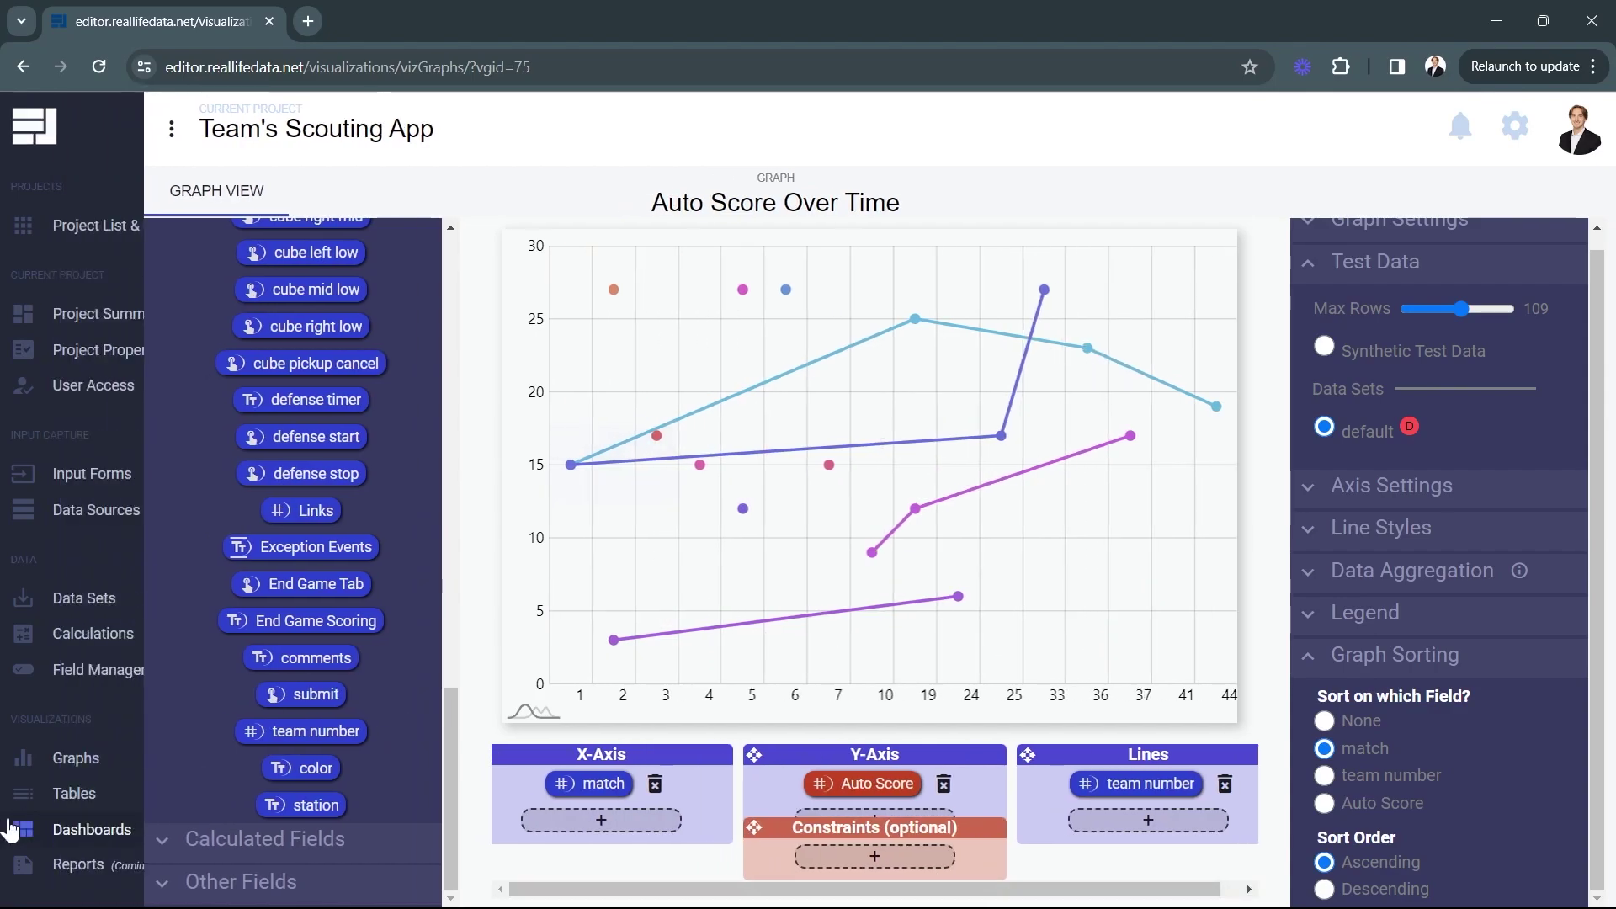
{"action": "left_click", "coordinate": [75, 829]}
{"action": "left_click", "coordinate": [93, 840]}
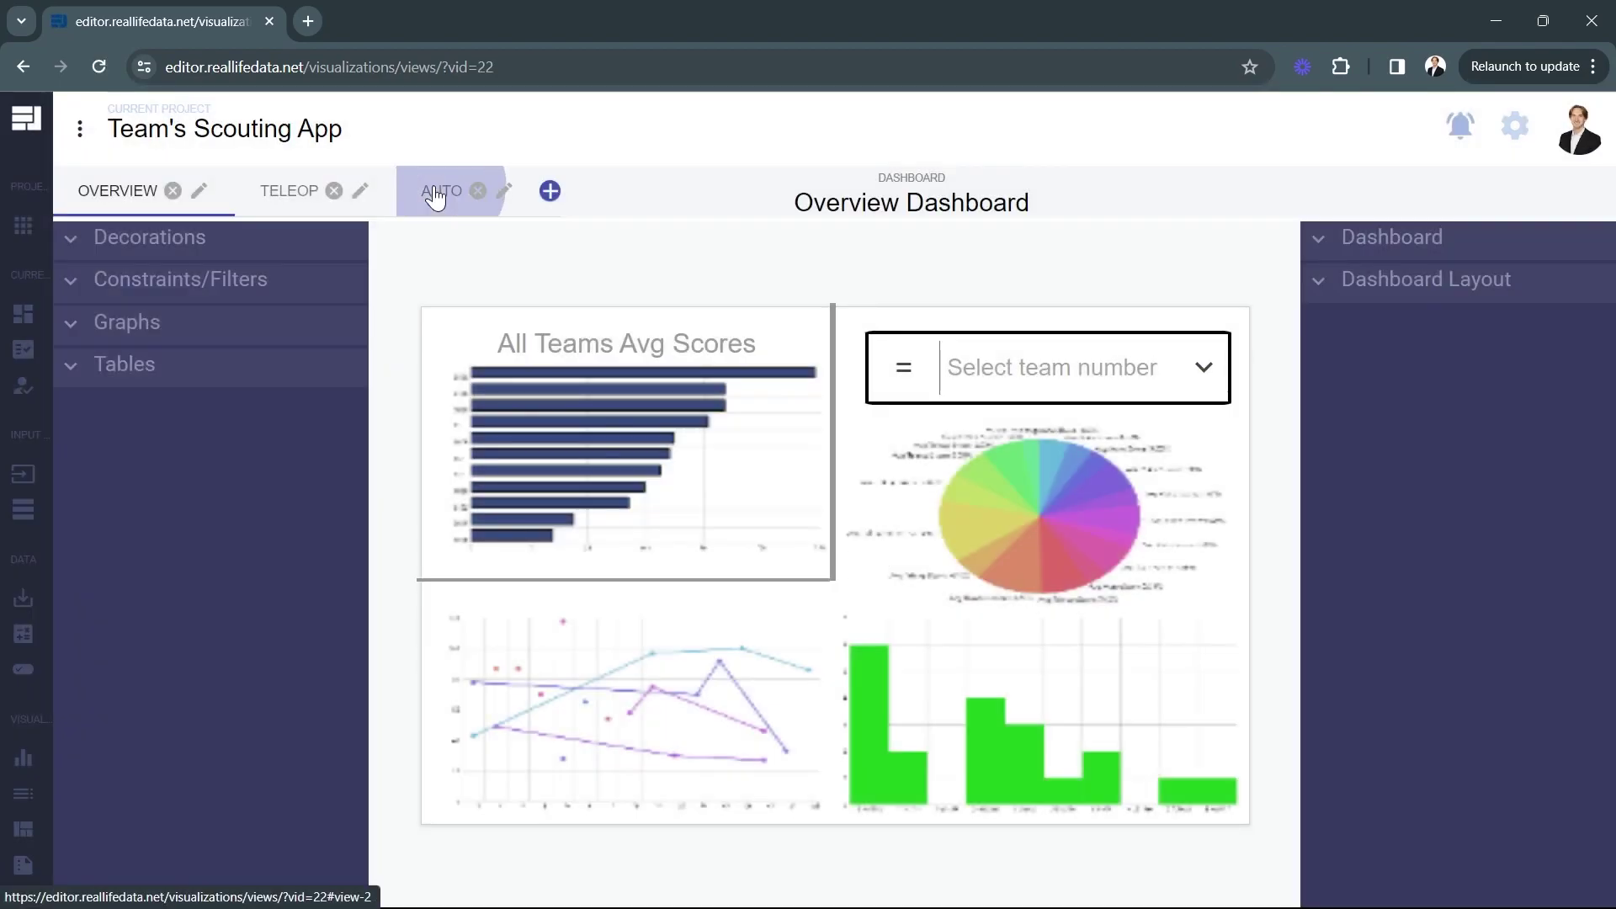
{"action": "left_click", "coordinate": [440, 190]}
{"action": "left_click", "coordinate": [707, 622]}
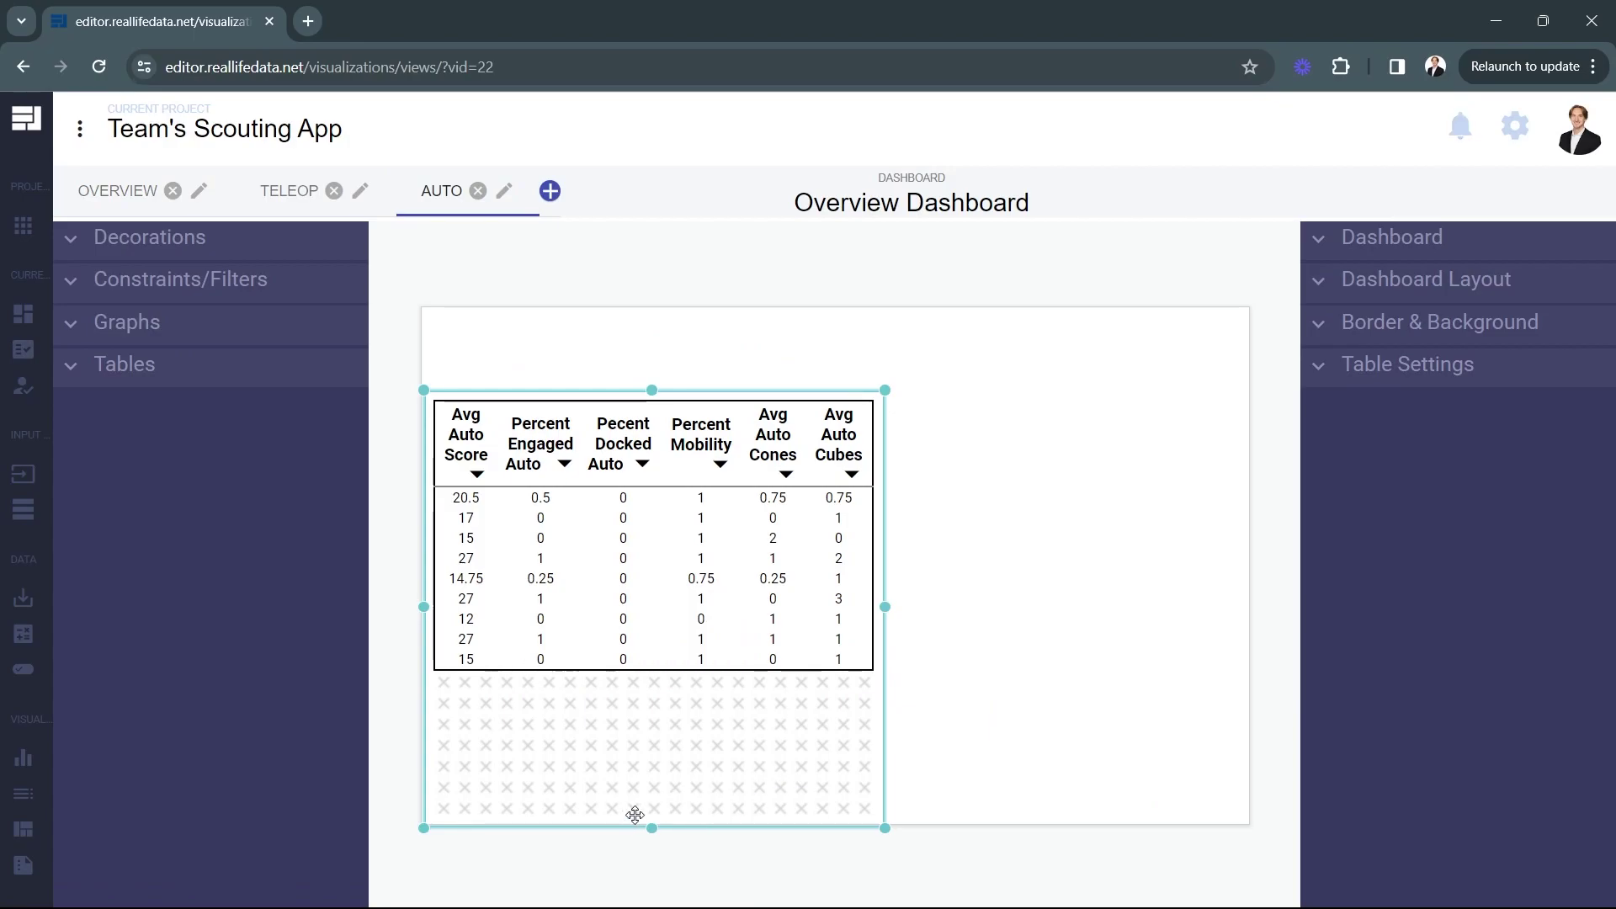
{"action": "left_click", "coordinate": [655, 840]}
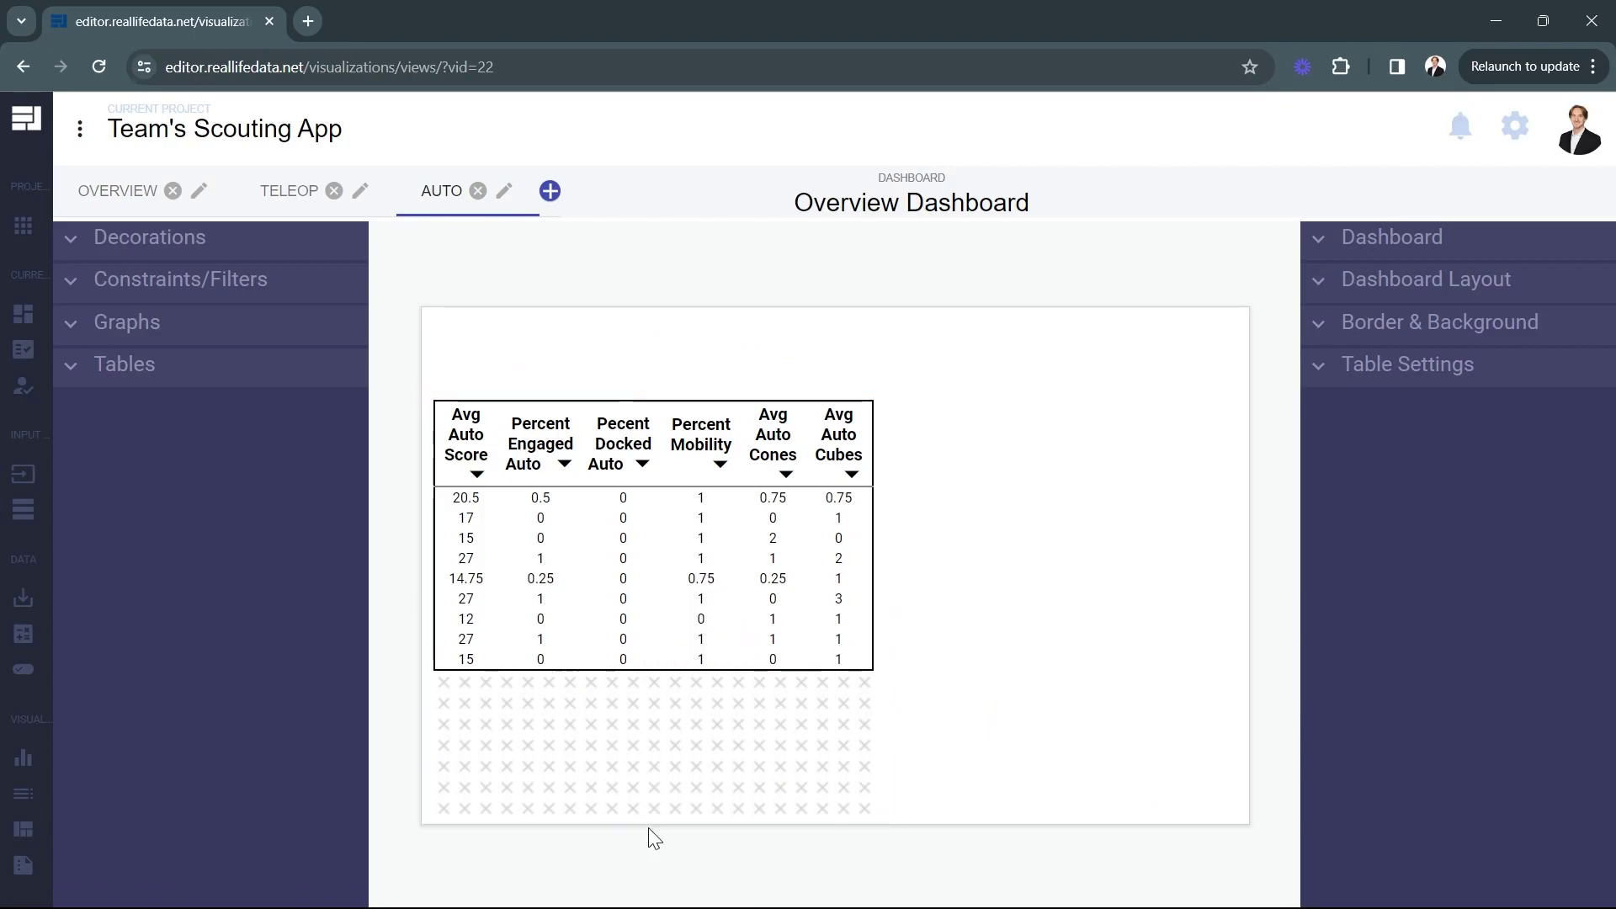
{"action": "left_click_drag", "start_coordinate": [652, 770], "coordinate": [652, 701]}
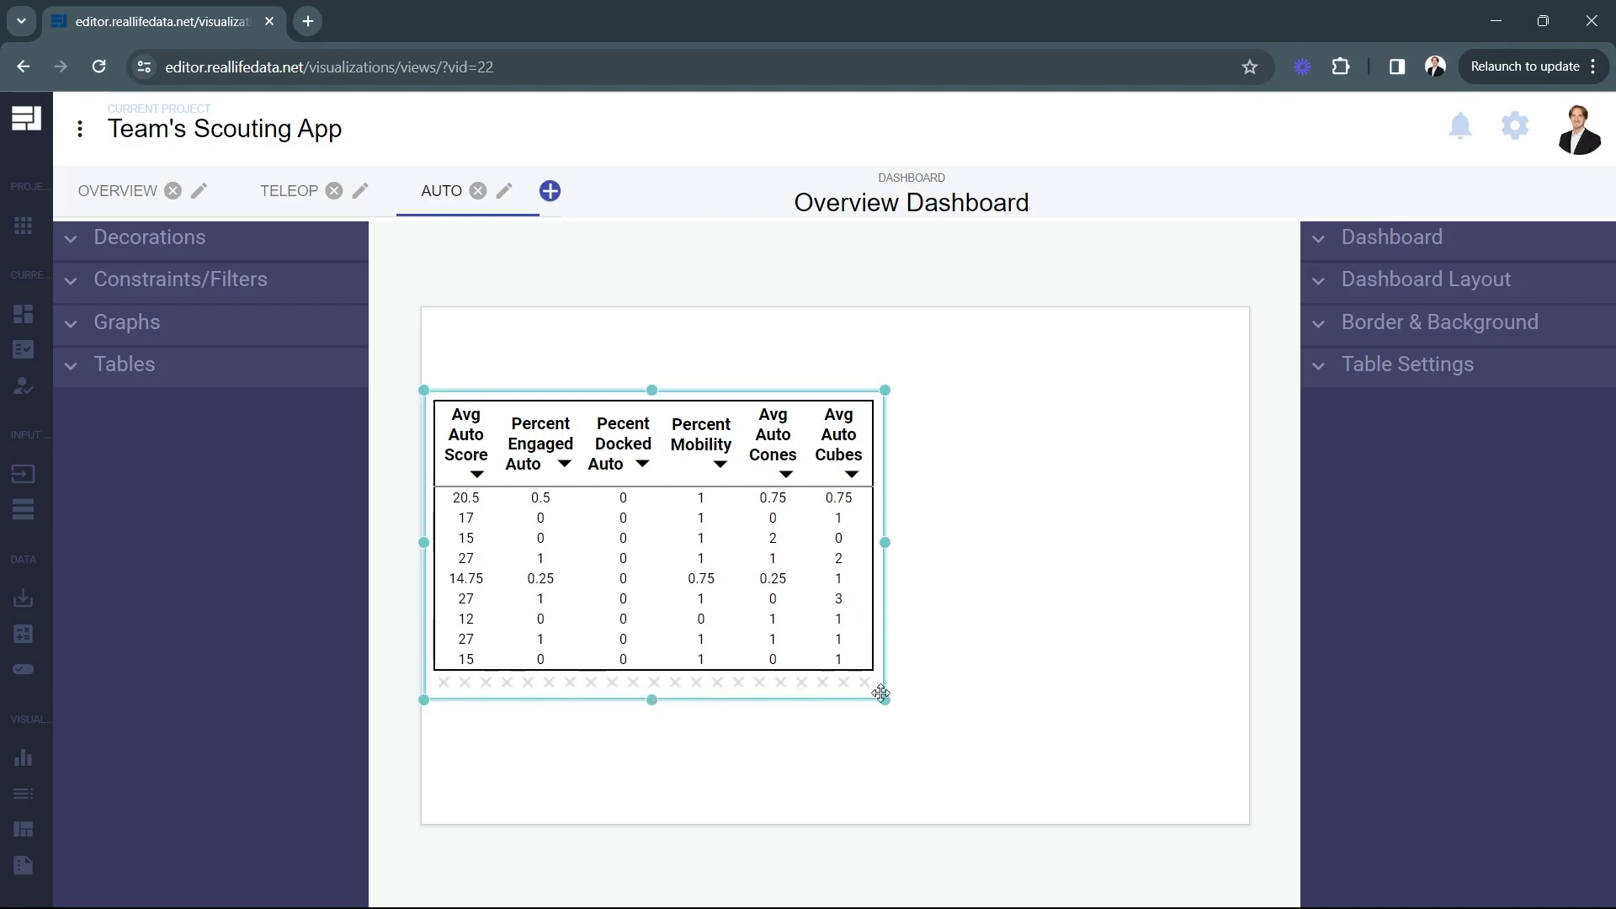
{"action": "left_click_drag", "start_coordinate": [885, 701], "coordinate": [1252, 784]}
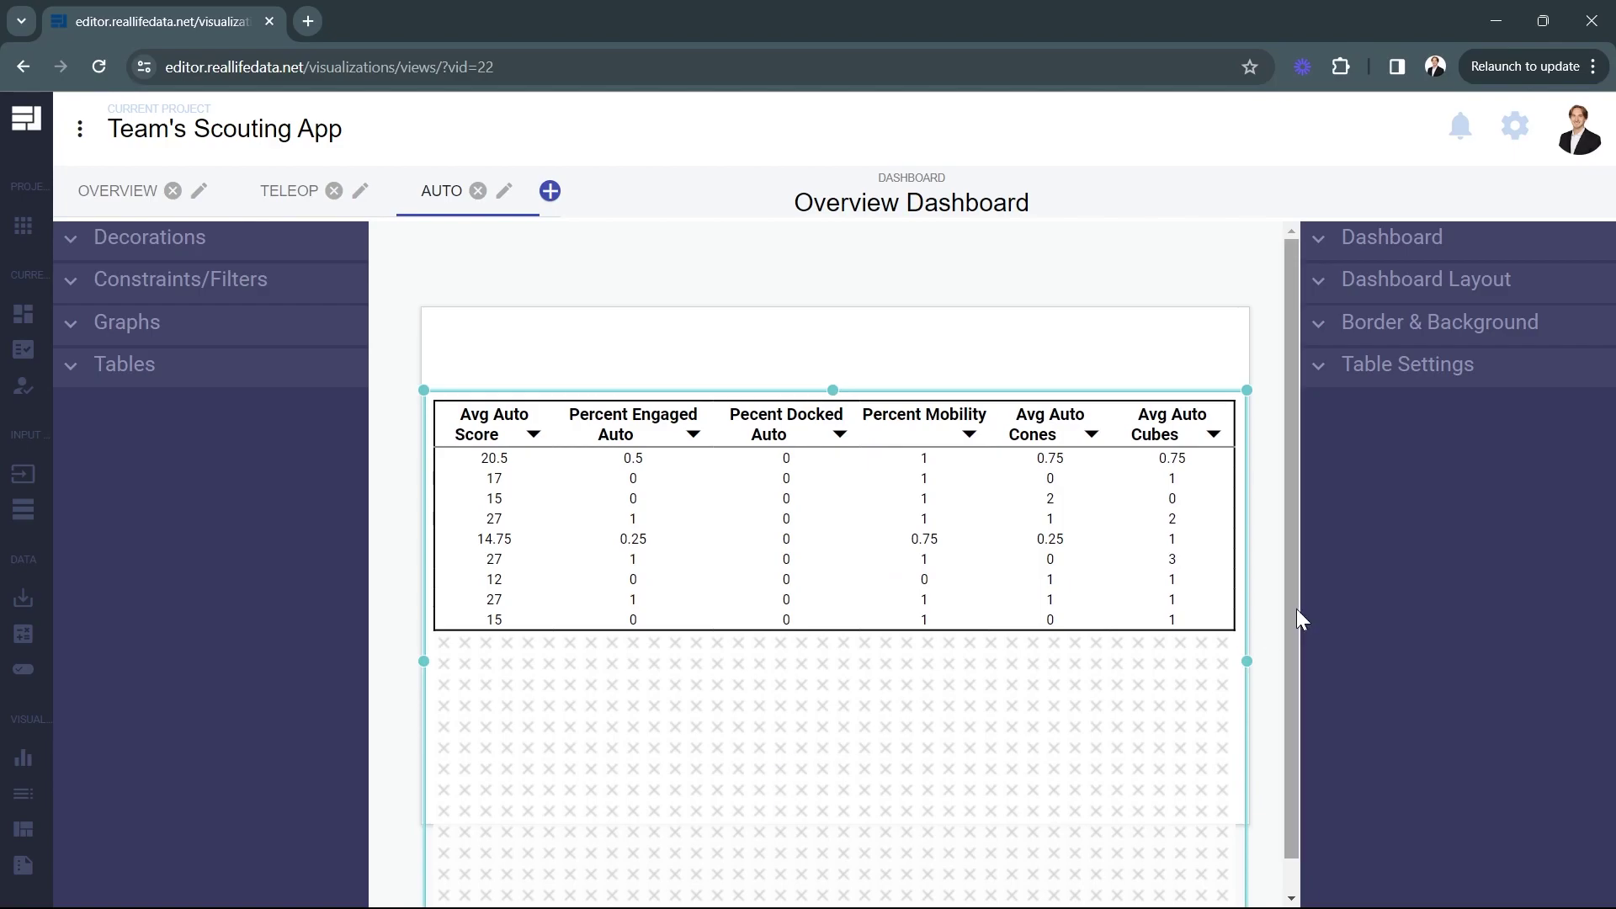
Shorten the Auto Table to fit its rows and move it up slightly, leaving space above and below it.
{"action": "scroll", "coordinate": [1304, 597], "scroll_direction": "down", "scroll_amount": 1}
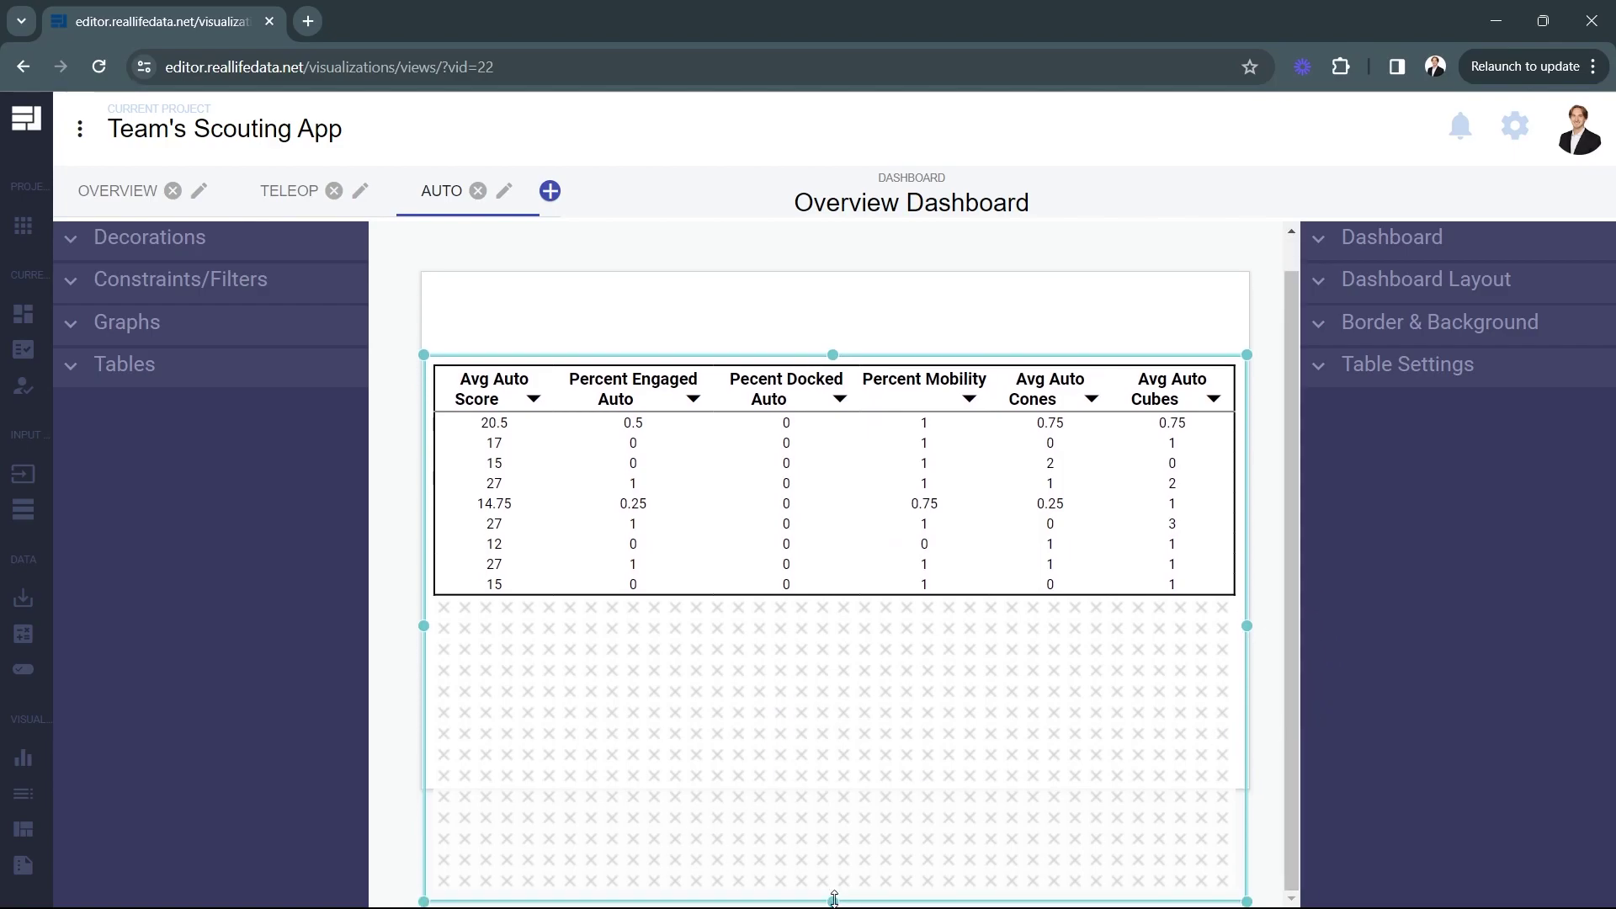
{"action": "left_click_drag", "start_coordinate": [833, 899], "coordinate": [841, 835]}
{"action": "left_click_drag", "start_coordinate": [855, 705], "coordinate": [823, 649]}
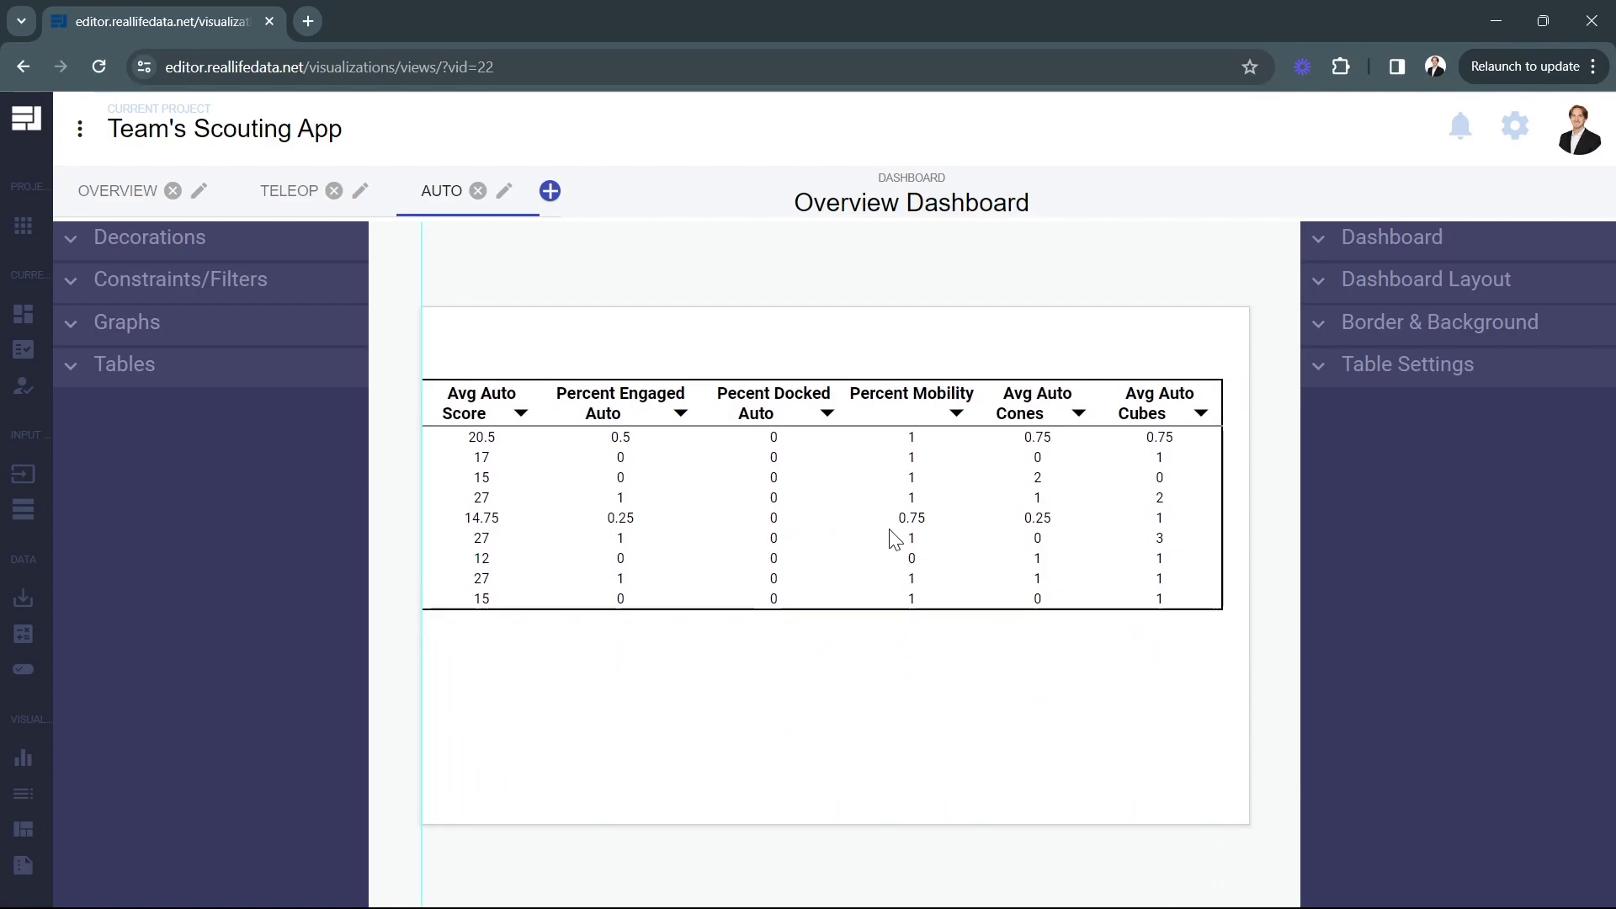
{"action": "left_click", "coordinate": [893, 526]}
{"action": "left_click", "coordinate": [873, 747]}
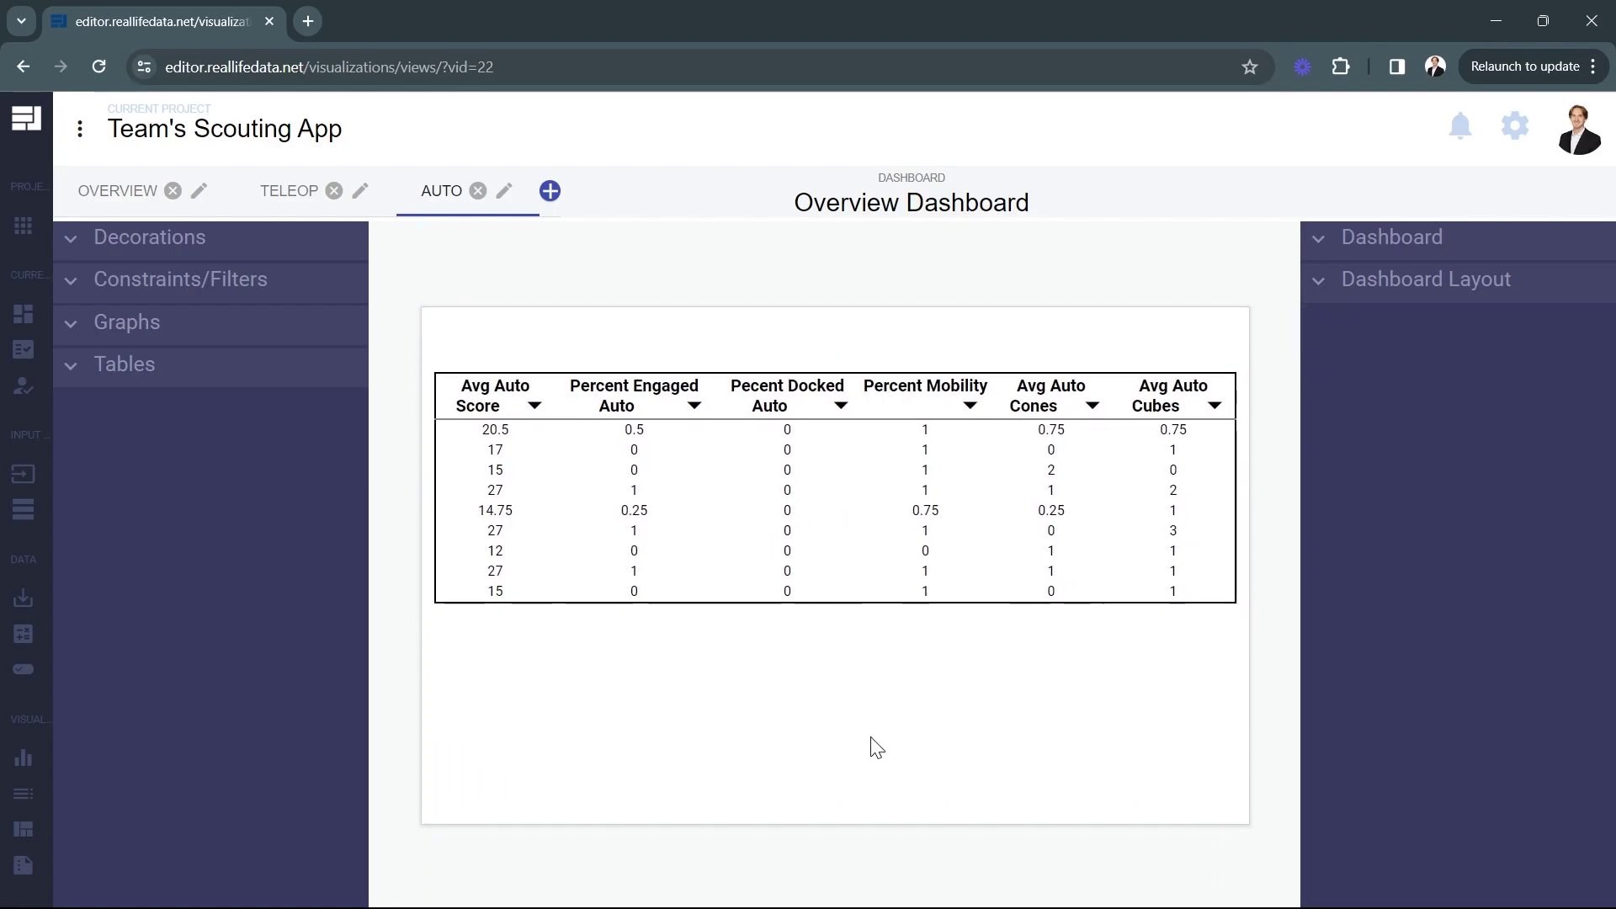
Place the Auto Score Over Time graph below the Auto Table, fitted between the table and page bottom and stretched to full page width.
{"action": "left_click", "coordinate": [160, 327]}
{"action": "scroll", "coordinate": [286, 627], "scroll_direction": "down", "scroll_amount": 6}
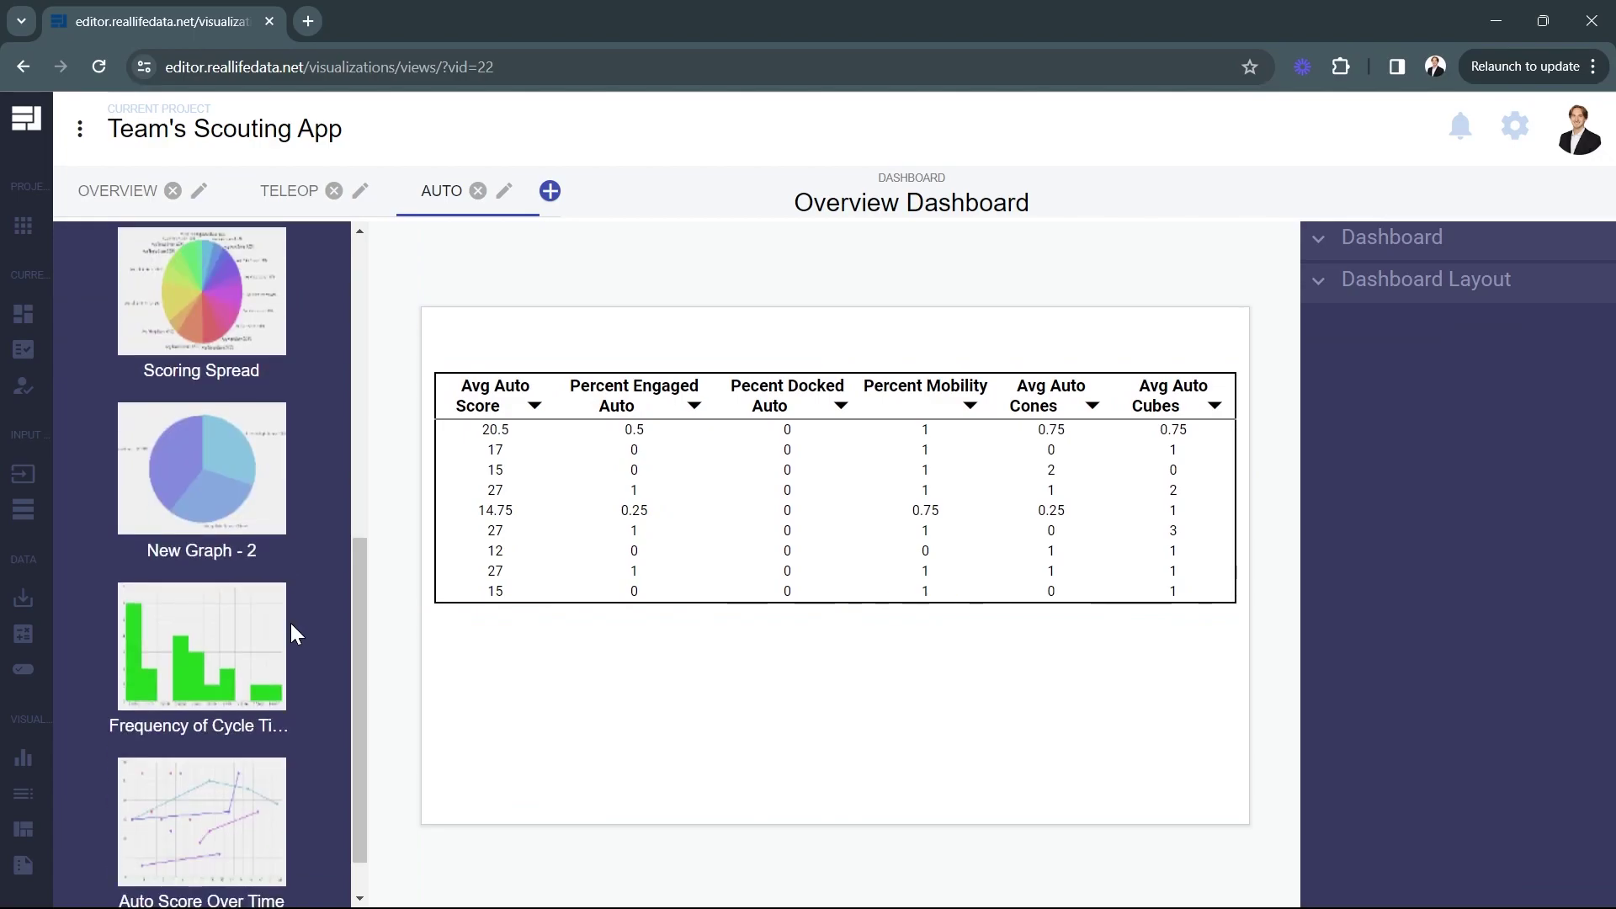
{"action": "left_click_drag", "start_coordinate": [178, 788], "coordinate": [550, 708]}
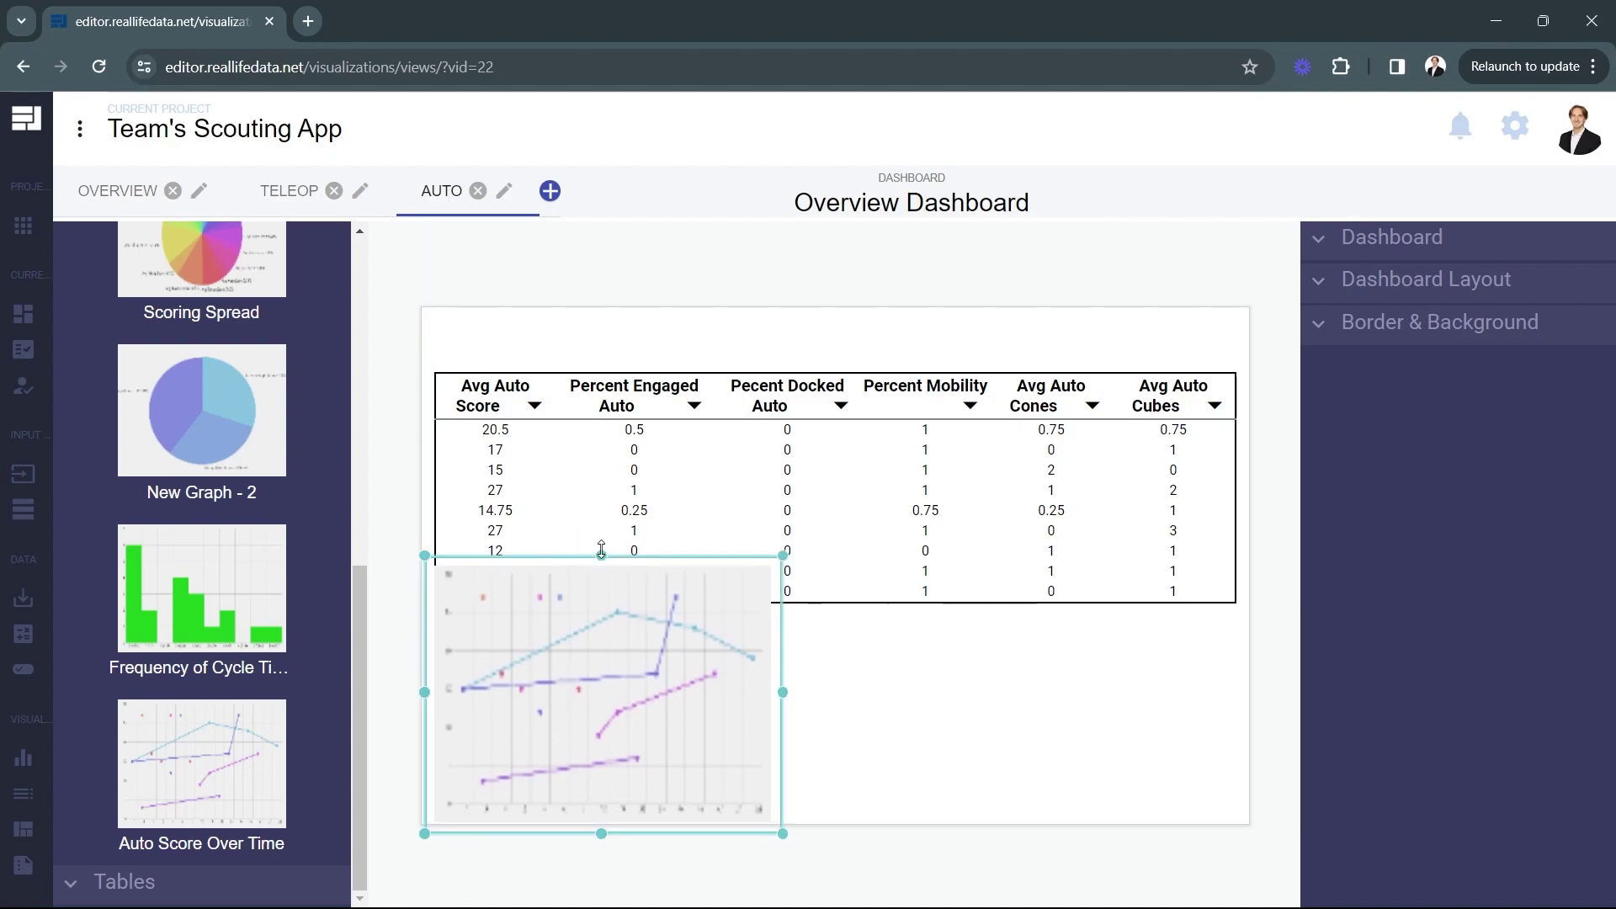
{"action": "left_click", "coordinate": [610, 612]}
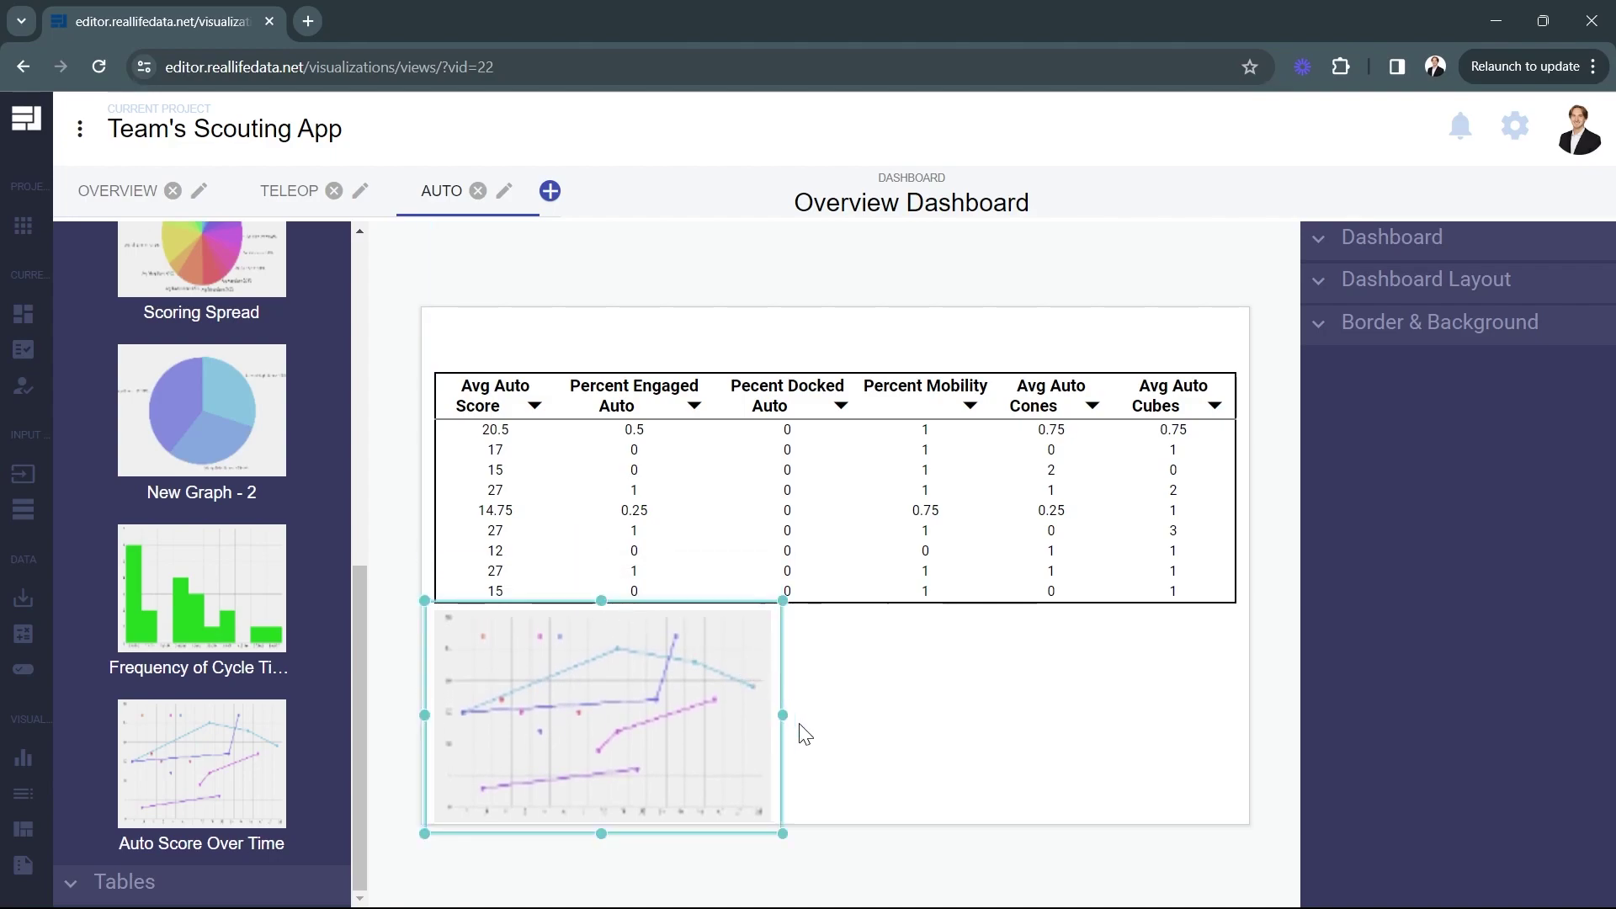
{"action": "left_click_drag", "start_coordinate": [797, 728], "coordinate": [1254, 734]}
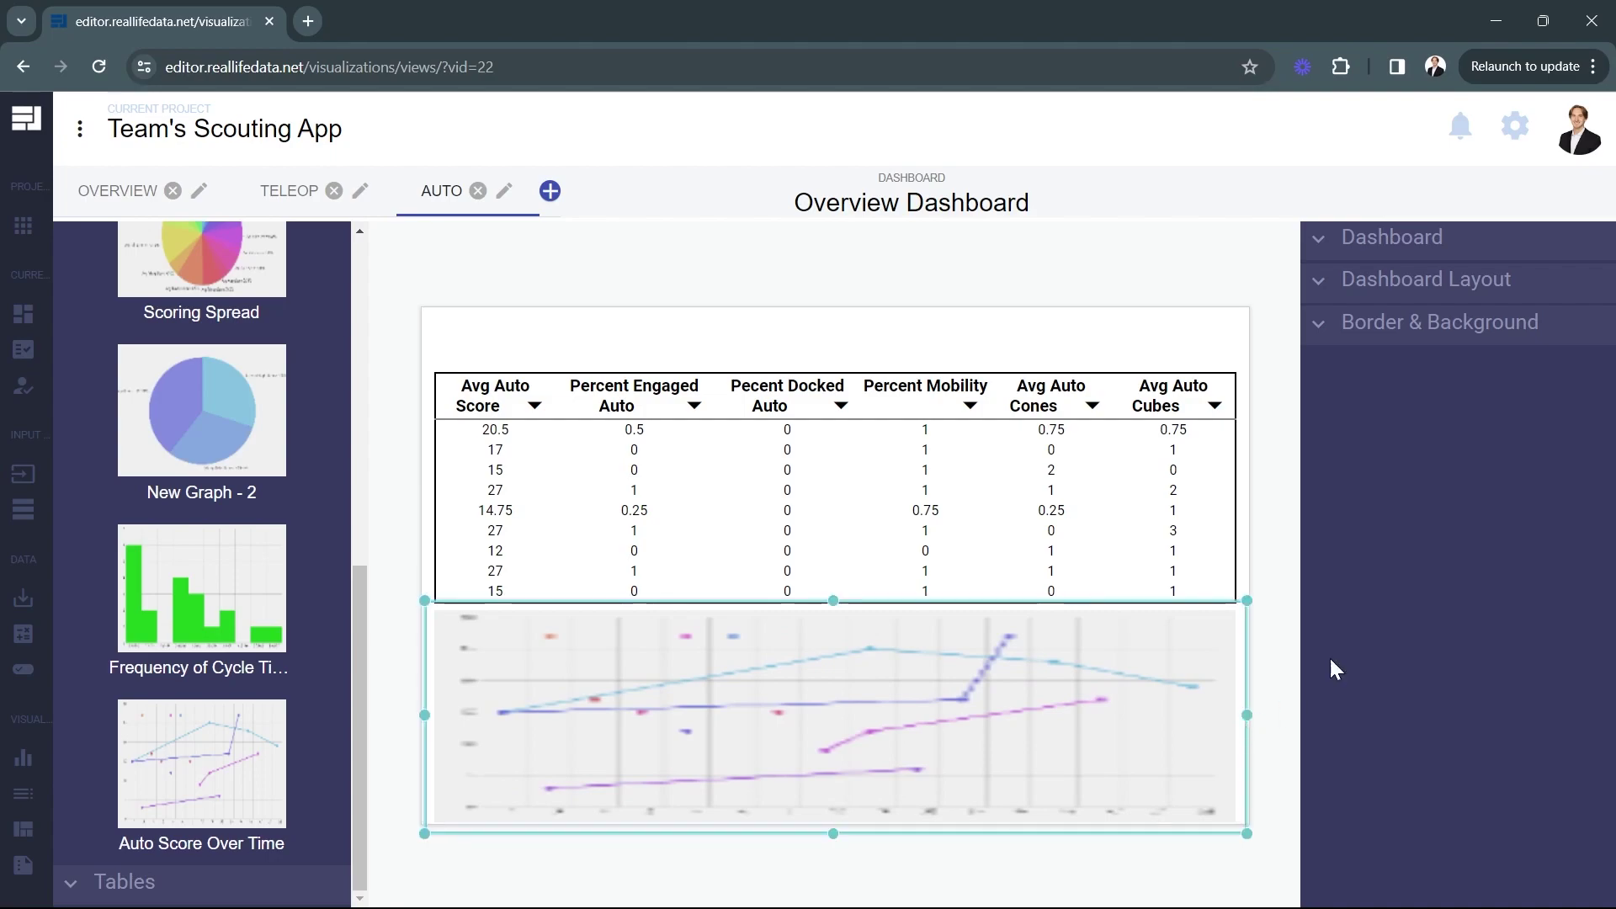
Turn off the background of the Auto Score Over Time graph.
{"action": "left_click", "coordinate": [1399, 334]}
{"action": "left_click", "coordinate": [1334, 412]}
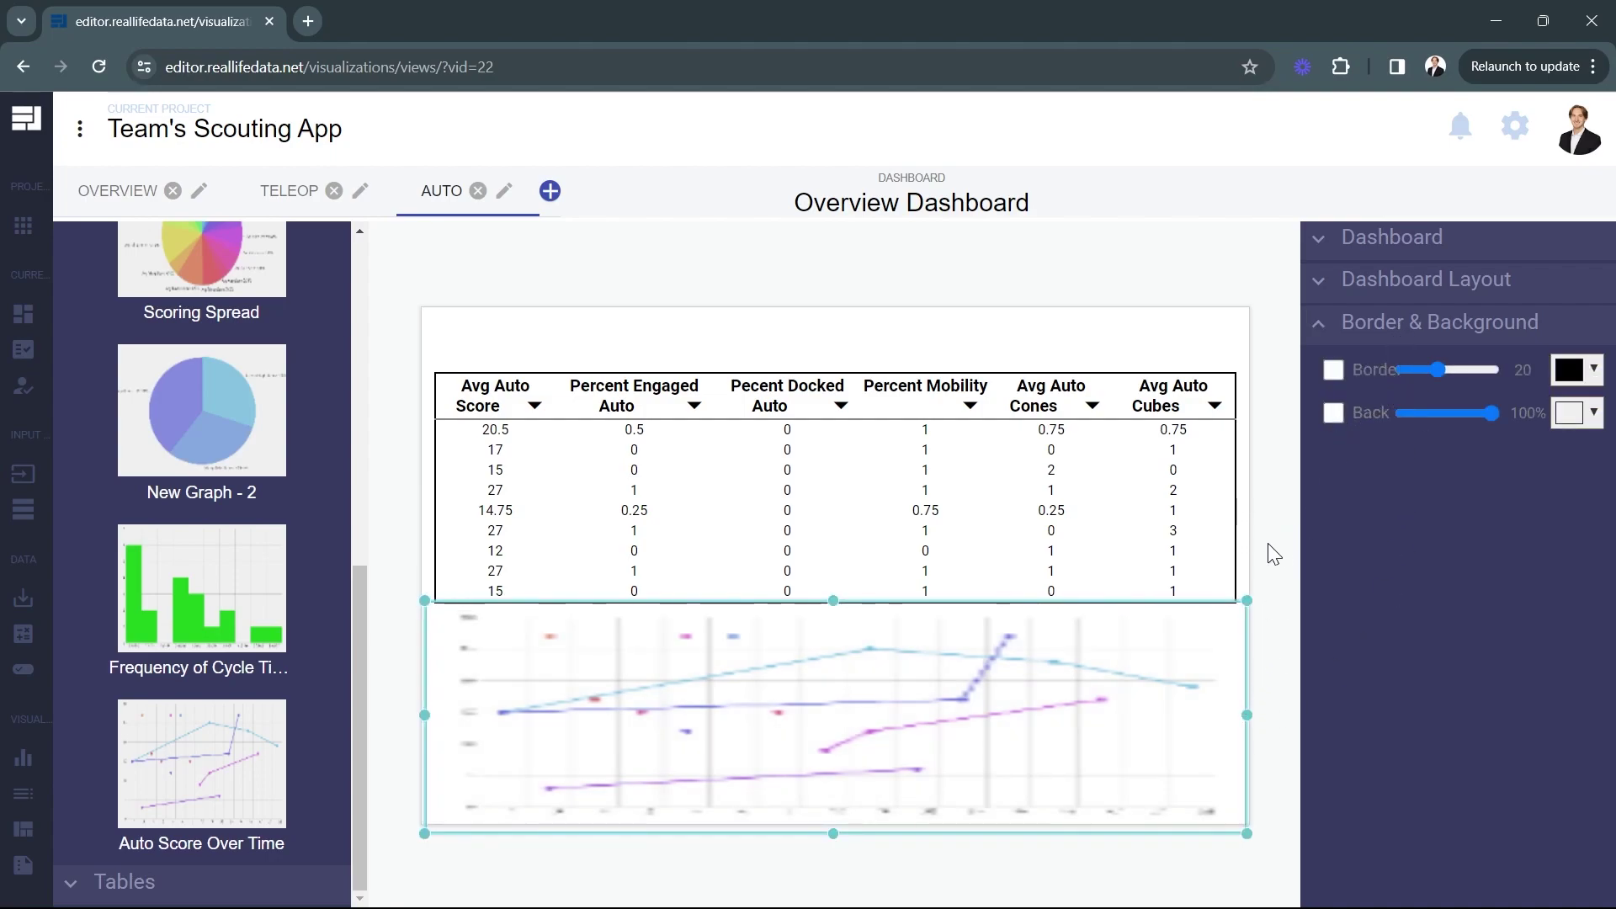
{"action": "left_click", "coordinate": [1273, 562]}
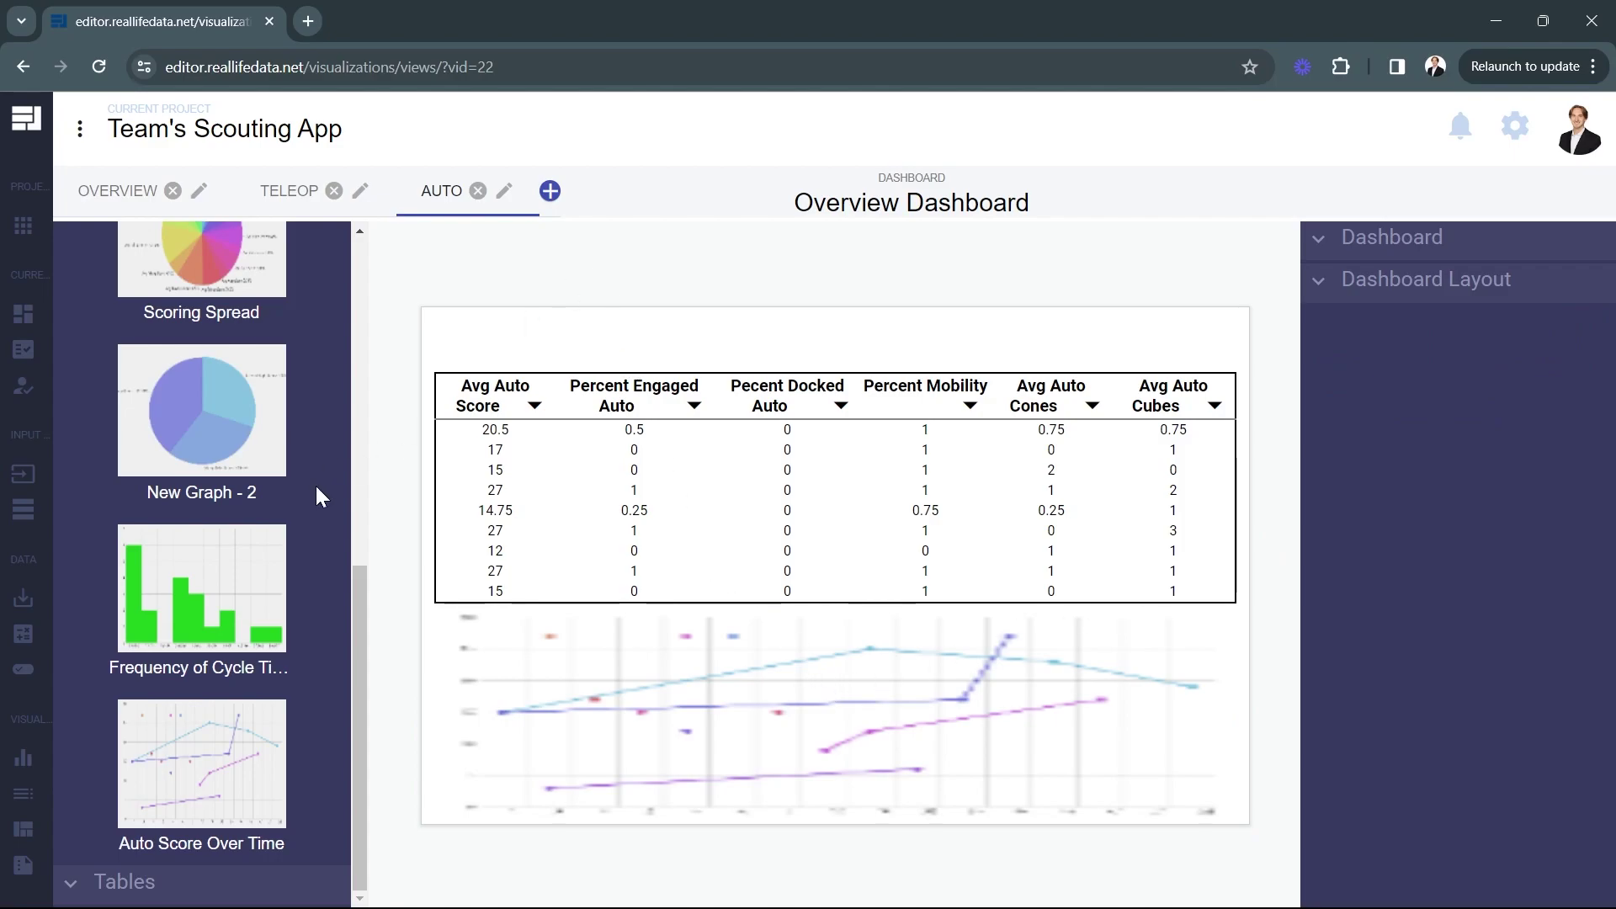
{"action": "left_click_drag", "start_coordinate": [355, 615], "coordinate": [322, 234]}
{"action": "left_click", "coordinate": [252, 324]}
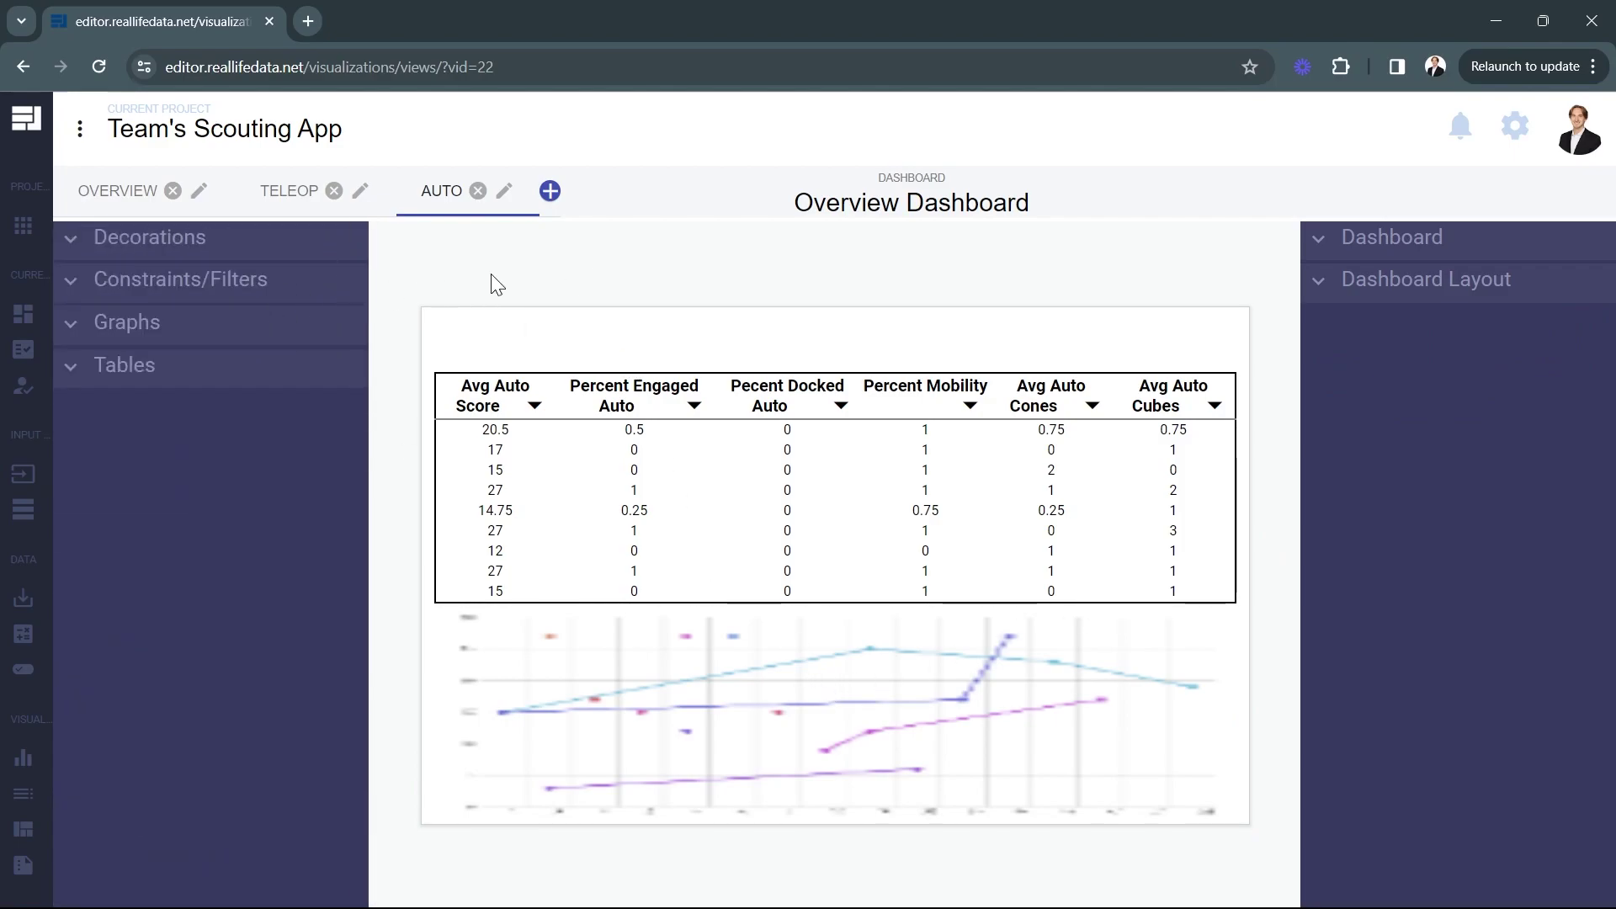
Add a User Select filter constraining the team number field above the Auto Table on the Auto page, as on the Teleop page.
{"action": "left_click", "coordinate": [289, 190]}
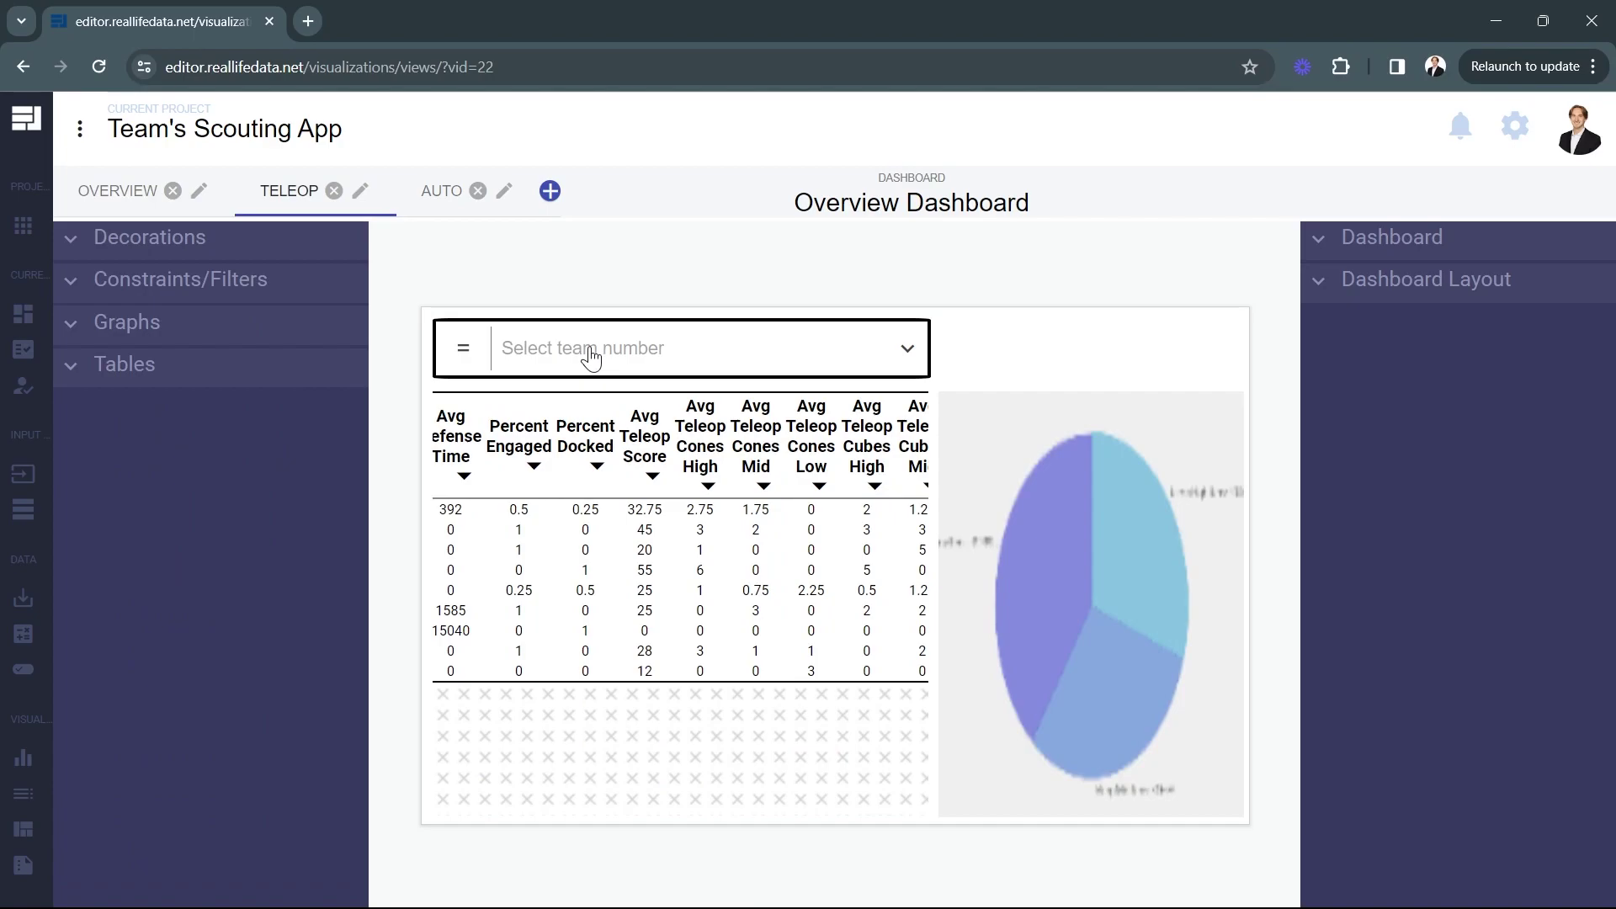
{"action": "left_click", "coordinate": [434, 196]}
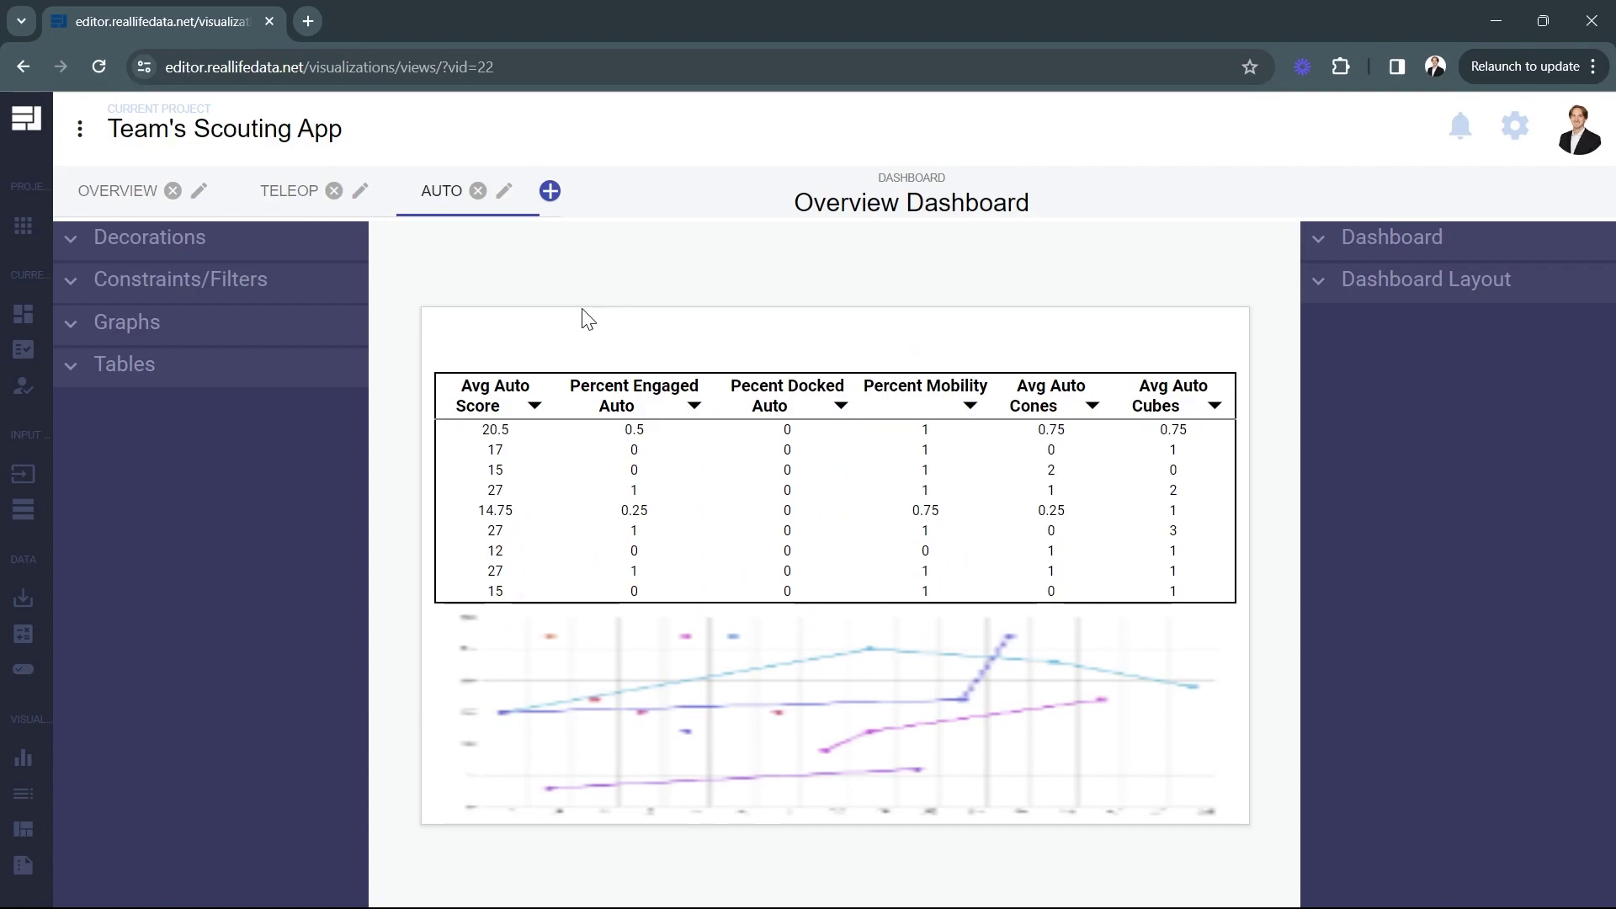
{"action": "left_click", "coordinate": [187, 286]}
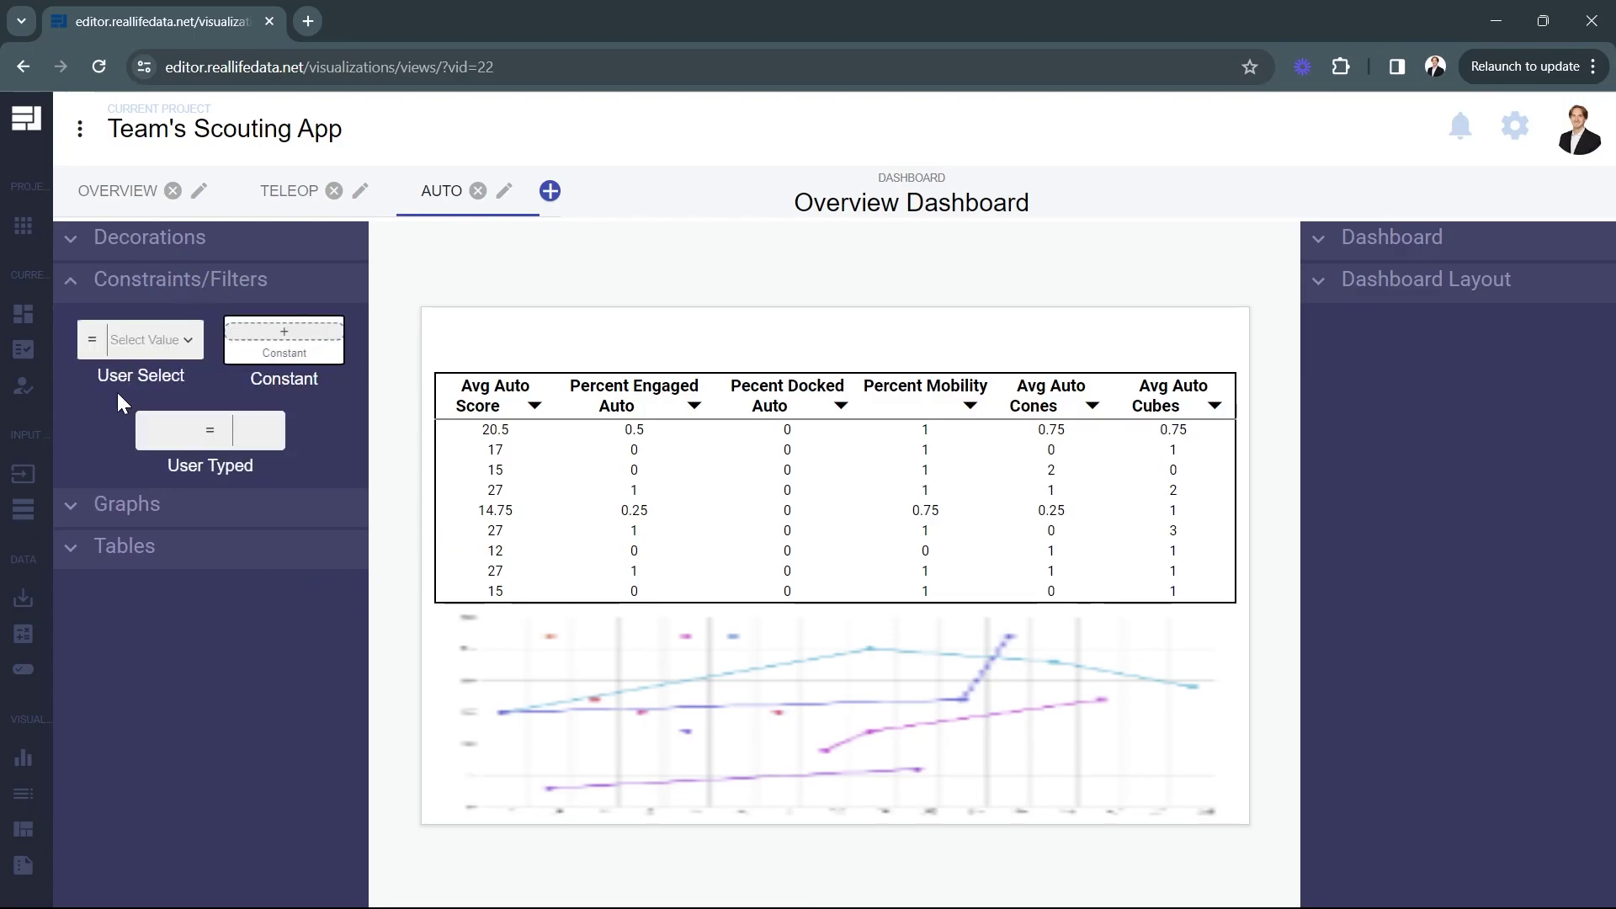
{"action": "left_click_drag", "start_coordinate": [132, 351], "coordinate": [492, 351]}
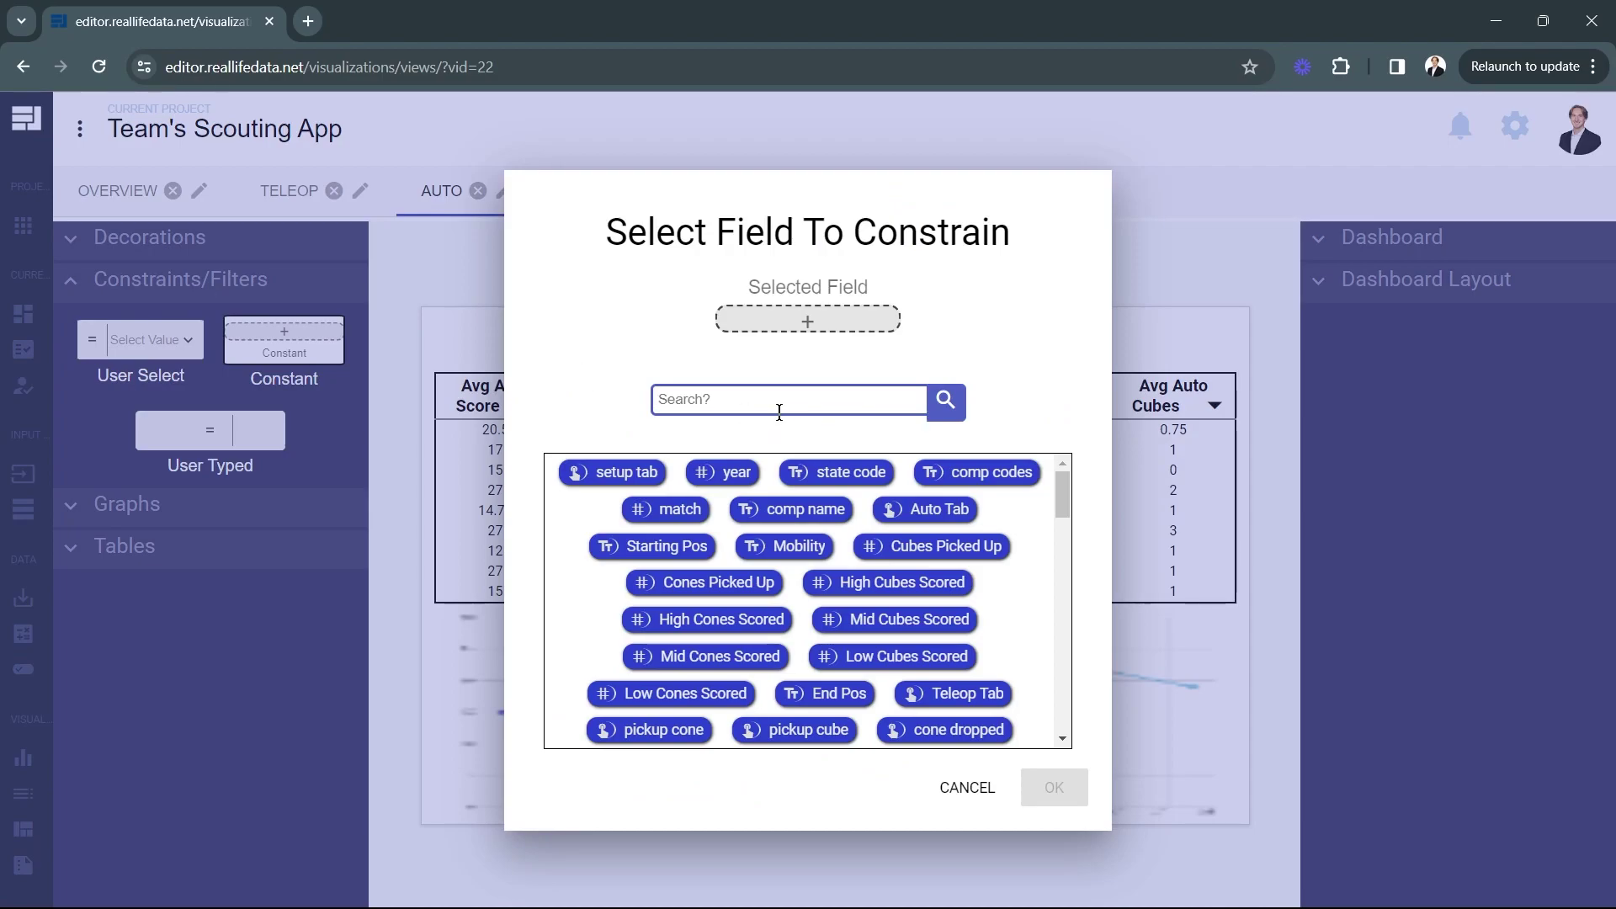
{"action": "type", "text": "team"}
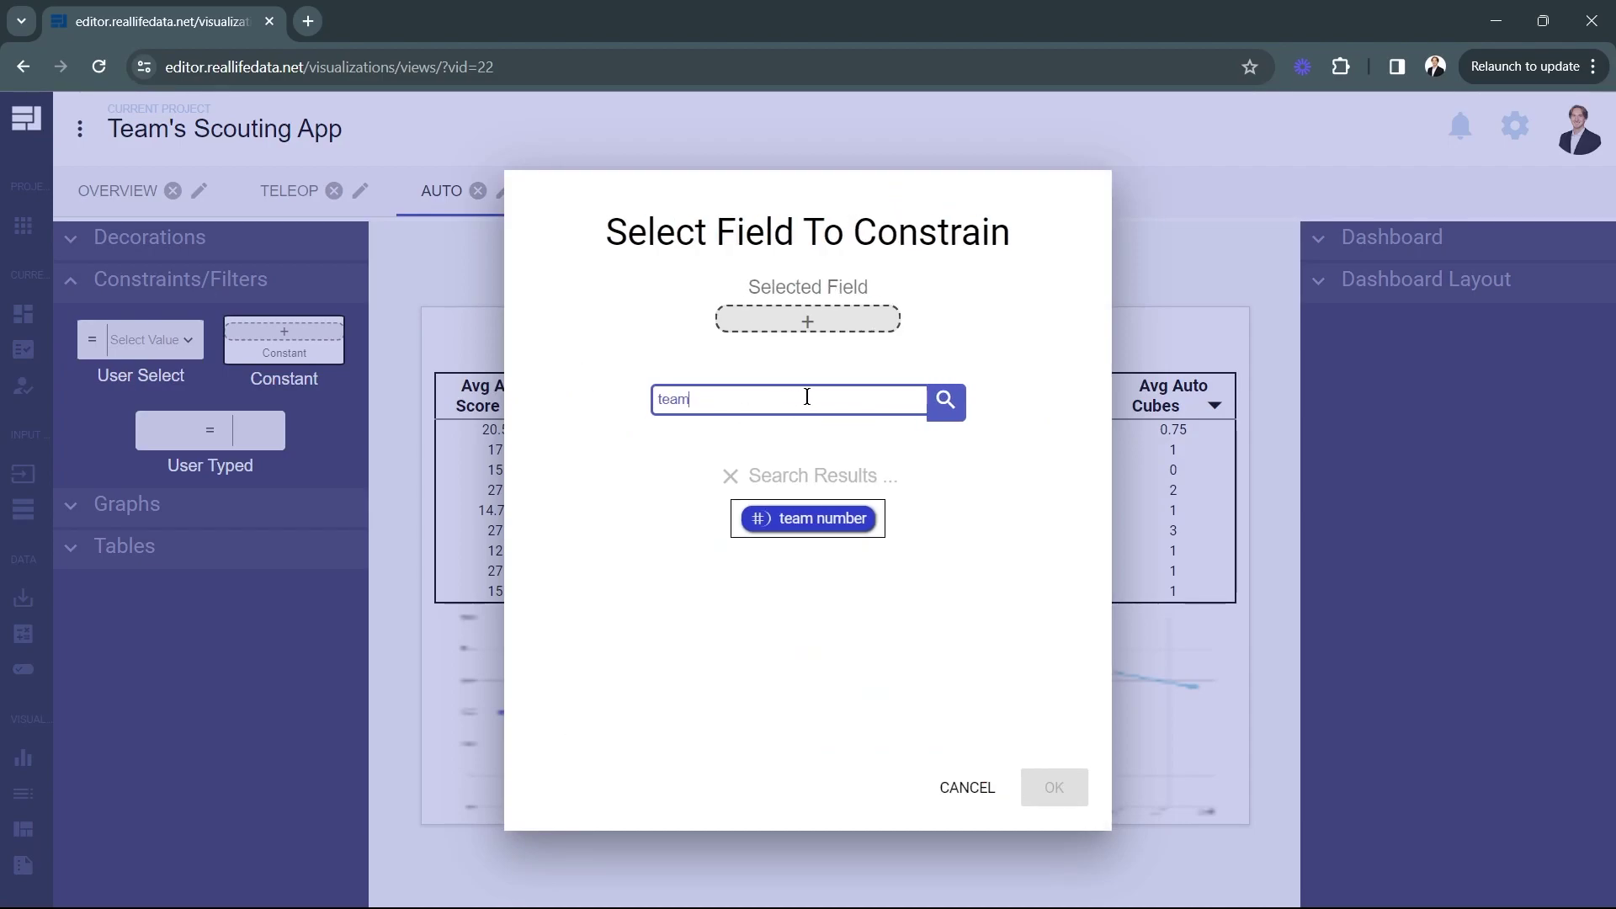
{"action": "left_click", "coordinate": [829, 521]}
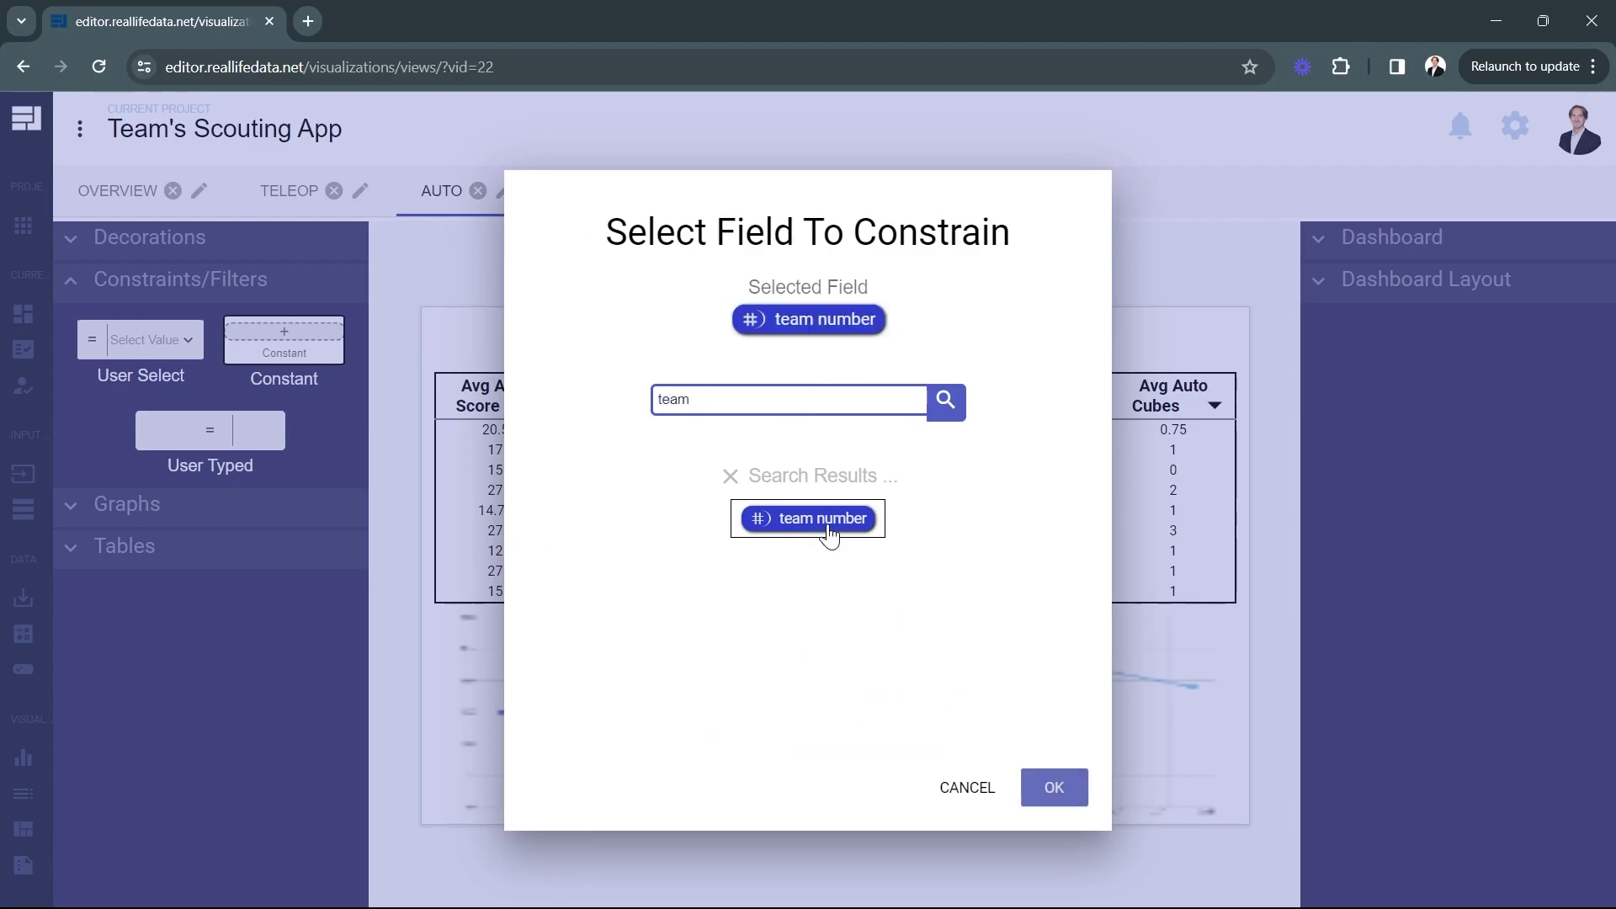
{"action": "left_click", "coordinate": [1055, 787]}
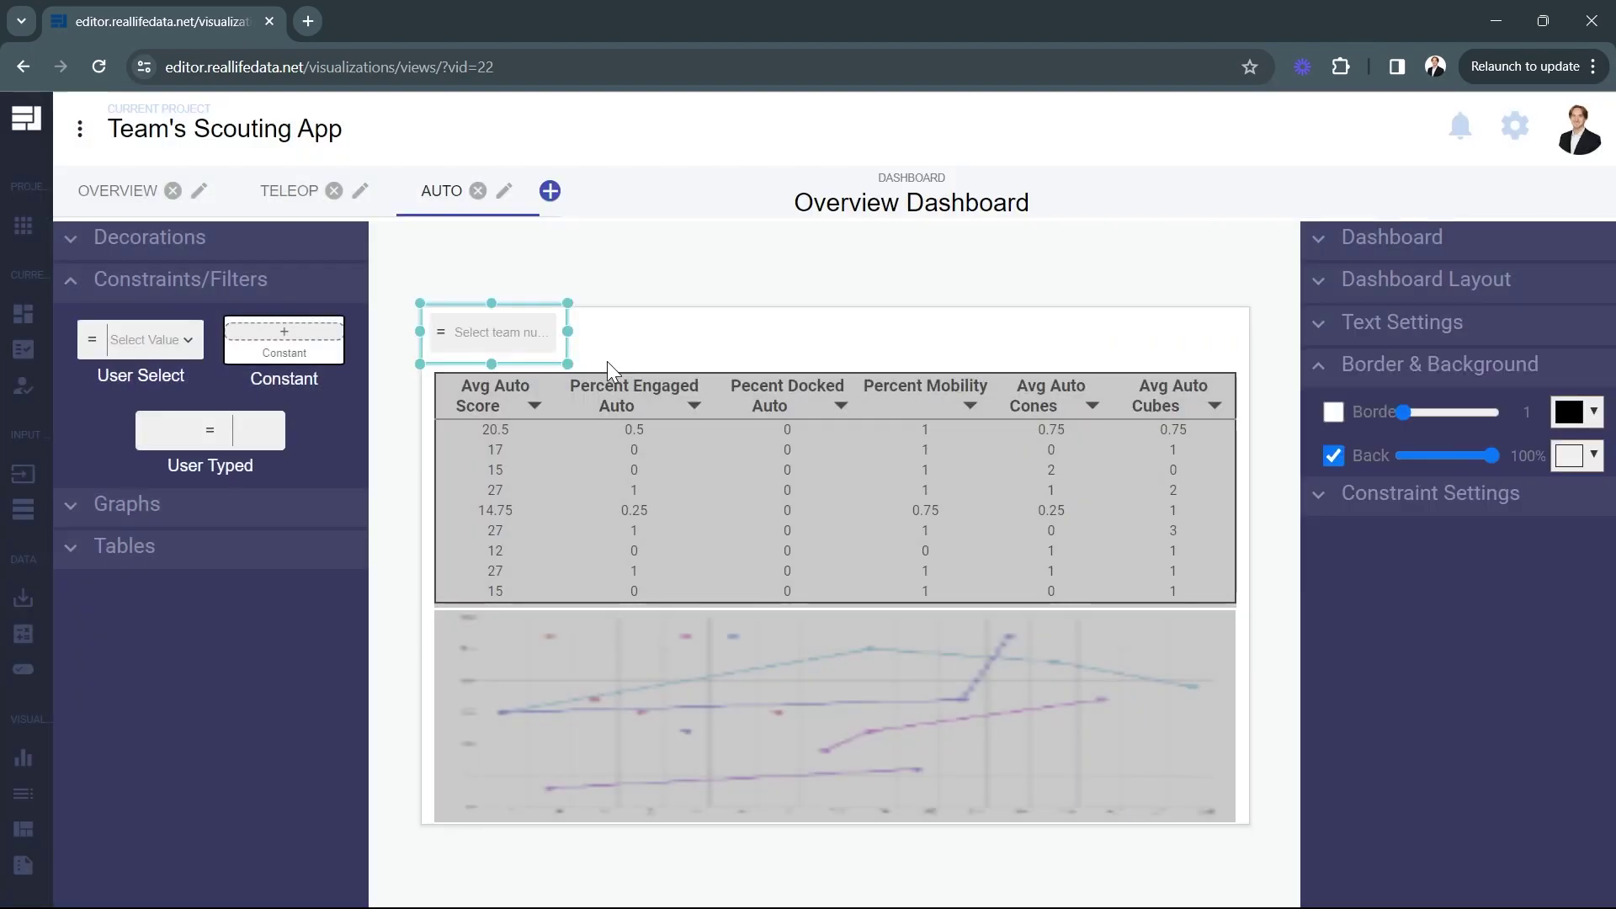
Align the team number filter with the Auto Table's left edge and widen it to a little over half the table's width.
{"action": "left_click_drag", "start_coordinate": [507, 322], "coordinate": [524, 341]}
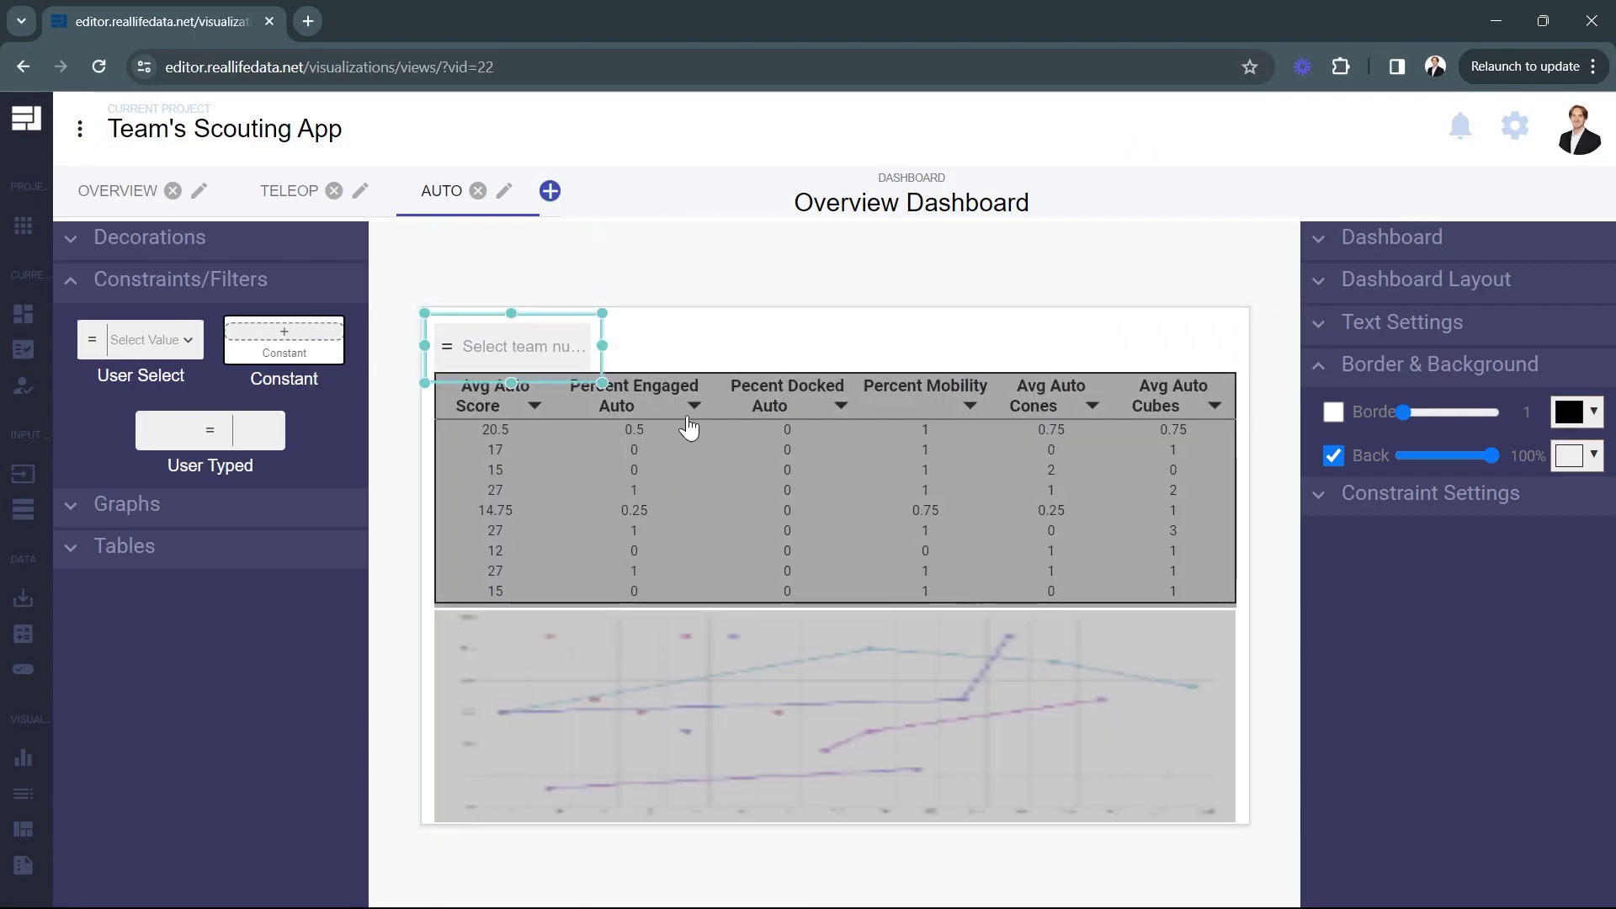
{"action": "left_click_drag", "start_coordinate": [618, 354], "coordinate": [909, 348]}
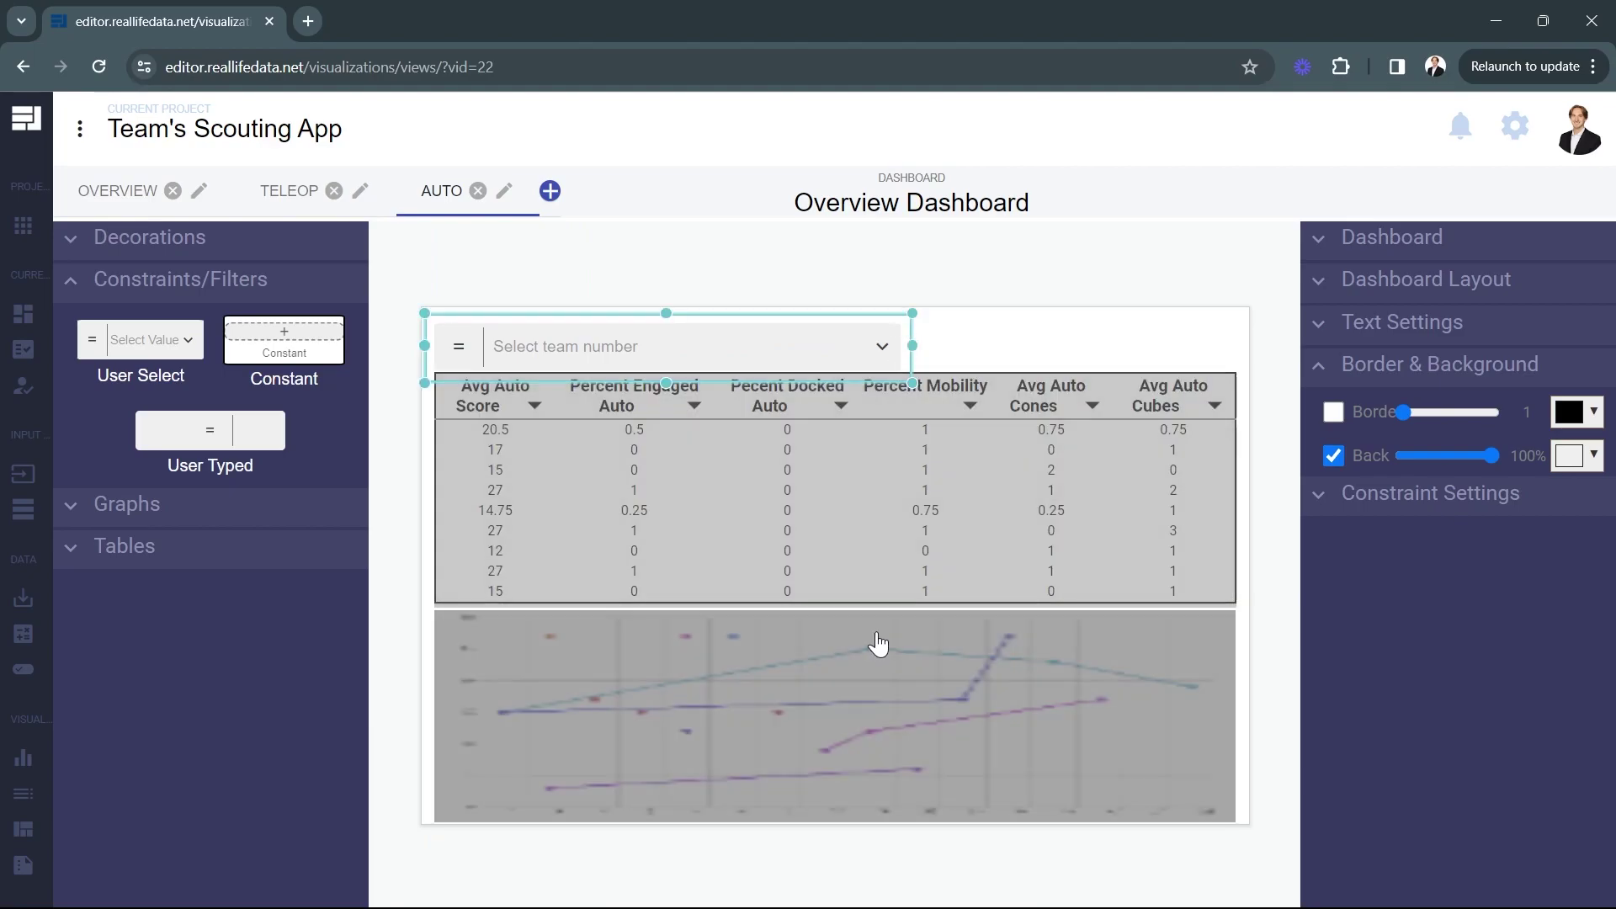
{"action": "left_click", "coordinate": [993, 338]}
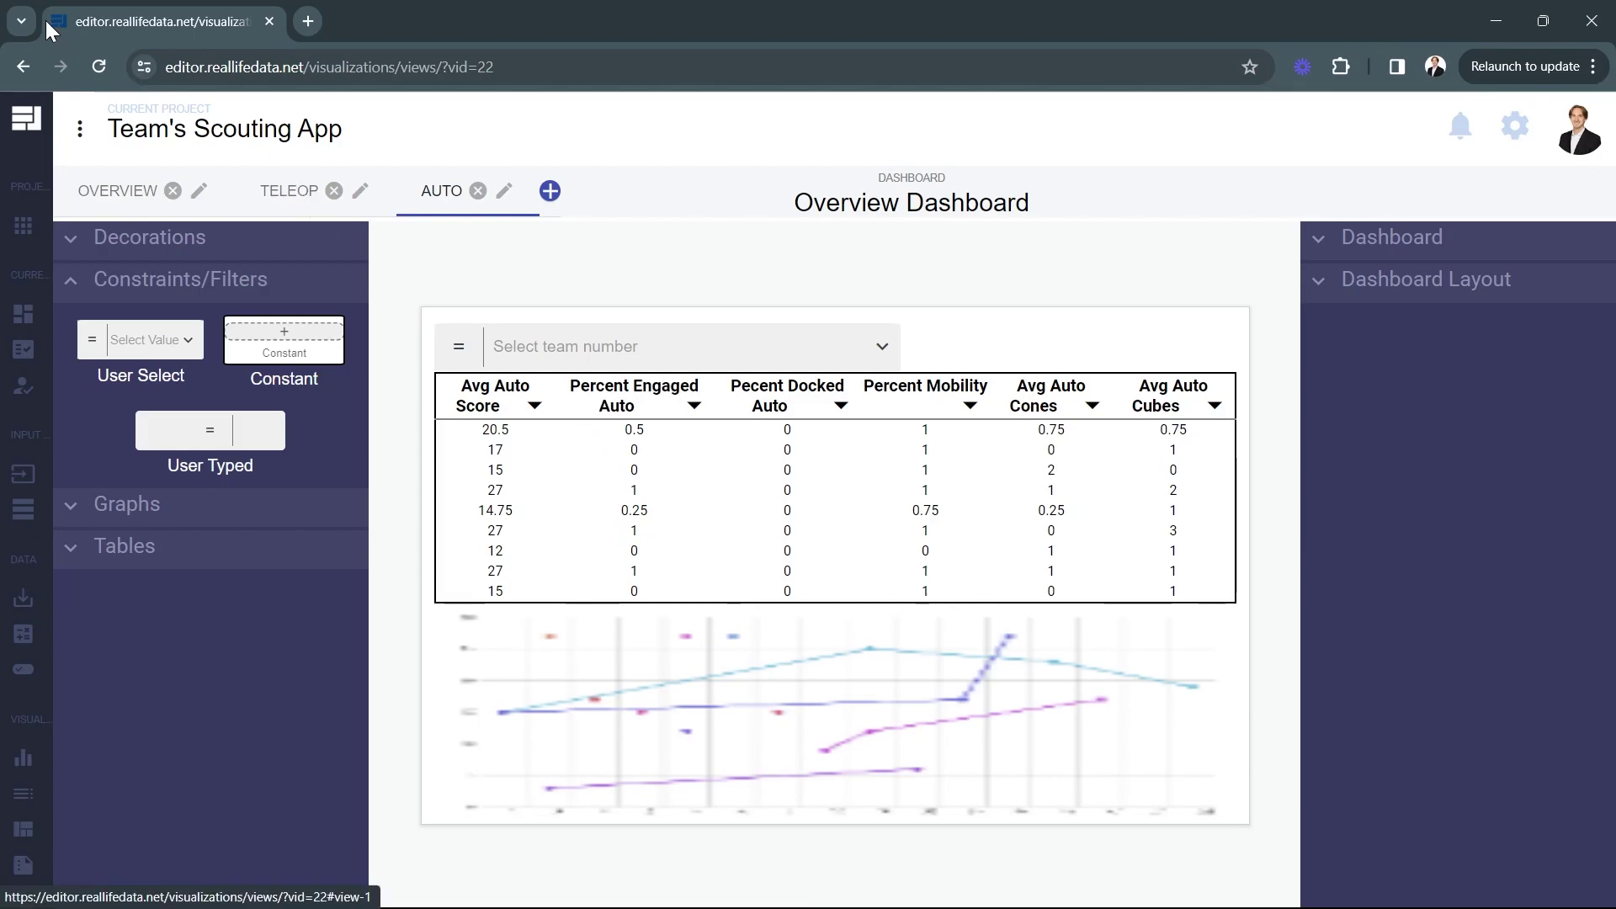
Reload the editor and check on the Auto page which elements the team number filter is linked to.
{"action": "left_click", "coordinate": [92, 63]}
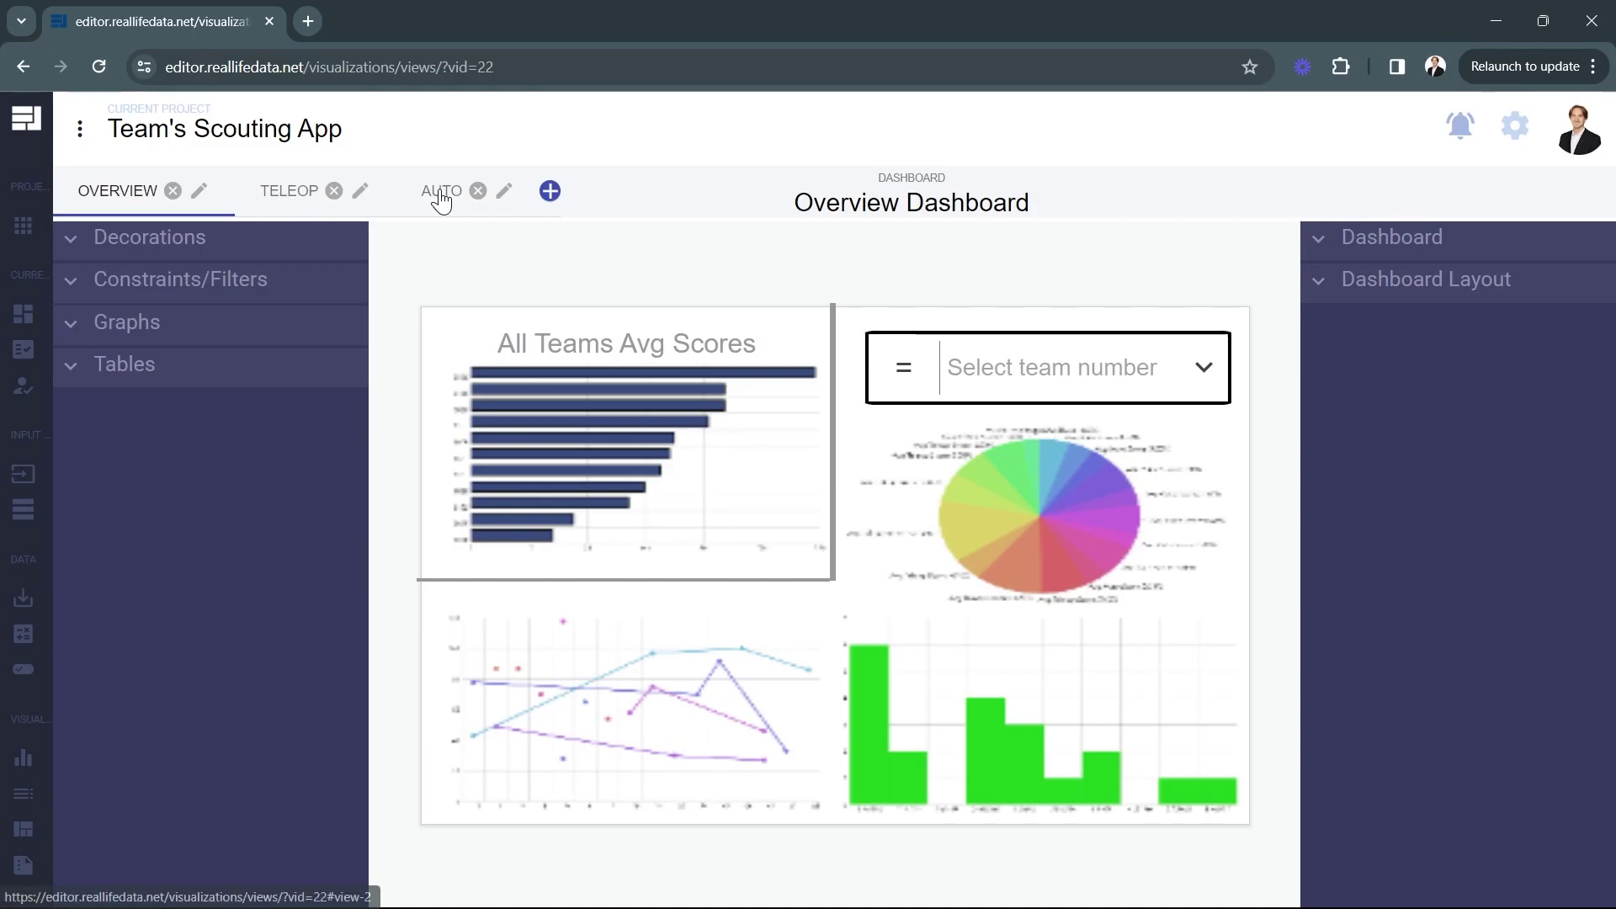
{"action": "left_click", "coordinate": [439, 194]}
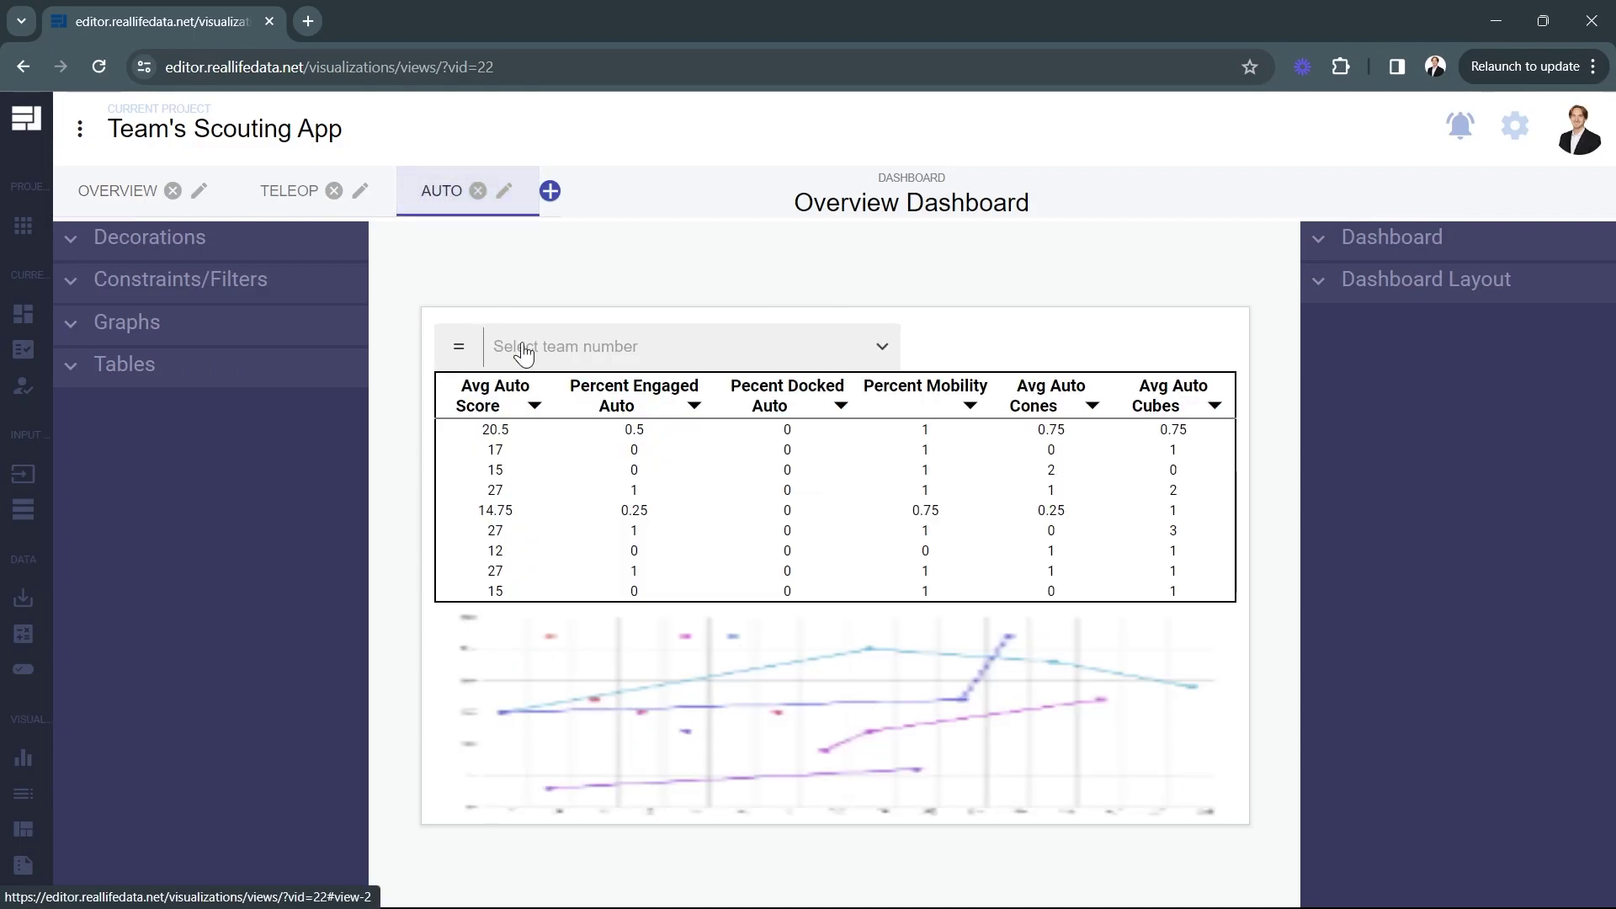
{"action": "left_click", "coordinate": [572, 347]}
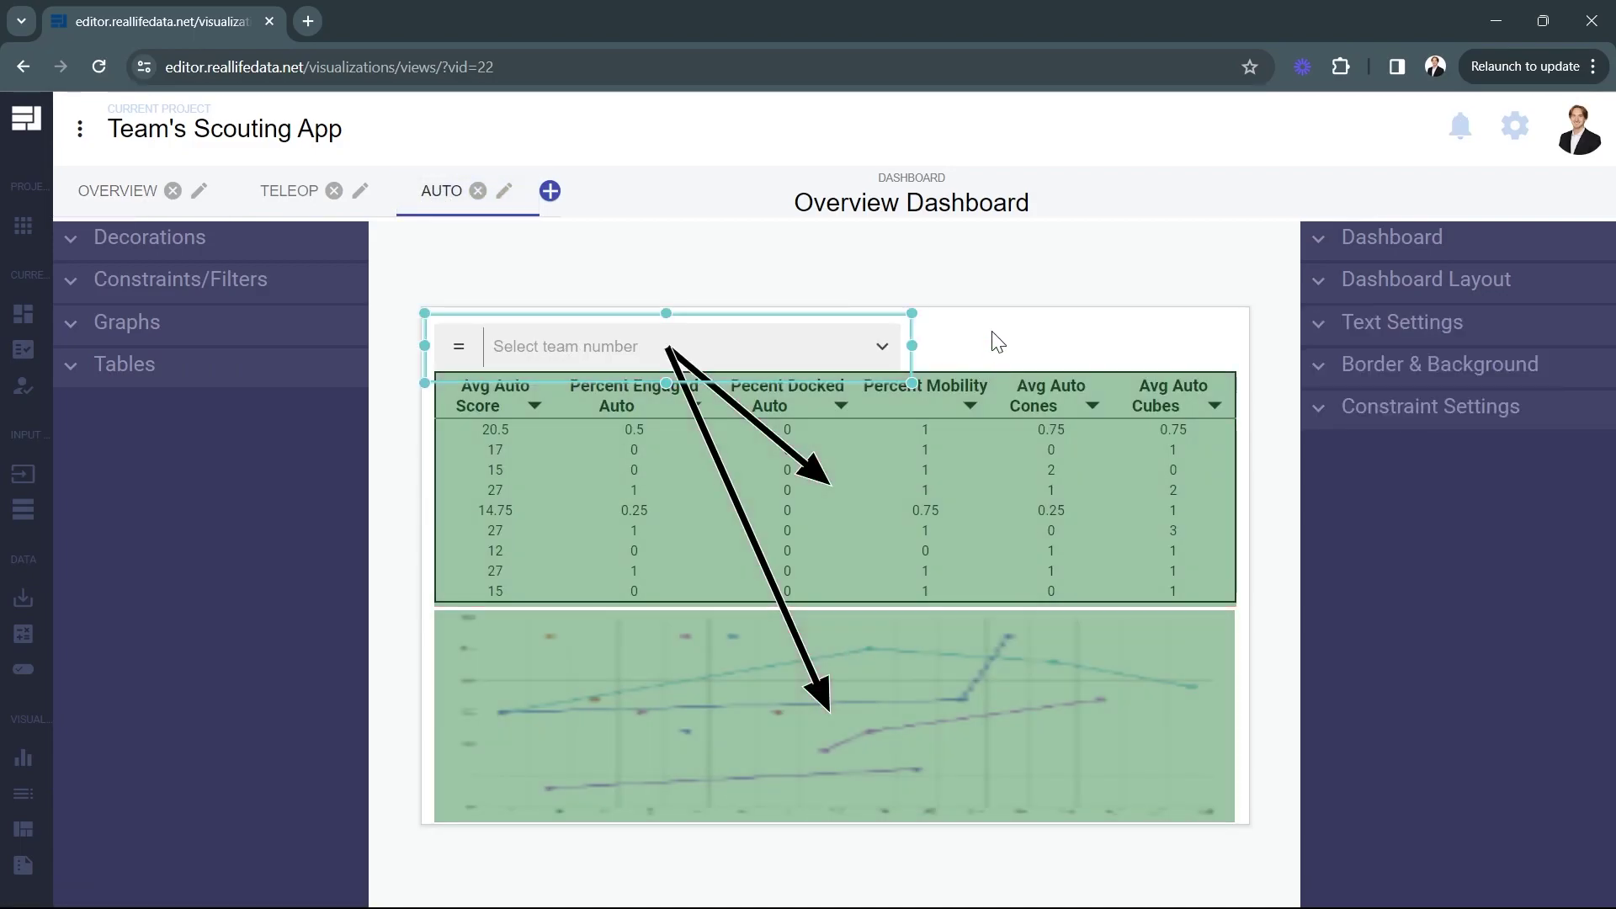
{"action": "left_click", "coordinate": [998, 318]}
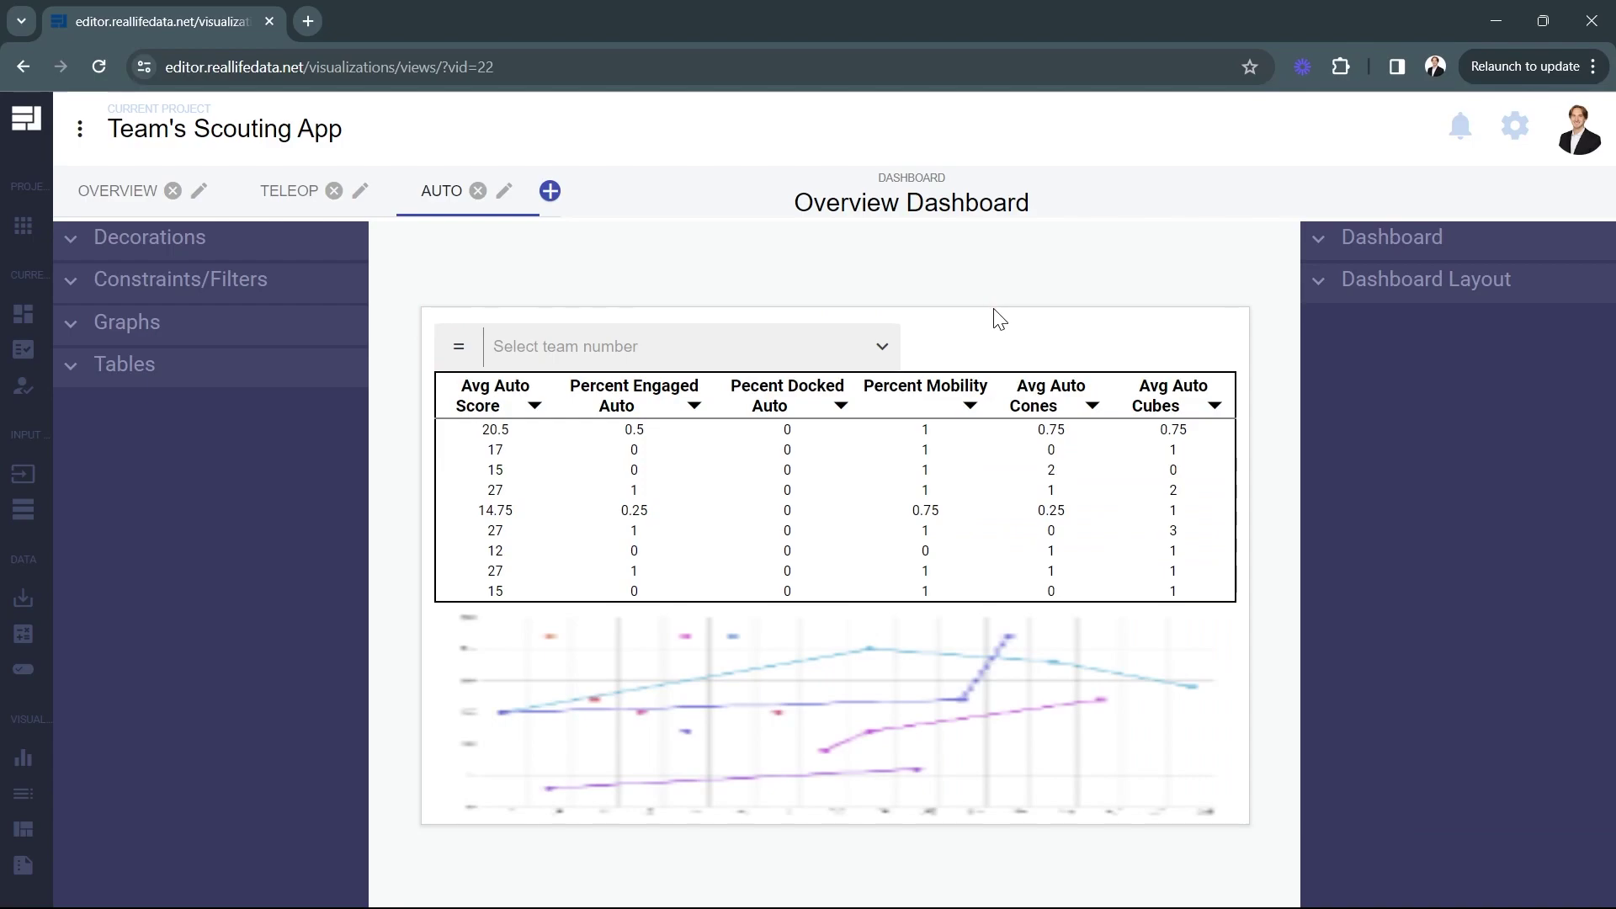
Preview the dashboard, filter its Overview page to team number 33, and inspect the score, pie and bar chart values.
{"action": "left_click", "coordinate": [1392, 239]}
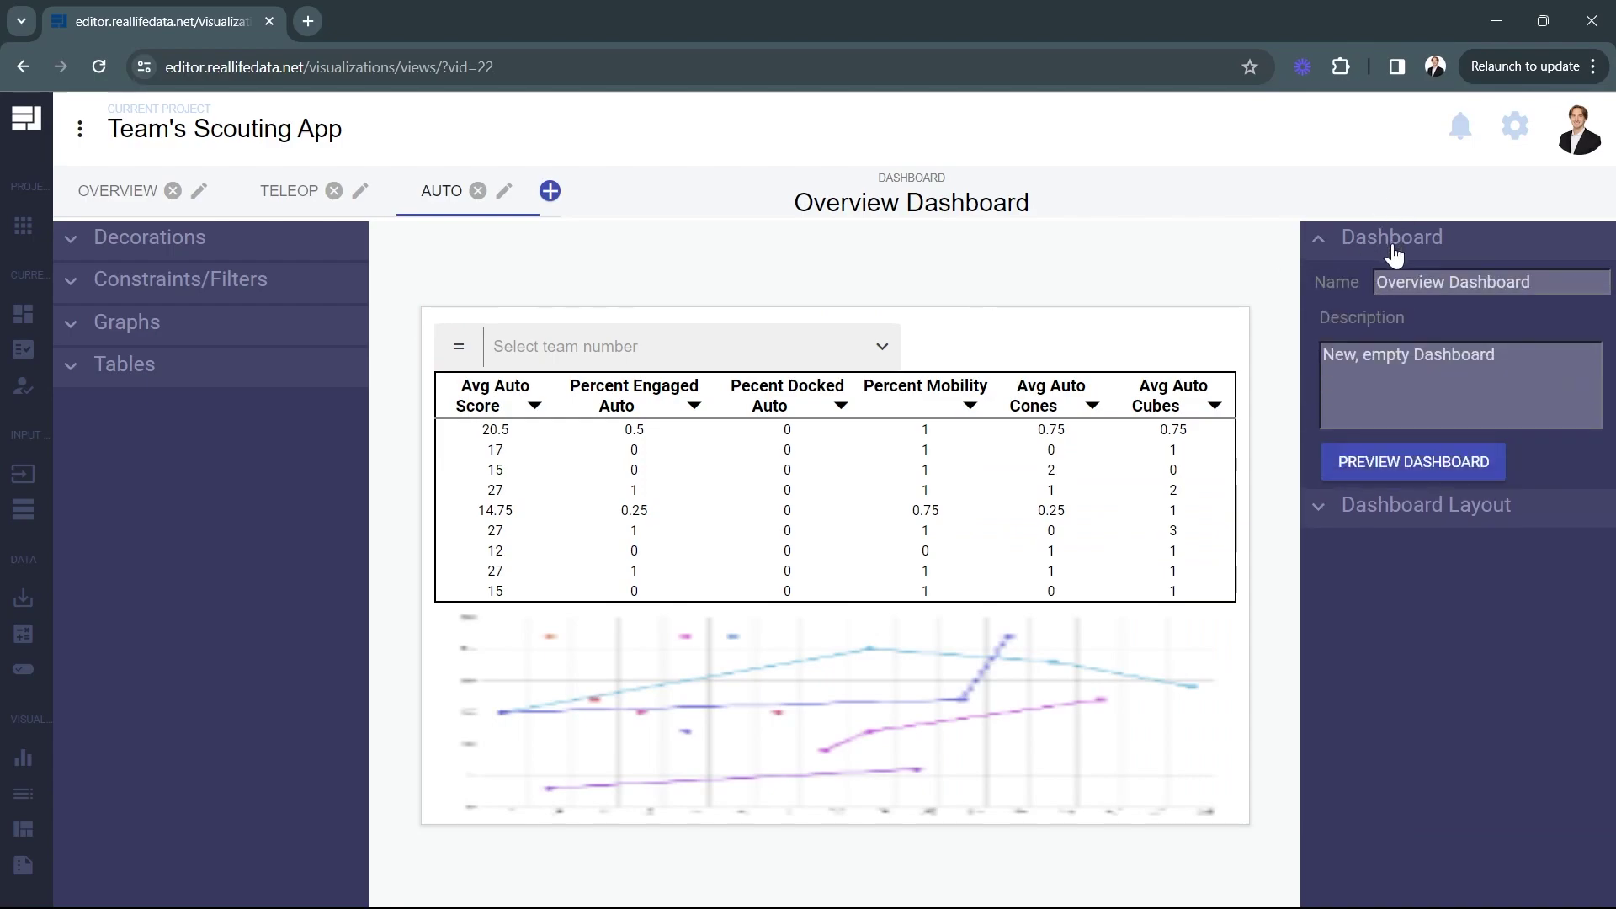
{"action": "left_click", "coordinate": [1446, 463]}
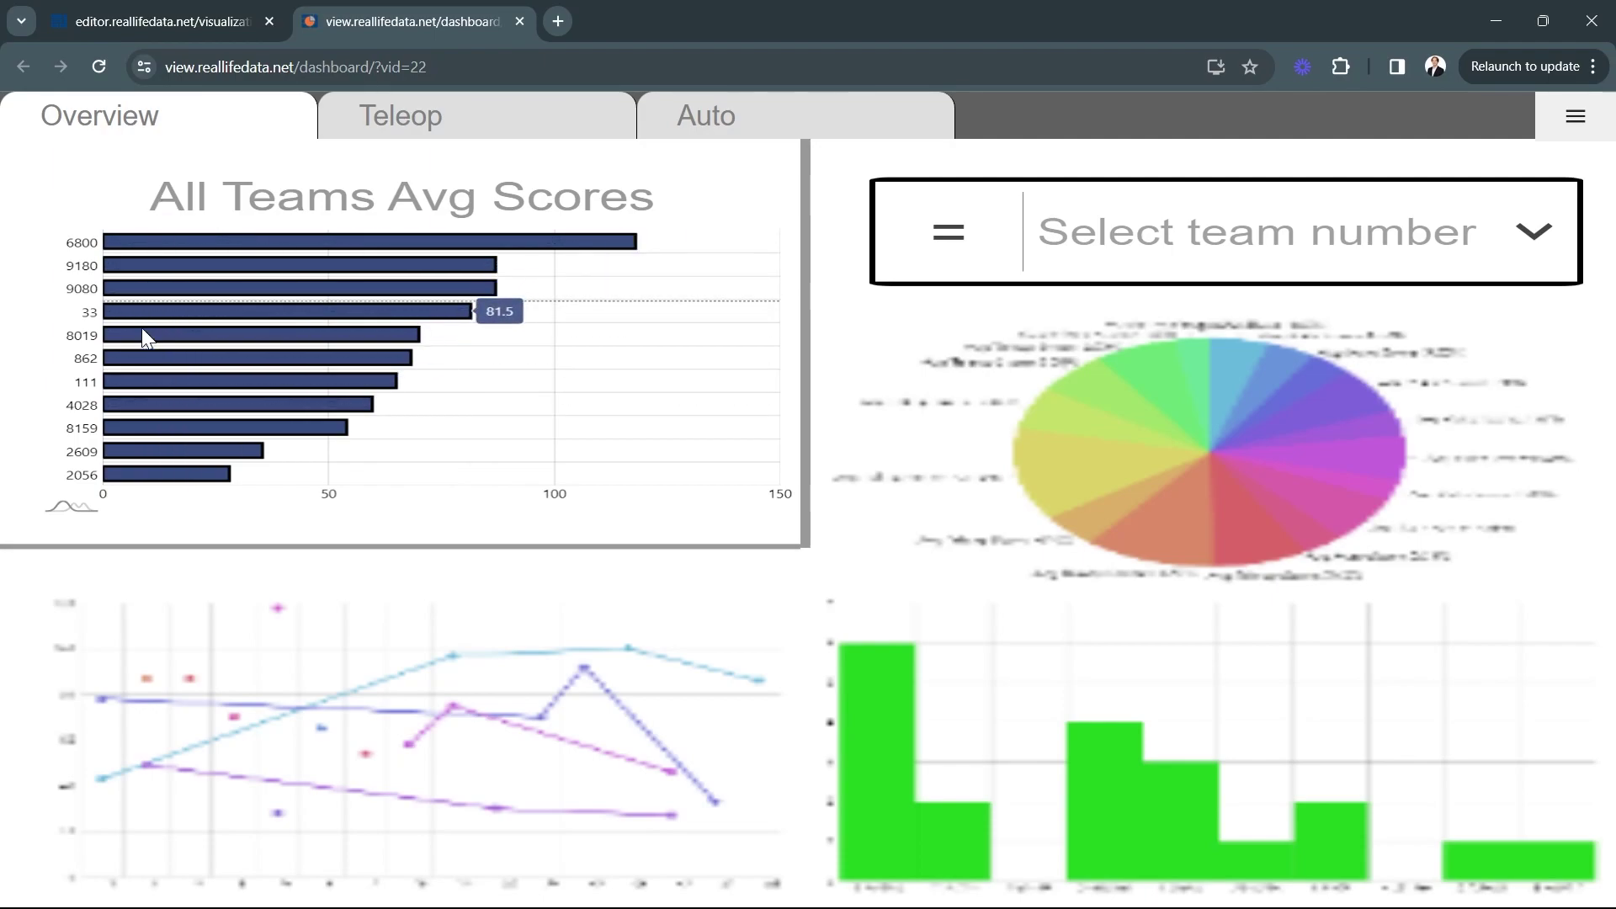
{"action": "left_click", "coordinate": [1104, 236]}
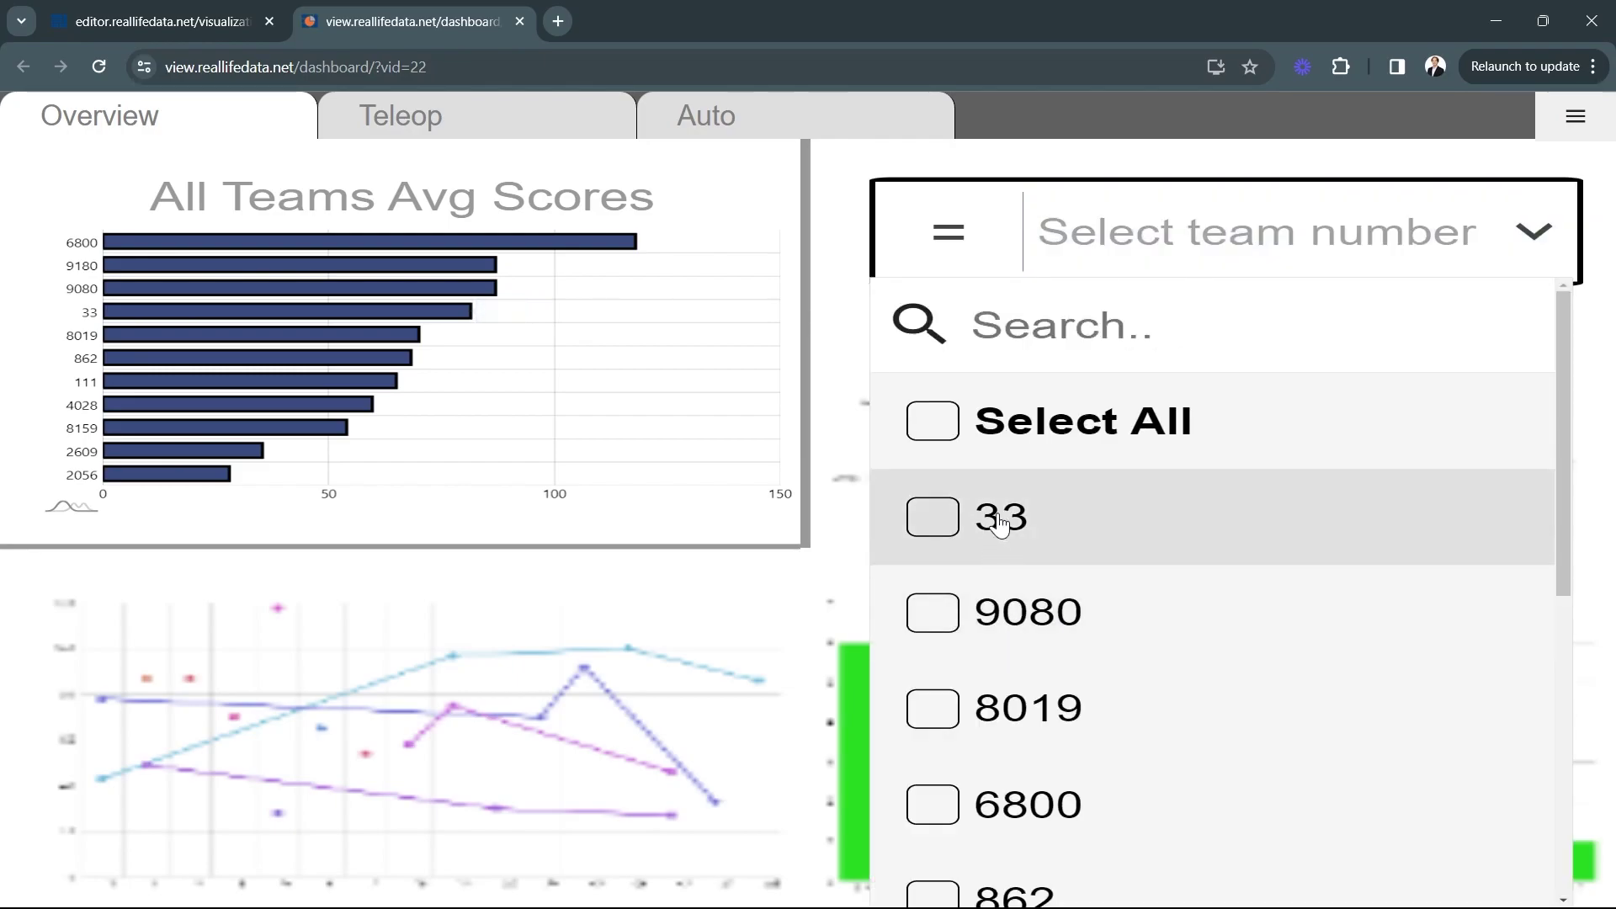
{"action": "left_click", "coordinate": [997, 516]}
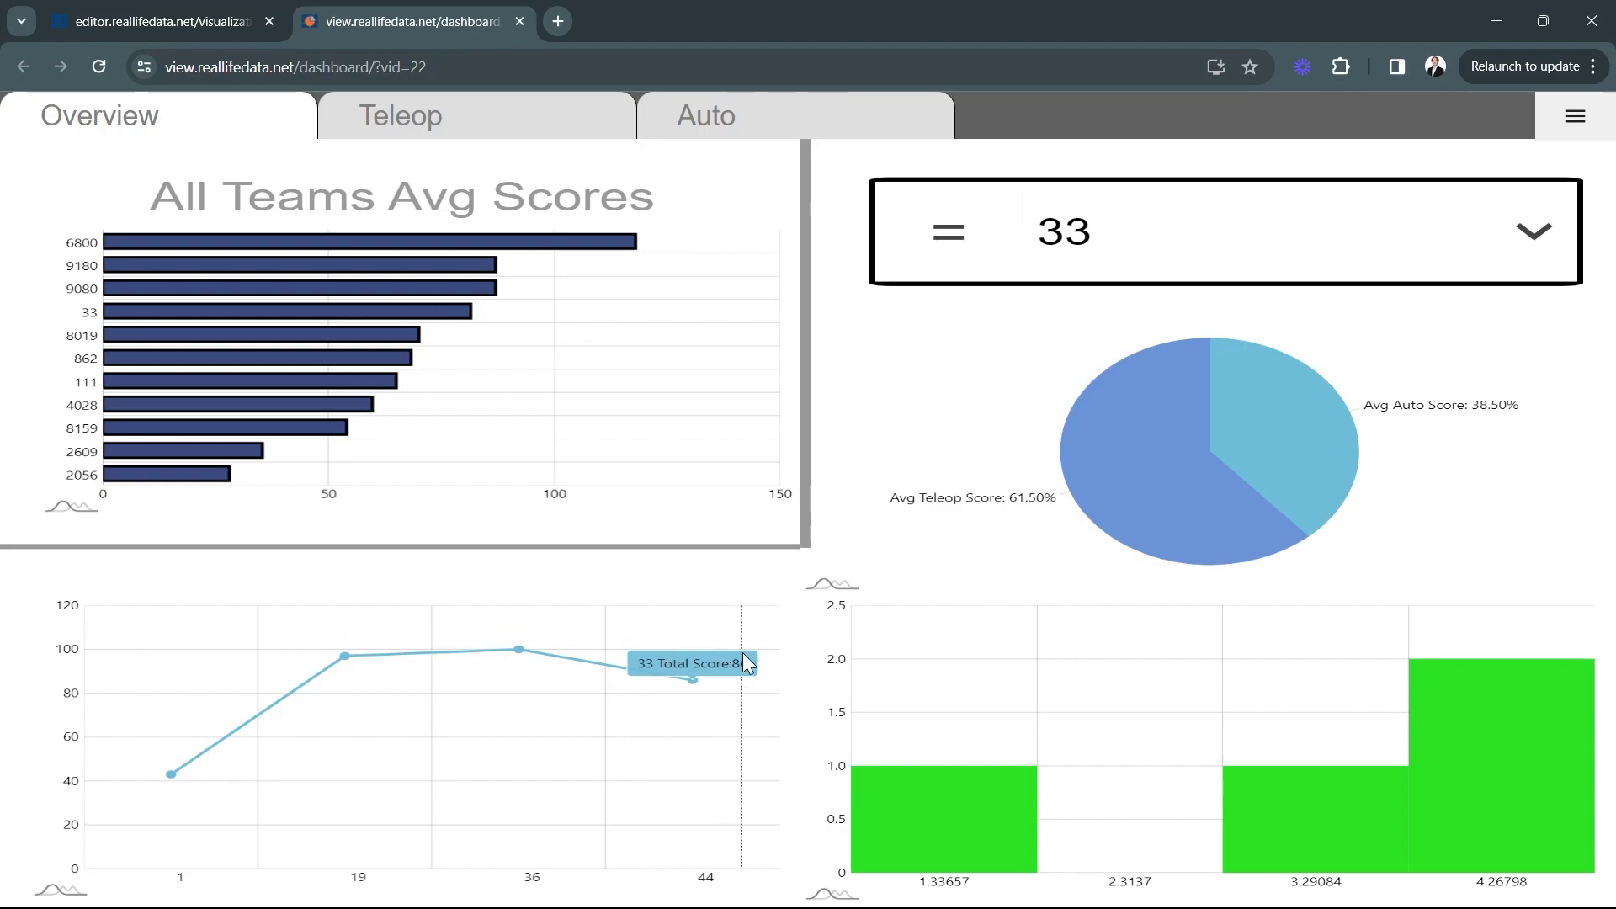
{"action": "mouse_move", "coordinate": [1254, 428]}
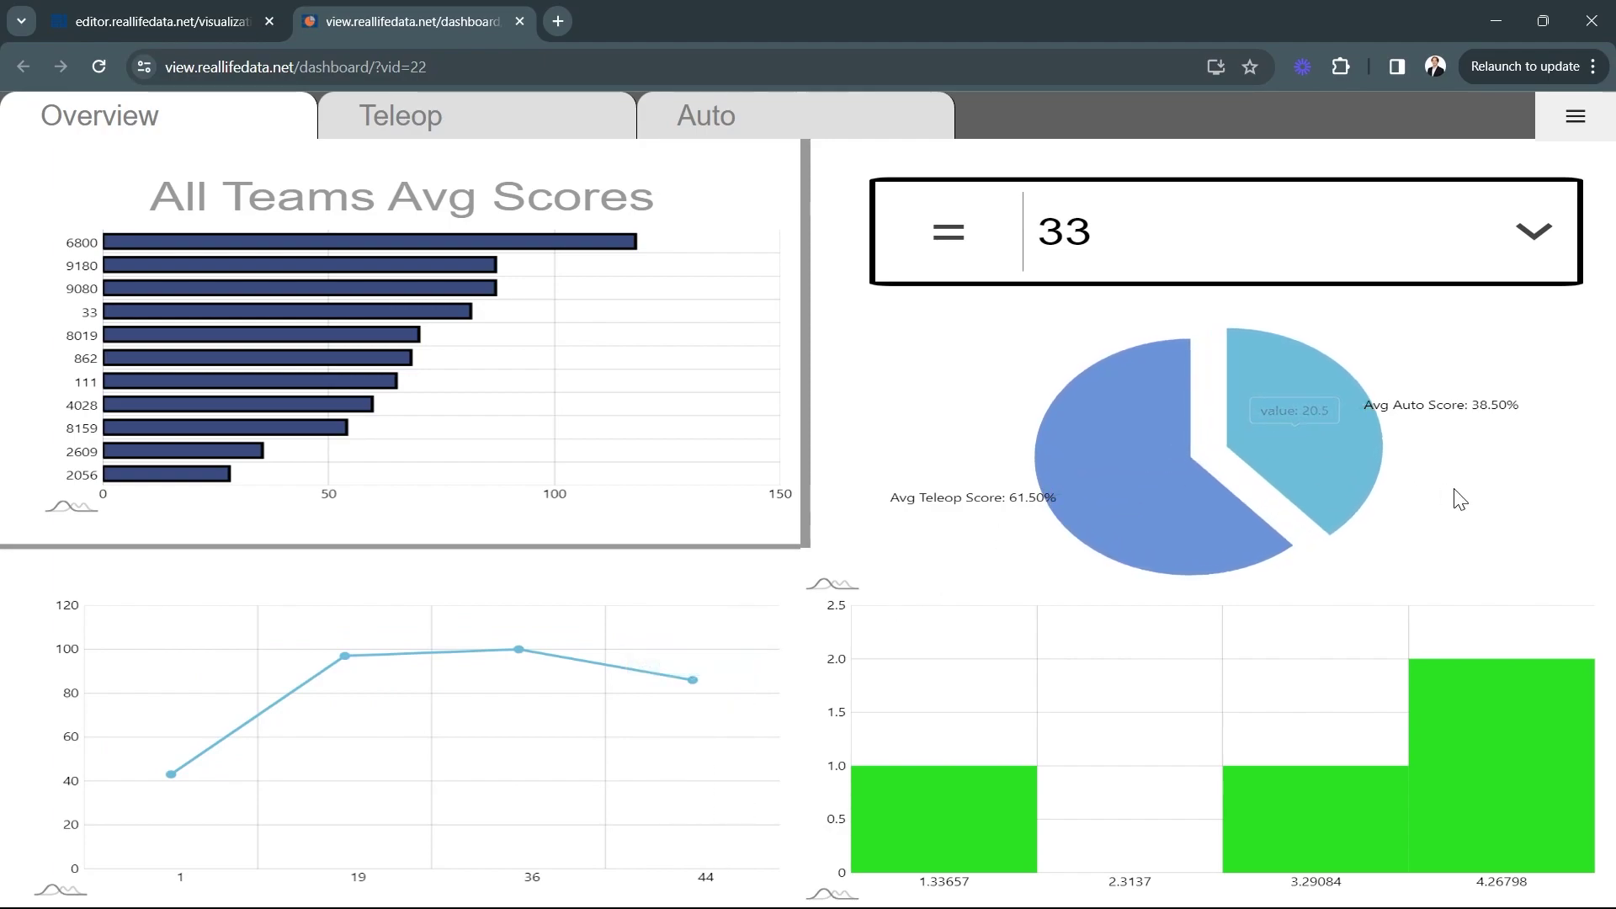
{"action": "mouse_move", "coordinate": [1102, 456]}
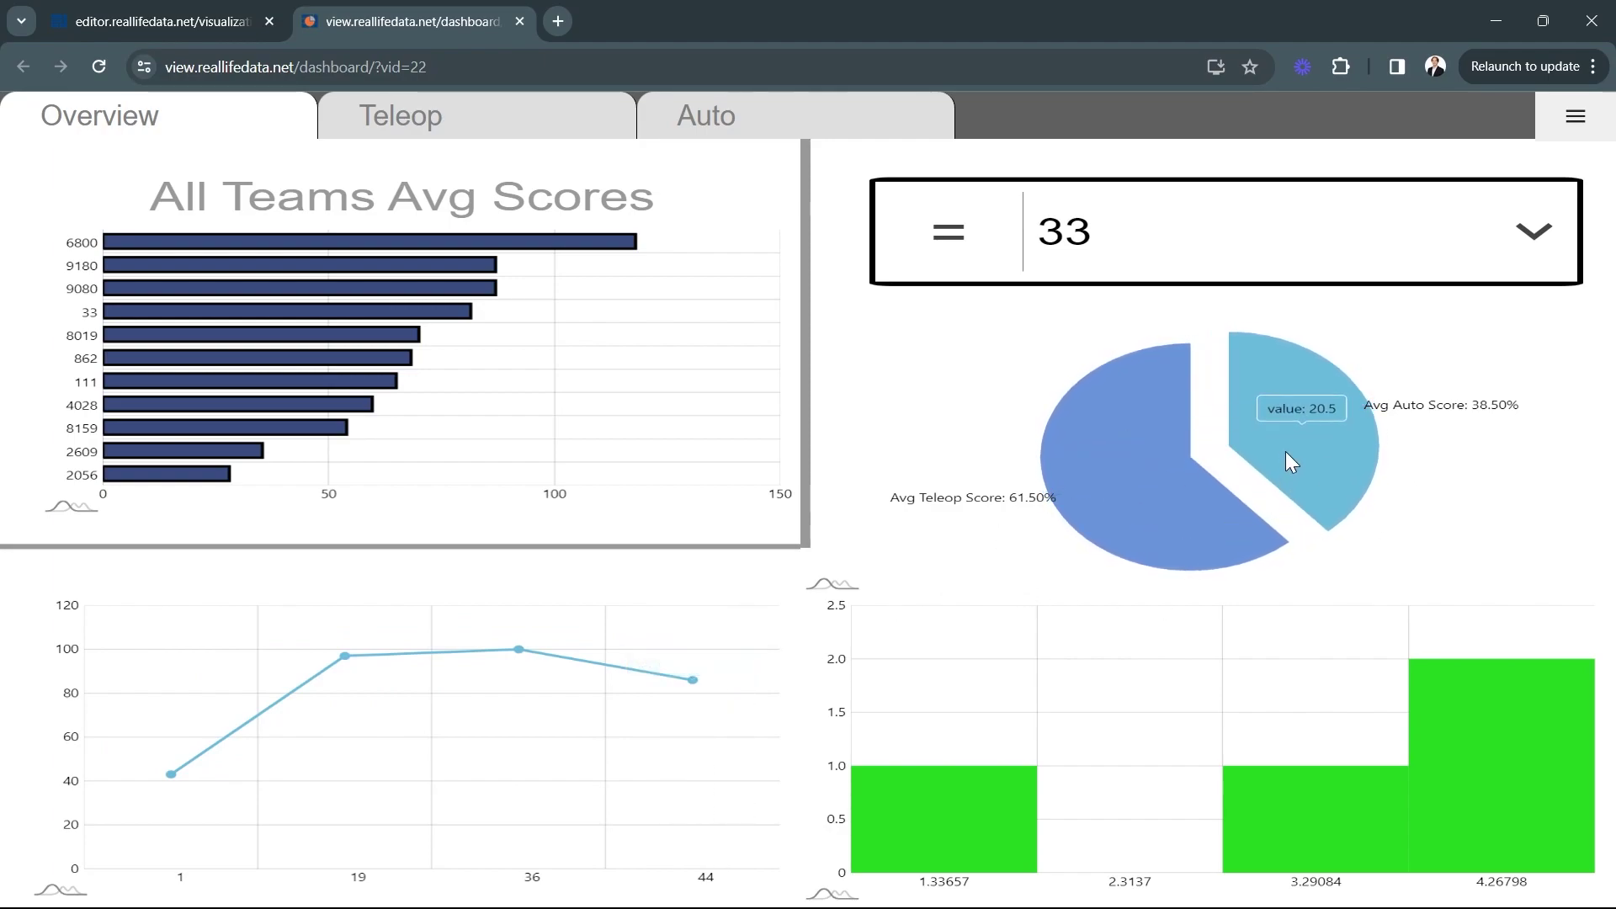
{"action": "mouse_move", "coordinate": [906, 781]}
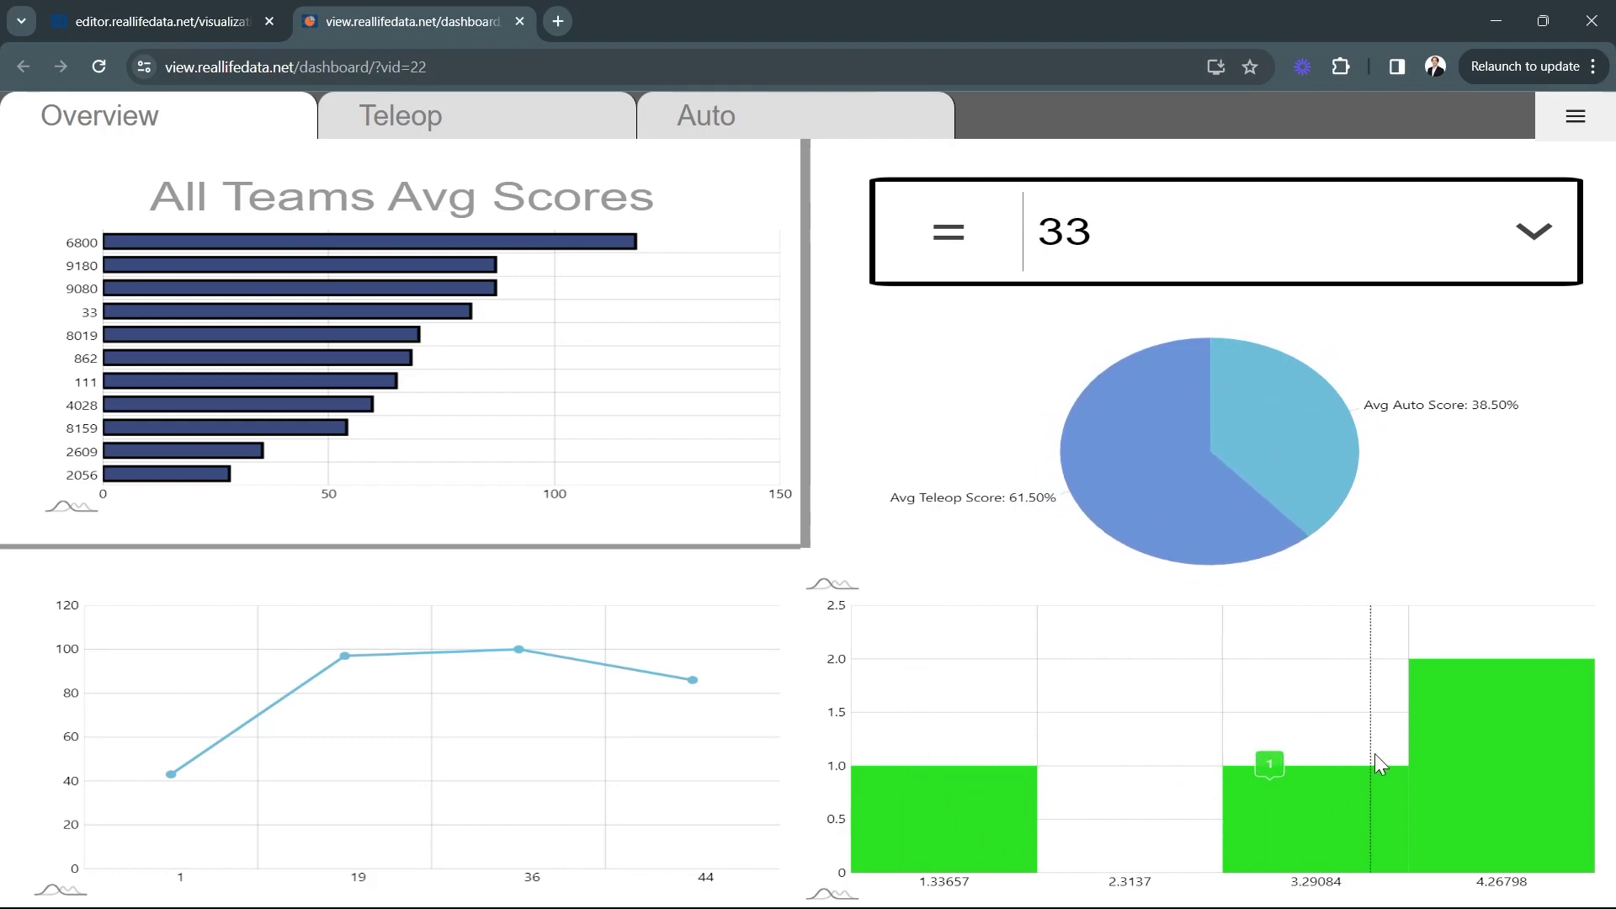
{"action": "mouse_move", "coordinate": [1510, 751]}
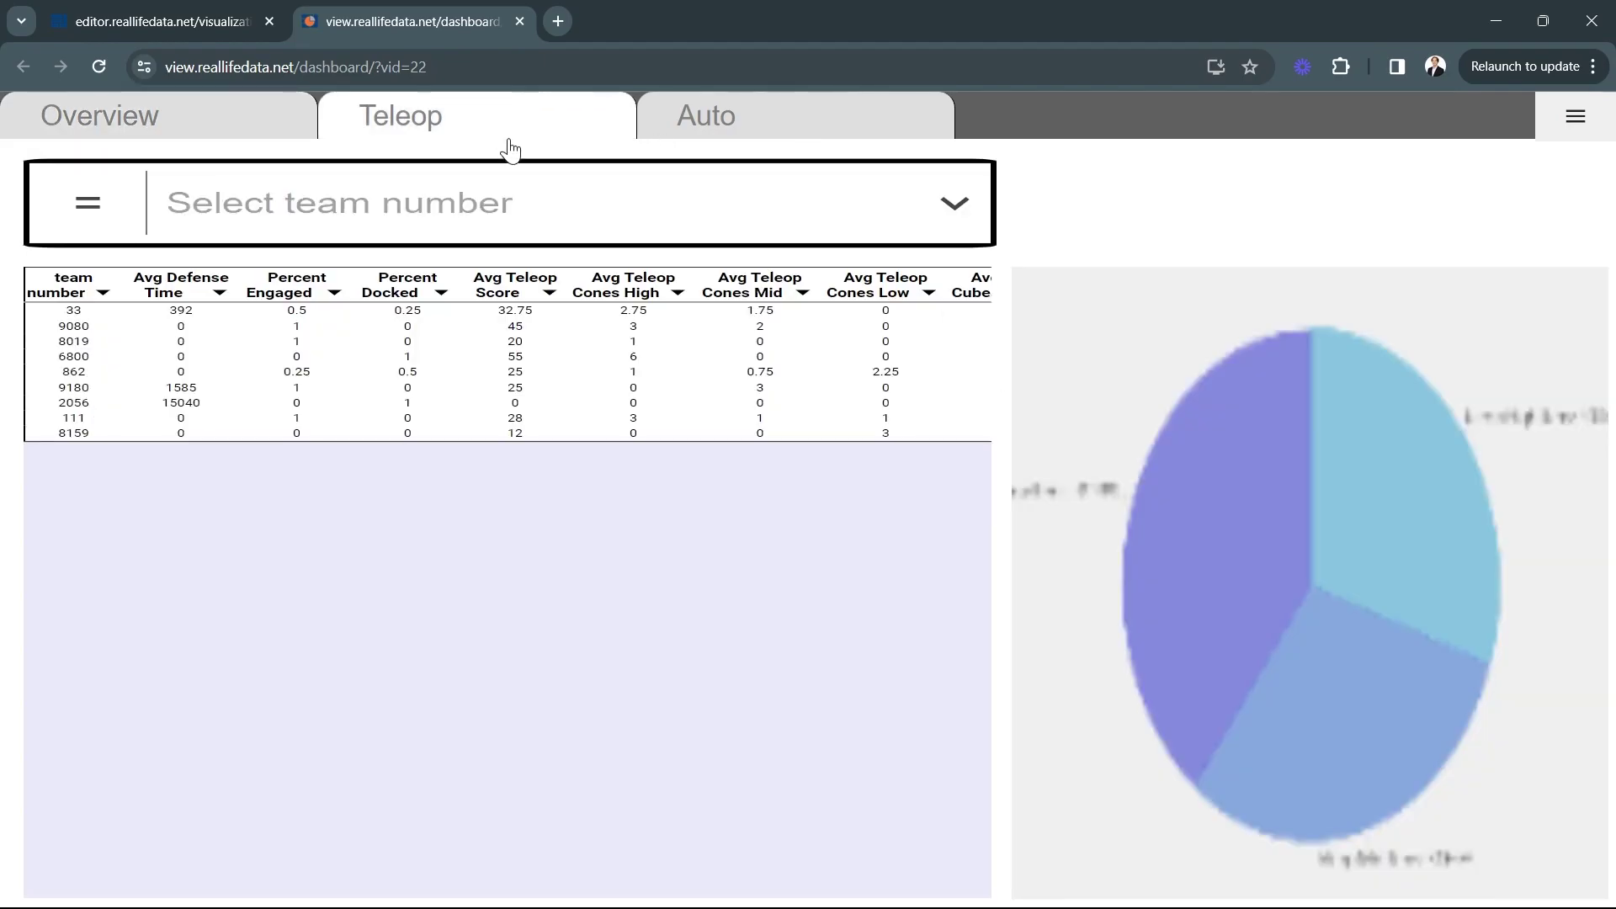
Filter the preview's Teleop page to team number 33 and examine its table and pie chart slices.
{"action": "left_click", "coordinate": [740, 205]}
{"action": "left_click", "coordinate": [209, 465]}
{"action": "left_click", "coordinate": [1212, 145]}
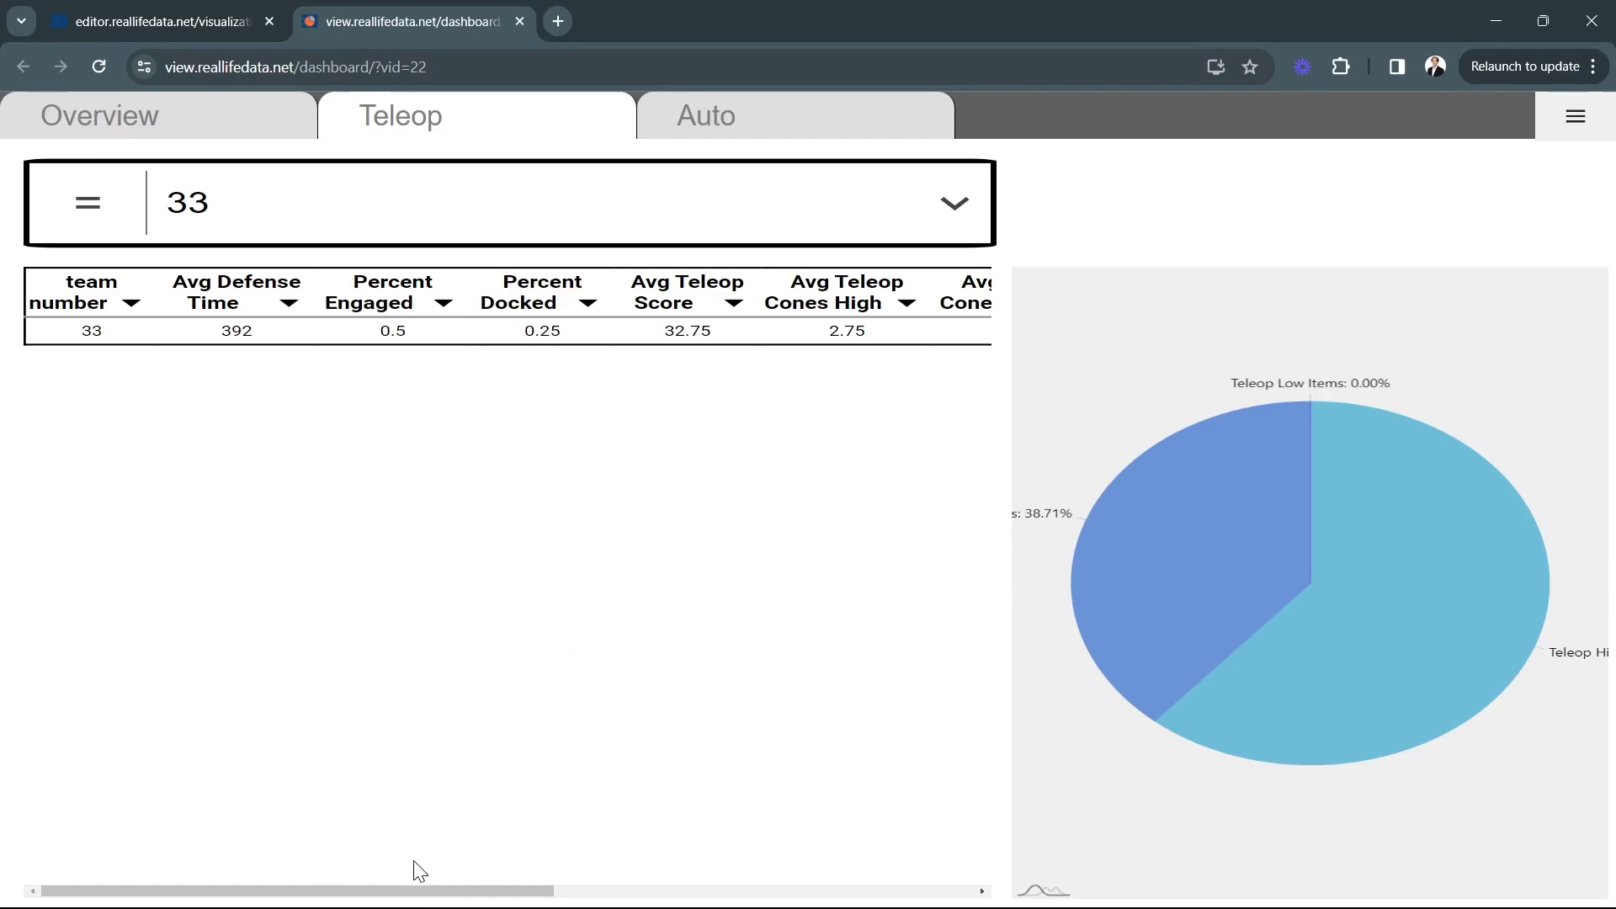
{"action": "left_click_drag", "start_coordinate": [416, 897], "coordinate": [444, 848]}
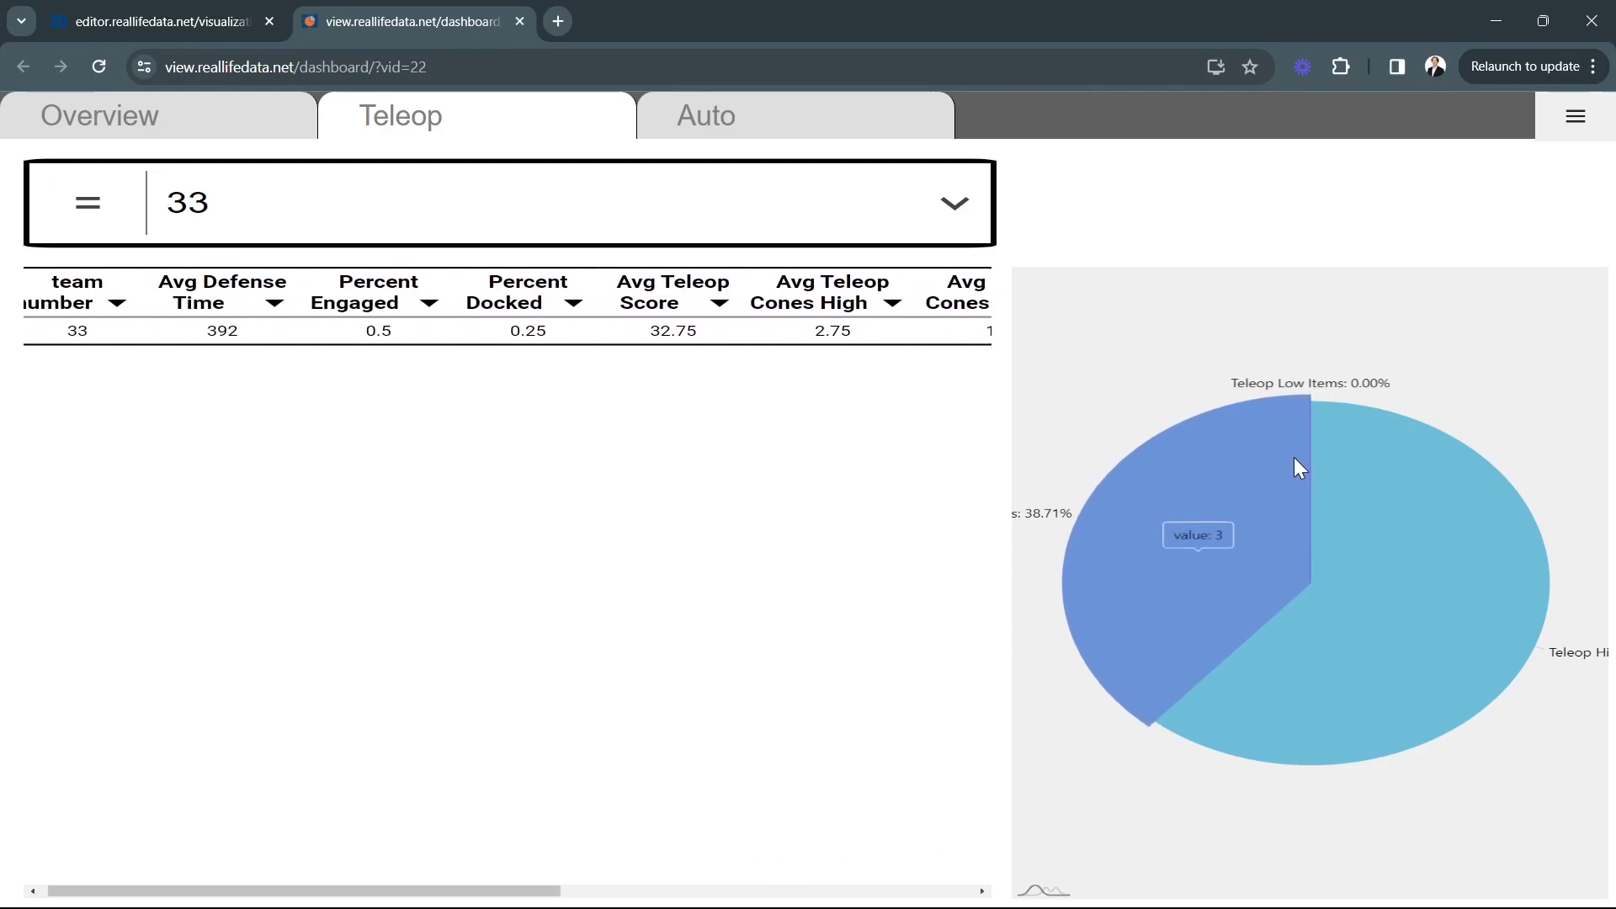
{"action": "mouse_move", "coordinate": [1428, 692]}
{"action": "mouse_move", "coordinate": [1227, 528]}
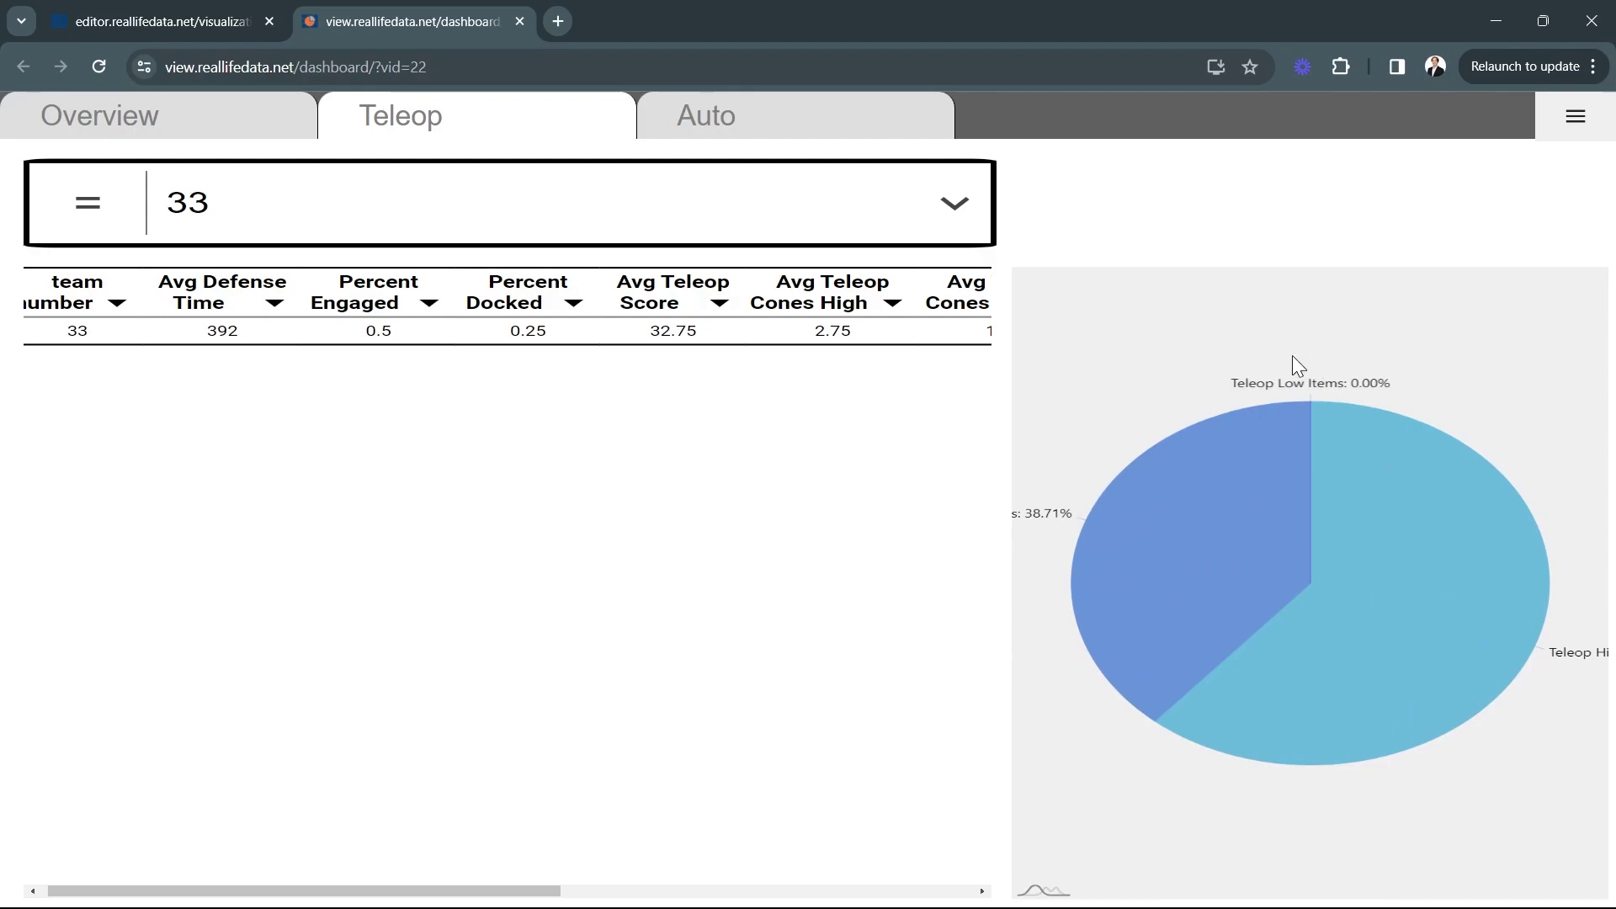
Filter the preview's Auto page to team number 33 to check the Auto Table and the Auto Score Over Time graph.
{"action": "left_click", "coordinate": [800, 127]}
{"action": "left_click", "coordinate": [753, 200]}
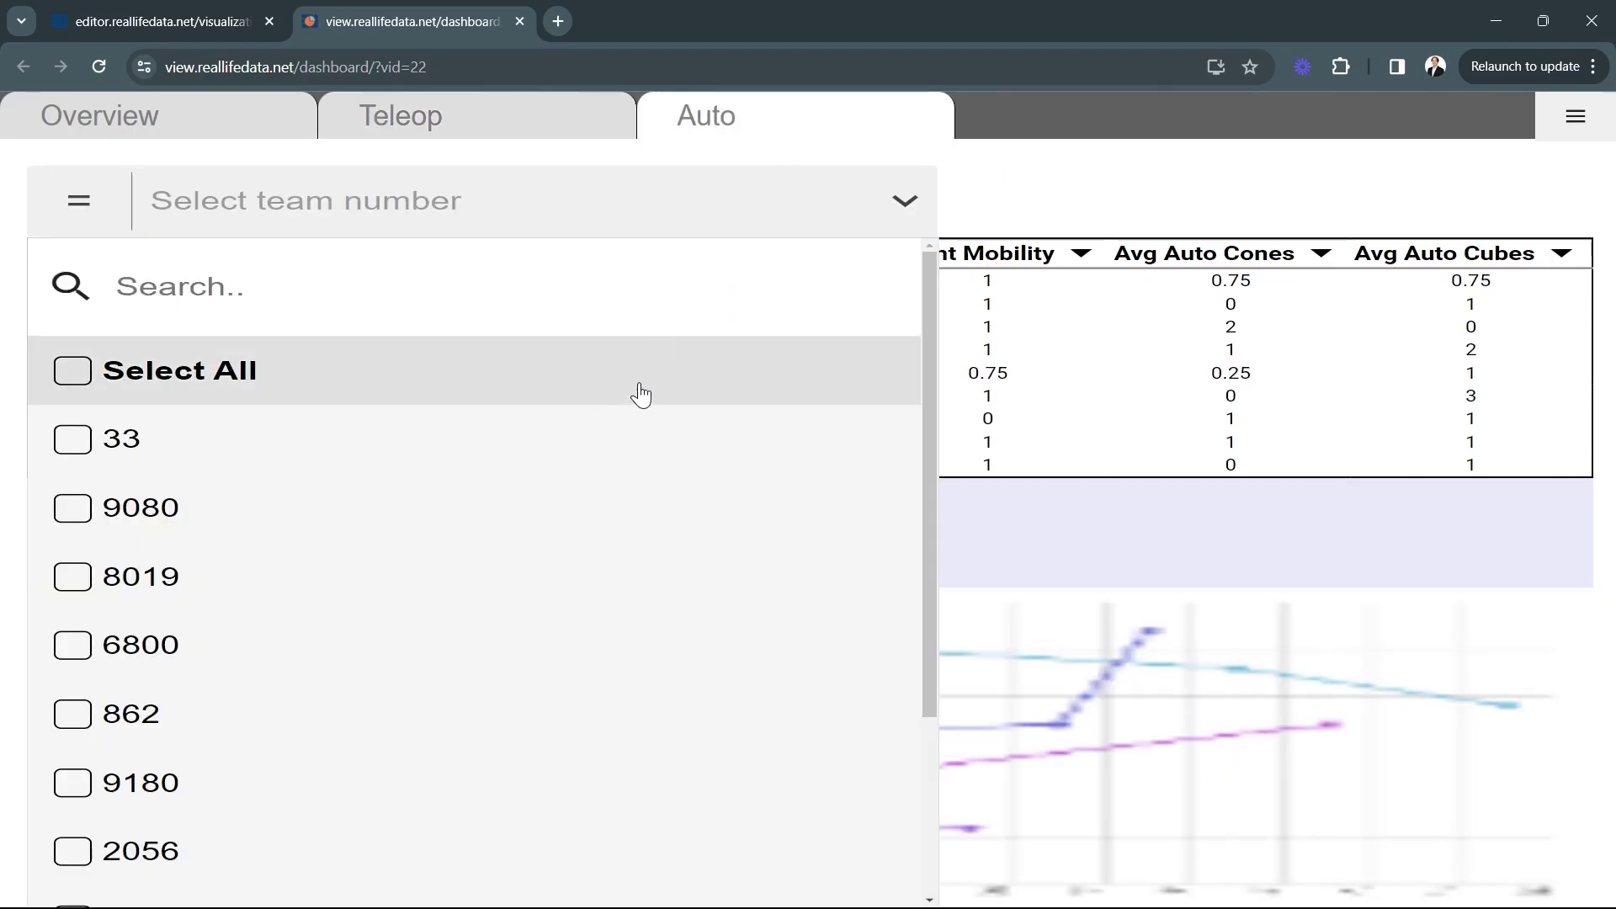
{"action": "left_click", "coordinate": [309, 465]}
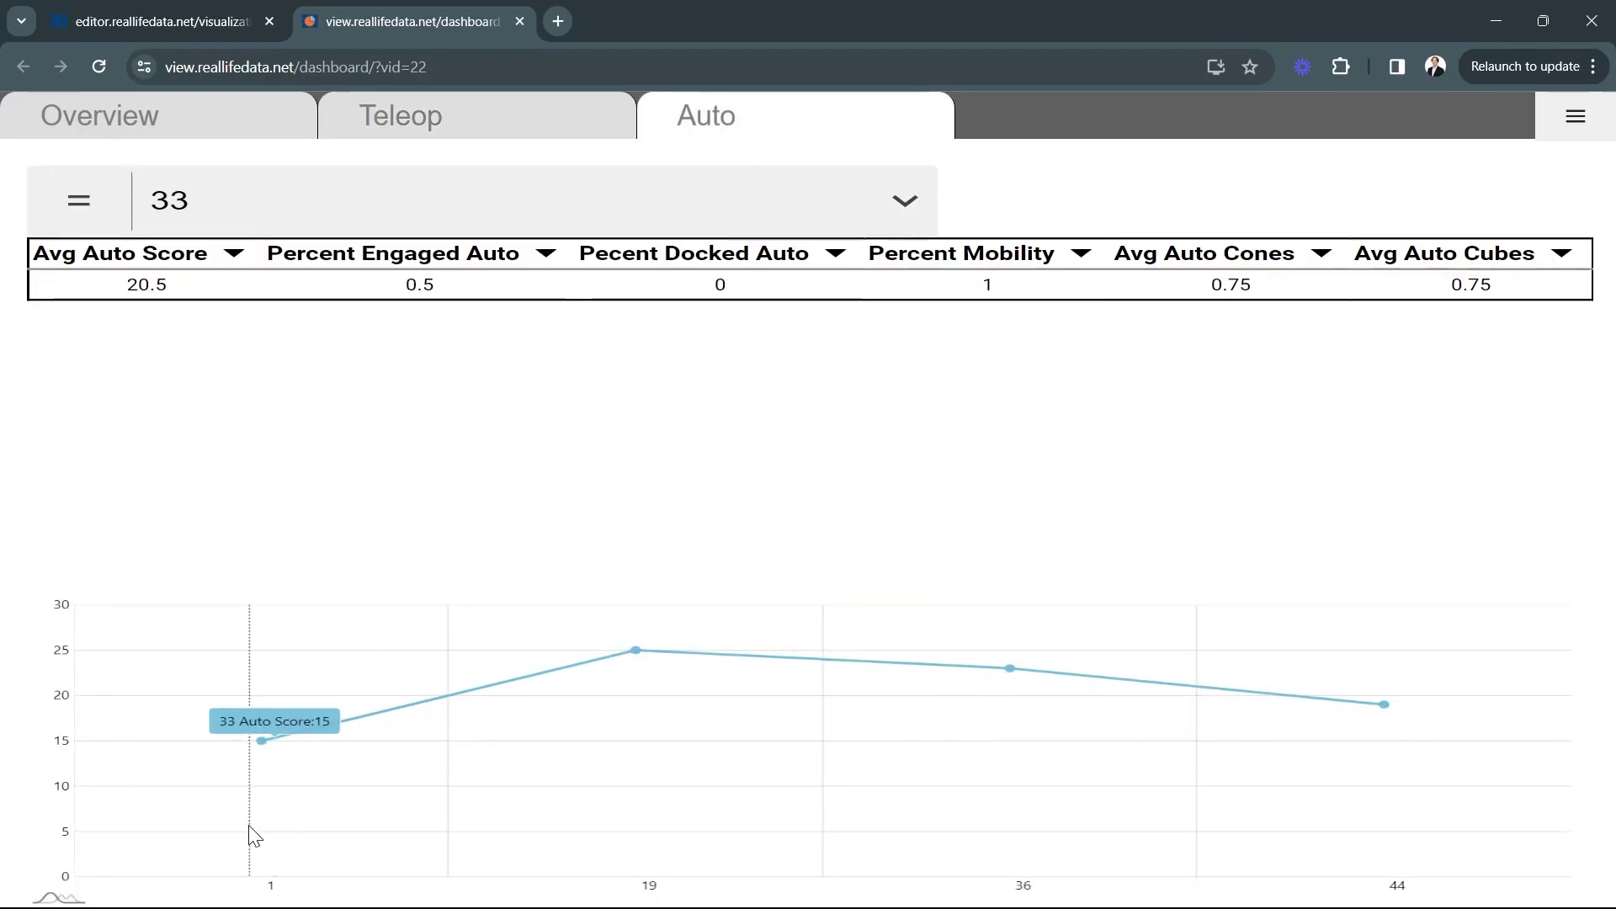